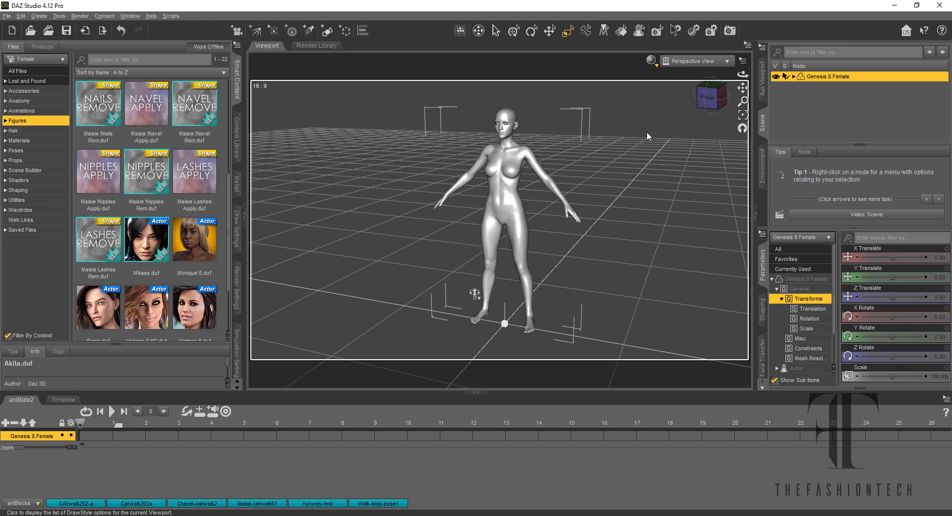
# - Add the Classic Bob Hair Genesis 8 Female to the Genesis 8 Female figure from the hair content
pyautogui.click(710, 97)
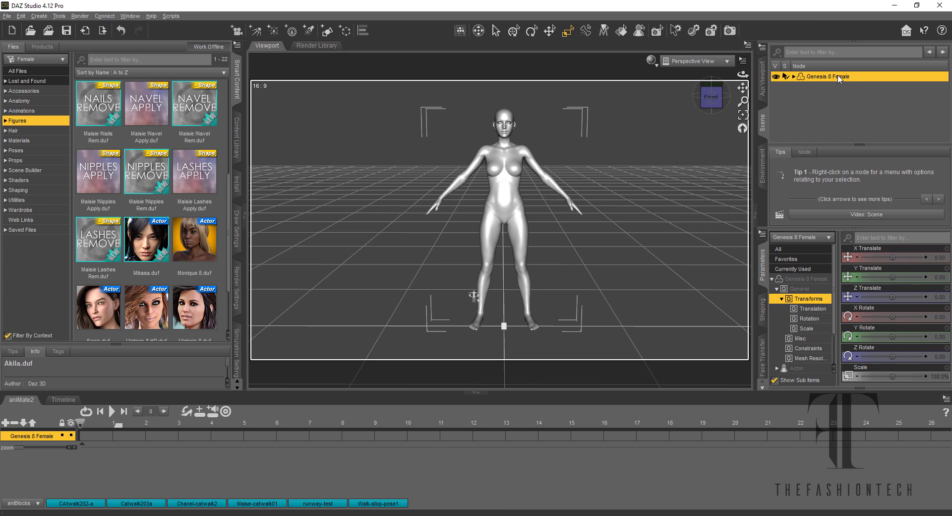
pyautogui.click(25, 132)
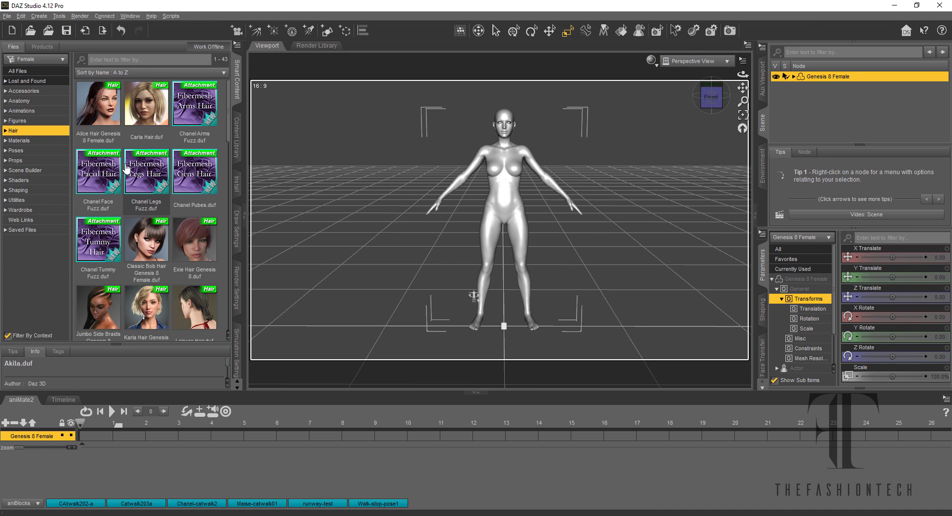
pyautogui.scroll(-10, 126, 169)
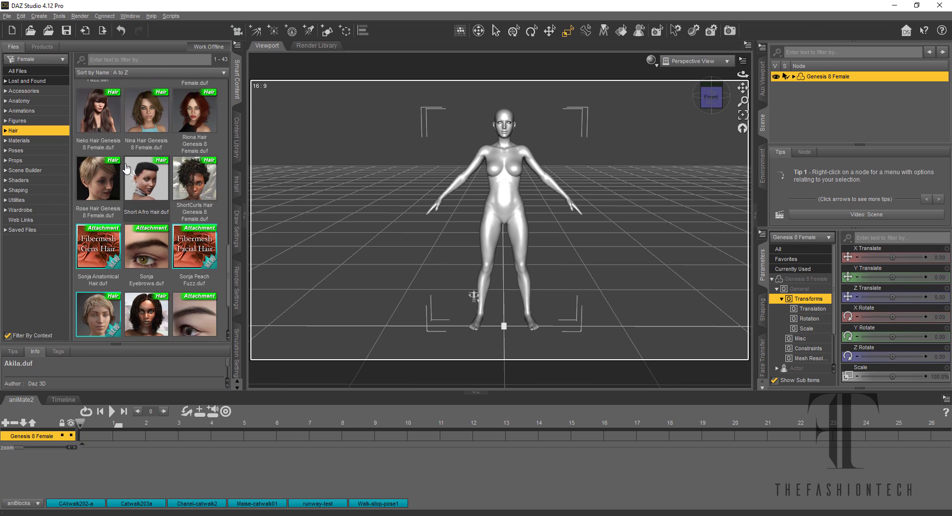
pyautogui.scroll(5, 127, 168)
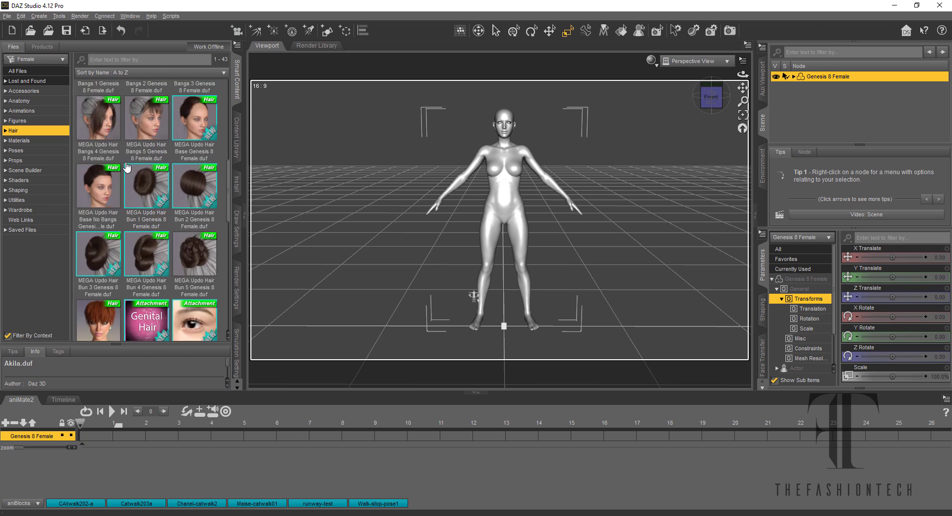
pyautogui.scroll(5, 127, 169)
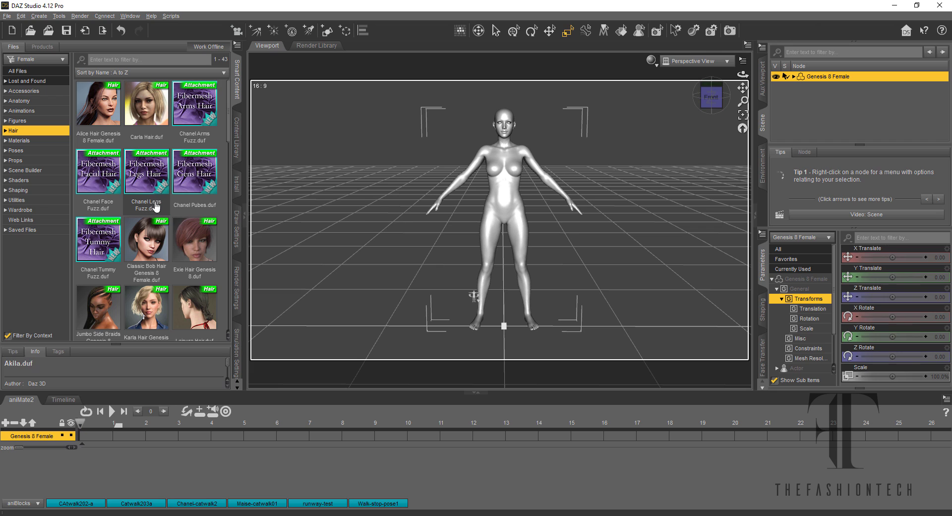
pyautogui.doubleClick(158, 236)
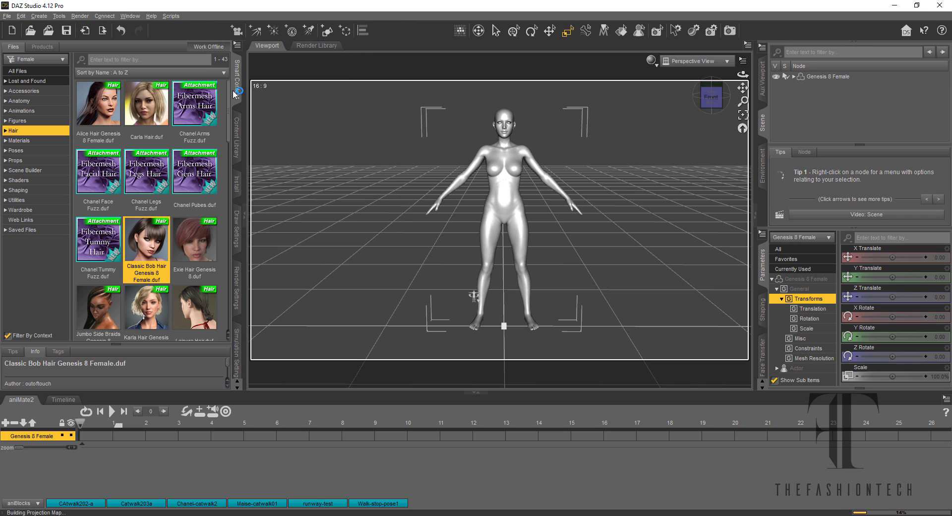
# - Expand Genesis 8 Female in the scene hierarchy and select its Classic Bob Hair node
pyautogui.click(794, 77)
pyautogui.click(832, 107)
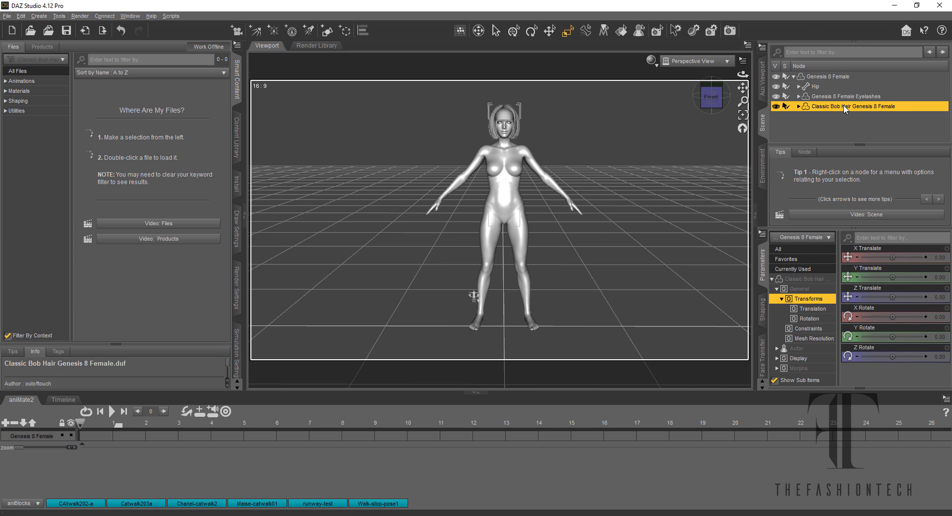
pyautogui.click(794, 77)
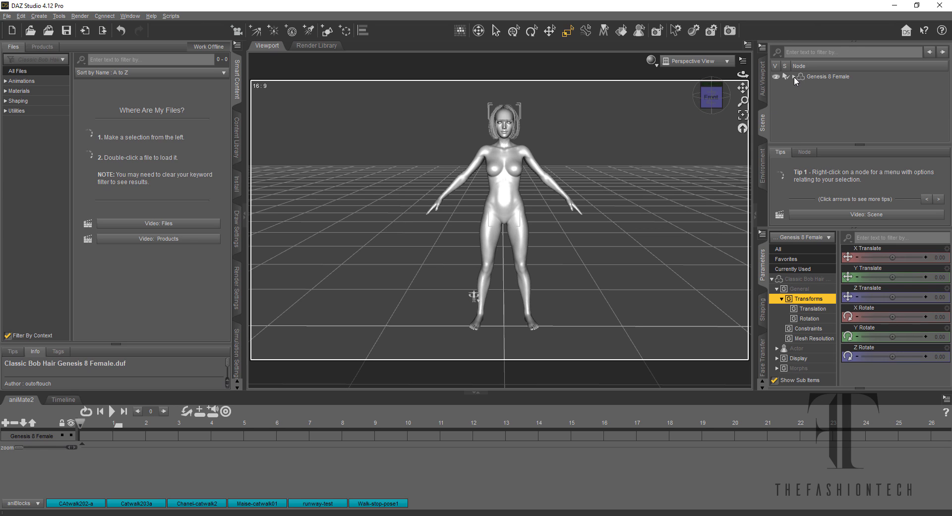
pyautogui.click(812, 78)
pyautogui.click(794, 77)
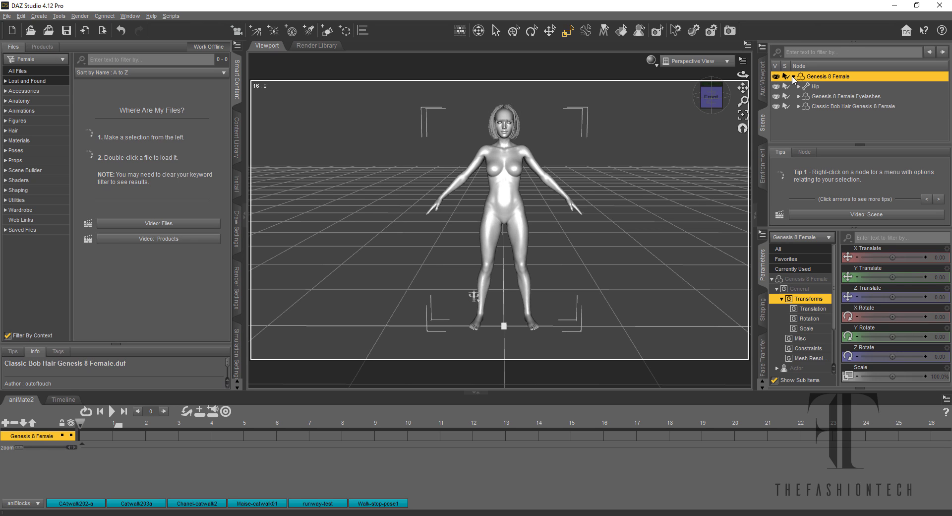
pyautogui.click(826, 107)
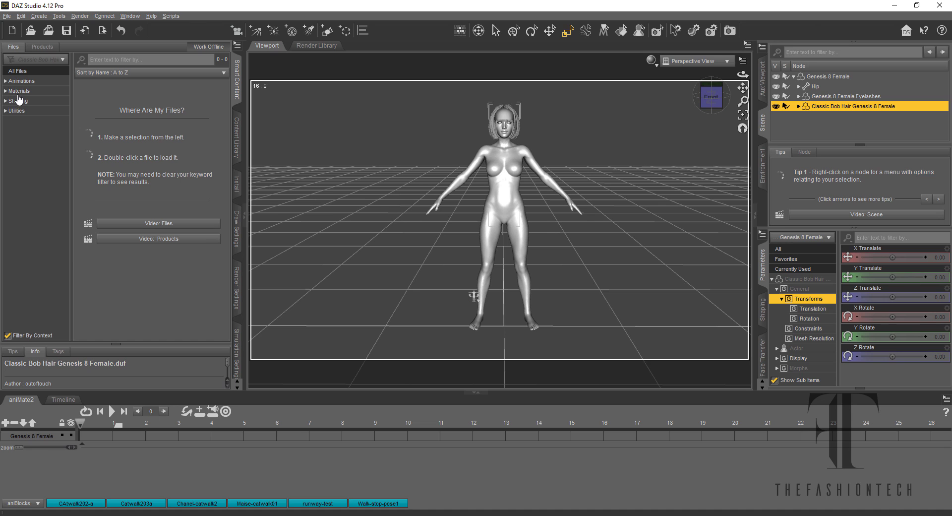
# - Browse the bob hair's materials and apply Classic Bob Hair Hairblending PRESET 09
pyautogui.click(19, 91)
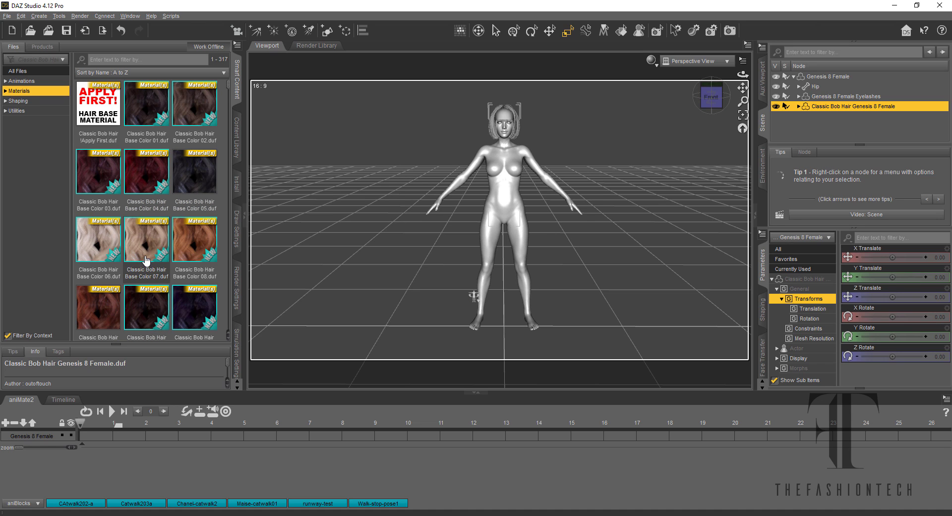
pyautogui.scroll(-20, 145, 260)
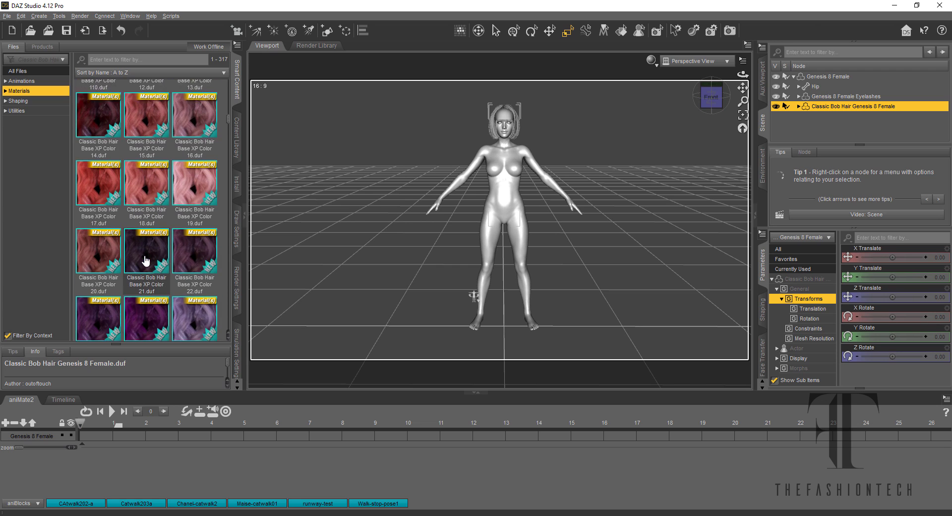
pyautogui.scroll(-20, 146, 259)
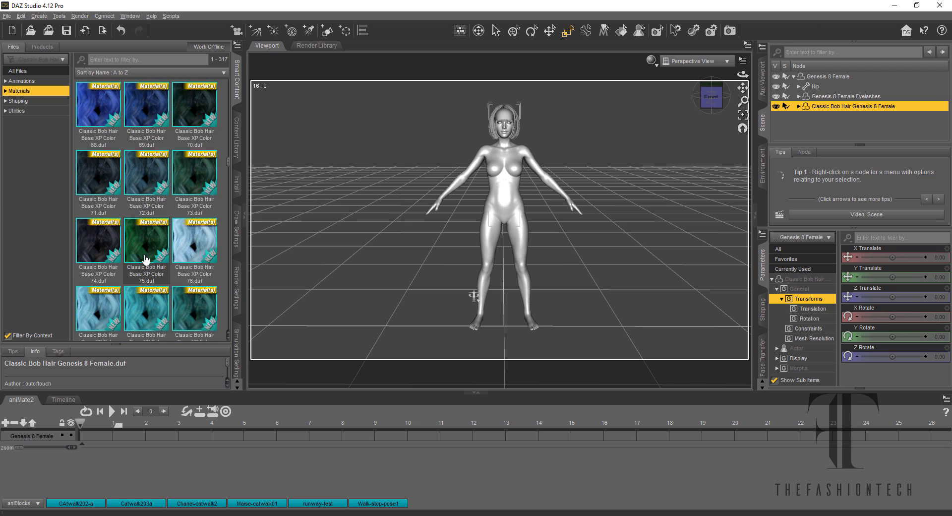
pyautogui.scroll(-20, 145, 259)
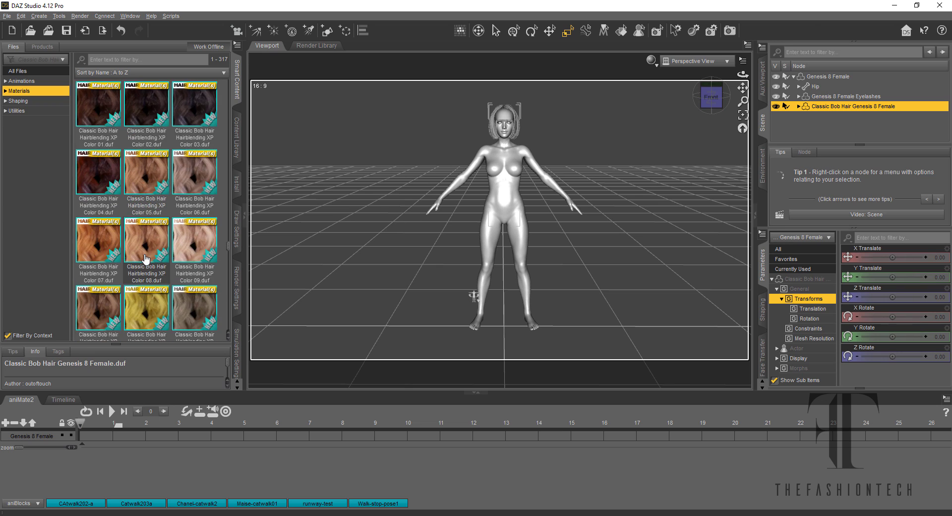
pyautogui.scroll(10, 145, 257)
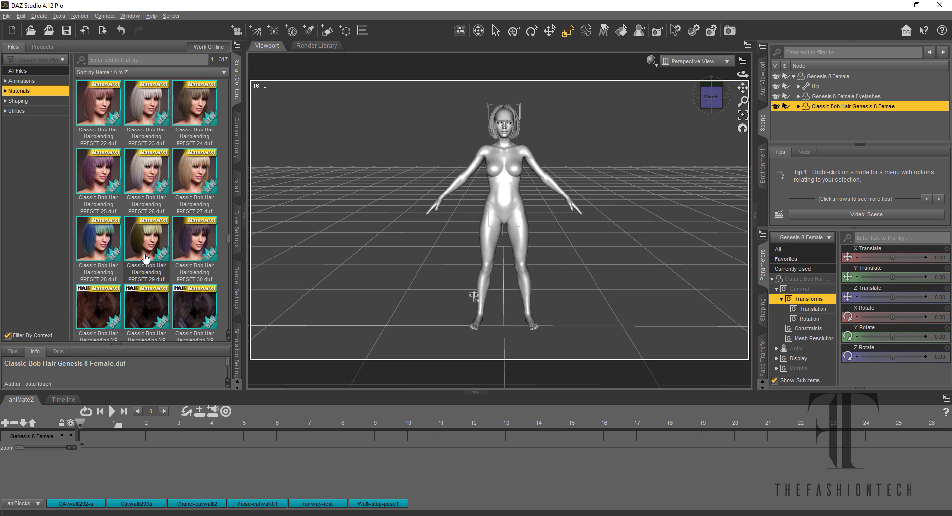
pyautogui.scroll(5, 145, 258)
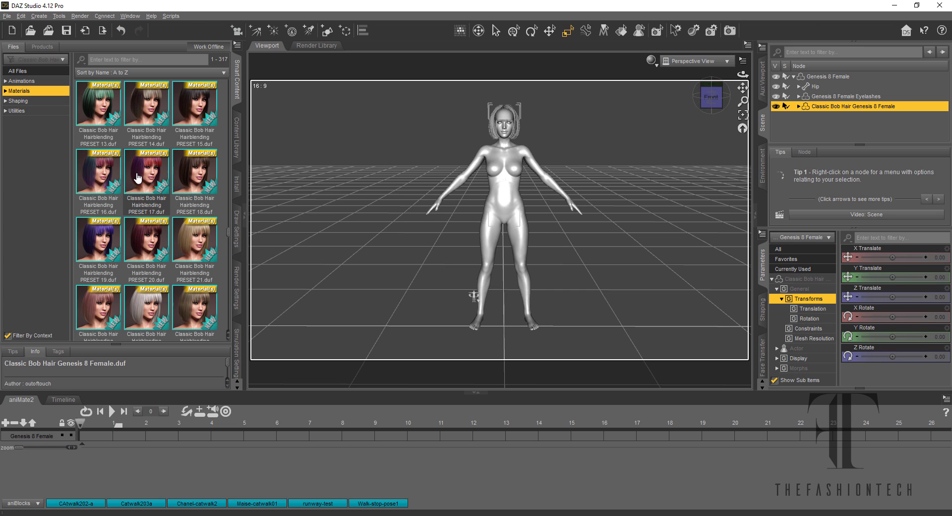
pyautogui.scroll(5, 138, 177)
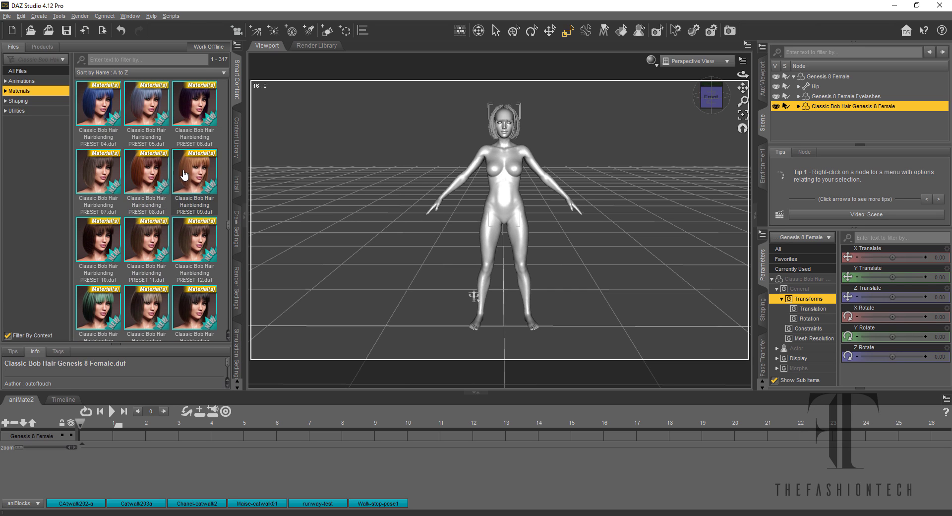
pyautogui.doubleClick(183, 174)
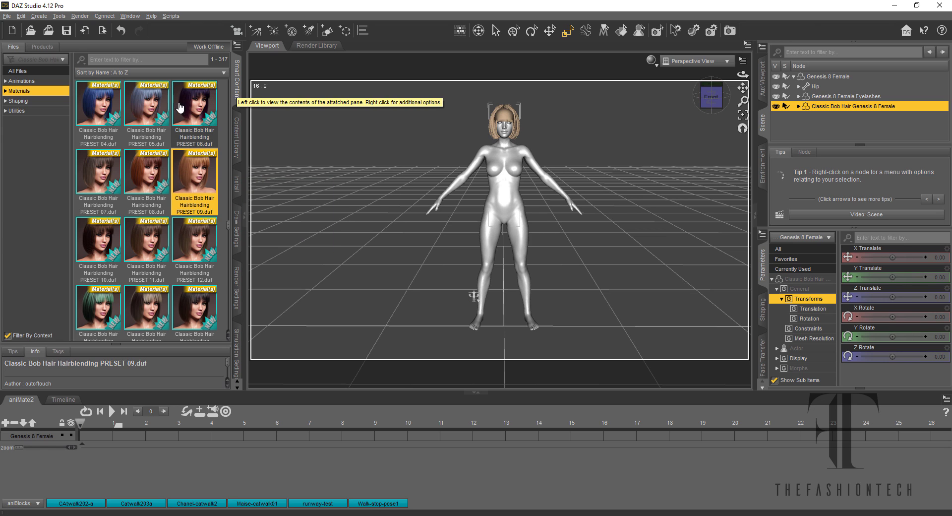
# - Try Hairblending PRESET 05 on the bob hair, and replace it with Hairblending PRESET 06
pyautogui.doubleClick(155, 105)
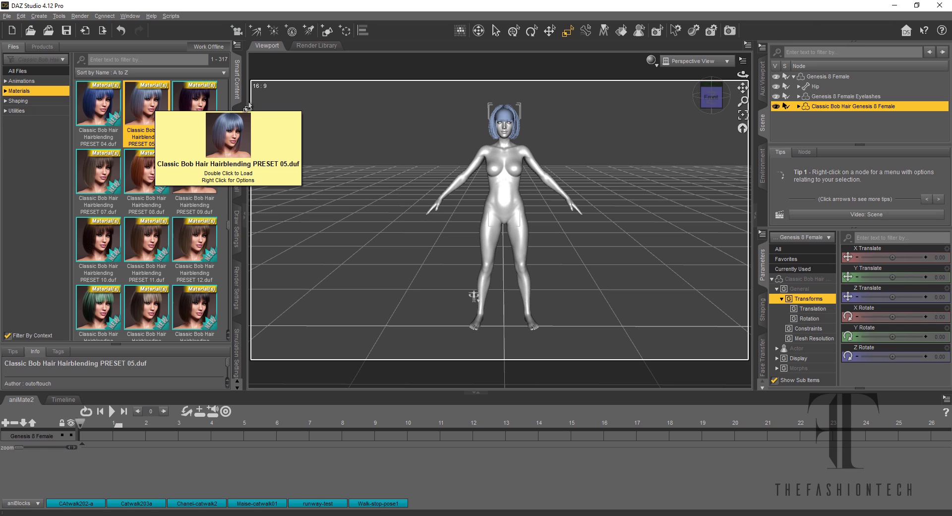
pyautogui.click(195, 108)
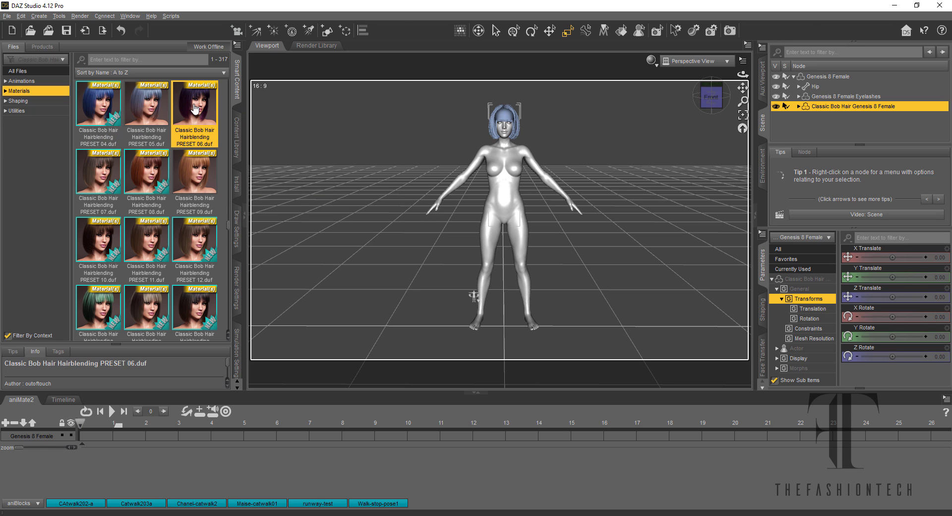
pyautogui.doubleClick(195, 108)
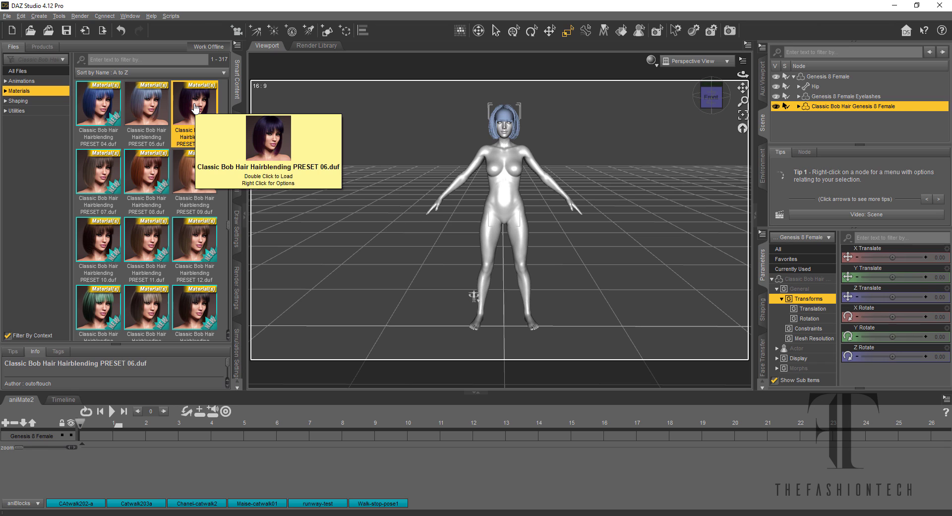
pyautogui.doubleClick(196, 108)
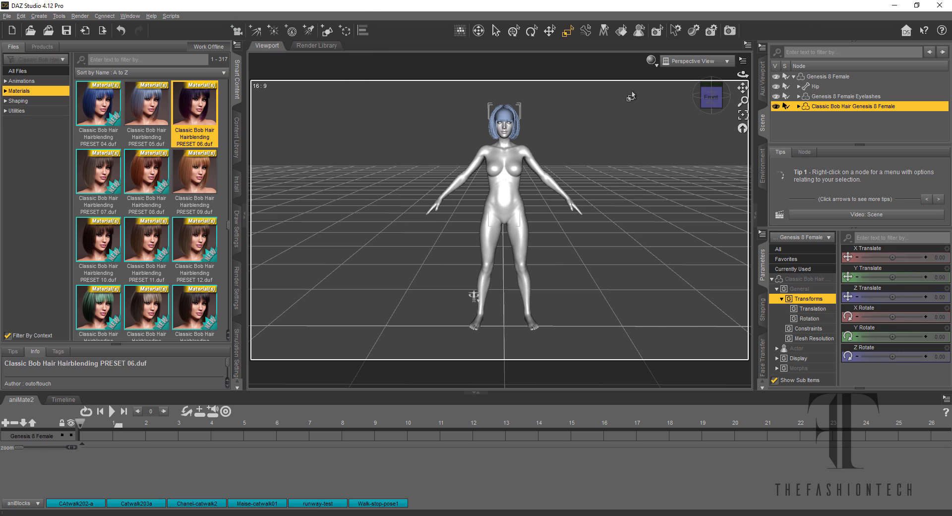
# - Frame the bob hair in the viewport and change the draw style to show textures
pyautogui.click(742, 115)
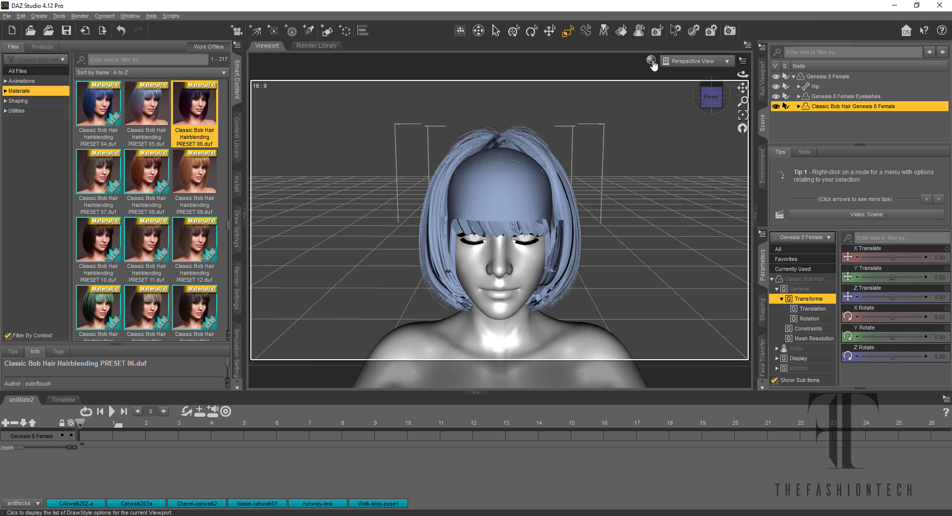
pyautogui.click(651, 60)
pyautogui.click(652, 154)
pyautogui.click(703, 97)
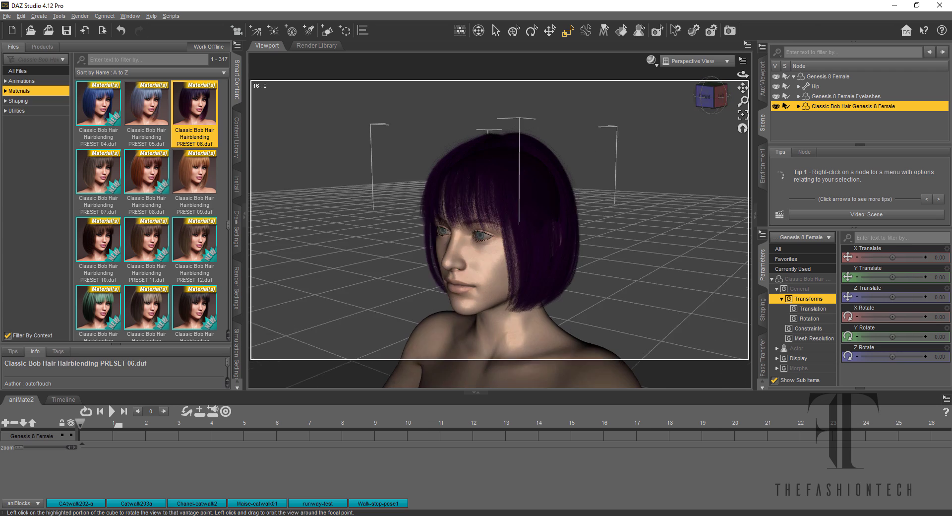
# - Apply Classic Bob Hair Base XP Color 39 to the hair and pick Hairblending Color 04
pyautogui.scroll(5, 123, 214)
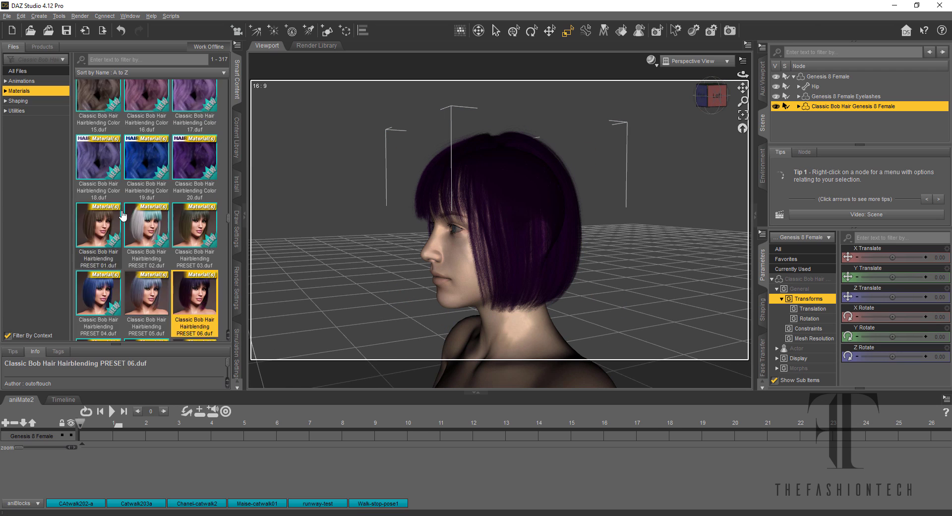
pyautogui.scroll(15, 123, 213)
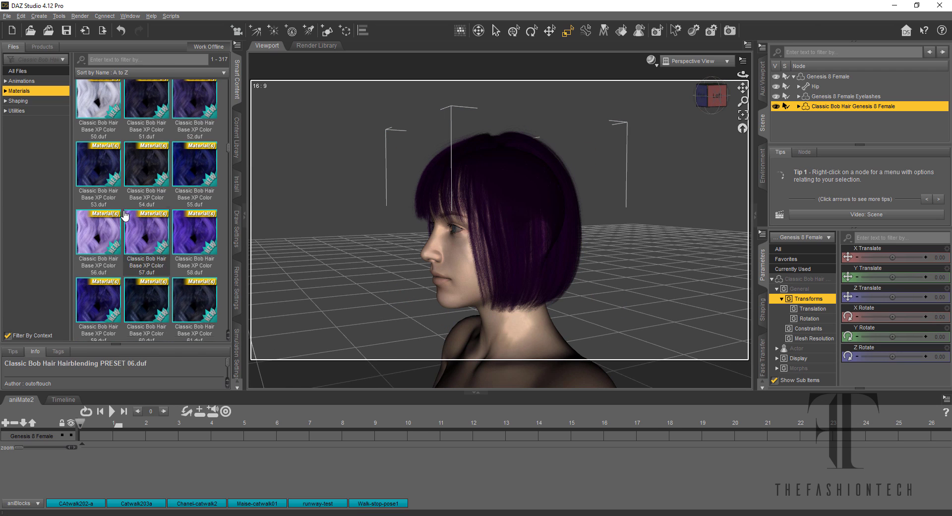
pyautogui.scroll(1, 125, 215)
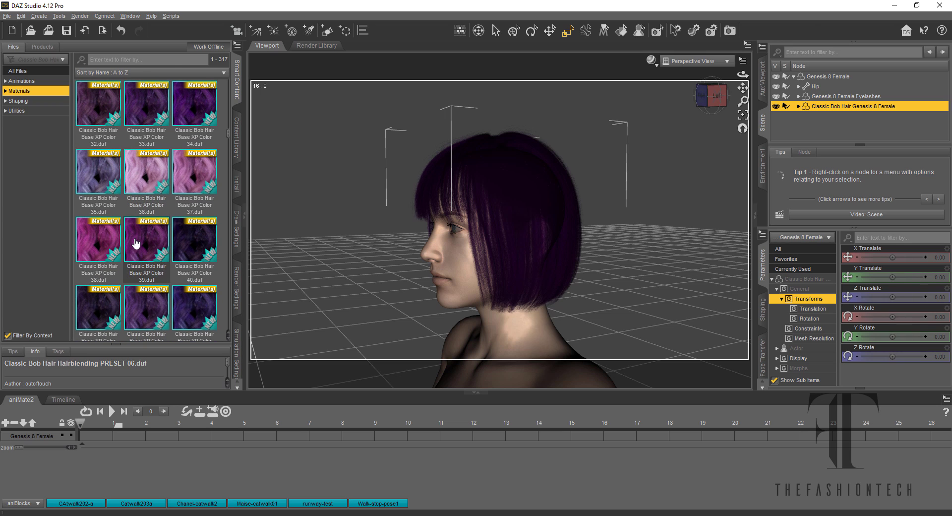
pyautogui.doubleClick(136, 241)
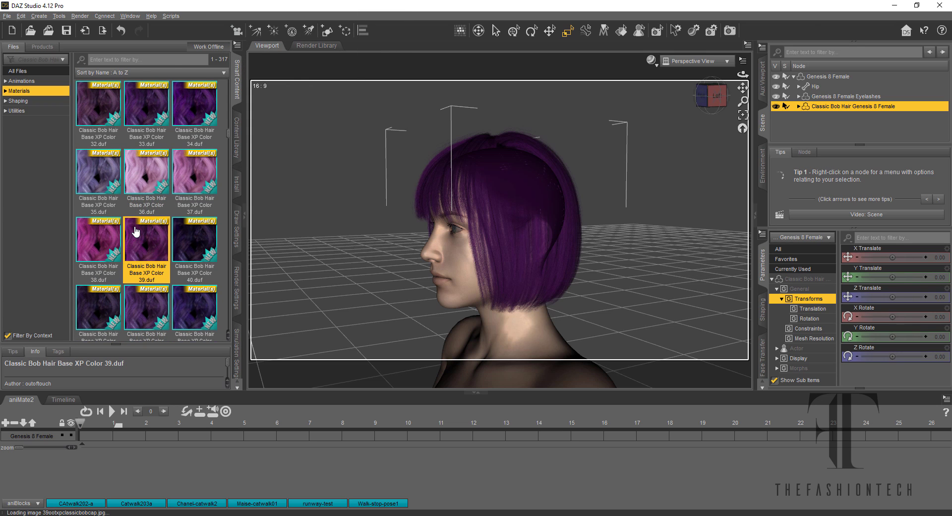
pyautogui.scroll(-20, 136, 233)
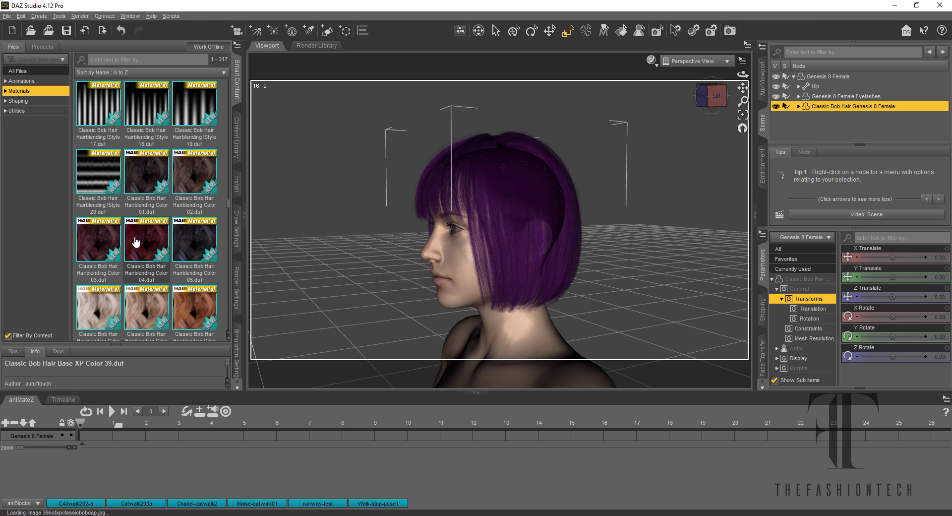
pyautogui.click(136, 241)
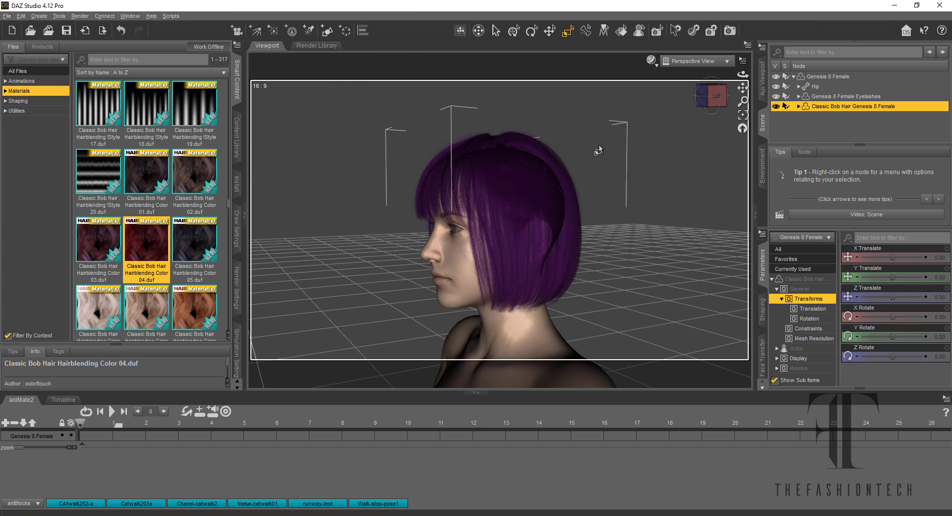
# - Switch the viewport to the Iray preview and inspect the rendered hair from the opposite side of the head
pyautogui.moveTo(714, 111); pyautogui.dragTo(713, 128)
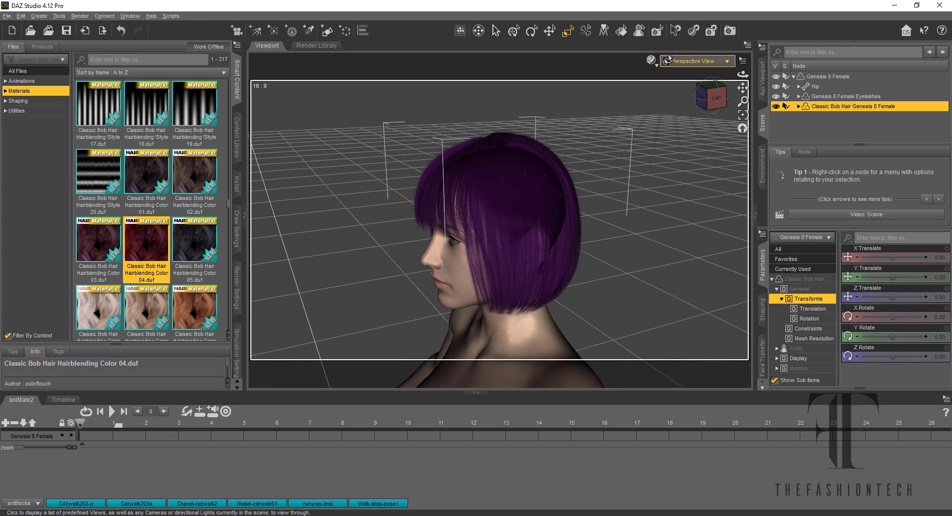
pyautogui.click(651, 60)
pyautogui.click(655, 172)
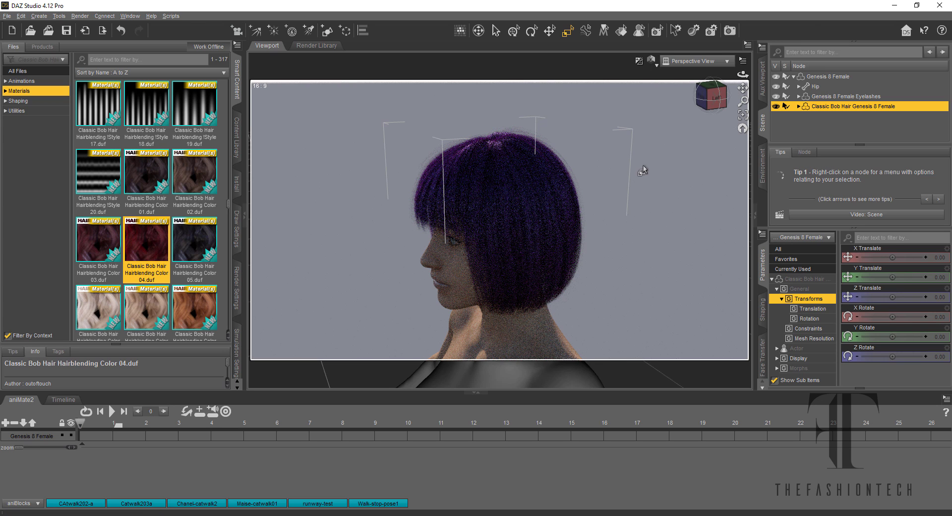
pyautogui.click(711, 95)
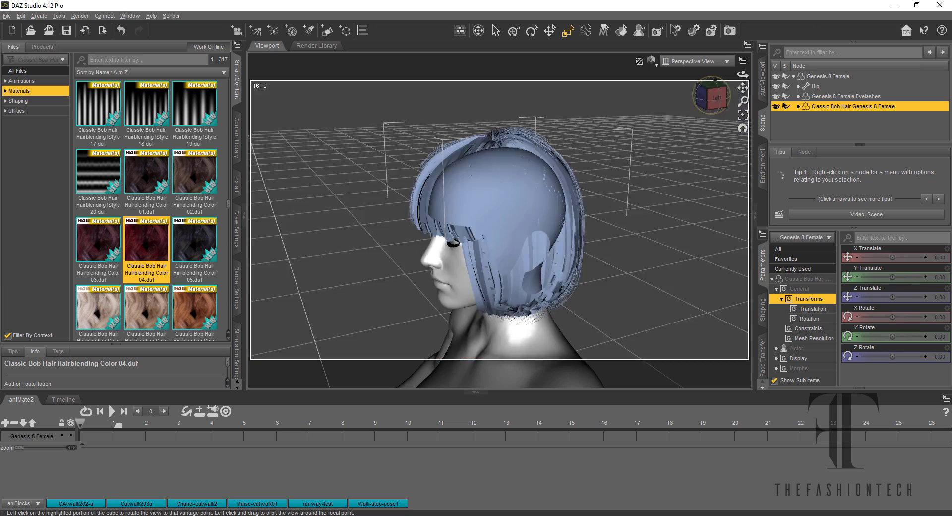
pyautogui.moveTo(711, 95); pyautogui.dragTo(736, 90)
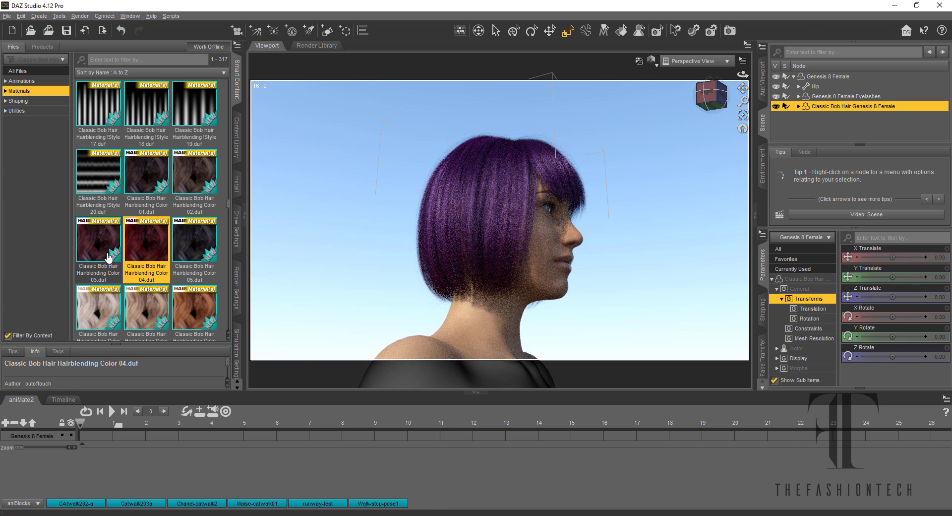
# - Apply the Classic Bob Hair Hairblending Color 03 material to the hair
pyautogui.doubleClick(109, 255)
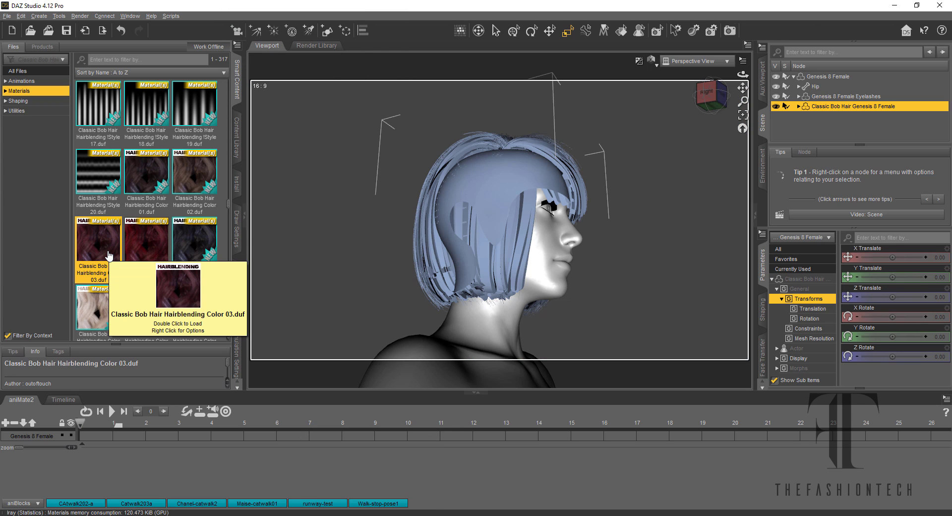
# - Try Classic Bob Hair Hairblending PRESET 25 on the hair, followed by Hairblending XP Color 02
pyautogui.scroll(-10, 116, 242)
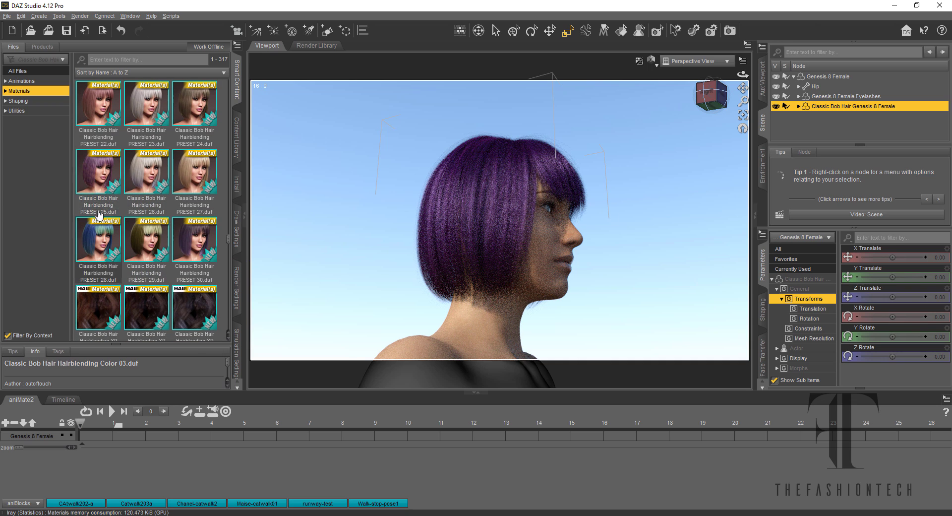
pyautogui.doubleClick(99, 177)
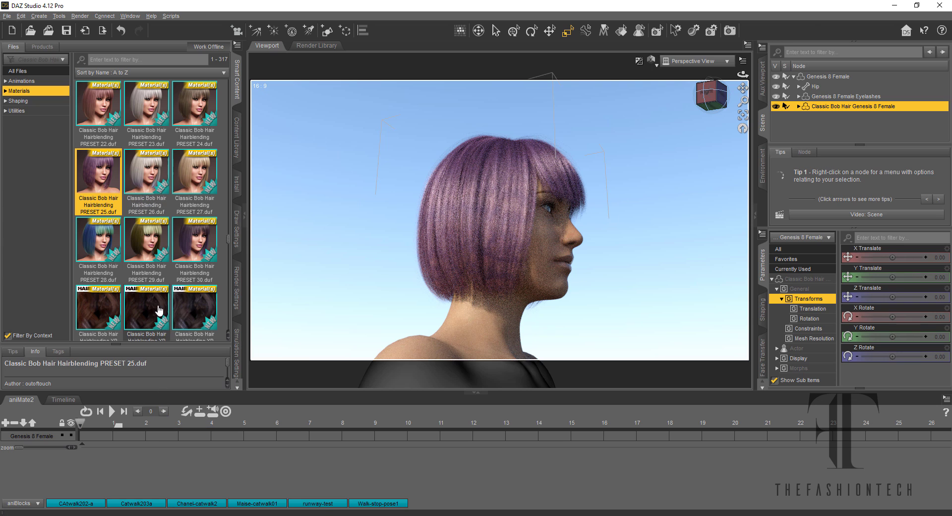
pyautogui.doubleClick(157, 306)
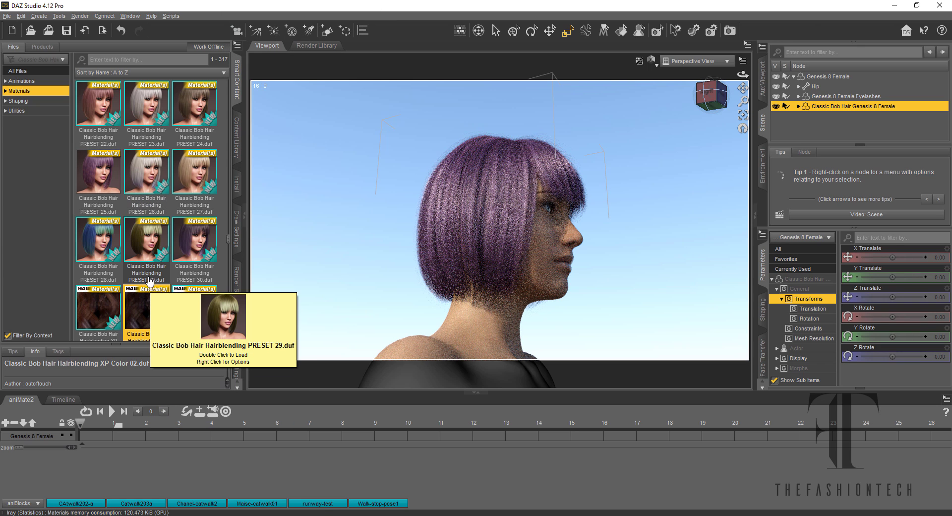
# - Turn off the bob hair's hairblending with the !OFF preset and apply Classic Bob Hair Base XP Color 21
pyautogui.scroll(-10, 155, 256)
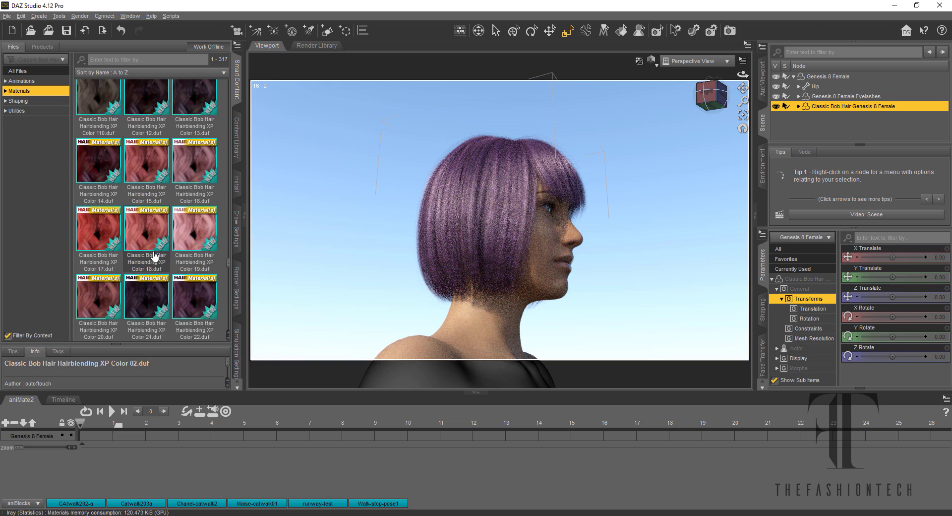
pyautogui.scroll(-15, 155, 255)
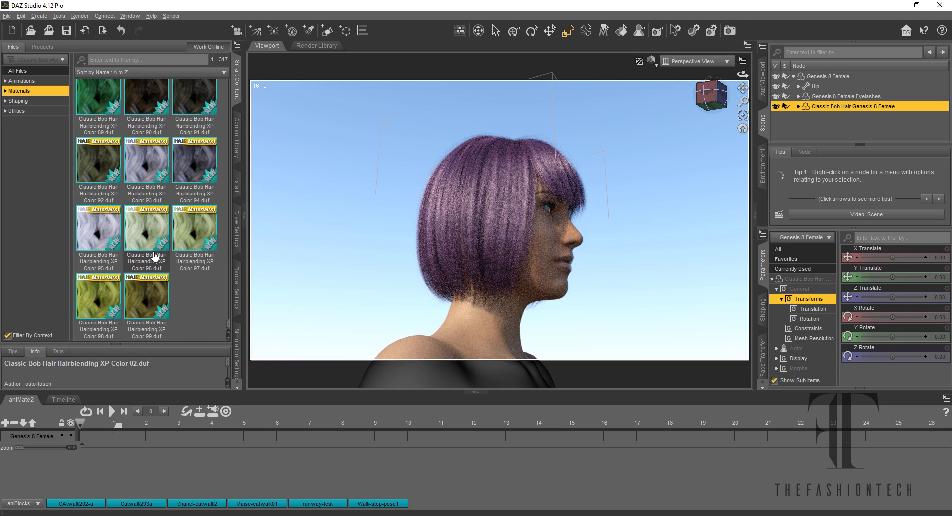
pyautogui.scroll(20, 154, 256)
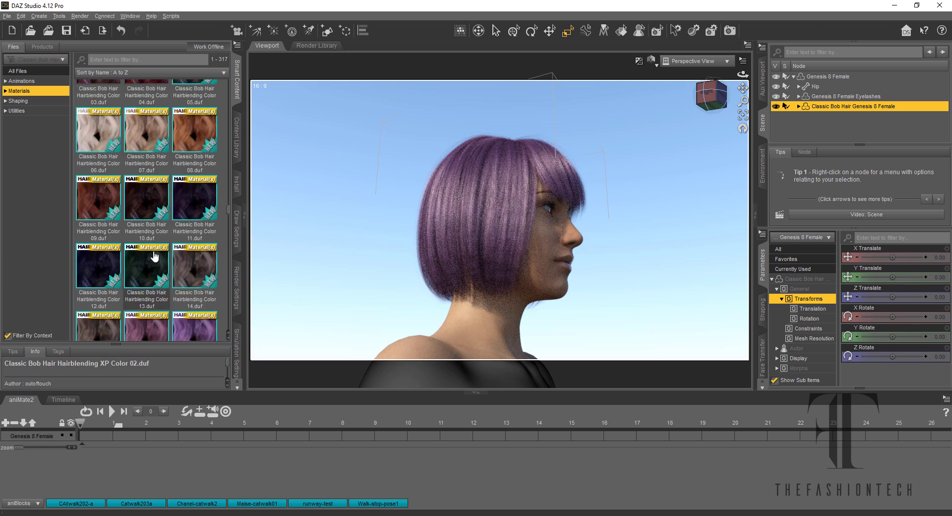
pyautogui.scroll(8, 154, 255)
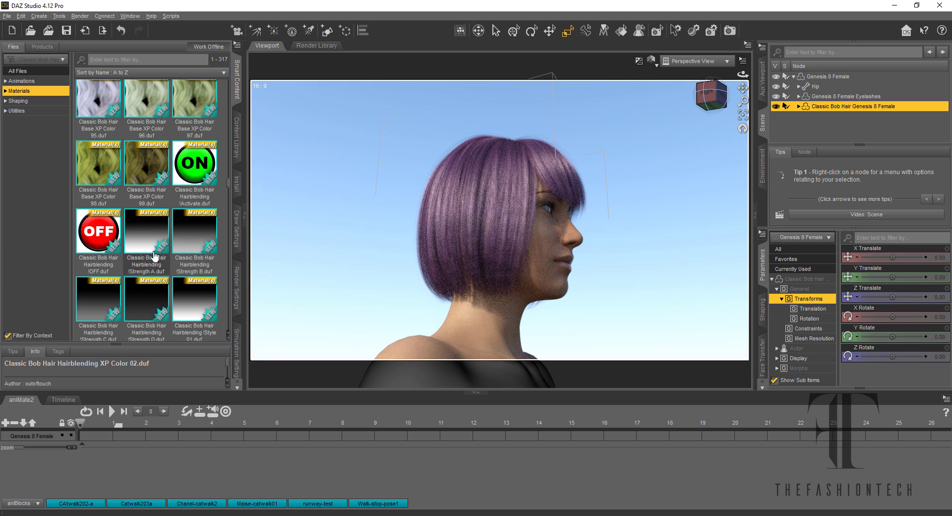
pyautogui.doubleClick(105, 240)
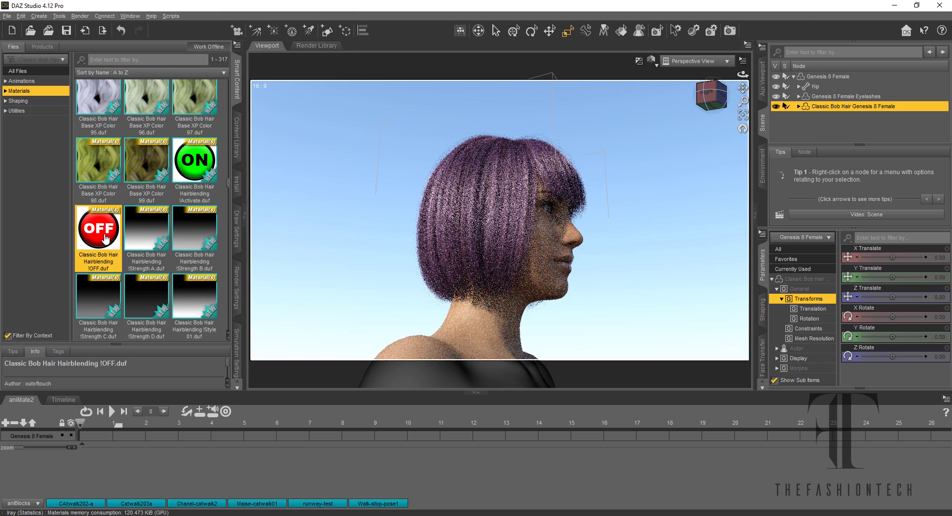
pyautogui.scroll(1, 110, 235)
pyautogui.scroll(20, 111, 235)
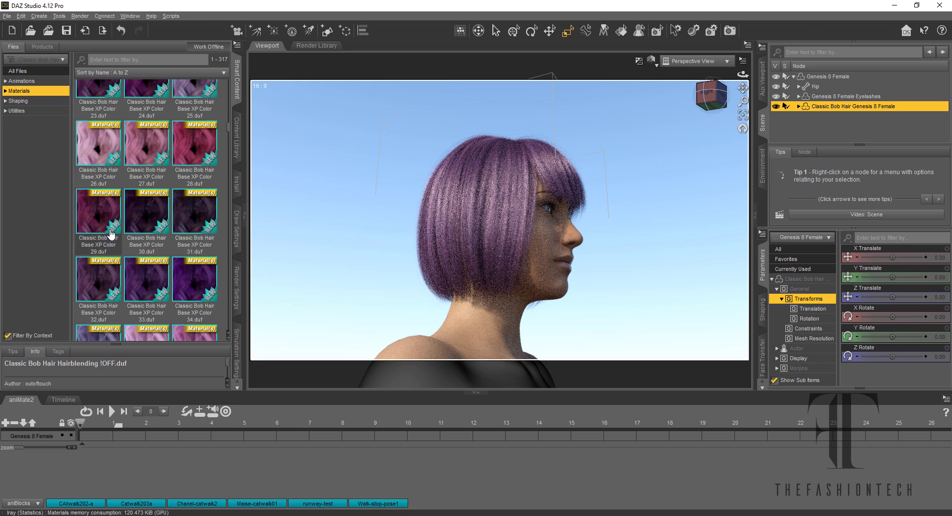
pyautogui.doubleClick(138, 227)
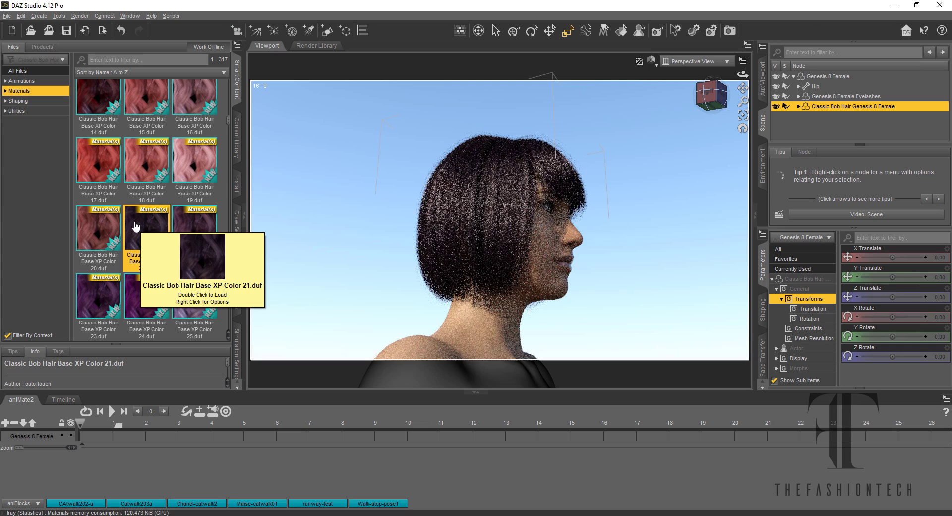
# - View the head from the front and apply the Classic Bob Hair STYLE Button 06 shape preset
pyautogui.click(710, 99)
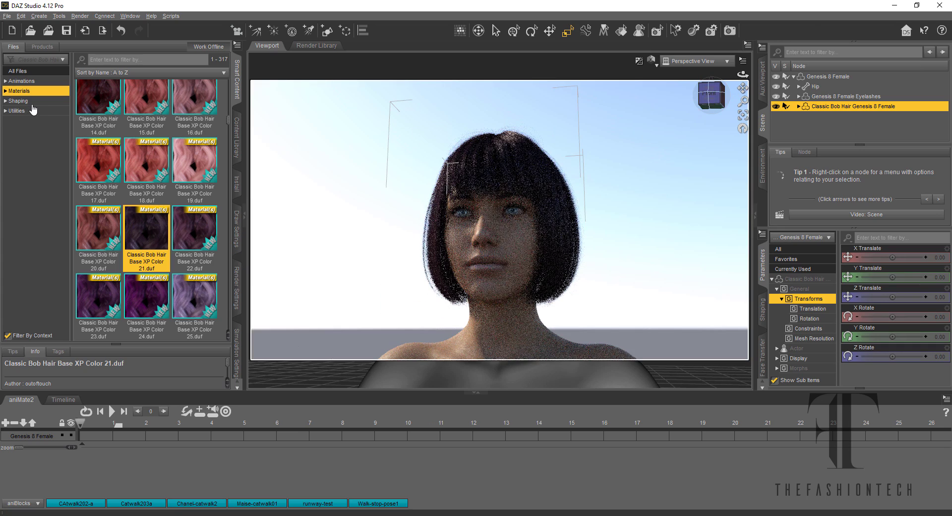
pyautogui.click(31, 102)
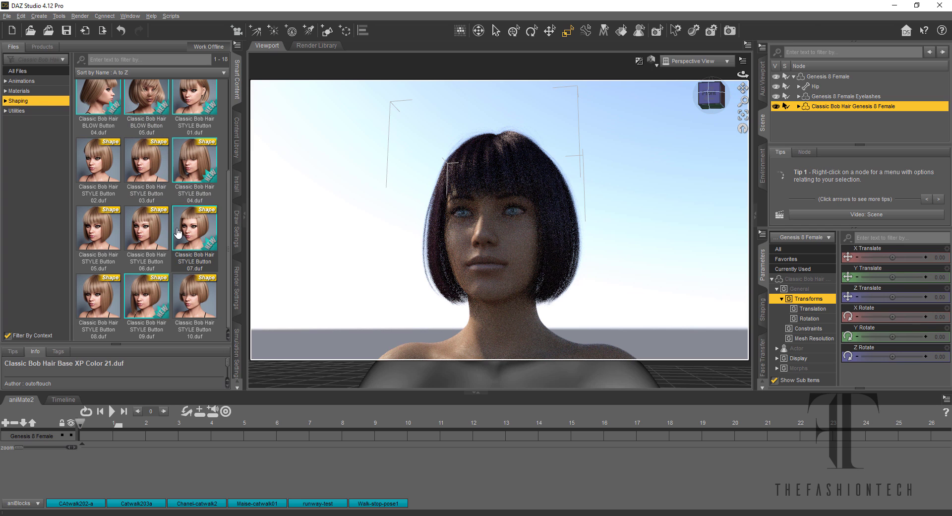
pyautogui.doubleClick(162, 236)
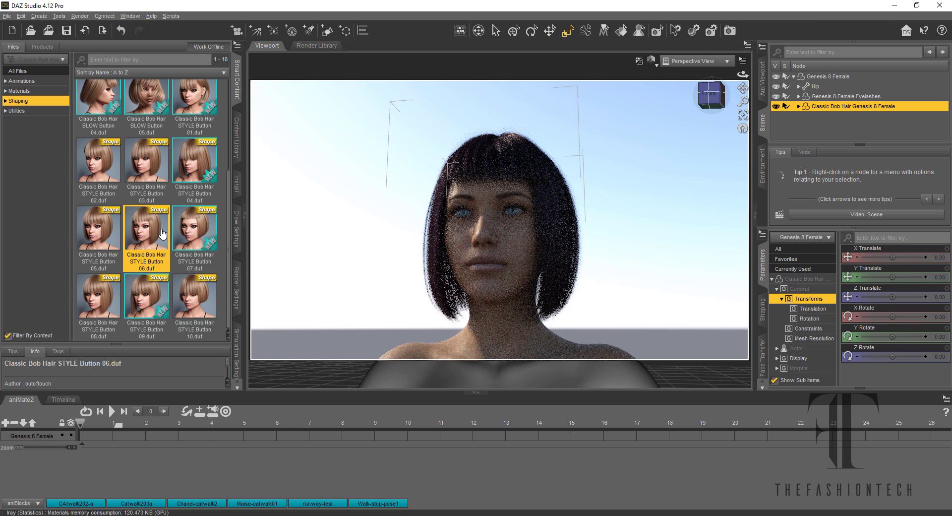
# - Try hair shape presets STYLE Button 10, STYLE Button 07 and STYLE Button 03 while viewing the head from the side
pyautogui.click(703, 105)
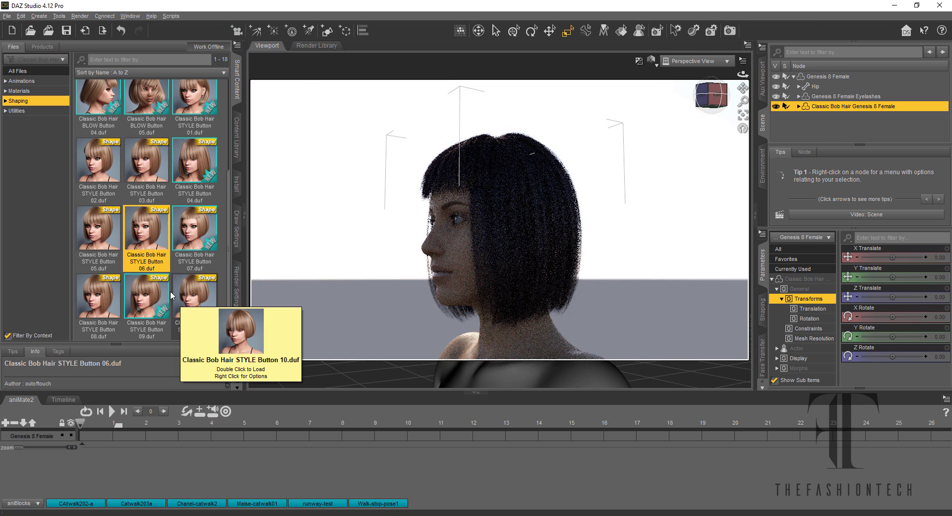
pyautogui.doubleClick(186, 295)
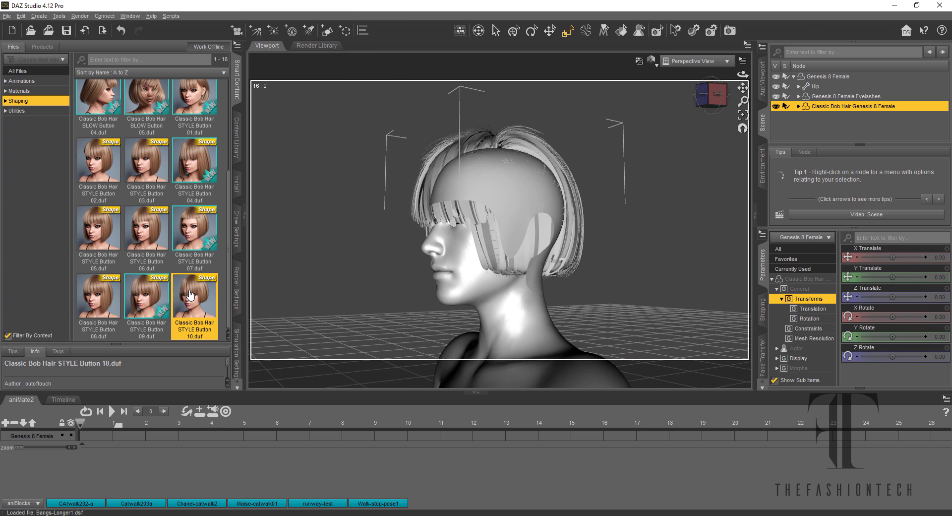
pyautogui.doubleClick(198, 249)
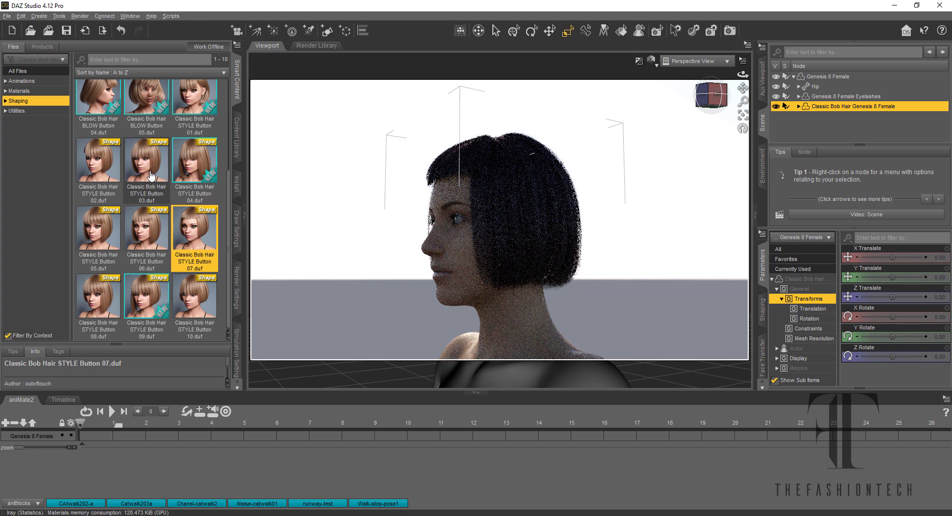
pyautogui.doubleClick(150, 175)
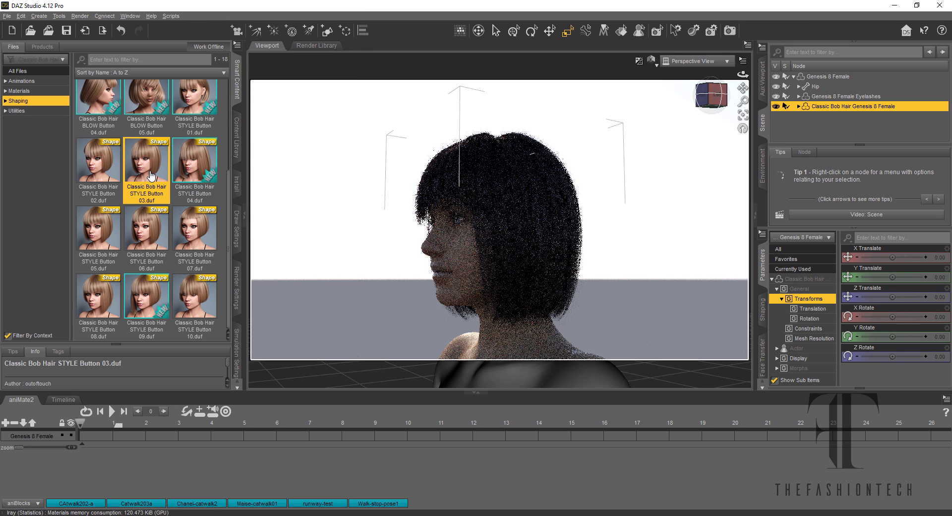
# - Set the hair back to the STYLE Button 06 shape and frame the face closer from the front
pyautogui.doubleClick(138, 223)
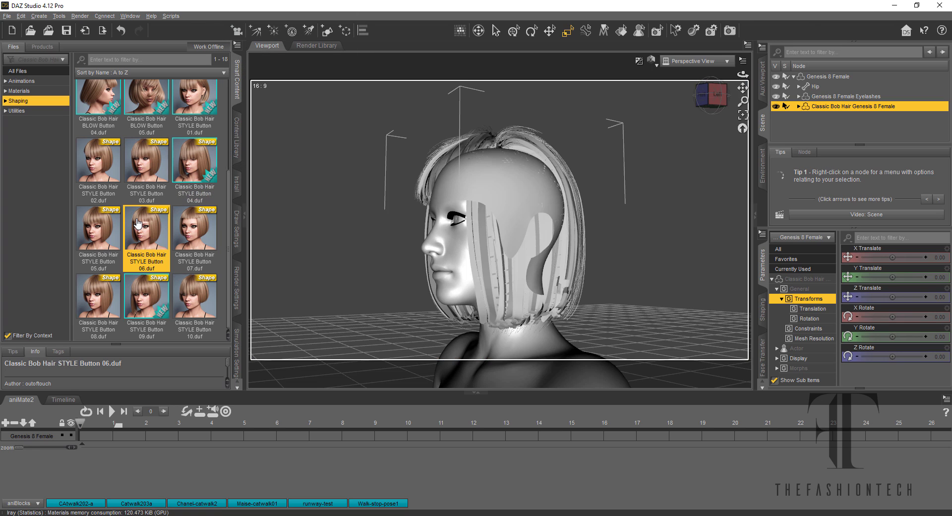
pyautogui.click(713, 102)
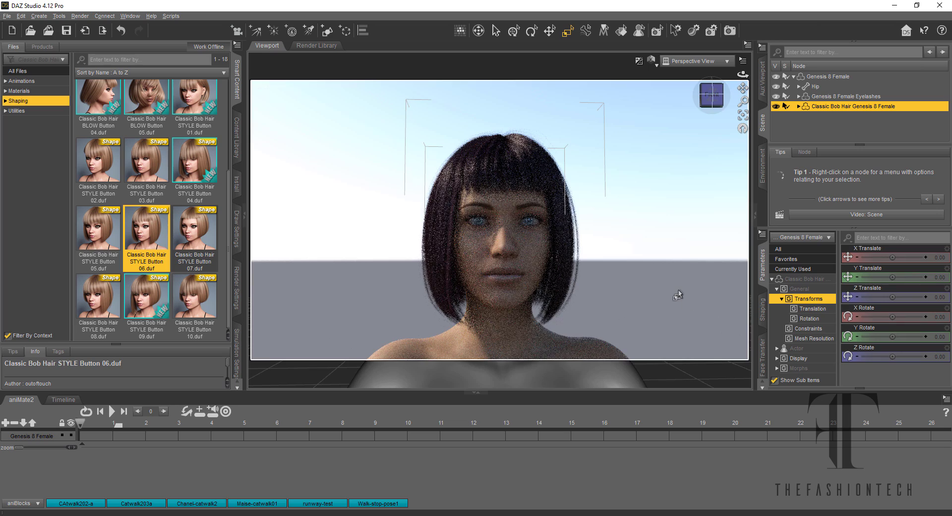
pyautogui.scroll(3, 678, 295)
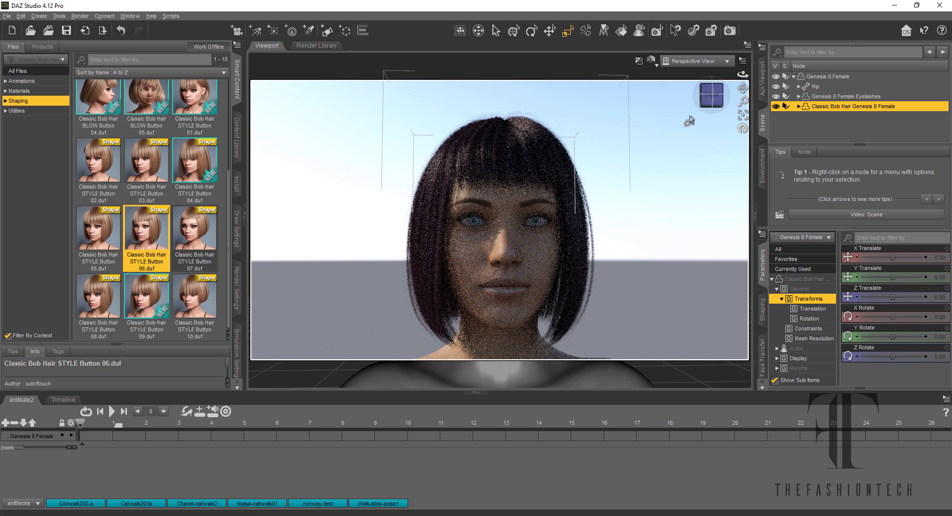
# - Select the Genesis 8 Female figure and filter its material presets by "eye" to find the Xia Eyes presets
pyautogui.click(826, 77)
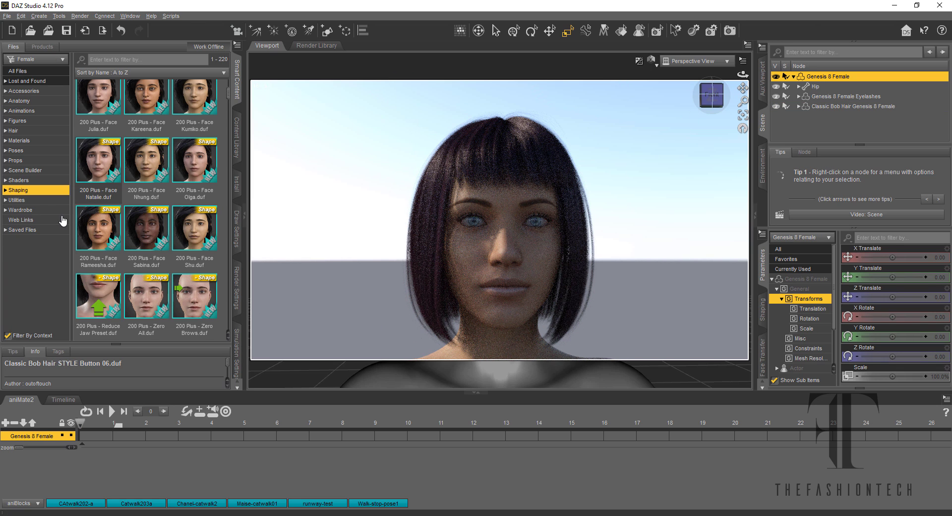
pyautogui.click(39, 140)
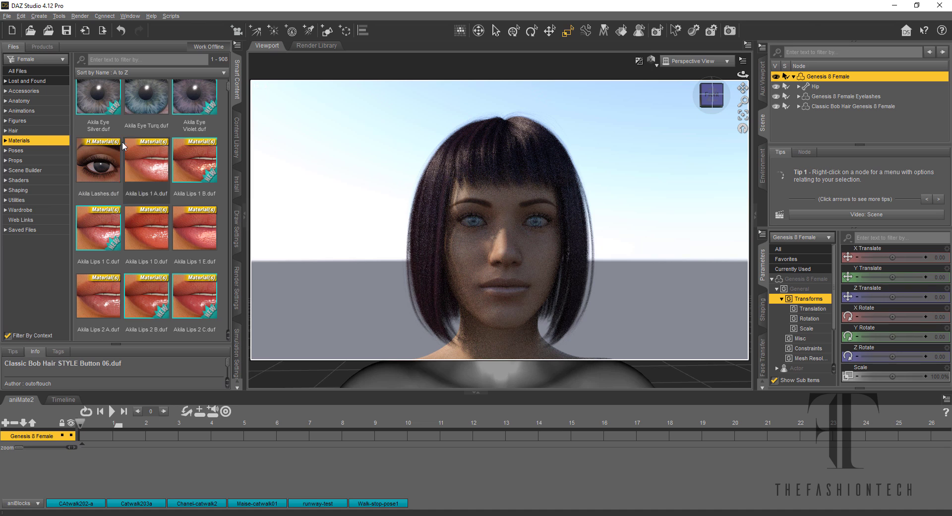
pyautogui.scroll(3, 164, 134)
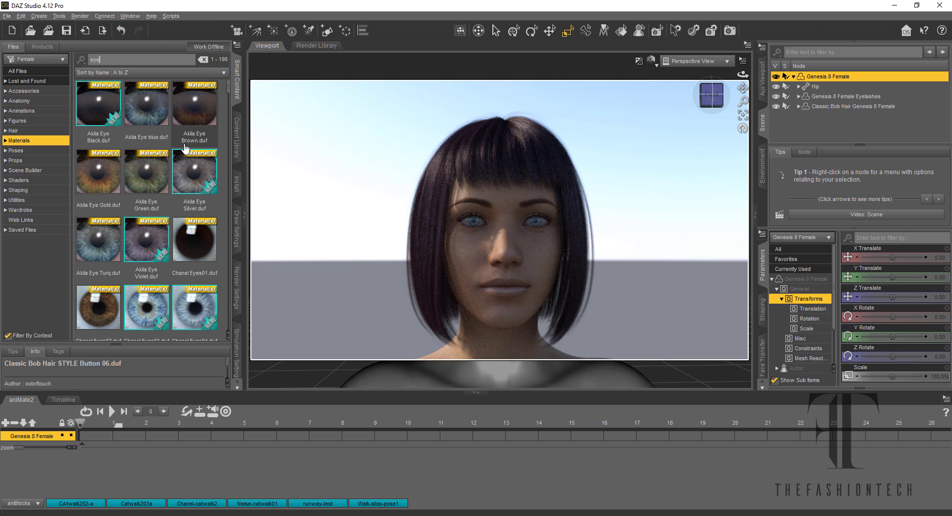
pyautogui.scroll(-5, 185, 147)
pyautogui.scroll(-20, 184, 147)
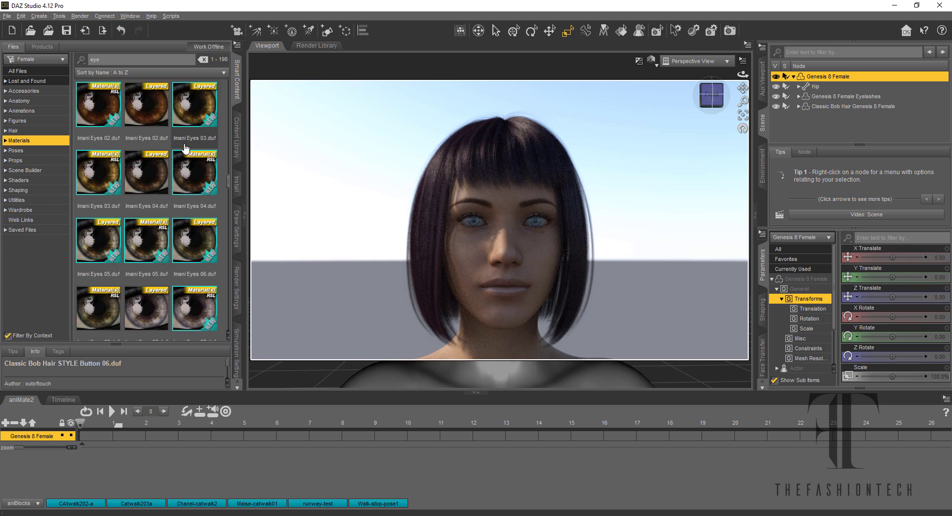
pyautogui.scroll(-10, 184, 146)
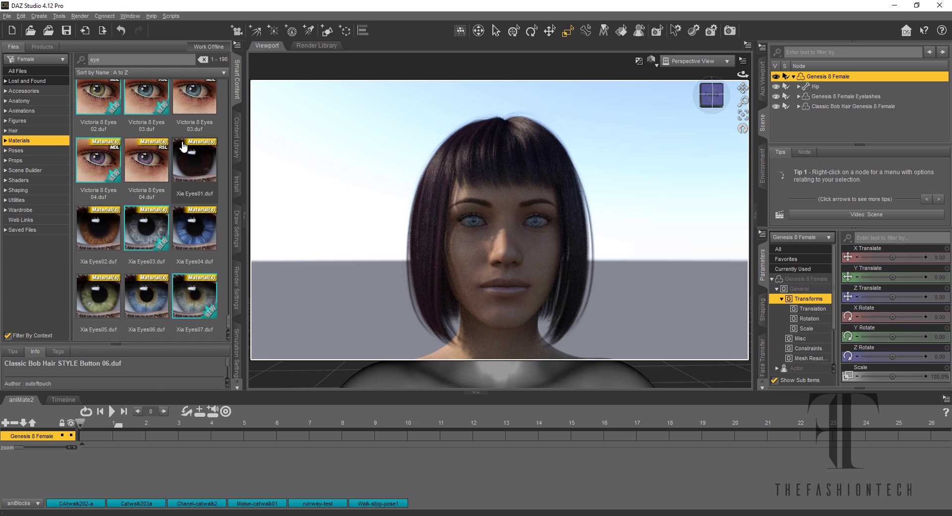
# - Try the Xia Eyes02, Xia Eyes01 and Xia Eyes04 materials on the figure
pyautogui.doubleClick(99, 240)
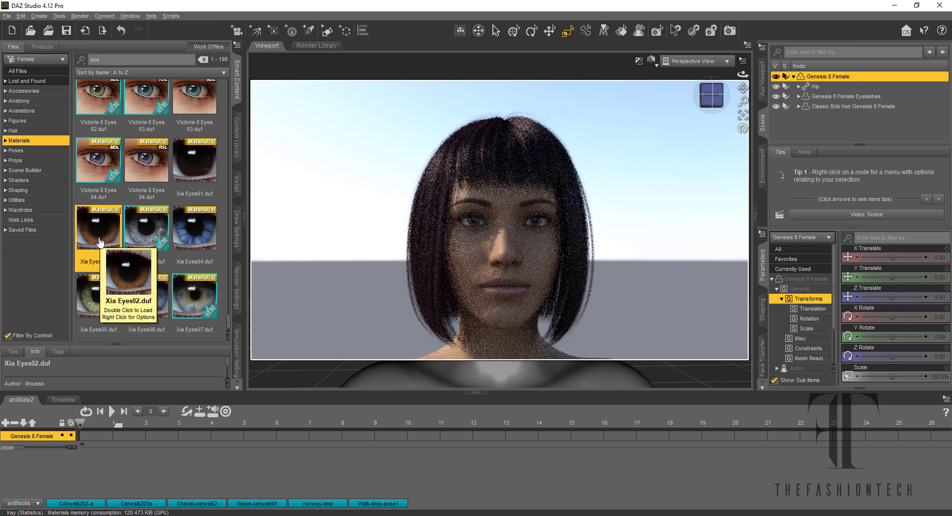
pyautogui.doubleClick(188, 157)
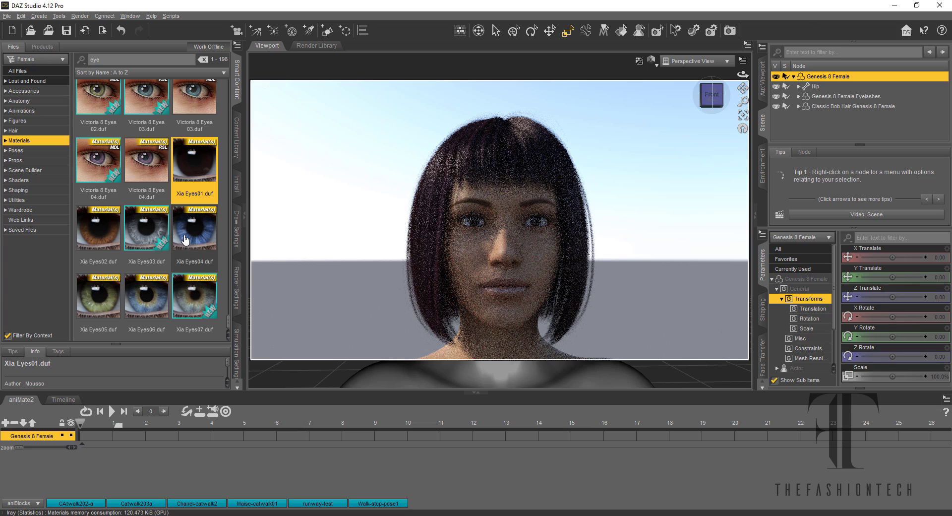
pyautogui.click(185, 238)
pyautogui.doubleClick(185, 238)
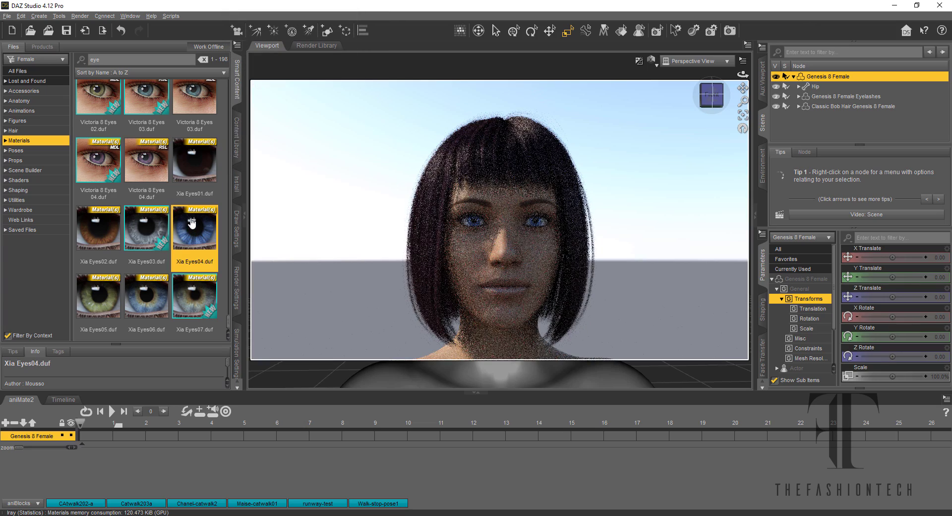
# - Apply the Akila Eye blue material to the Genesis 8 Female figure
pyautogui.scroll(-10, 192, 217)
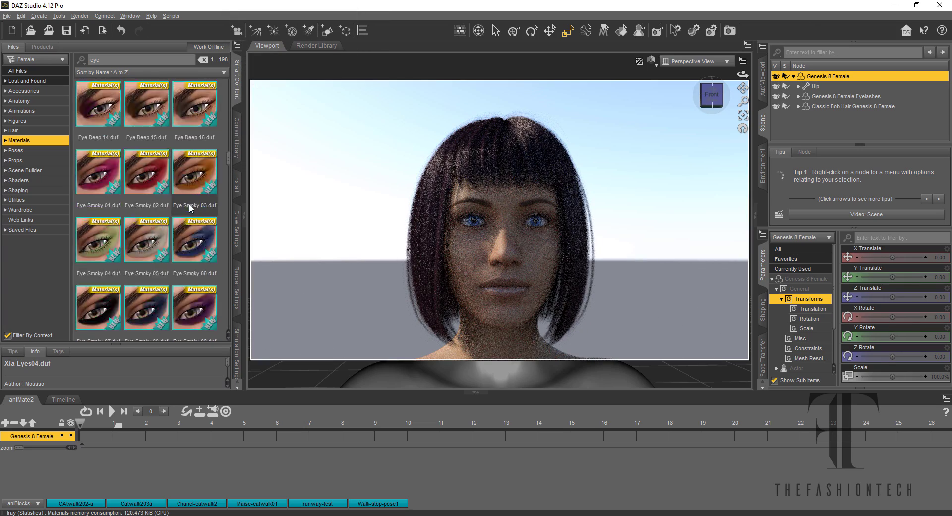
pyautogui.scroll(5, 189, 208)
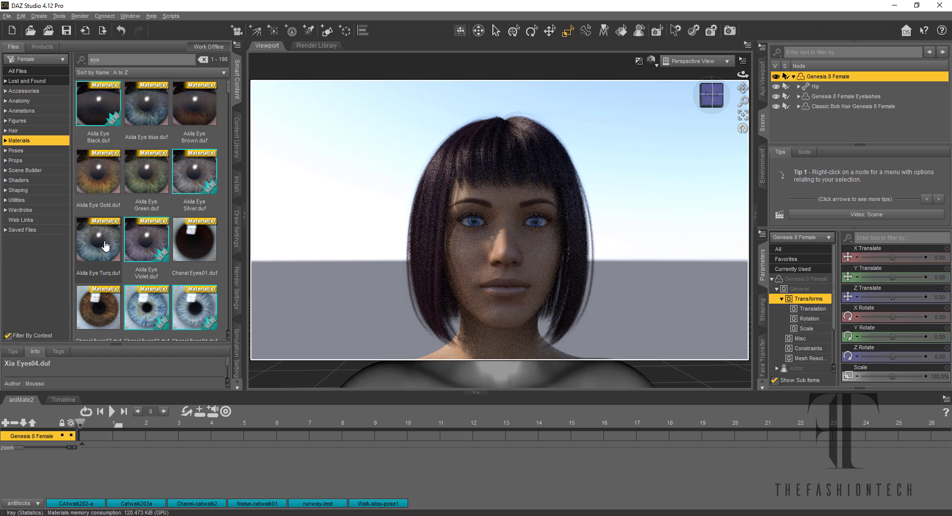
pyautogui.click(149, 115)
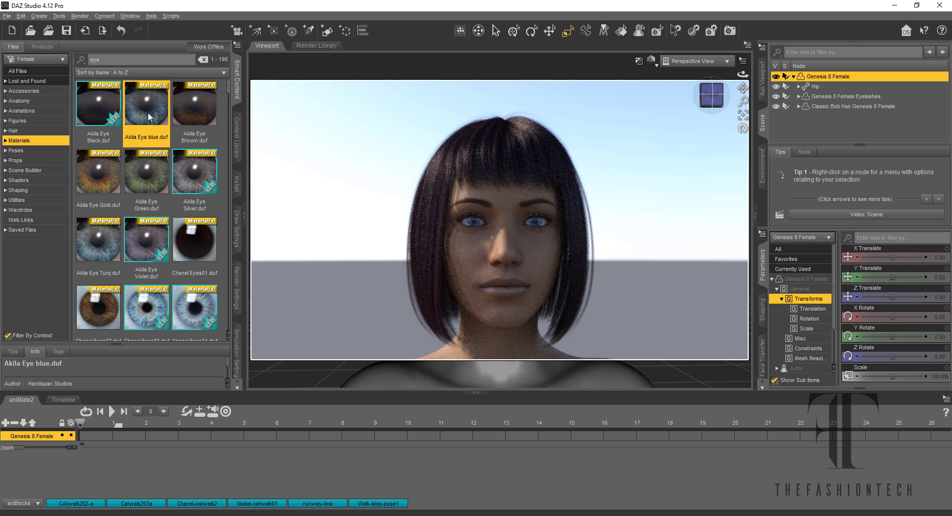
pyautogui.doubleClick(150, 117)
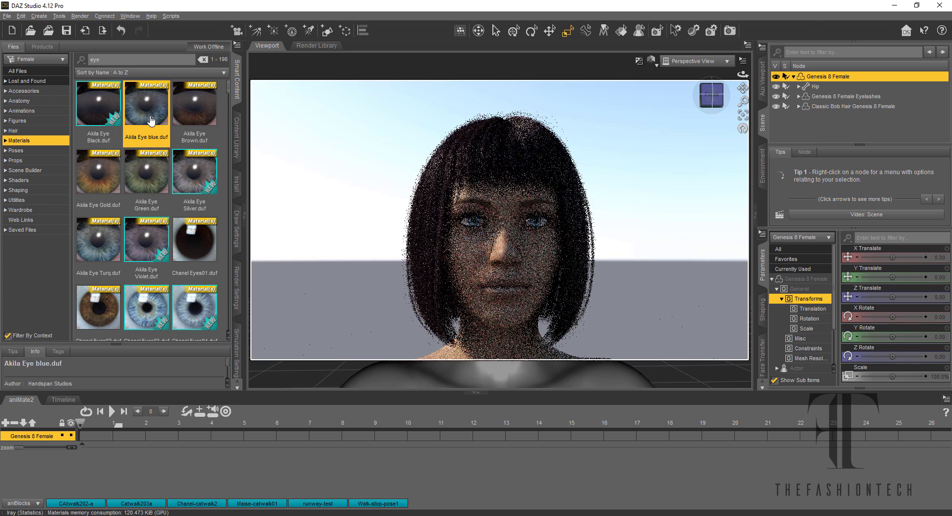
# - Apply the Eye Deep 13 makeup material to the Genesis 8 Female figure
pyautogui.scroll(-5, 145, 237)
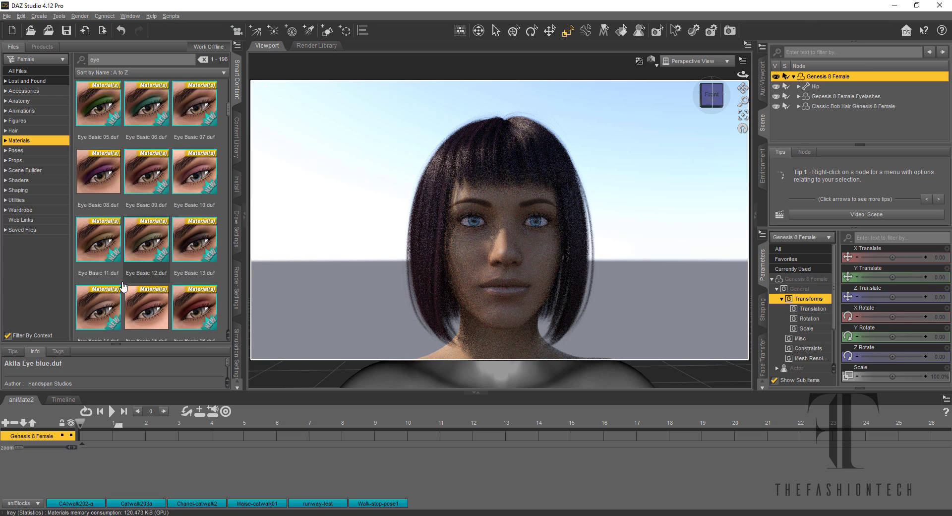
pyautogui.scroll(-4, 128, 272)
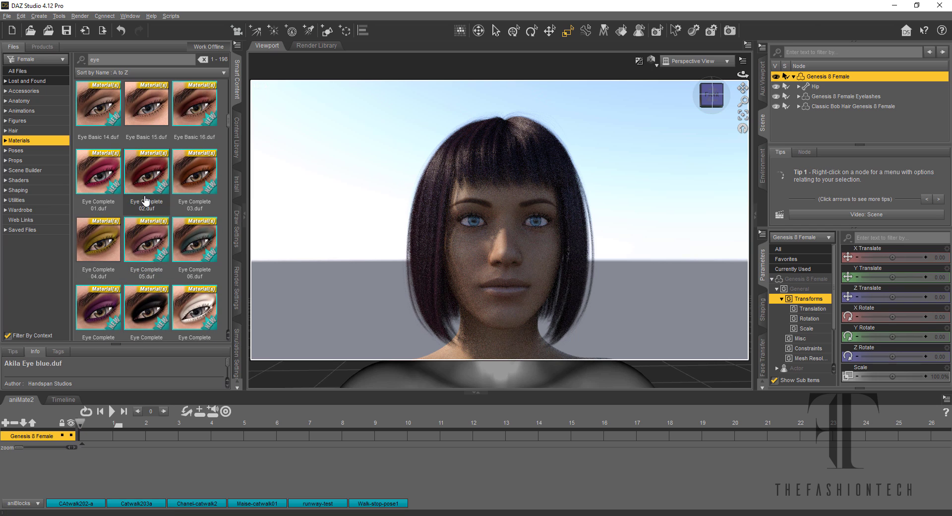
pyautogui.scroll(-6, 146, 200)
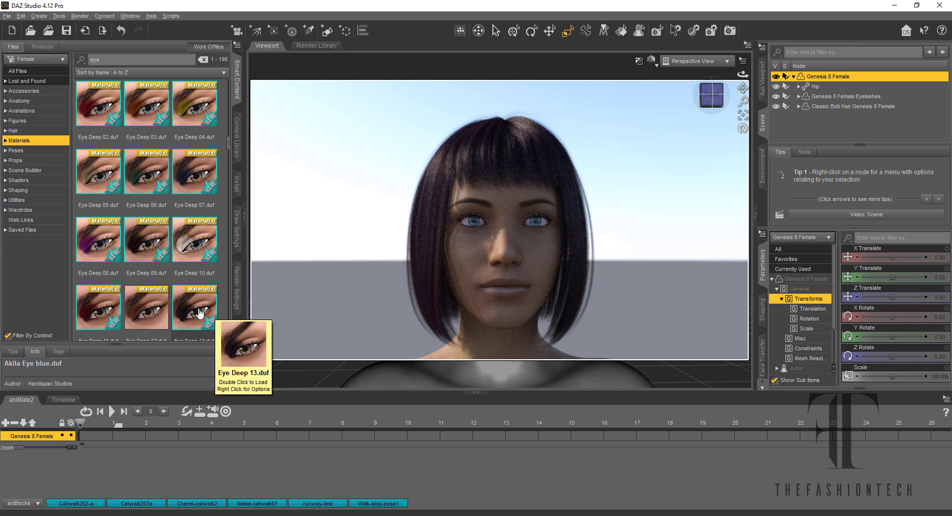
pyautogui.doubleClick(200, 311)
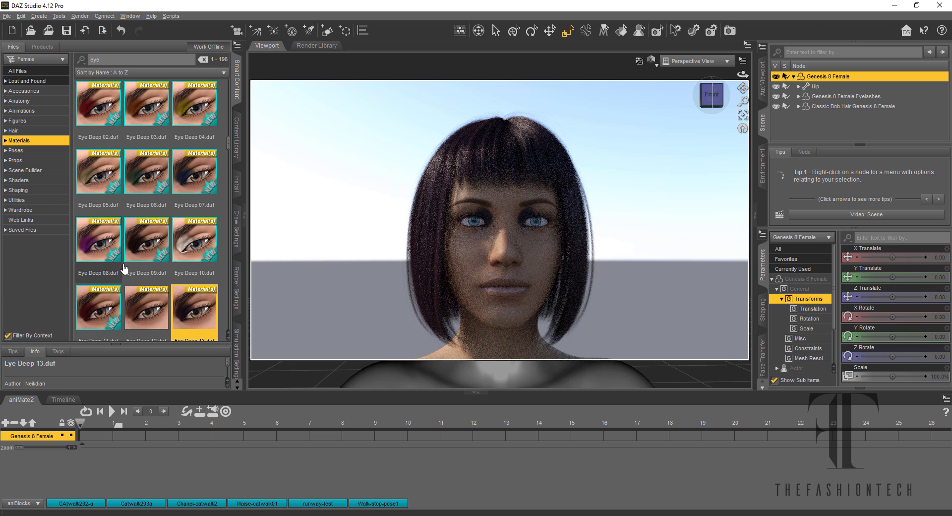
# - Load the Eye Basic 12 makeup material onto the figure, dismissing any missing-file notices and reapplying the preset
pyautogui.scroll(-5, 116, 288)
pyautogui.scroll(5, 117, 286)
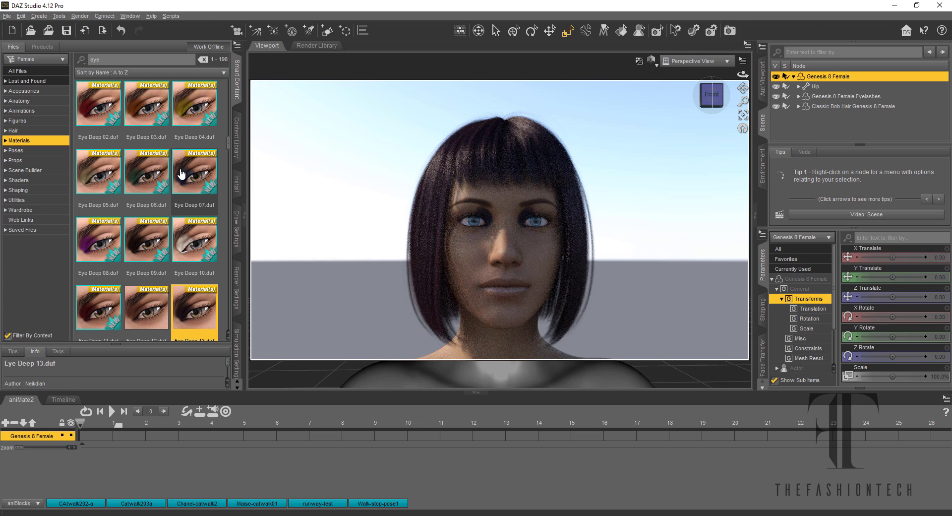
pyautogui.moveTo(191, 238)
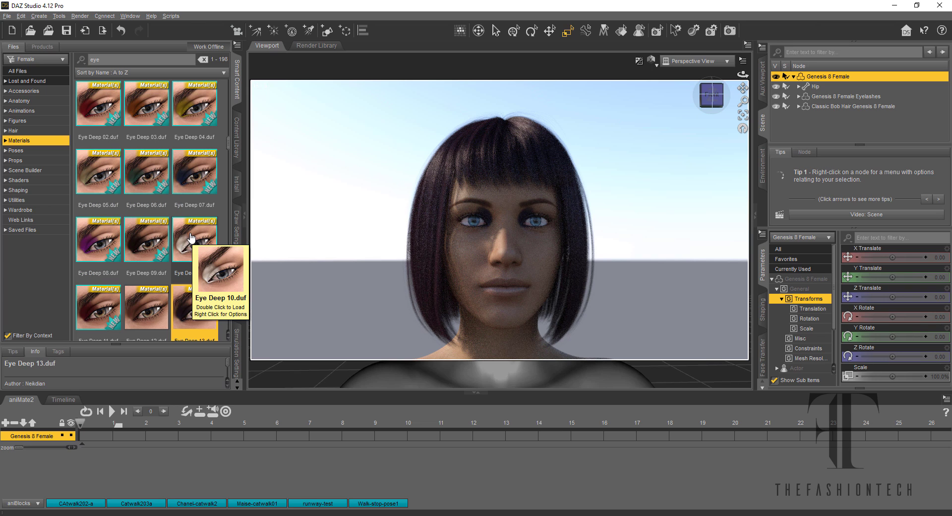
pyautogui.moveTo(141, 180)
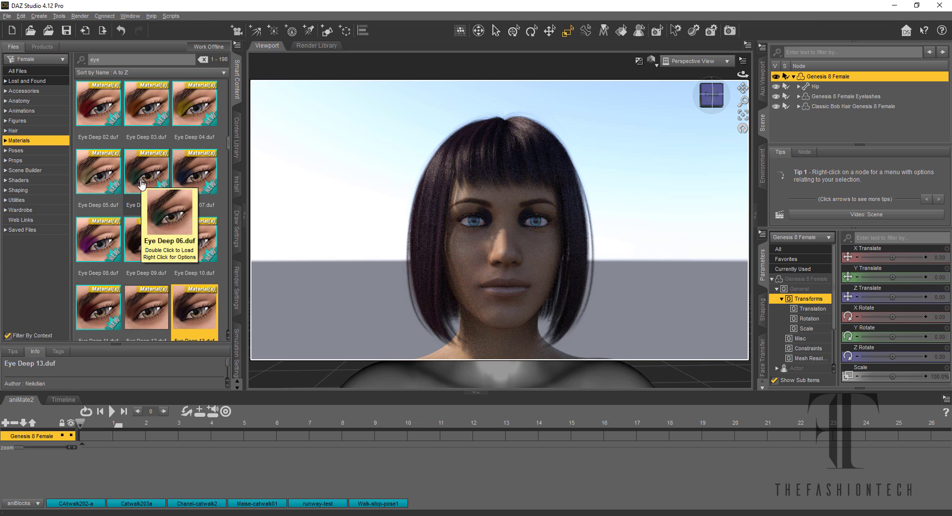
pyautogui.scroll(3, 141, 184)
pyautogui.scroll(3, 143, 186)
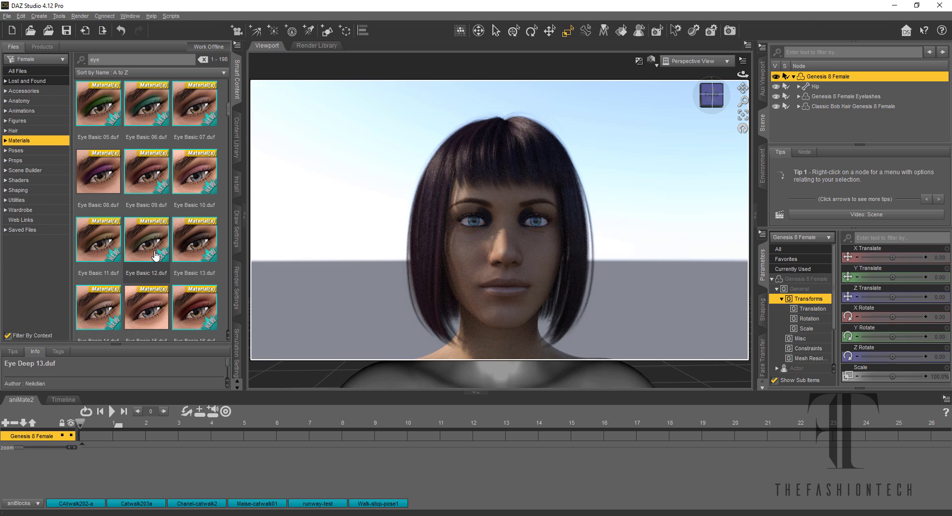
pyautogui.doubleClick(156, 255)
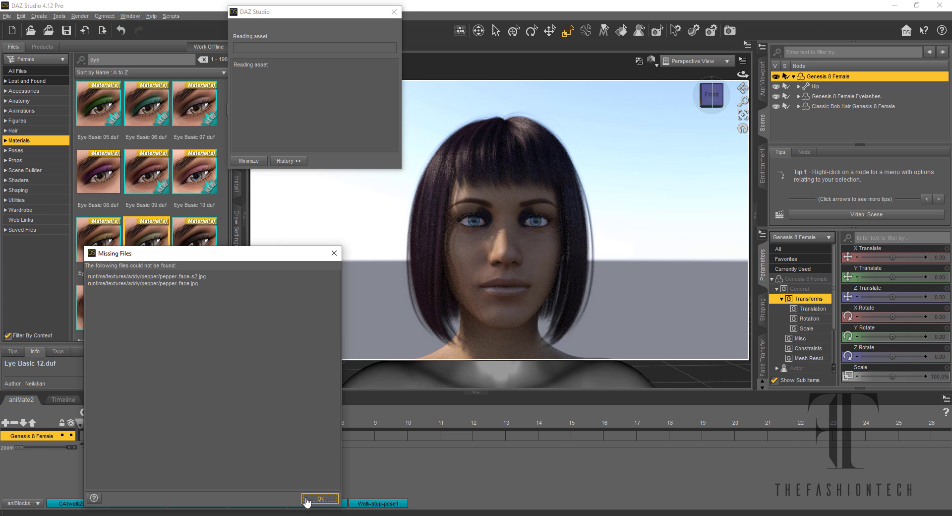
pyautogui.click(302, 498)
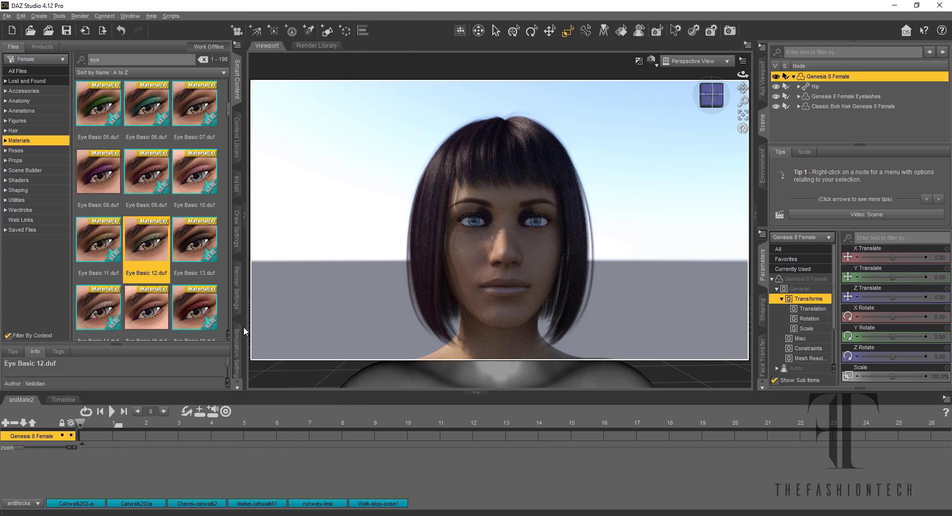
pyautogui.doubleClick(157, 221)
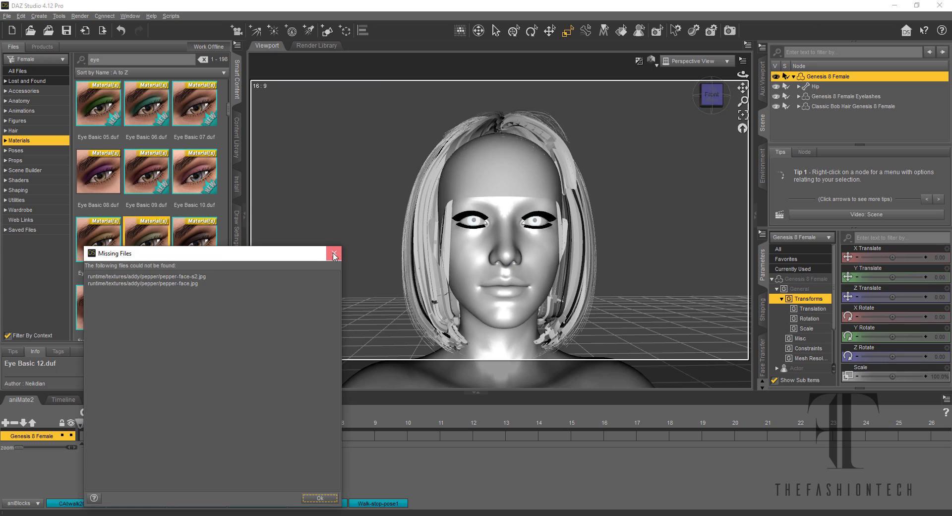
pyautogui.click(332, 254)
# - Apply the RSL version of the Maisie Eyes 06 material to the figure and inspect the eyes up close
pyautogui.scroll(5, 158, 169)
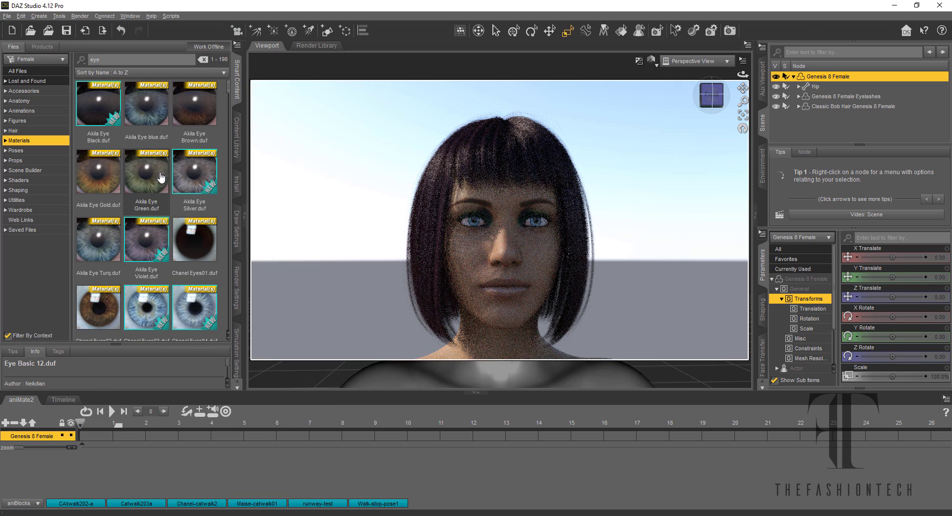
pyautogui.scroll(-10, 161, 177)
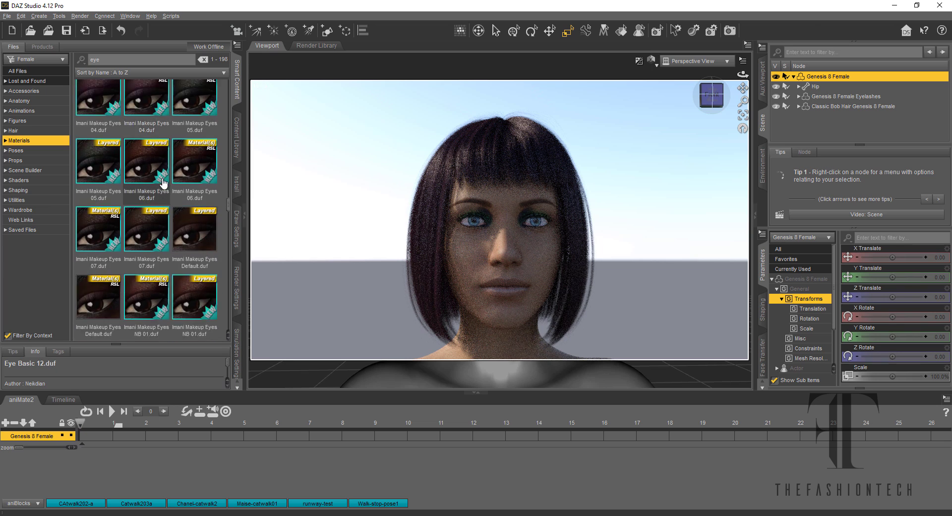
pyautogui.scroll(-10, 164, 184)
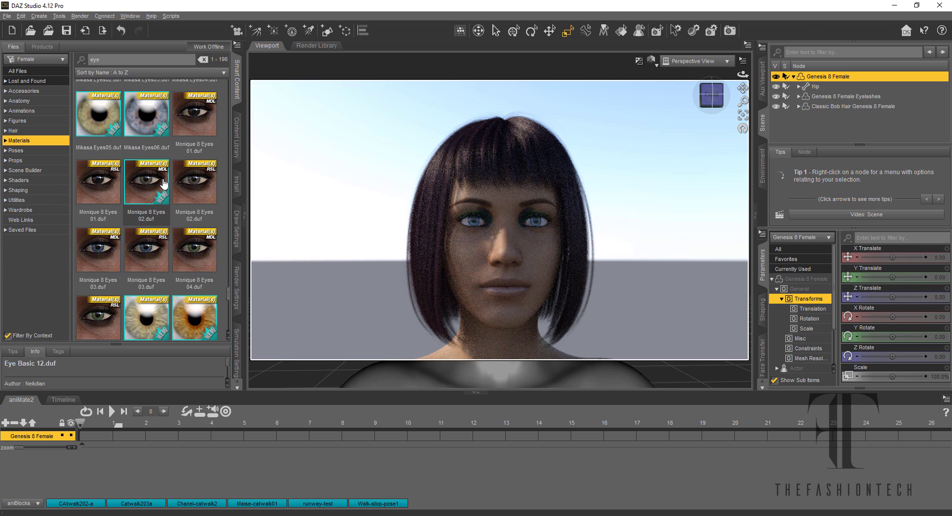
pyautogui.scroll(-5, 186, 248)
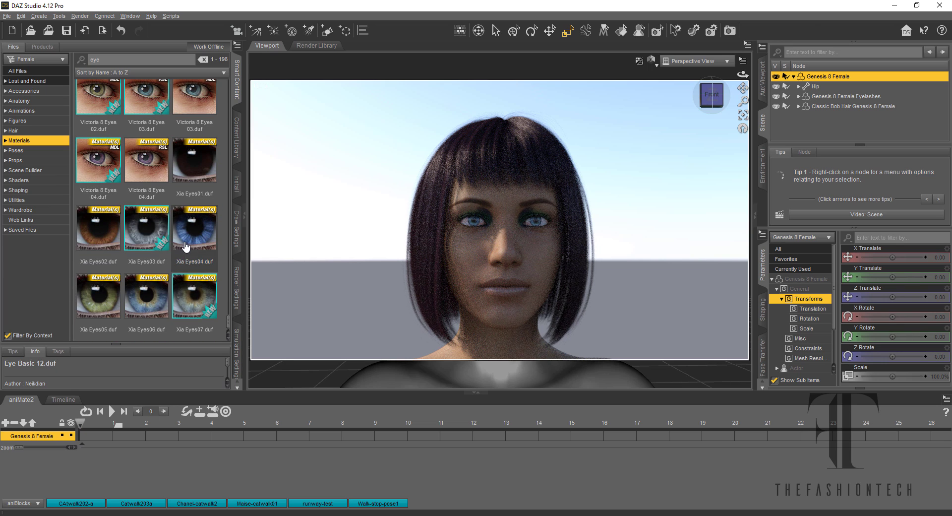
pyautogui.scroll(5, 171, 213)
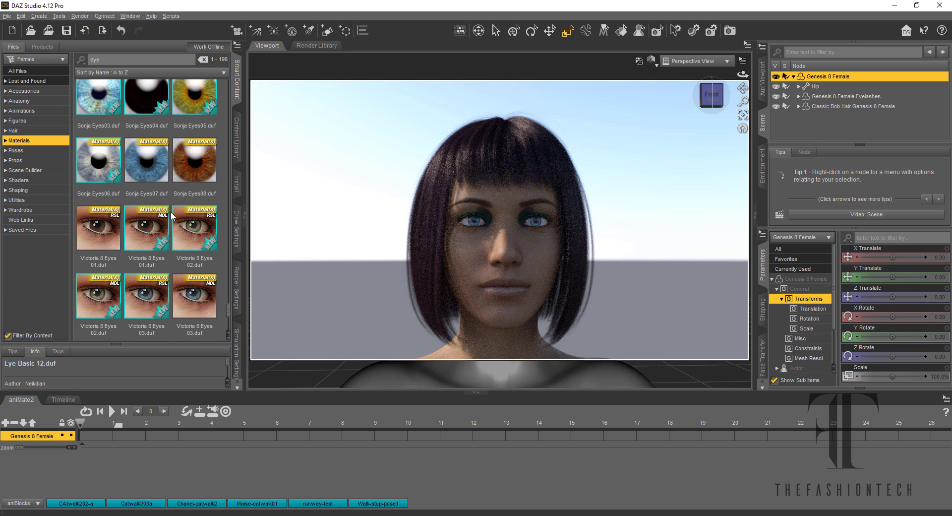
pyautogui.scroll(3, 173, 215)
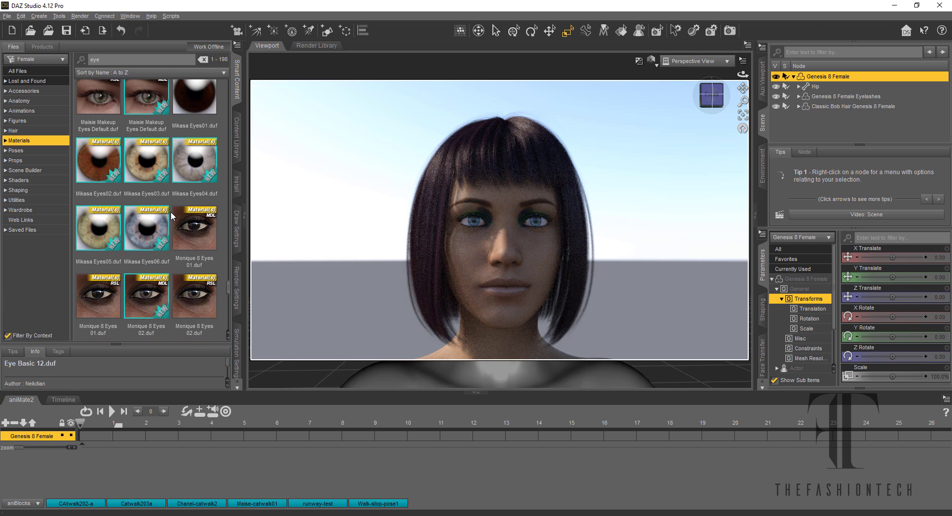
pyautogui.scroll(3, 171, 215)
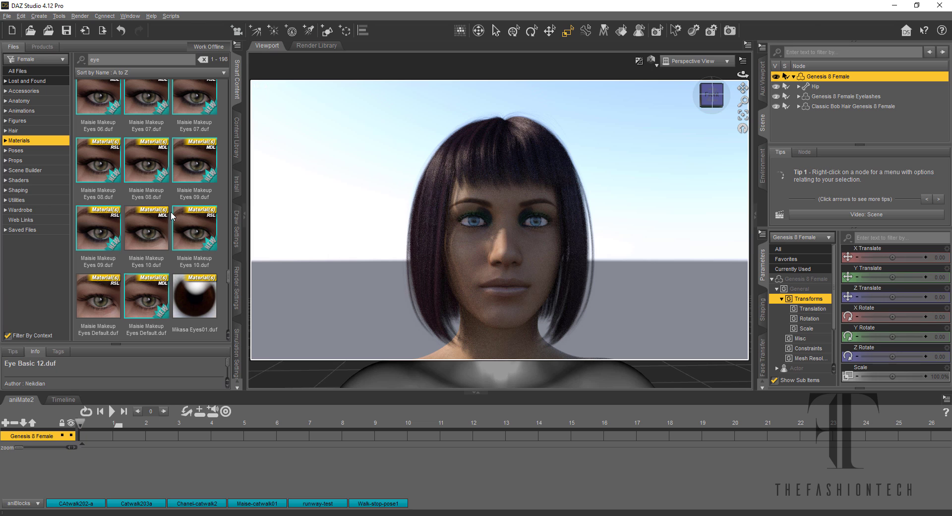
pyautogui.scroll(5, 171, 214)
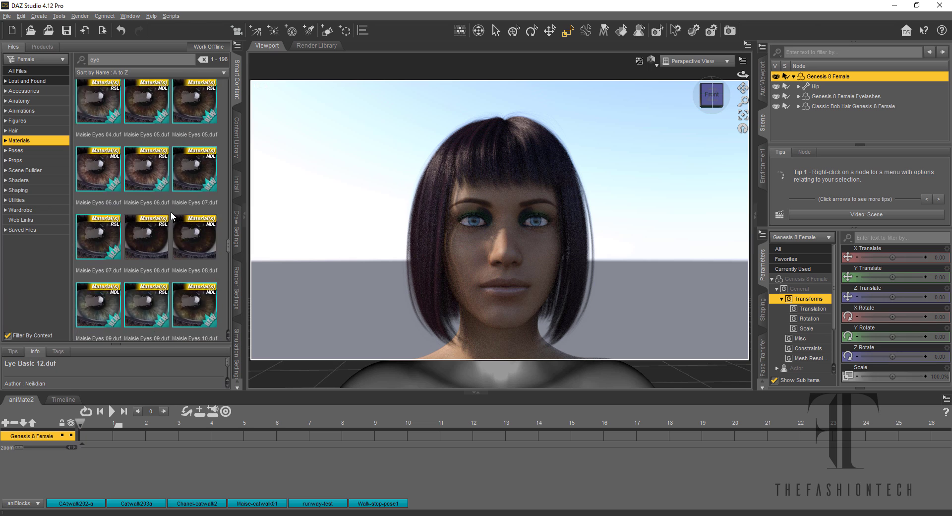
pyautogui.scroll(3, 172, 214)
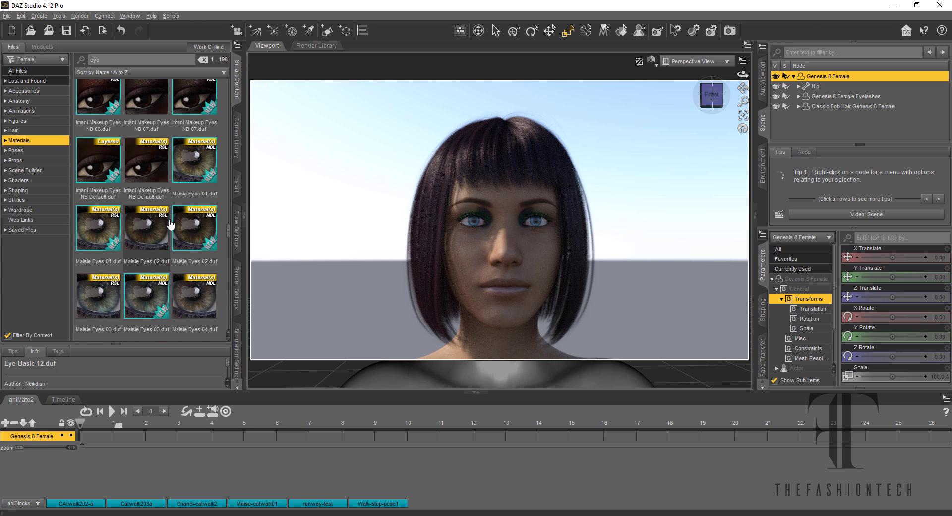
pyautogui.scroll(-3, 162, 245)
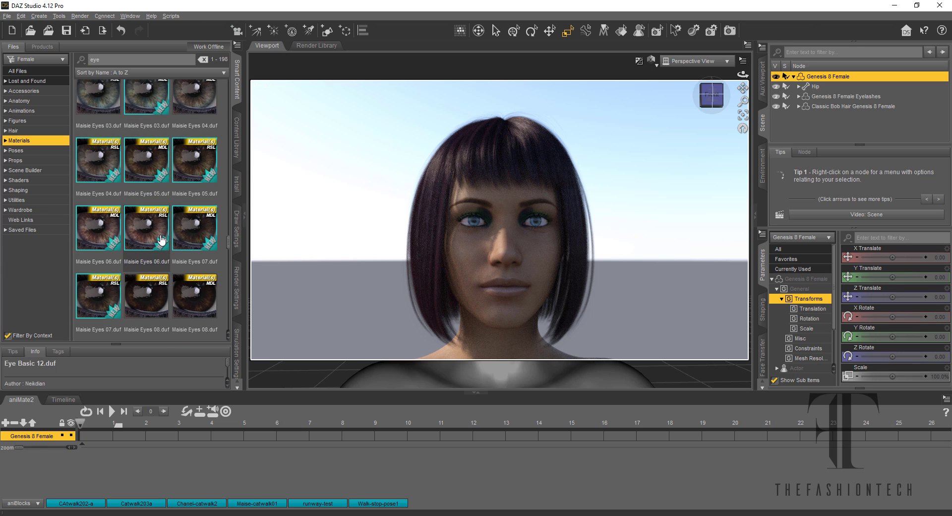
pyautogui.doubleClick(162, 238)
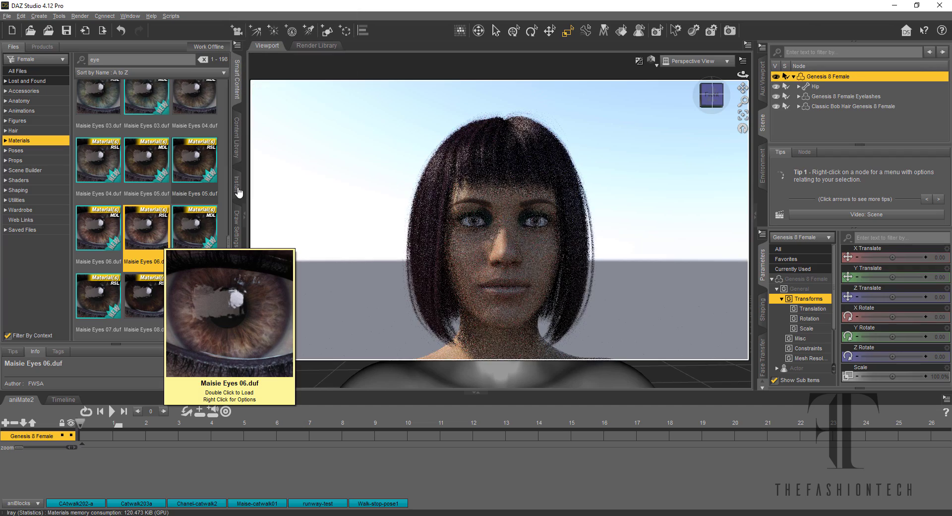
pyautogui.scroll(5, 506, 187)
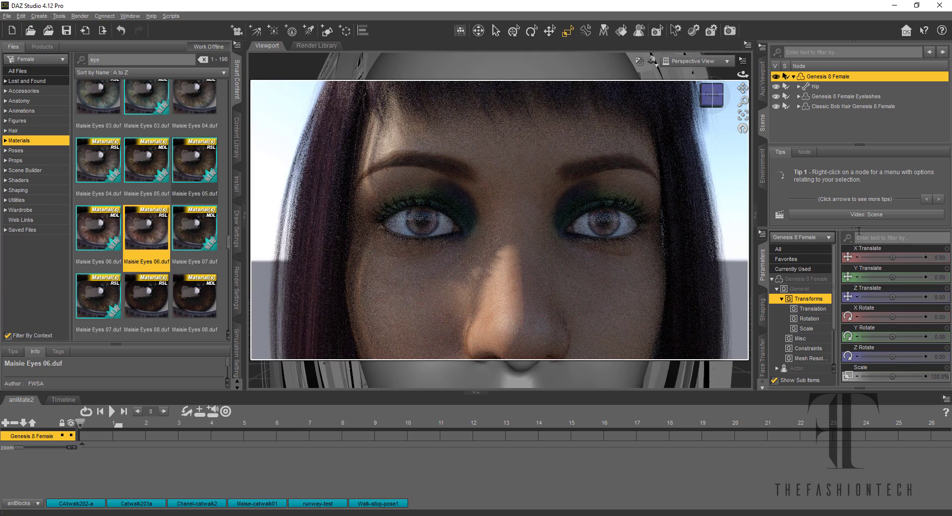
pyautogui.scroll(-5, 656, 282)
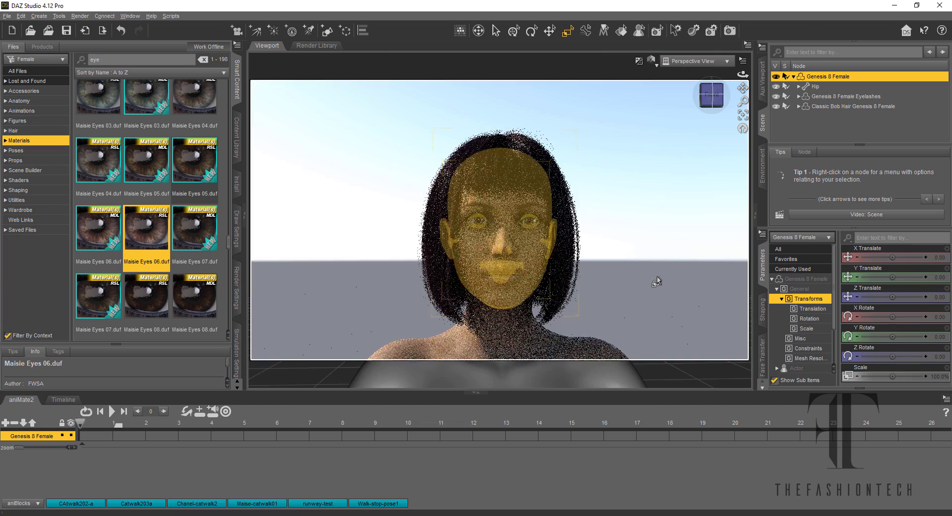
pyautogui.scroll(2, 657, 282)
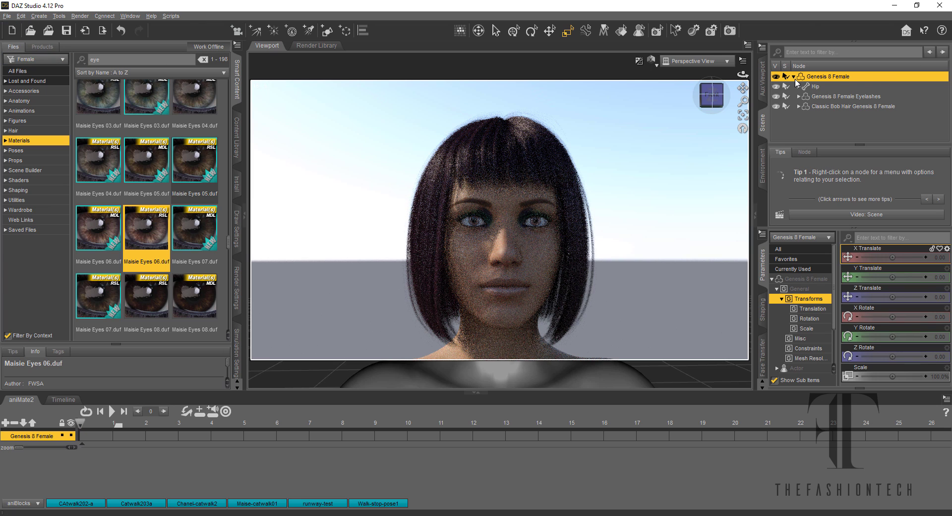
# - Collapse the Genesis 8 Female hierarchy and set the figure's CTRL Akila people morph to 19.8%
pyautogui.click(793, 77)
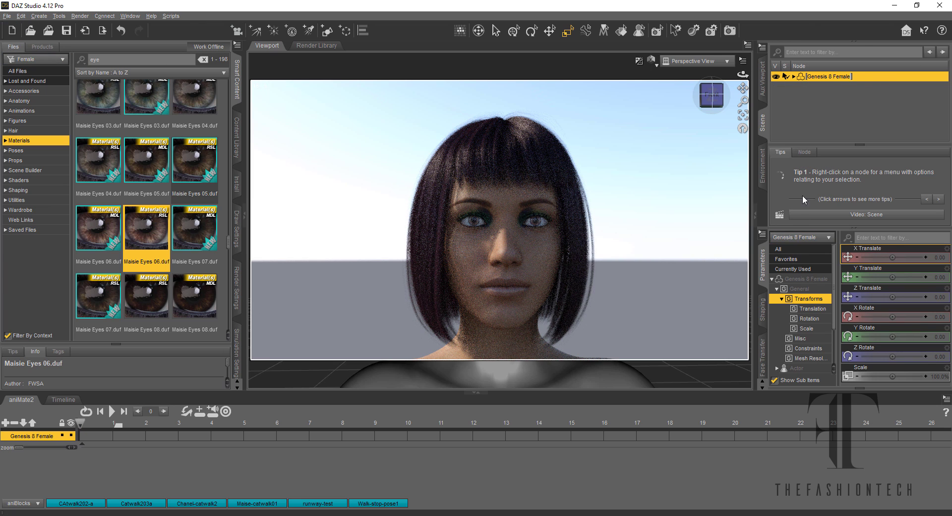
pyautogui.moveTo(789, 227); pyautogui.dragTo(792, 170)
pyautogui.click(801, 282)
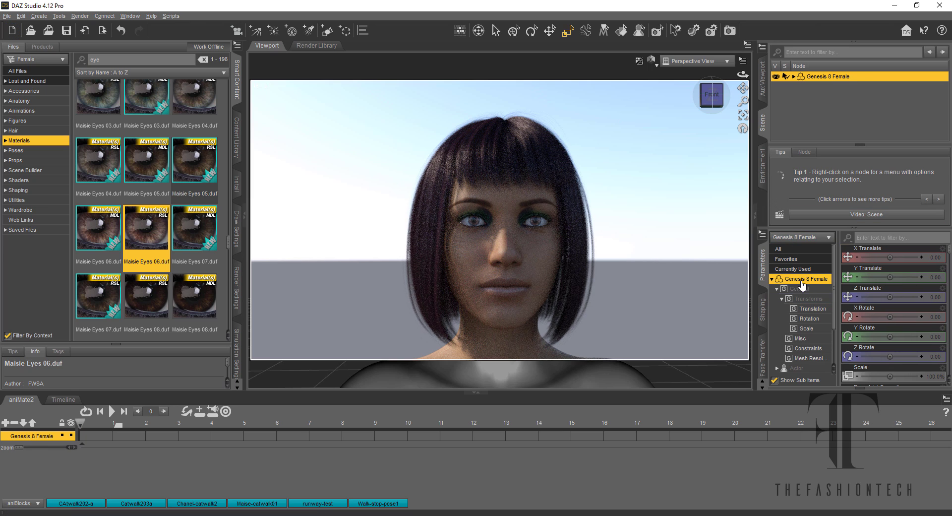
pyautogui.click(767, 312)
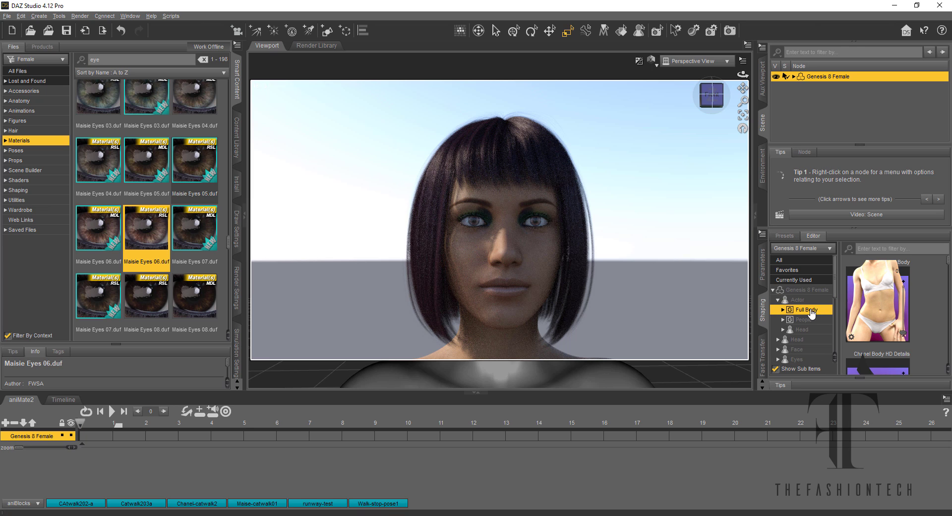
pyautogui.click(810, 320)
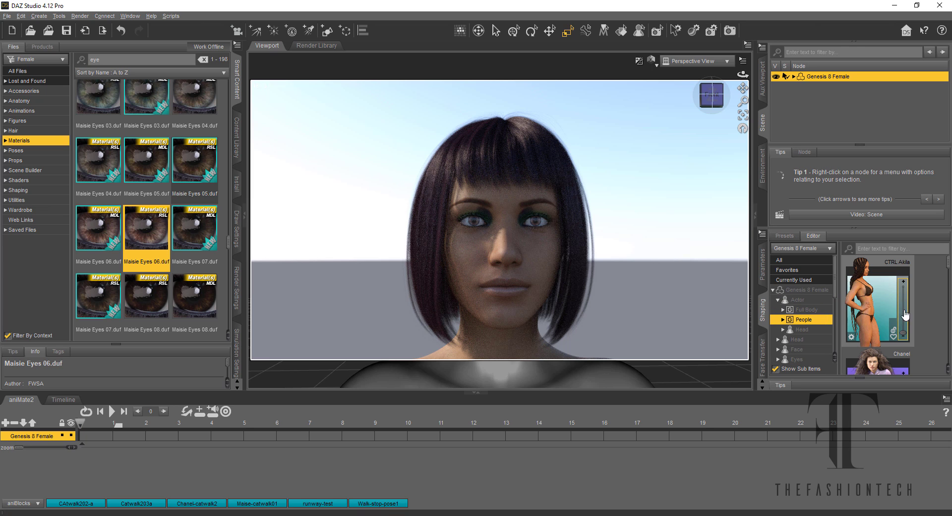
pyautogui.moveTo(904, 332); pyautogui.dragTo(905, 323)
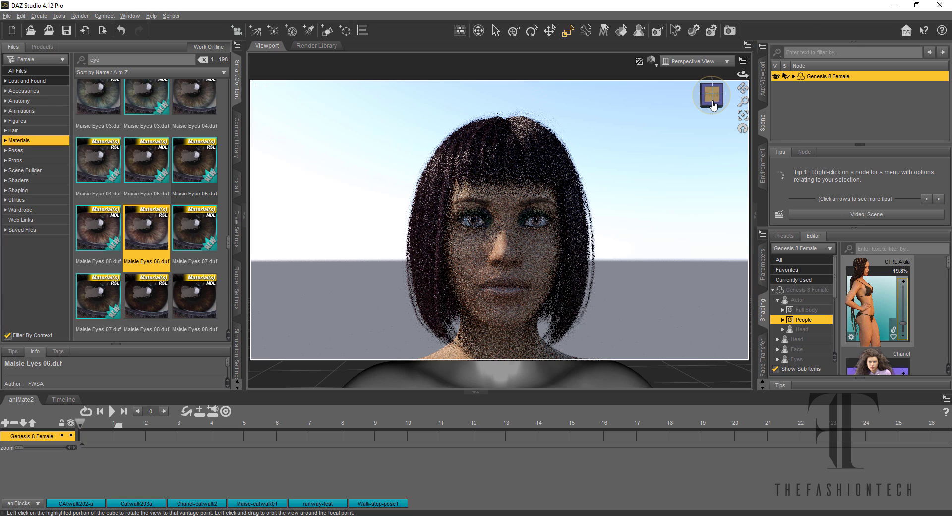
# - Switch the viewport to the Texture Shaded draw style and set the figure's Imani Head morph to about 59%
pyautogui.click(653, 62)
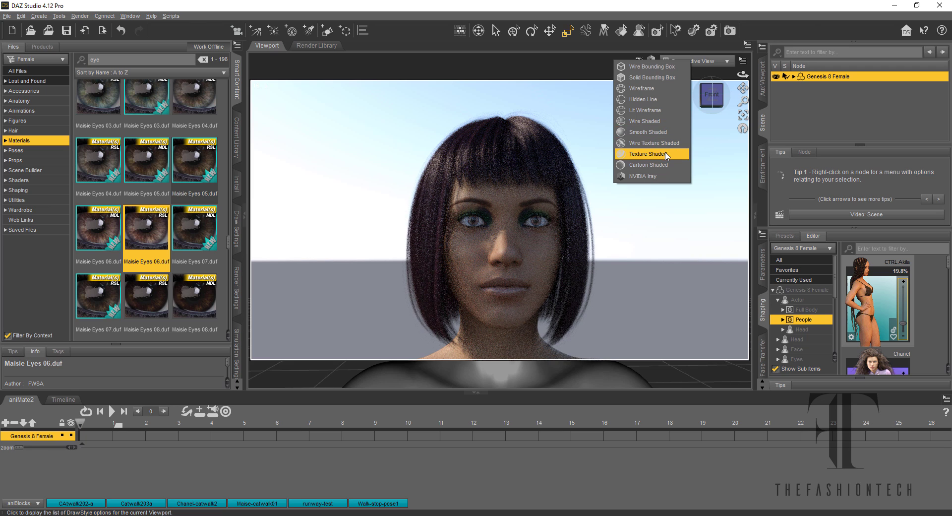
pyautogui.click(667, 155)
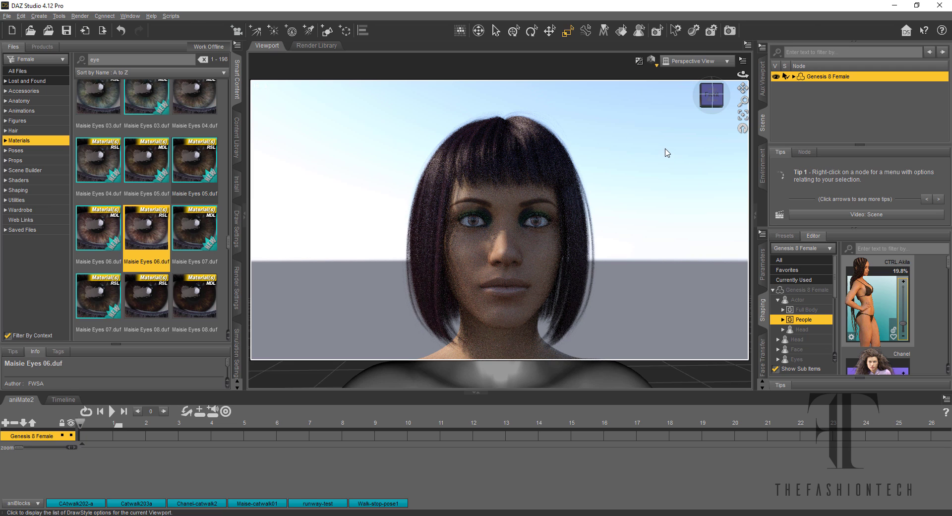
pyautogui.scroll(-1, 877, 357)
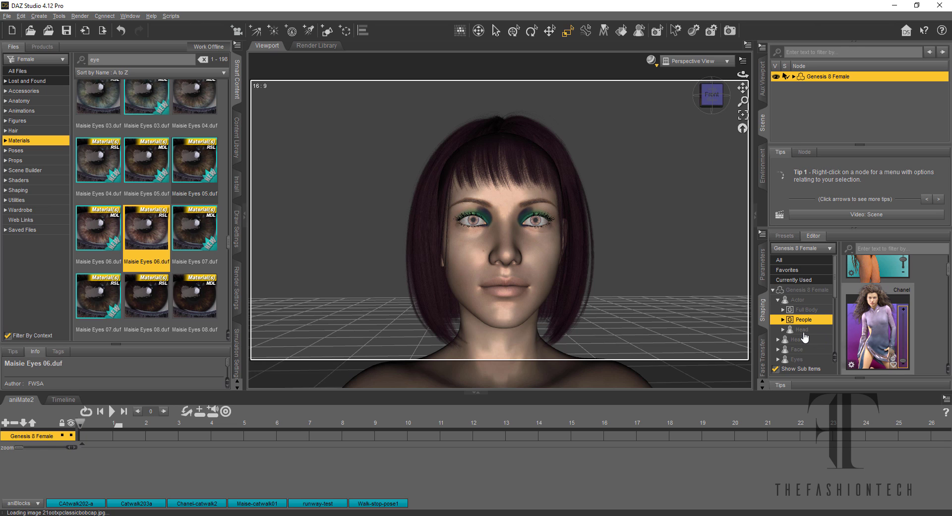
pyautogui.click(803, 330)
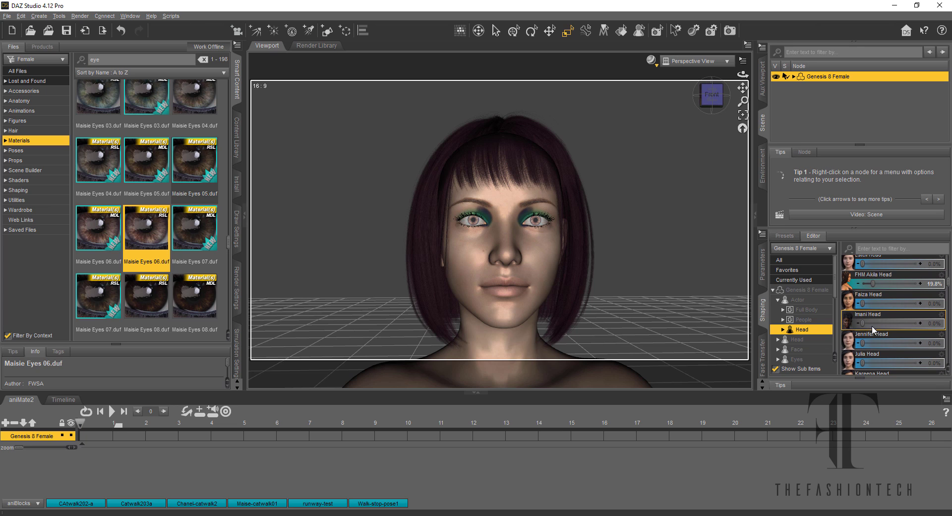
pyautogui.moveTo(863, 323); pyautogui.dragTo(895, 319)
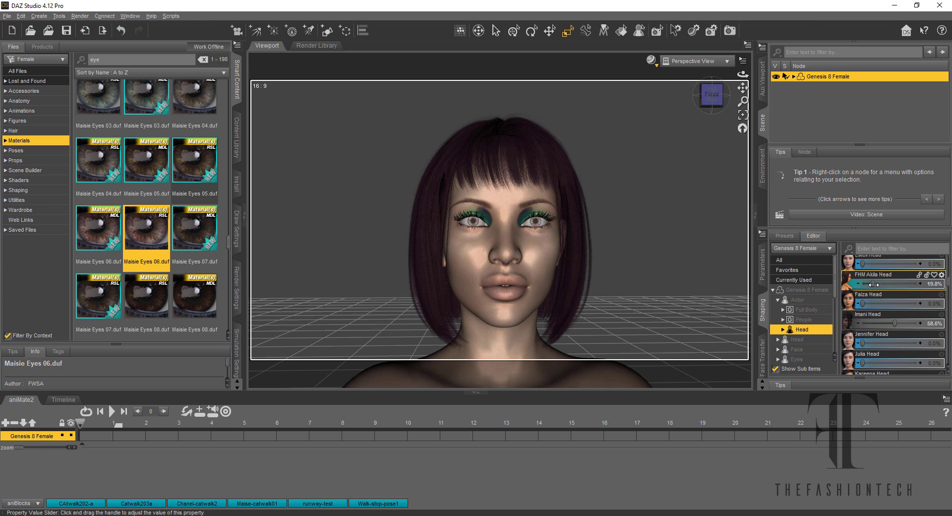
# - Set the figure's head morphs: FHM Akila Head to 58.6%, Mikasa Head HD Details to 100% and Monique 8 Head to 49.5%
pyautogui.moveTo(873, 284); pyautogui.dragTo(895, 284)
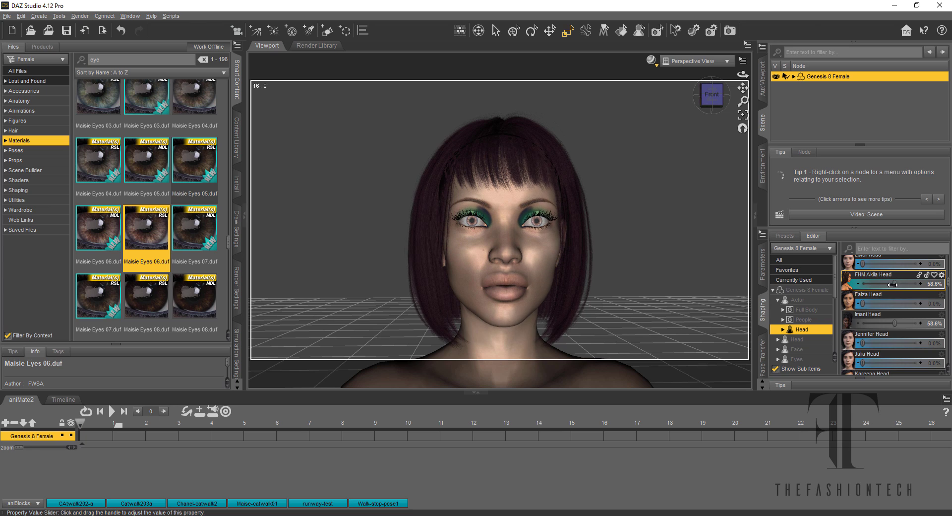
pyautogui.scroll(-5, 892, 310)
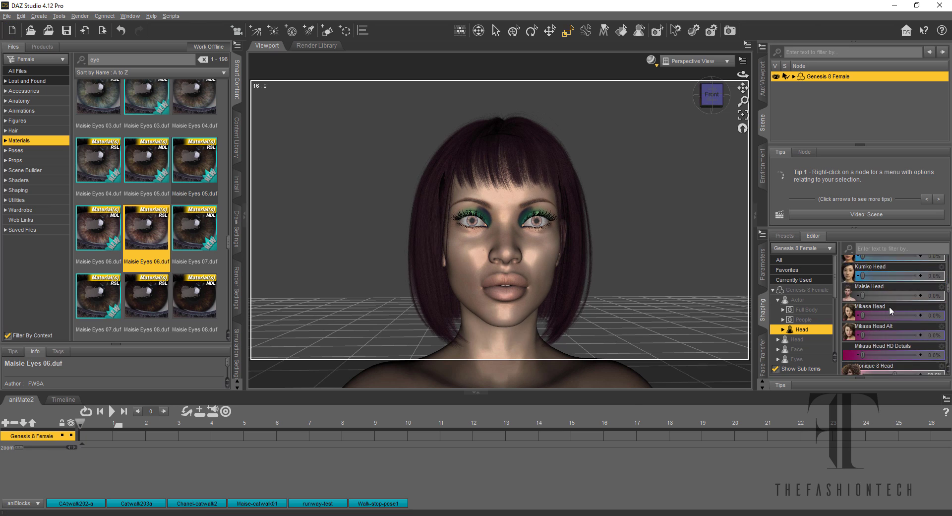
pyautogui.scroll(-3, 892, 310)
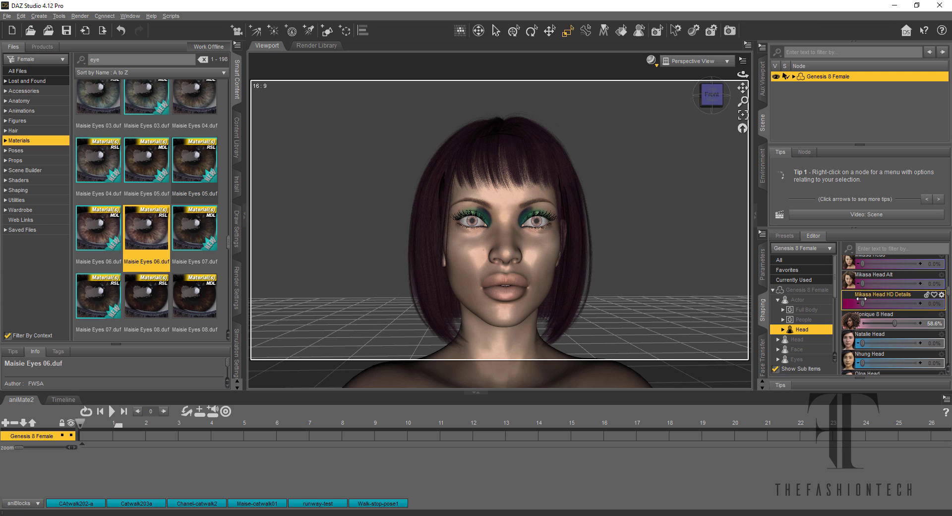
pyautogui.moveTo(863, 303); pyautogui.dragTo(866, 302)
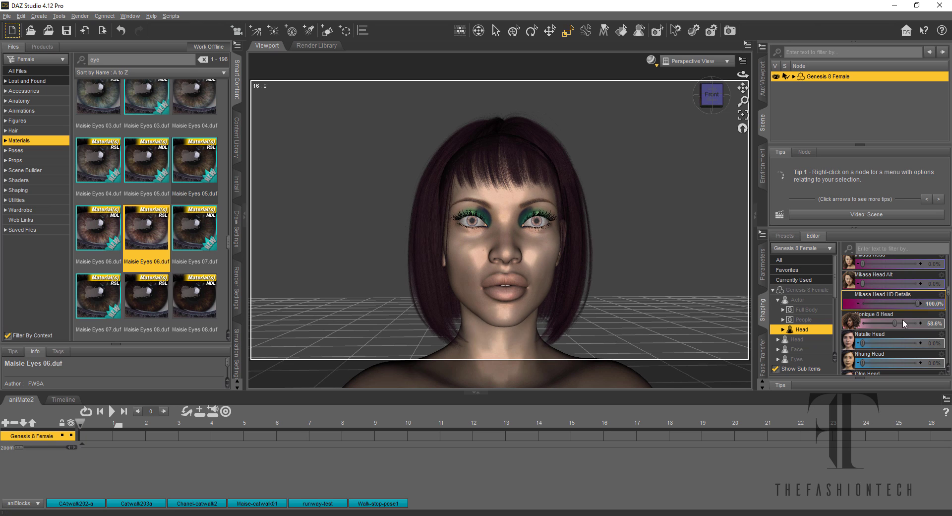
pyautogui.moveTo(894, 324)
pyautogui.mouseDown()
pyautogui.moveTo(915, 323)
pyautogui.moveTo(870, 320)
pyautogui.moveTo(889, 319)
pyautogui.mouseUp()
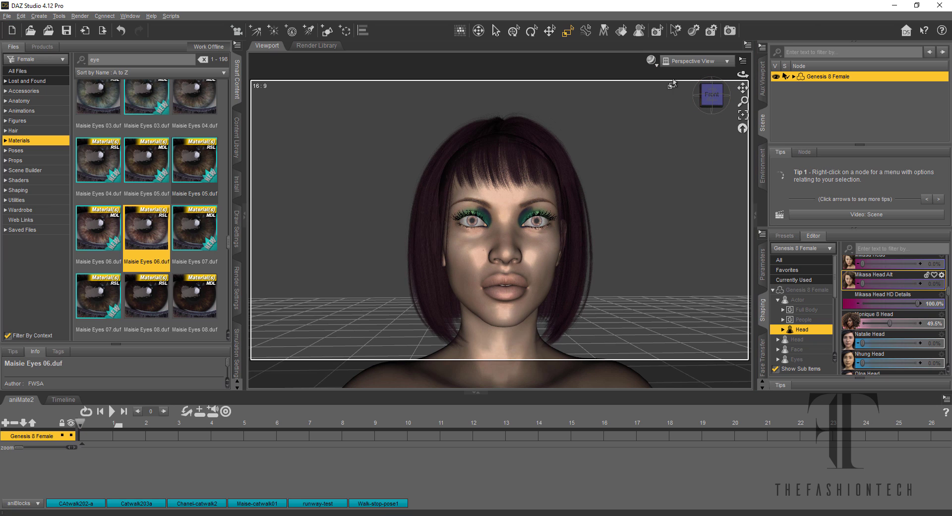
pyautogui.moveTo(714, 101); pyautogui.dragTo(674, 99)
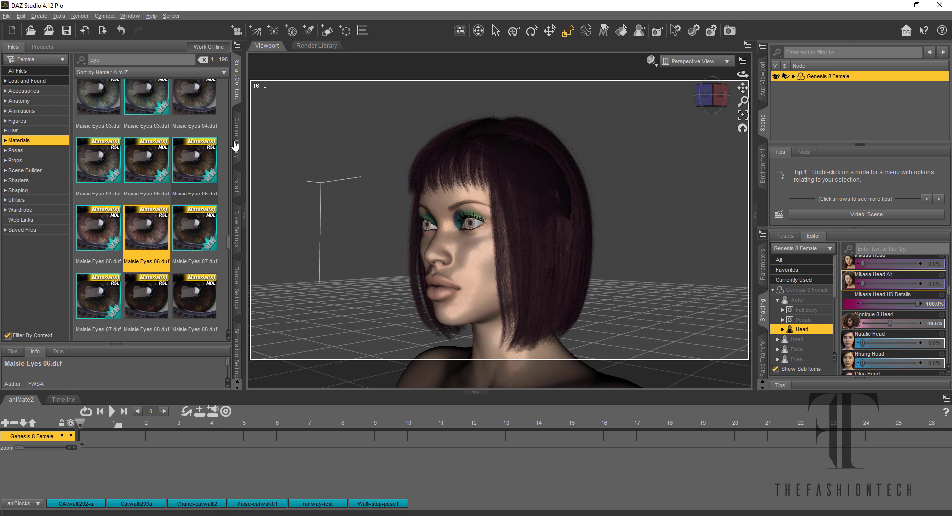
# - Clear the eye filter from the materials library and review the Skin materials
pyautogui.scroll(-10, 171, 197)
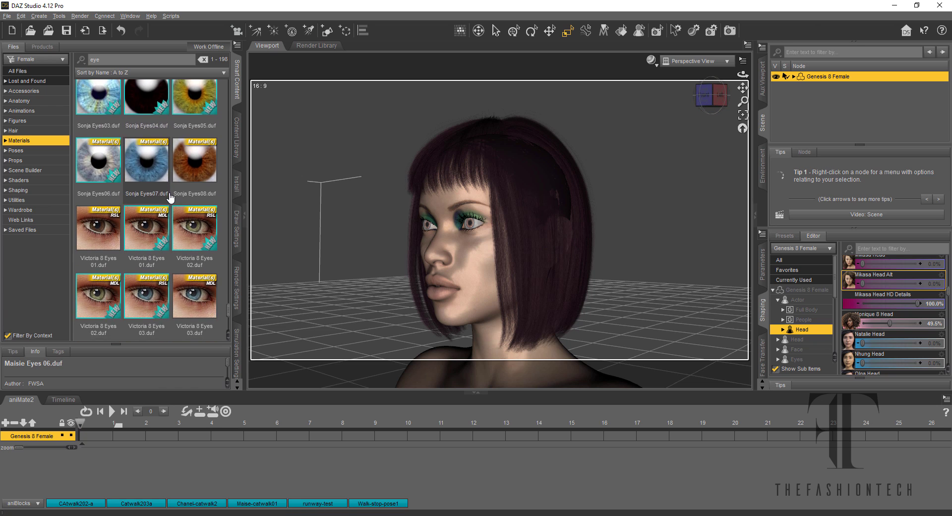
pyautogui.scroll(9, 170, 198)
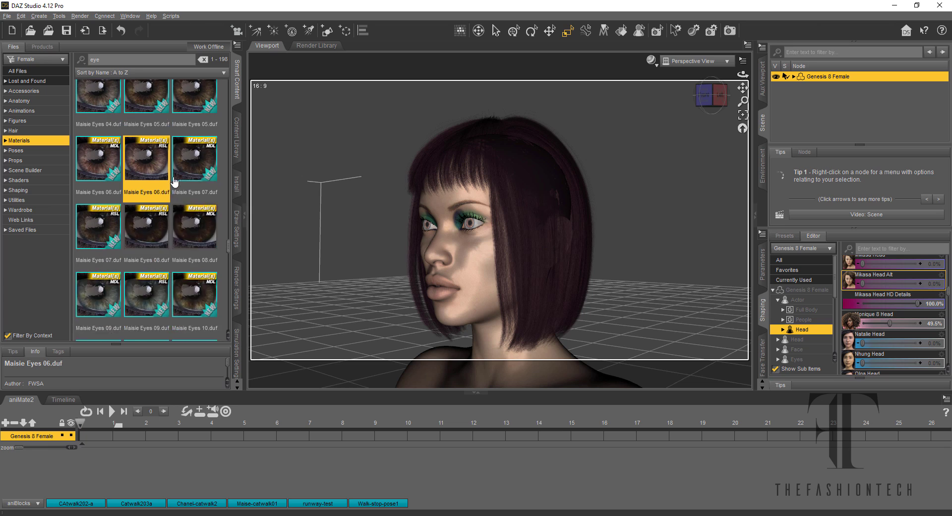
pyautogui.scroll(1, 173, 182)
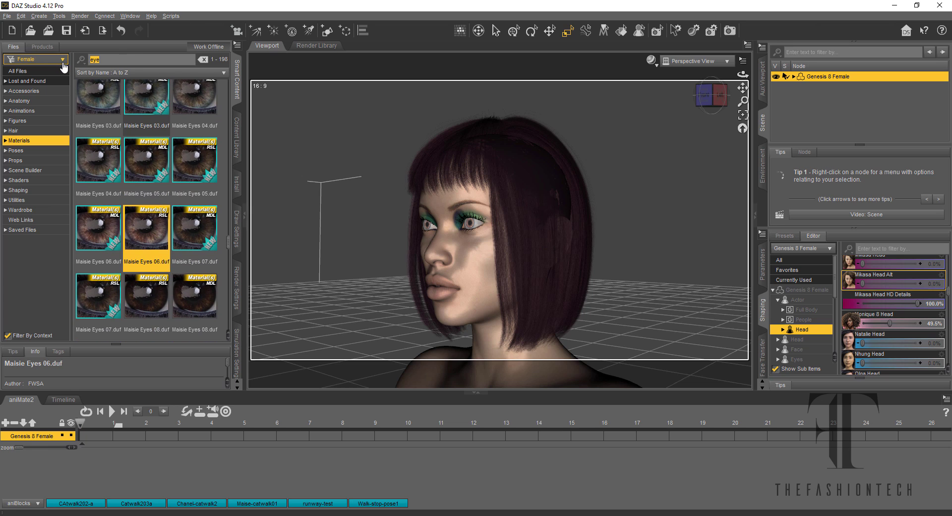
pyautogui.press('BackSpace')
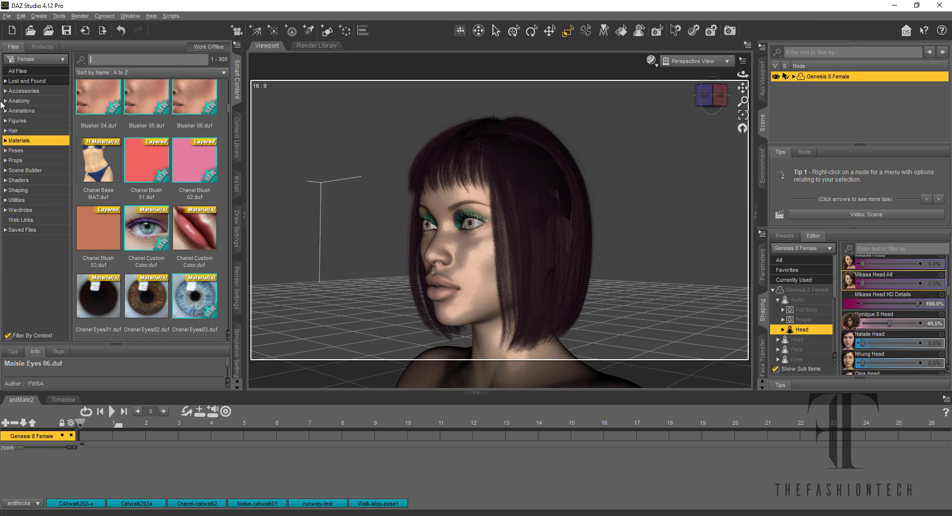
pyautogui.click(5, 141)
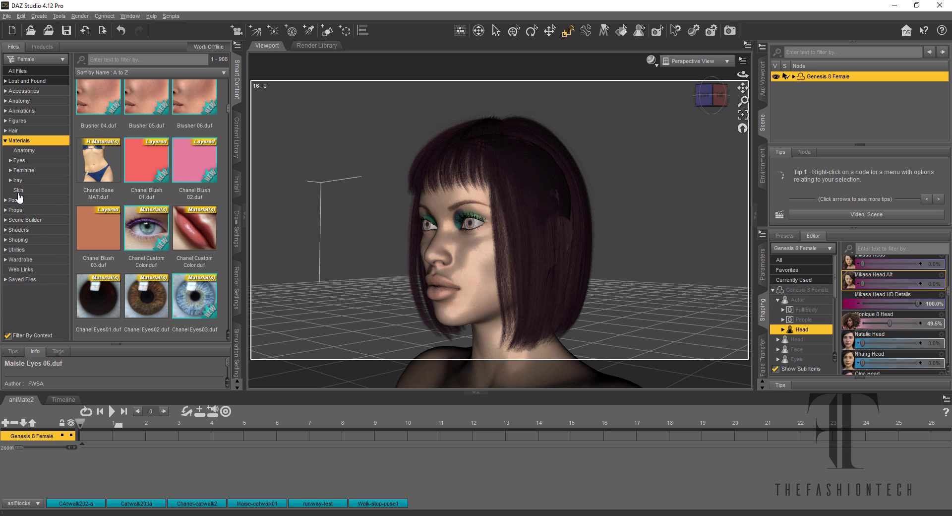
pyautogui.click(19, 191)
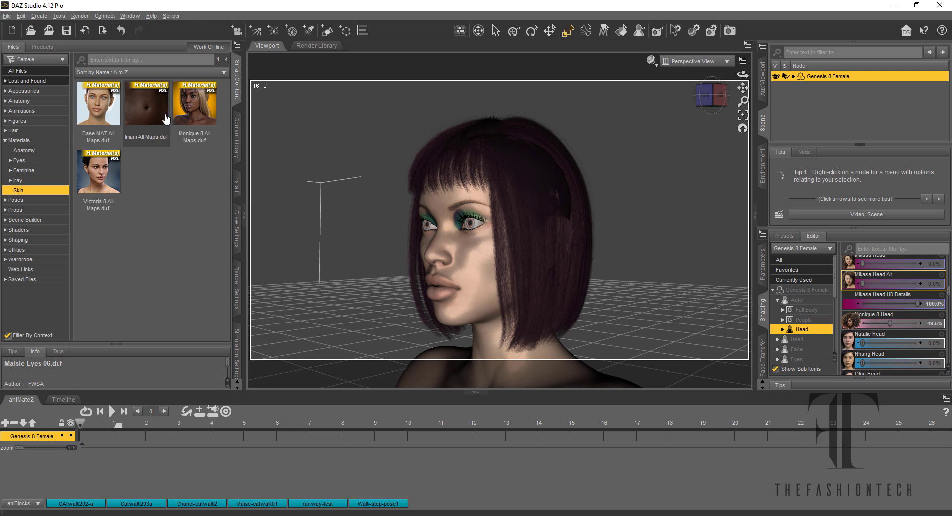
pyautogui.moveTo(200, 117)
pyautogui.moveTo(106, 177)
# - Apply the Akila Translucency Light preset from the Iray materials to the figure
pyautogui.click(20, 181)
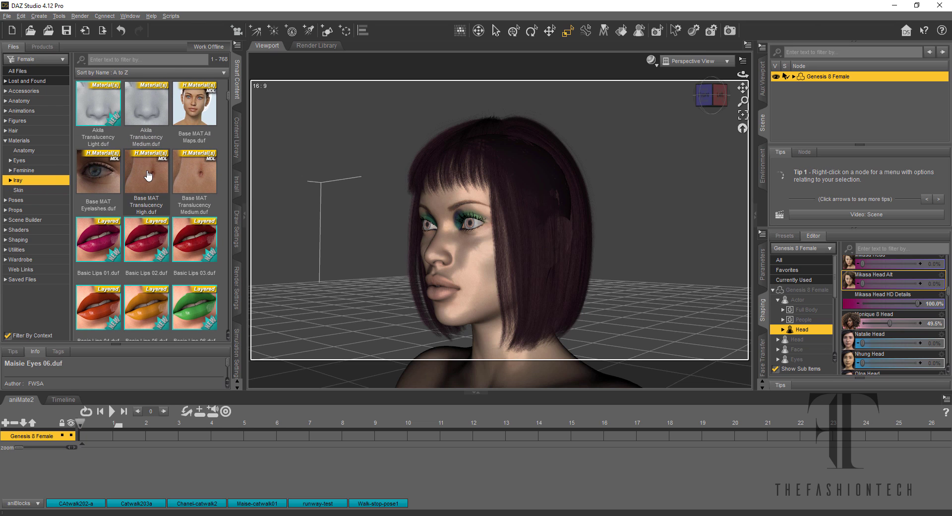
pyautogui.moveTo(187, 174)
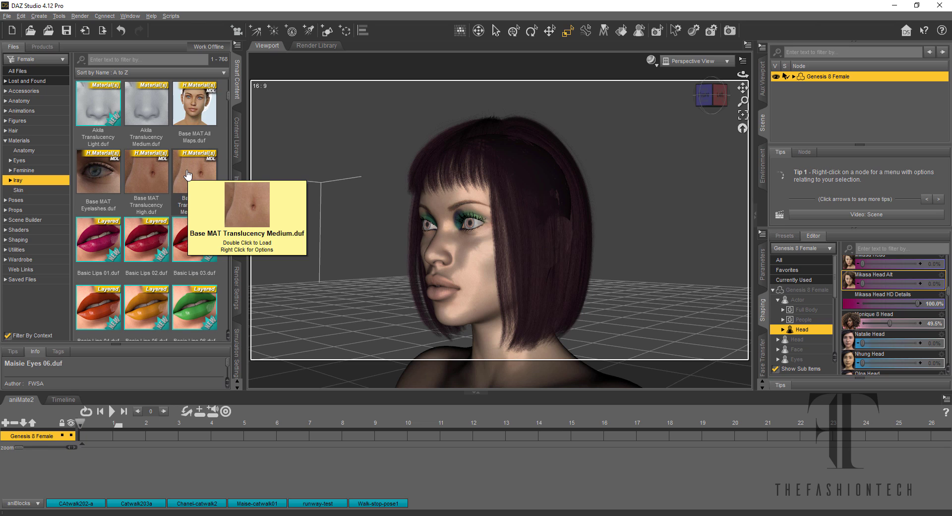
pyautogui.scroll(3, 188, 174)
pyautogui.scroll(-3, 188, 175)
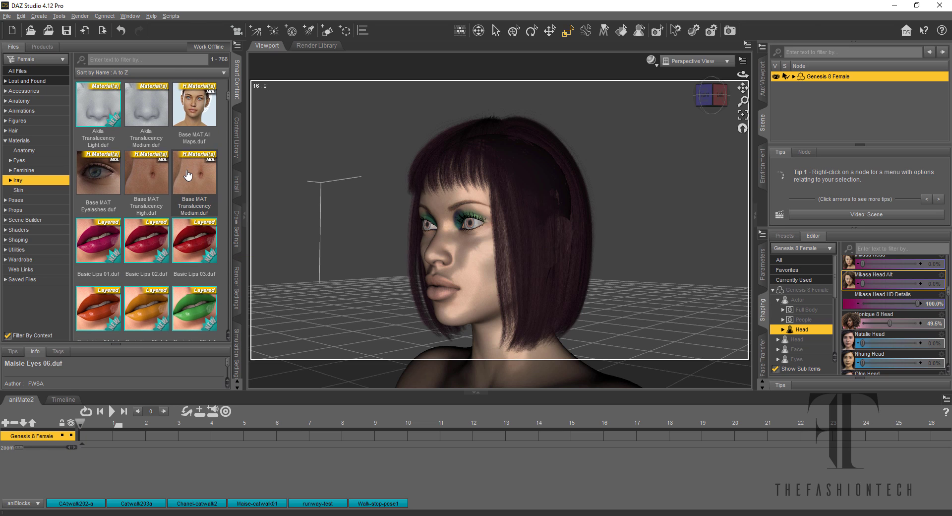
pyautogui.doubleClick(113, 120)
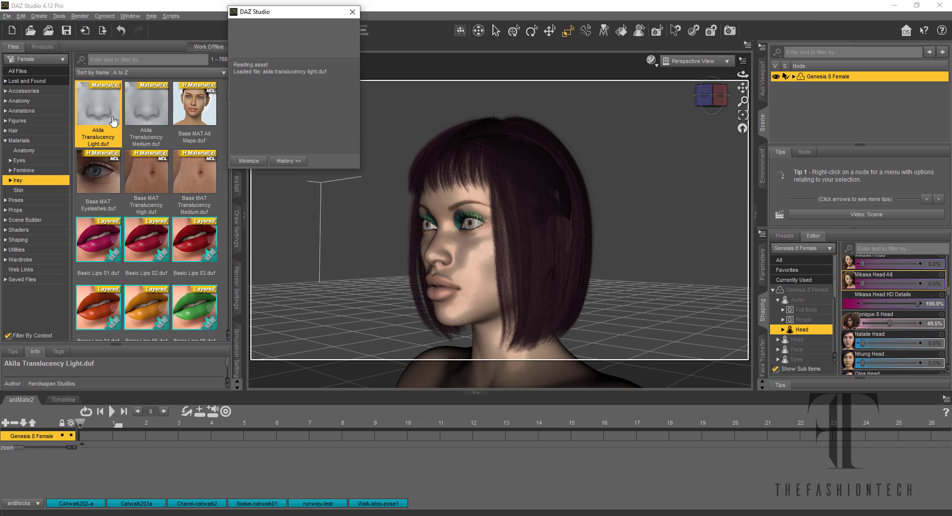
pyautogui.moveTo(113, 121)
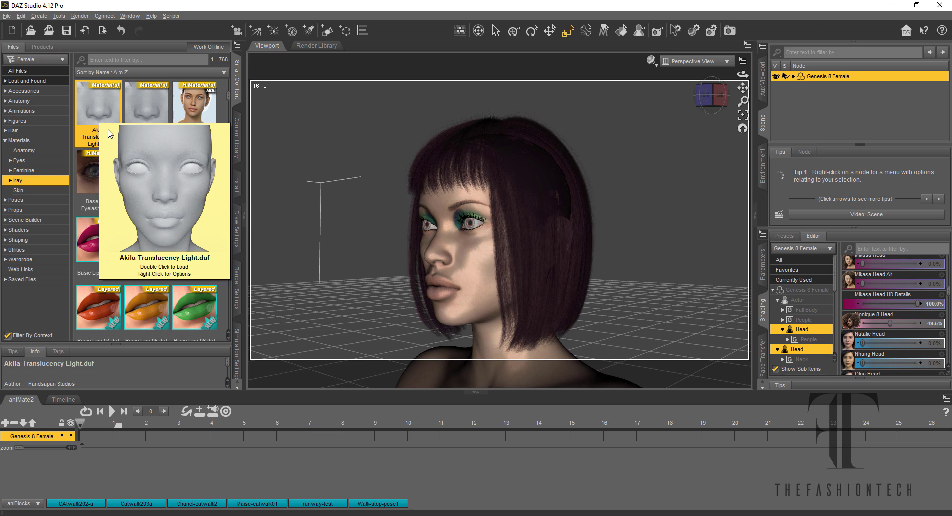
# - Switch the viewport to the NVIDIA Iray draw style and inspect the rendered head
pyautogui.scroll(-6, 191, 173)
pyautogui.scroll(-7, 191, 172)
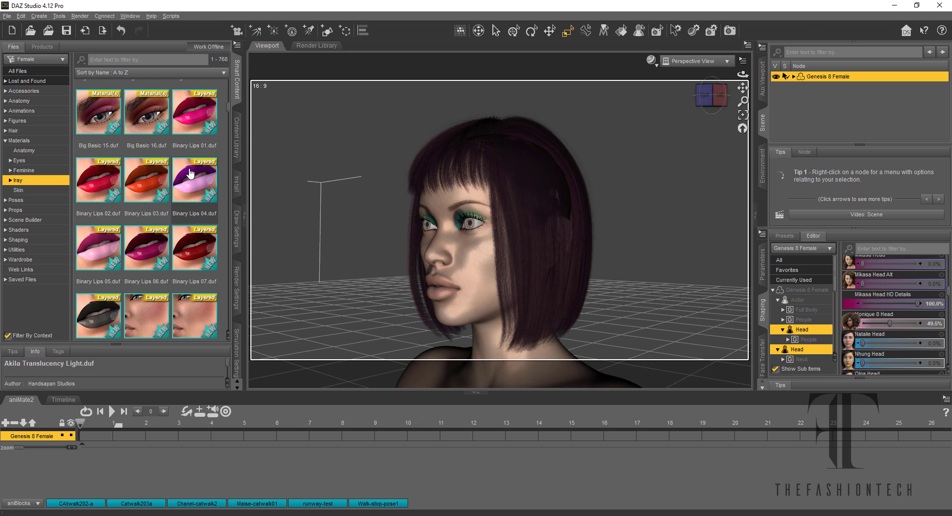
pyautogui.click(653, 62)
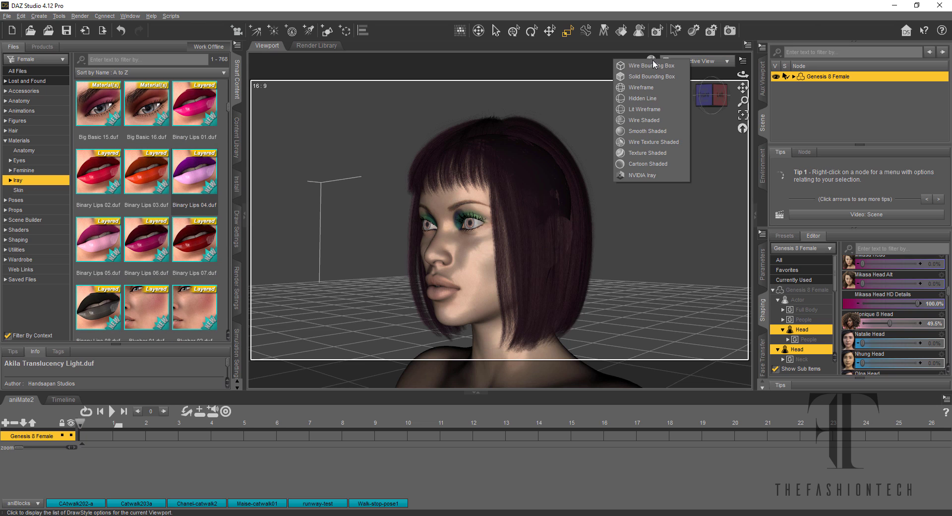
pyautogui.click(651, 177)
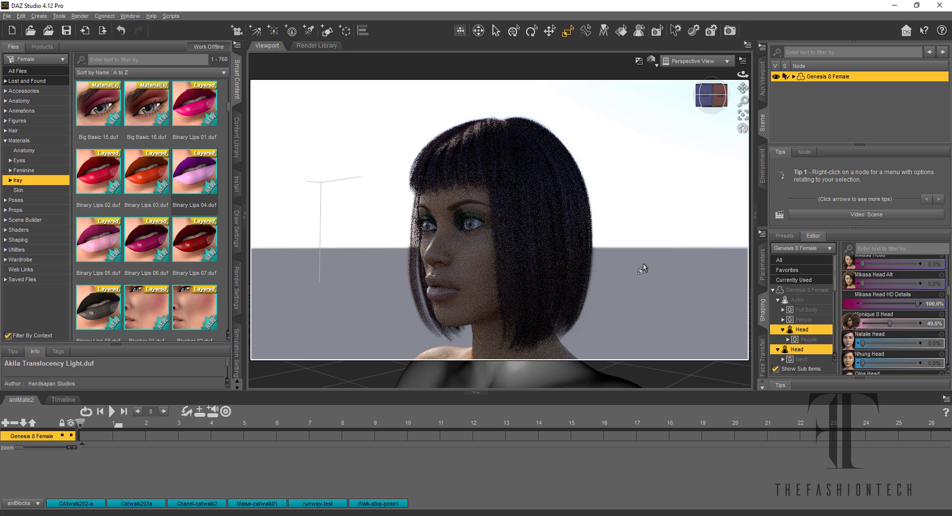
pyautogui.scroll(5, 641, 269)
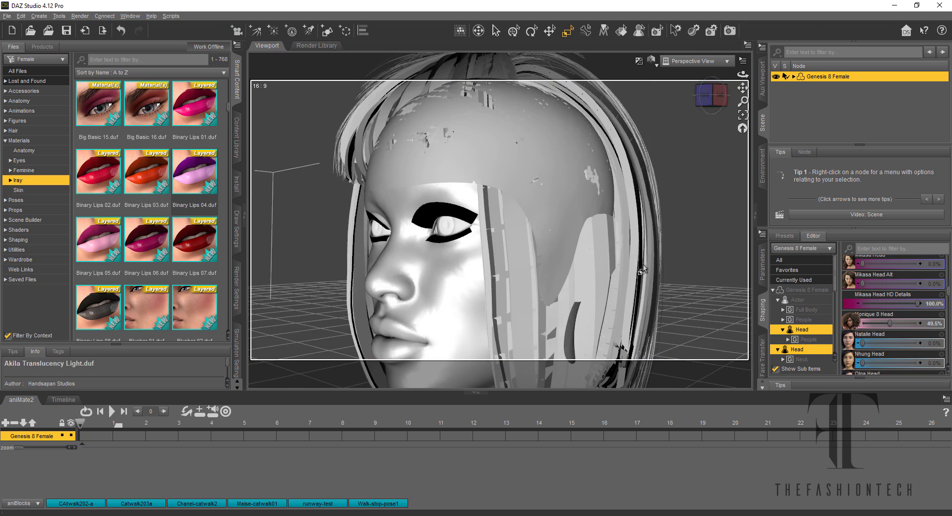
pyautogui.scroll(-3, 643, 268)
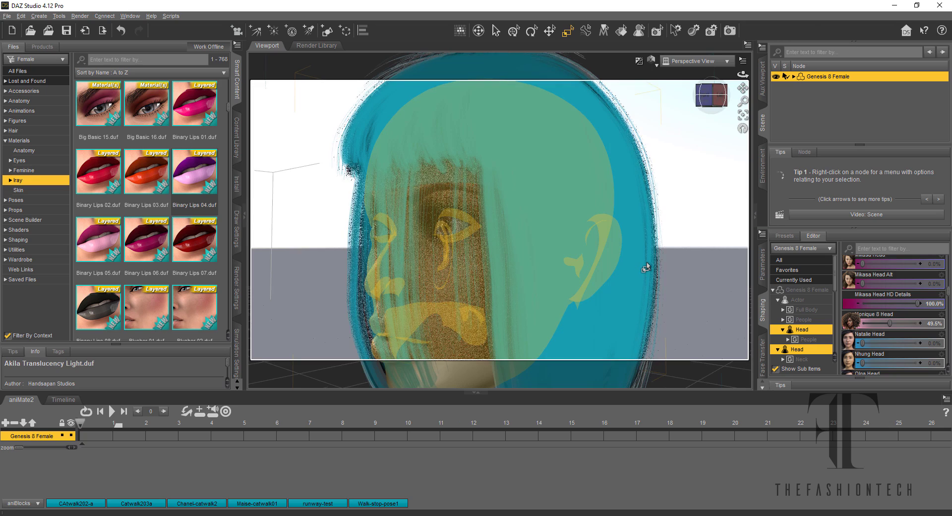
pyautogui.scroll(-3, 644, 266)
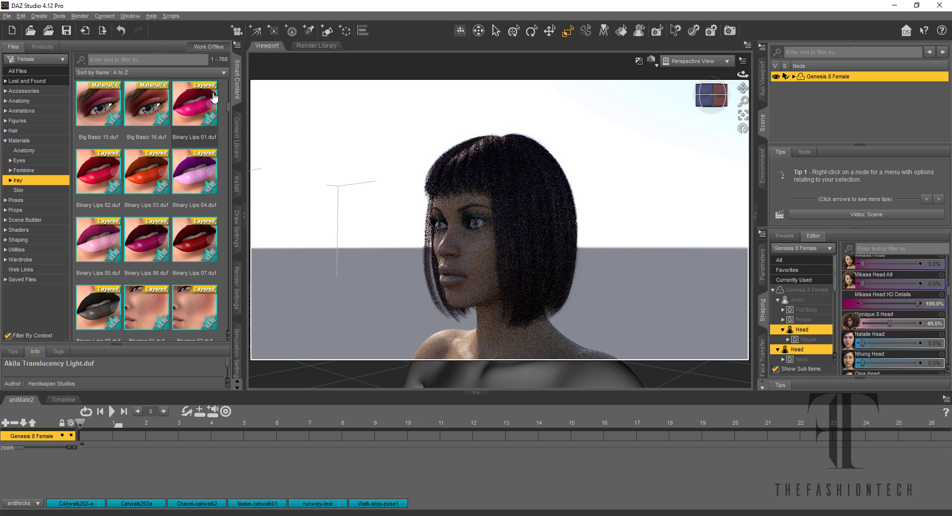
# - Select and frame the figure's head, then apply the Akila Lashes Iray material and view the face close up from the front
pyautogui.moveTo(215, 97); pyautogui.dragTo(483, 231)
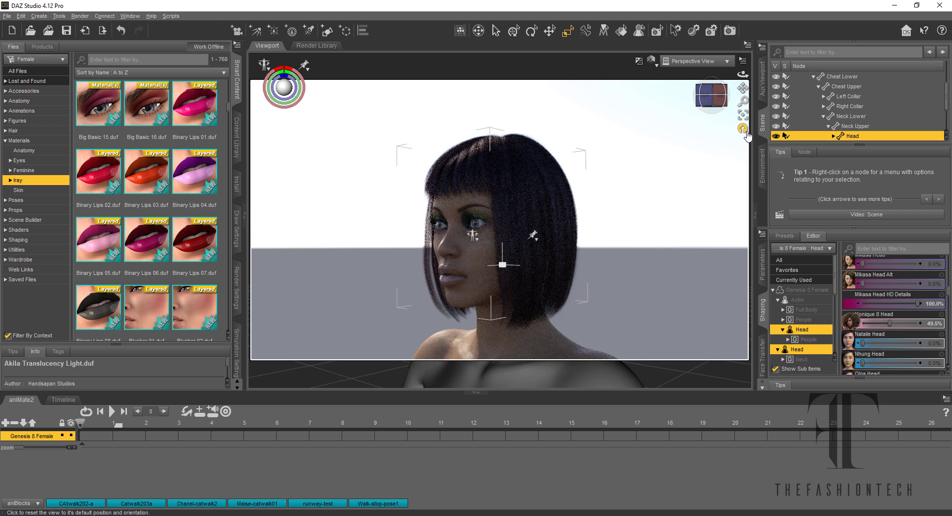
pyautogui.click(745, 118)
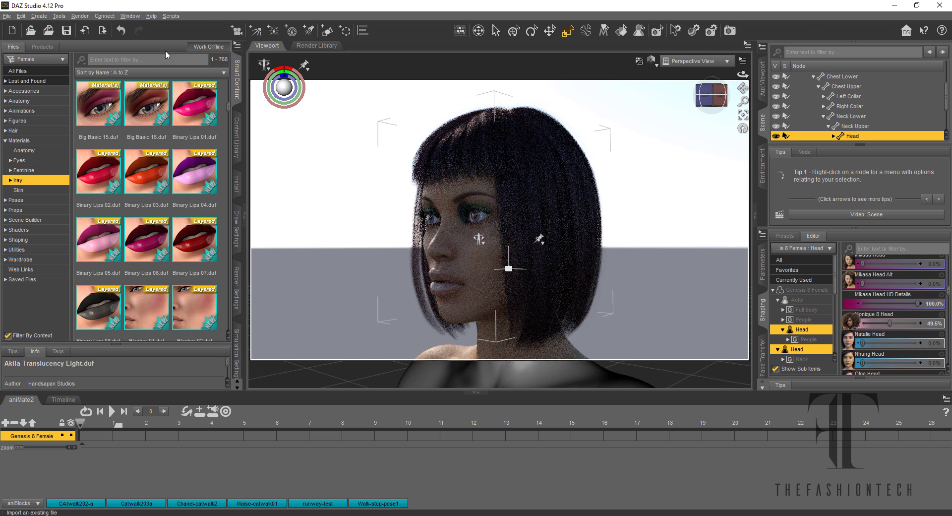
pyautogui.moveTo(229, 108); pyautogui.dragTo(222, 75)
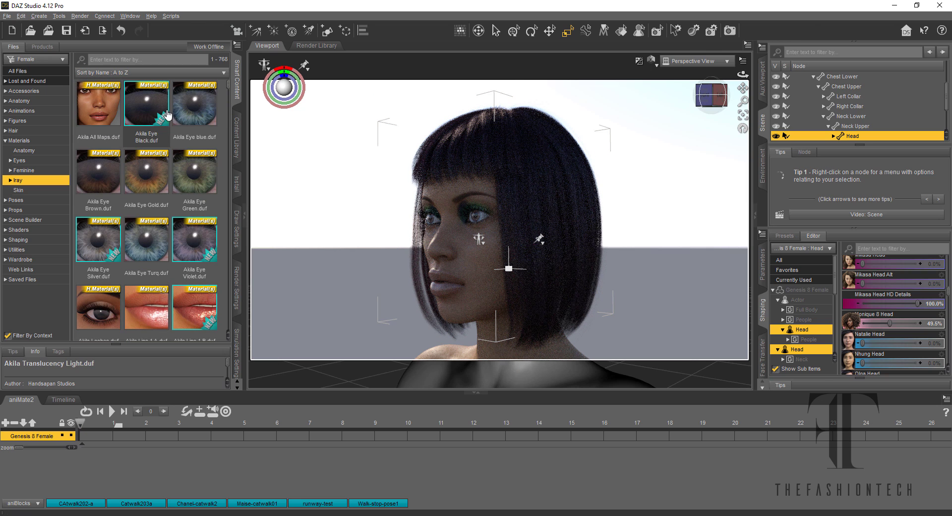
pyautogui.doubleClick(96, 302)
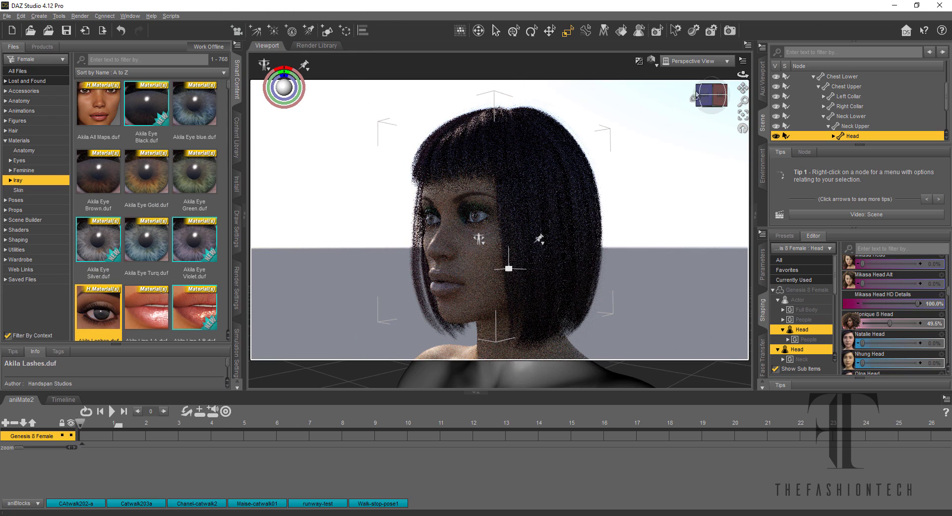
pyautogui.moveTo(710, 95)
pyautogui.mouseDown()
pyautogui.moveTo(737, 97)
pyautogui.moveTo(719, 92)
pyautogui.mouseUp()
pyautogui.scroll(5, 583, 225)
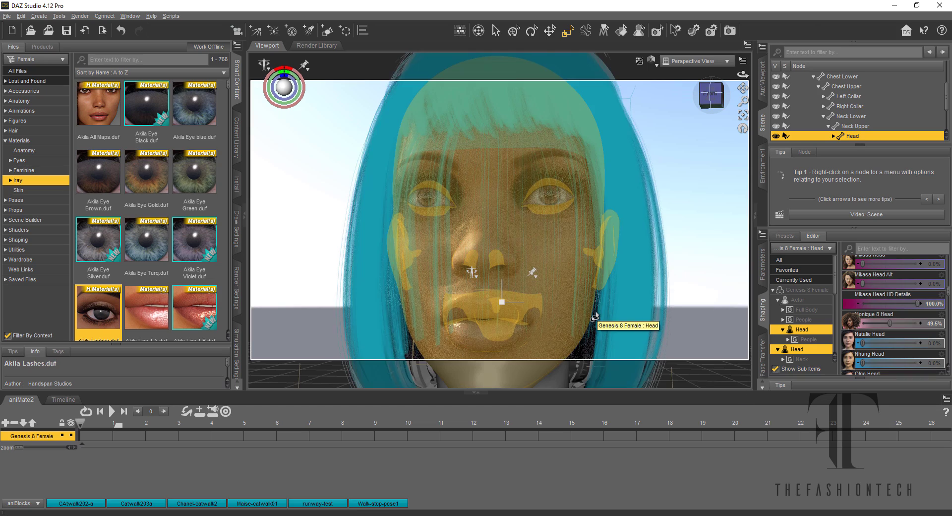
# - Try the Akila Lips 1 B material on the figure's lips and undo it
pyautogui.moveTo(157, 316)
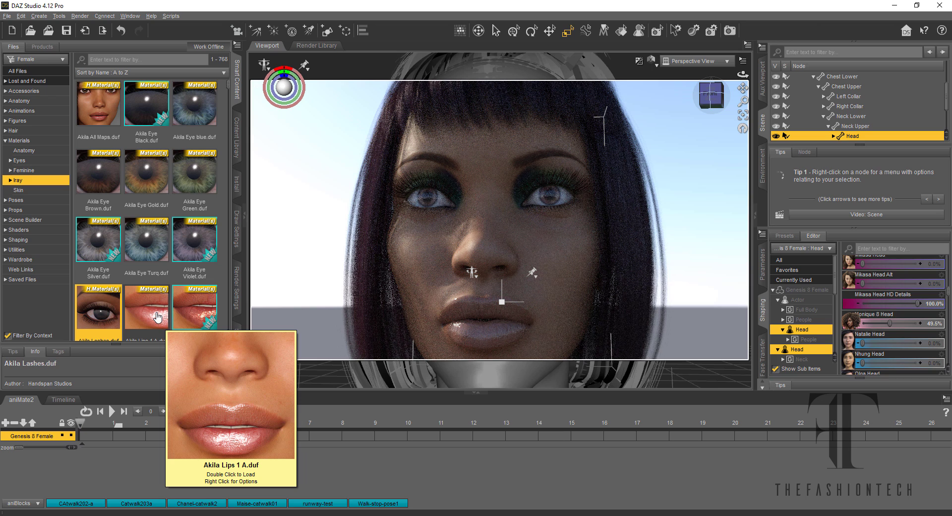
pyautogui.doubleClick(193, 310)
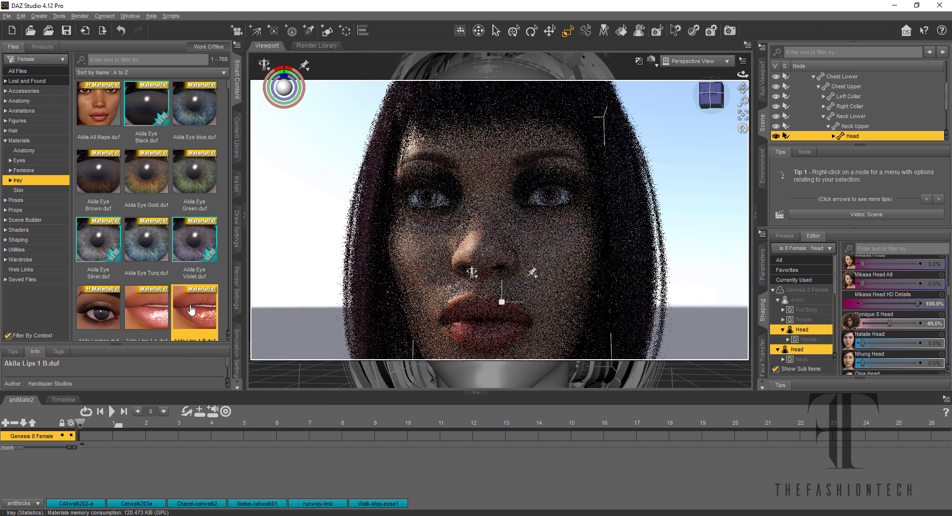
pyautogui.moveTo(192, 311)
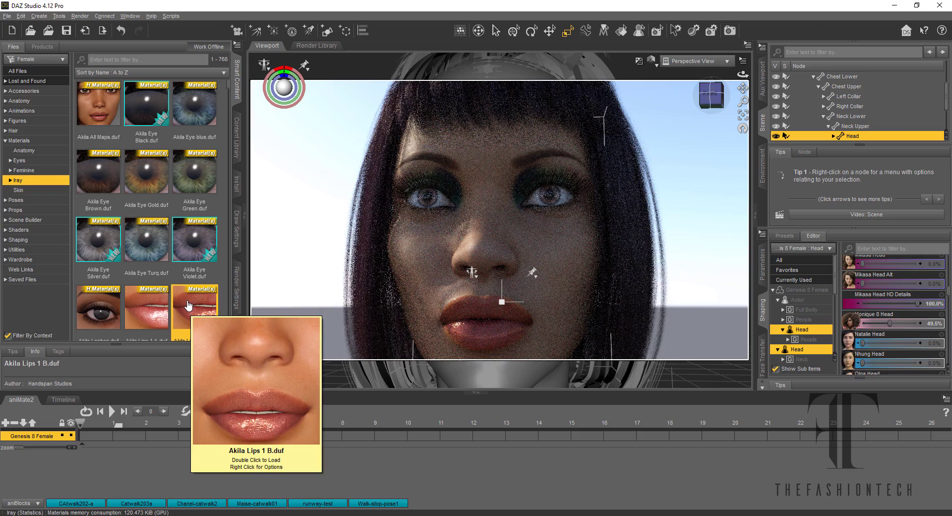
pyautogui.click(120, 30)
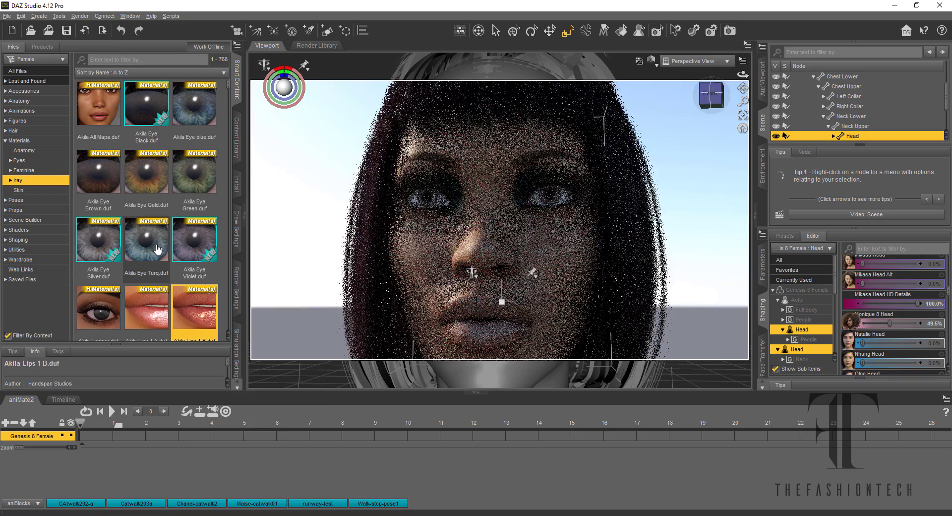
# - Try the Chanel Lips07 Iray material on the figure's lips, then apply Chanel Lips02 in its place
pyautogui.scroll(-10, 158, 247)
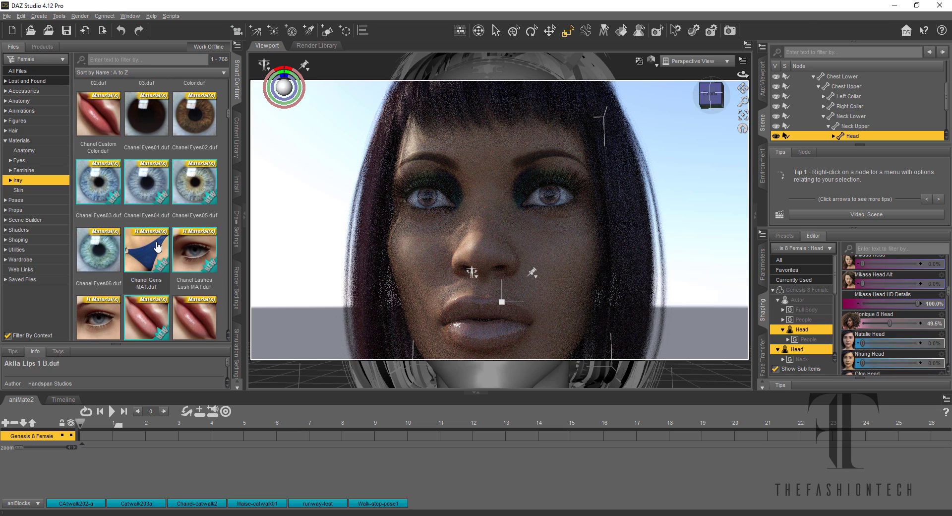
pyautogui.scroll(-6, 158, 247)
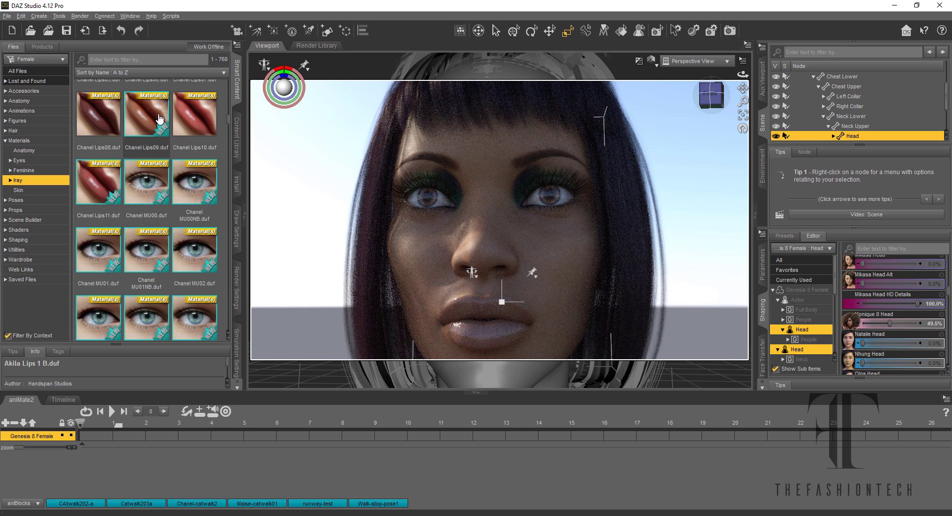
pyautogui.scroll(3, 161, 128)
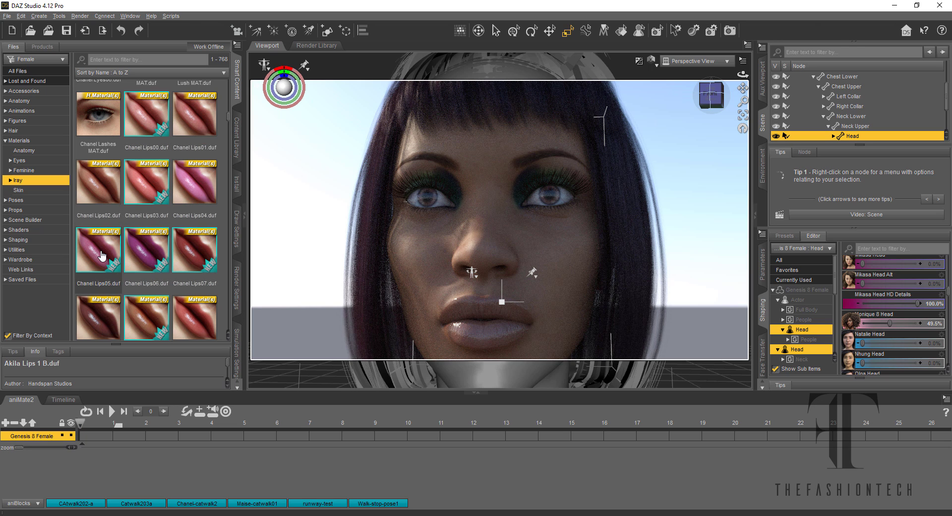
pyautogui.click(102, 256)
pyautogui.doubleClick(194, 252)
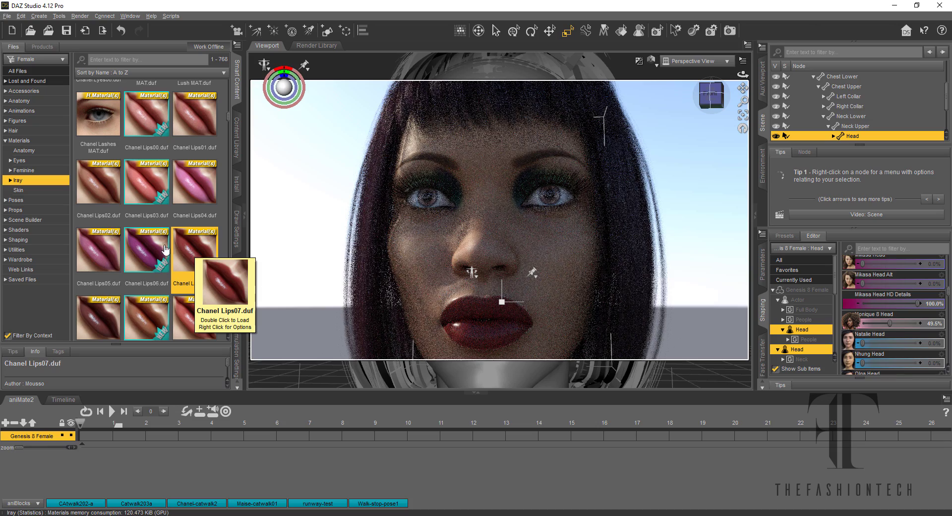
pyautogui.doubleClick(101, 193)
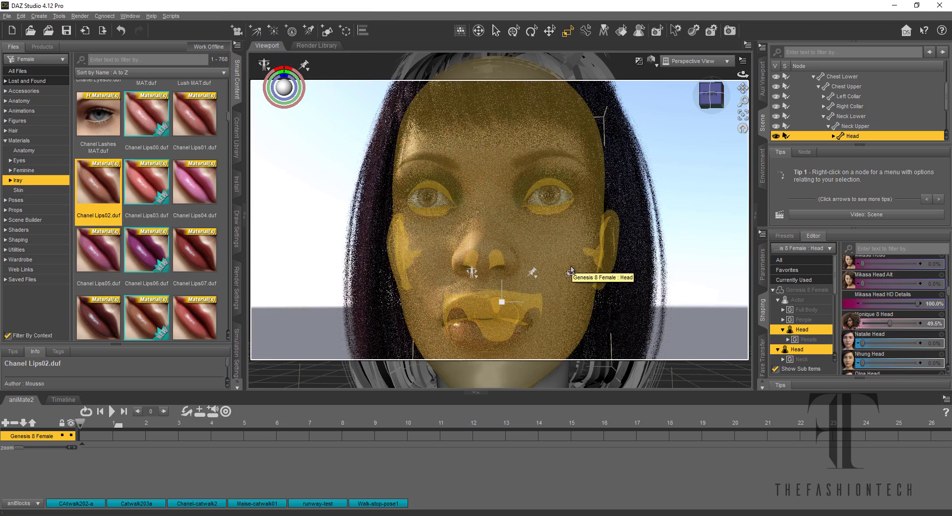
# - Switch the viewport to the Texture Shaded draw style and view the head and shoulders from the front
pyautogui.scroll(-5, 571, 270)
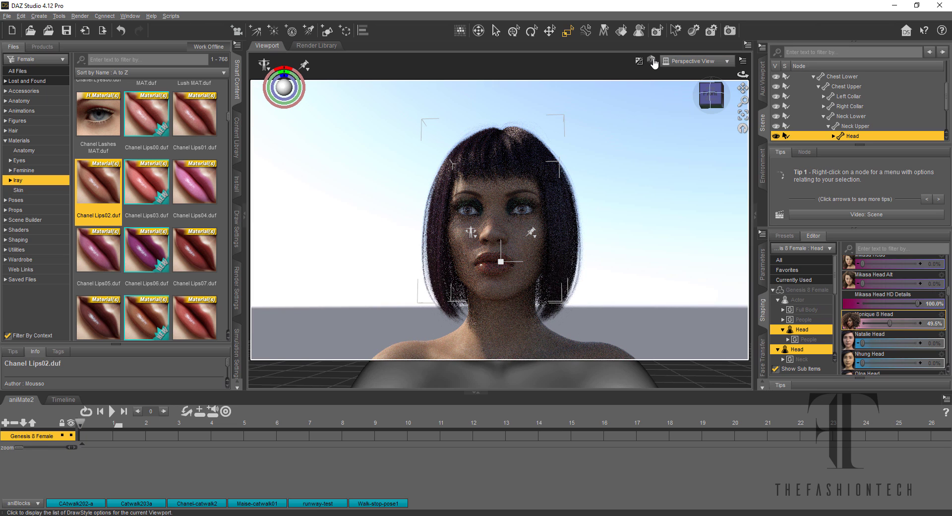
pyautogui.click(653, 61)
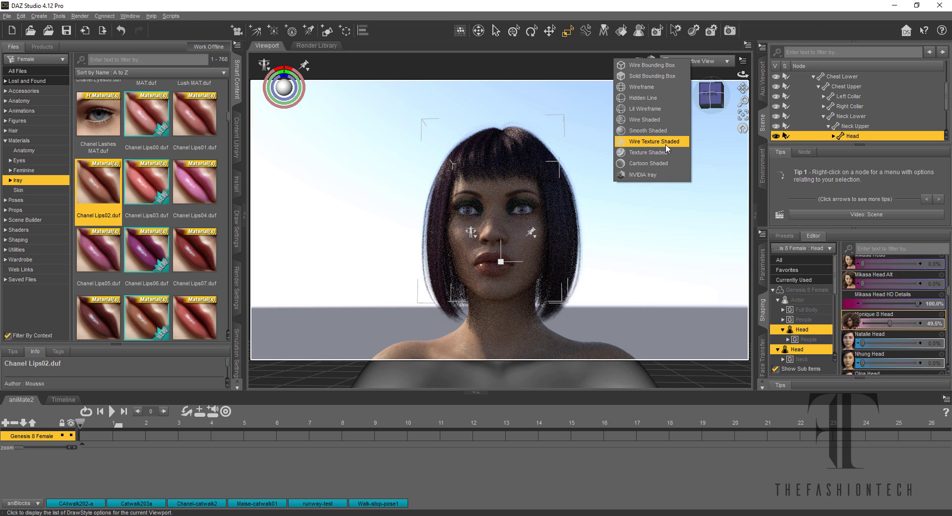
pyautogui.click(666, 154)
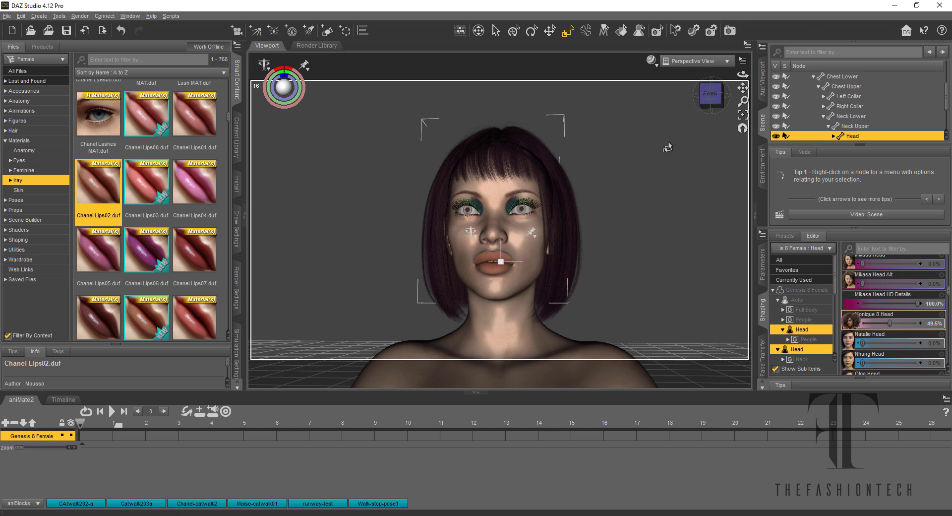
pyautogui.click(717, 99)
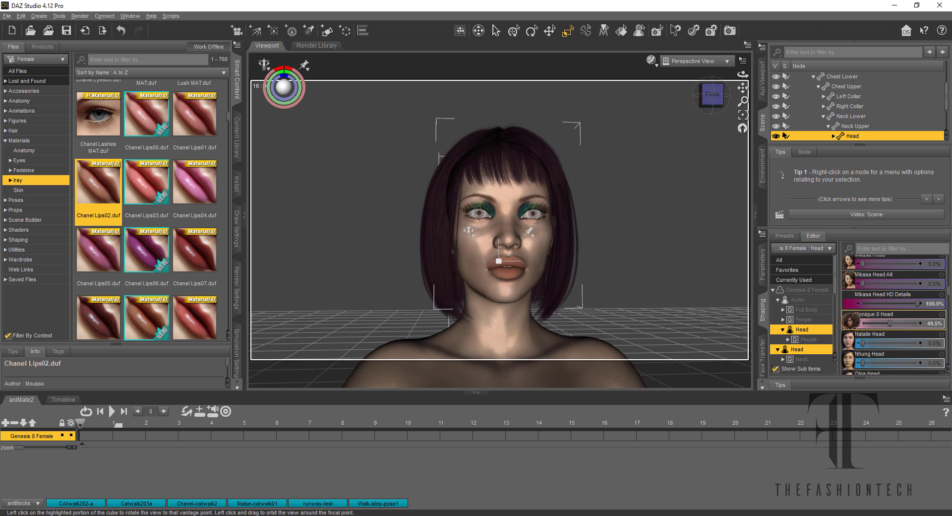
# - Select the Genesis 8 Female root node and frame the whole figure from the front
pyautogui.scroll(2, 834, 105)
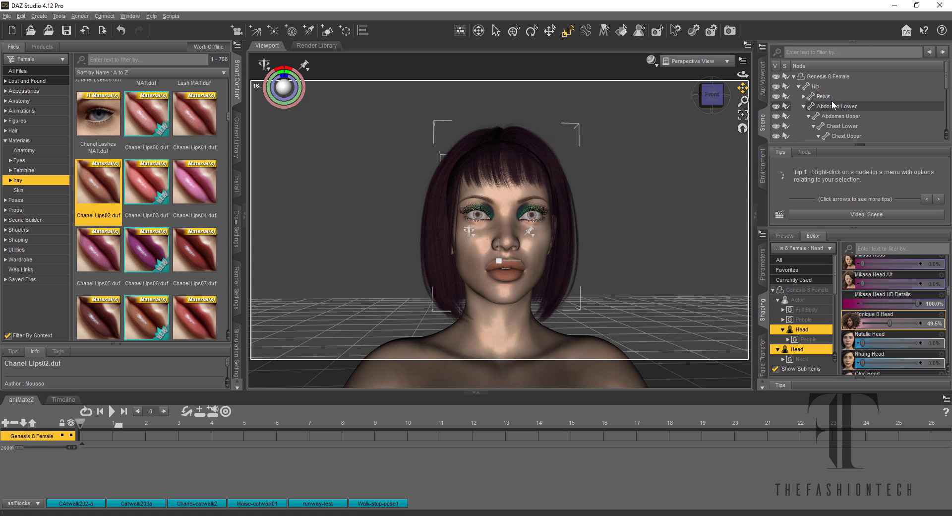
pyautogui.click(800, 87)
pyautogui.click(819, 77)
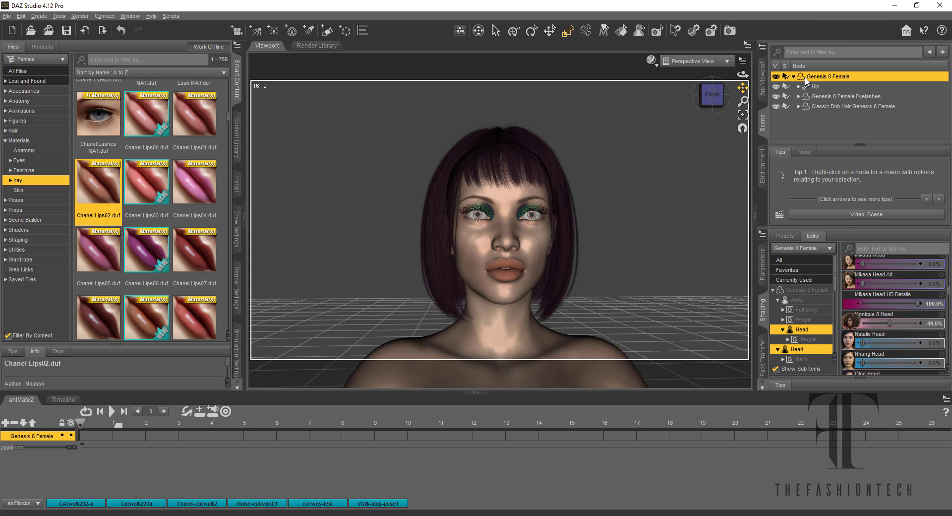
pyautogui.click(743, 115)
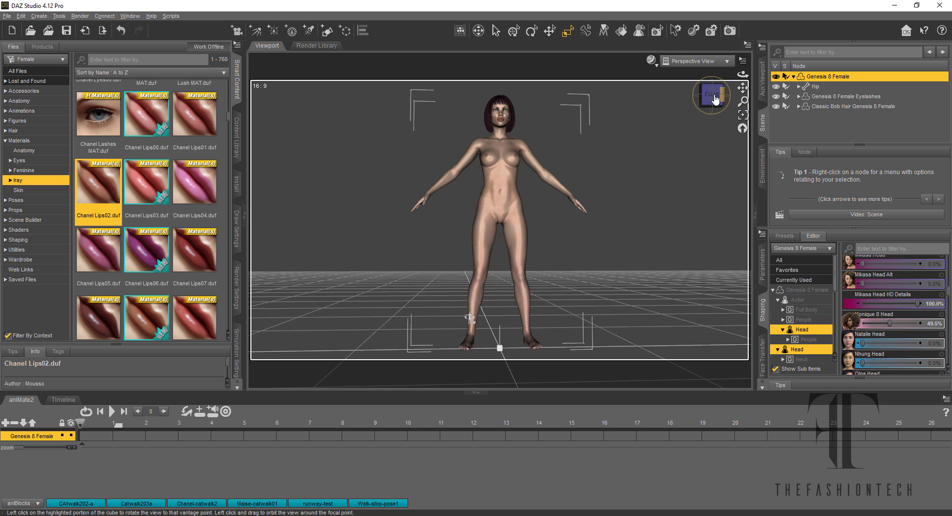
pyautogui.moveTo(715, 97); pyautogui.dragTo(758, 135)
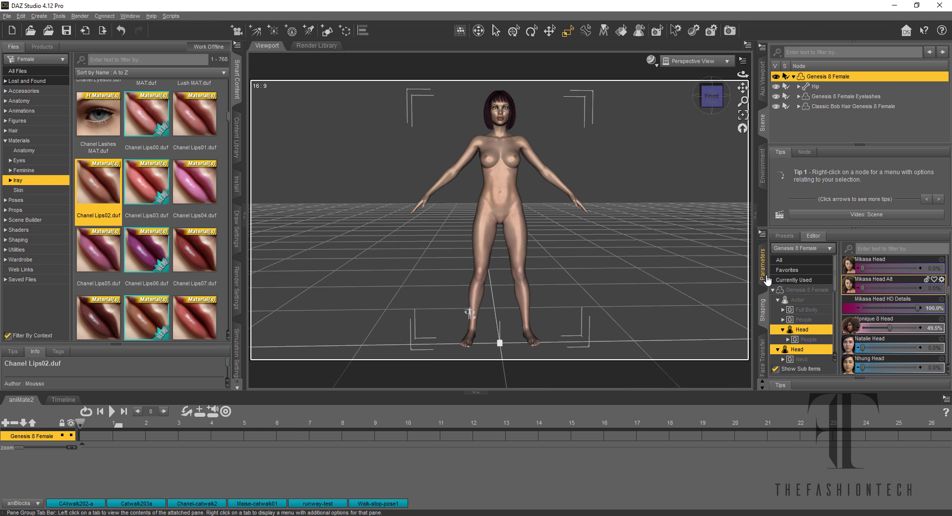
# - Set the figure's Height morph in the Full Body shaping group to -100%
pyautogui.click(765, 274)
pyautogui.click(764, 308)
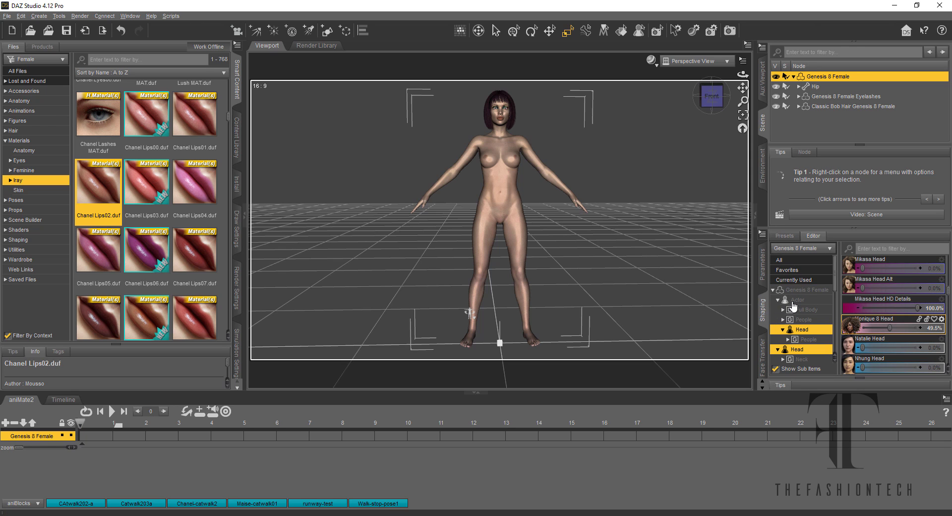
pyautogui.click(809, 311)
pyautogui.scroll(-3, 885, 312)
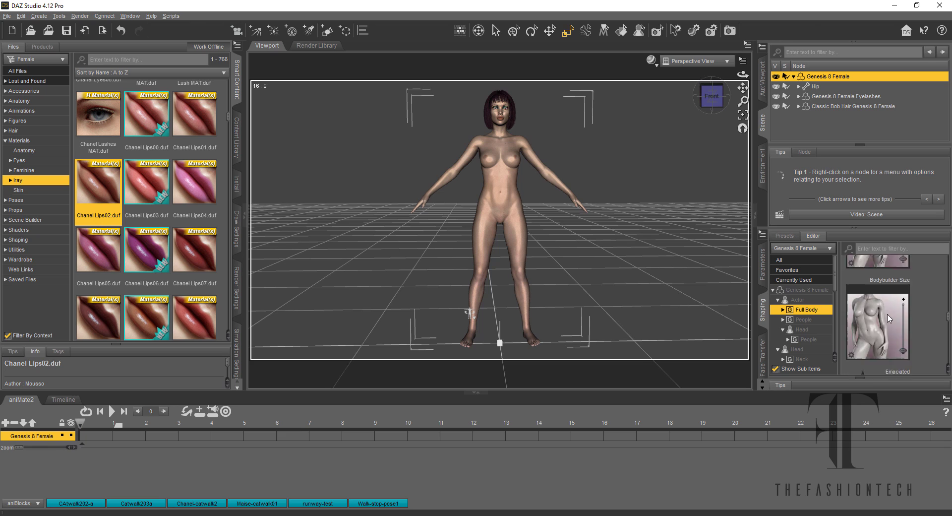
pyautogui.scroll(-2, 889, 320)
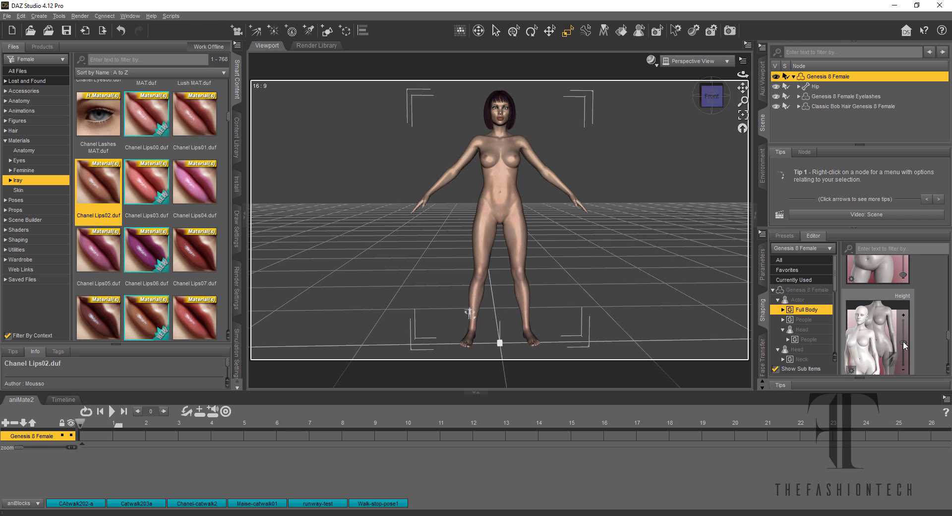
pyautogui.scroll(-1, 904, 342)
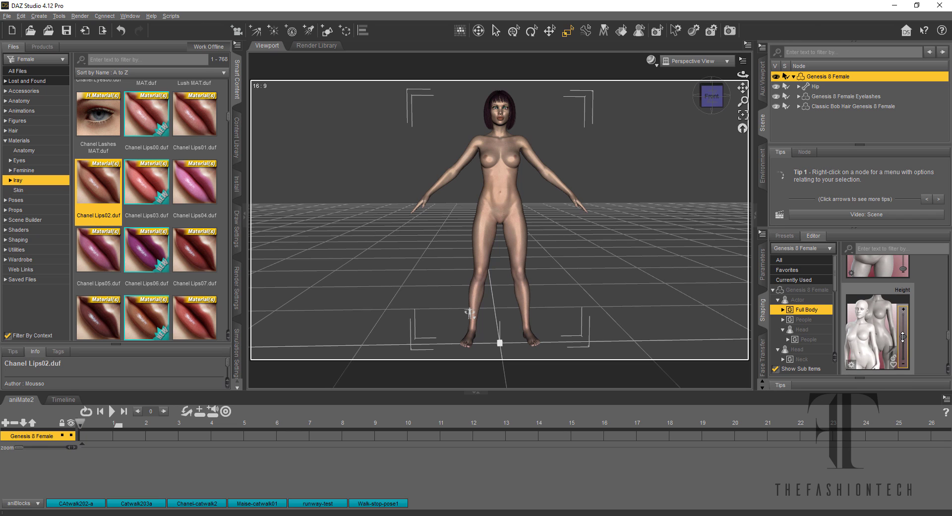
pyautogui.moveTo(903, 338); pyautogui.dragTo(911, 422)
pyautogui.moveTo(905, 337); pyautogui.dragTo(909, 364)
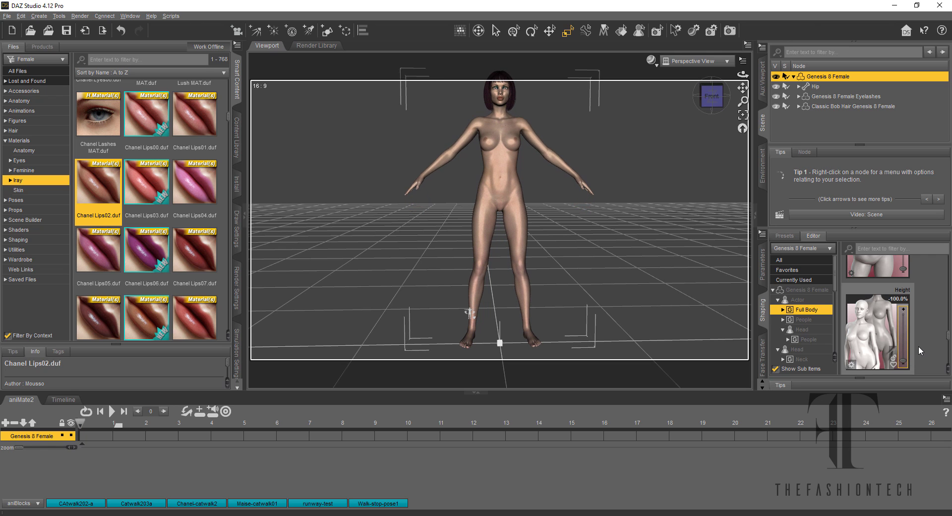
# - Deselect the figure and switch the viewport to the Smooth Shaded draw style
pyautogui.click(687, 144)
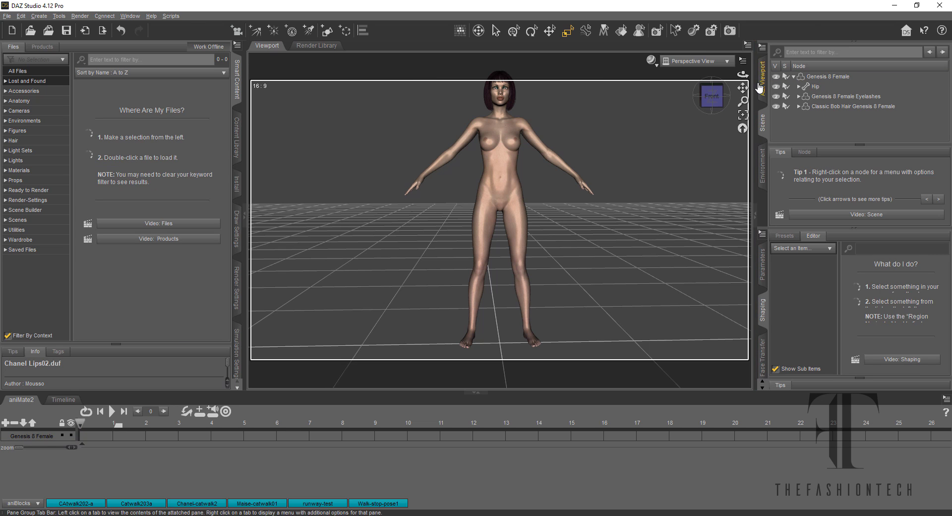
pyautogui.moveTo(719, 102); pyautogui.dragTo(714, 113)
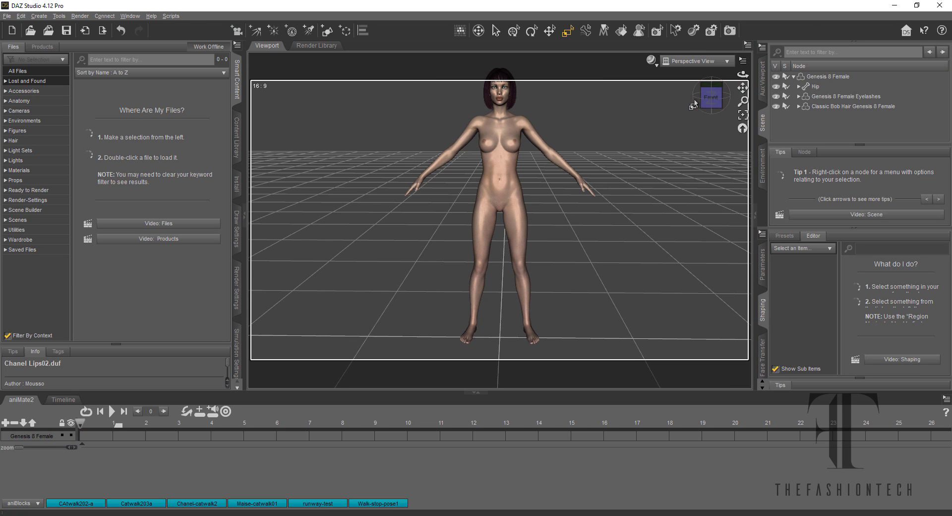
pyautogui.click(651, 60)
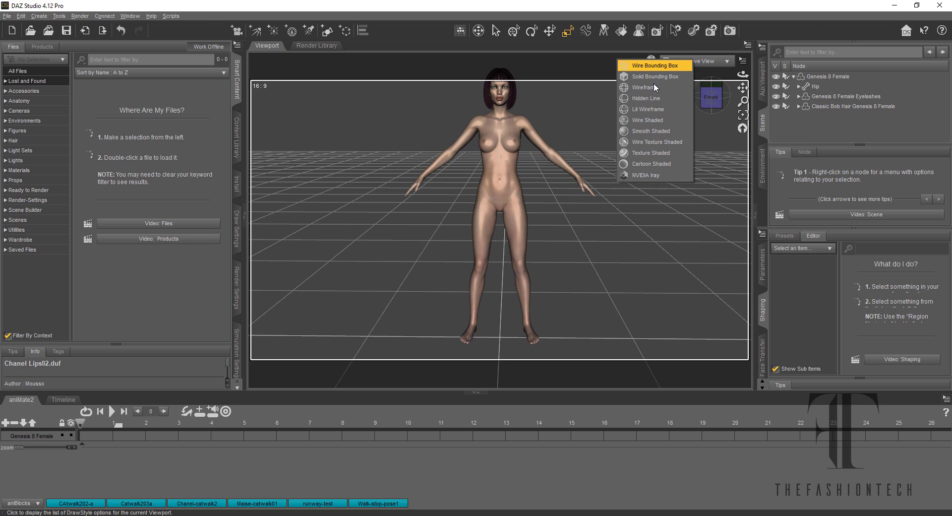
pyautogui.click(650, 132)
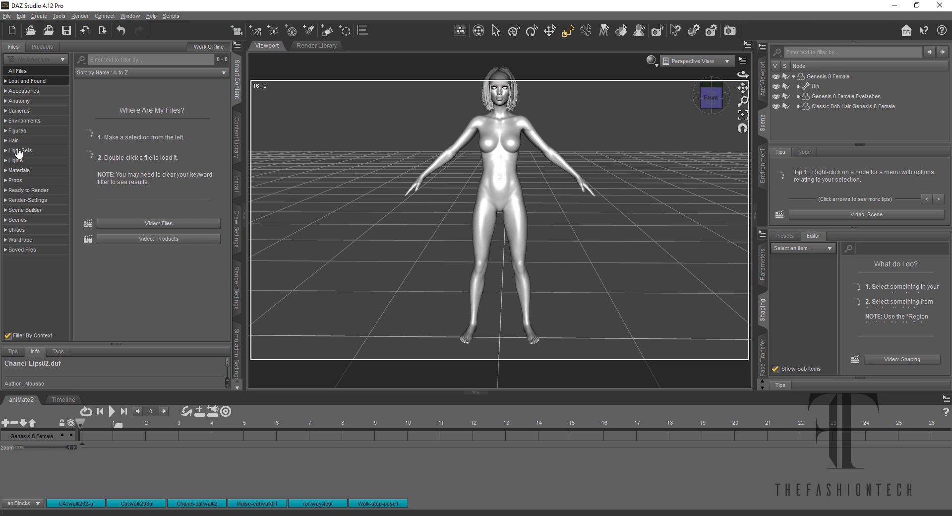
# - Select the Genesis 8 Female figure and load the Karen Heels G8F from the wardrobe onto her
pyautogui.click(803, 77)
pyautogui.click(25, 210)
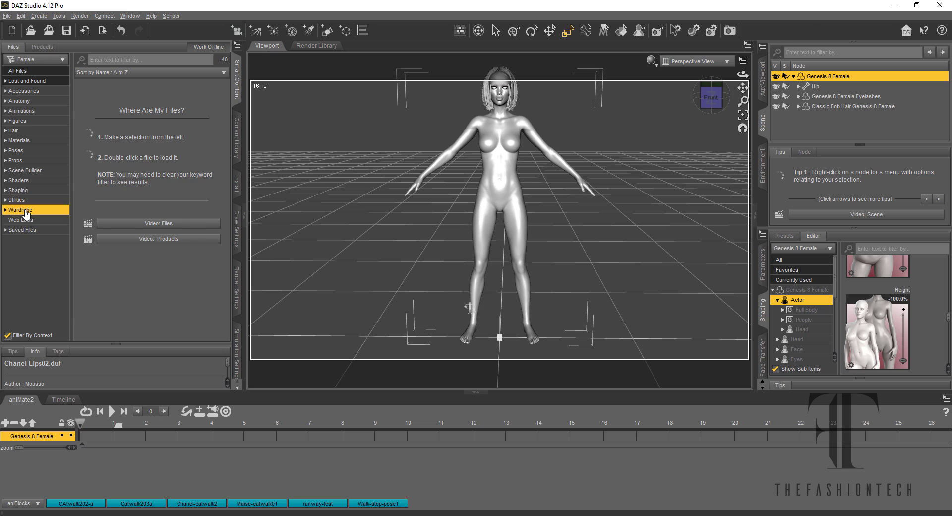
pyautogui.scroll(-2, 159, 304)
pyautogui.scroll(5, 159, 304)
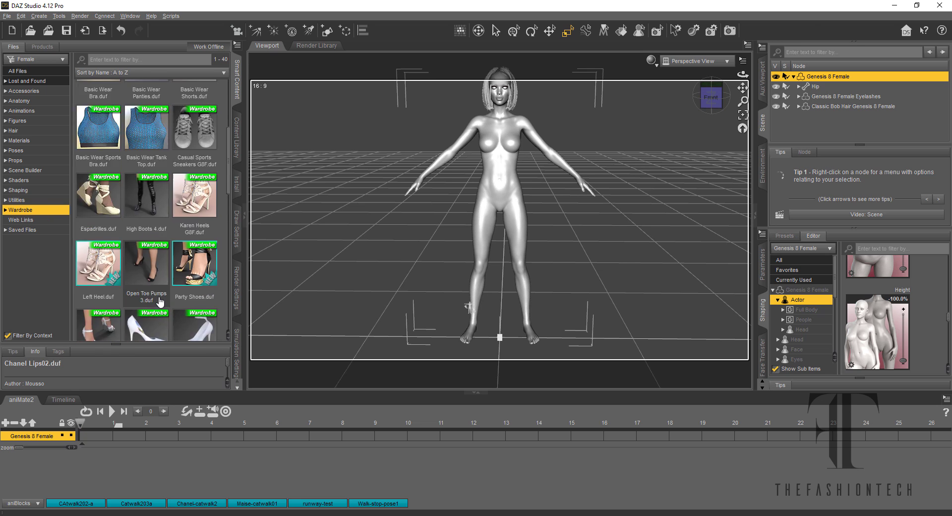
pyautogui.scroll(-3, 160, 288)
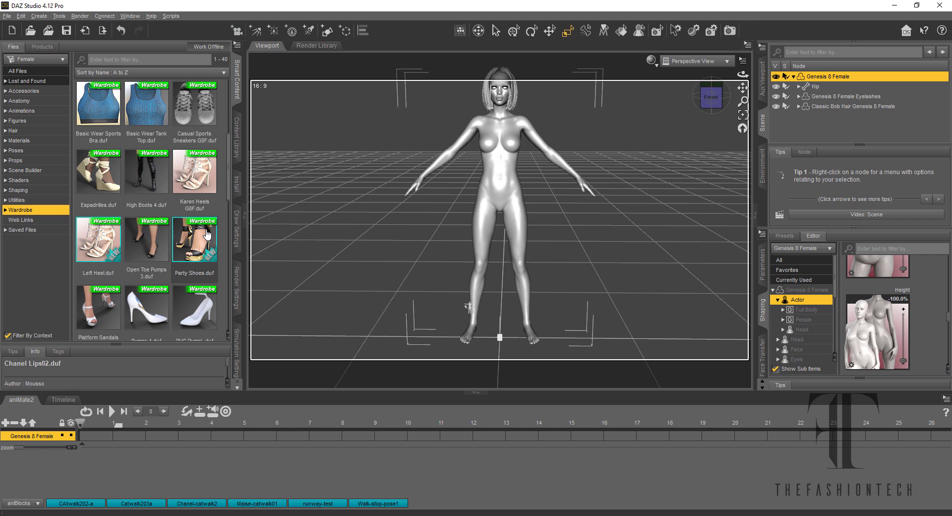
pyautogui.moveTo(207, 234)
pyautogui.moveTo(180, 214)
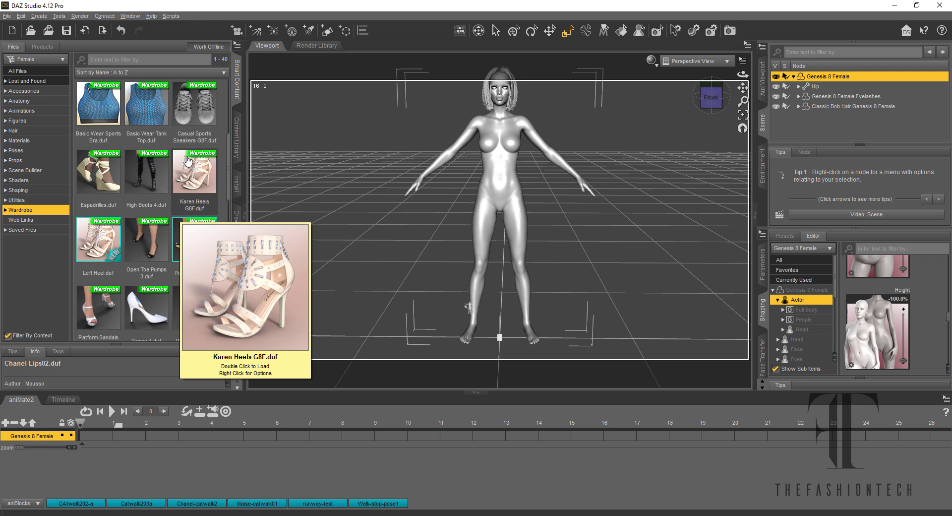
pyautogui.moveTo(139, 181)
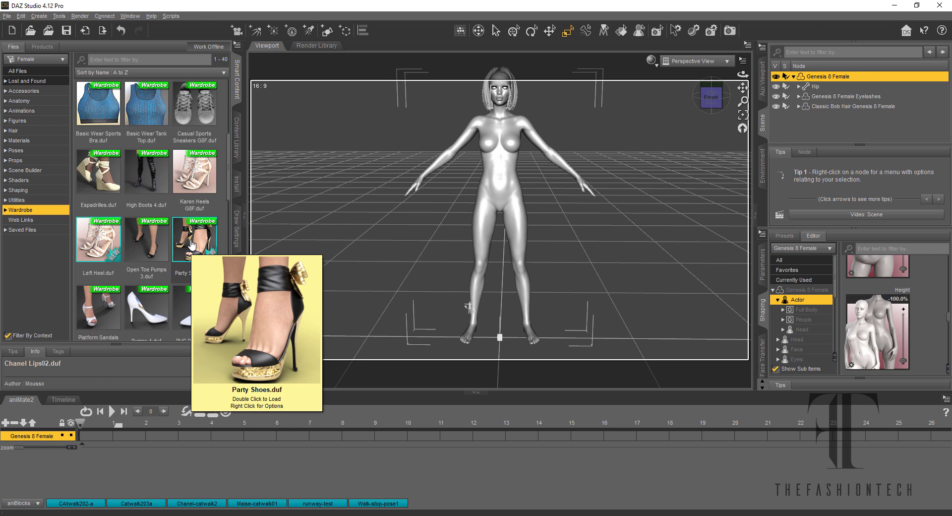
pyautogui.doubleClick(202, 181)
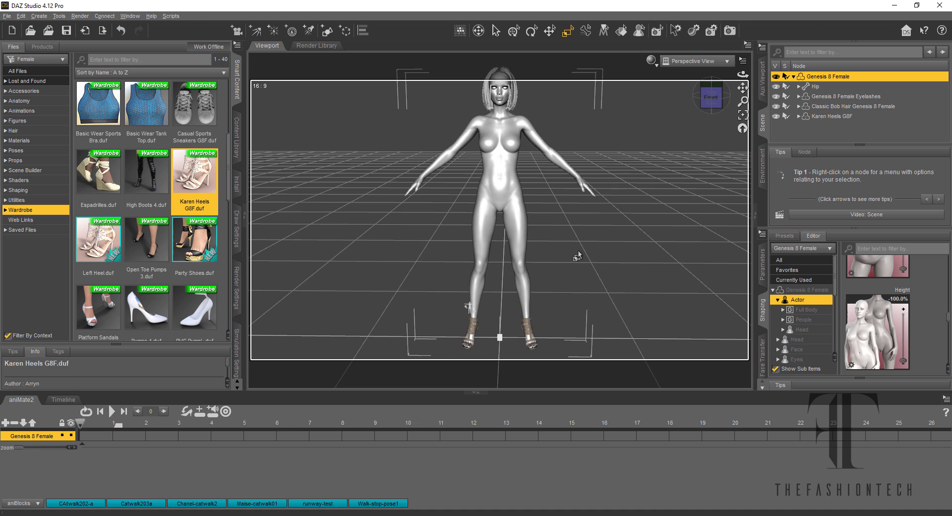
# - Move the figure to the floor so the heels rest on it, and show her transform parameters
pyautogui.moveTo(711, 98)
pyautogui.mouseDown()
pyautogui.moveTo(682, 83)
pyautogui.moveTo(695, 107)
pyautogui.mouseUp()
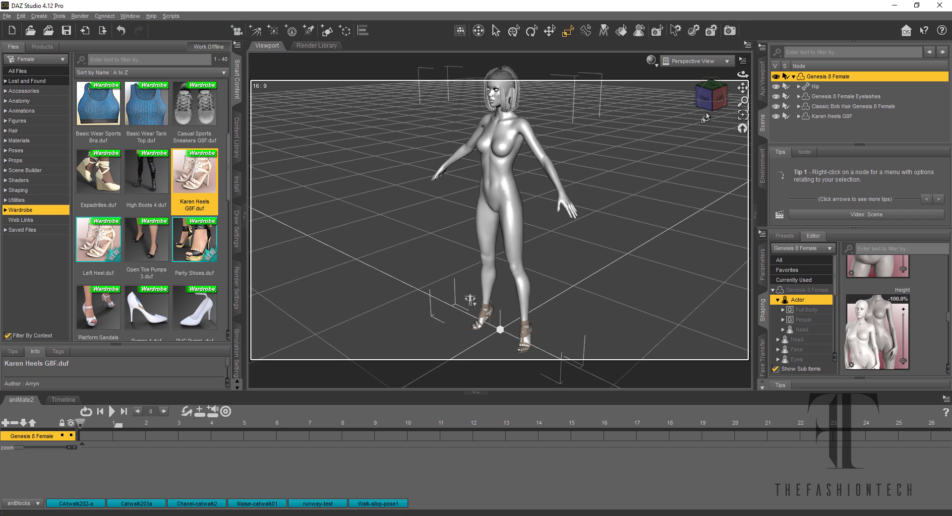
pyautogui.hotkey('ctrl', 'd')
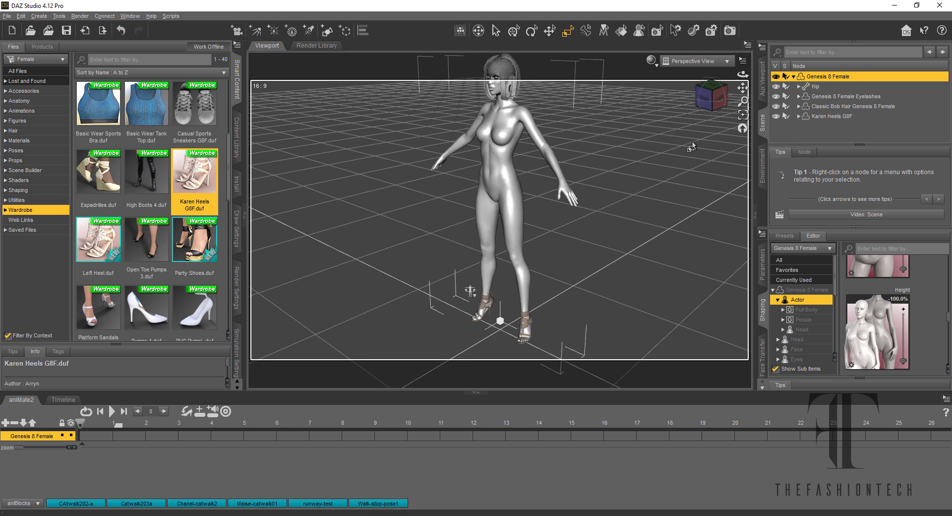
pyautogui.click(764, 274)
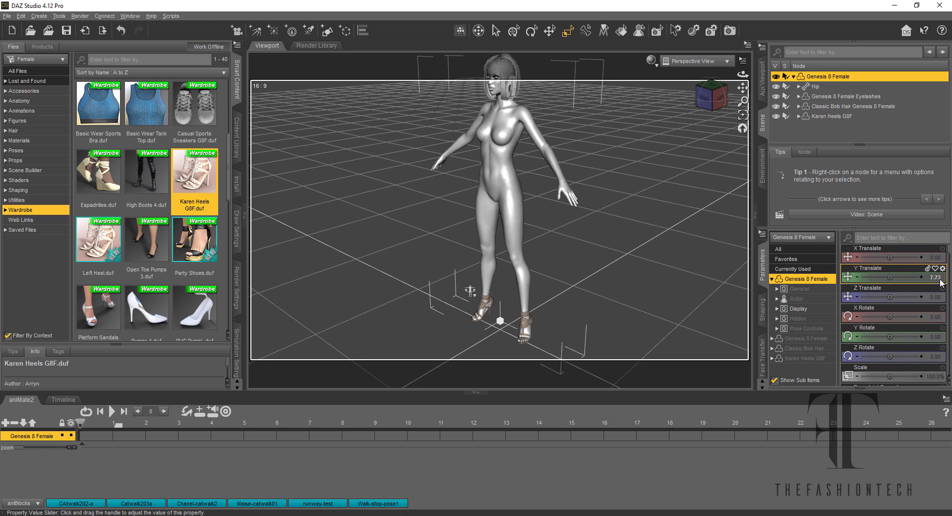
pyautogui.click(684, 275)
# - Select and frame the Karen Heels G8F and inspect their fit on the feet from the figure's left side
pyautogui.click(525, 325)
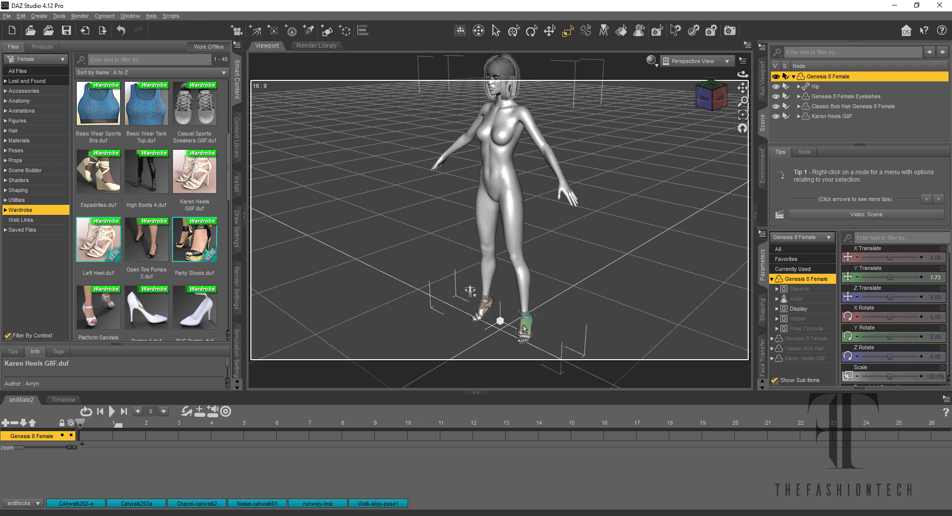
pyautogui.click(743, 115)
pyautogui.click(829, 117)
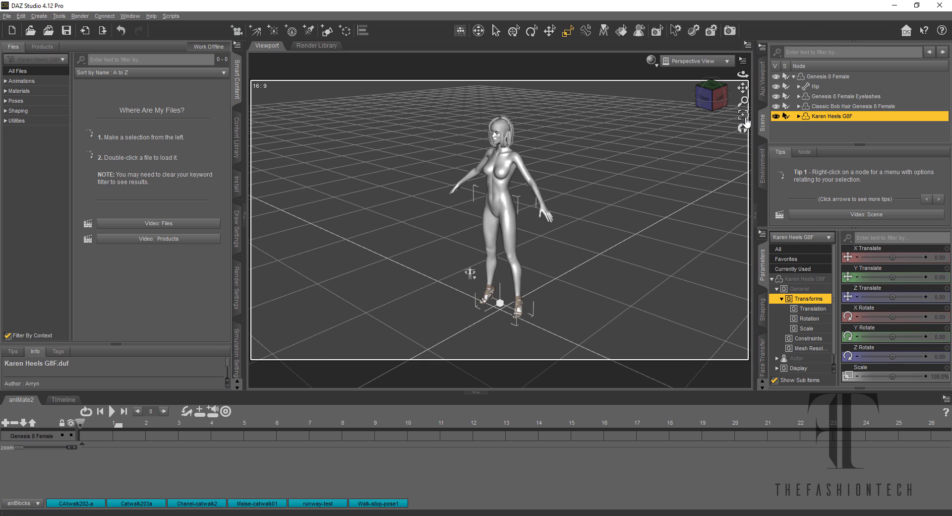
pyautogui.click(743, 115)
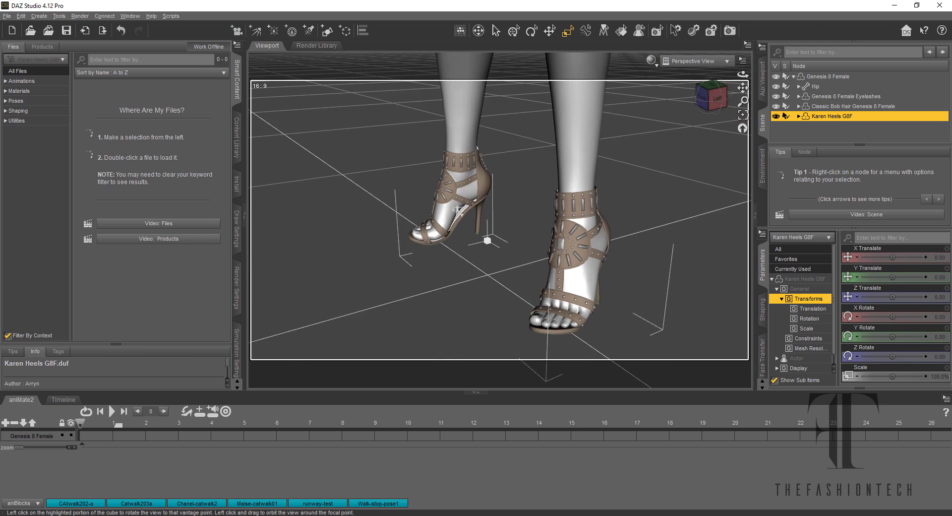
pyautogui.click(717, 97)
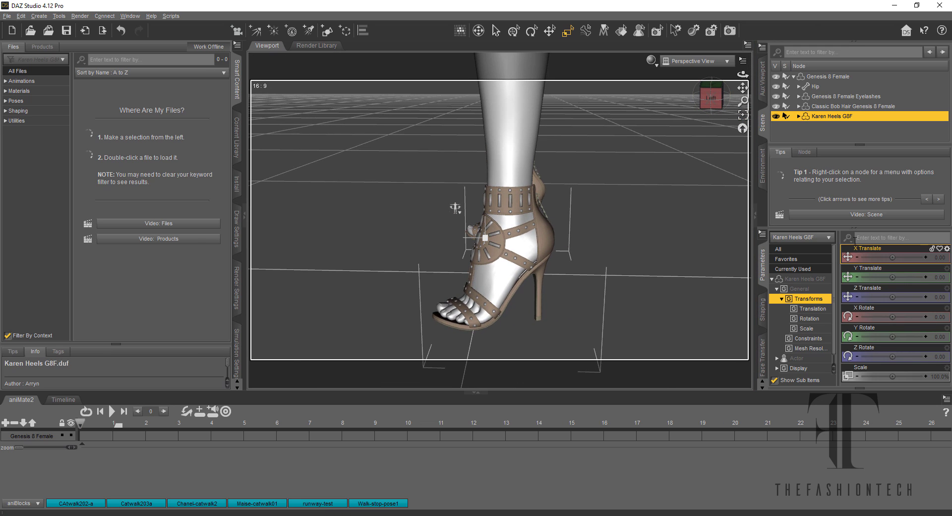
# - Look through the heels' shaping presets and adjusting morphs, and show their Styling morphs
pyautogui.click(35, 92)
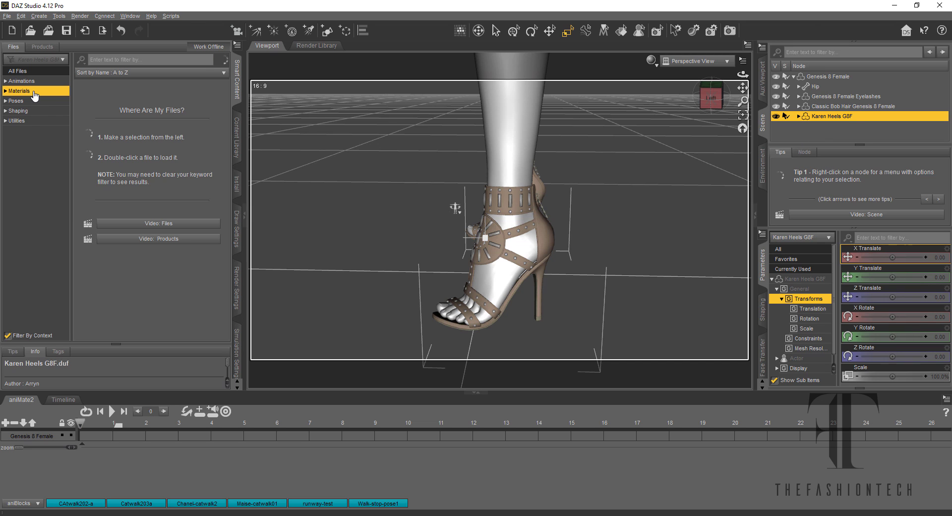
pyautogui.click(34, 110)
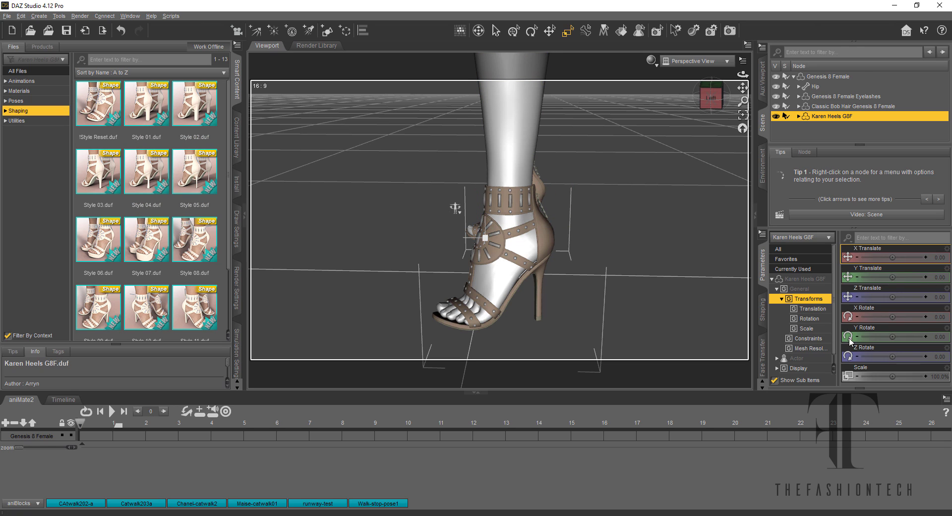
pyautogui.click(764, 320)
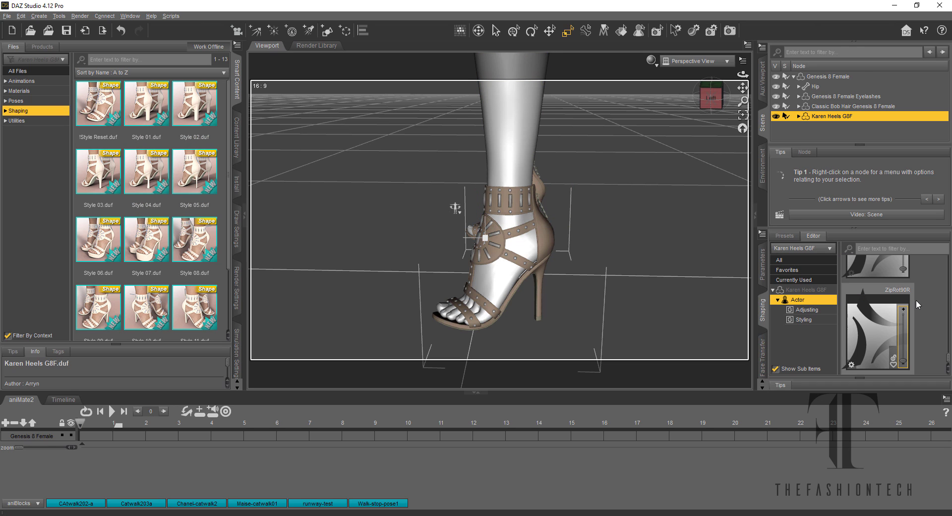
pyautogui.scroll(-4, 909, 297)
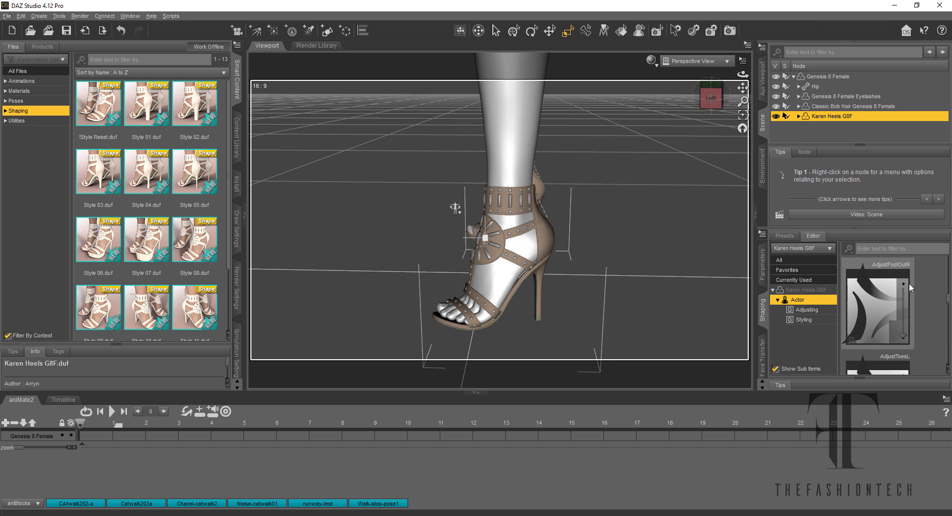
pyautogui.scroll(-3, 909, 283)
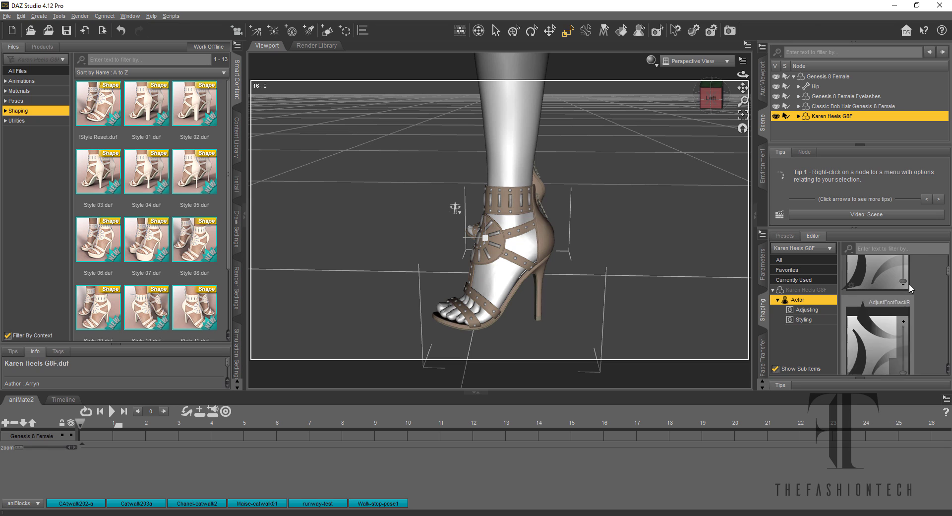
pyautogui.click(814, 310)
pyautogui.click(815, 320)
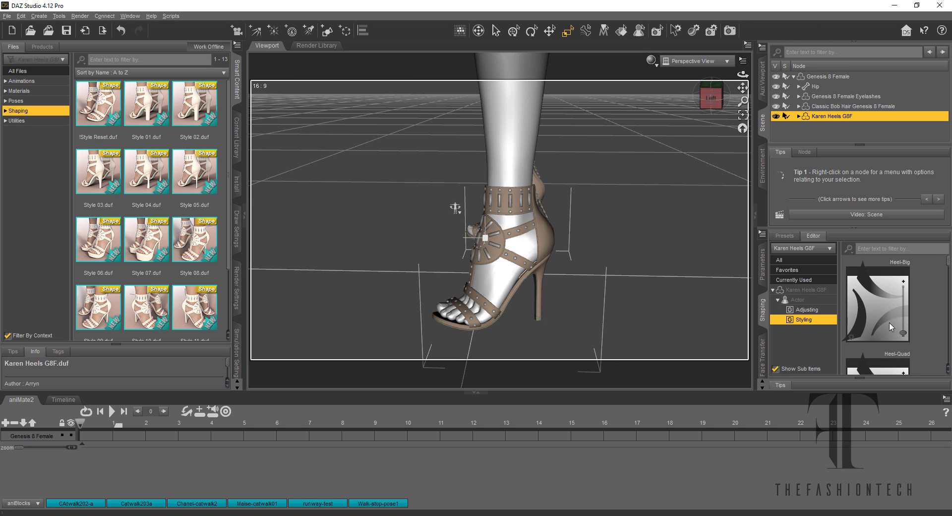
# - Try out the Heel-Big and Heel-Shape styling morphs on the shoes, and set Heel-Taper to 49.0%
pyautogui.moveTo(904, 332); pyautogui.dragTo(903, 313)
pyautogui.scroll(-2, 910, 313)
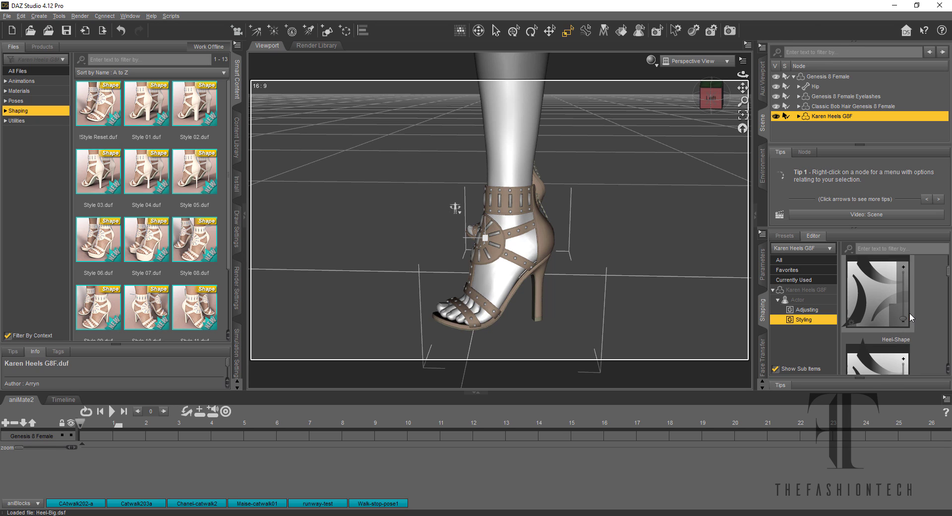
pyautogui.scroll(-2, 909, 312)
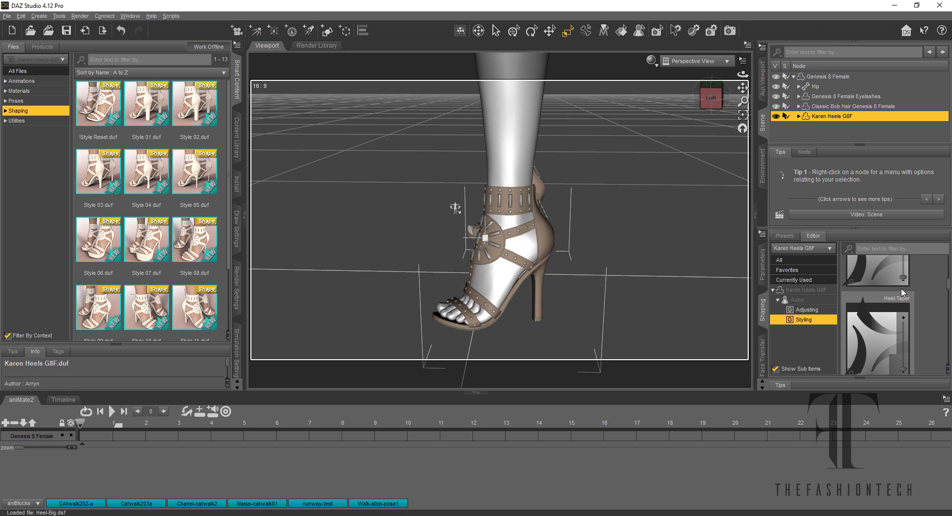
pyautogui.moveTo(906, 331); pyautogui.dragTo(900, 237)
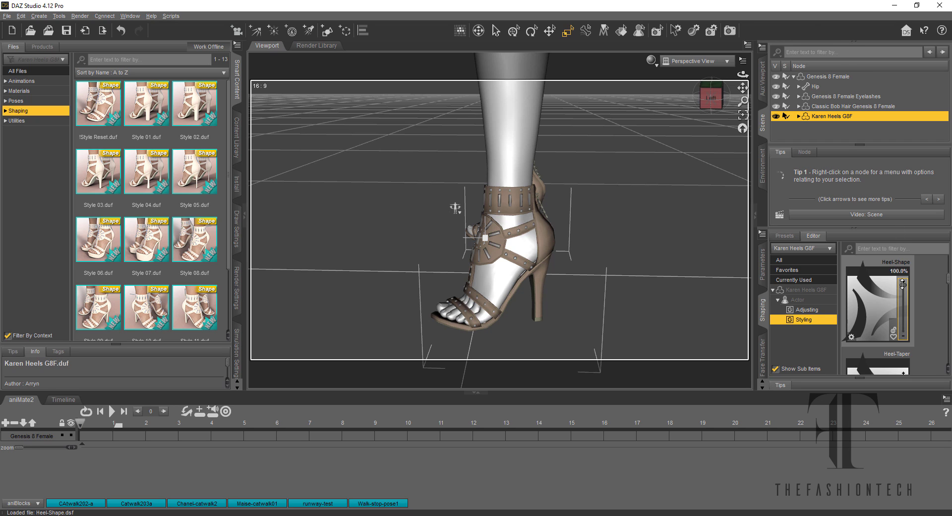
pyautogui.moveTo(903, 282); pyautogui.dragTo(904, 321)
pyautogui.scroll(-2, 908, 332)
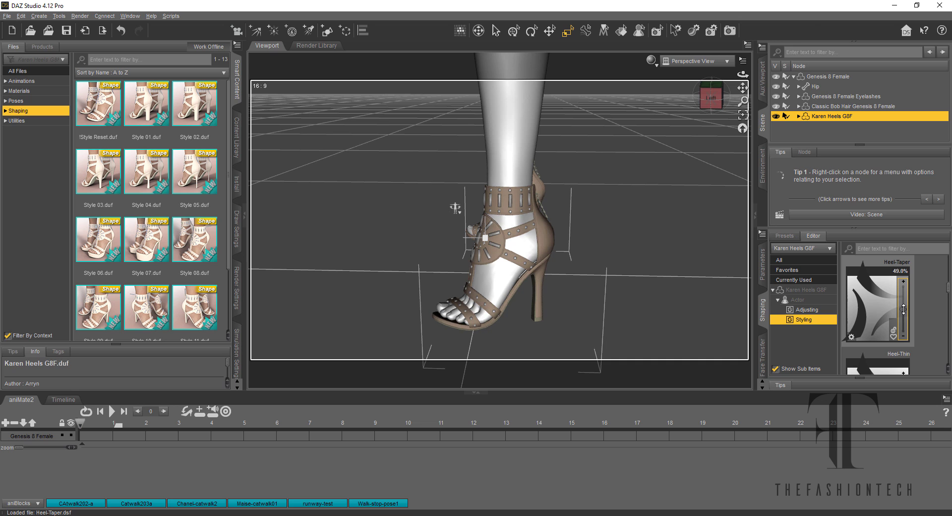
# - Inspect the tapered heels from behind and from an angled front view, and look through the Adjusting morphs
pyautogui.click(722, 102)
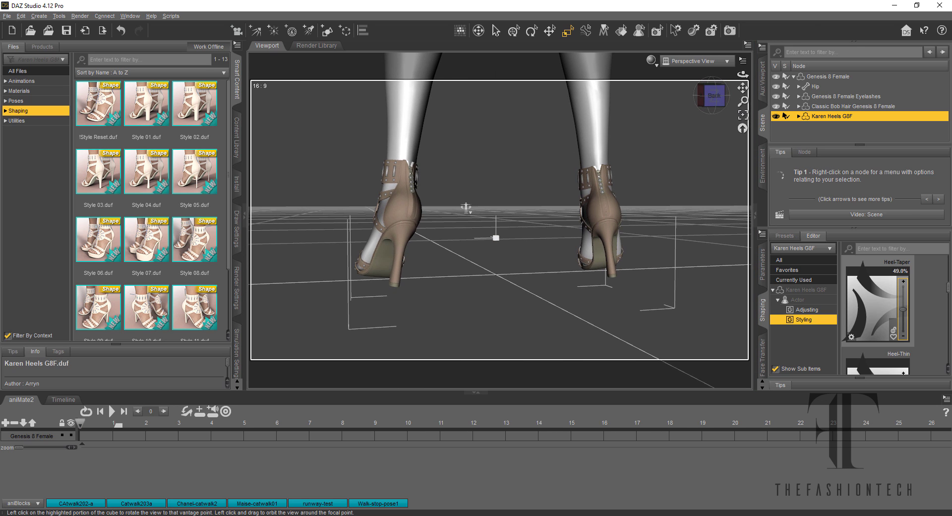
pyautogui.moveTo(718, 98); pyautogui.dragTo(775, 115)
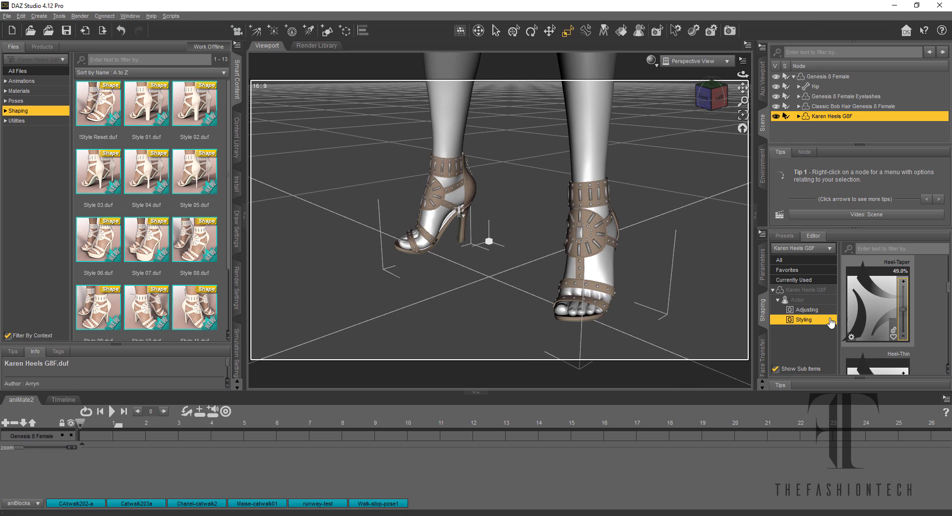
pyautogui.click(808, 309)
pyautogui.scroll(-4, 922, 310)
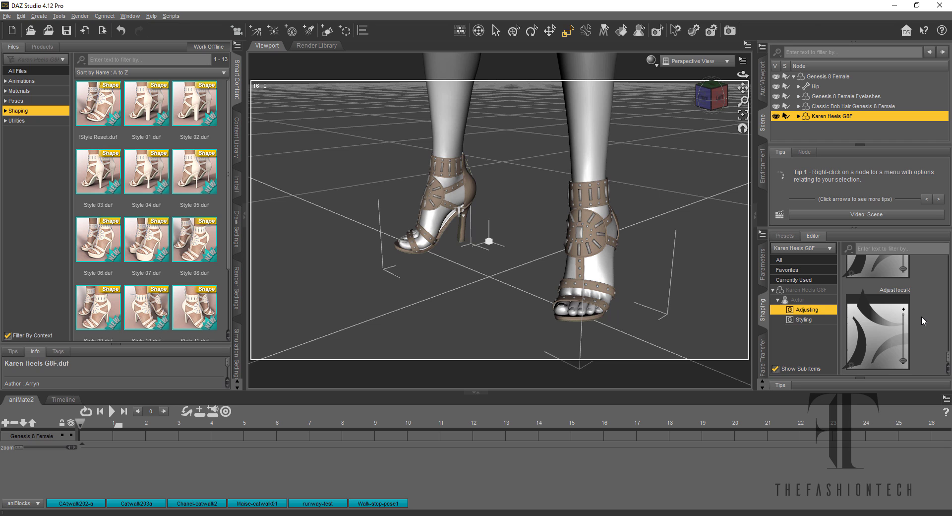
# - Raise the shoe platforms by setting the Platform-Higher styling morph to 17.7%
pyautogui.click(804, 320)
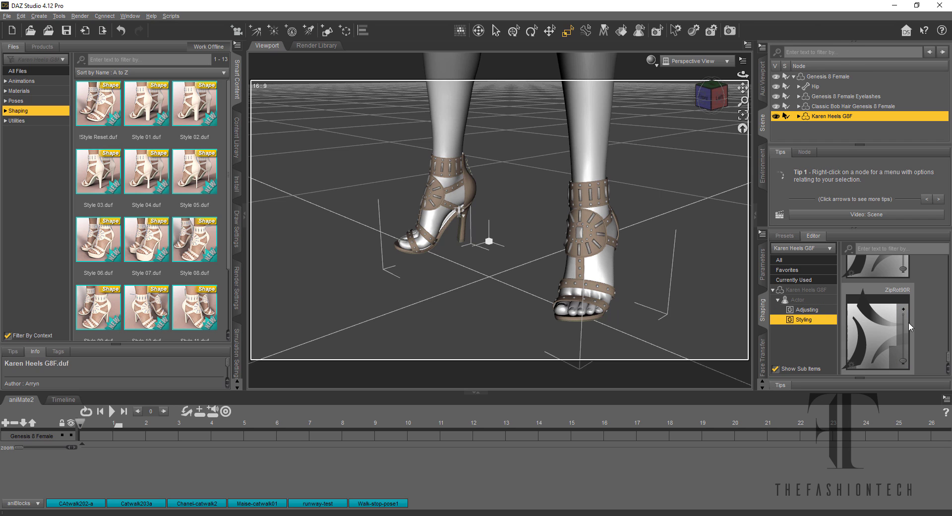
pyautogui.scroll(-2, 908, 323)
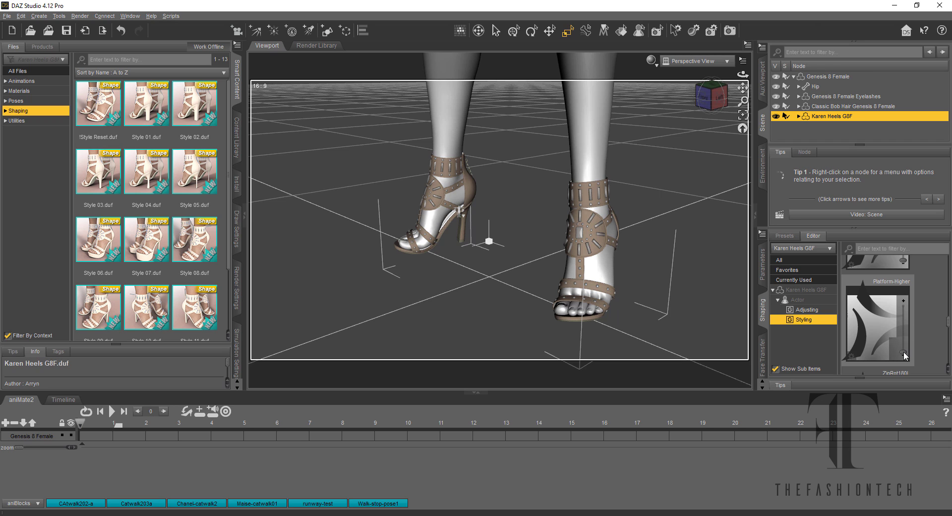
pyautogui.moveTo(905, 354)
pyautogui.moveTo(903, 351); pyautogui.dragTo(905, 342)
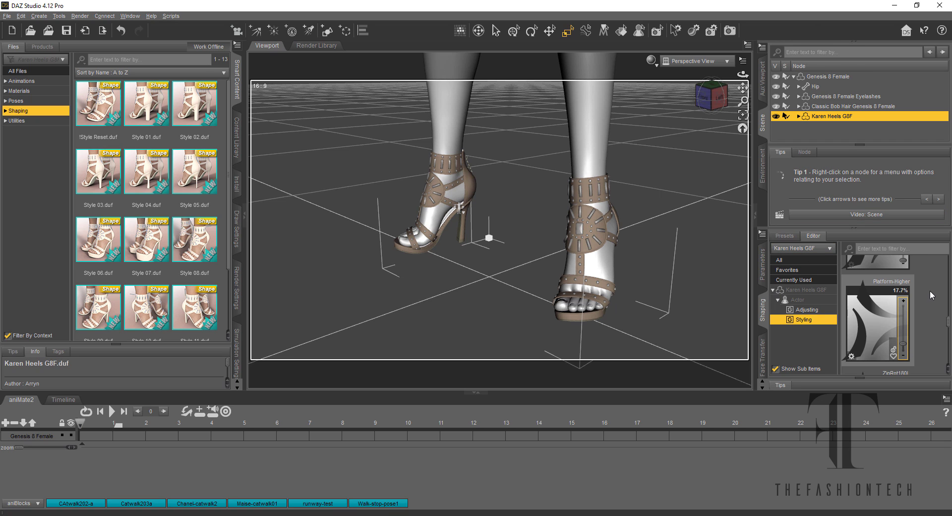
pyautogui.scroll(1, 921, 267)
# - Select the Genesis 8 Female figure, collapse its scene hierarchy, and frame her whole body from the front
pyautogui.click(710, 102)
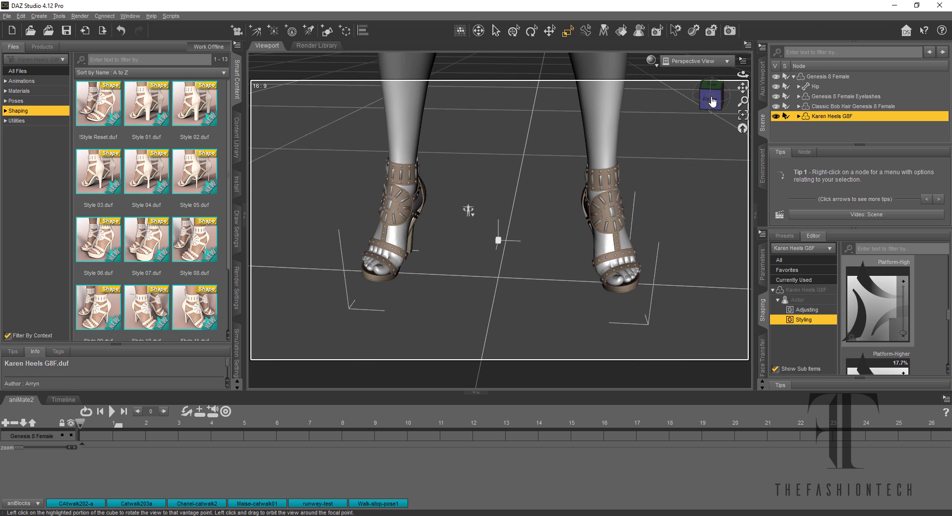
pyautogui.scroll(-3, 685, 198)
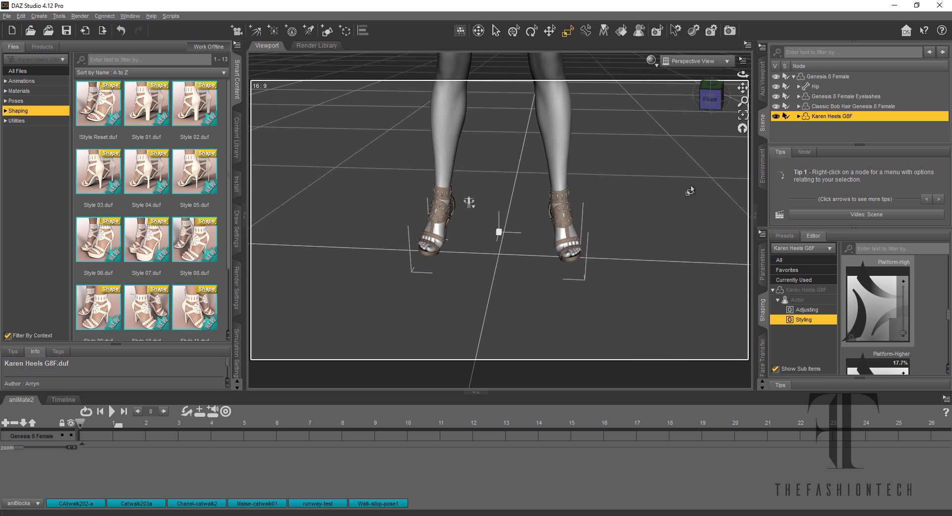
pyautogui.click(810, 77)
pyautogui.click(794, 76)
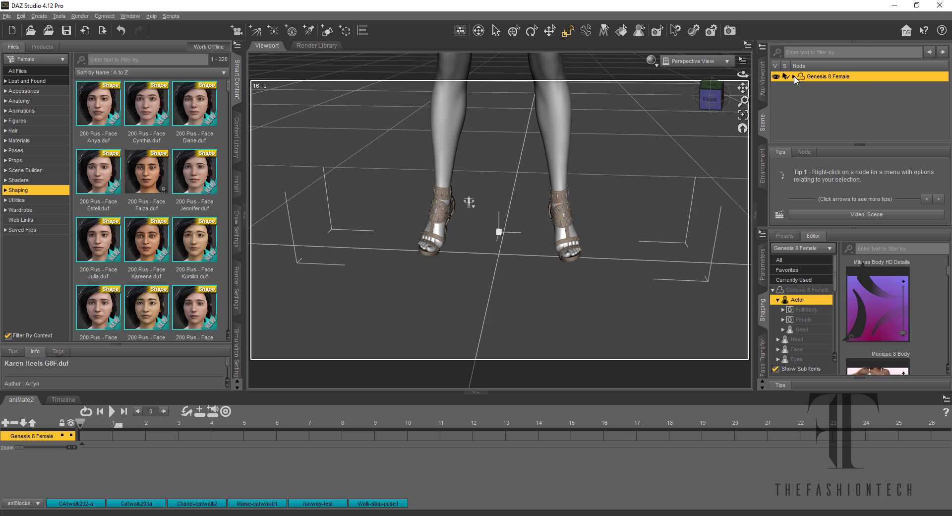
pyautogui.click(743, 116)
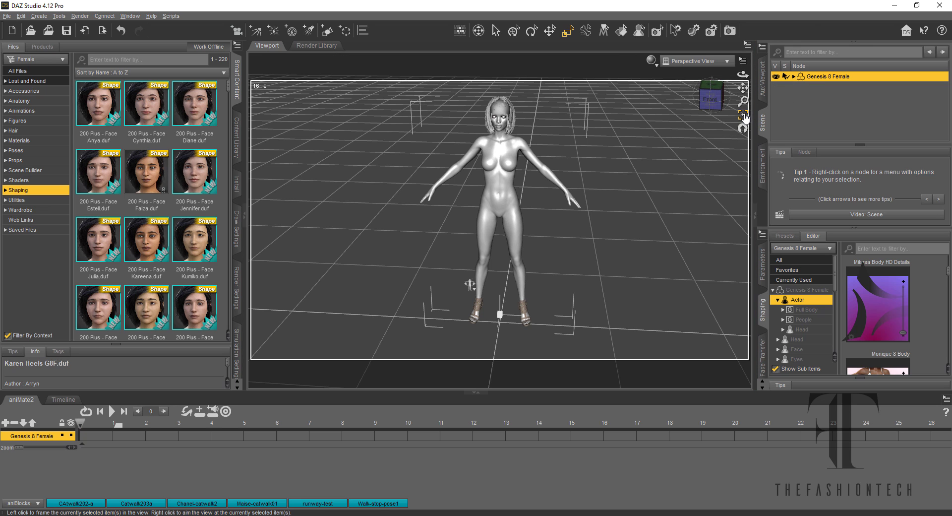
pyautogui.click(710, 97)
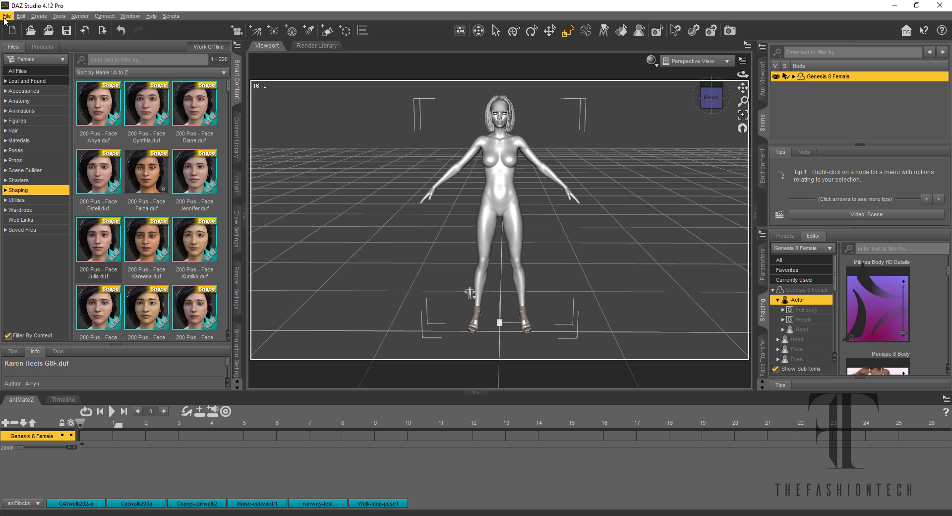
# - Export the dressed figure as an Autodesk FBX file named Gina in the DAZ3D-CLO3D folder
pyautogui.click(7, 16)
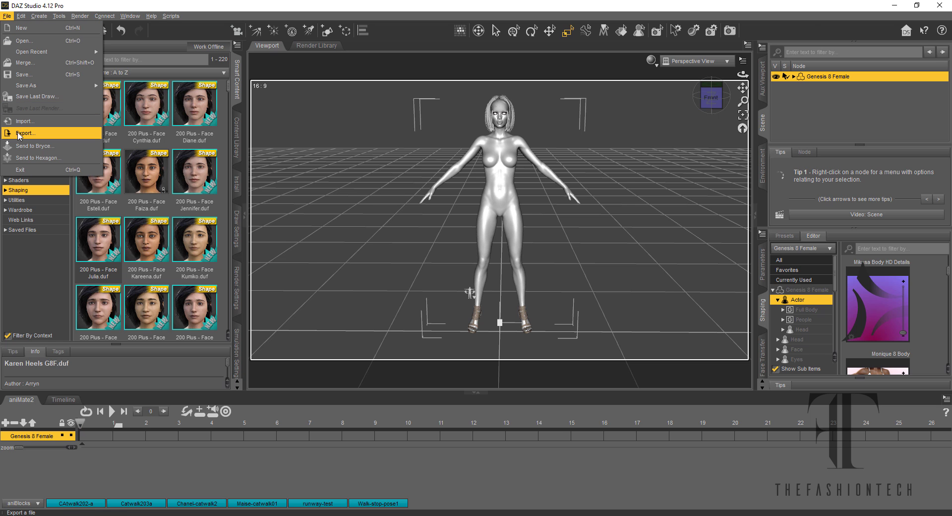
pyautogui.click(20, 133)
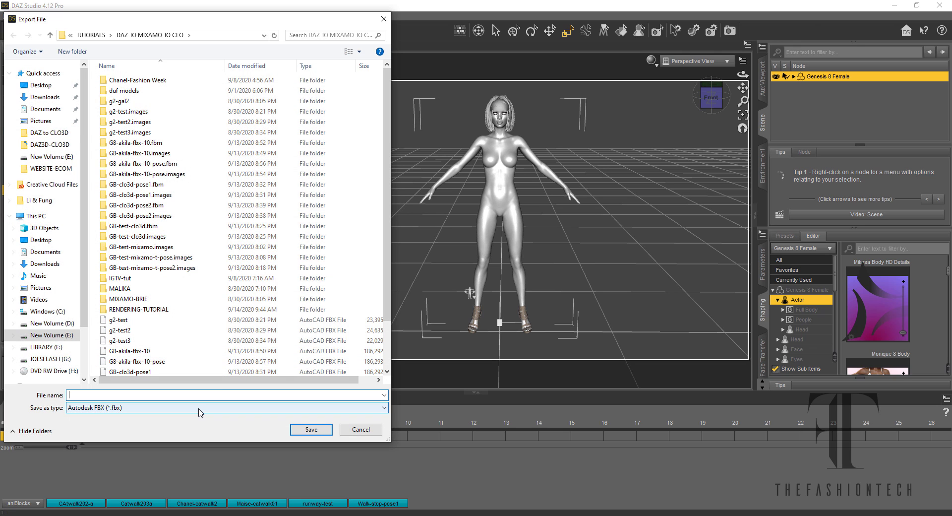
pyautogui.click(49, 133)
pyautogui.click(50, 144)
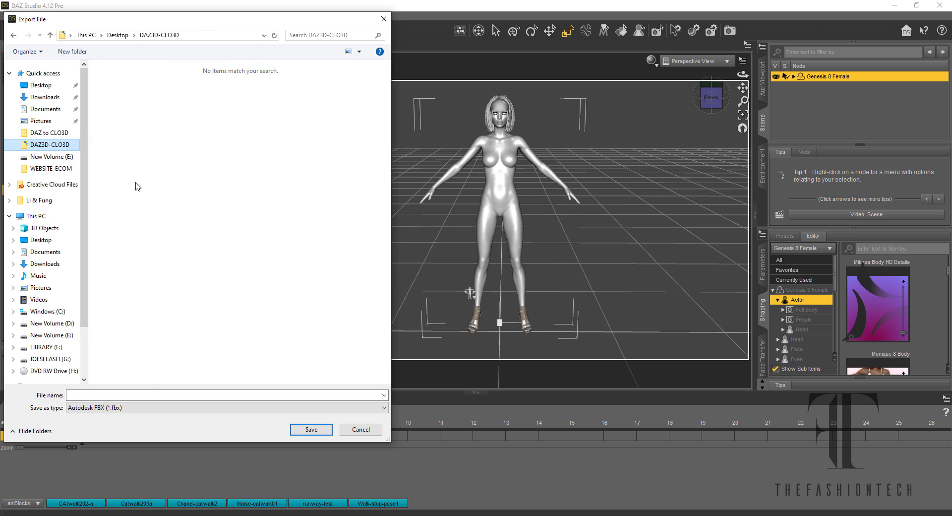
pyautogui.click(152, 395)
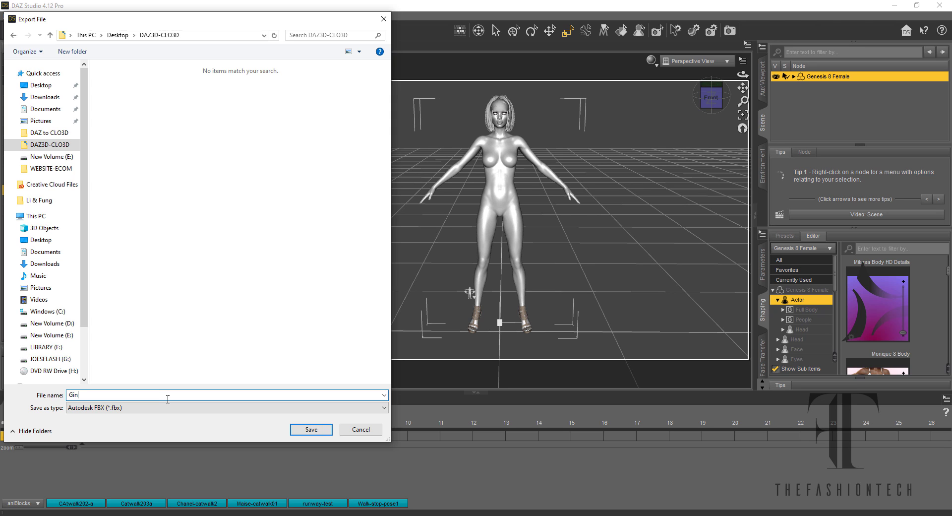
pyautogui.click(300, 430)
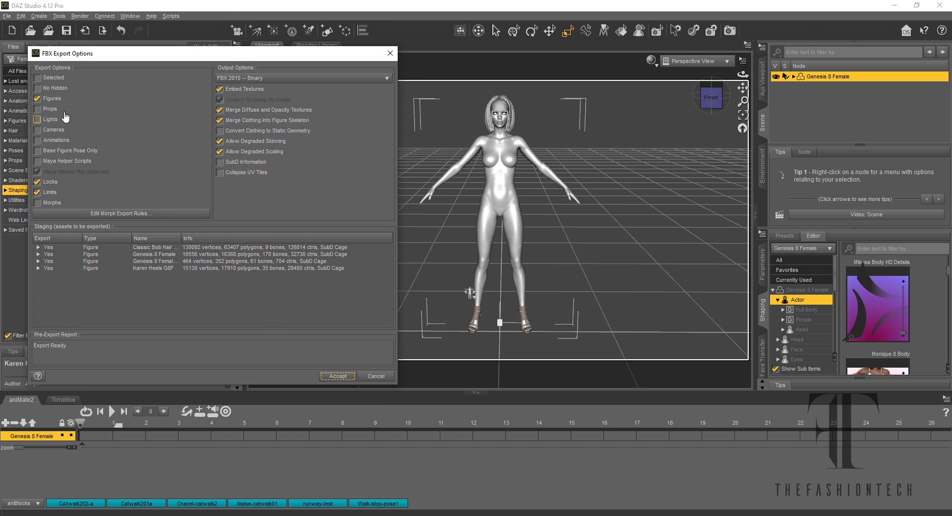
pyautogui.click(262, 90)
pyautogui.click(337, 376)
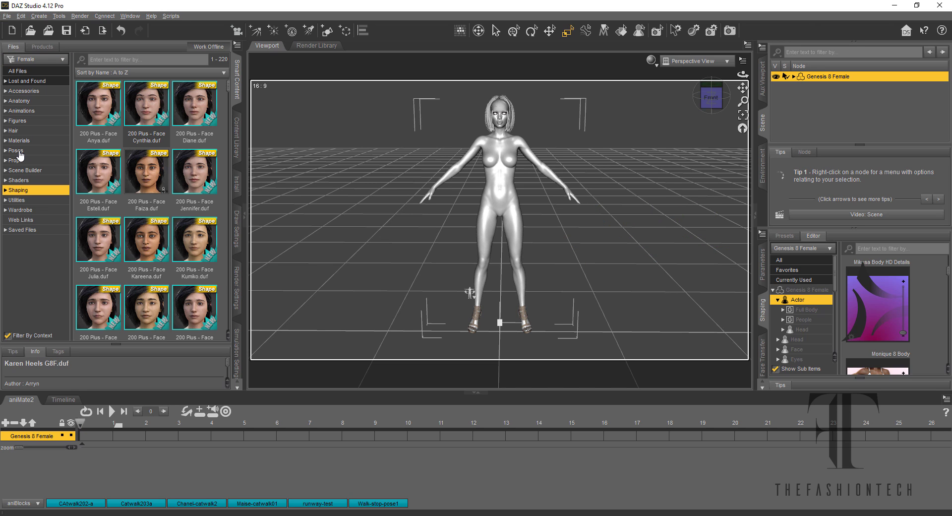
# - Start exporting the figure as a Wavefront Object file named Gina in the DAZ3D-CLO3D folder
pyautogui.click(7, 17)
pyautogui.click(31, 133)
pyautogui.click(192, 408)
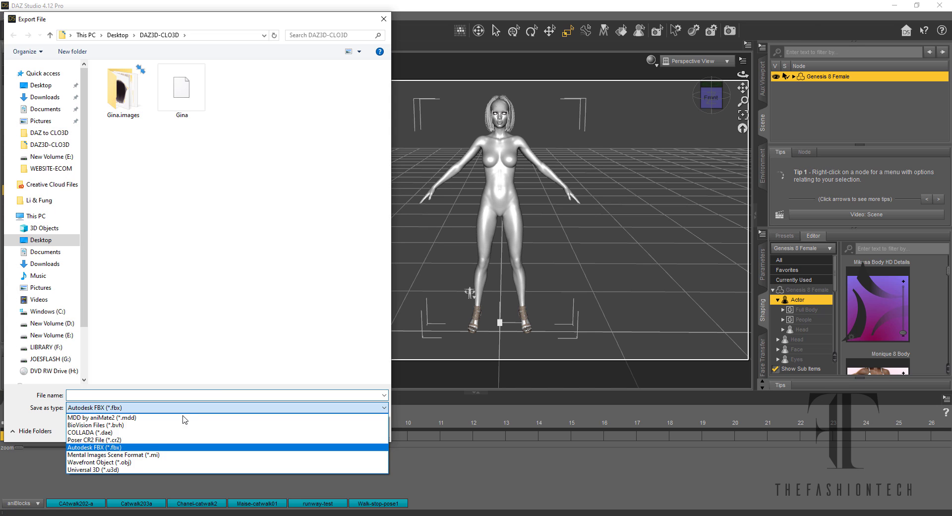
pyautogui.click(138, 462)
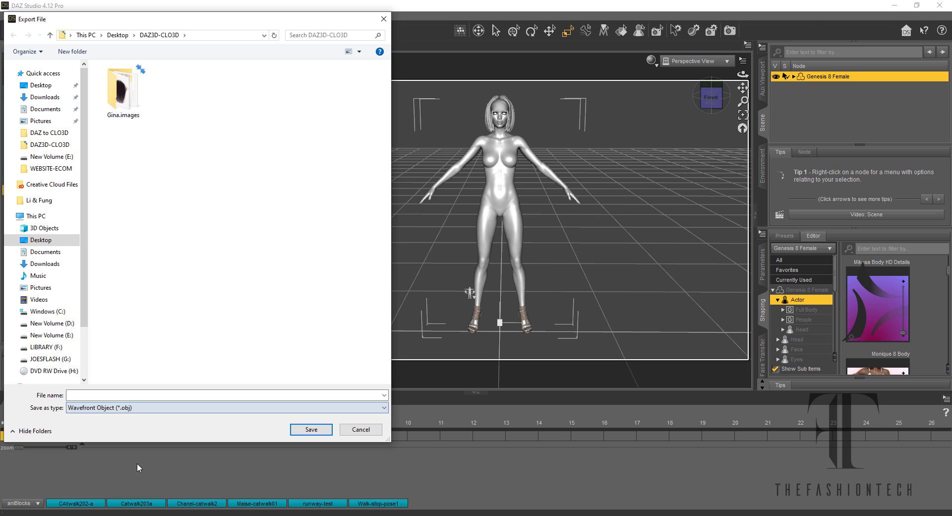
pyautogui.click(171, 396)
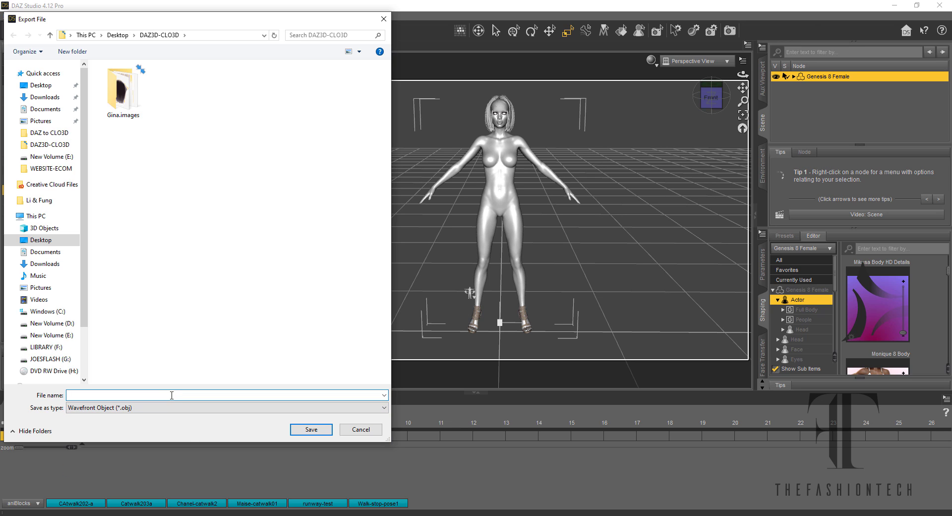
pyautogui.write('gina')
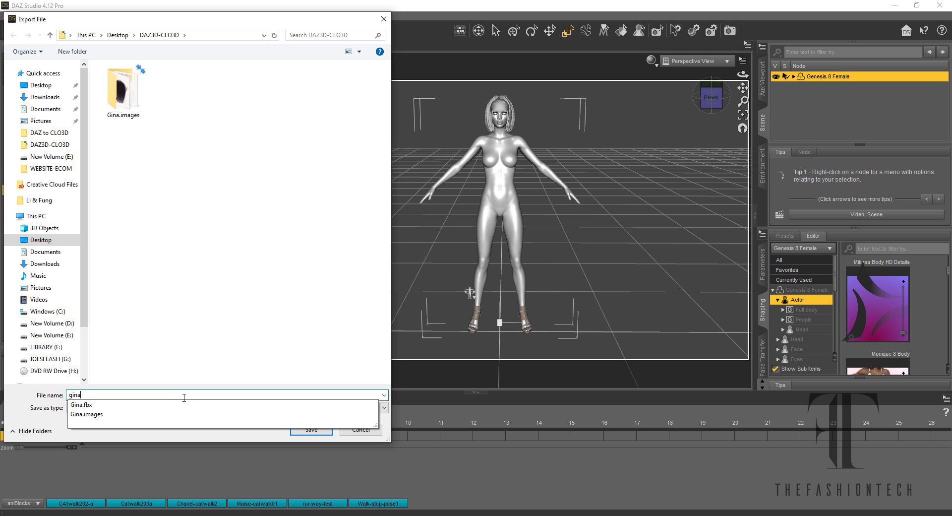
pyautogui.press('BackSpace')
pyautogui.press('BackSpace')
pyautogui.press('BackSpace')
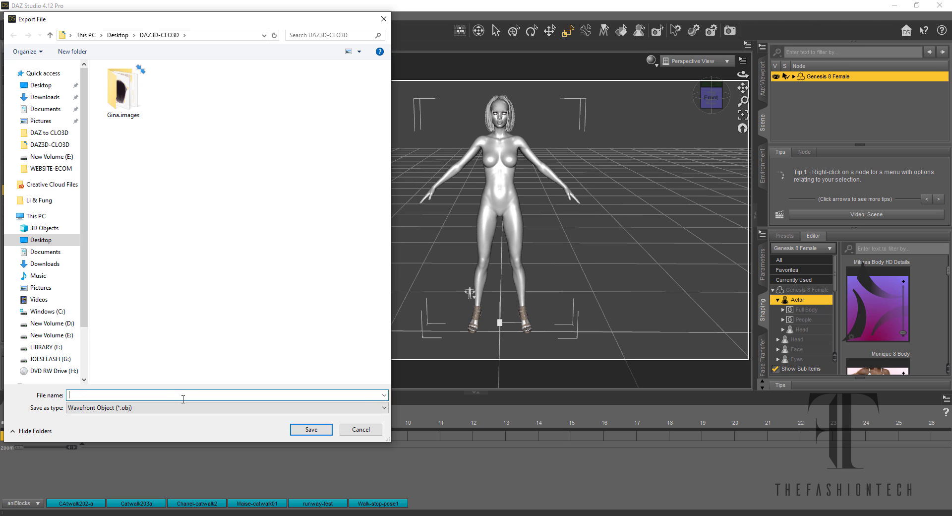
pyautogui.write('Gina')
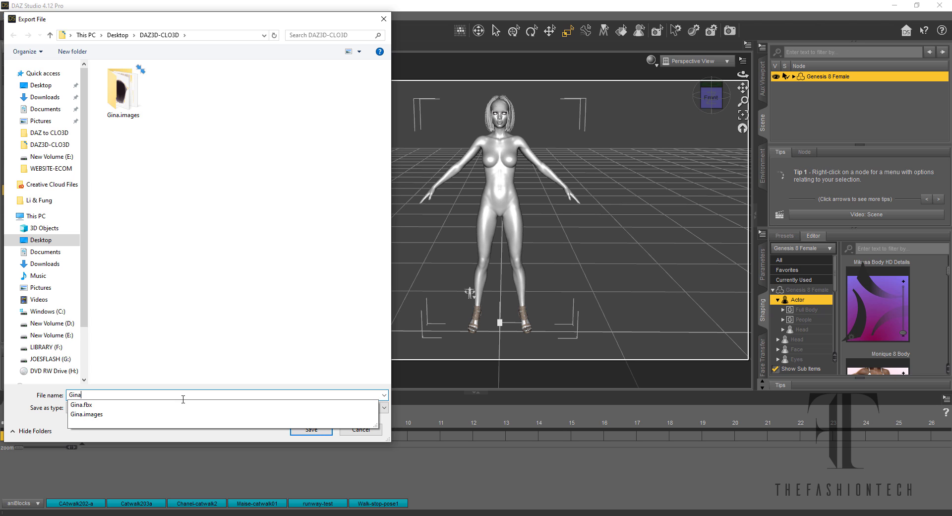
pyautogui.press('Return')
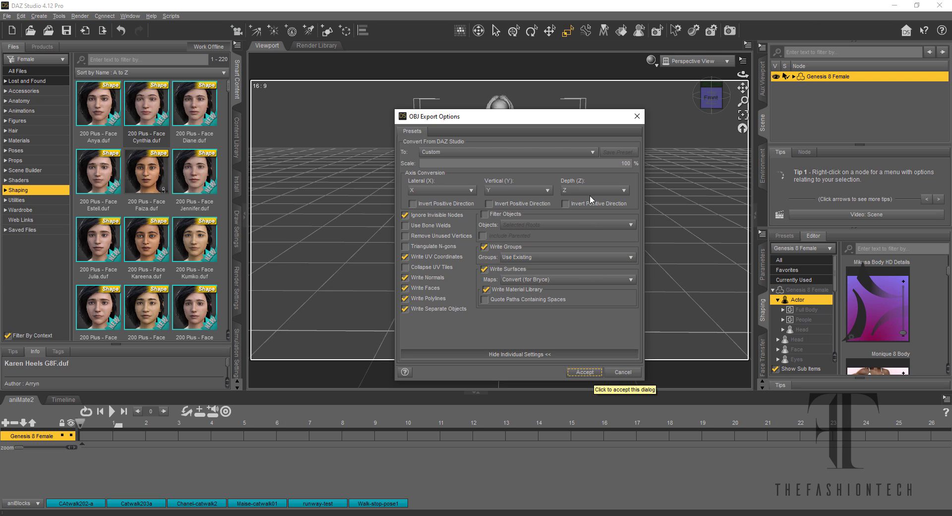
# - Export the OBJ file with the Custom conversion preset, 100% scale and X, Y, Z axes
pyautogui.click(593, 154)
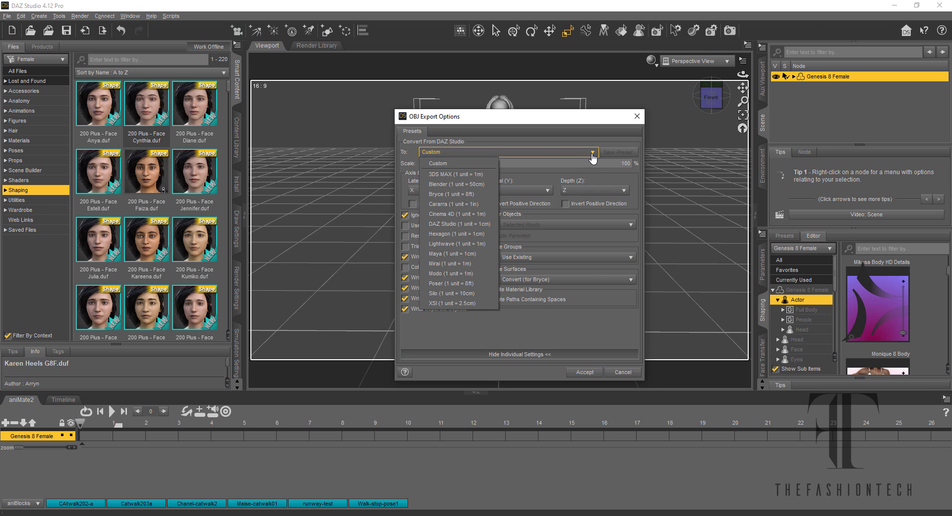
pyautogui.click(629, 177)
pyautogui.click(590, 373)
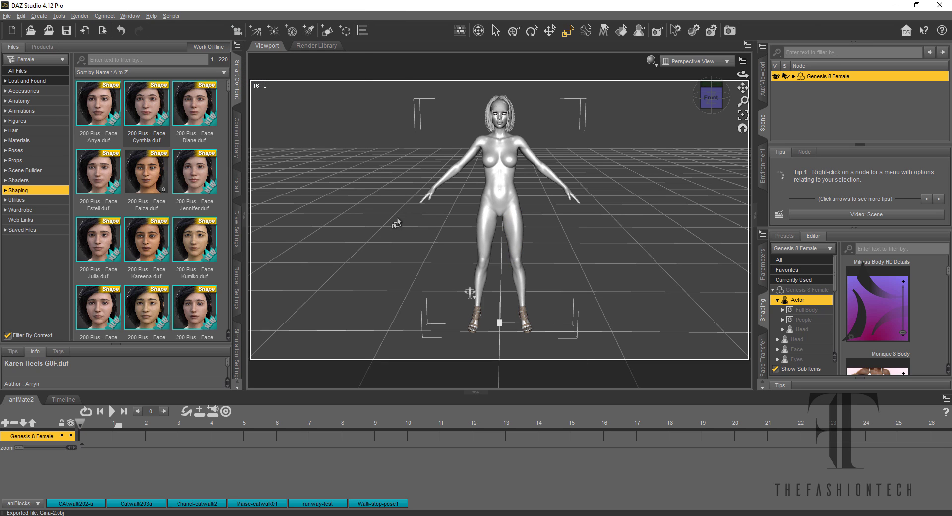
# - Apply the FEP Pose 059 Mirror Genesis 8 Female pose from the By Function poses to the figure
pyautogui.click(31, 254)
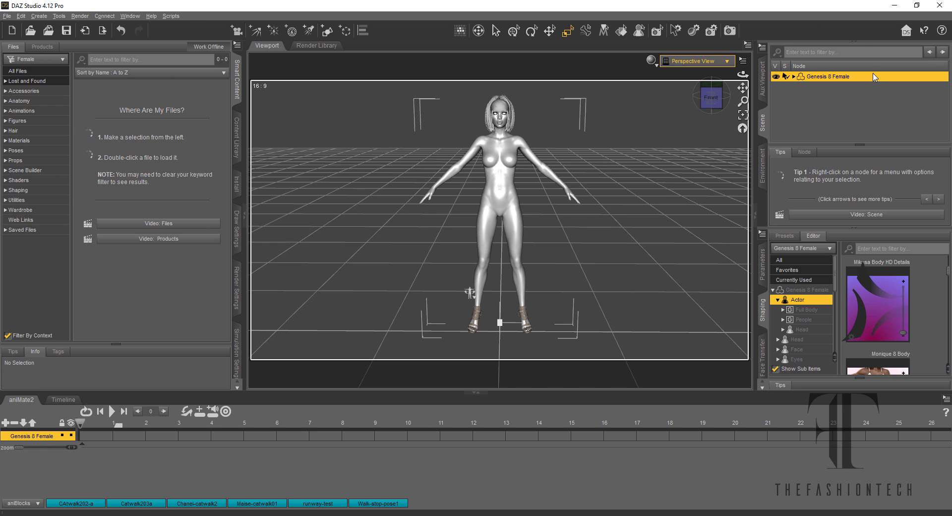
pyautogui.click(19, 151)
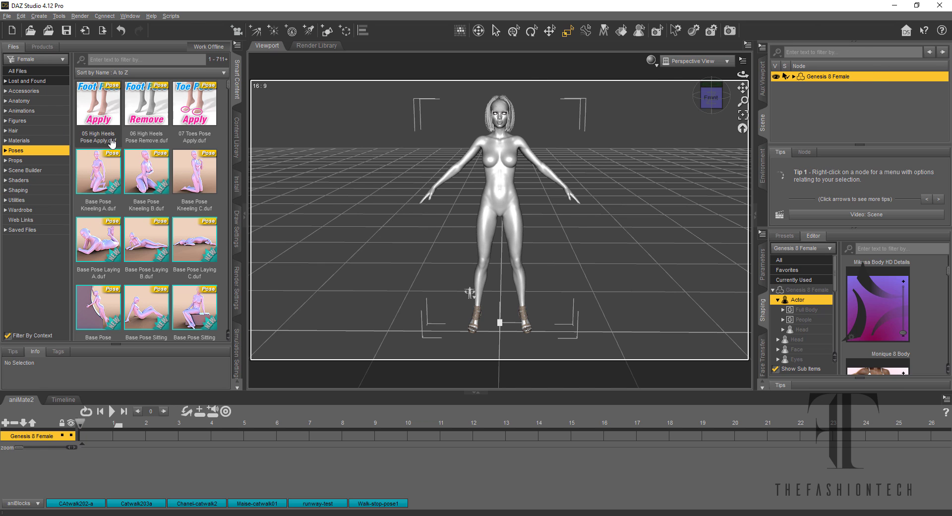
pyautogui.scroll(-10, 112, 144)
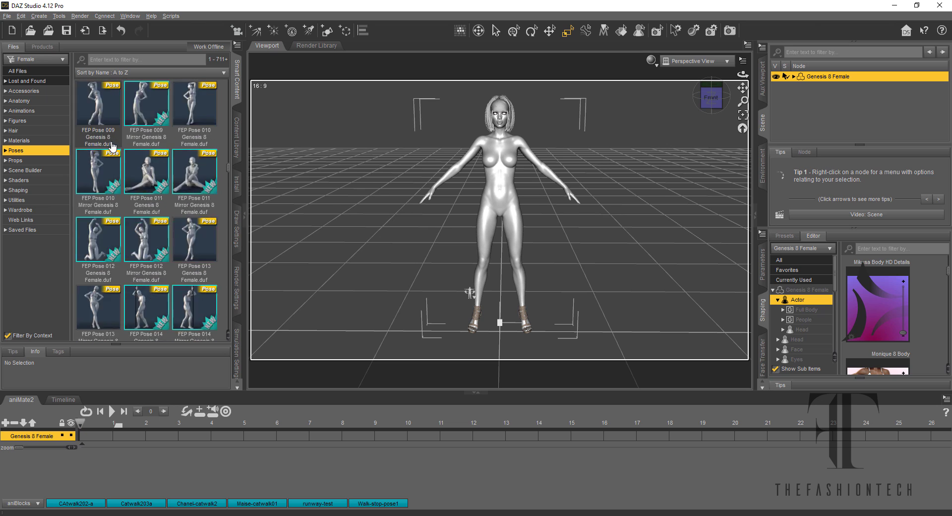
pyautogui.scroll(-20, 112, 145)
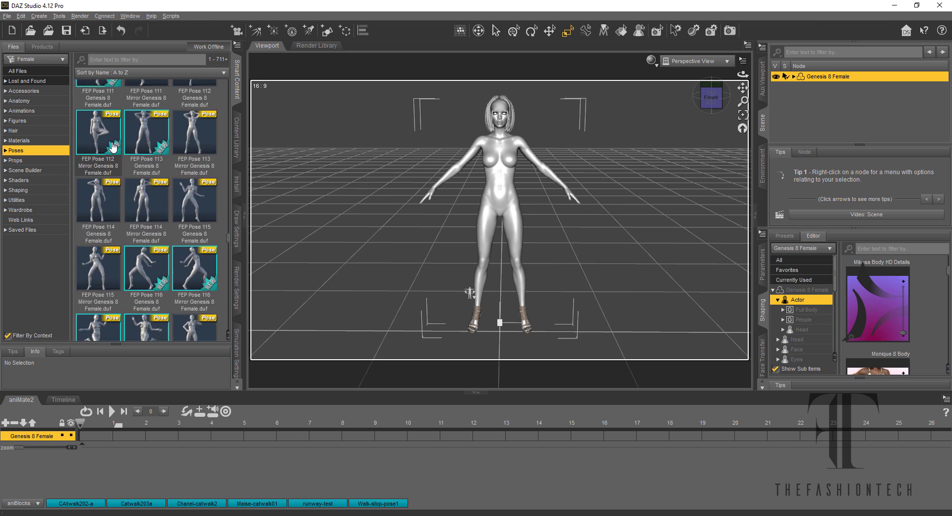
pyautogui.scroll(-20, 113, 146)
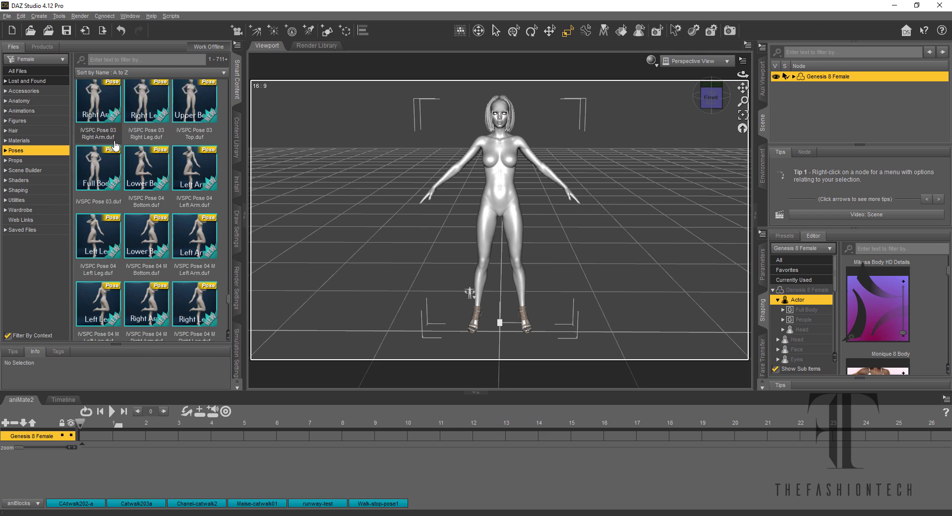
pyautogui.scroll(-3, 115, 144)
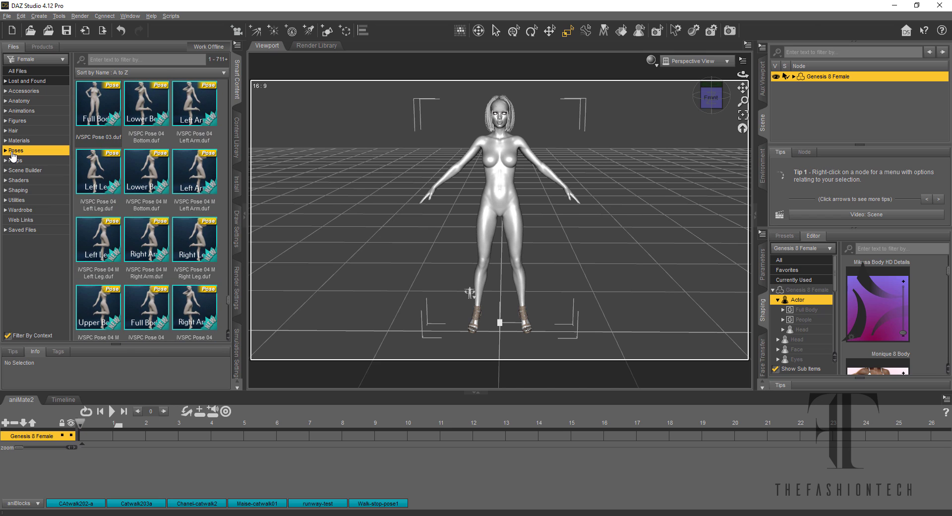
pyautogui.click(5, 150)
pyautogui.click(28, 160)
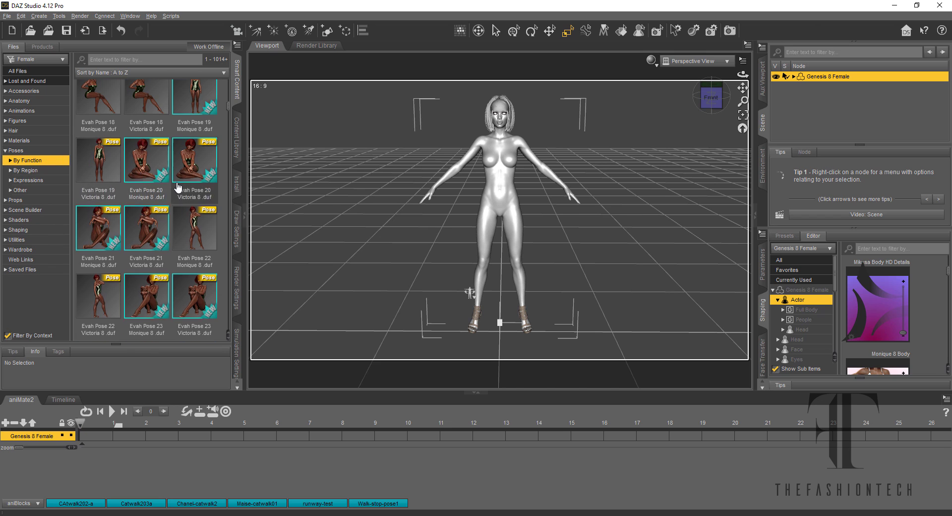
pyautogui.scroll(-10, 178, 187)
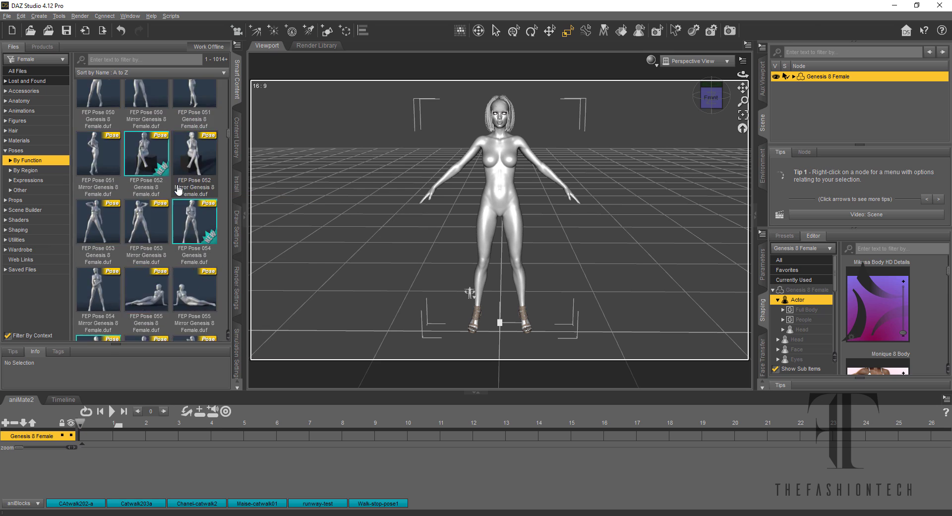
pyautogui.scroll(-4, 178, 188)
pyautogui.doubleClick(153, 233)
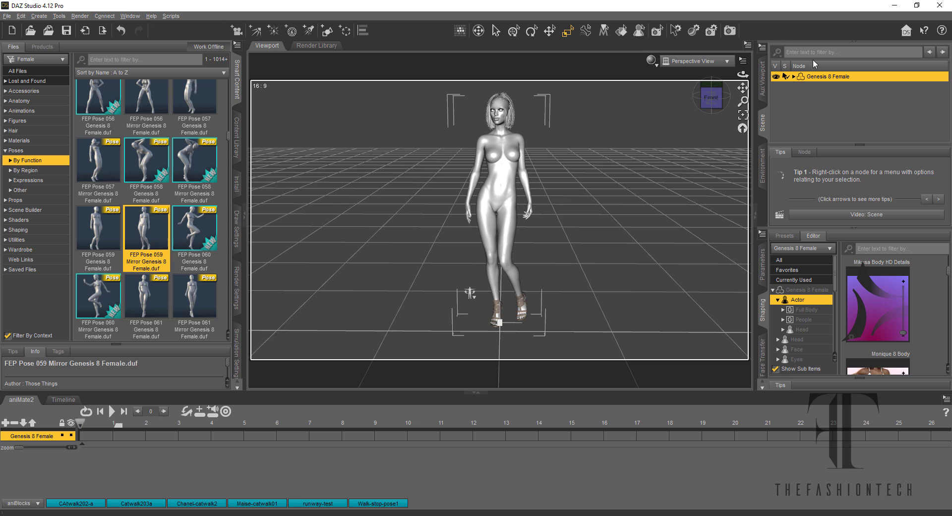
# - Drop the posed figure to the floor, checking it from the side and the front
pyautogui.click(698, 97)
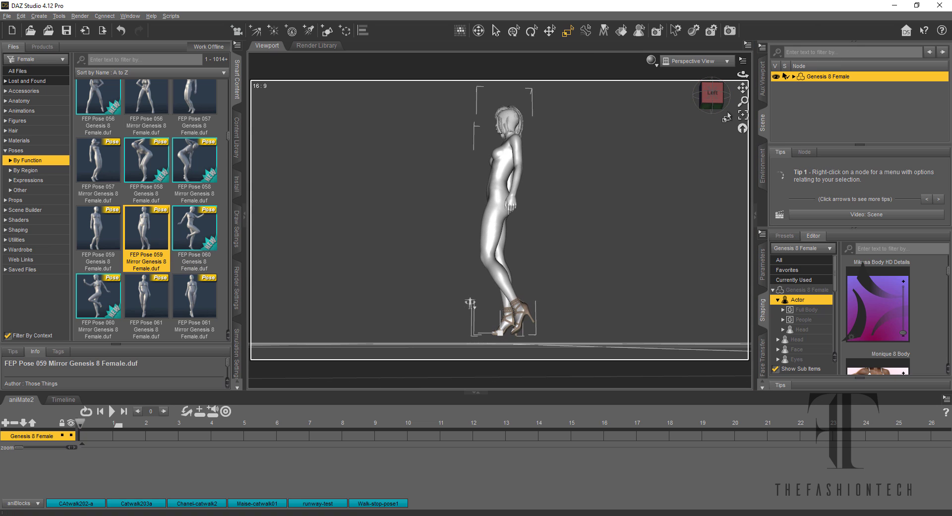
pyautogui.hotkey('ctrl', 'd')
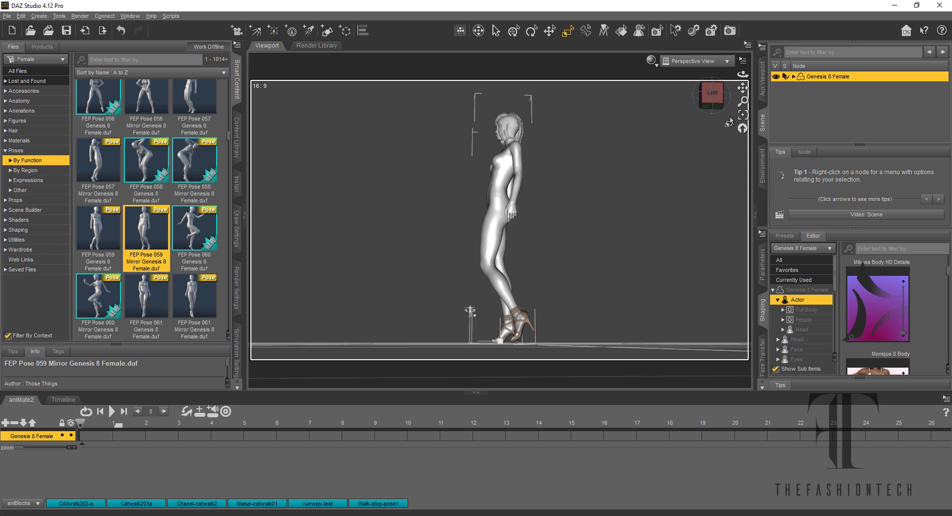
pyautogui.click(723, 102)
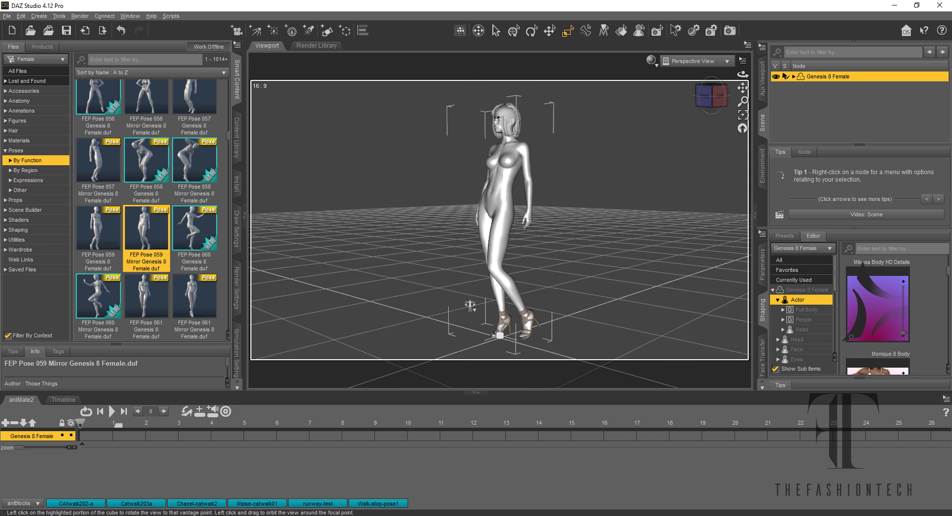
pyautogui.moveTo(723, 101); pyautogui.dragTo(732, 104)
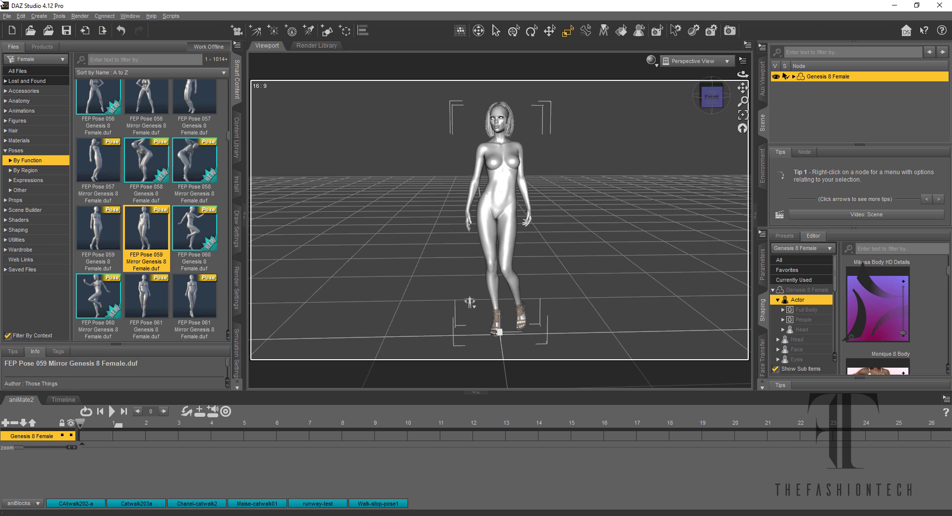
# - Export the posed figure as a Wavefront Object file named Gina-2-pose in the DAZ3D-CLO3D folder with the Custom preset
pyautogui.click(7, 16)
pyautogui.click(22, 133)
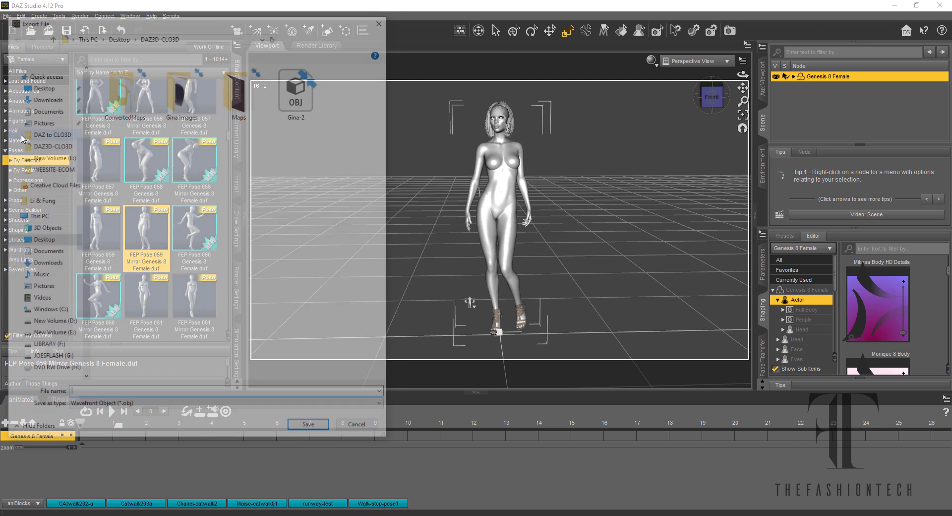
pyautogui.click(305, 102)
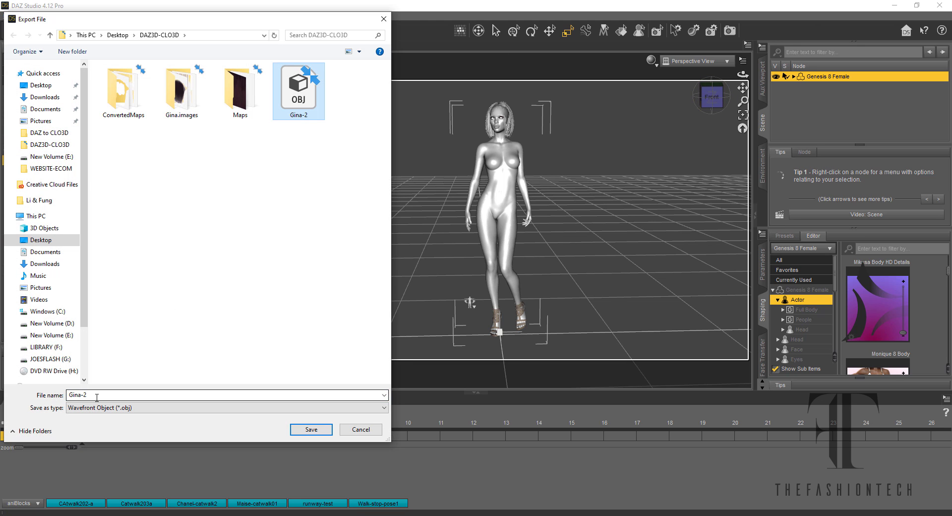
pyautogui.click(99, 395)
pyautogui.write('-pose')
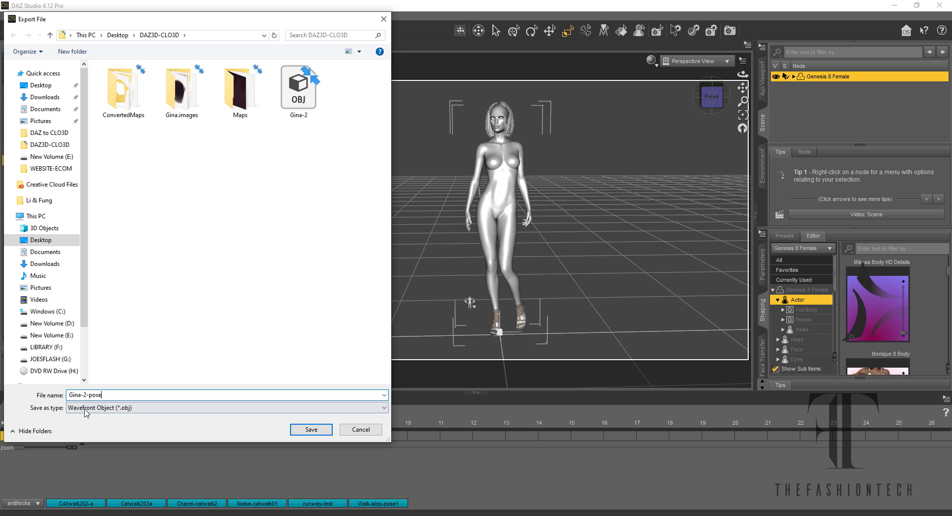
pyautogui.click(137, 413)
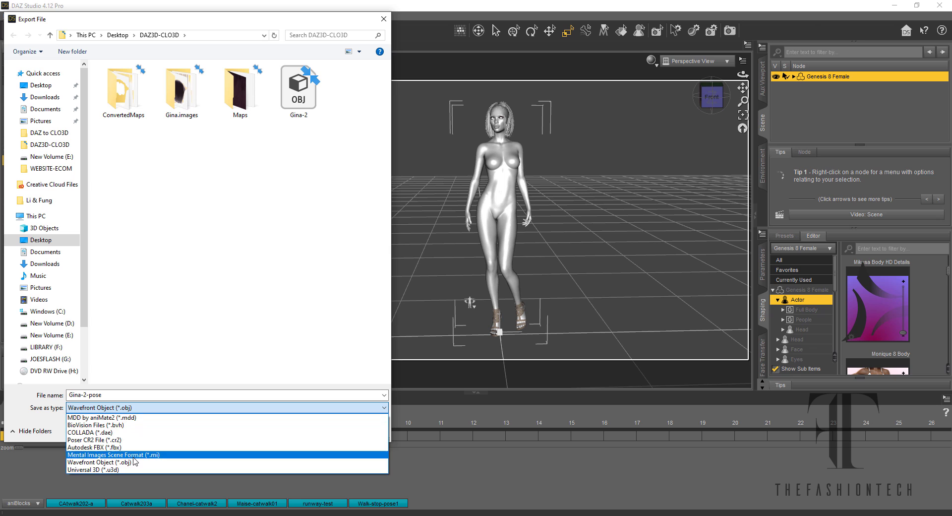
pyautogui.click(137, 419)
pyautogui.click(316, 432)
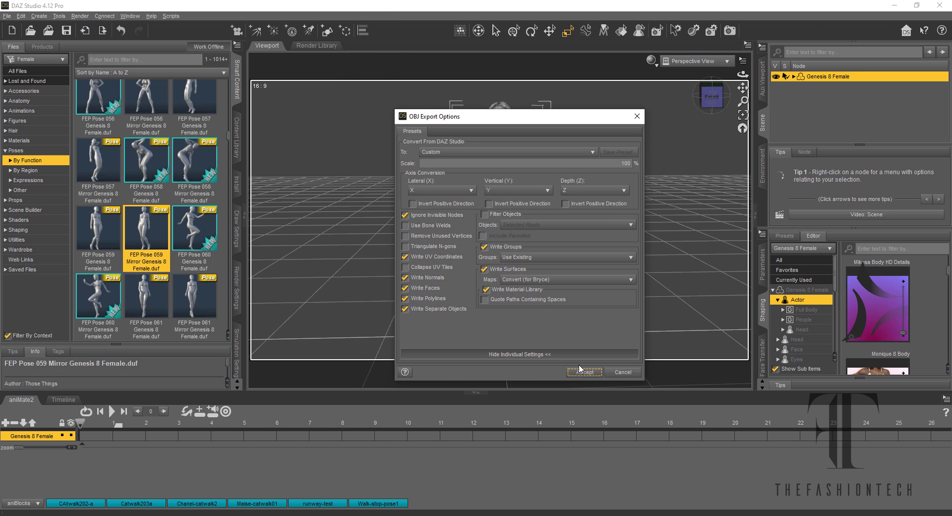
pyautogui.click(584, 372)
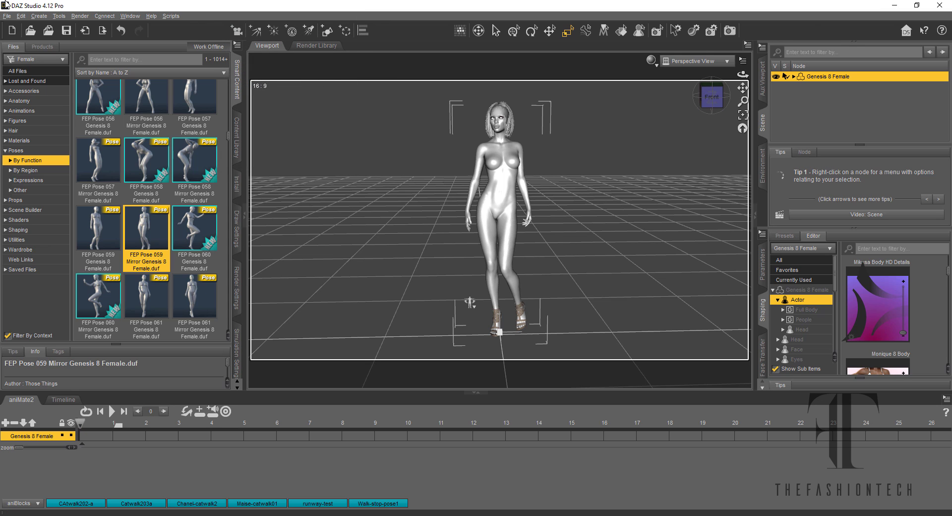
# - Export the posed figure as an Autodesk FBX file named Gina-pose in the DAZ3D-CLO3D folder, keeping the current export options
pyautogui.click(7, 16)
pyautogui.click(30, 133)
pyautogui.click(138, 408)
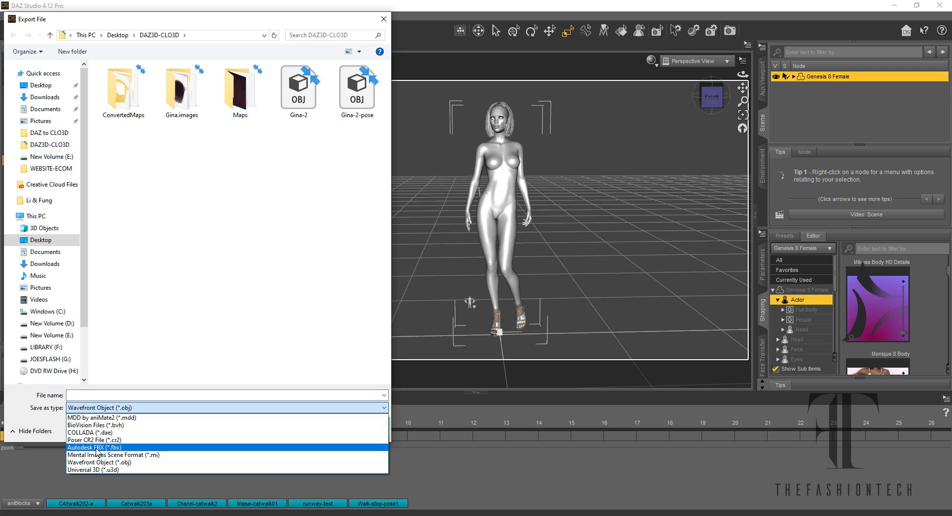
pyautogui.click(98, 448)
pyautogui.click(297, 87)
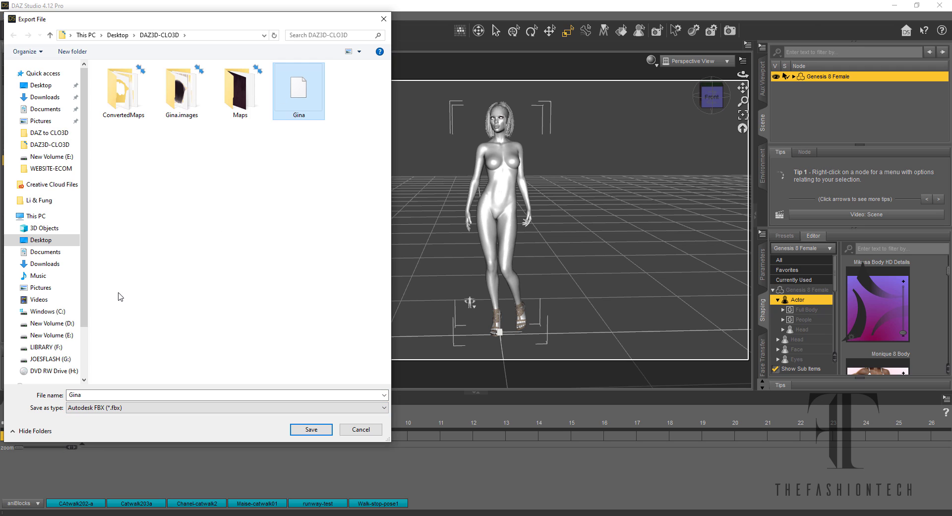
pyautogui.doubleClick(89, 395)
pyautogui.click(90, 395)
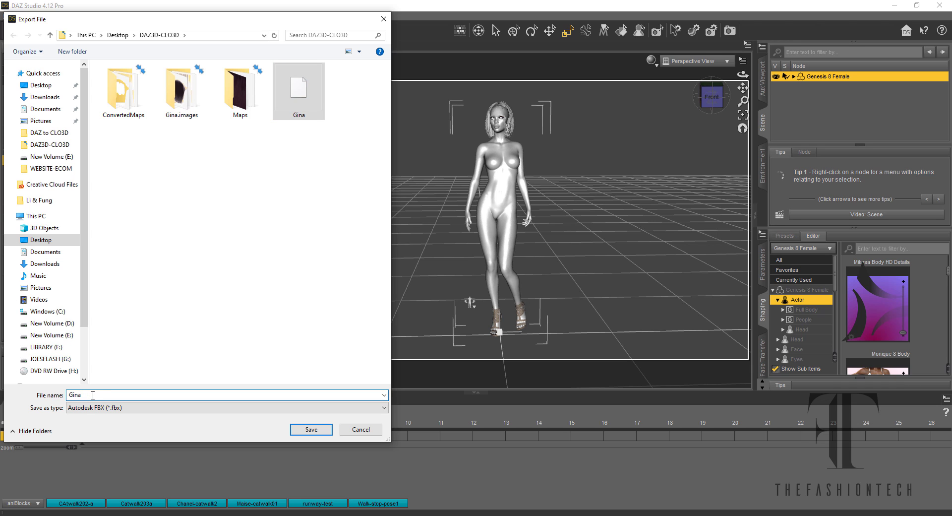
pyautogui.write('-p')
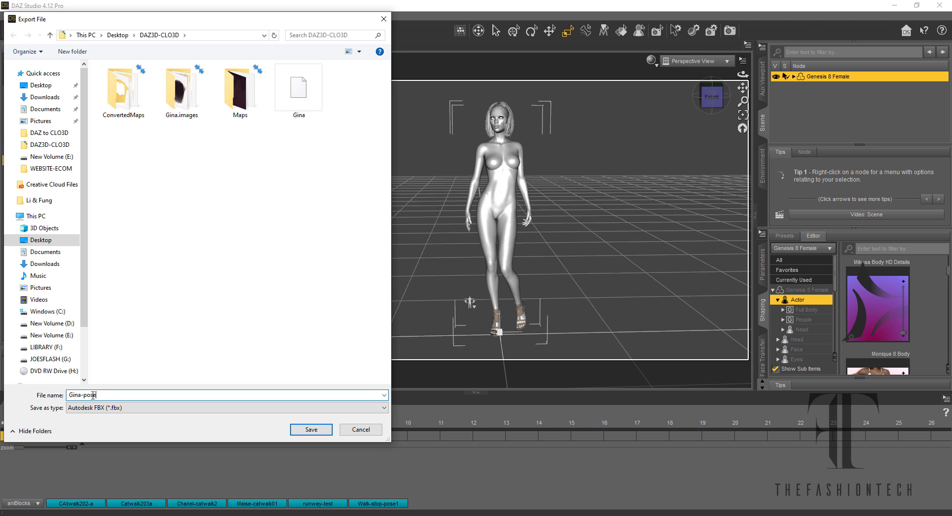
pyautogui.write('ose')
pyautogui.press('Return')
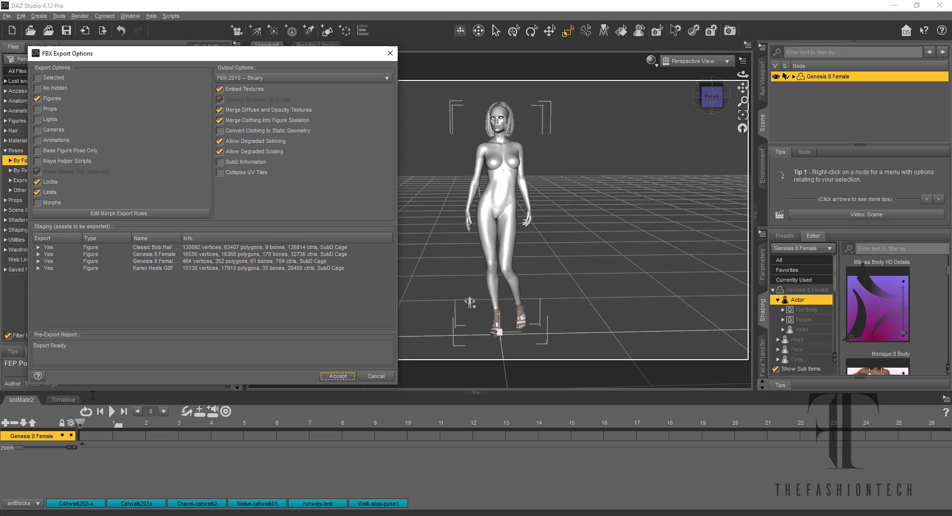
pyautogui.press('Return')
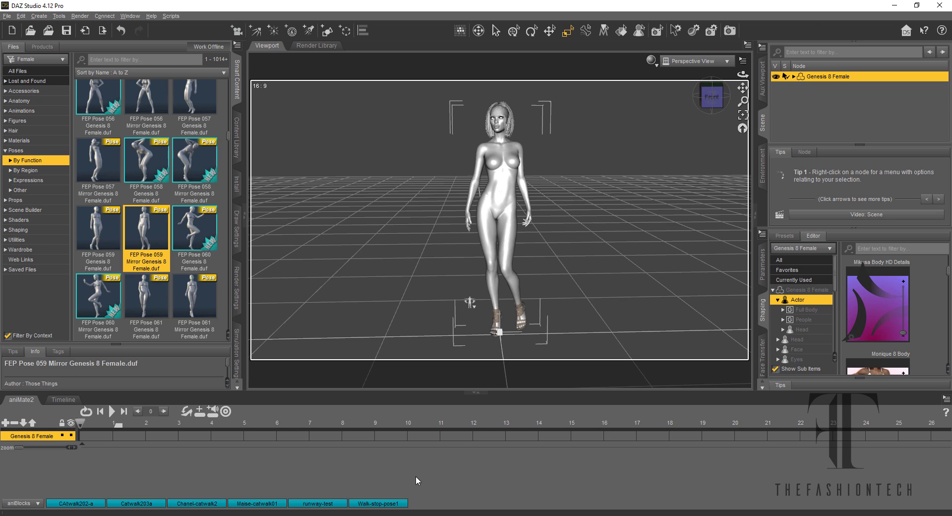
# - Undo the floor drop and the applied pose, and view the figure from the front
pyautogui.click(121, 31)
pyautogui.click(121, 30)
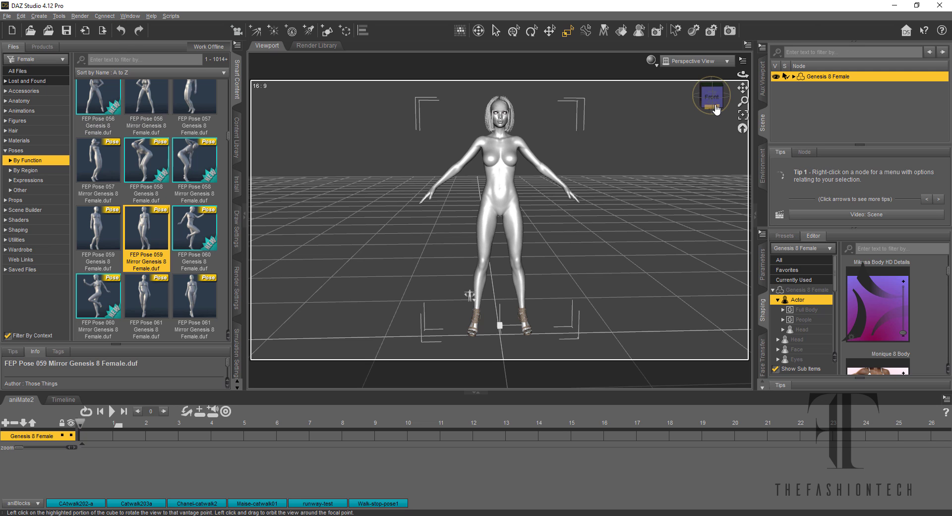
pyautogui.click(714, 96)
pyautogui.click(702, 96)
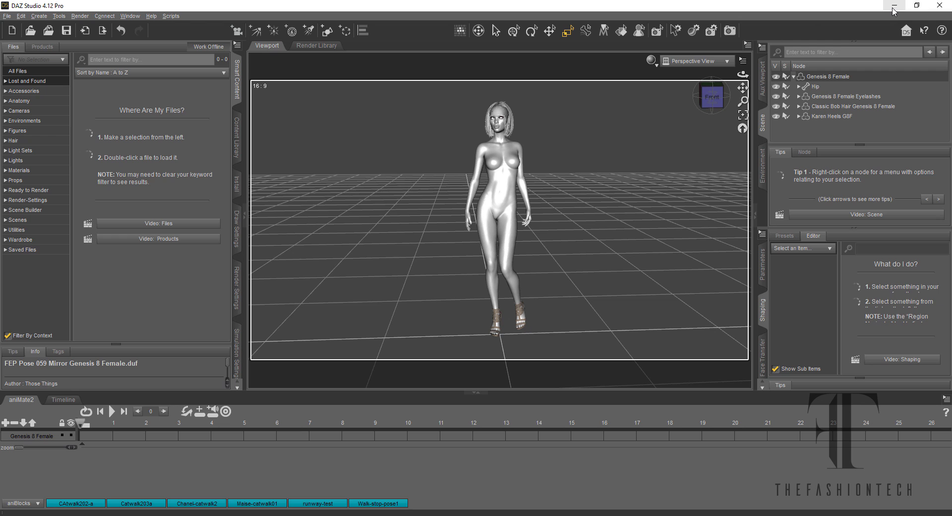
# - Switch to CLO3D and import the Gina FBX file from the DAZ3D-CLO3D folder at the cm (DAZ Studio) scale
pyautogui.click(894, 6)
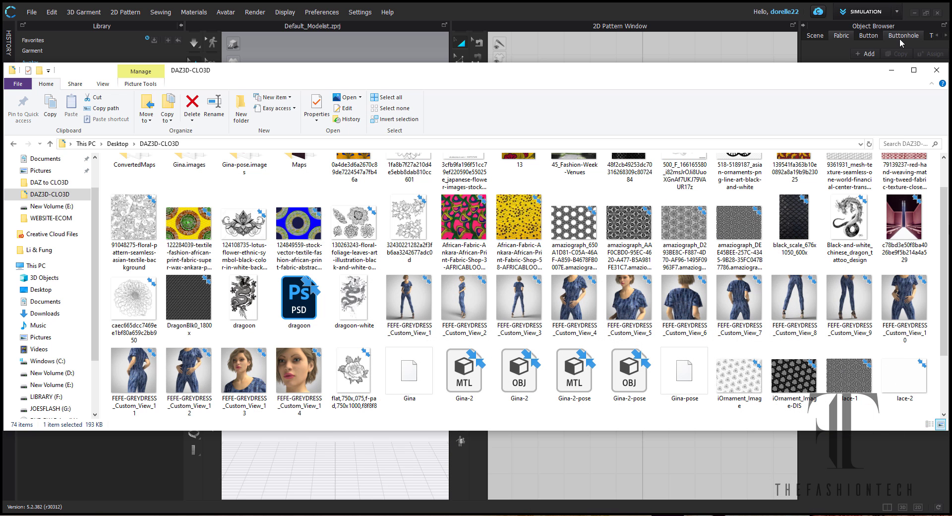
pyautogui.click(933, 69)
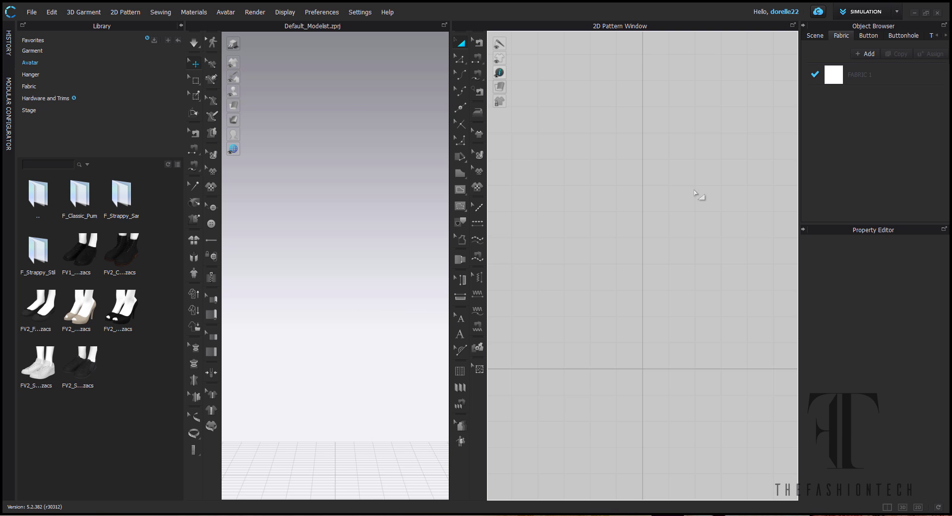
pyautogui.click(31, 12)
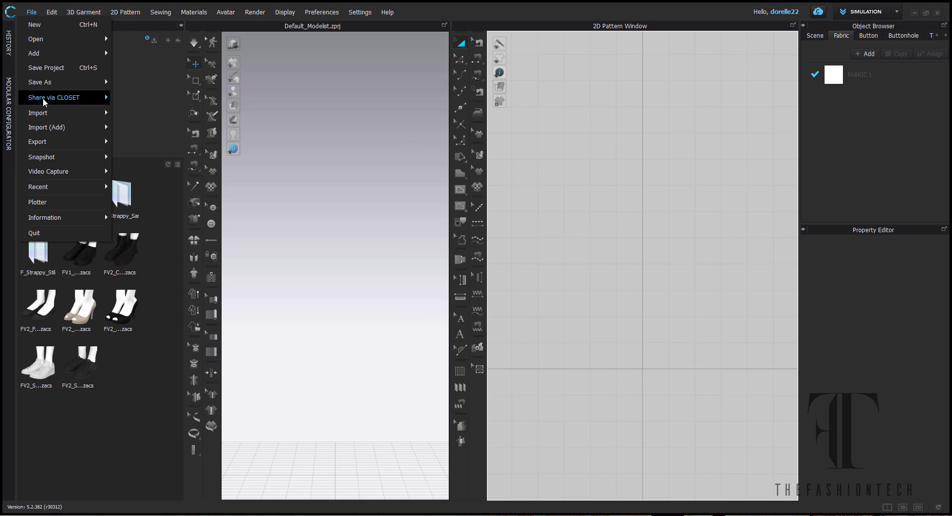
pyautogui.moveTo(45, 113)
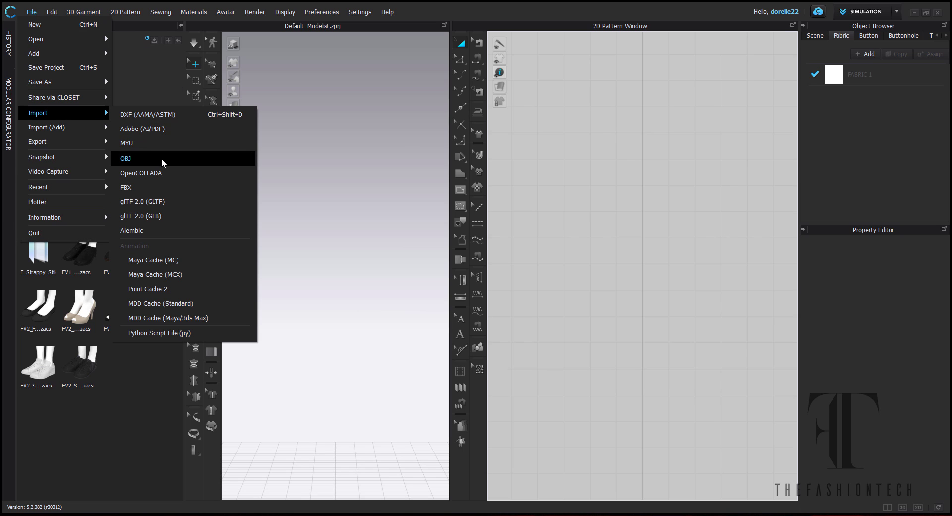
pyautogui.click(165, 187)
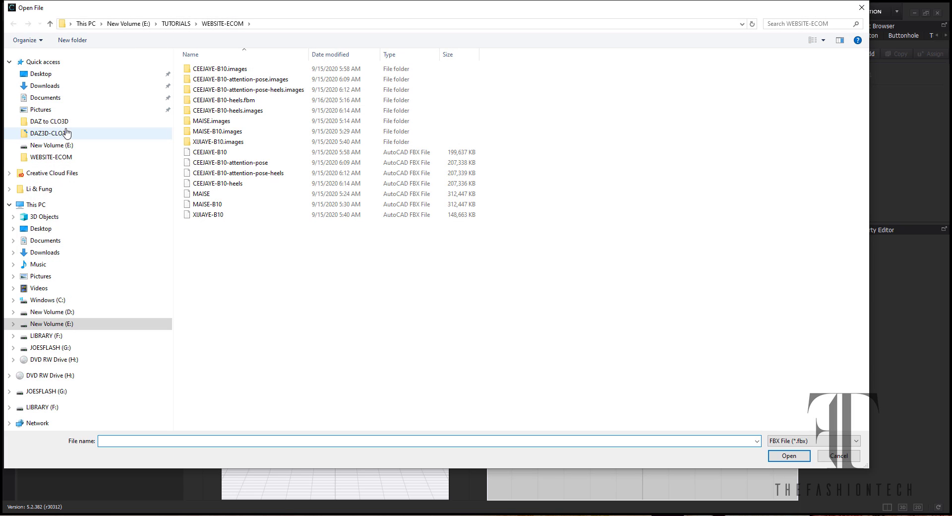
pyautogui.click(67, 133)
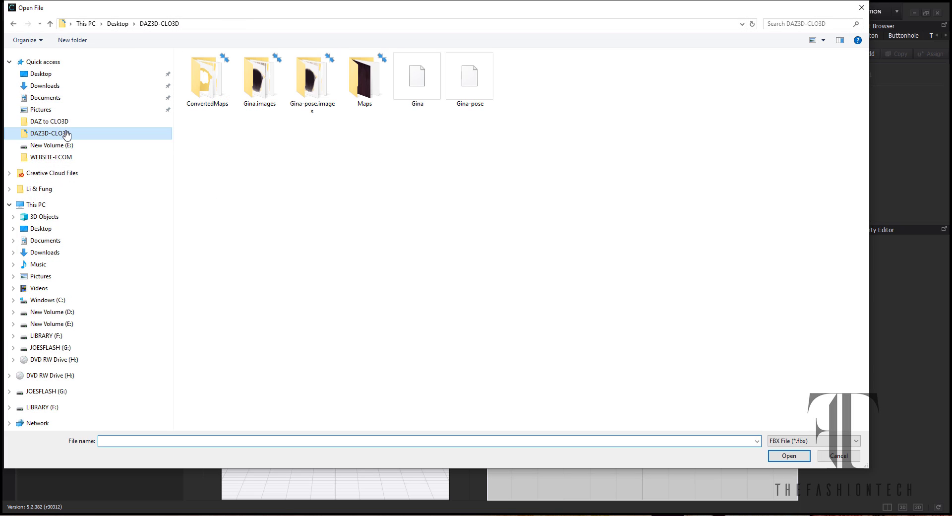
pyautogui.doubleClick(425, 96)
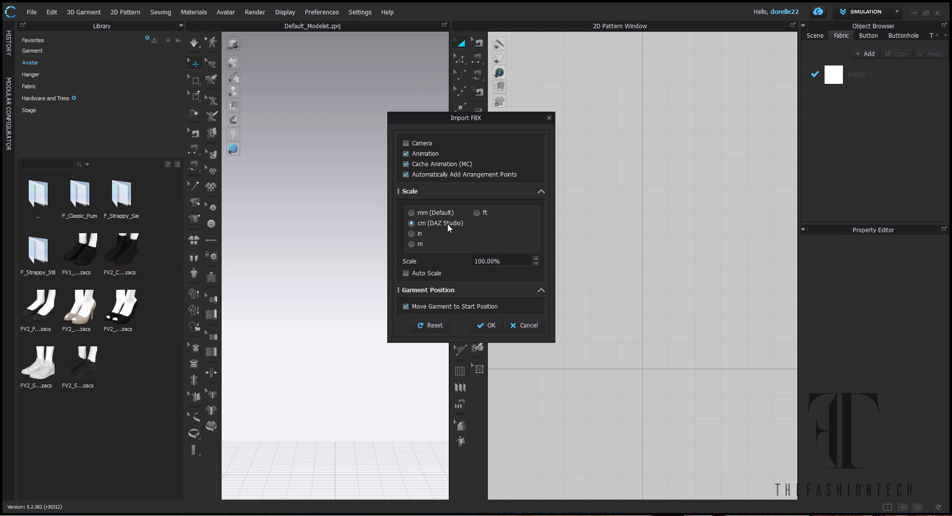
pyautogui.click(480, 326)
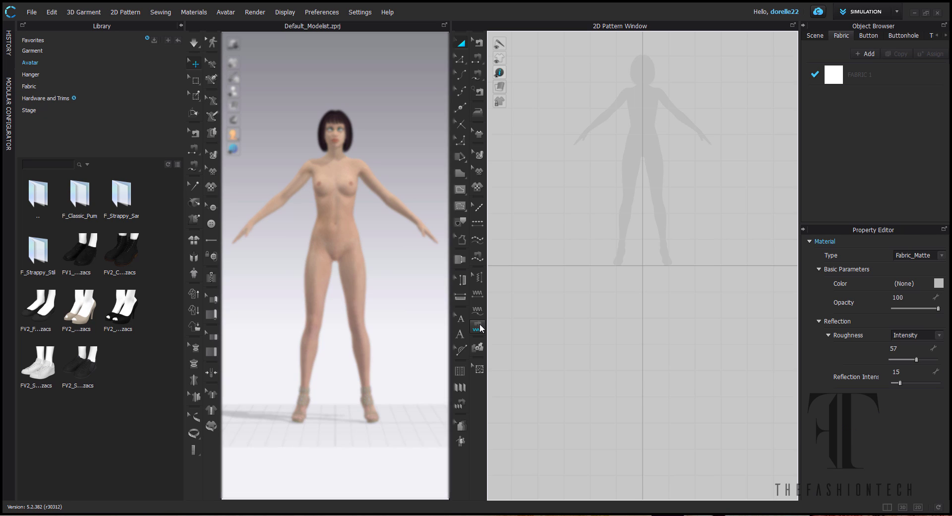
# - Widen the 3D window and frame the imported avatar's face in close-up
pyautogui.scroll(3, 398, 259)
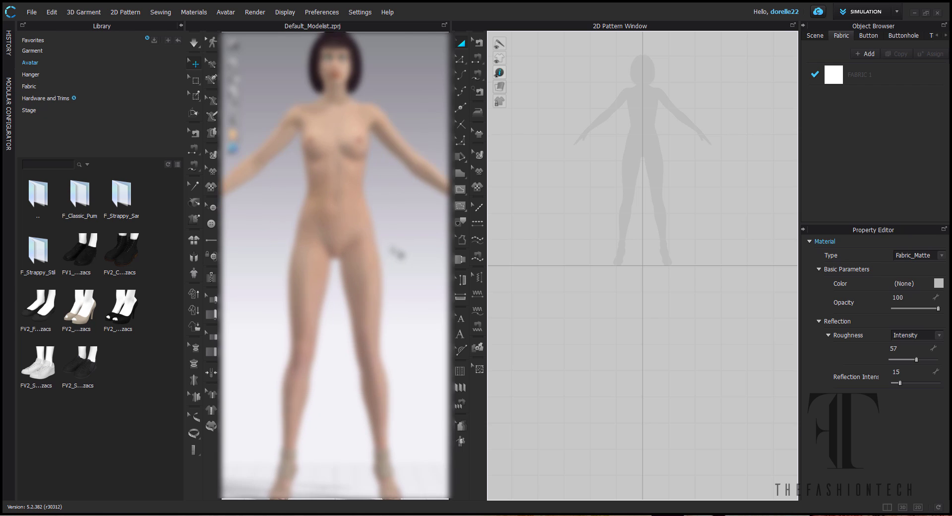
pyautogui.scroll(-3, 392, 238)
pyautogui.scroll(5, 402, 236)
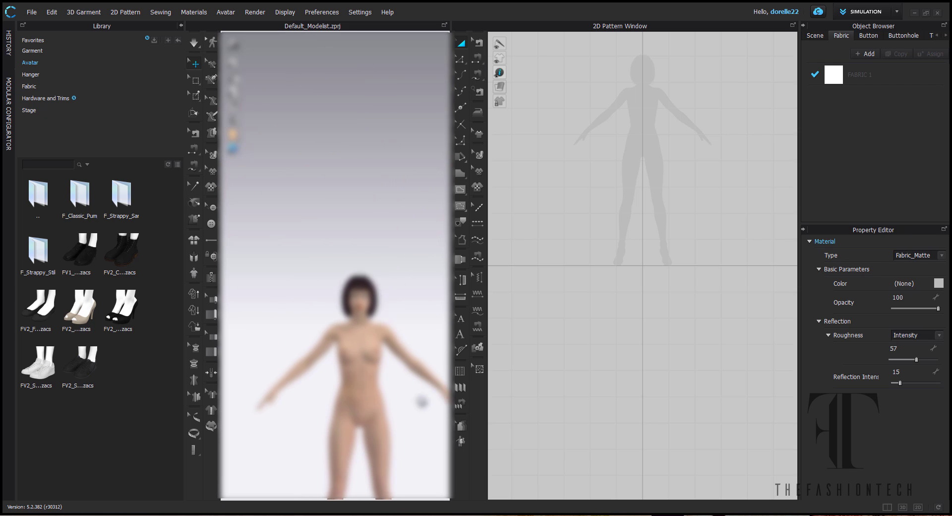
pyautogui.scroll(6, 362, 261)
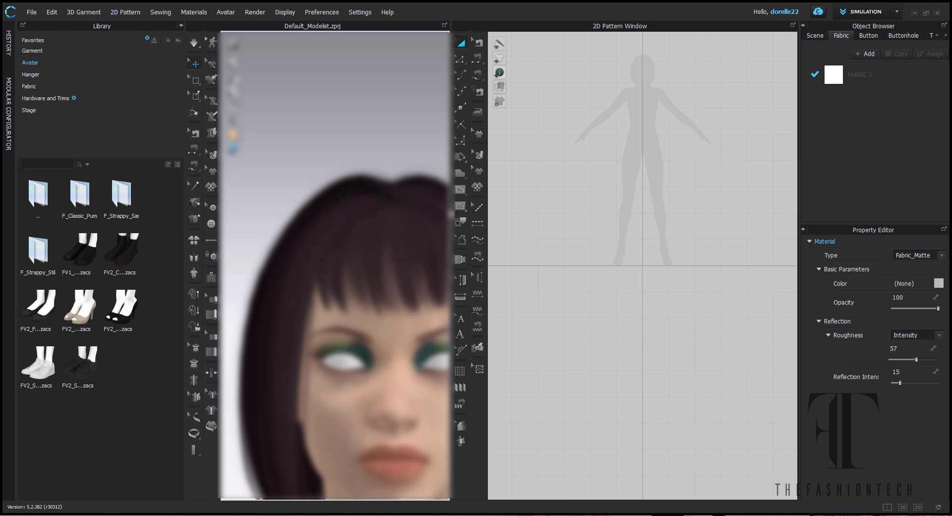
pyautogui.moveTo(450, 213); pyautogui.dragTo(677, 212)
pyautogui.scroll(2, 594, 227)
pyautogui.moveTo(594, 226); pyautogui.dragTo(445, 88, button='middle')
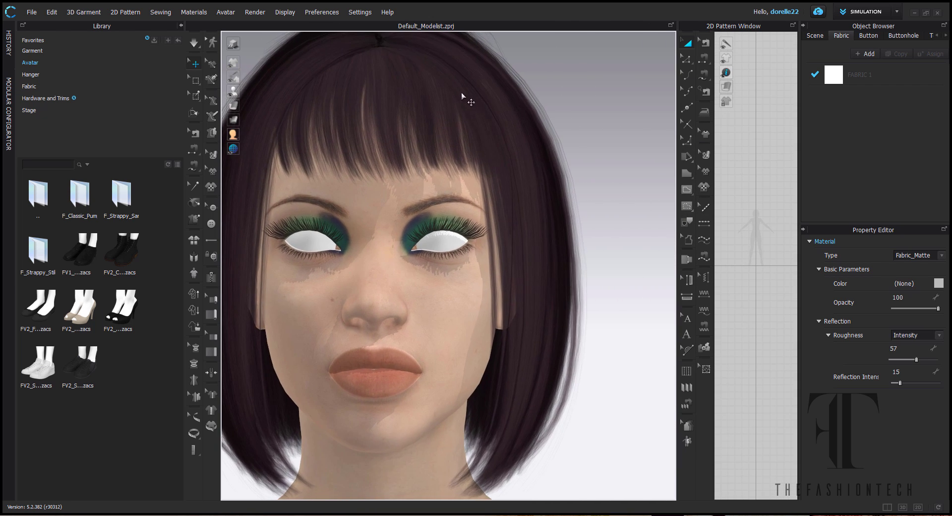
# - Lower the opacity of the white surfaces covering the irises and eyeballs, setting the eyeball covering to 5
pyautogui.click(436, 240)
pyautogui.rightClick(437, 240)
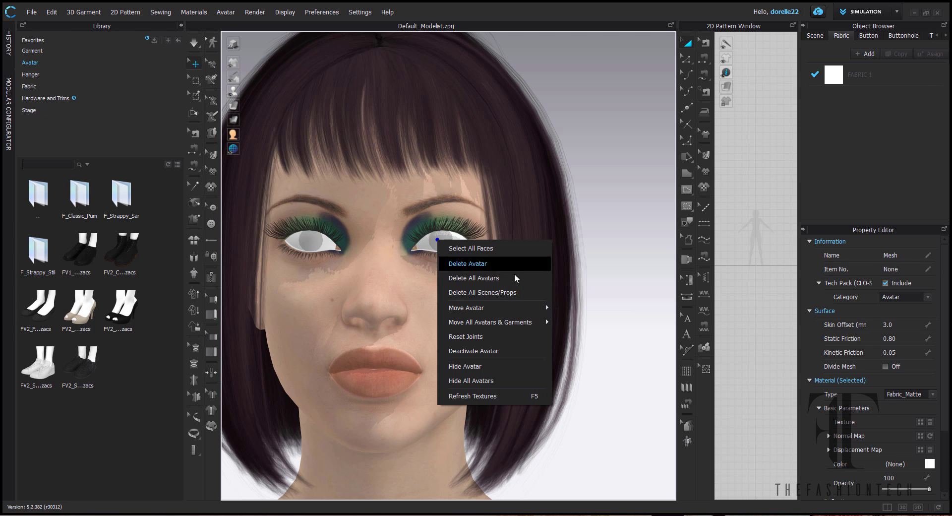
pyautogui.moveTo(521, 306)
pyautogui.click(598, 218)
pyautogui.click(443, 244)
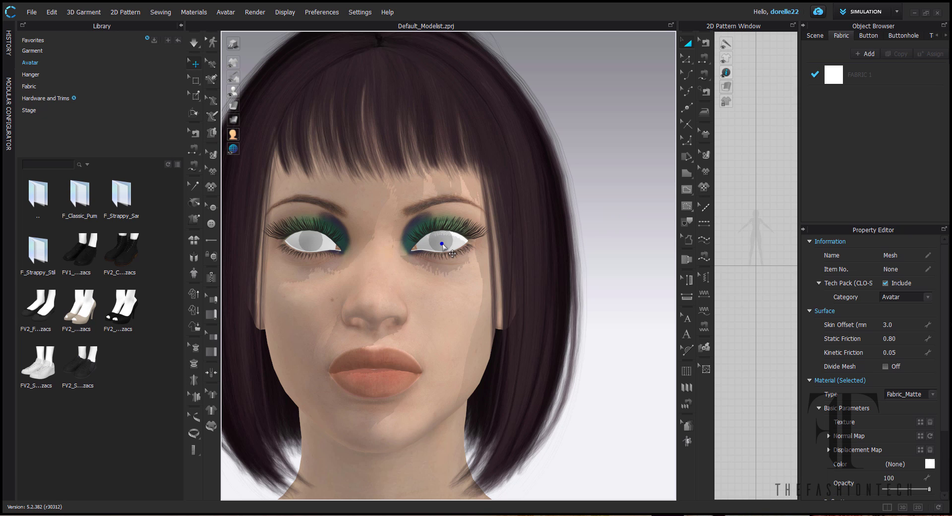
pyautogui.moveTo(929, 489); pyautogui.dragTo(872, 494)
pyautogui.click(460, 243)
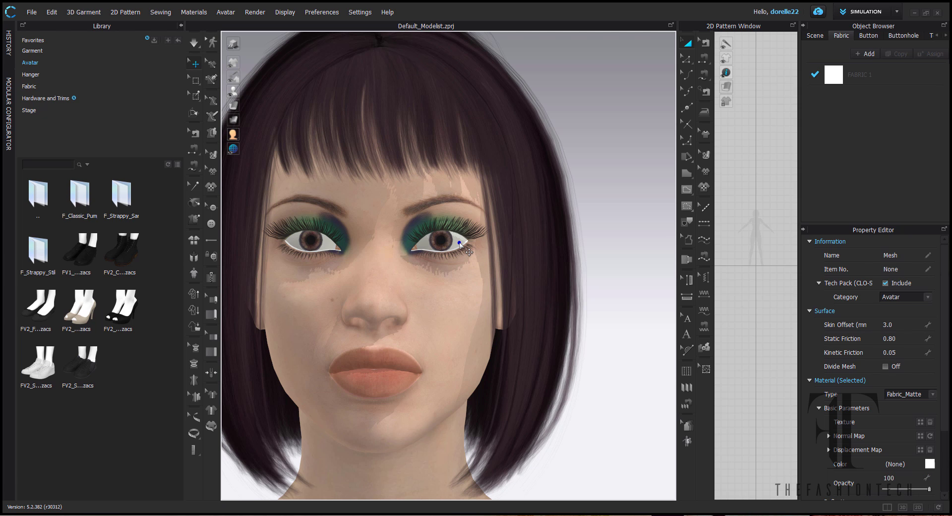
pyautogui.moveTo(929, 490); pyautogui.dragTo(888, 498)
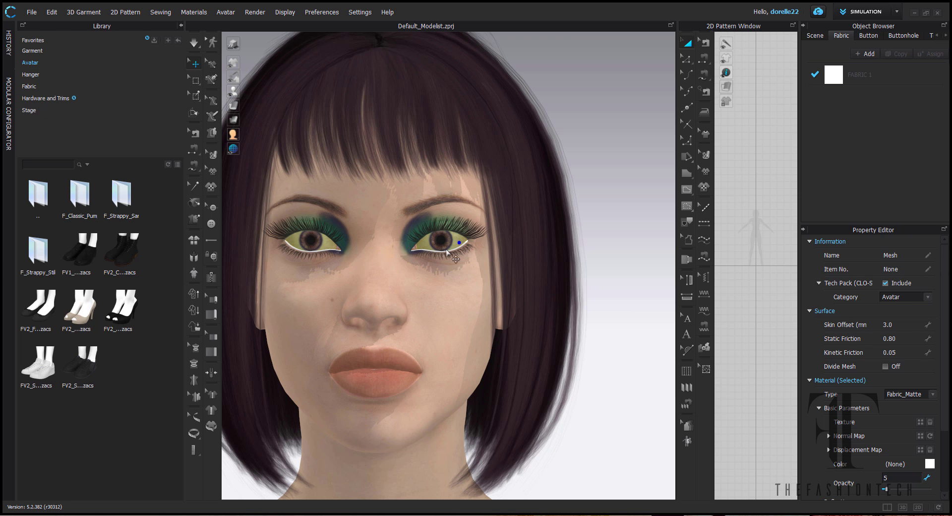
# - Set the white strip along the lower eyelids to the Glass (Render Only) material type with an opacity of 16
pyautogui.scroll(5, 462, 253)
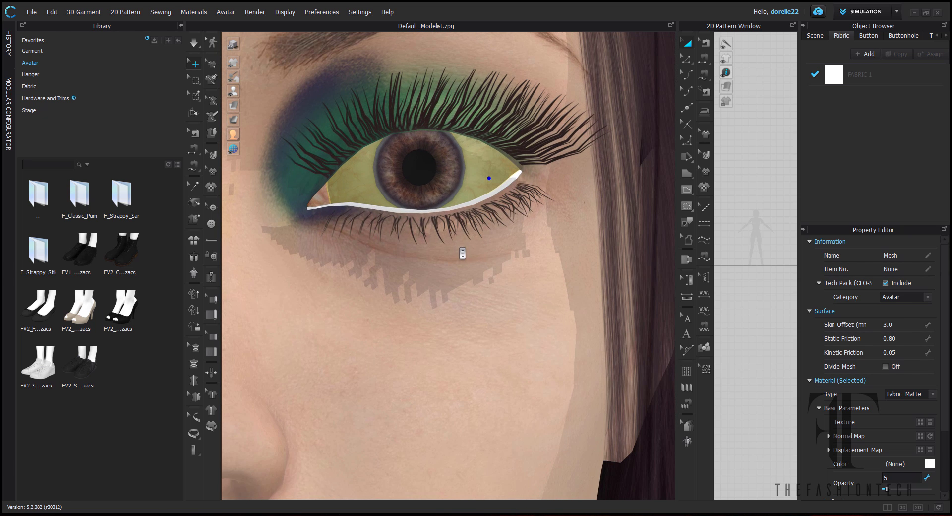
pyautogui.click(460, 198)
pyautogui.click(507, 247)
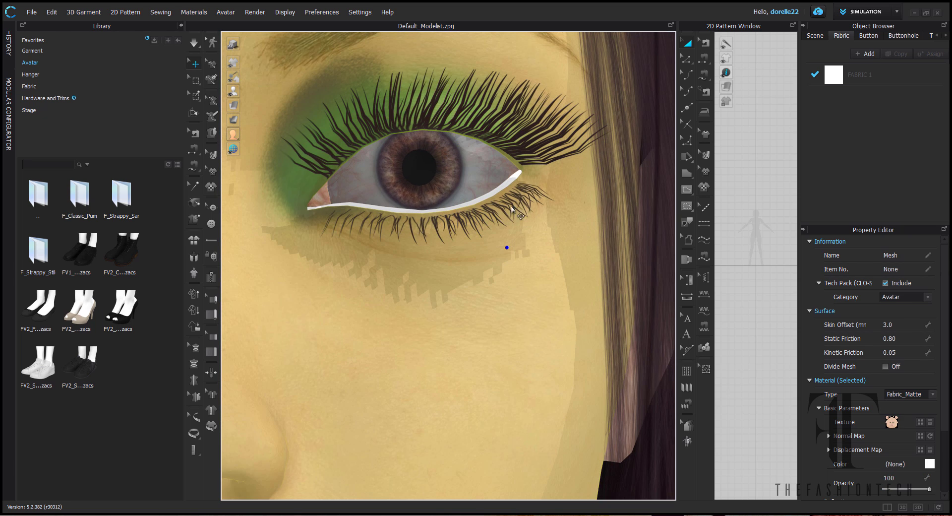
pyautogui.click(508, 181)
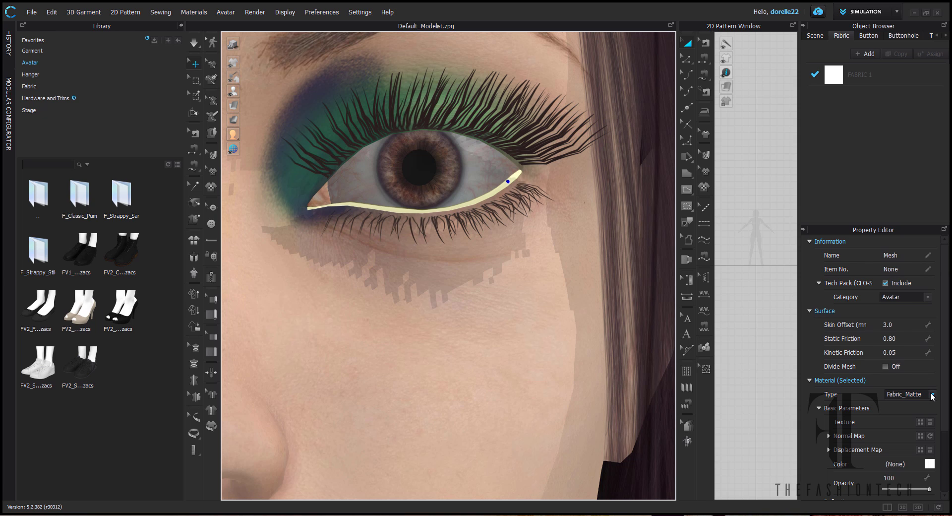
pyautogui.click(932, 395)
pyautogui.click(901, 454)
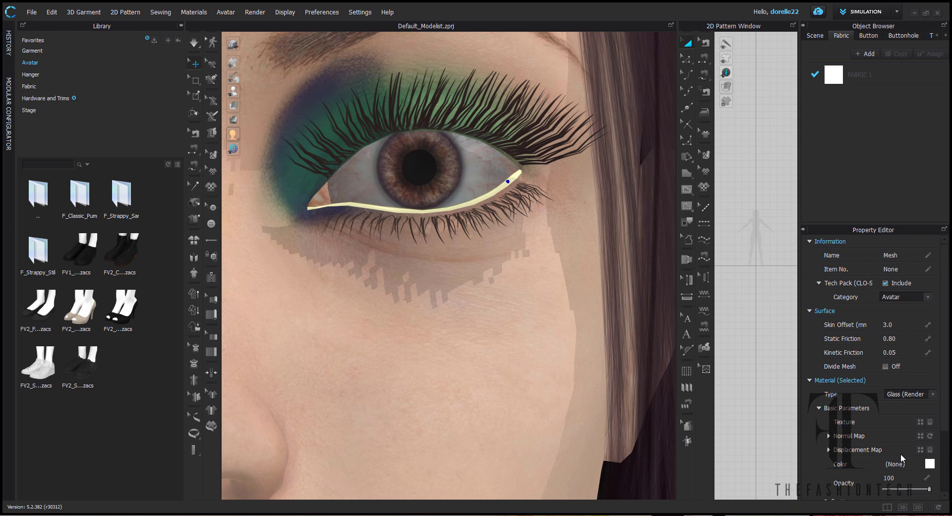
pyautogui.moveTo(931, 490); pyautogui.dragTo(888, 497)
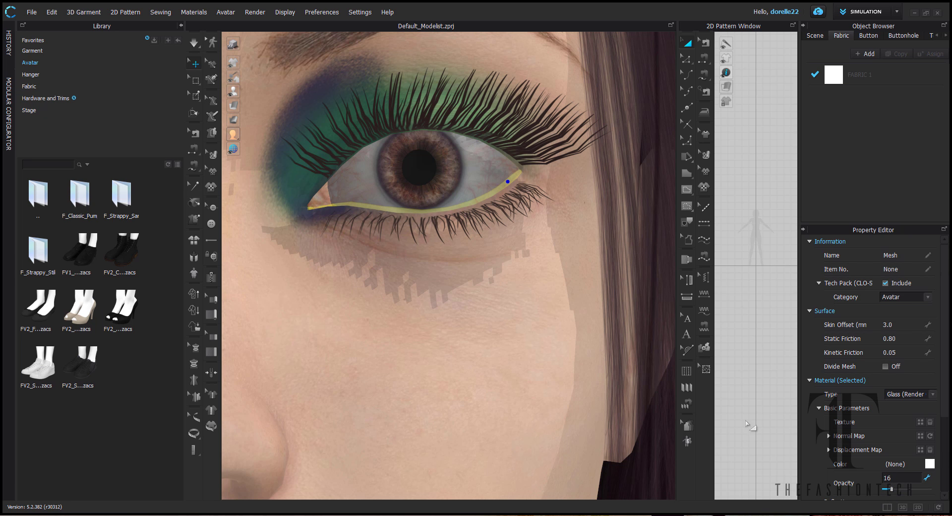
pyautogui.scroll(-10, 450, 300)
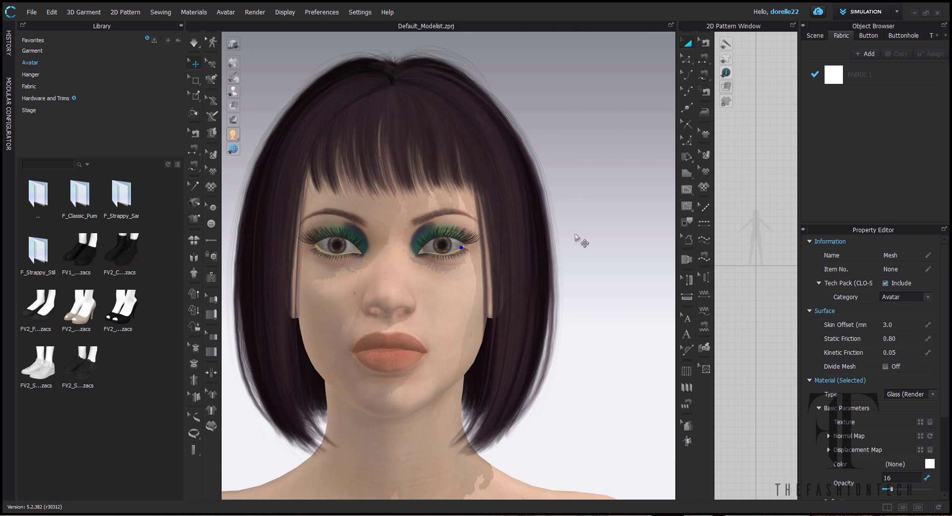
pyautogui.click(591, 229)
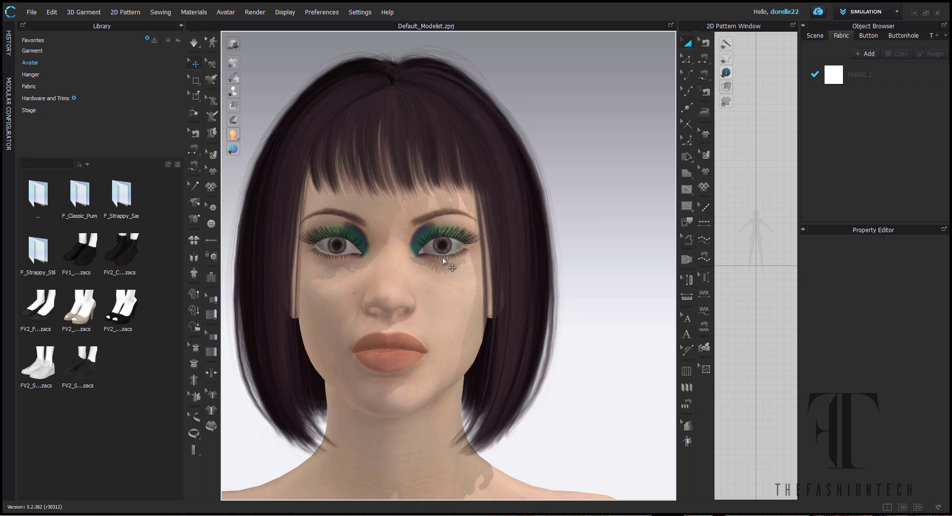
# - Try the Fabric_Shiny material type on the avatar's lips
pyautogui.moveTo(451, 277); pyautogui.dragTo(439, 237, button='right')
pyautogui.click(346, 288)
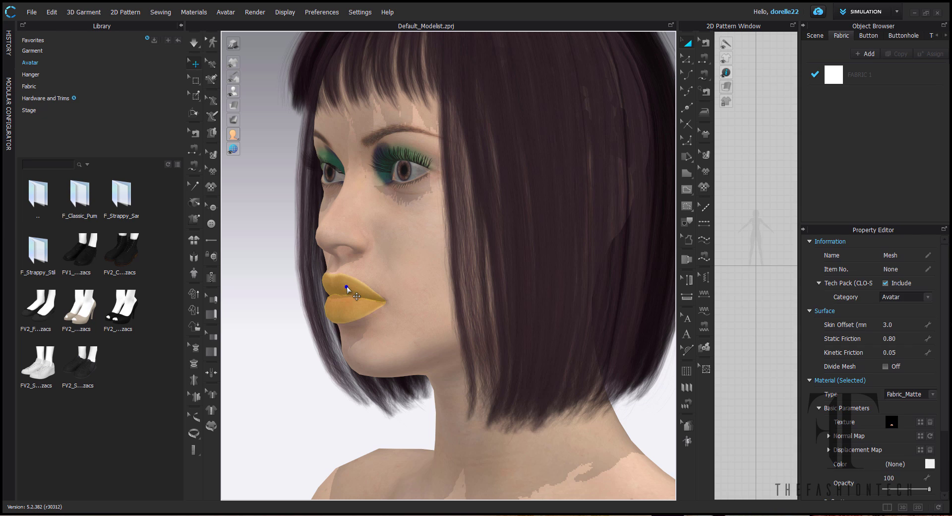
pyautogui.click(933, 394)
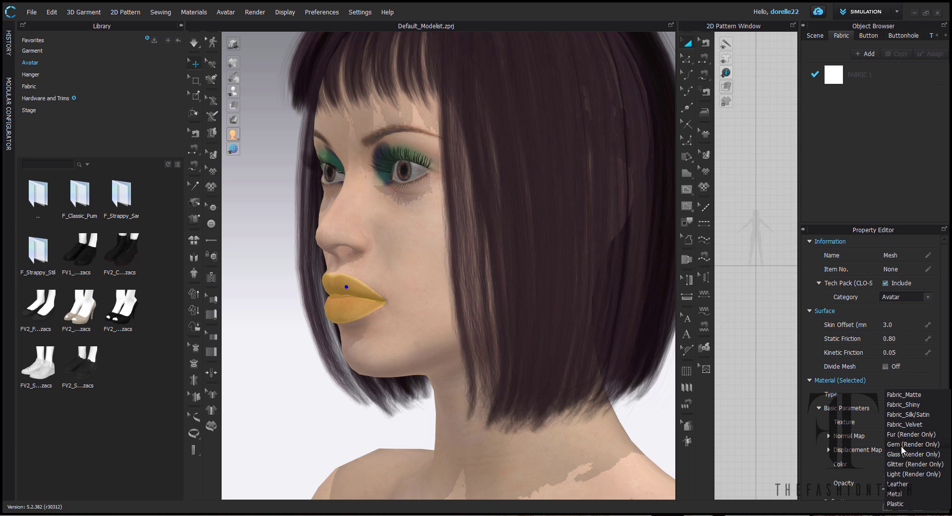
pyautogui.click(909, 405)
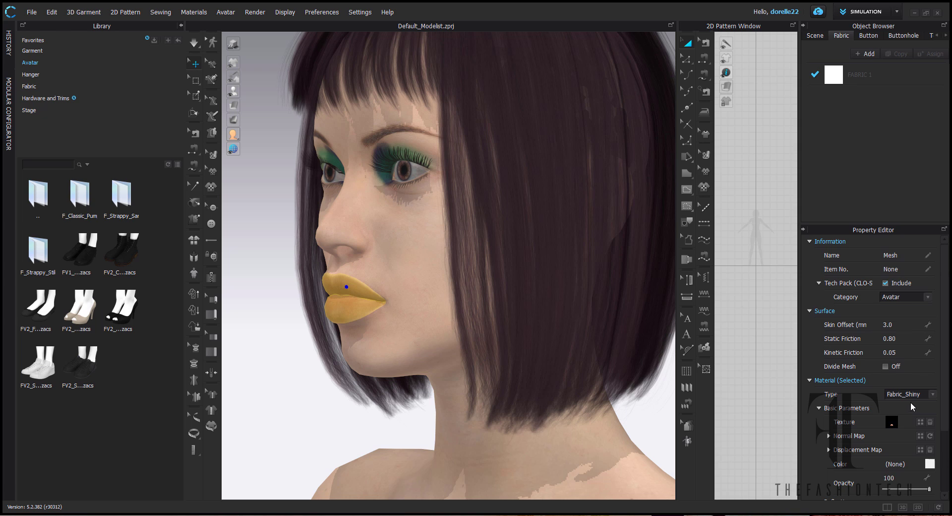
# - Check the material settings of the avatar's hair, lips, face and neck by selecting each surface
pyautogui.click(653, 405)
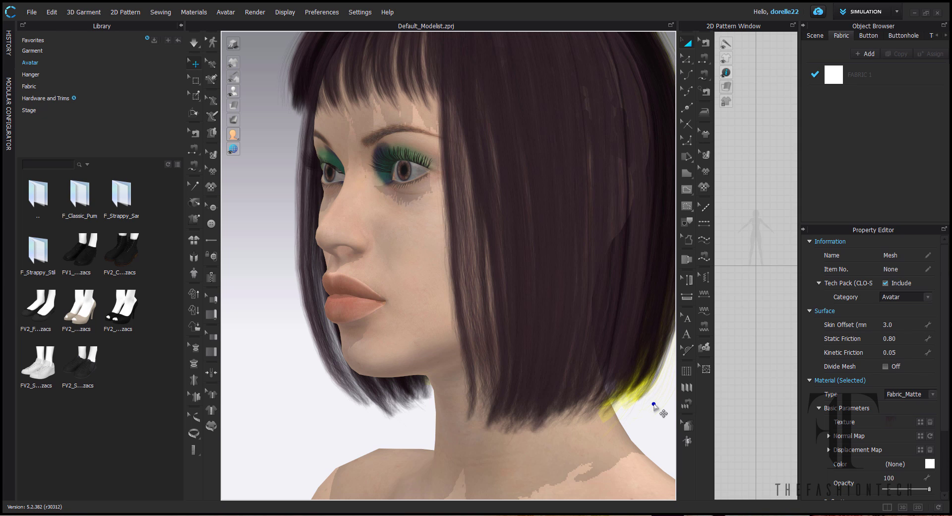
pyautogui.click(348, 301)
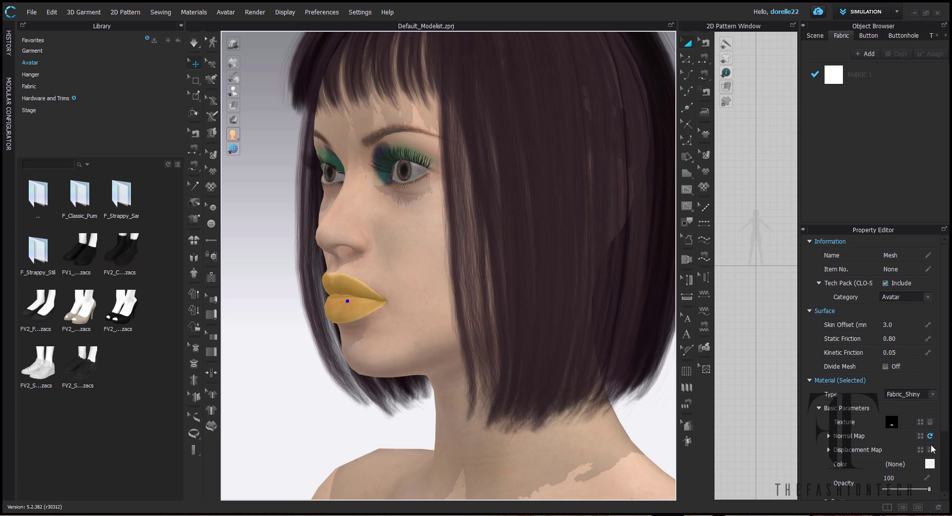
pyautogui.click(419, 307)
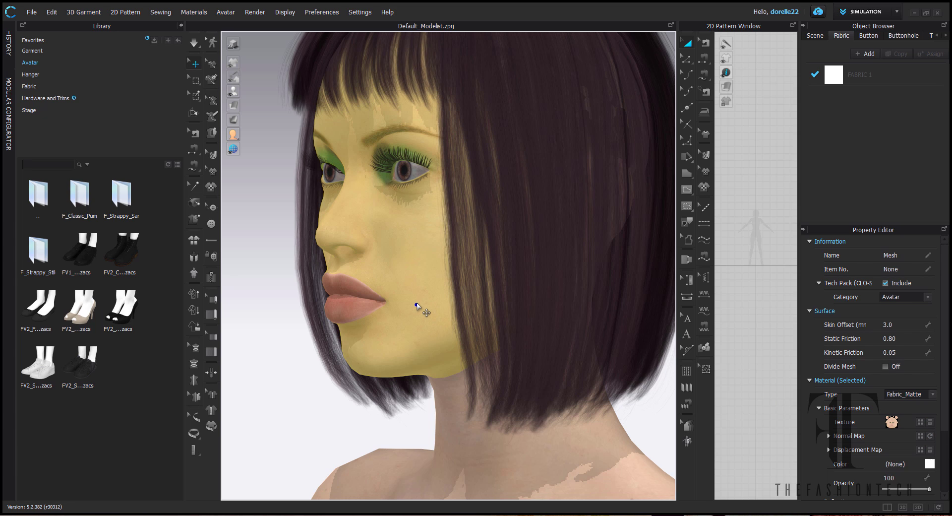
pyautogui.click(483, 452)
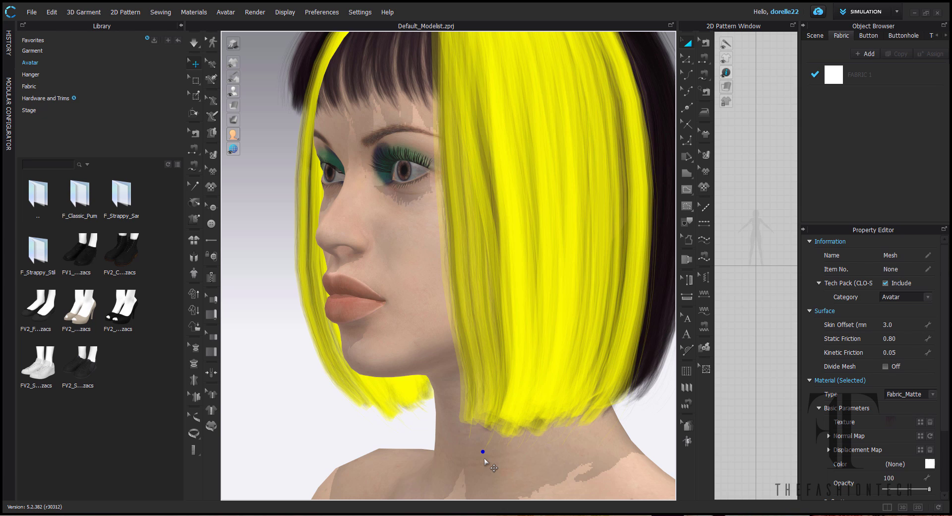
pyautogui.click(469, 484)
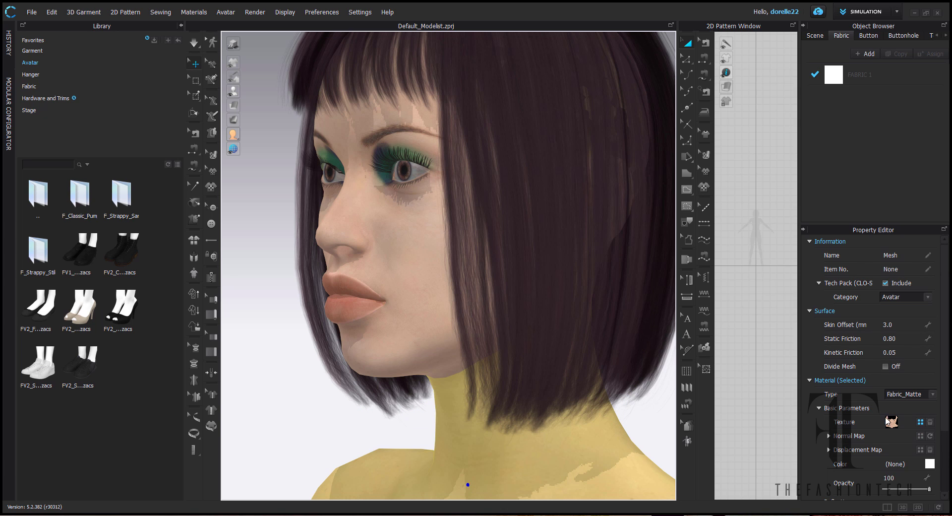
pyautogui.click(293, 388)
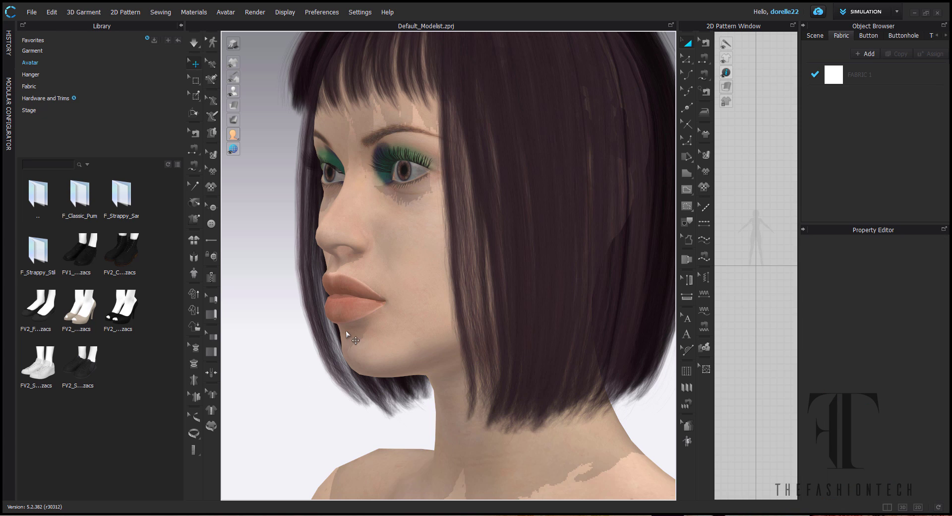
# - Set the material type of the avatar's lips to Plastic
pyautogui.click(359, 303)
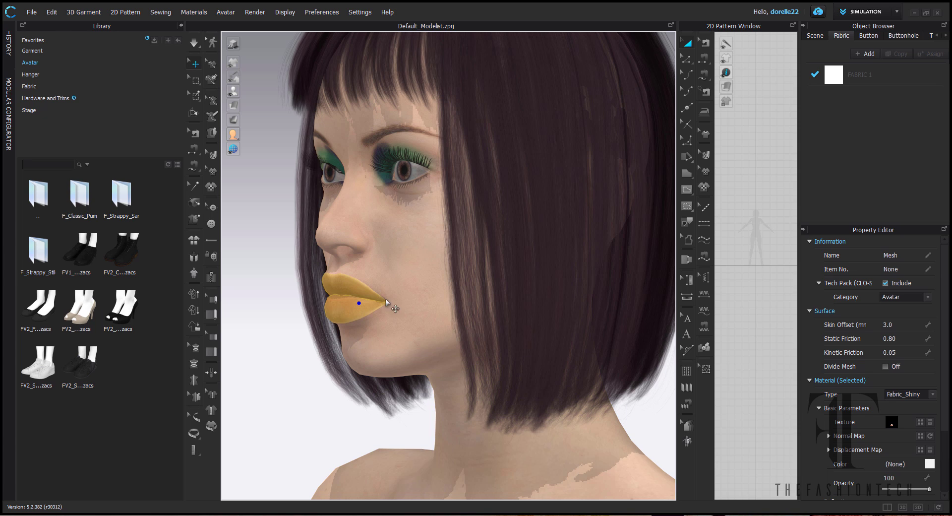
pyautogui.click(932, 394)
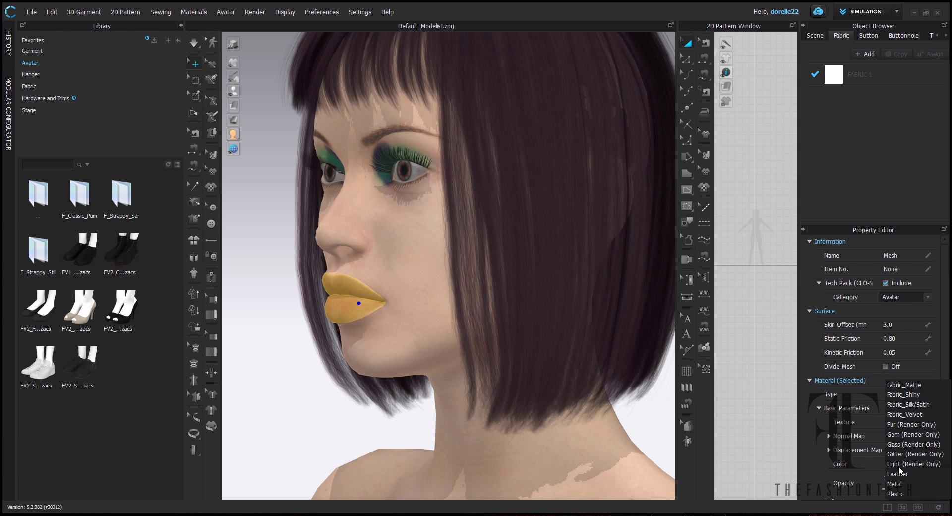
pyautogui.click(896, 494)
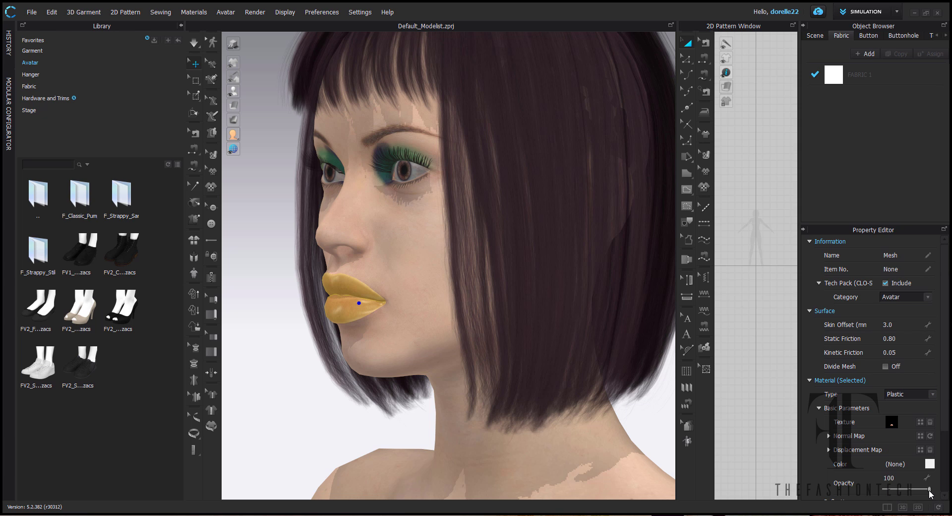
# - Deselect the avatar's lips and widen the 2D Pattern Window beside the 3D view
pyautogui.moveTo(930, 492)
pyautogui.mouseDown()
pyautogui.moveTo(909, 493)
pyautogui.moveTo(930, 490)
pyautogui.mouseUp()
pyautogui.click(773, 448)
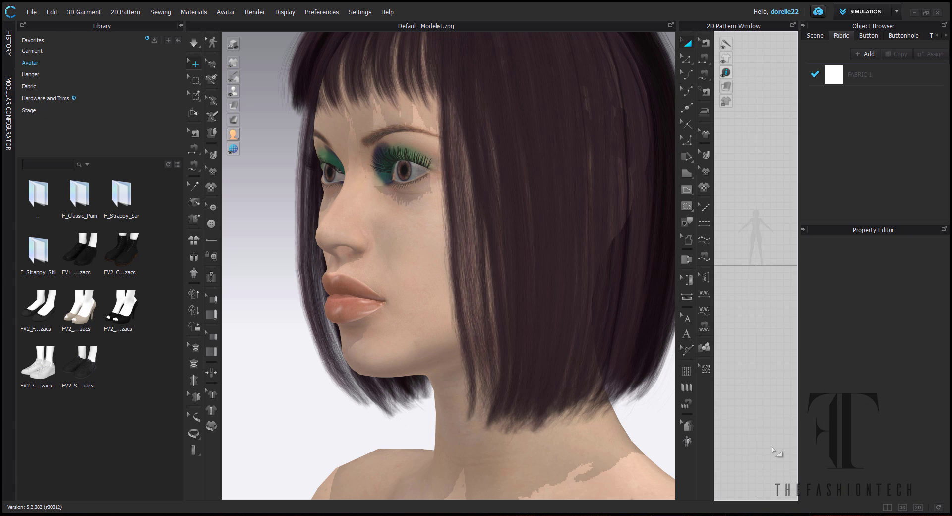
pyautogui.scroll(1, 774, 448)
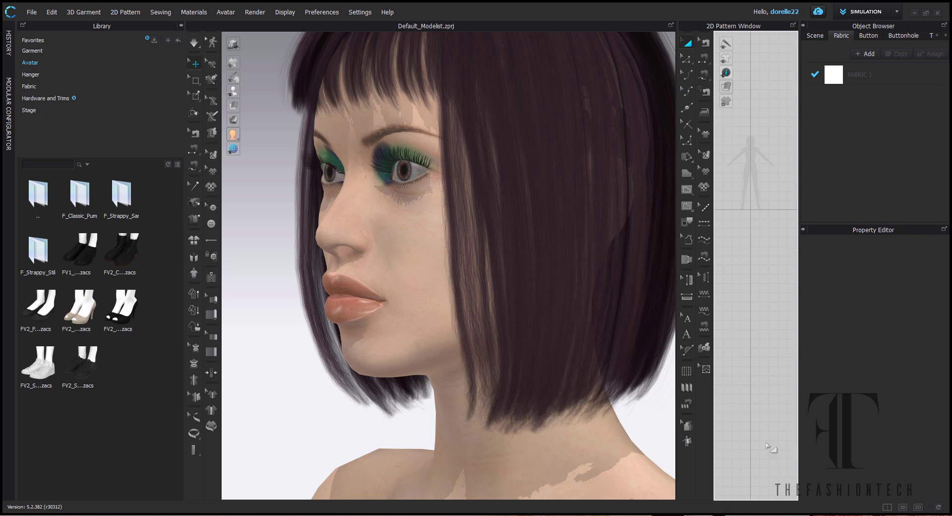
pyautogui.scroll(2, 640, 442)
pyautogui.scroll(-2, 640, 441)
pyautogui.scroll(-1, 639, 440)
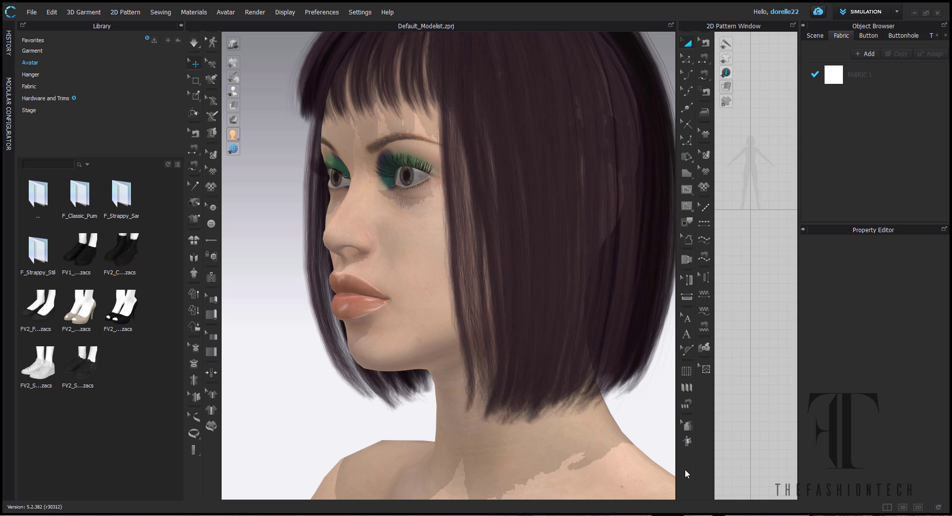
pyautogui.moveTo(677, 474); pyautogui.dragTo(557, 469)
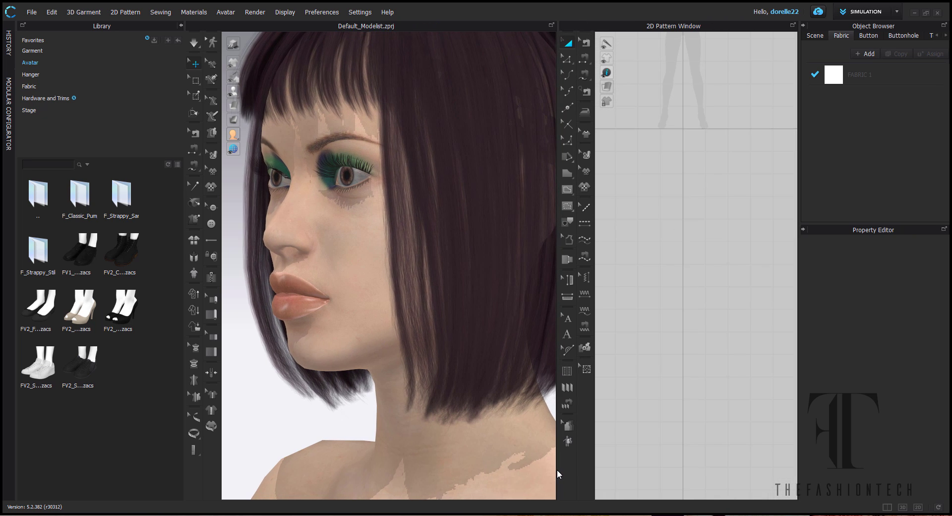
# - Reduce the gloss of the avatar's lips by setting reflection intensity to 24 and roughness to 42
pyautogui.click(292, 300)
pyautogui.scroll(-3, 905, 486)
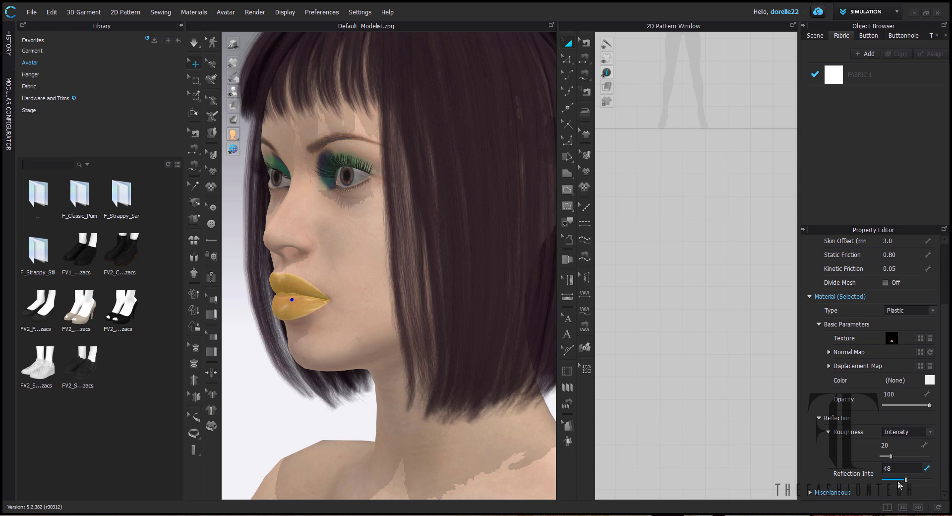
pyautogui.moveTo(910, 480); pyautogui.dragTo(888, 479)
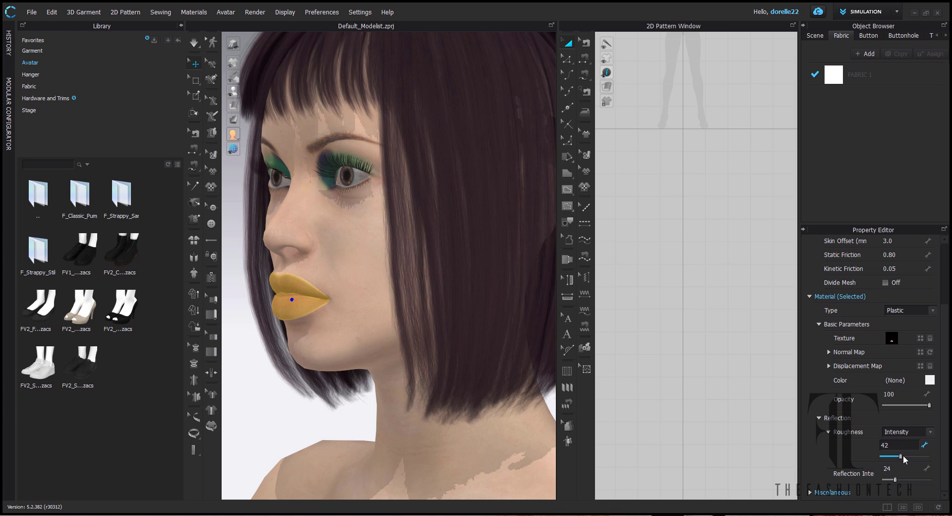
pyautogui.click(701, 416)
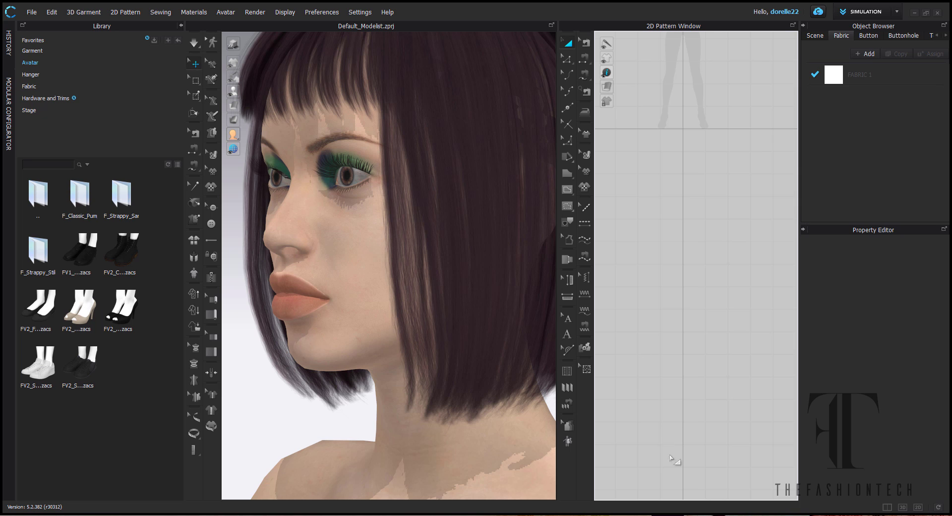
pyautogui.click(754, 511)
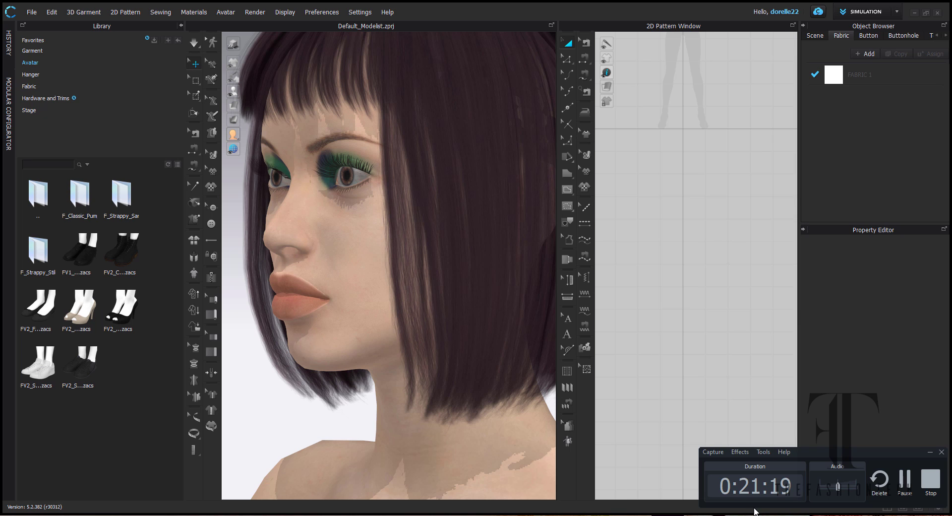
pyautogui.click(929, 481)
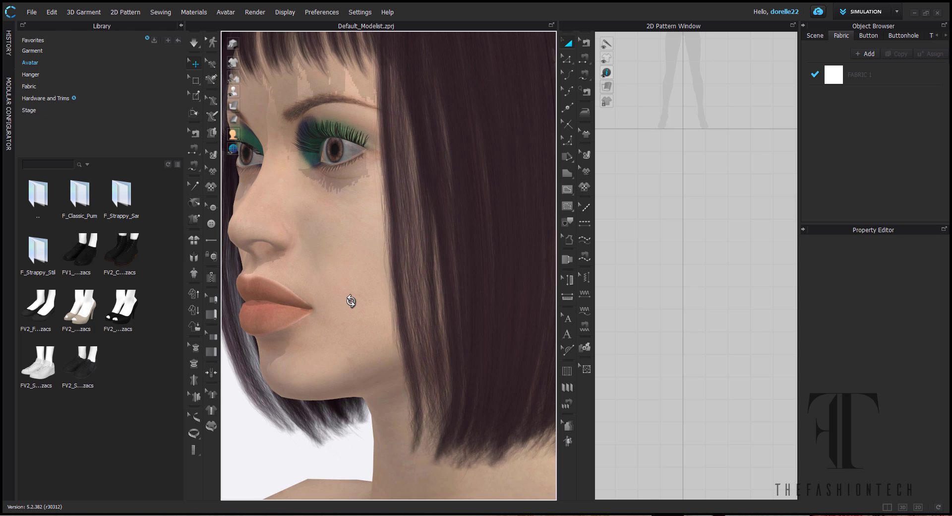
# - Examine the avatar's lips, skin, profile and hair from the front, side and back, including the face's material settings
pyautogui.scroll(3, 351, 297)
pyautogui.moveTo(351, 297); pyautogui.dragTo(472, 299, button='right')
pyautogui.scroll(4, 476, 297)
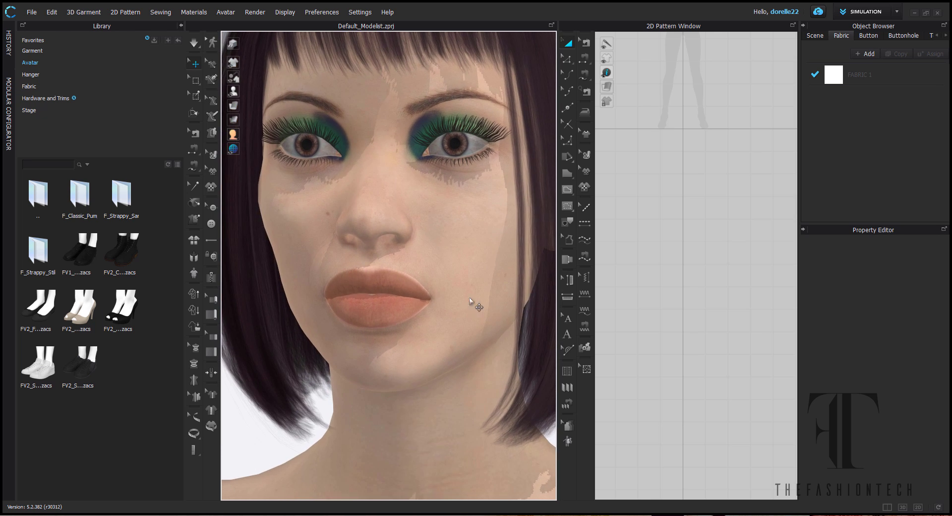
pyautogui.scroll(2, 453, 310)
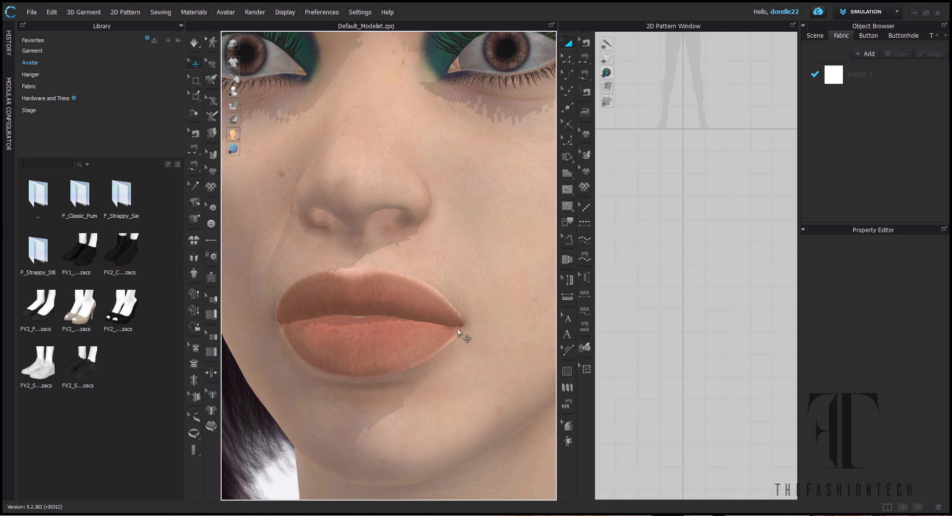
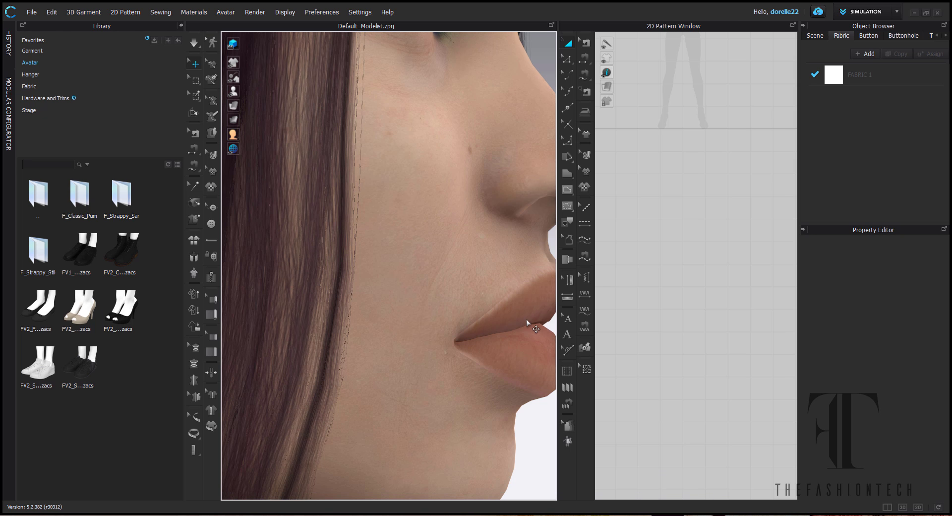
pyautogui.scroll(-5, 526, 319)
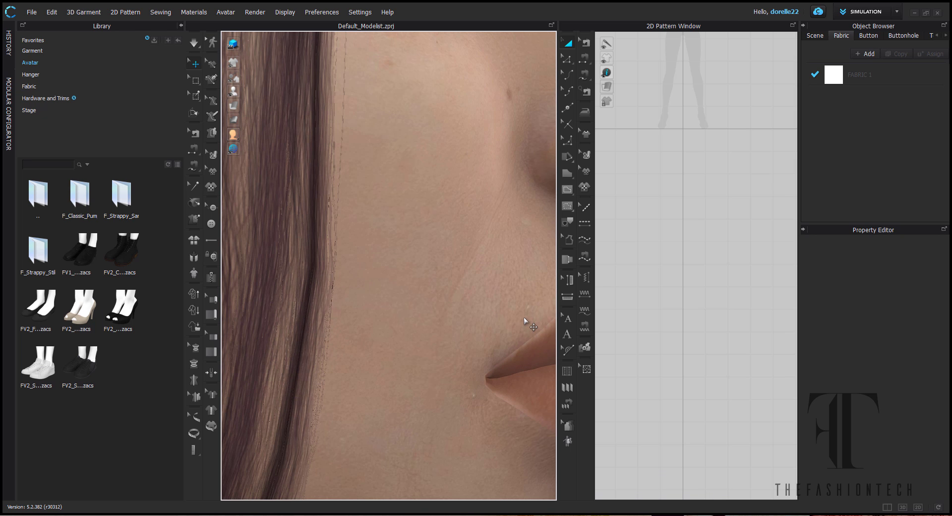
pyautogui.scroll(-5, 526, 322)
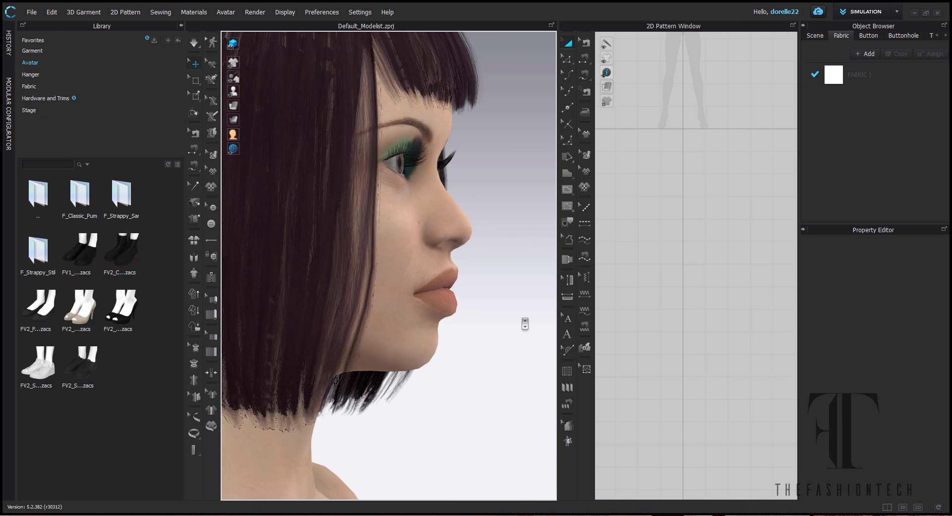
pyautogui.moveTo(486, 323); pyautogui.dragTo(555, 350, button='right')
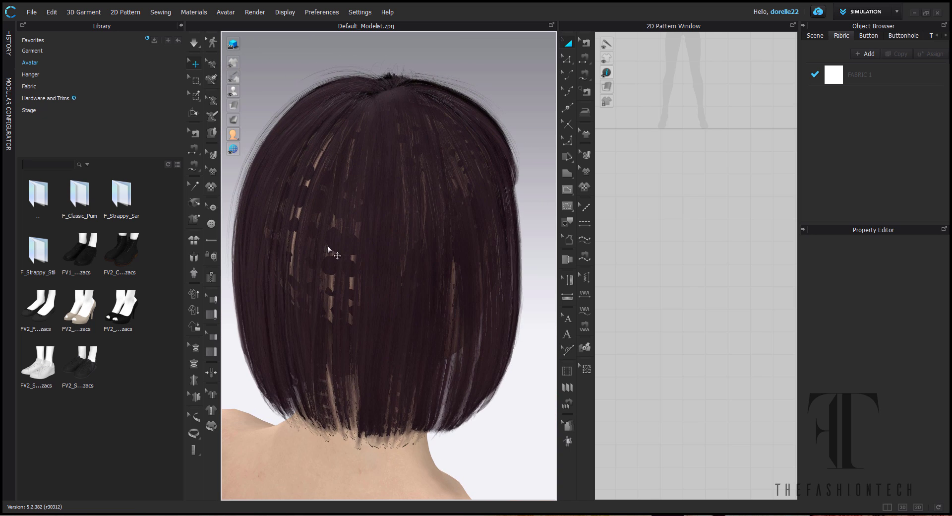
pyautogui.scroll(2, 427, 264)
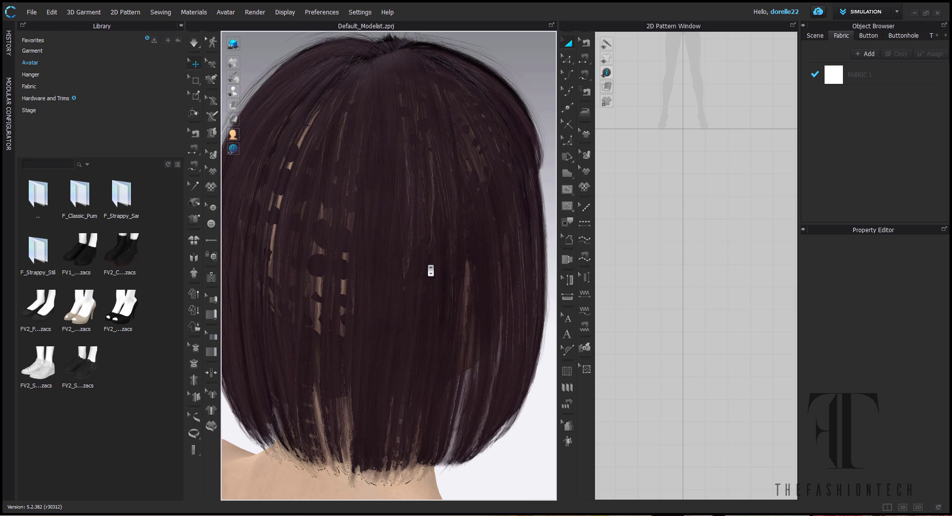
pyautogui.moveTo(369, 263); pyautogui.dragTo(227, 252, button='right')
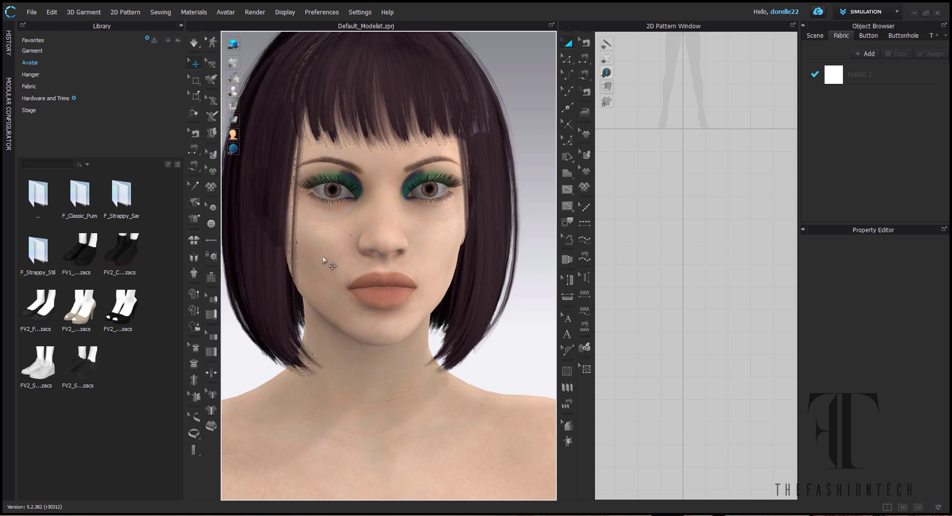
pyautogui.click(330, 256)
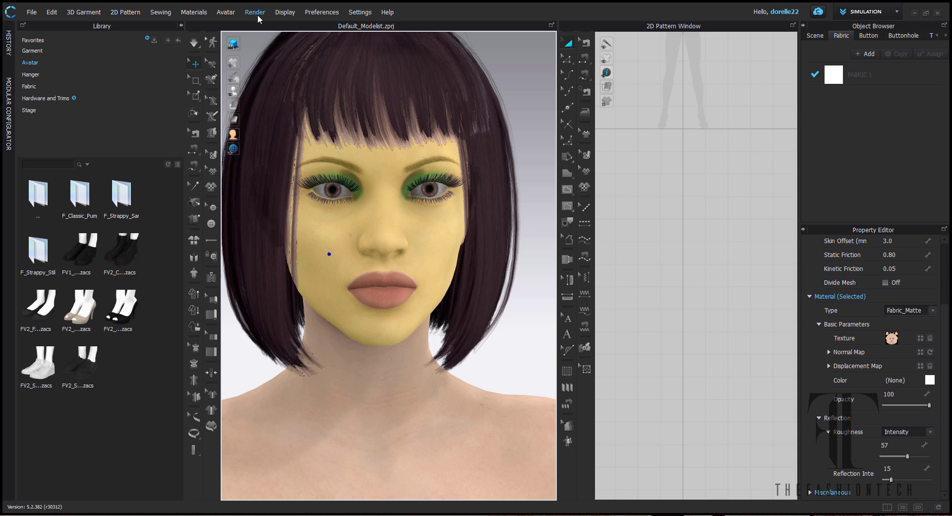
pyautogui.click(283, 13)
pyautogui.moveTo(263, 14)
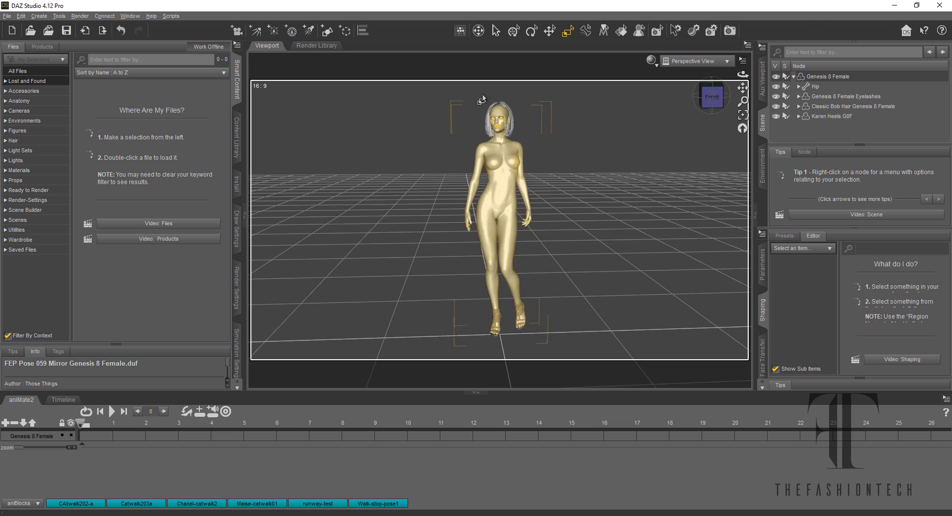
# - Switch to DAZ Studio, undo the figure's walking pose, and view the figure from the side
pyautogui.click(121, 30)
pyautogui.click(121, 30)
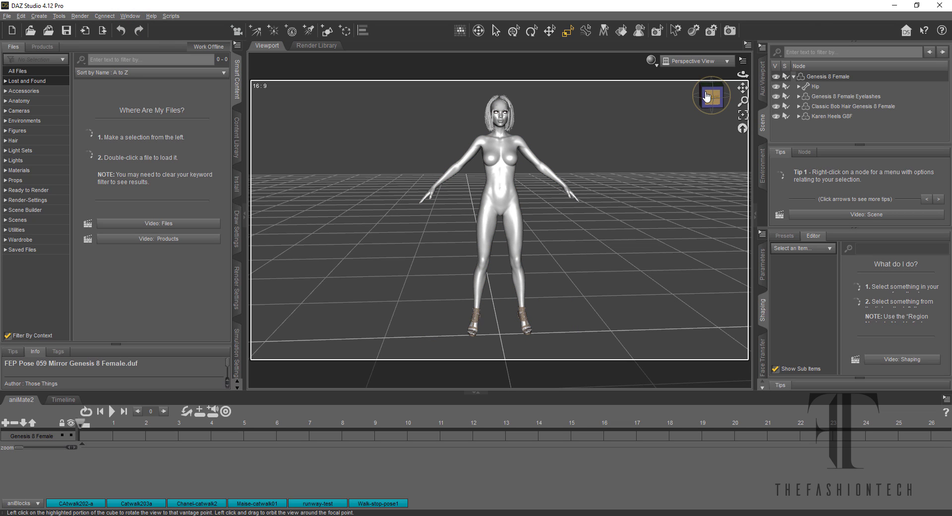
pyautogui.click(495, 271)
pyautogui.click(715, 102)
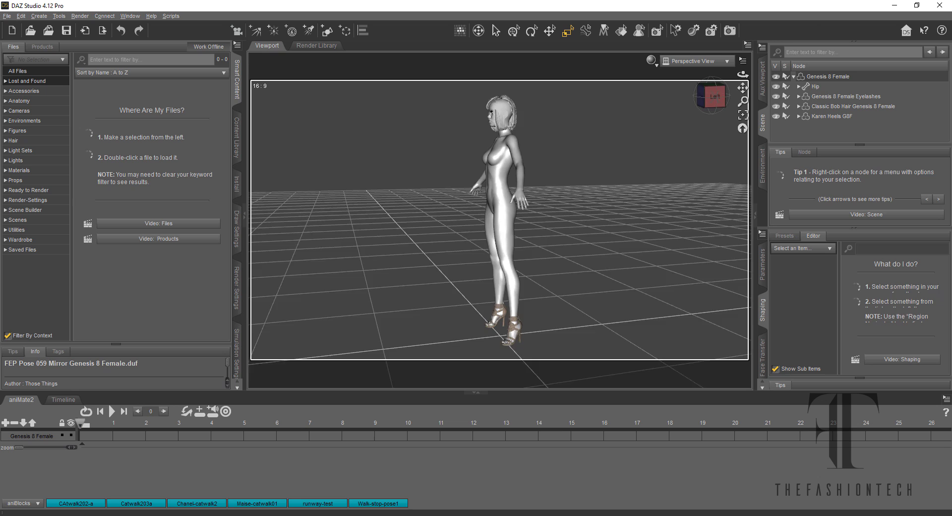
# - Inspect the Genesis 8 Female figure, its eyelashes, Classic Bob Hair and head by selecting each one
pyautogui.click(838, 78)
pyautogui.click(714, 94)
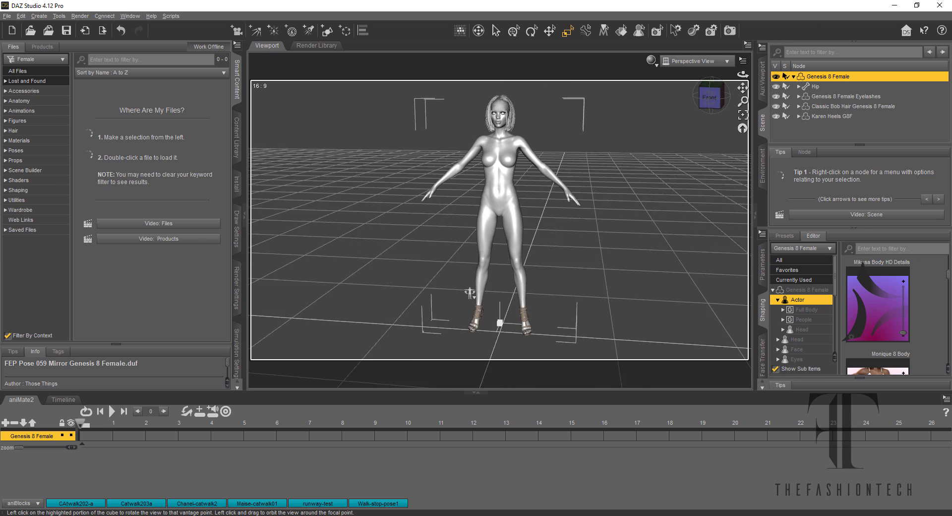
pyautogui.click(834, 96)
pyautogui.click(837, 106)
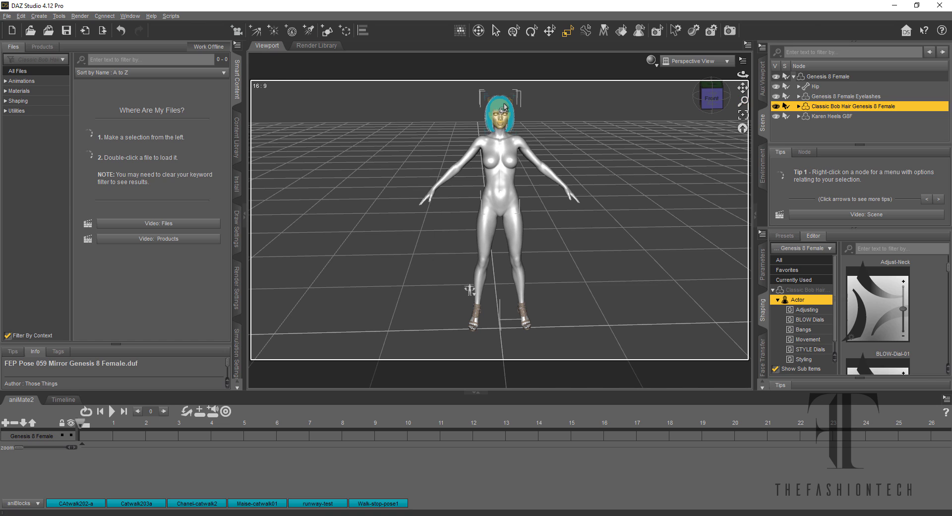
pyautogui.click(504, 107)
# - Look through the editing commands available for the head, clear the selection, and open the file commands
pyautogui.click(20, 15)
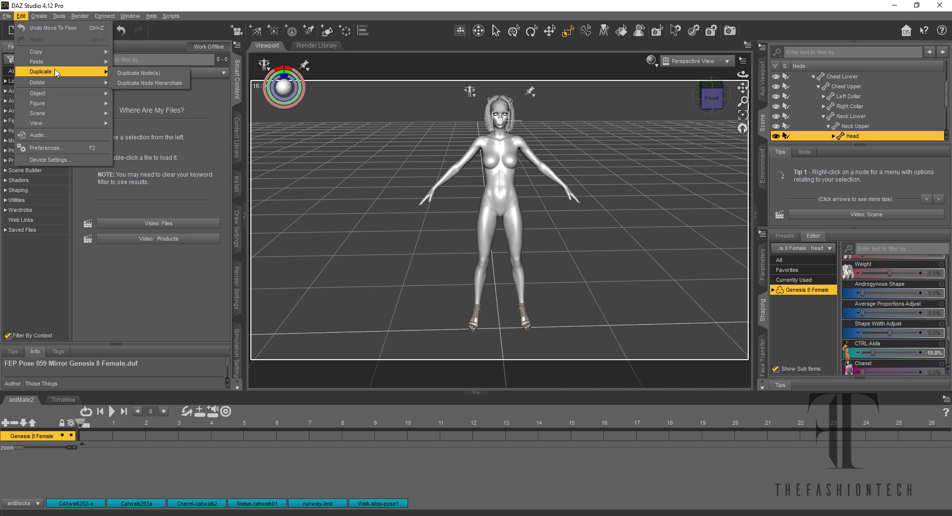
pyautogui.moveTo(59, 94)
pyautogui.moveTo(172, 194)
pyautogui.click(262, 297)
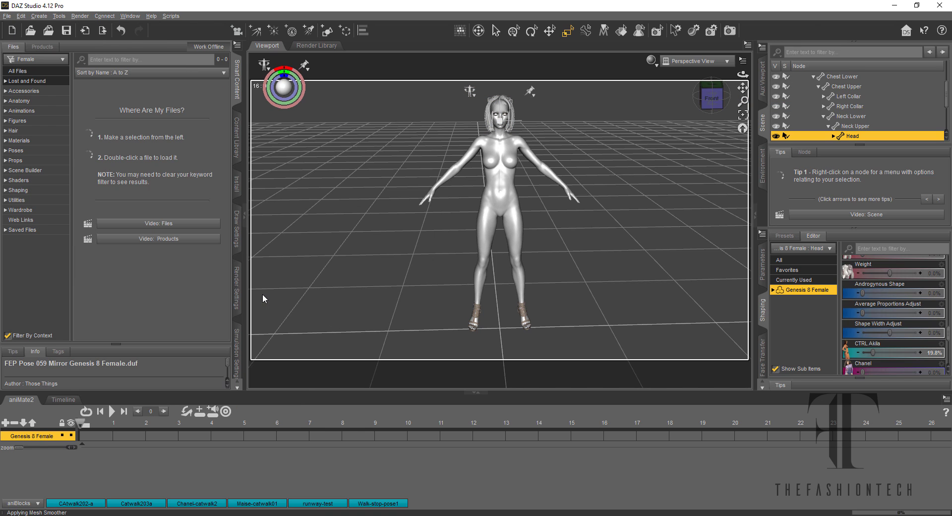
pyautogui.click(636, 101)
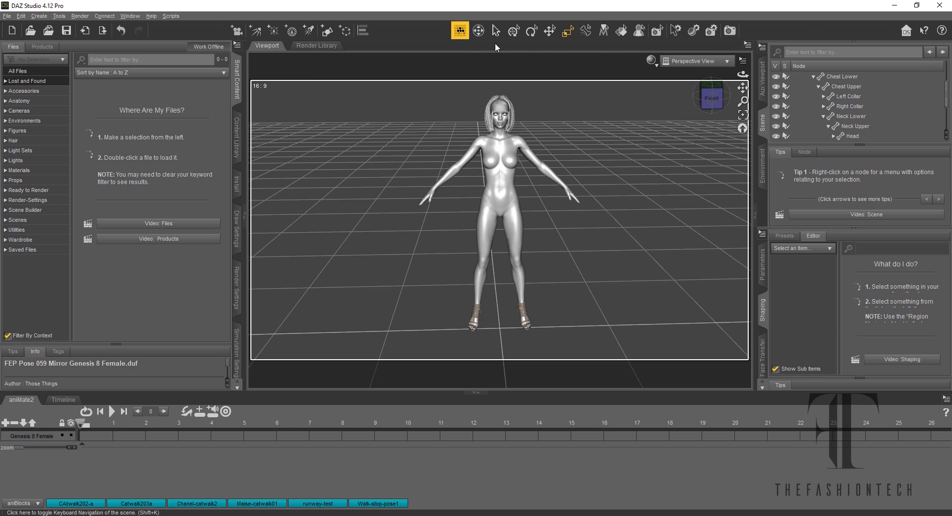
pyautogui.click(7, 16)
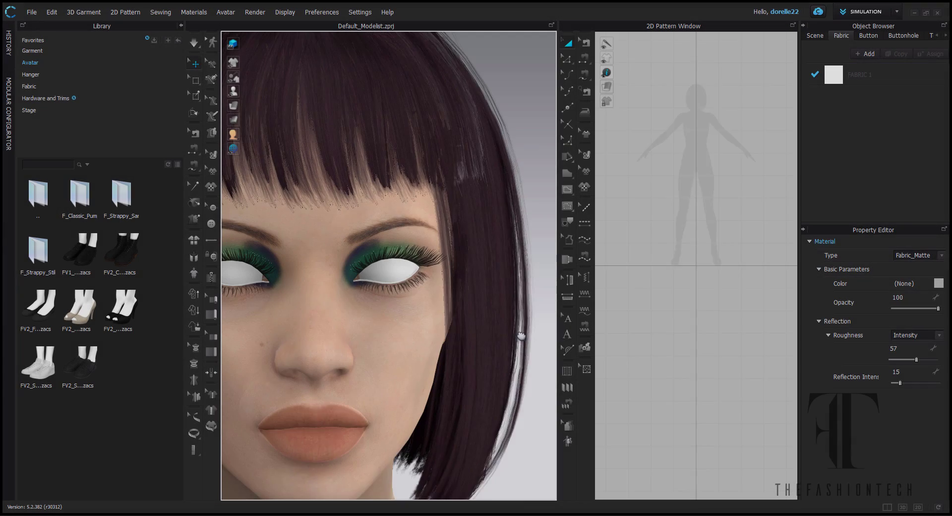
# - Switch to CLO3D and examine the newly imported avatar's white eyes and hair from the side
pyautogui.moveTo(522, 335); pyautogui.dragTo(882, 294, button='right')
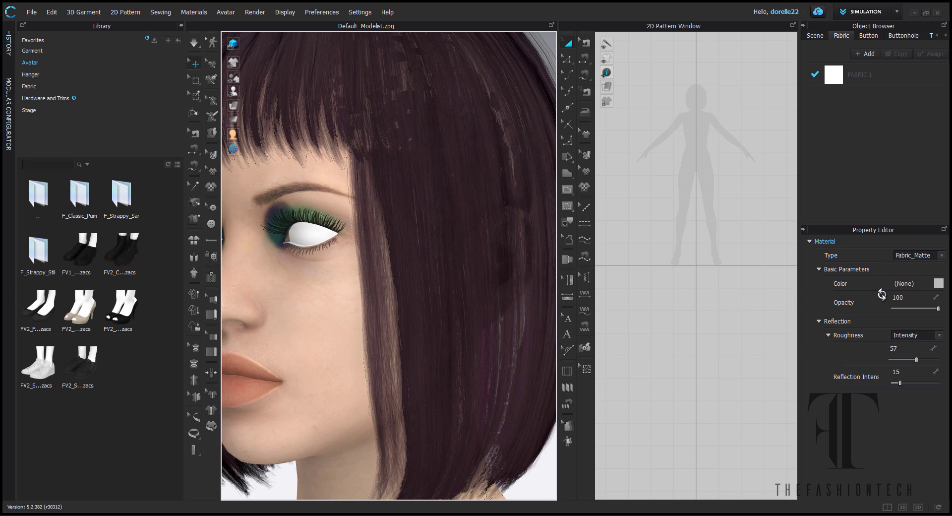
pyautogui.click(489, 155)
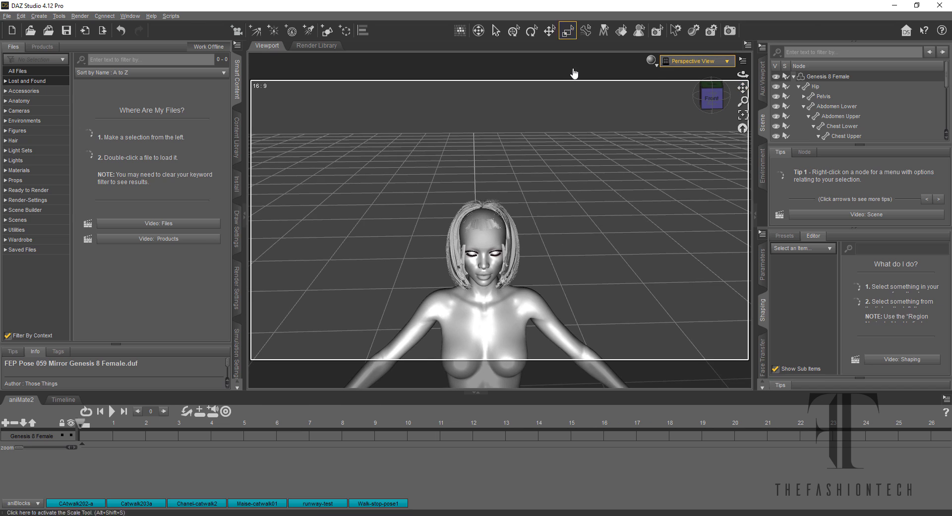
# - Switch to DAZ Studio, frame the figure's head up close, and preview the hair in a rendered draw style
pyautogui.click(570, 189)
pyautogui.moveTo(742, 74); pyautogui.dragTo(694, 142)
pyautogui.scroll(-5, 739, 90)
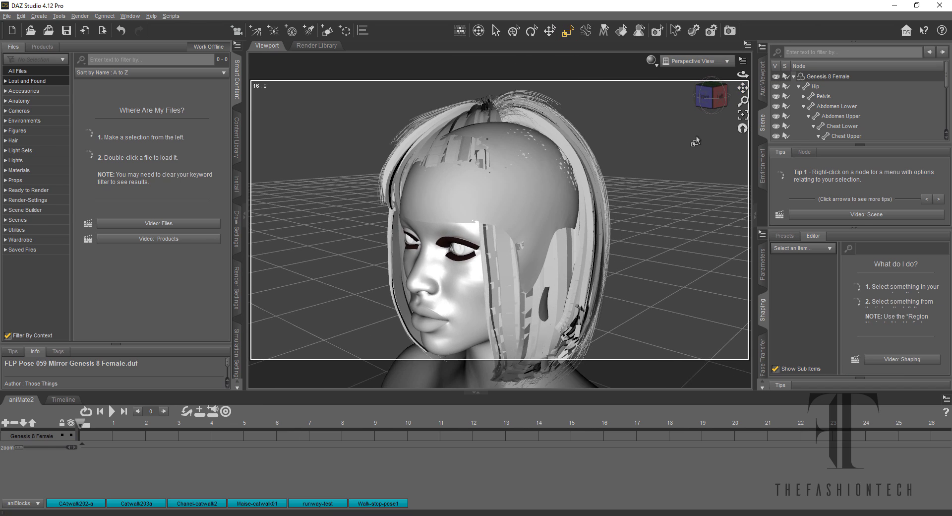
pyautogui.scroll(5, 699, 133)
pyautogui.moveTo(742, 90); pyautogui.dragTo(734, 137)
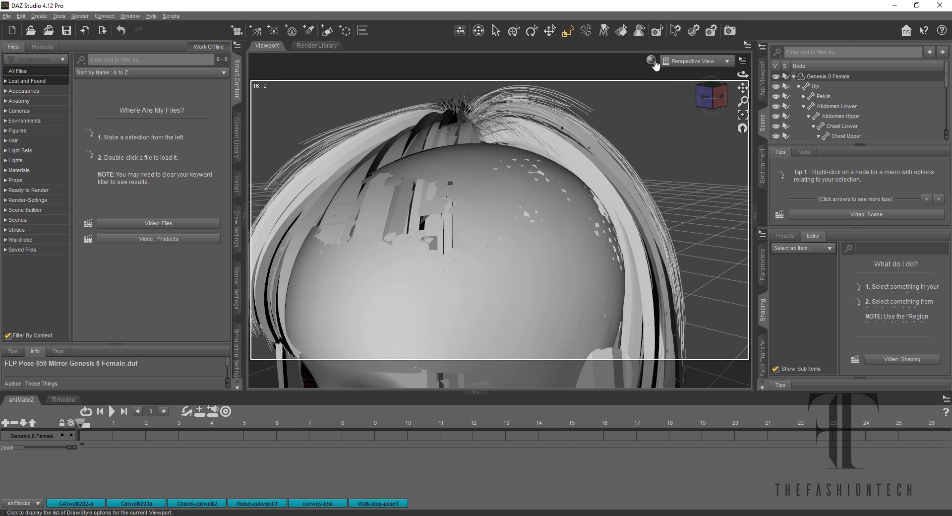
pyautogui.click(652, 62)
pyautogui.click(659, 180)
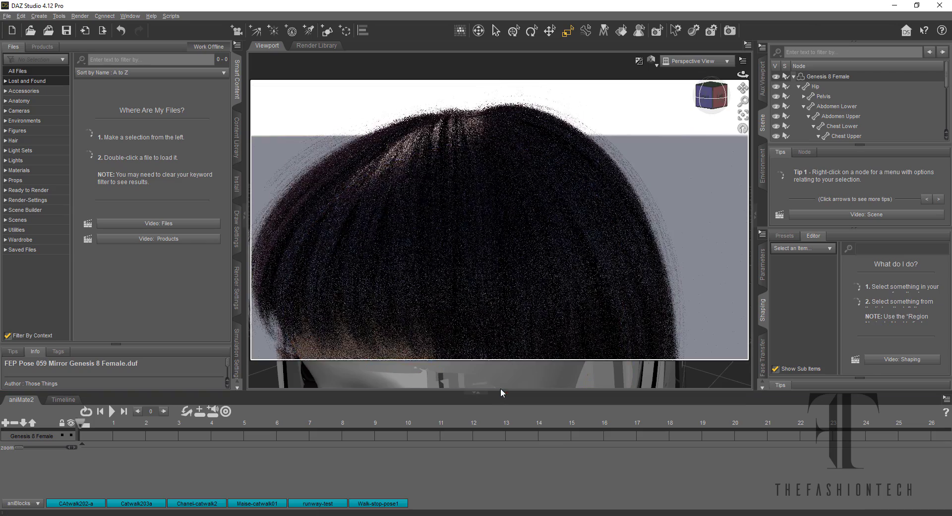
pyautogui.moveTo(720, 99)
pyautogui.mouseDown()
pyautogui.moveTo(732, 115)
pyautogui.moveTo(693, 94)
pyautogui.moveTo(707, 102)
pyautogui.mouseUp()
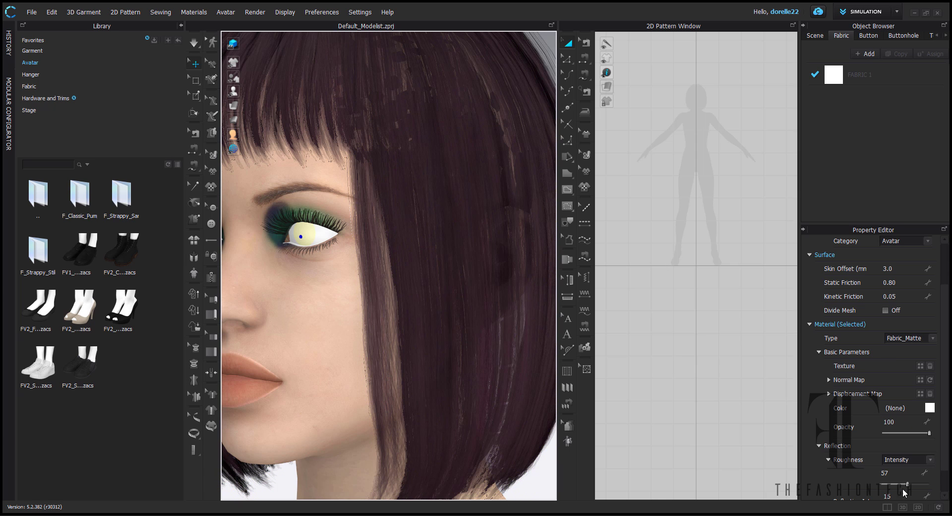
# - Switch to CLO3D, lower the opacity of the white surface covering the iris, and set the adjacent eye surface's opacity to 38
pyautogui.moveTo(923, 437); pyautogui.dragTo(750, 405)
pyautogui.hotkey('ctrl', 'z')
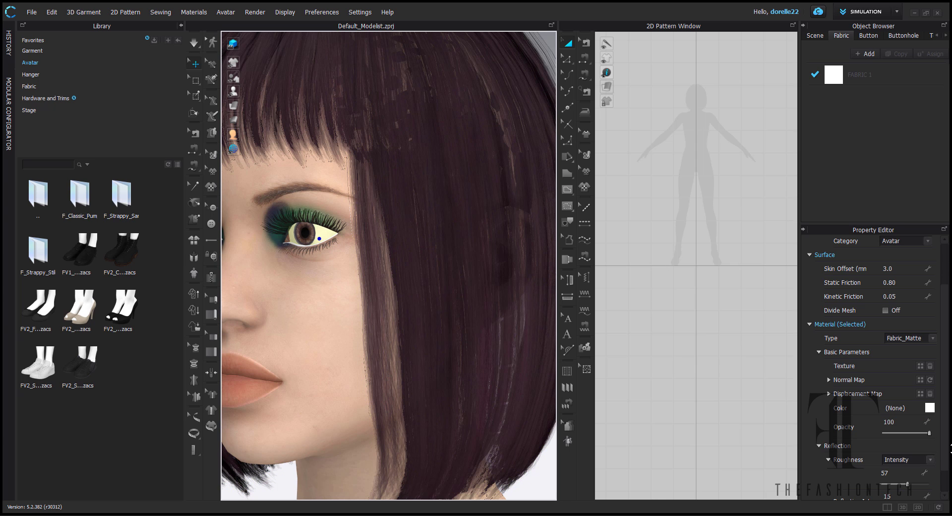
pyautogui.moveTo(924, 436); pyautogui.dragTo(901, 435)
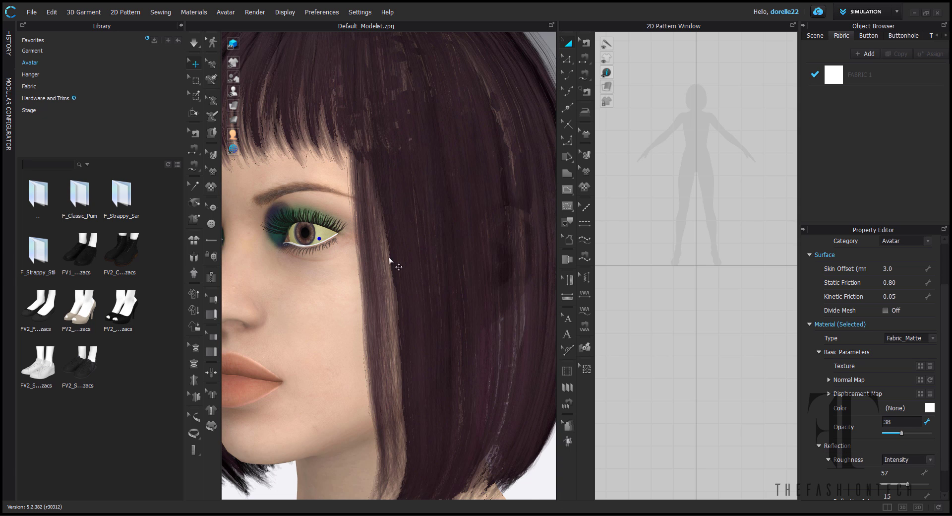
# - Set the material type of the white strip along the avatar's lower eyelid to Glass and reduce its opacity until it looks transparent
pyautogui.scroll(6, 389, 259)
pyautogui.moveTo(345, 240); pyautogui.dragTo(637, 281, button='middle')
pyautogui.scroll(2, 501, 260)
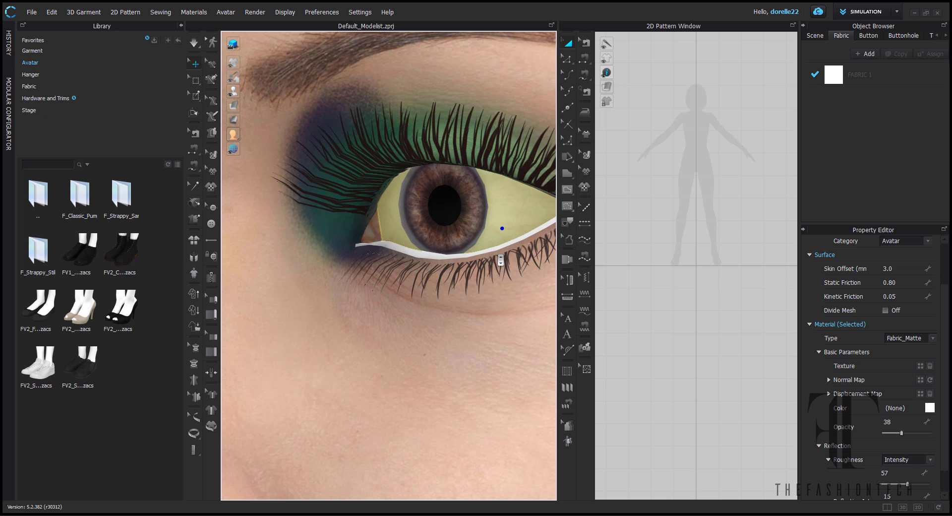
pyautogui.click(429, 258)
pyautogui.click(432, 255)
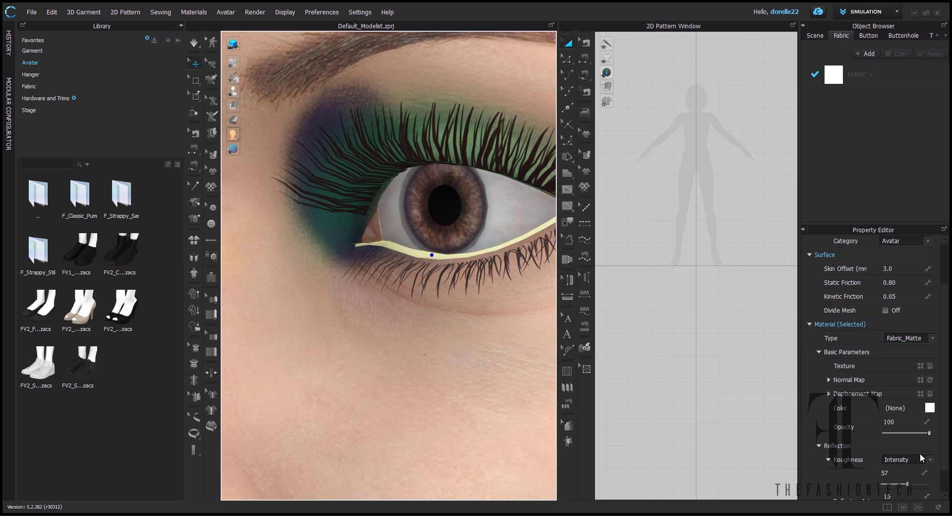
pyautogui.click(933, 341)
pyautogui.click(896, 403)
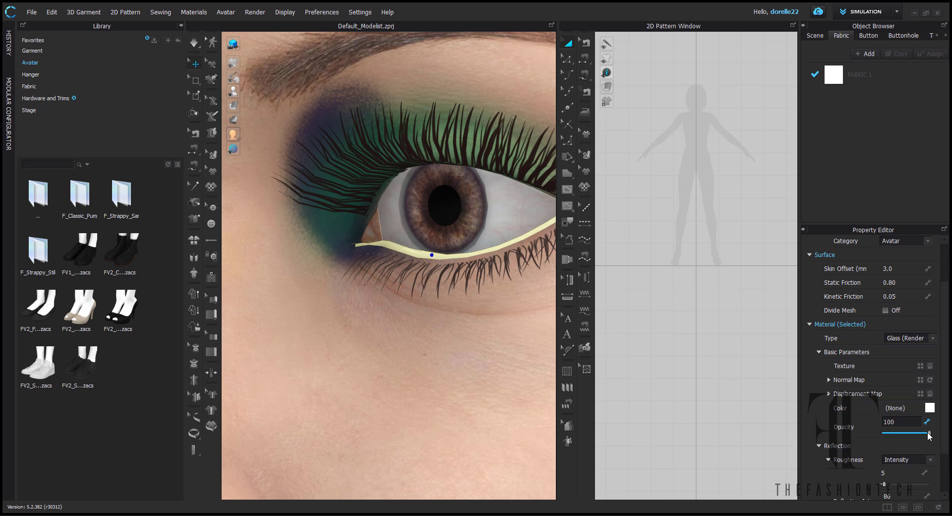
pyautogui.moveTo(929, 433); pyautogui.dragTo(888, 433)
pyautogui.click(459, 314)
pyautogui.scroll(-10, 461, 314)
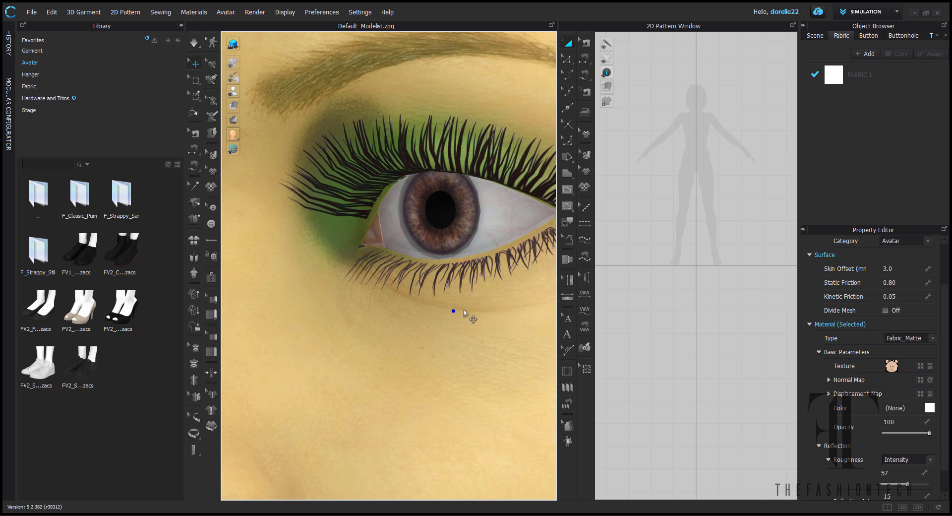
pyautogui.click(279, 386)
# - Set the avatar's lip material type to Plastic and its reflection intensity to about 12
pyautogui.click(372, 344)
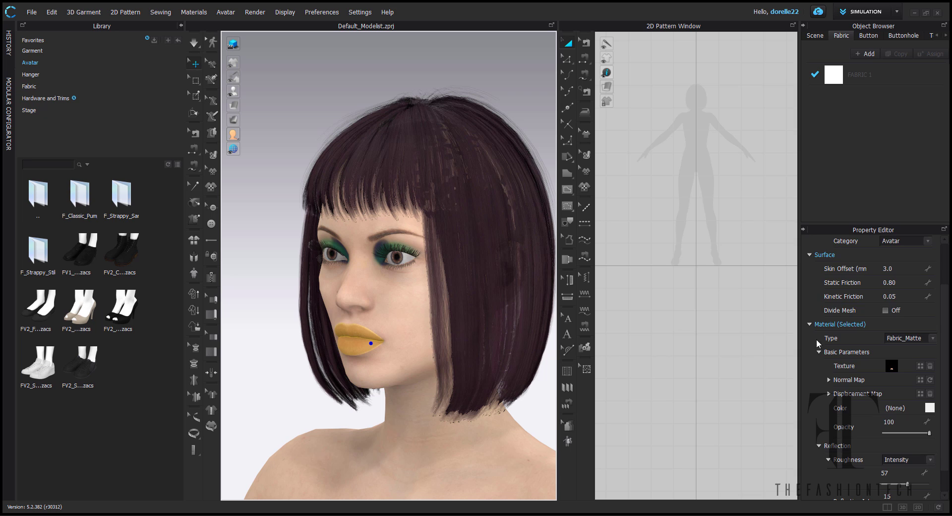
pyautogui.click(934, 338)
pyautogui.click(903, 449)
pyautogui.scroll(-1, 898, 459)
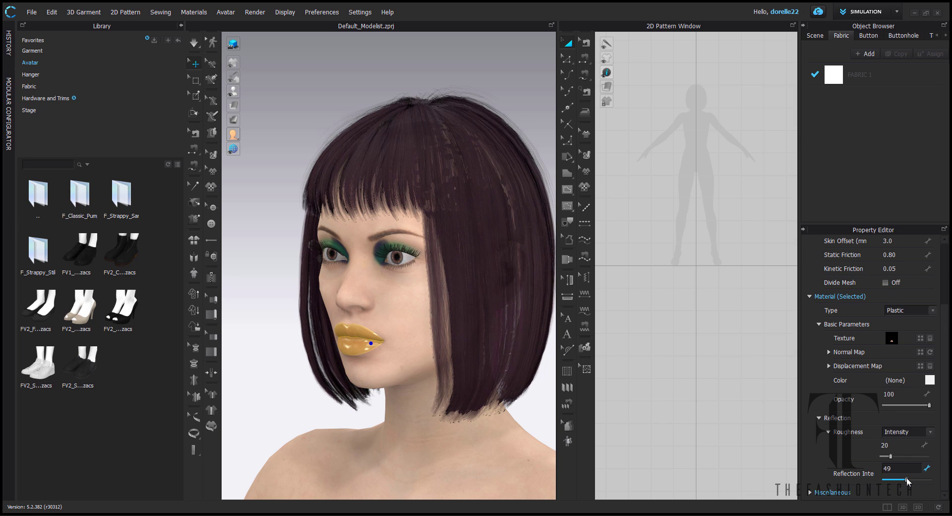
pyautogui.click(714, 409)
pyautogui.click(350, 346)
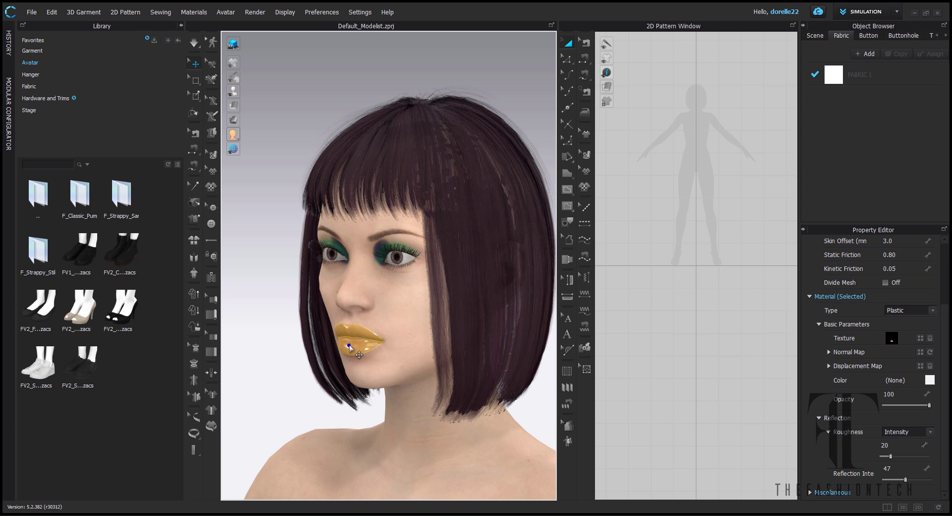
pyautogui.click(902, 479)
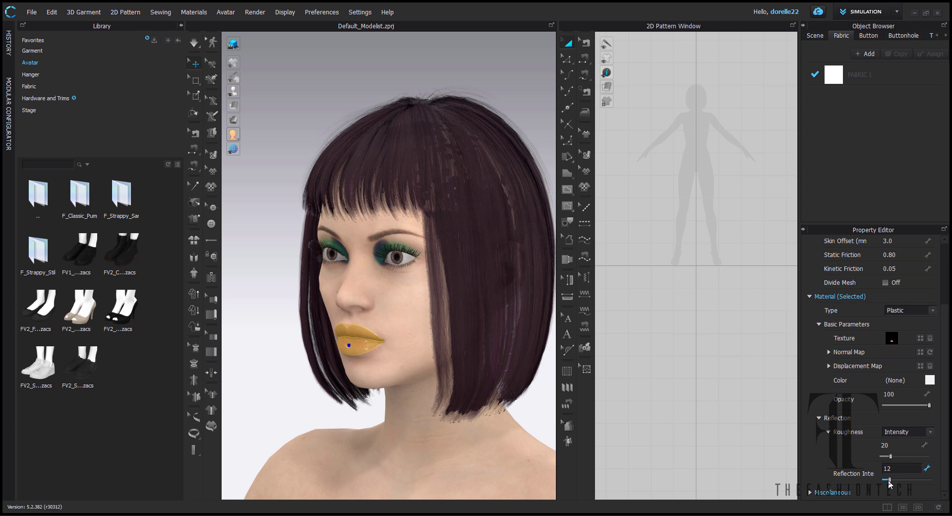
pyautogui.click(305, 386)
pyautogui.moveTo(264, 382); pyautogui.dragTo(300, 371, button='right')
pyautogui.scroll(-4, 299, 371)
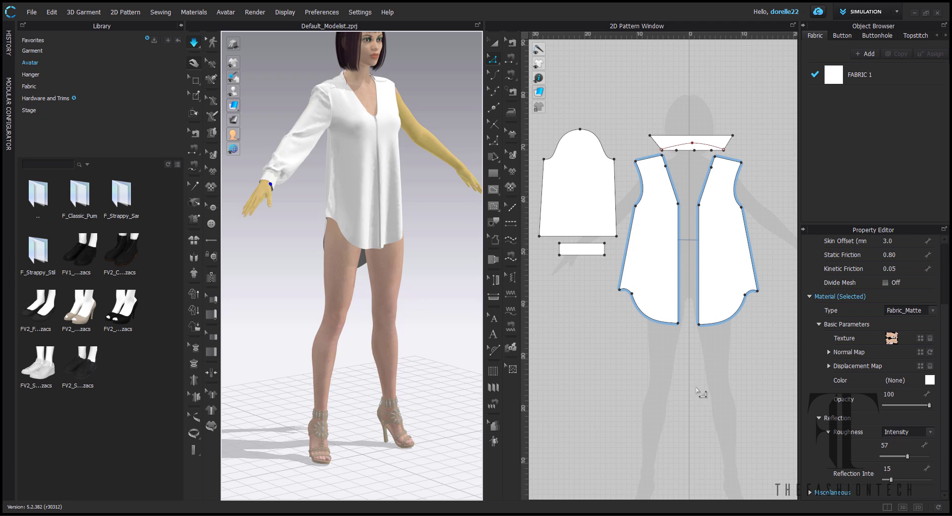
# - Display the arrangement points around the avatar, viewed from the side of its bare arm
pyautogui.moveTo(459, 276); pyautogui.dragTo(415, 251, button='right')
pyautogui.moveTo(235, 95)
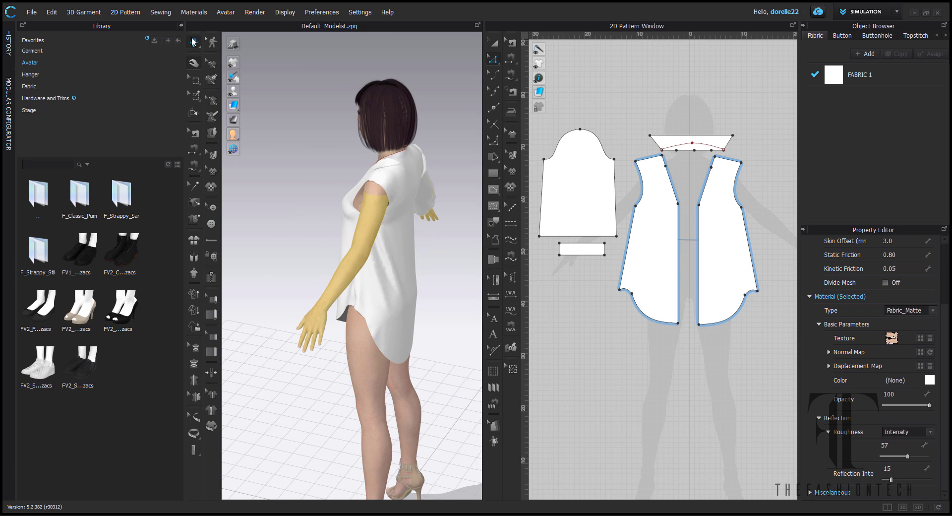
pyautogui.click(268, 93)
# - Clone the sleeve and cuff as linked symmetric patterns with sewing, placing the copies on the opposite side of the front pieces
pyautogui.scroll(-3, 589, 324)
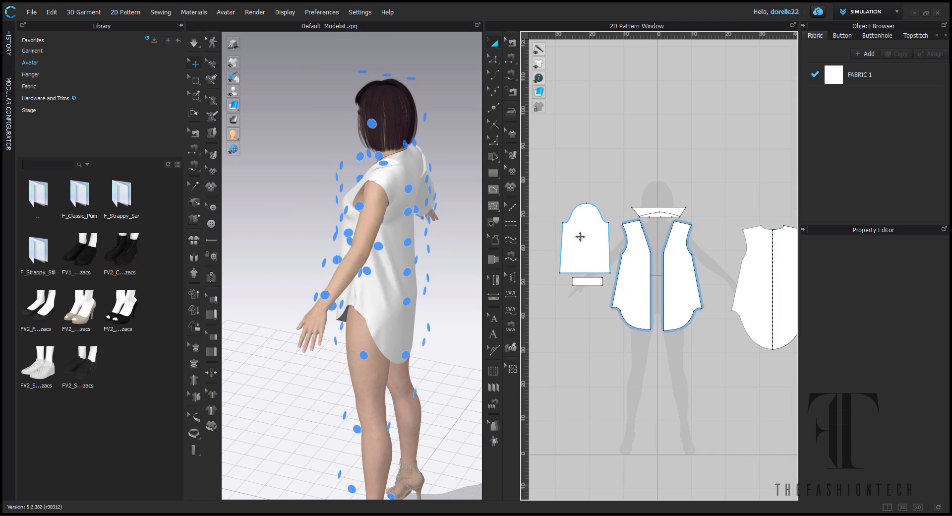
pyautogui.rightClick(580, 237)
pyautogui.click(630, 149)
pyautogui.click(723, 186)
pyautogui.rightClick(589, 281)
pyautogui.click(639, 149)
pyautogui.click(716, 234)
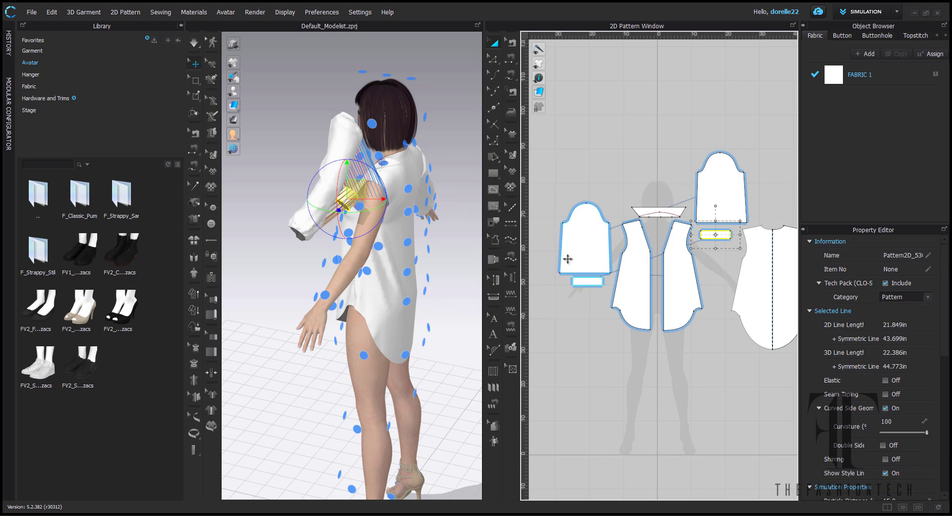
# - Arrange the copied cuff around the avatar's bare wrist and the copied sleeve around the same arm
pyautogui.click(325, 295)
pyautogui.click(320, 211)
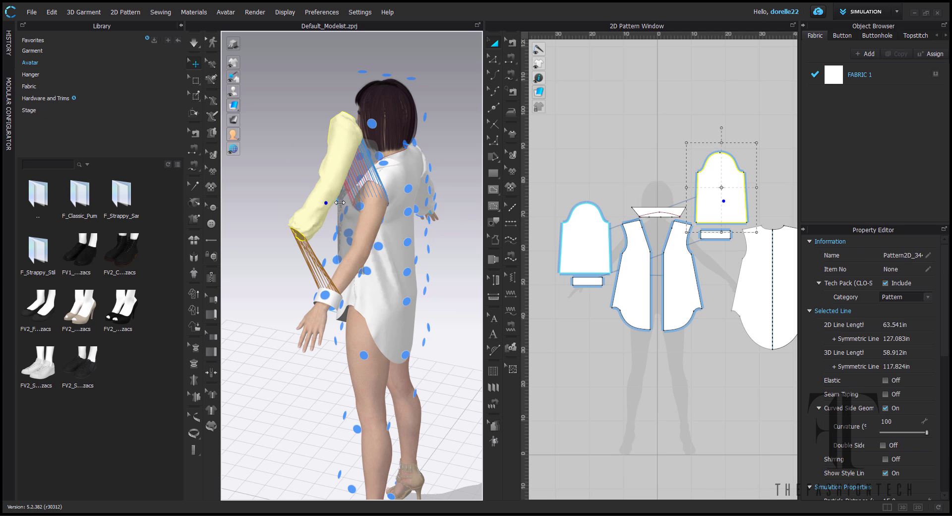
pyautogui.click(291, 174)
pyautogui.click(319, 204)
pyautogui.scroll(3, 348, 217)
pyautogui.click(347, 215)
pyautogui.scroll(-3, 358, 228)
# - Simulate the shirt so the new sleeve and cuff are sewn on and draped
pyautogui.moveTo(424, 297); pyautogui.dragTo(460, 289, button='right')
pyautogui.press('space')
pyautogui.scroll(-3, 446, 276)
pyautogui.scroll(4, 430, 264)
pyautogui.click(386, 221)
pyautogui.moveTo(385, 221); pyautogui.dragTo(378, 242, button='middle')
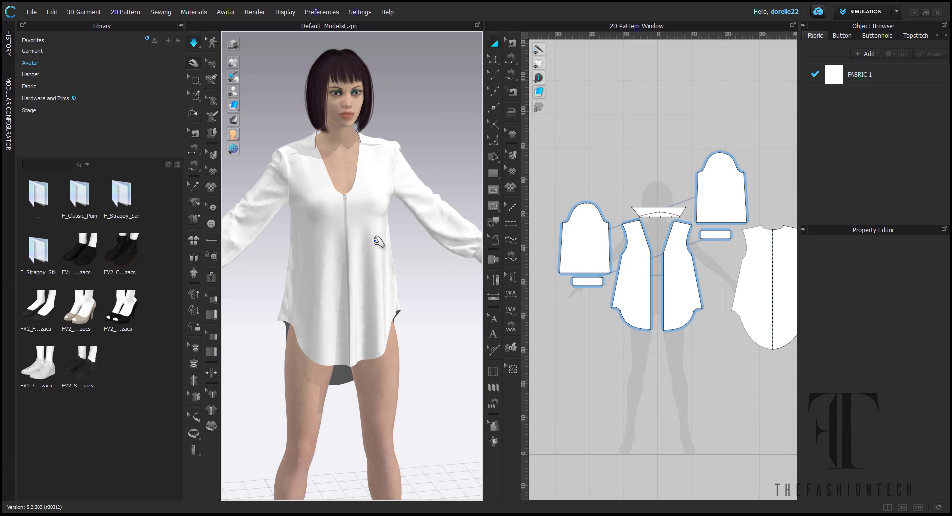
pyautogui.click(364, 237)
pyautogui.click(440, 299)
# - Create piping along one front neckline edge, from the collar down to the top of the zipper
pyautogui.scroll(5, 353, 173)
pyautogui.moveTo(354, 174); pyautogui.dragTo(390, 338, button='middle')
pyautogui.moveTo(389, 338)
pyautogui.mouseDown(button='right')
pyautogui.moveTo(326, 340)
pyautogui.moveTo(396, 330)
pyautogui.mouseUp(button='right')
pyautogui.click(212, 318)
pyautogui.scroll(-1, 323, 287)
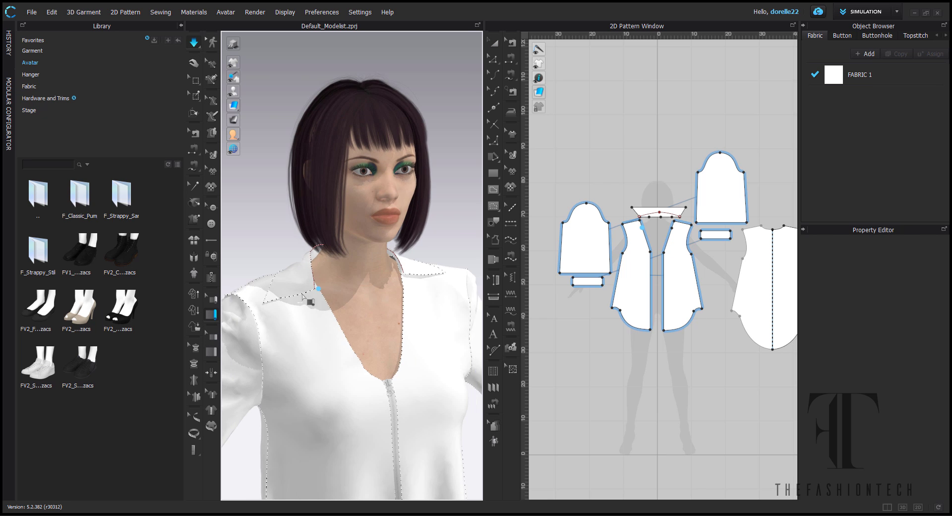
pyautogui.moveTo(308, 299); pyautogui.dragTo(252, 296, button='right')
pyautogui.doubleClick(311, 383)
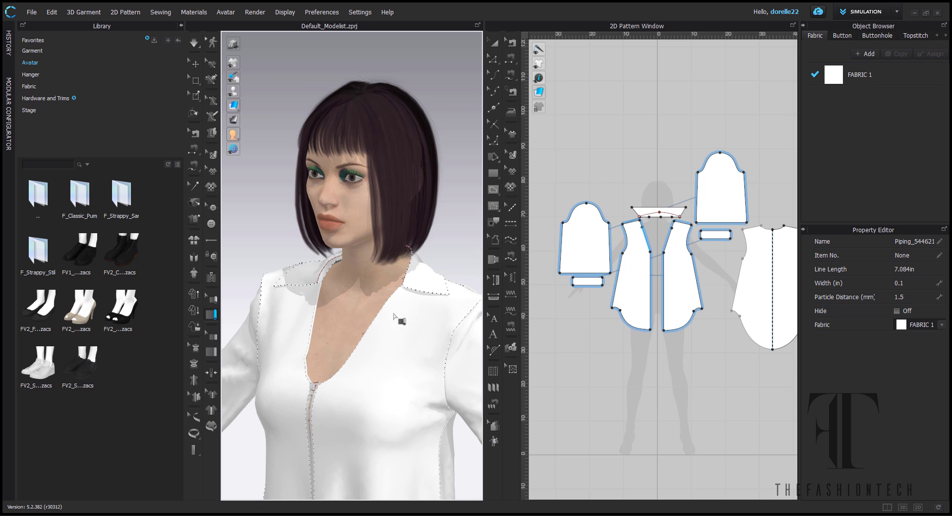
# - Create matching piping along the other front neckline edge down to the zipper, and simulate the shirt
pyautogui.moveTo(394, 313); pyautogui.dragTo(421, 309, button='right')
pyautogui.click(405, 304)
pyautogui.doubleClick(388, 424)
pyautogui.press('a')
pyautogui.press('space')
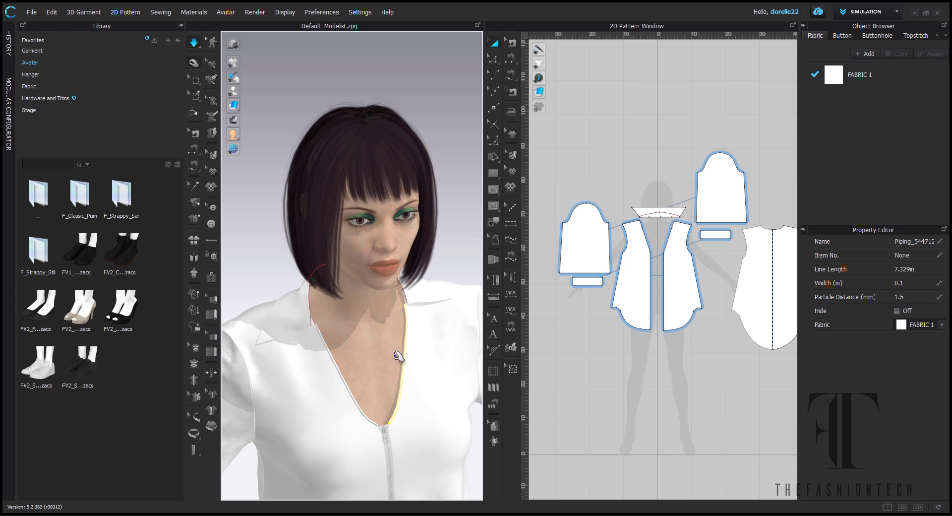
# - Extend the first neckline piping beyond its upper end onto the back neckline
pyautogui.scroll(-3, 398, 356)
pyautogui.moveTo(398, 355); pyautogui.dragTo(259, 351, button='right')
pyautogui.scroll(5, 360, 294)
pyautogui.moveTo(361, 298); pyautogui.dragTo(347, 327, button='right')
pyautogui.click(294, 308)
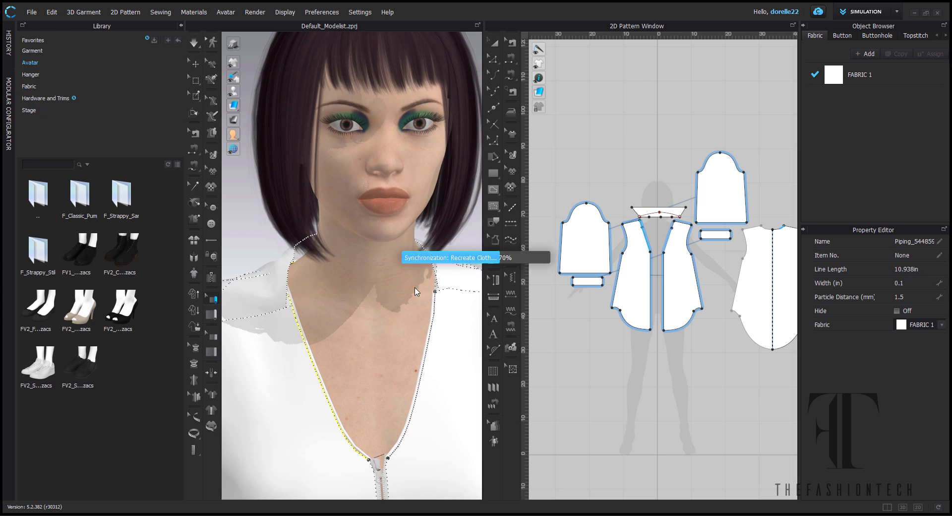
# - Extend the opposite neckline piping beyond its upper end onto the back neckline
pyautogui.click(435, 291)
pyautogui.scroll(4, 436, 291)
pyautogui.moveTo(398, 416); pyautogui.dragTo(402, 393, button='right')
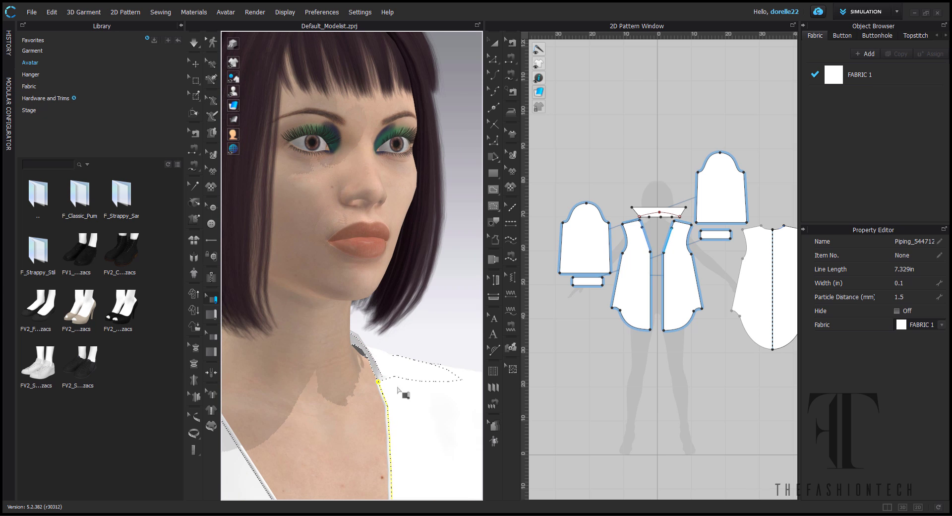
pyautogui.moveTo(351, 345); pyautogui.dragTo(350, 343)
pyautogui.click(412, 351)
pyautogui.scroll(-4, 412, 351)
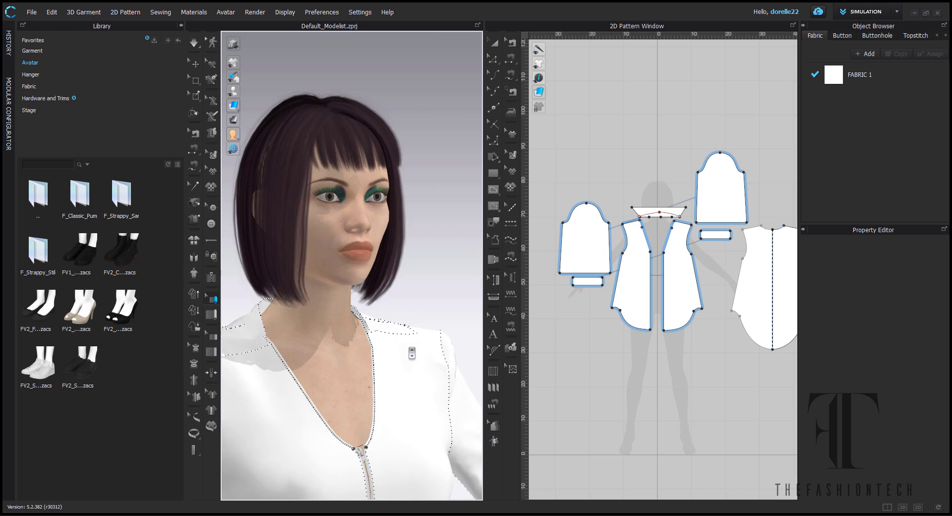
# - Simulate the shirt from the front view to settle the extended piping around the neckline
pyautogui.moveTo(412, 351); pyautogui.dragTo(230, 377, button='right')
pyautogui.press('2')
pyautogui.scroll(-3, 451, 294)
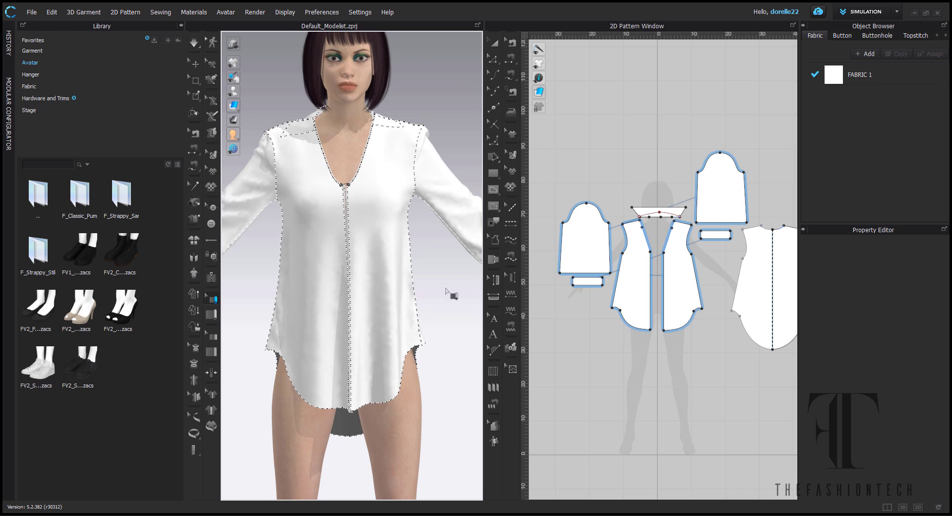
pyautogui.click(194, 43)
pyautogui.scroll(6, 348, 158)
pyautogui.scroll(2, 380, 322)
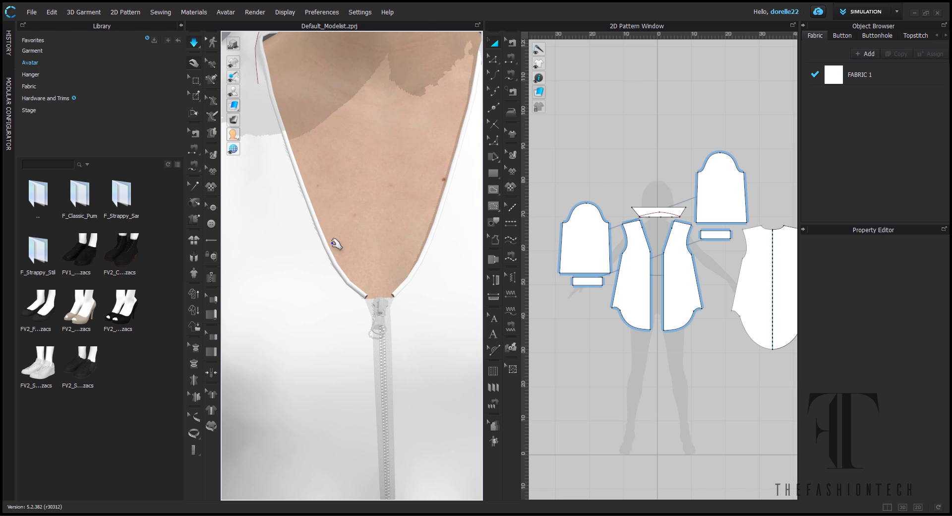
# - Examine the neckline piping's properties and check the draped shirt from the back and front
pyautogui.click(212, 299)
pyautogui.click(347, 282)
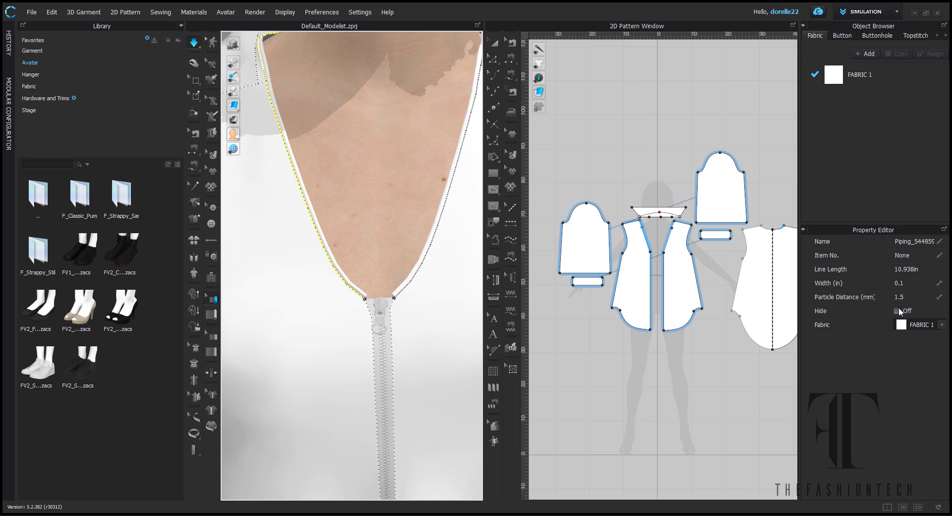
pyautogui.scroll(-8, 362, 225)
pyautogui.click(451, 208)
pyautogui.moveTo(451, 208); pyautogui.dragTo(432, 245, button='right')
pyautogui.click(193, 63)
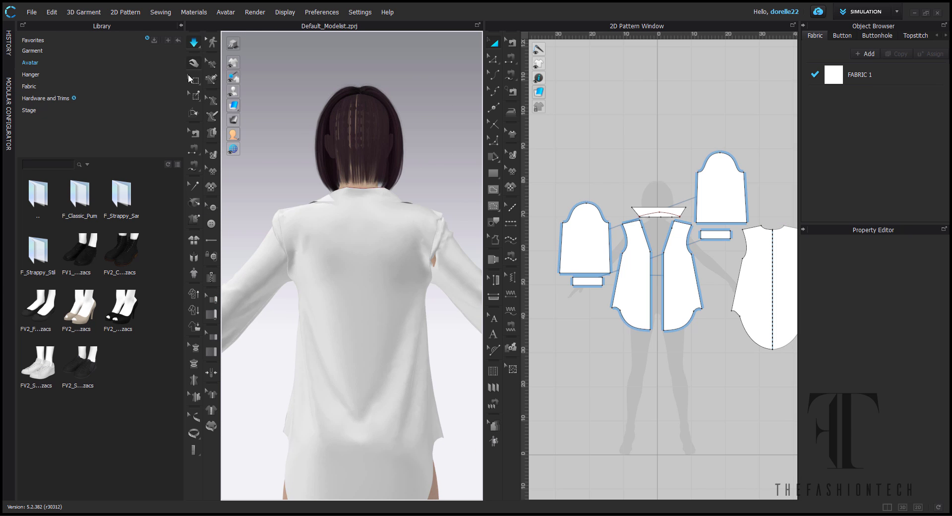
pyautogui.click(439, 272)
pyautogui.scroll(-5, 449, 355)
pyautogui.moveTo(450, 356); pyautogui.dragTo(711, 365, button='right')
# - Move both sleeve patterns and their cuffs to an empty area above the avatar silhouette, side by side
pyautogui.scroll(-5, 662, 248)
pyautogui.click(614, 185)
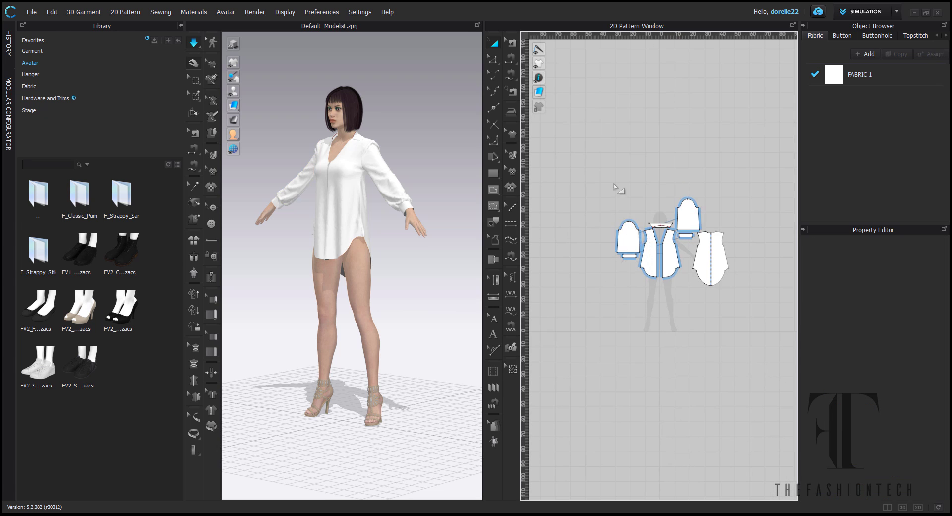
pyautogui.moveTo(629, 238); pyautogui.dragTo(570, 114)
pyautogui.moveTo(629, 256); pyautogui.dragTo(569, 134)
pyautogui.moveTo(688, 217); pyautogui.dragTo(601, 115)
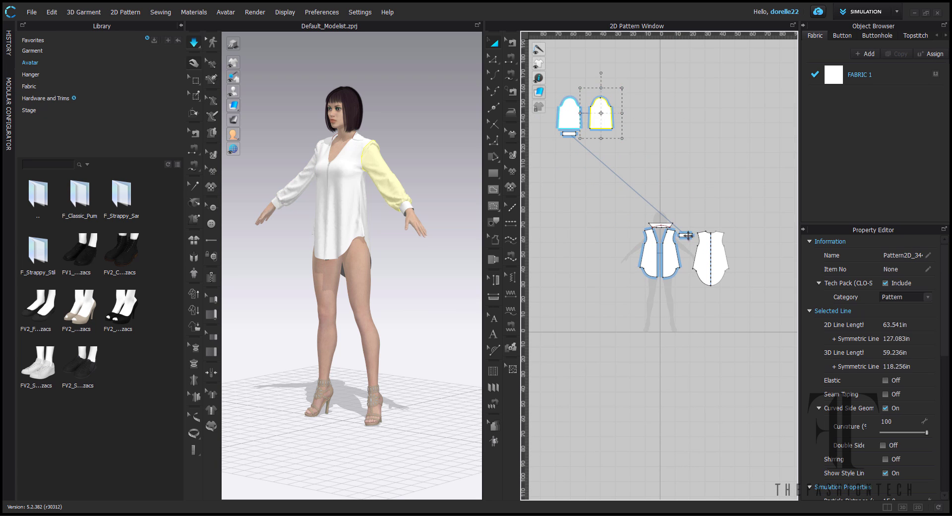
pyautogui.moveTo(687, 236); pyautogui.dragTo(601, 135)
# - Move the collar pattern up to sit just above the two sleeve patterns
pyautogui.click(662, 225)
pyautogui.click(672, 216)
pyautogui.scroll(4, 671, 222)
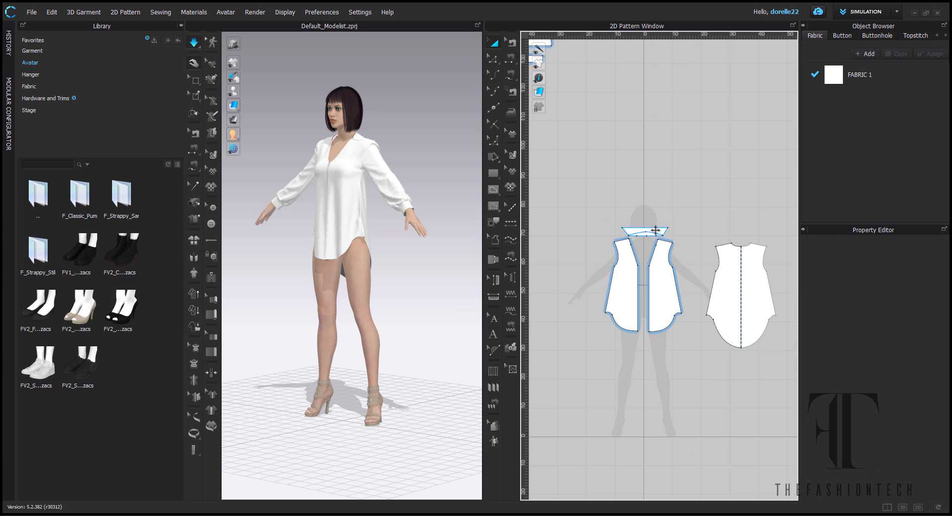
pyautogui.moveTo(657, 230); pyautogui.dragTo(588, 73)
pyautogui.moveTo(588, 73); pyautogui.dragTo(667, 200, button='middle')
pyautogui.moveTo(677, 193); pyautogui.dragTo(601, 102)
pyautogui.moveTo(698, 349); pyautogui.dragTo(631, 250, button='middle')
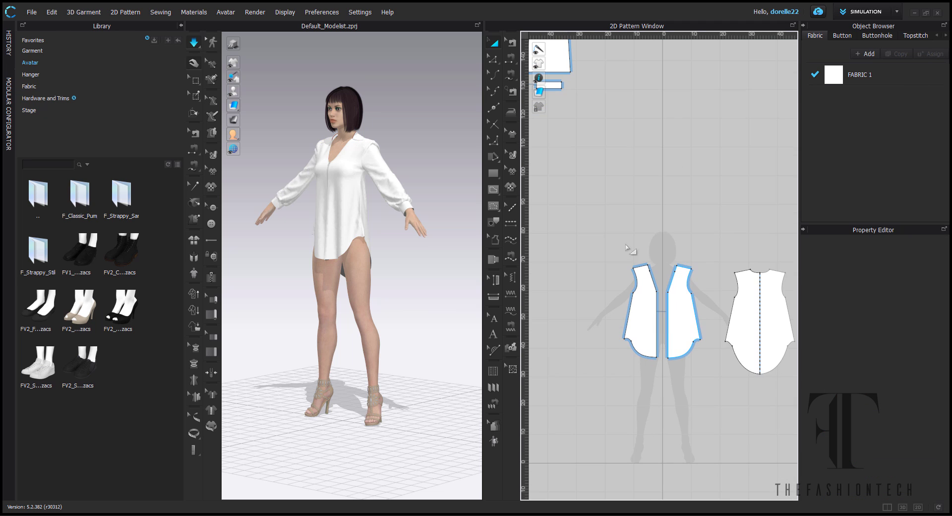
# - Select the two front pieces and the back piece together and move them up beside the sleeve patterns
pyautogui.moveTo(631, 250); pyautogui.dragTo(767, 343)
pyautogui.moveTo(768, 326); pyautogui.dragTo(724, 57)
pyautogui.click(715, 148)
pyautogui.scroll(-3, 714, 139)
pyautogui.moveTo(714, 133); pyautogui.dragTo(707, 212, button='middle')
# - Adjust the spacing of the moved body pieces, shifting the back pattern slightly away from the adjacent front piece
pyautogui.moveTo(703, 130); pyautogui.dragTo(695, 125)
pyautogui.scroll(3, 694, 128)
pyautogui.moveTo(692, 132); pyautogui.dragTo(723, 217, button='middle')
pyautogui.moveTo(723, 218); pyautogui.dragTo(723, 233)
pyautogui.scroll(2, 683, 280)
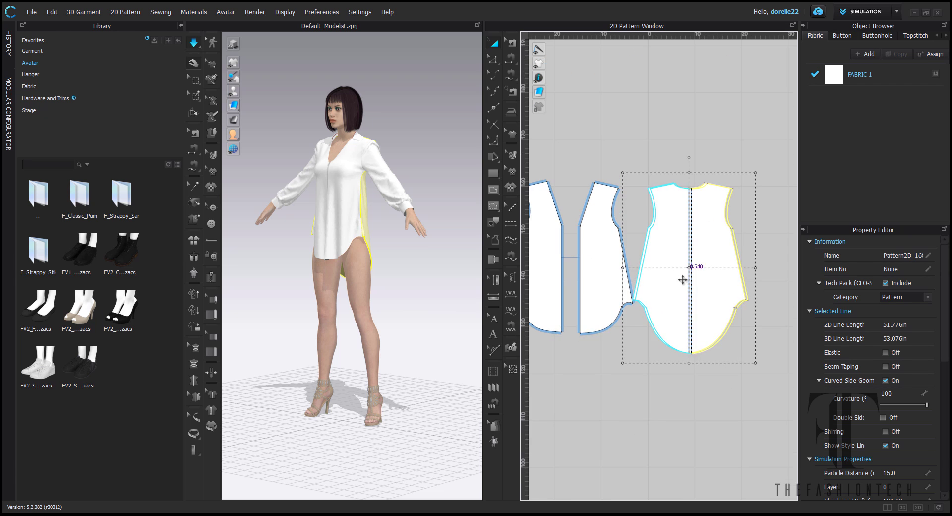
pyautogui.moveTo(684, 281); pyautogui.dragTo(695, 281)
pyautogui.click(779, 319)
pyautogui.scroll(-3, 780, 320)
pyautogui.moveTo(780, 321); pyautogui.dragTo(772, 321, button='middle')
# - Select all the shirt's pattern pieces and group them
pyautogui.moveTo(531, 178); pyautogui.dragTo(910, 329)
pyautogui.rightClick(779, 222)
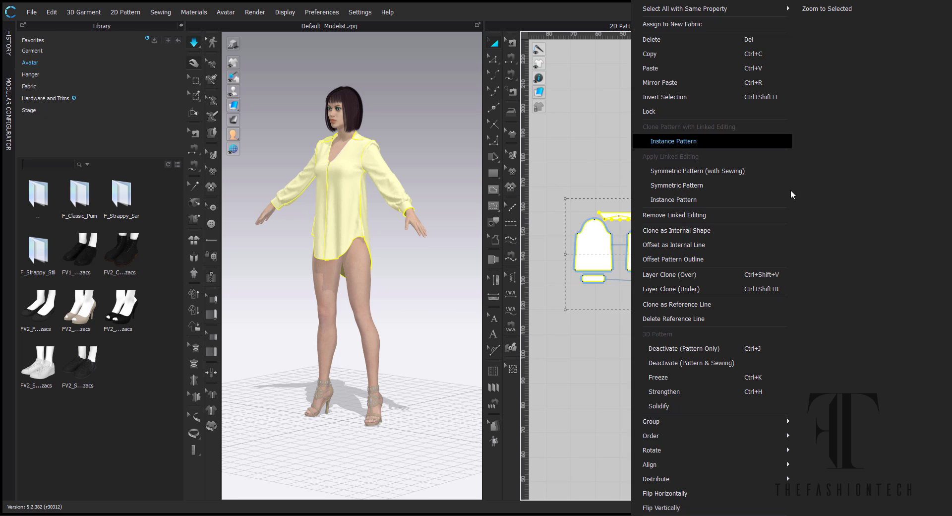
pyautogui.moveTo(777, 422)
pyautogui.click(812, 423)
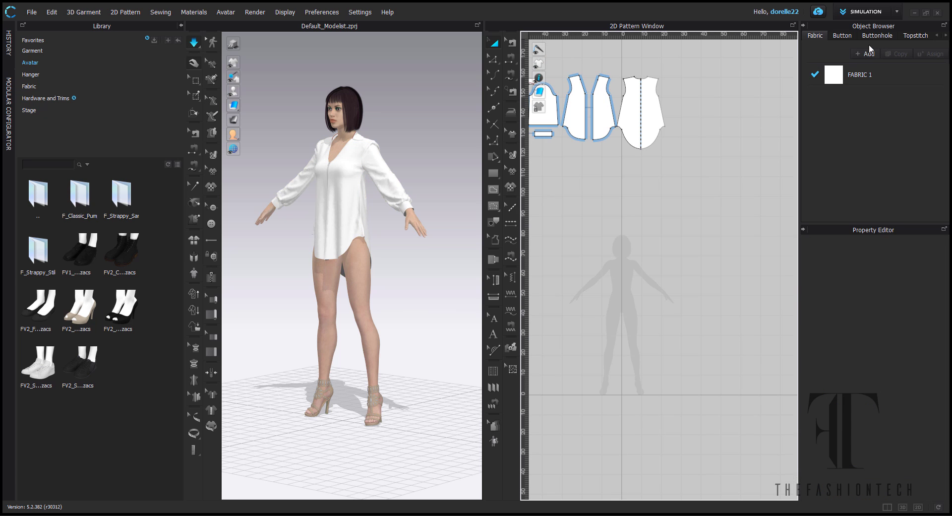
# - Add a new fabric, and bring the Wool_Cashmere fabric from the fabric library into the project
pyautogui.click(36, 89)
pyautogui.scroll(-5, 82, 347)
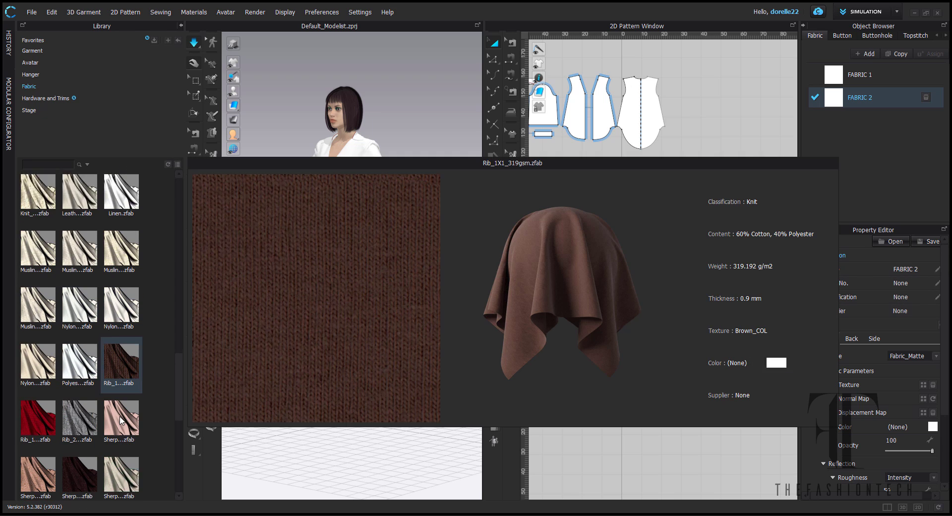
pyautogui.scroll(-5, 111, 392)
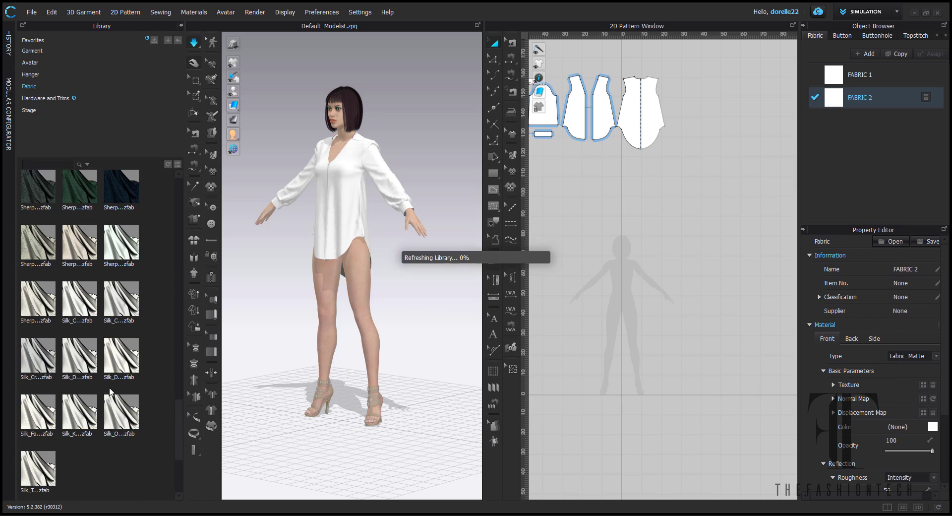
pyautogui.scroll(-3, 110, 392)
pyautogui.moveTo(85, 428)
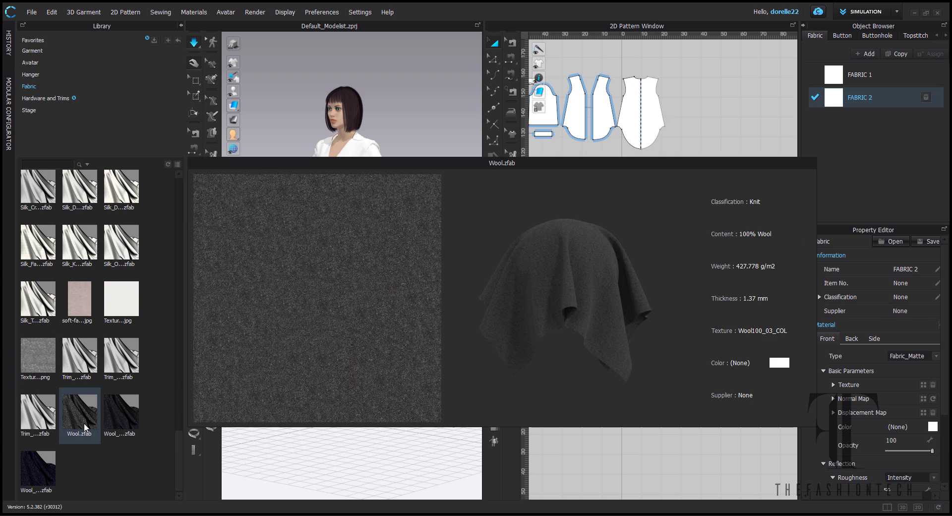
pyautogui.doubleClick(122, 412)
pyautogui.click(480, 298)
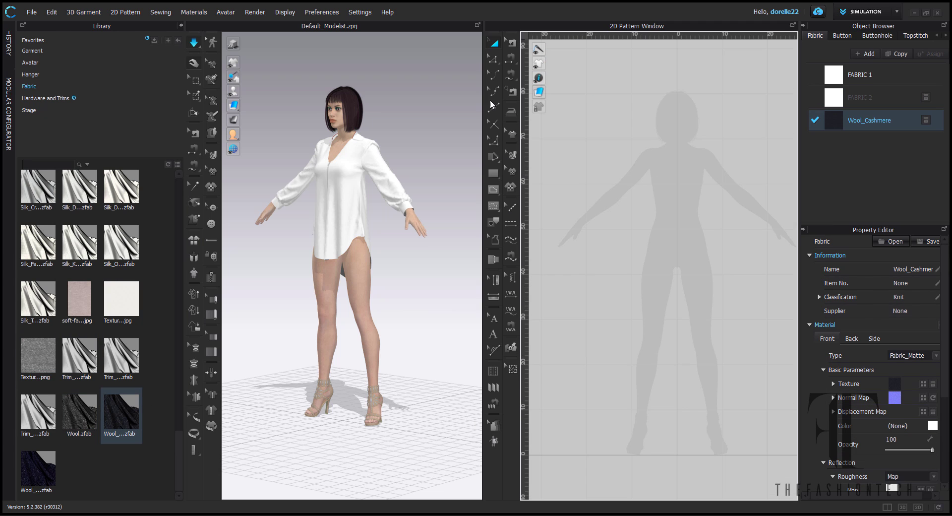
# - Draw a narrow waistband rectangle about 13.5 by 1.5 in across the avatar's waist
pyautogui.click(647, 228)
pyautogui.press('Escape')
pyautogui.press('a')
pyautogui.click(683, 212)
pyautogui.click(678, 225)
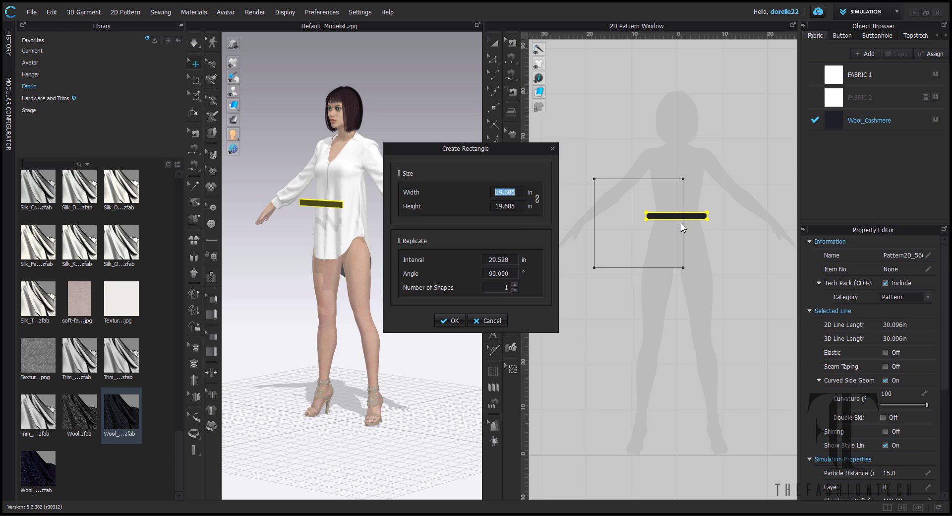
pyautogui.press('Escape')
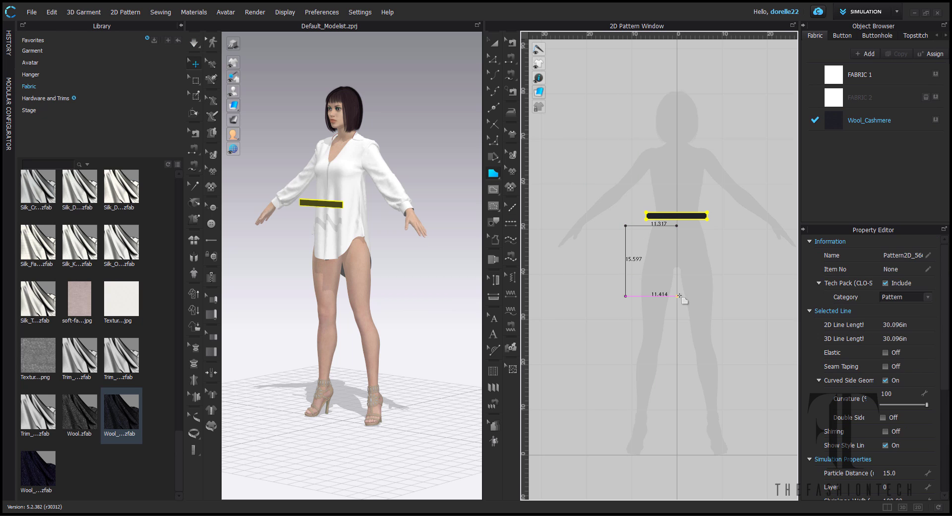
# - Draw a half skirt panel about 11.3 by 15.6 in below the waistband and add a dart in its upper edge
pyautogui.click(678, 296)
pyautogui.click(677, 226)
pyautogui.scroll(5, 648, 233)
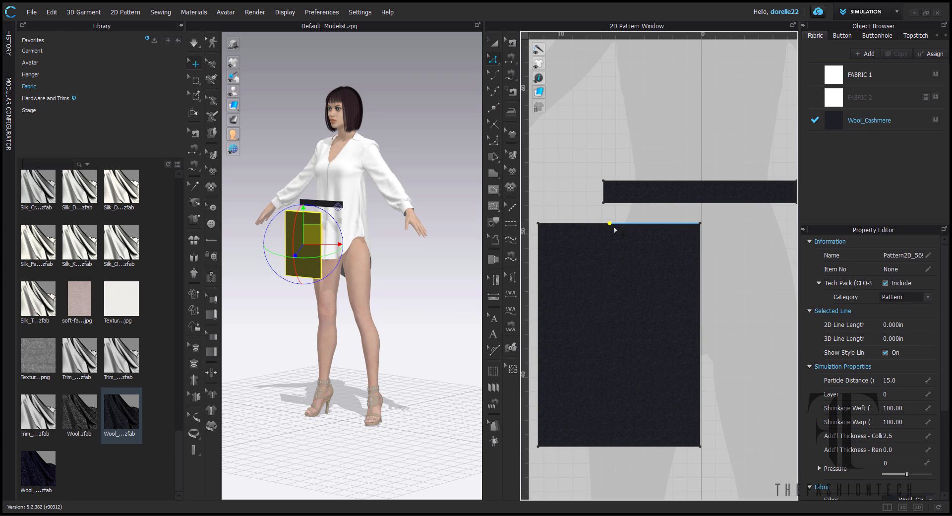
pyautogui.click(609, 278)
pyautogui.click(450, 283)
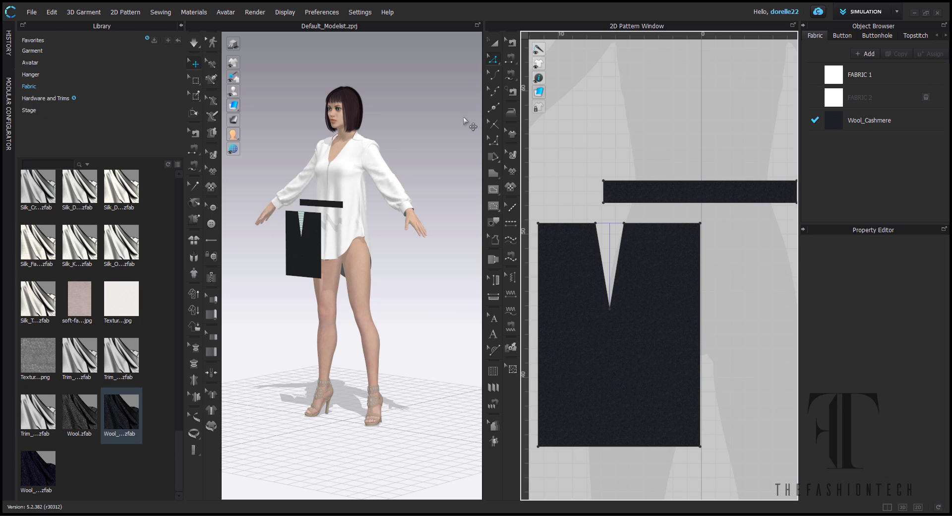
# - Move the panel's upper outer corner inward and curve the side edge outward at the hip
pyautogui.moveTo(538, 223); pyautogui.dragTo(551, 223)
pyautogui.click(494, 74)
pyautogui.moveTo(544, 335); pyautogui.dragTo(540, 327)
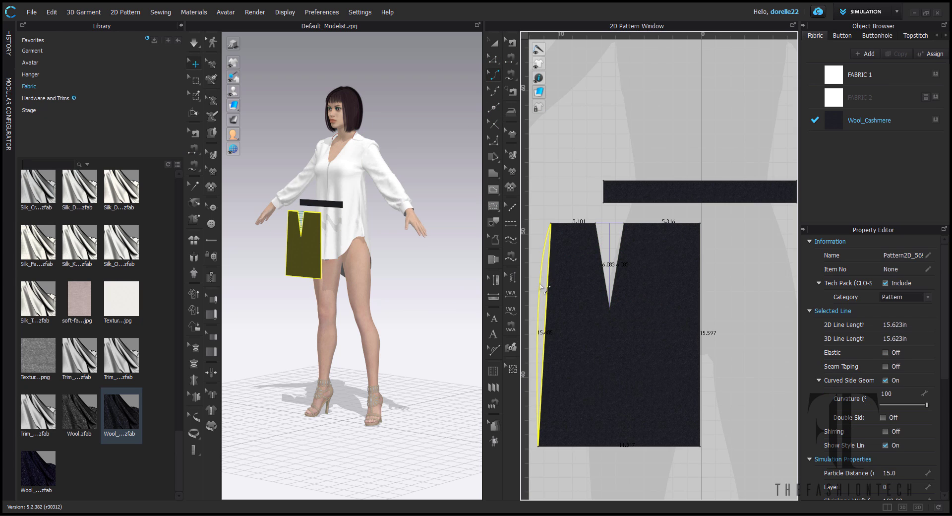
# - Narrow the half panel by shifting its centre edge inward, and unfold it about that edge with symmetric editing and sewing
pyautogui.scroll(-4, 579, 281)
pyautogui.click(664, 317)
pyautogui.moveTo(664, 318); pyautogui.dragTo(651, 317)
pyautogui.rightClick(650, 320)
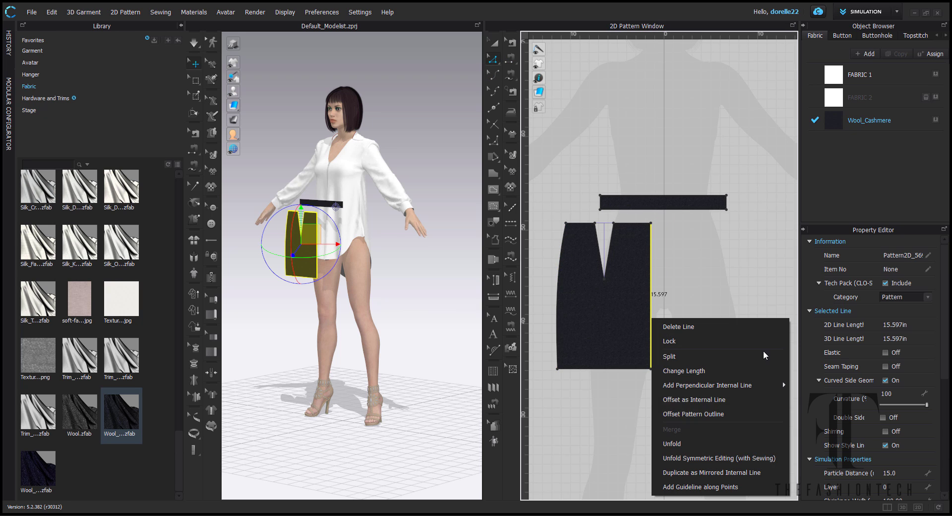
pyautogui.press('Escape')
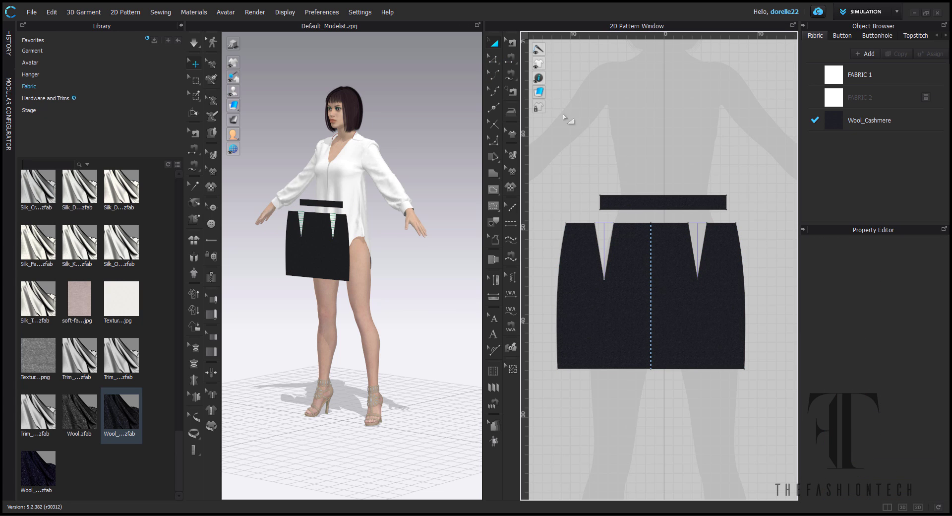
# - Draw a large circular flounce pattern piece below the skirt panel
pyautogui.moveTo(668, 272); pyautogui.dragTo(669, 159, button='right')
pyautogui.scroll(-2, 618, 44)
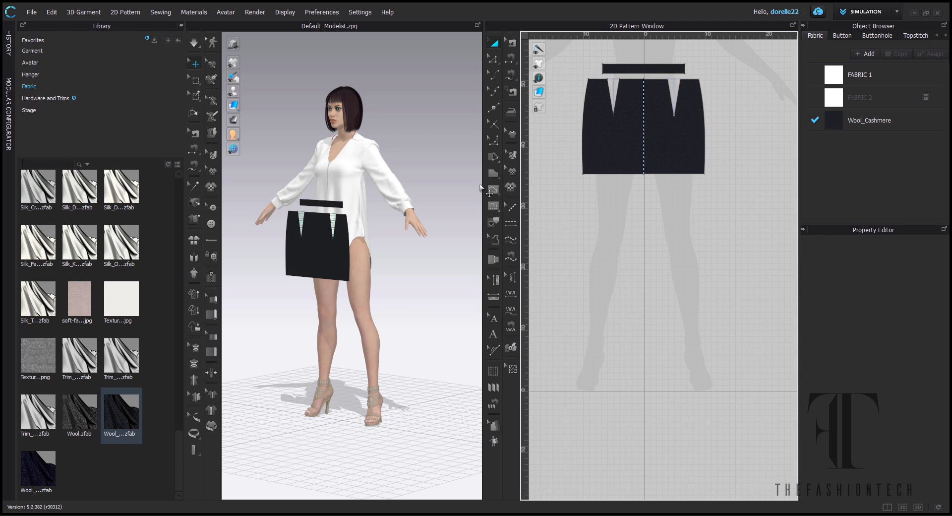
pyautogui.click(493, 175)
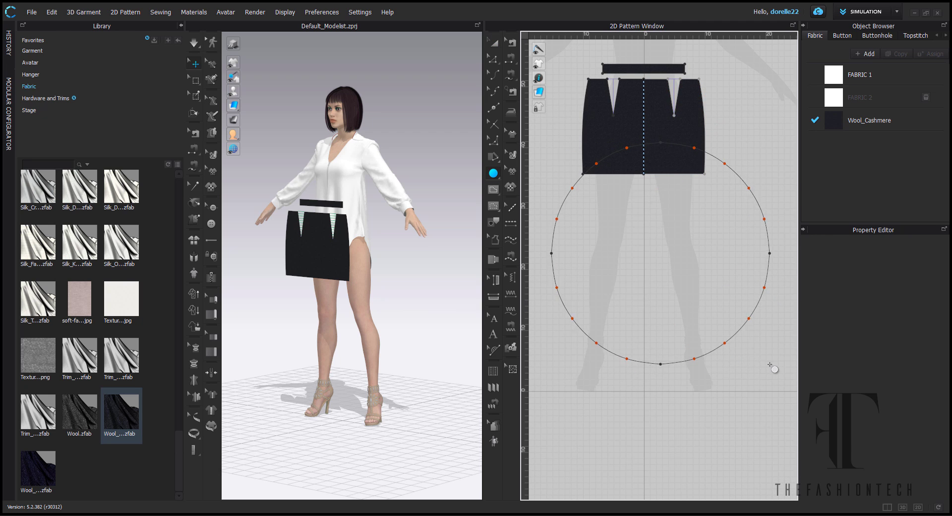
pyautogui.moveTo(626, 222)
pyautogui.mouseDown()
pyautogui.moveTo(676, 280)
pyautogui.moveTo(691, 276)
pyautogui.mouseUp()
pyautogui.click(493, 43)
pyautogui.rightClick(648, 271)
pyautogui.click(593, 400)
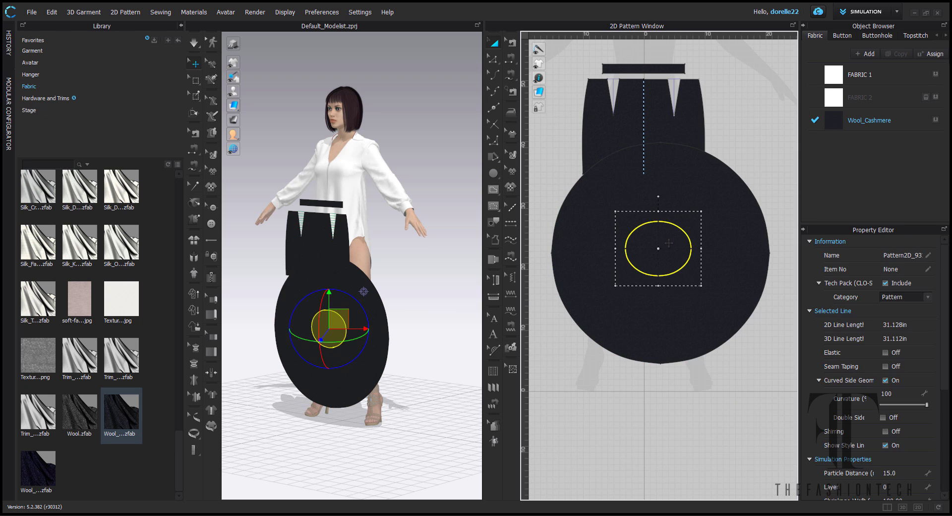
pyautogui.press('Delete')
# - Draw an internal circle at the centre of the large circle and convert it to a hole
pyautogui.click(493, 190)
pyautogui.click(531, 219)
pyautogui.moveTo(630, 222); pyautogui.dragTo(693, 285)
pyautogui.click(494, 43)
pyautogui.rightClick(692, 261)
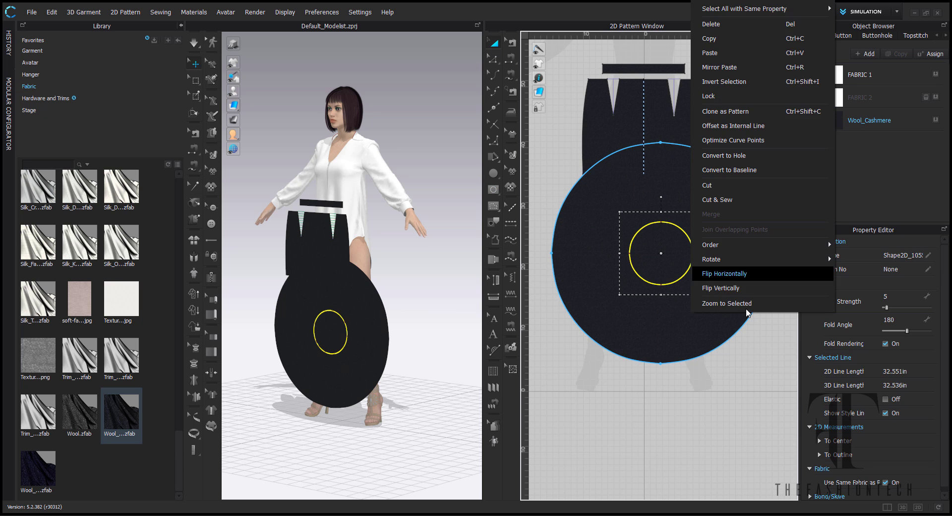
pyautogui.click(724, 155)
# - Draw horizontal internal lines from the outer edge to the hole on both sides of the ring, and cut and sew along them
pyautogui.click(493, 189)
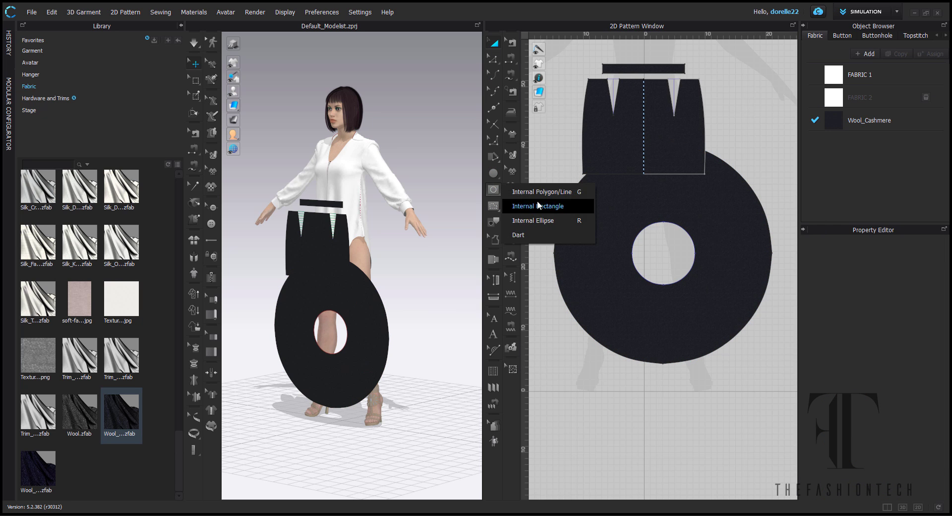
pyautogui.click(531, 187)
pyautogui.click(554, 253)
pyautogui.doubleClick(635, 253)
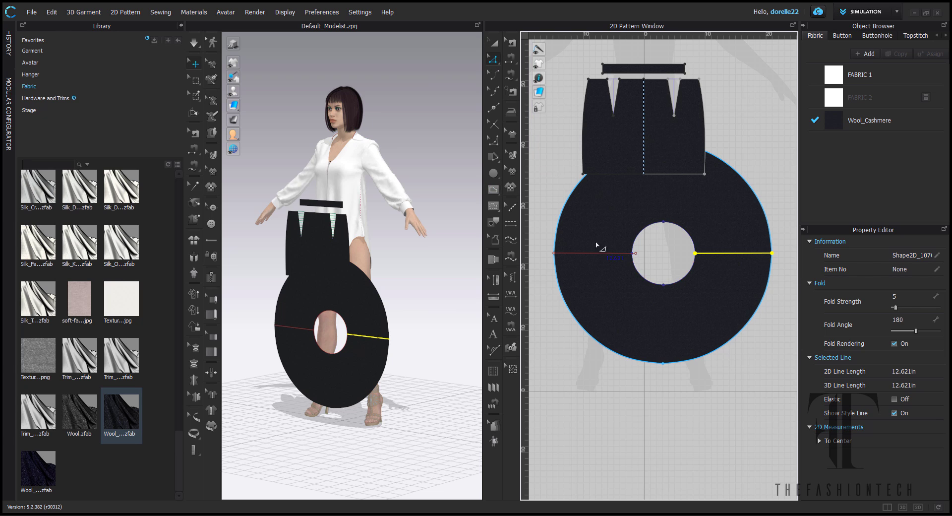
pyautogui.rightClick(547, 255)
pyautogui.click(656, 361)
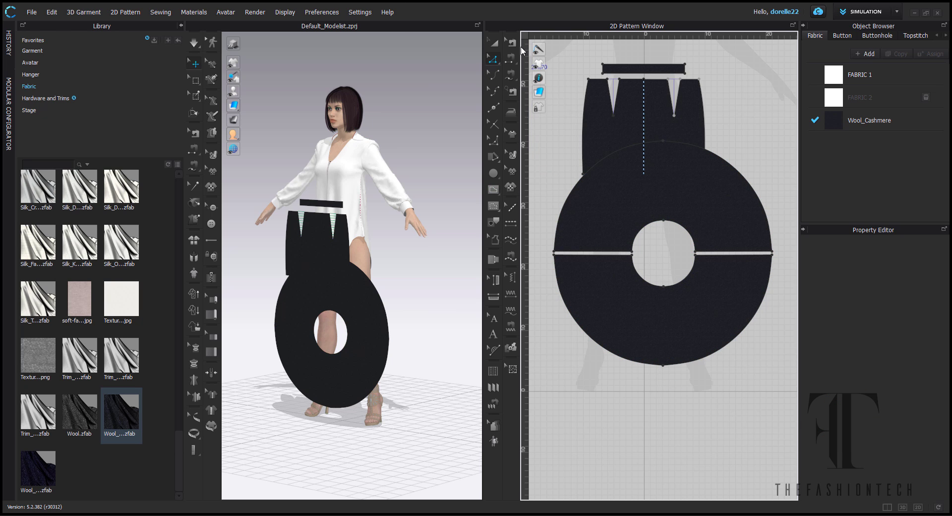
# - Move the upper half of the cut ring beside the lower half and rotate it to face the same way
pyautogui.click(493, 42)
pyautogui.click(591, 253)
pyautogui.scroll(-4, 665, 312)
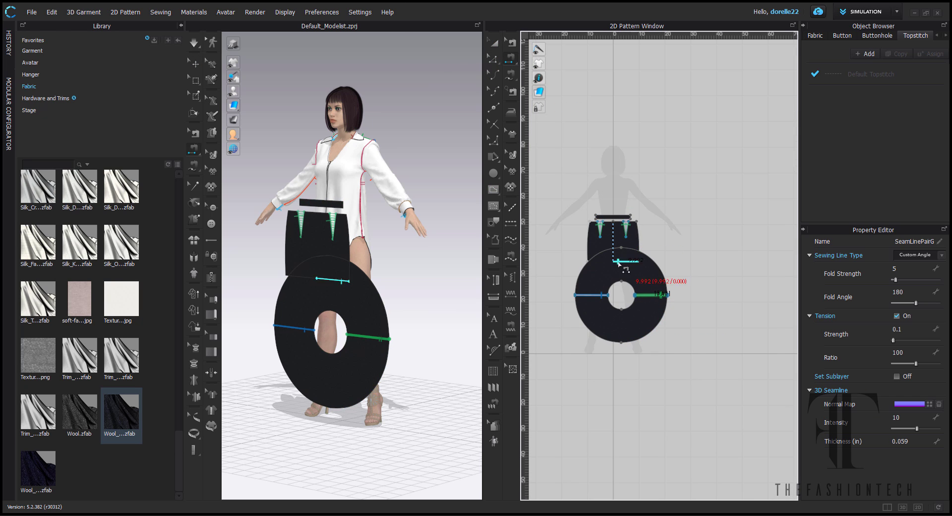
pyautogui.moveTo(635, 270); pyautogui.dragTo(694, 309)
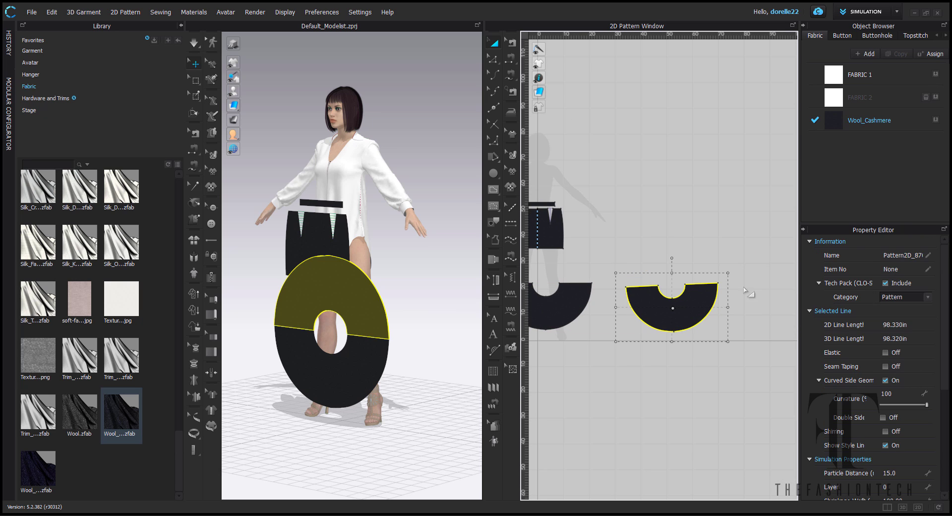
# - Copy the waistband and skirt panel and paste them above the second half-ring
pyautogui.scroll(-1, 676, 259)
pyautogui.moveTo(677, 258); pyautogui.dragTo(734, 255, button='middle')
pyautogui.moveTo(582, 207); pyautogui.dragTo(653, 262)
pyautogui.hotkey('ctrl', 'c')
pyautogui.hotkey('ctrl', 'v')
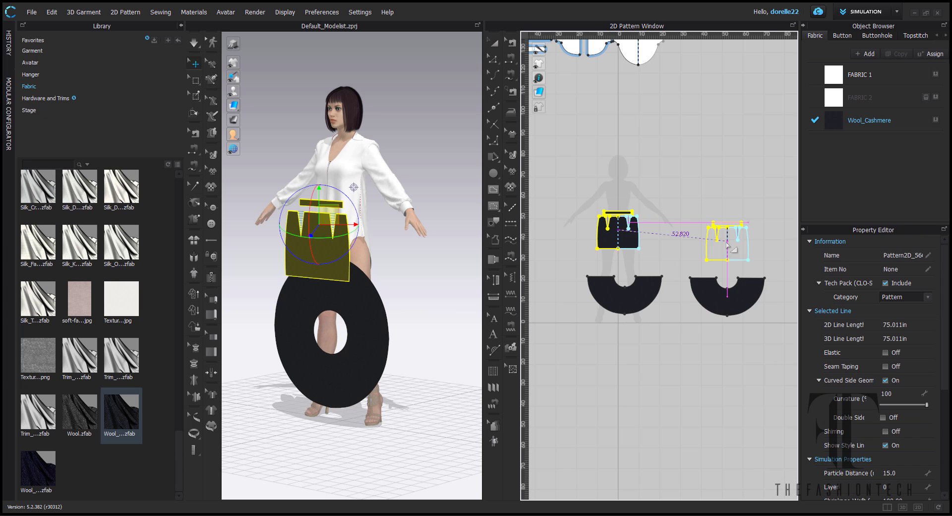
pyautogui.click(727, 231)
# - Sew the hem of the front and back skirt panels to the inner curve of the matching half-rings
pyautogui.scroll(6, 642, 249)
pyautogui.moveTo(643, 249); pyautogui.dragTo(726, 245, button='middle')
pyautogui.click(511, 59)
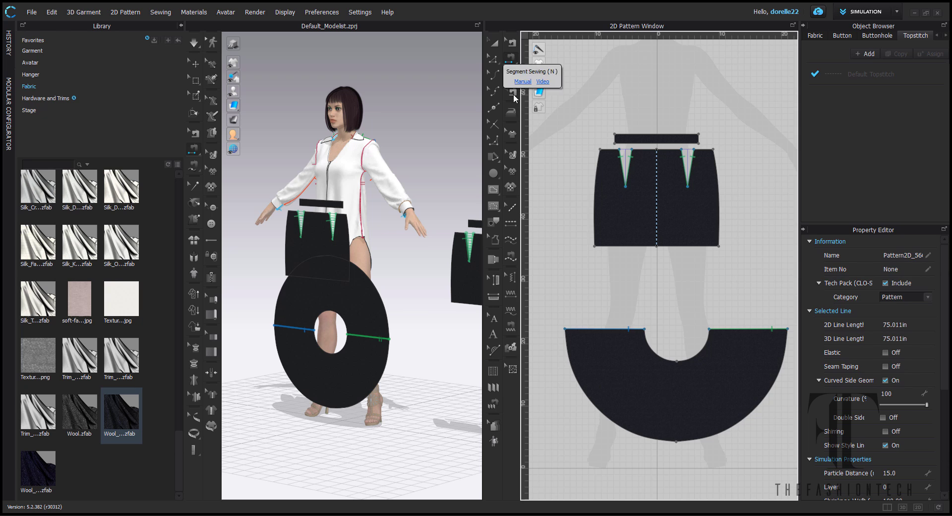
pyautogui.click(645, 331)
pyautogui.click(717, 247)
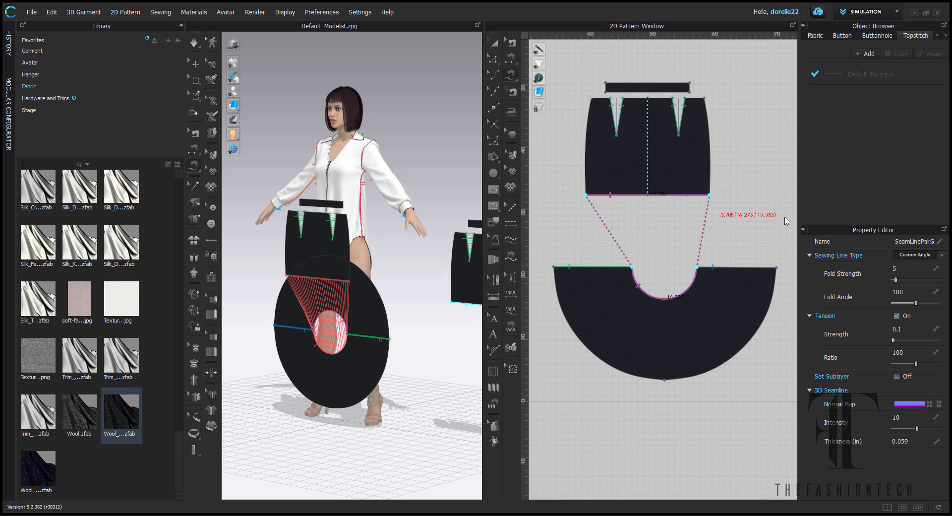
# - Sew both side edges of the front skirt panel to the side edges of the back panel
pyautogui.click(511, 59)
pyautogui.moveTo(566, 170); pyautogui.dragTo(732, 247, button='middle')
pyautogui.click(567, 211)
pyautogui.click(752, 233)
pyautogui.moveTo(538, 139); pyautogui.dragTo(726, 251, button='middle')
pyautogui.scroll(5, 726, 248)
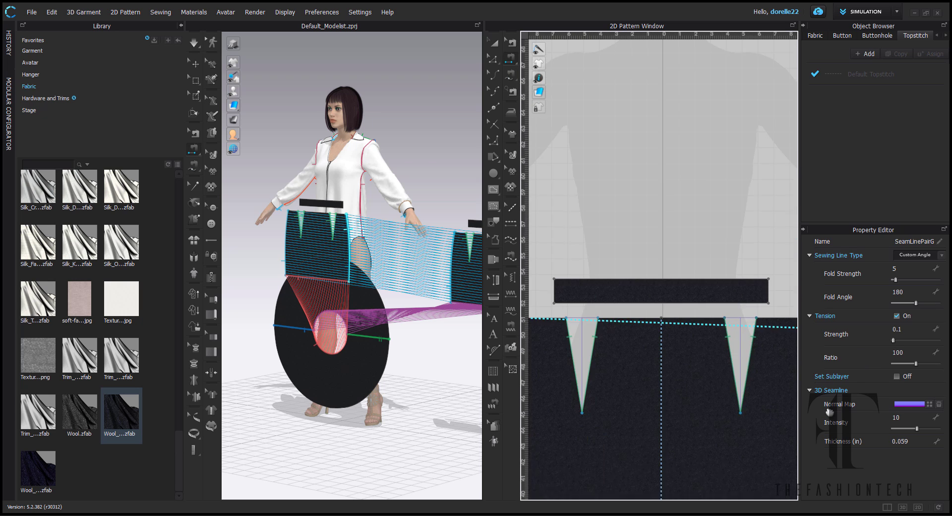
# - Sew the lower edges of the front and back waistbands to the upper edges of their skirt panels, skipping the dart openings
pyautogui.scroll(-3, 726, 248)
pyautogui.click(511, 75)
pyautogui.click(635, 278)
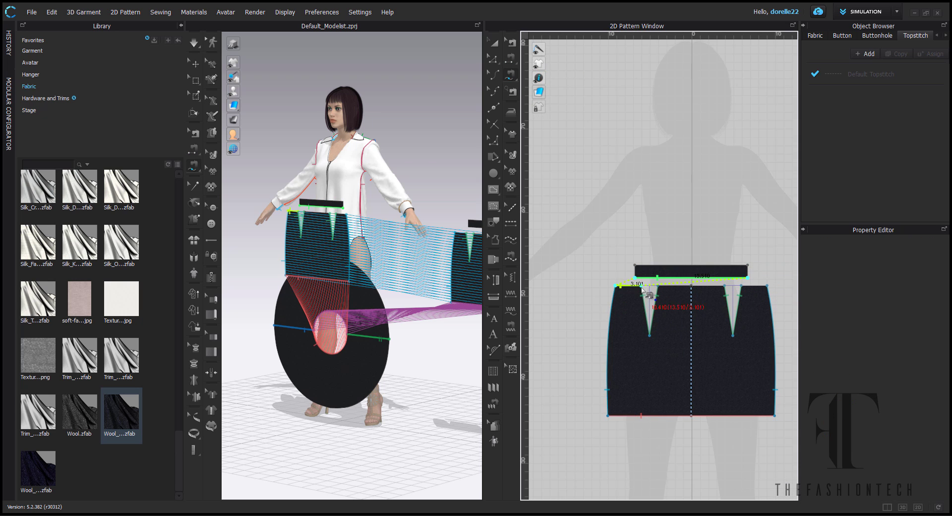
pyautogui.keyDown('shift'); pyautogui.click(769, 286); pyautogui.keyUp('shift')
pyautogui.moveTo(770, 286); pyautogui.dragTo(513, 233, button='middle')
pyautogui.click(589, 266)
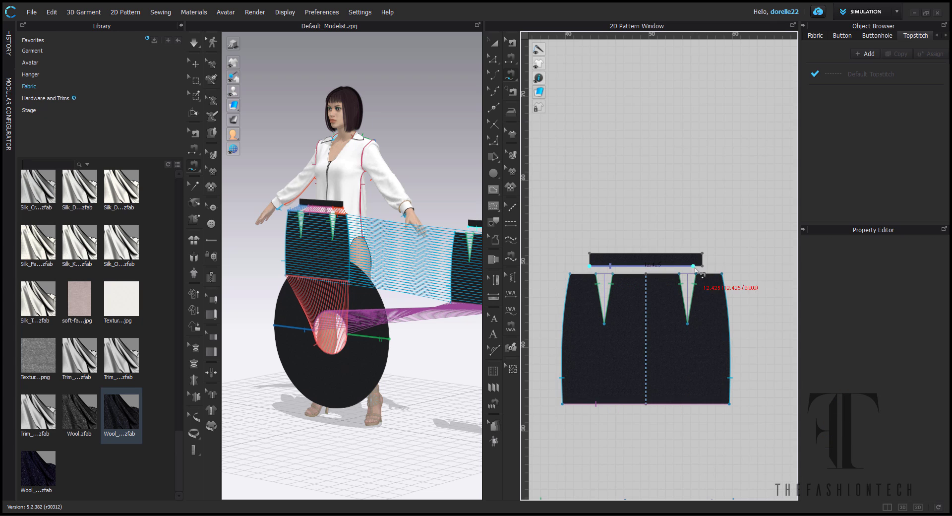
pyautogui.click(687, 283)
pyautogui.scroll(-3, 712, 268)
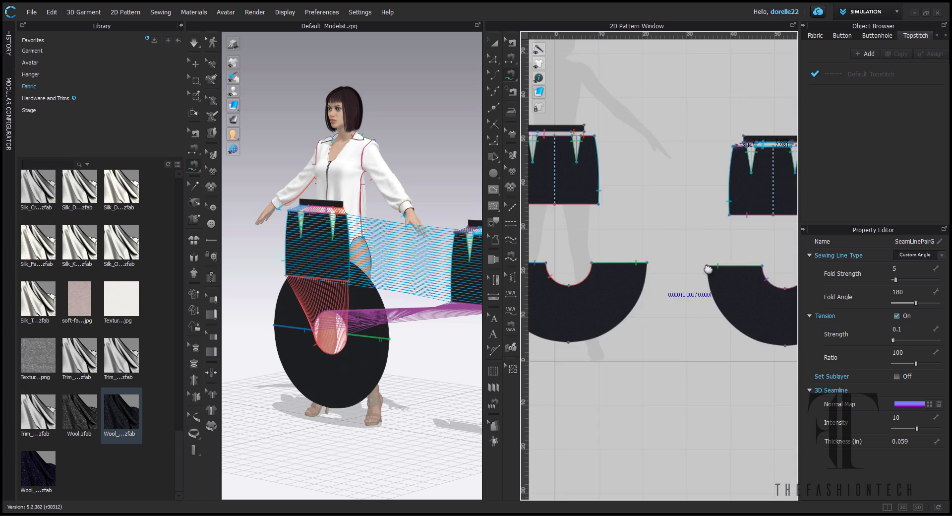
# - Place the back half-ring, skirt panel and waistband on the arrangement points behind the avatar
pyautogui.press('a')
pyautogui.click(602, 274)
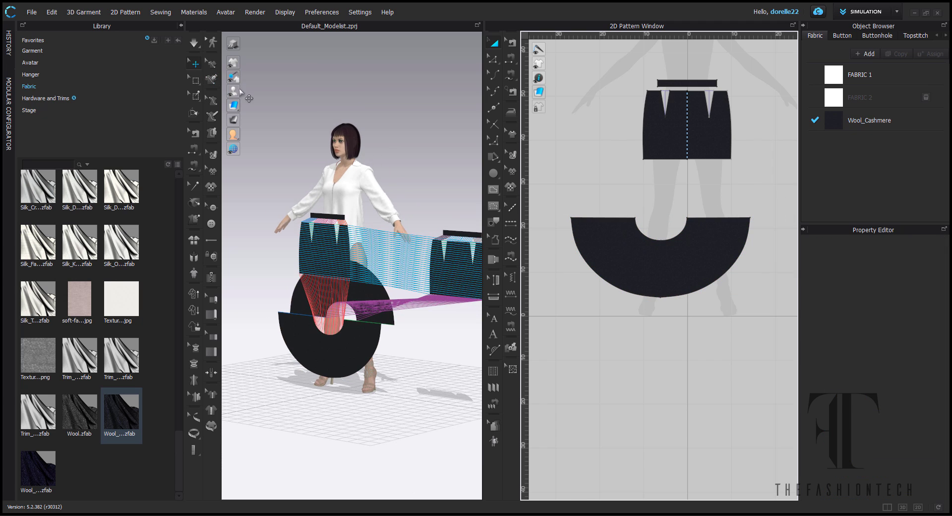
pyautogui.moveTo(437, 119); pyautogui.dragTo(224, 115, button='right')
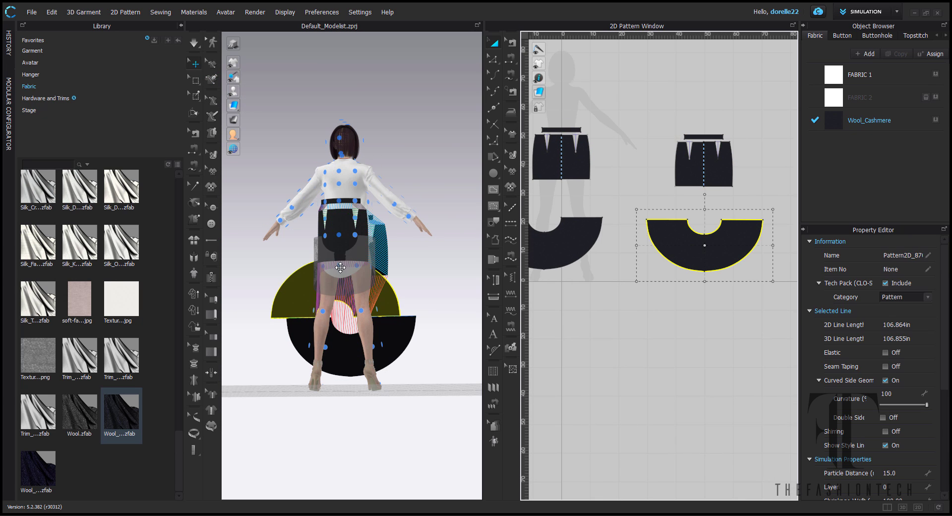
pyautogui.scroll(3, 341, 267)
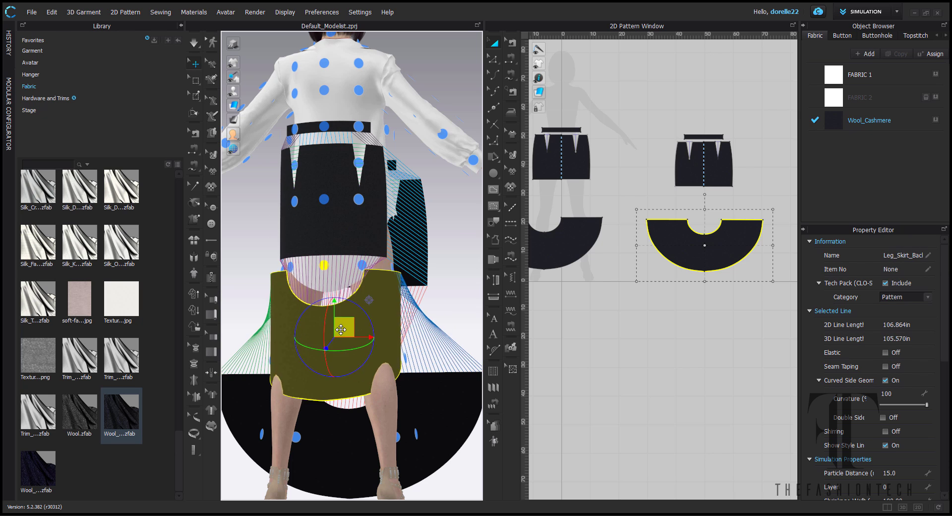
pyautogui.click(342, 163)
pyautogui.click(335, 132)
pyautogui.press('8')
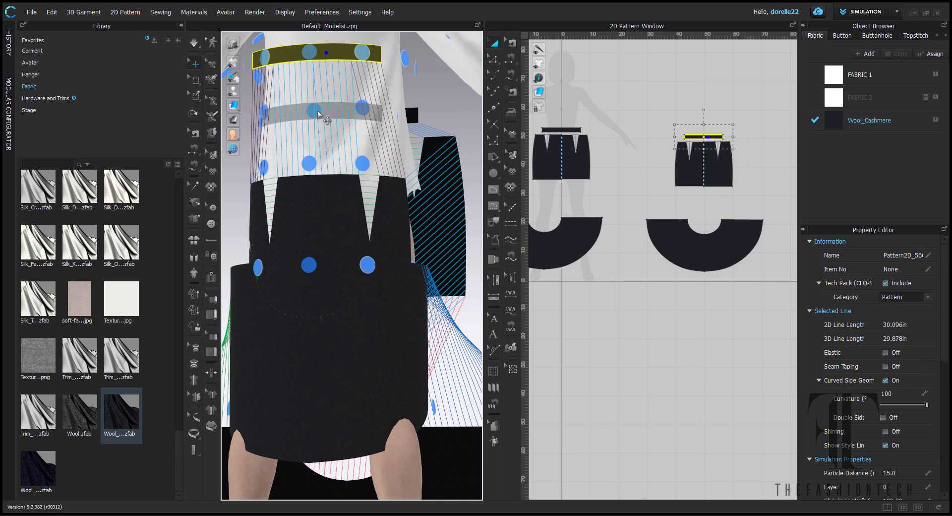
# - Place the front skirt panel and front waistband on the arrangement points at the avatar's front
pyautogui.press('2')
pyautogui.click(352, 327)
pyautogui.click(354, 197)
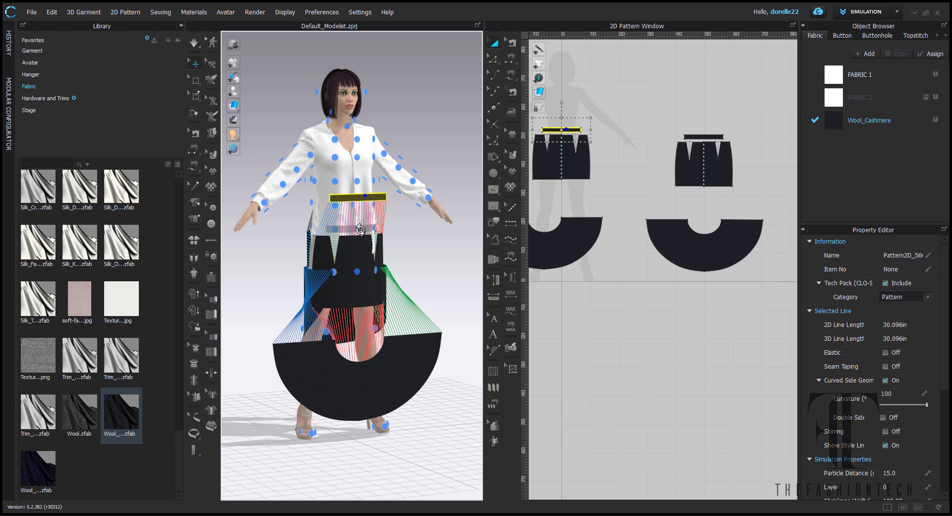
pyautogui.scroll(5, 374, 254)
pyautogui.click(423, 247)
pyautogui.moveTo(423, 247); pyautogui.dragTo(322, 213, button='right')
# - Adjust the half-rings around the avatar's legs and simulate the skirt onto the body
pyautogui.click(267, 379)
pyautogui.moveTo(268, 379); pyautogui.dragTo(315, 269, button='right')
pyautogui.press('2')
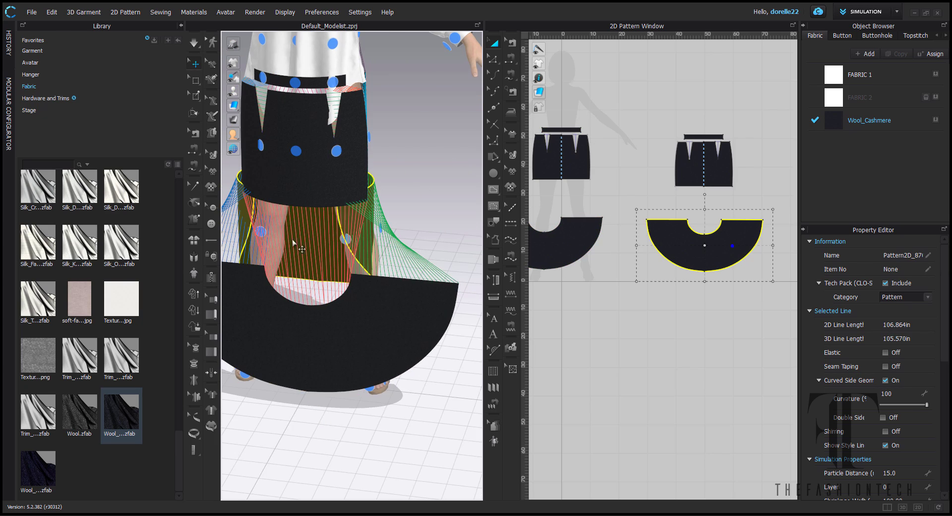
pyautogui.click(342, 291)
pyautogui.moveTo(342, 291); pyautogui.dragTo(390, 392, button='middle')
pyautogui.moveTo(390, 393); pyautogui.dragTo(433, 141)
pyautogui.scroll(3, 541, 93)
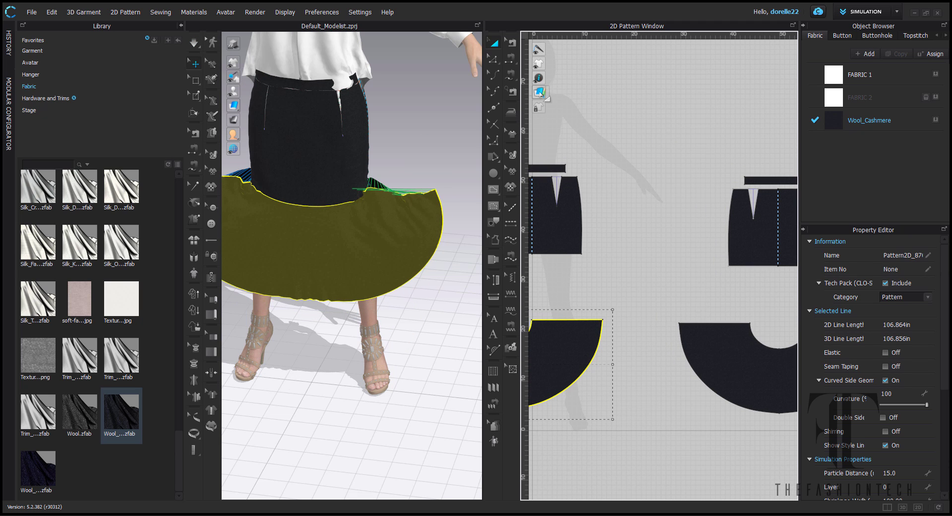
# - Sew the short ends of the front and back waistbands together and simulate, pulling the shirt front down over the waist
pyautogui.click(510, 59)
pyautogui.moveTo(676, 210); pyautogui.dragTo(773, 224, button='middle')
pyautogui.moveTo(681, 158); pyautogui.dragTo(720, 142, button='middle')
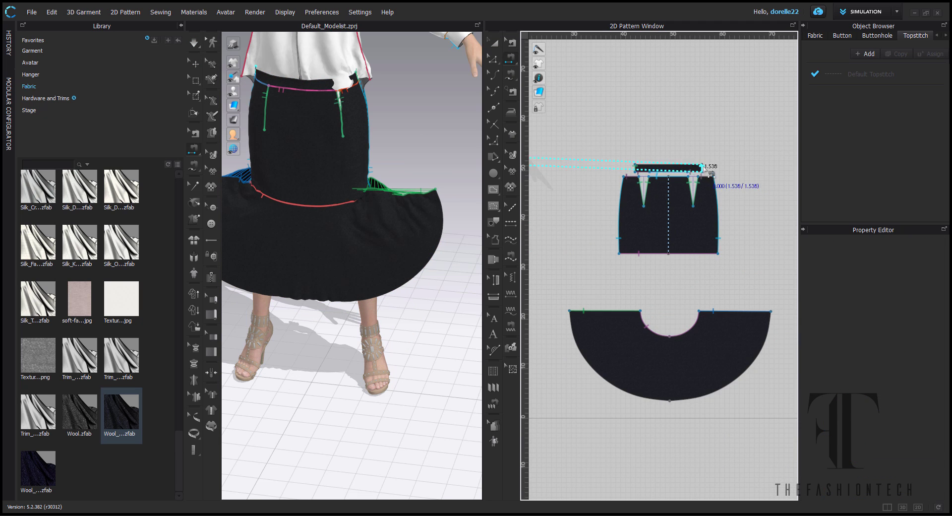
pyautogui.press('space')
pyautogui.moveTo(304, 60); pyautogui.dragTo(311, 79)
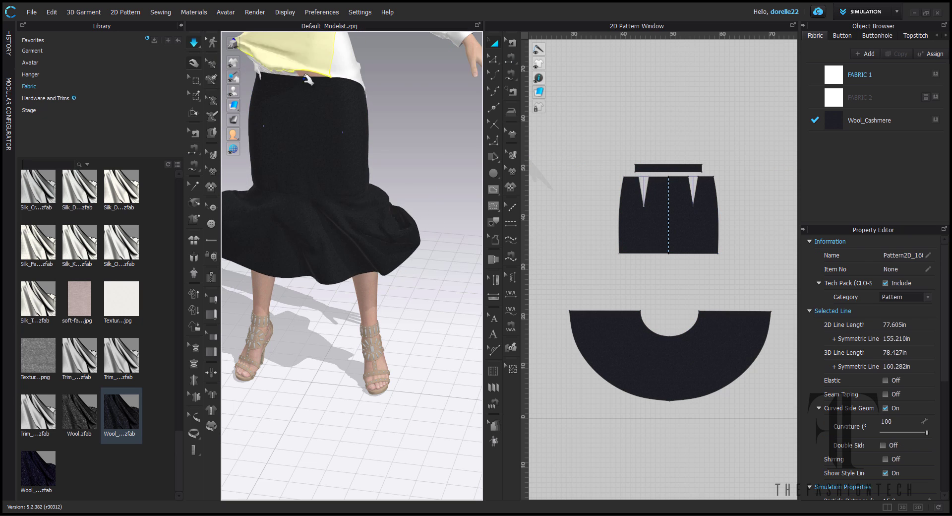
# - Select all the shirt's pattern pieces and hide them in the 3D view
pyautogui.scroll(-5, 327, 104)
pyautogui.moveTo(407, 203); pyautogui.dragTo(617, 276, button='right')
pyautogui.moveTo(591, 162); pyautogui.dragTo(686, 115, button='middle')
pyautogui.scroll(-5, 682, 119)
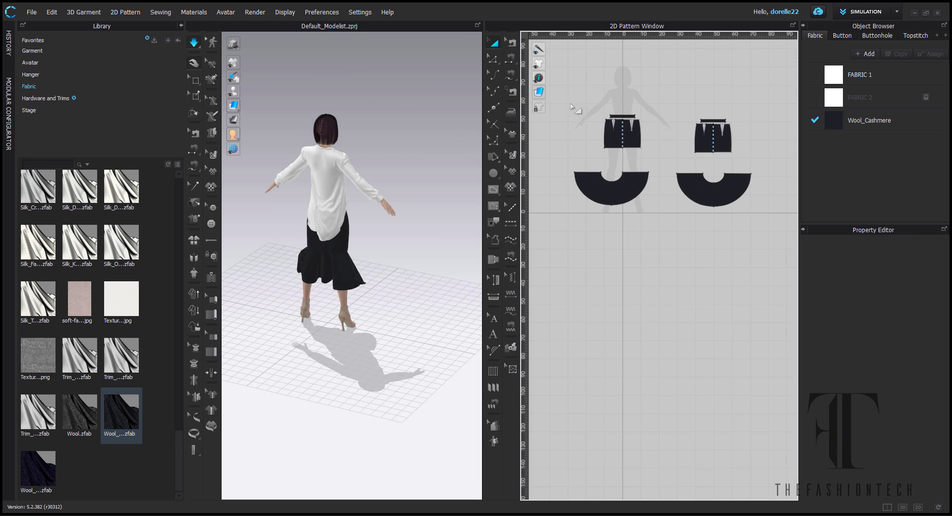
pyautogui.moveTo(566, 102); pyautogui.dragTo(779, 228)
pyautogui.click(615, 248)
pyautogui.scroll(-3, 610, 248)
pyautogui.moveTo(621, 270); pyautogui.dragTo(768, 464, button='middle')
pyautogui.moveTo(662, 221); pyautogui.dragTo(787, 302)
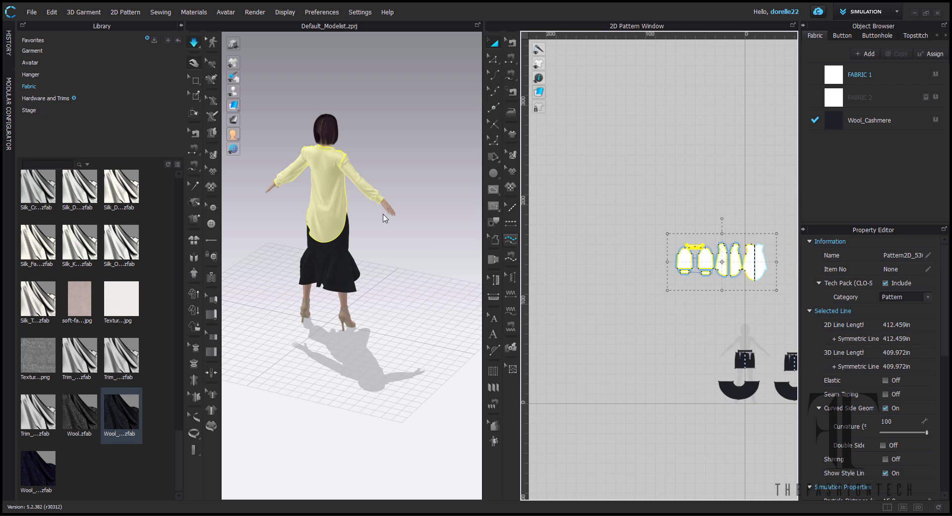
pyautogui.rightClick(331, 199)
pyautogui.click(394, 327)
# - Pull the skirt's waistband and front panel into place on the avatar while simulating with the shirt hidden
pyautogui.scroll(2, 340, 273)
pyautogui.moveTo(317, 199); pyautogui.dragTo(293, 32)
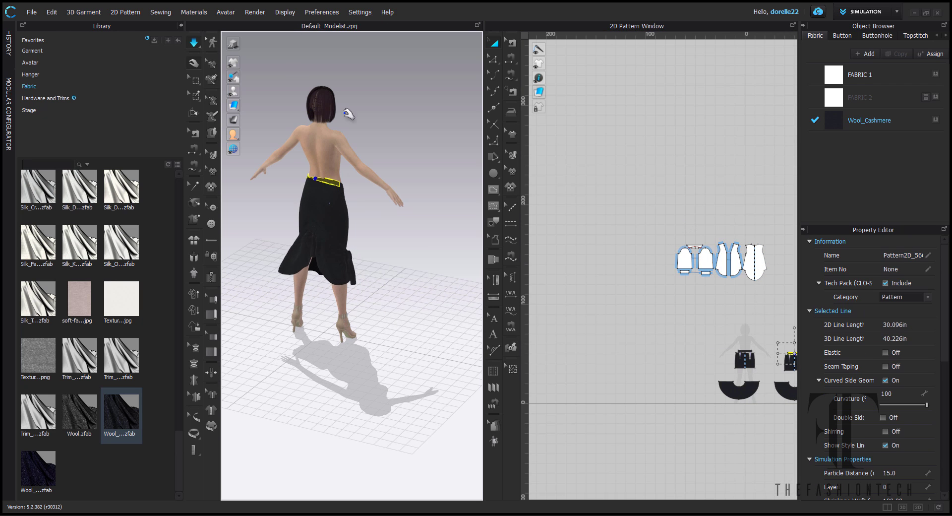
pyautogui.moveTo(378, 355); pyautogui.dragTo(317, 213, button='right')
pyautogui.moveTo(317, 213); pyautogui.dragTo(218, 21)
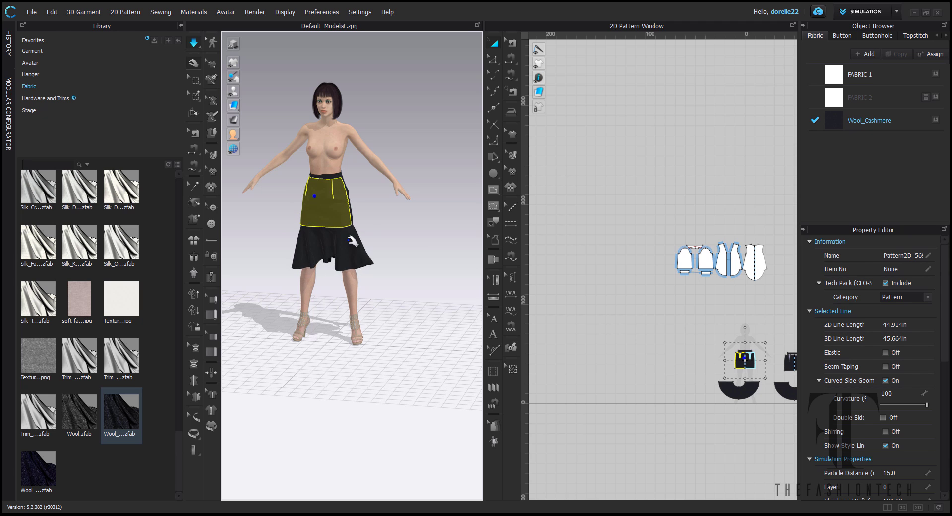
pyautogui.click(382, 231)
pyautogui.scroll(4, 383, 251)
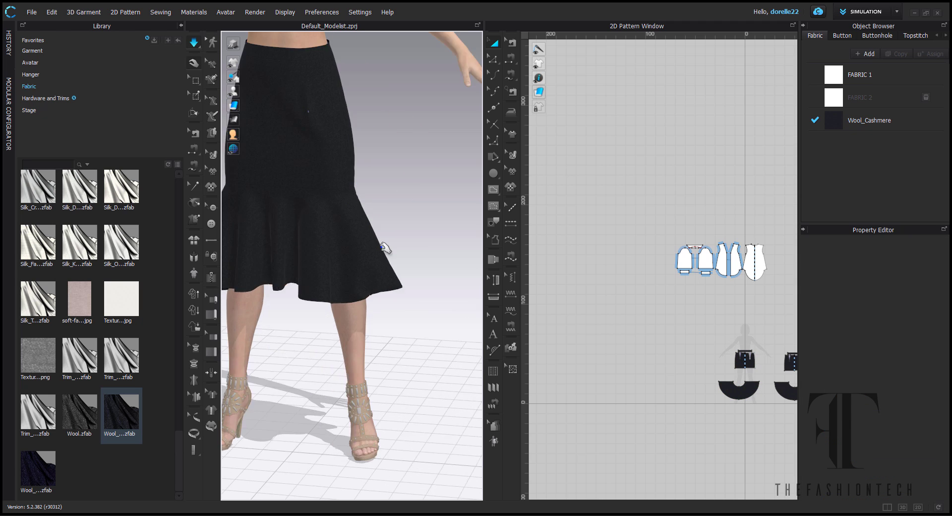
# - Pull the flounce and front skirt panel around the hips during simulation to settle the drape
pyautogui.moveTo(383, 251); pyautogui.dragTo(317, 258, button='right')
pyautogui.moveTo(332, 278); pyautogui.dragTo(392, 278)
pyautogui.moveTo(316, 110); pyautogui.dragTo(343, 133)
pyautogui.scroll(-4, 353, 199)
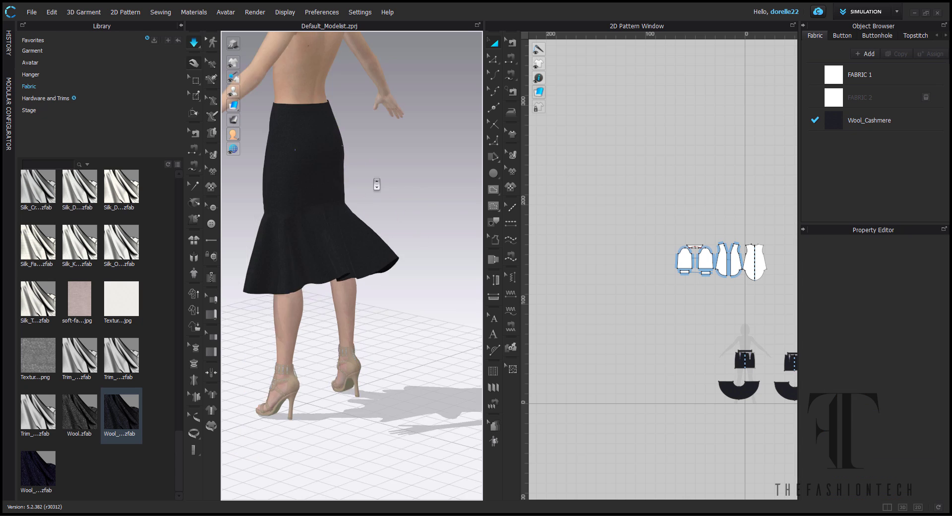
pyautogui.moveTo(378, 187); pyautogui.dragTo(387, 223, button='right')
pyautogui.click(382, 226)
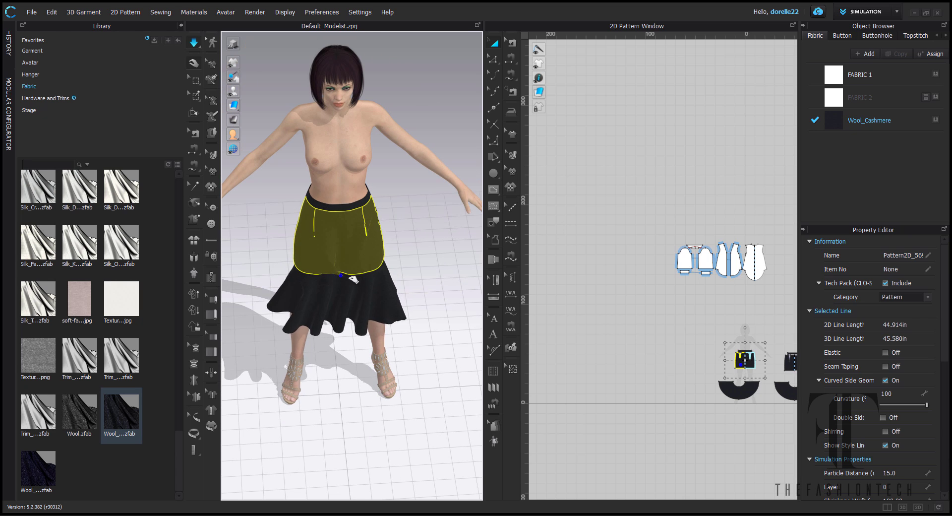
pyautogui.moveTo(419, 269); pyautogui.dragTo(332, 297, button='right')
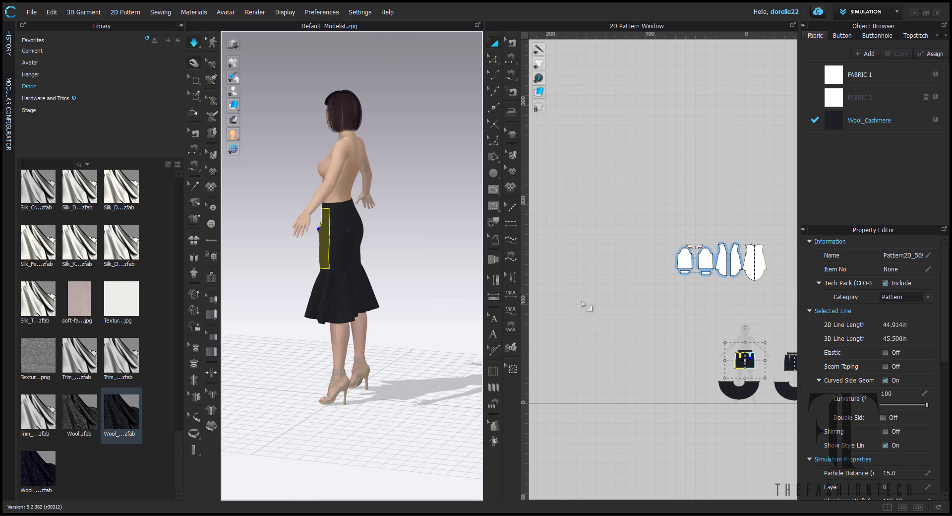
# - Shorten both darts on the front skirt panel by raising their tips and simulate the skirt
pyautogui.scroll(10, 793, 386)
pyautogui.moveTo(735, 140); pyautogui.dragTo(748, 331, button='middle')
pyautogui.press('z')
pyautogui.moveTo(670, 288); pyautogui.dragTo(666, 271)
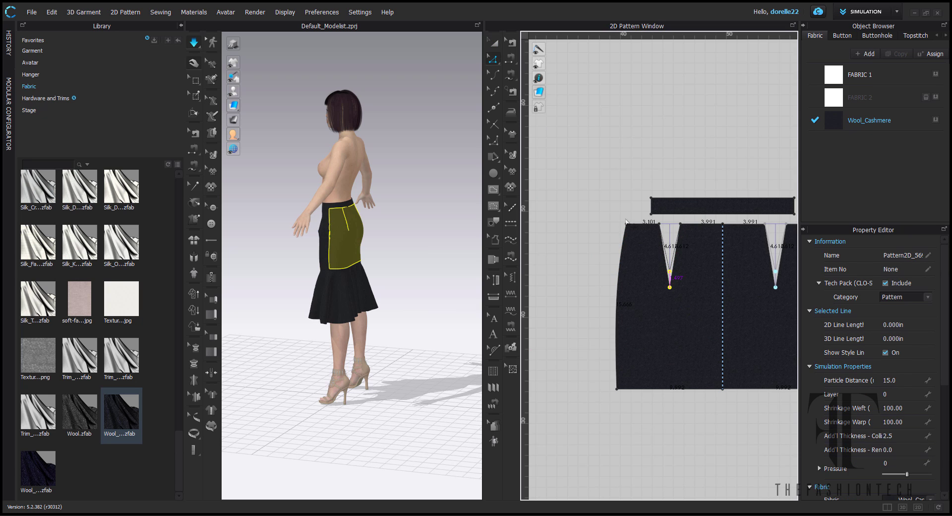
pyautogui.moveTo(397, 278); pyautogui.dragTo(306, 292, button='right')
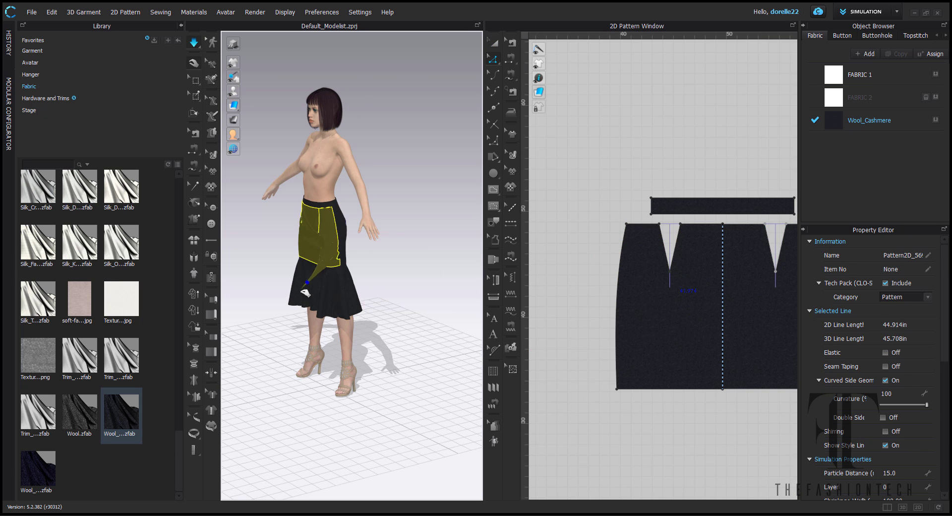
pyautogui.scroll(10, 313, 209)
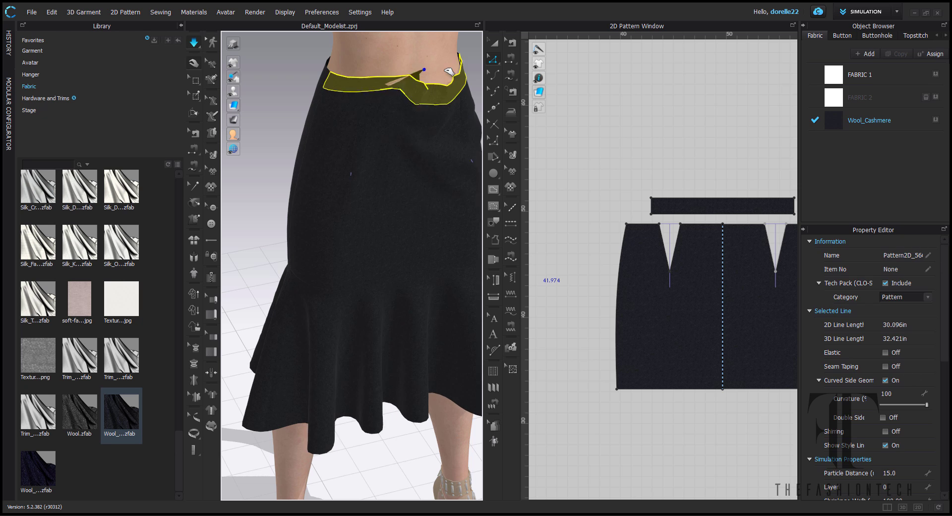
# - Narrow the front skirt panel by scaling its outer side edge inward
pyautogui.click(493, 43)
pyautogui.click(645, 302)
pyautogui.moveTo(606, 306); pyautogui.dragTo(627, 306)
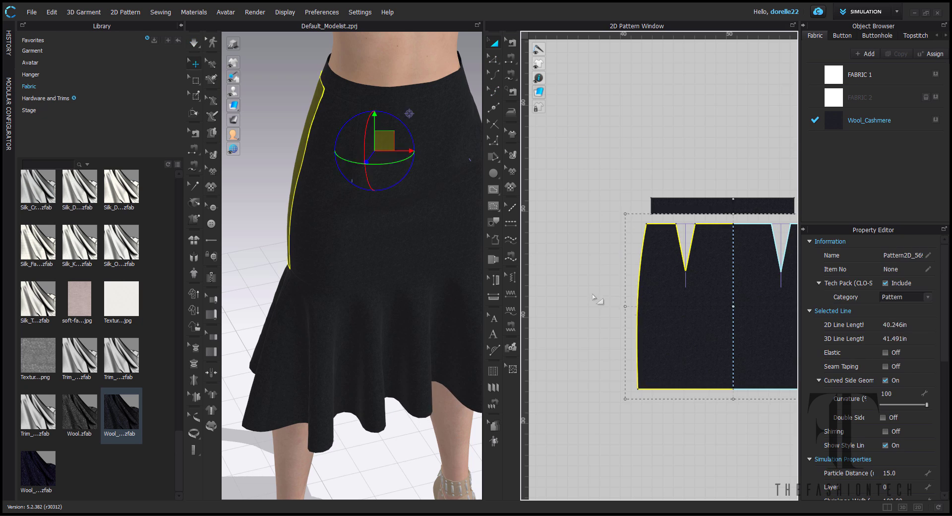
# - Simulate the narrowed skirt and tug its panels and flounce until they fall evenly
pyautogui.click(458, 233)
pyautogui.moveTo(455, 233); pyautogui.dragTo(370, 243, button='right')
pyautogui.moveTo(379, 251); pyautogui.dragTo(429, 297)
pyautogui.moveTo(464, 236); pyautogui.dragTo(444, 241, button='right')
pyautogui.click(466, 217)
pyautogui.moveTo(389, 416); pyautogui.dragTo(446, 459)
pyautogui.moveTo(340, 330); pyautogui.dragTo(380, 332, button='right')
pyautogui.scroll(-4, 381, 332)
pyautogui.scroll(-8, 741, 396)
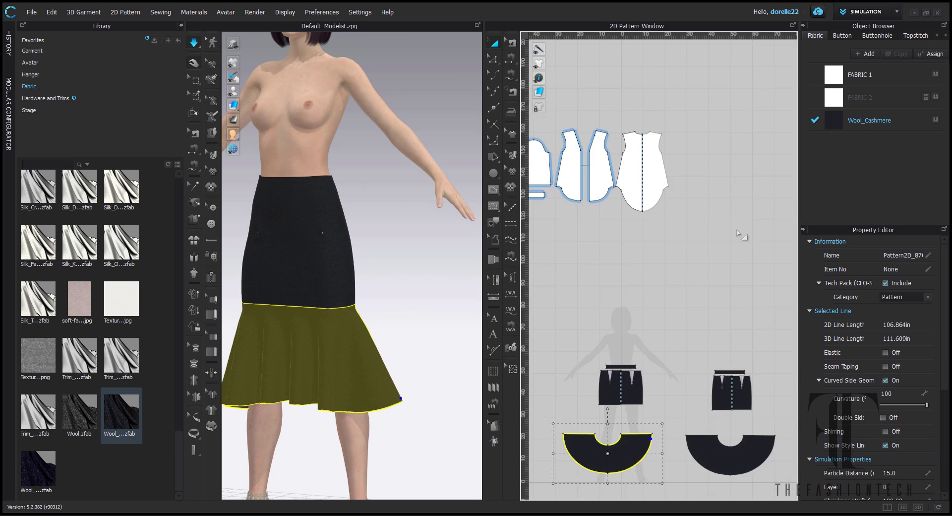
# - Select all the shirt's pattern pieces and show them again in the 3D view
pyautogui.moveTo(744, 238); pyautogui.dragTo(791, 189, button='middle')
pyautogui.moveTo(563, 92); pyautogui.dragTo(804, 230)
pyautogui.rightClick(672, 153)
pyautogui.click(694, 322)
pyautogui.click(389, 284)
pyautogui.moveTo(389, 284); pyautogui.dragTo(331, 304, button='right')
# - Set the colour of FABRIC 1 to Red 2
pyautogui.click(892, 76)
pyautogui.click(933, 426)
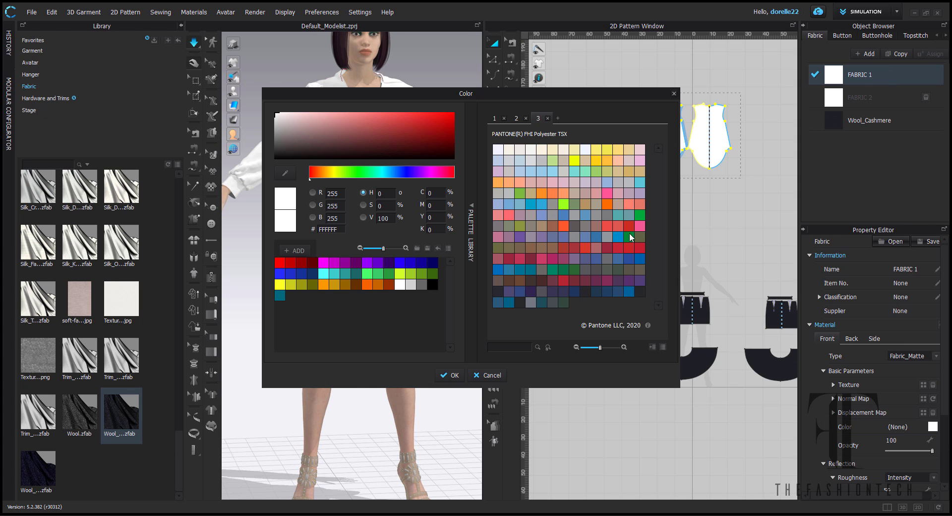
pyautogui.click(294, 263)
pyautogui.click(450, 376)
pyautogui.click(612, 322)
# - Set the colour of the zipper tape on the shirt's front to Red 2
pyautogui.scroll(5, 377, 144)
pyautogui.moveTo(377, 144); pyautogui.dragTo(379, 324, button='middle')
pyautogui.scroll(5, 380, 298)
pyautogui.click(380, 313)
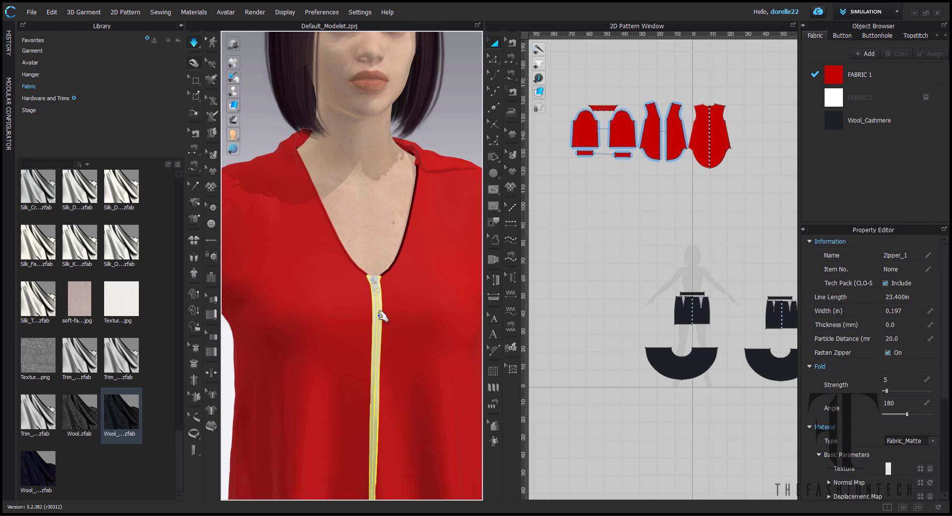
pyautogui.scroll(-5, 929, 469)
pyautogui.click(929, 353)
pyautogui.click(454, 376)
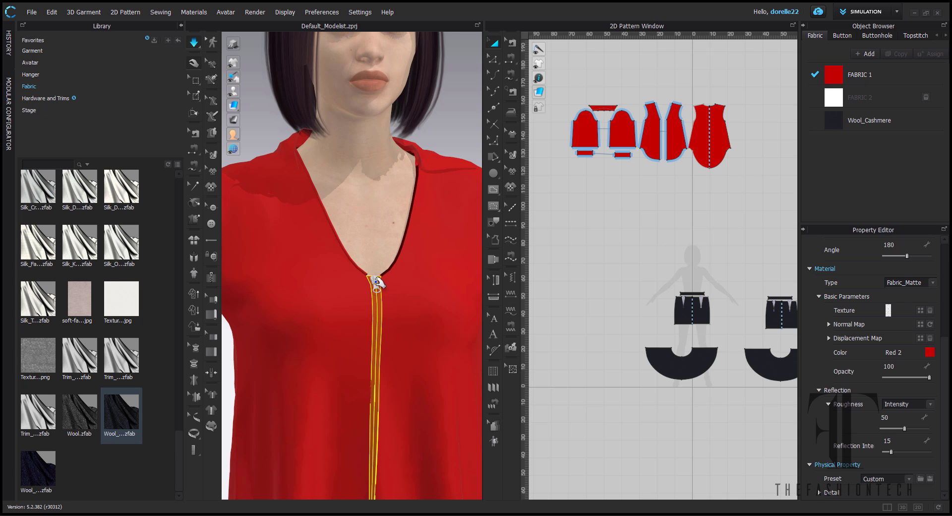
# - Change the zipper slider's colour to red to match the shirt
pyautogui.scroll(5, 927, 352)
pyautogui.click(933, 444)
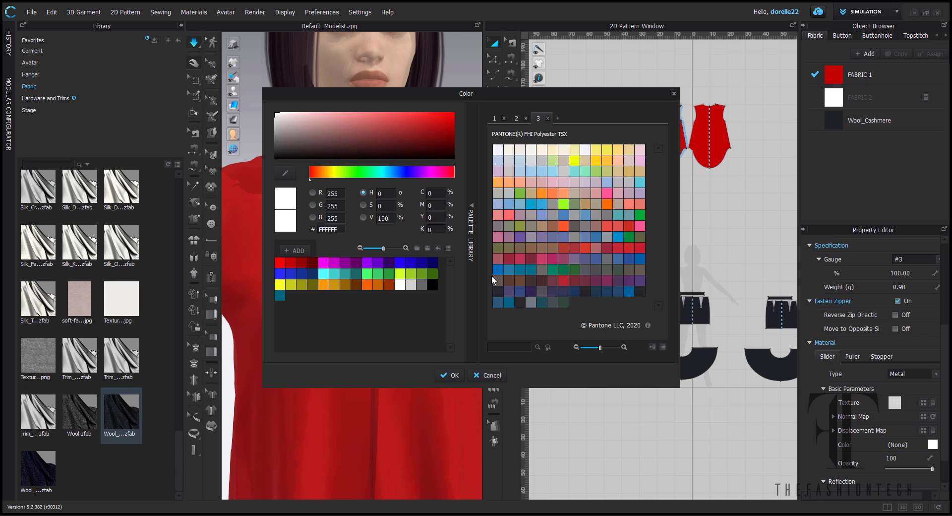
pyautogui.click(449, 376)
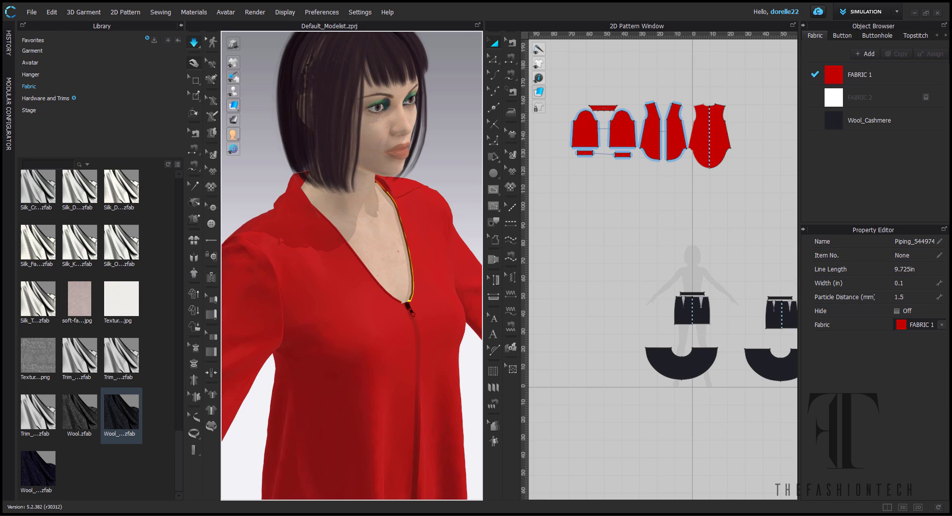
pyautogui.moveTo(464, 177); pyautogui.dragTo(410, 146, button='right')
pyautogui.scroll(2, 411, 147)
pyautogui.moveTo(411, 146); pyautogui.dragTo(390, 86, button='middle')
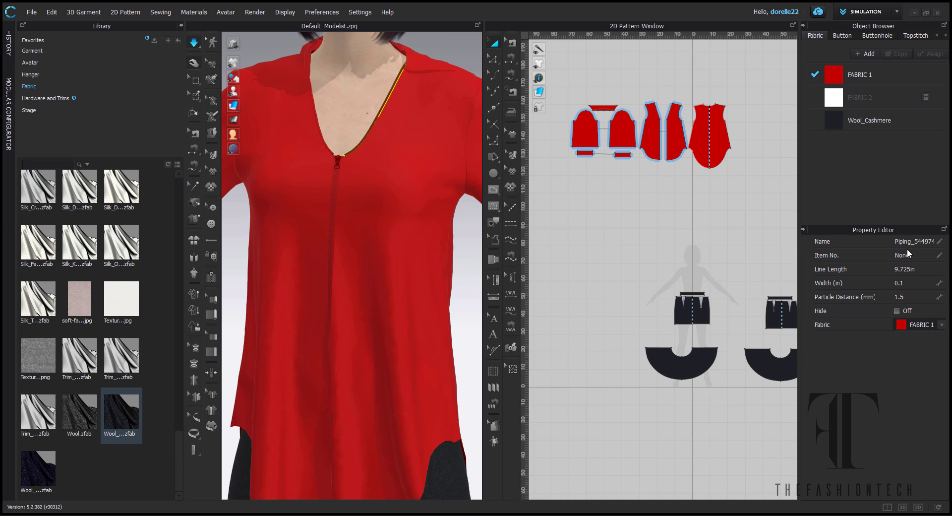
# - Apply the striped image as the texture of FABRIC 1 and replace its red base colour
pyautogui.click(858, 74)
pyautogui.click(924, 385)
pyautogui.click(121, 134)
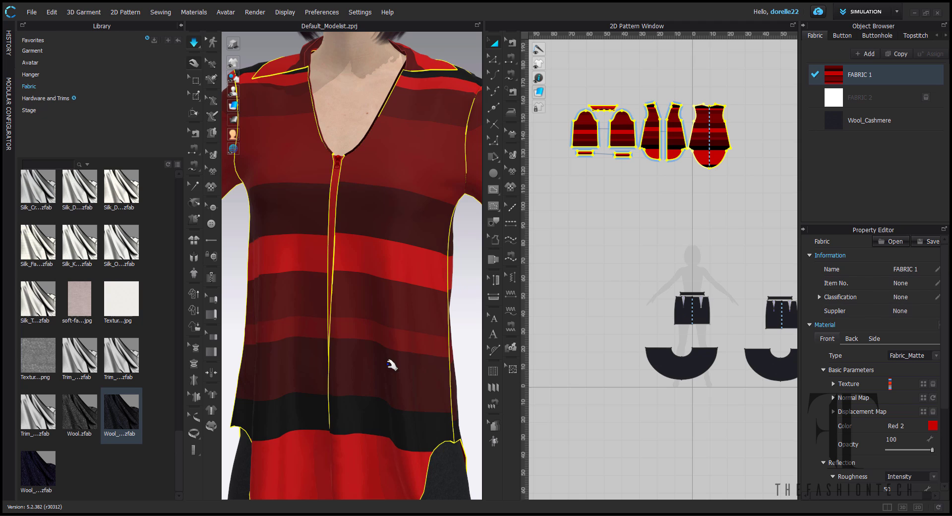
pyautogui.click(933, 425)
pyautogui.click(399, 285)
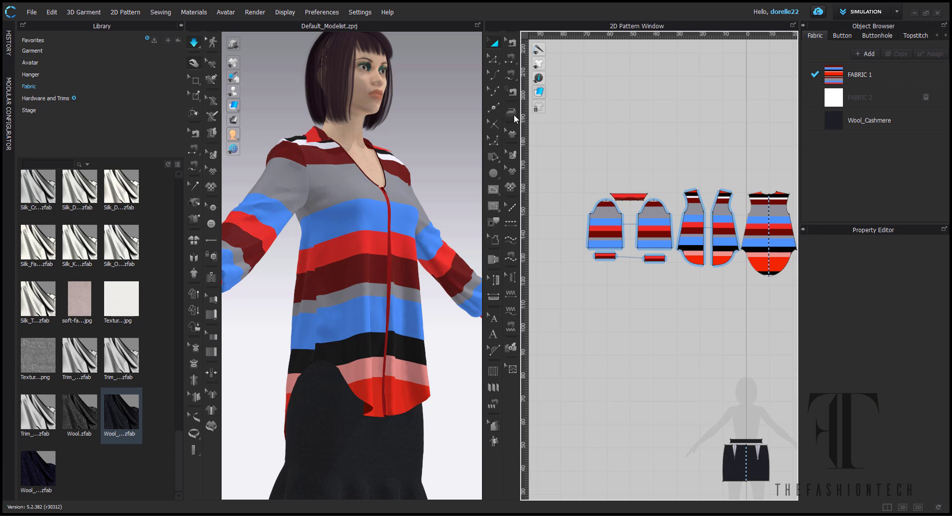
# - Scale down the stripe texture on the shirt so the stripes become narrower
pyautogui.click(512, 155)
pyautogui.click(608, 224)
pyautogui.moveTo(761, 68); pyautogui.dragTo(753, 76)
pyautogui.click(453, 154)
pyautogui.scroll(-4, 452, 154)
pyautogui.moveTo(453, 154); pyautogui.dragTo(534, 172, button='right')
pyautogui.scroll(5, 710, 217)
pyautogui.moveTo(710, 217); pyautogui.dragTo(632, 204, button='middle')
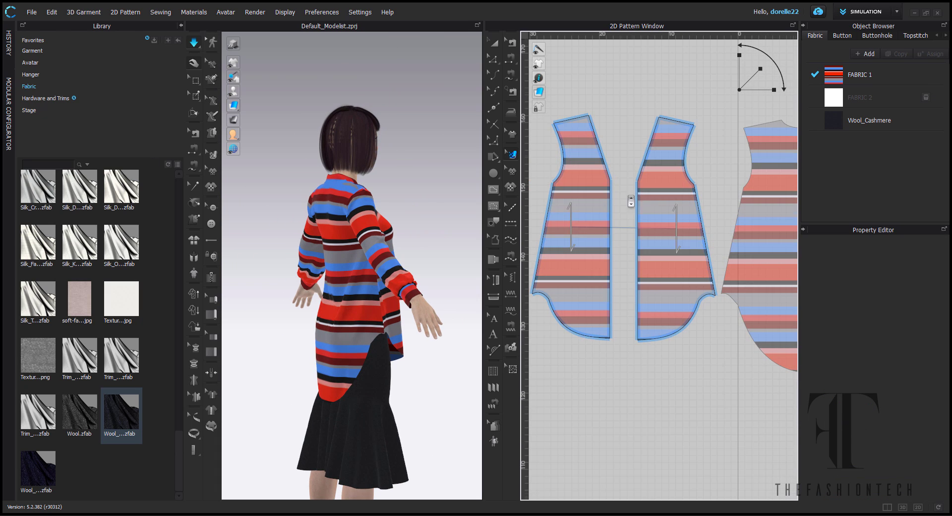
# - Shift the stripe texture slightly downward on the shirt's front panels
pyautogui.moveTo(692, 256); pyautogui.dragTo(692, 260)
pyautogui.moveTo(588, 276); pyautogui.dragTo(589, 281)
pyautogui.click(435, 383)
pyautogui.moveTo(435, 383); pyautogui.dragTo(258, 380, button='right')
pyautogui.click(589, 271)
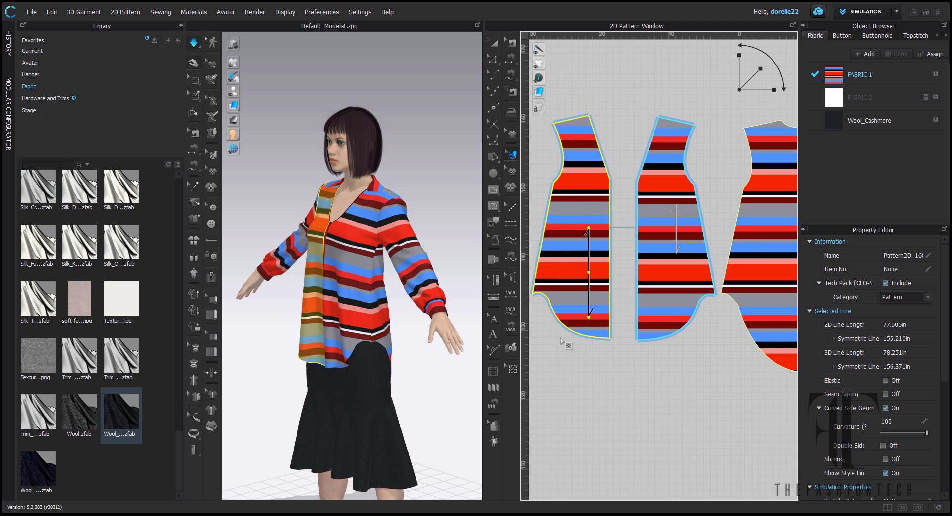
# - Reshape the curve where the front shirt panel's hem meets the side seam
pyautogui.scroll(3, 543, 268)
pyautogui.click(699, 320)
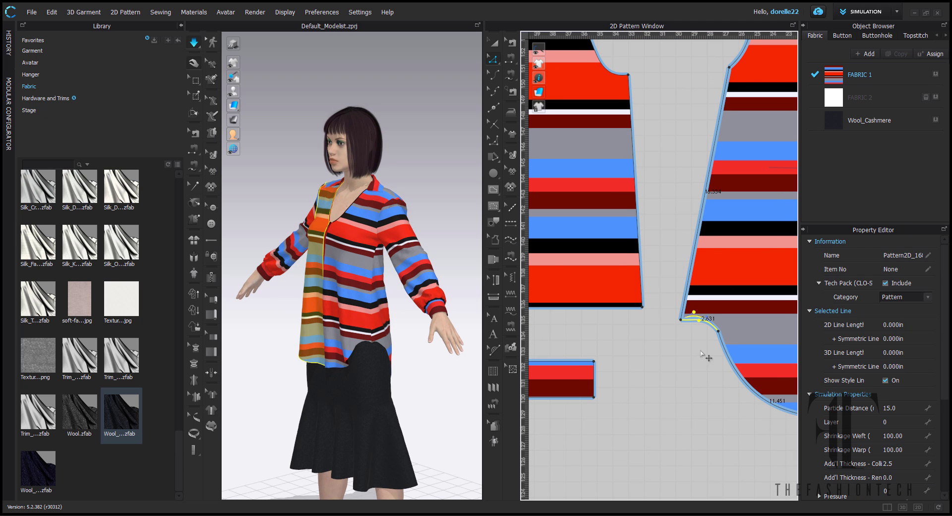
pyautogui.press('space')
pyautogui.click(765, 339)
pyautogui.moveTo(766, 338); pyautogui.dragTo(606, 350, button='middle')
pyautogui.scroll(-3, 605, 348)
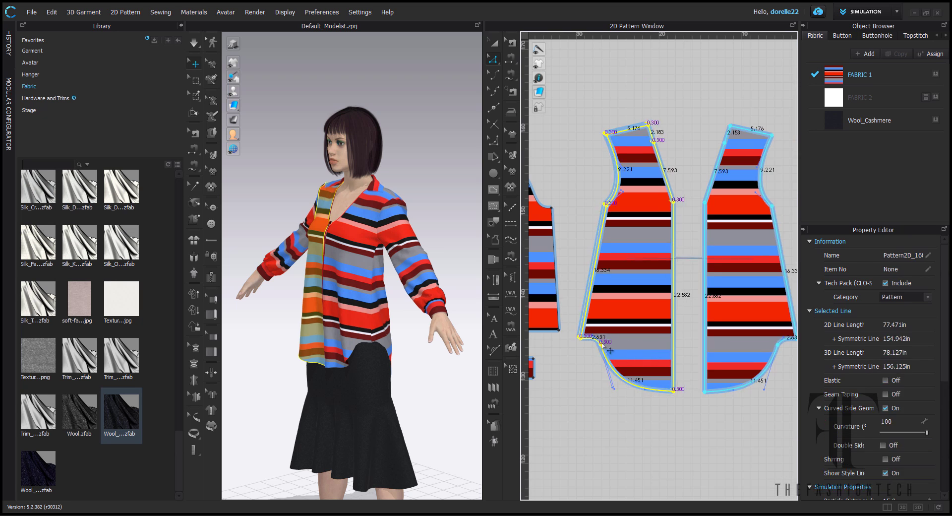
pyautogui.click(602, 343)
pyautogui.click(668, 408)
# - Adjust the curve points where the back shirt panel's hem meets the side seam
pyautogui.scroll(-1, 667, 408)
pyautogui.moveTo(774, 367); pyautogui.dragTo(550, 277, button='middle')
pyautogui.scroll(5, 717, 254)
pyautogui.click(702, 251)
pyautogui.moveTo(700, 240); pyautogui.dragTo(696, 250)
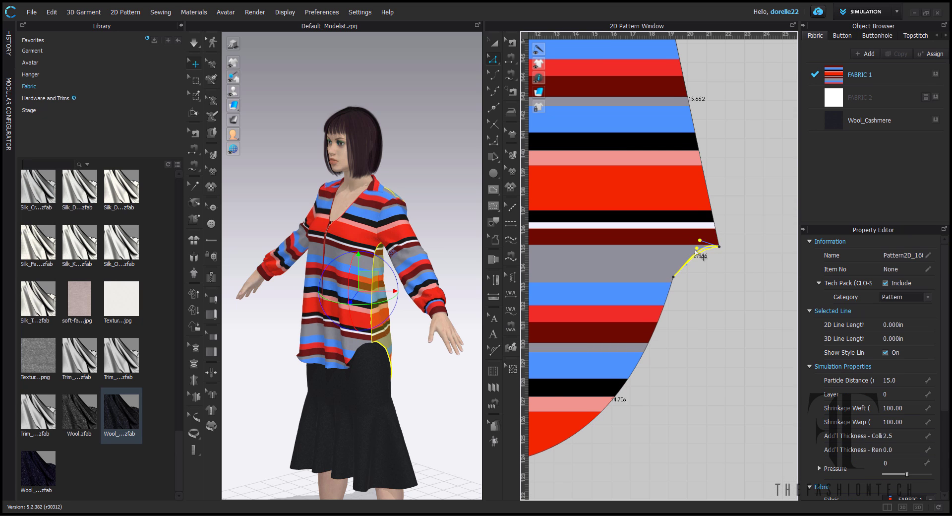
pyautogui.moveTo(679, 282); pyautogui.dragTo(679, 281)
pyautogui.click(739, 274)
# - Simulate the shirt with its reshaped hem and check how it falls over the skirt
pyautogui.scroll(-1, 738, 273)
pyautogui.press('space')
pyautogui.moveTo(422, 395); pyautogui.dragTo(417, 230, button='right')
pyautogui.moveTo(416, 230); pyautogui.dragTo(423, 145, button='middle')
pyautogui.scroll(-3, 423, 146)
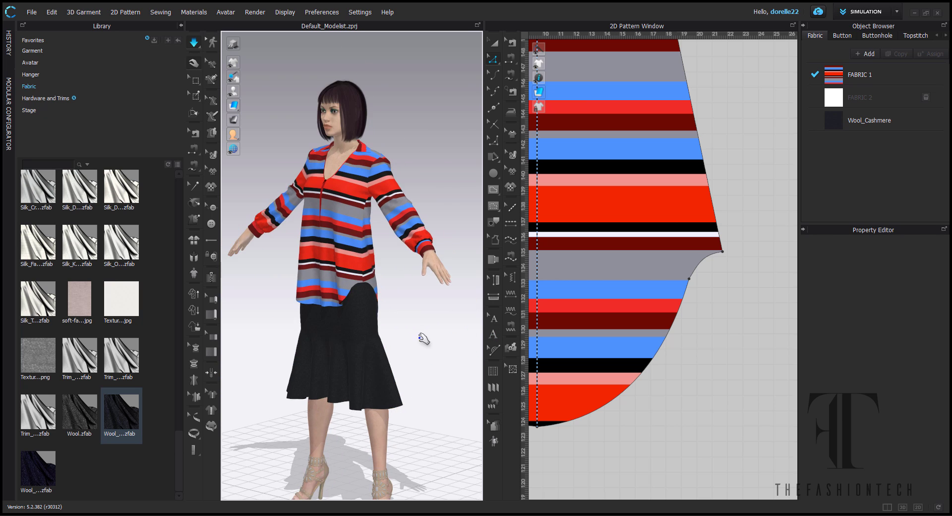
pyautogui.moveTo(423, 340); pyautogui.dragTo(443, 316, button='right')
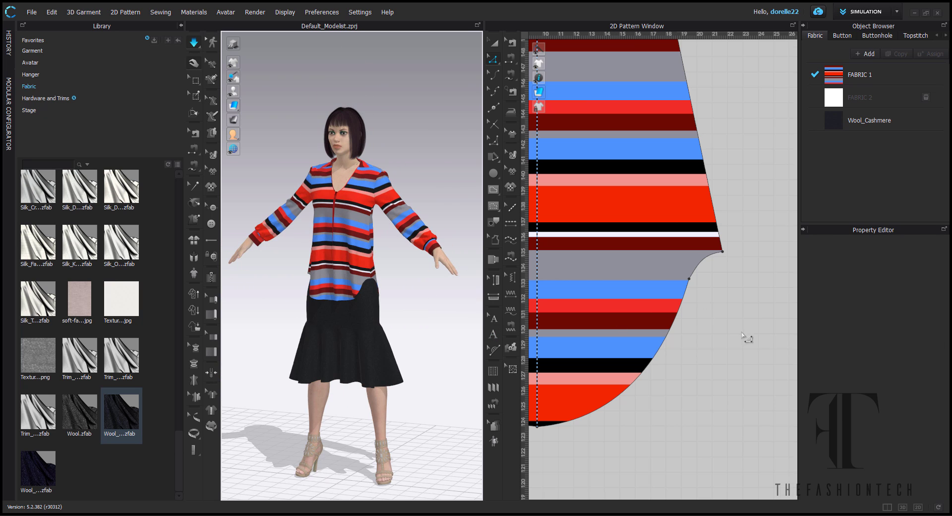
# - Add the dragoon image as a graphic on the shirt's front panel
pyautogui.scroll(-3, 748, 338)
pyautogui.moveTo(748, 339); pyautogui.dragTo(868, 422, button='middle')
pyautogui.click(33, 12)
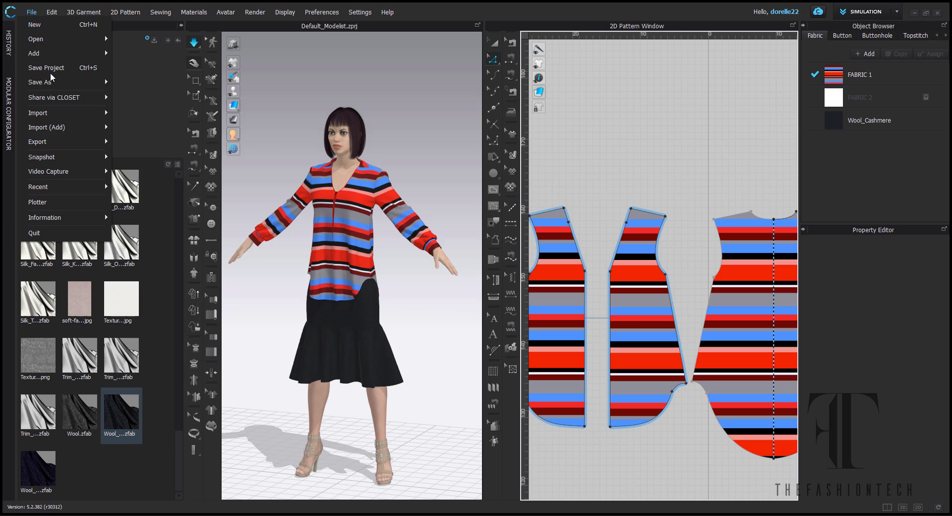
pyautogui.click(613, 163)
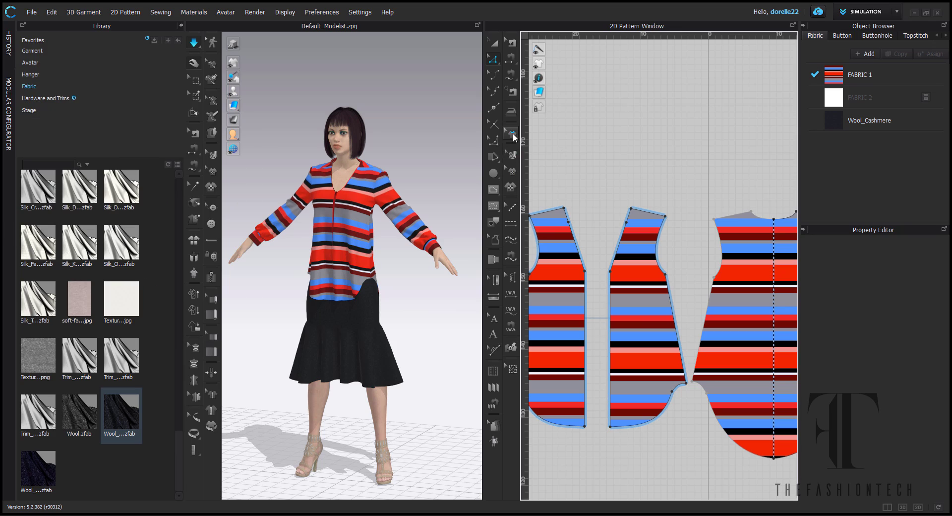
pyautogui.click(509, 172)
pyautogui.click(50, 133)
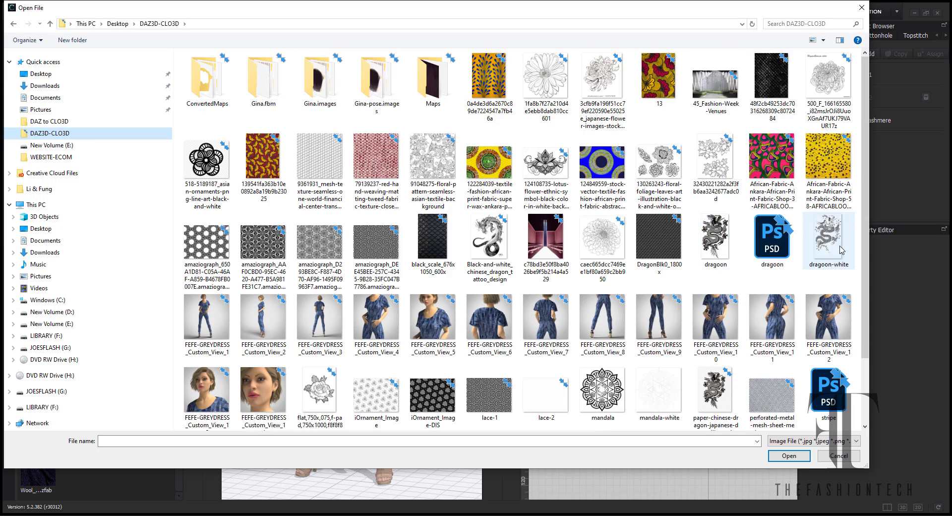
pyautogui.doubleClick(716, 244)
pyautogui.click(637, 299)
pyautogui.click(455, 328)
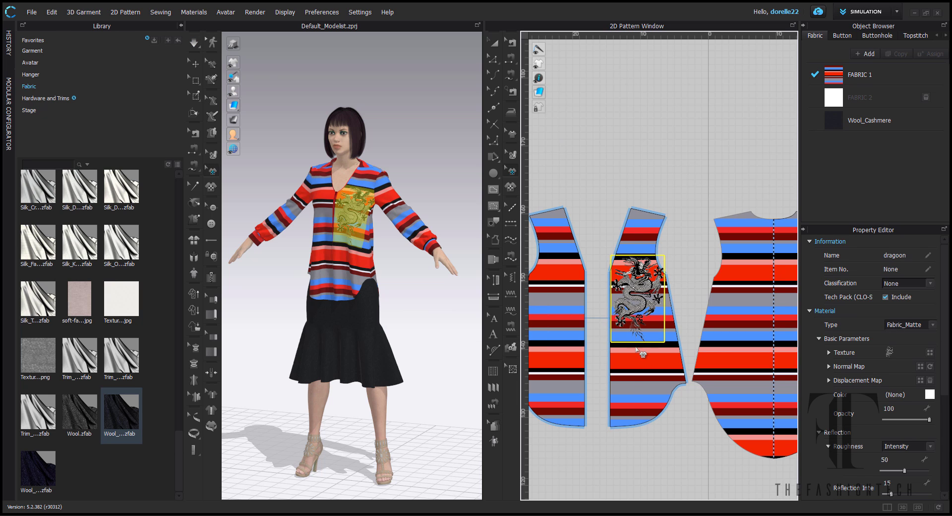
# - Enlarge the dragon graphic, reposition it on the front panel and tilt it slightly
pyautogui.moveTo(640, 269); pyautogui.dragTo(640, 245)
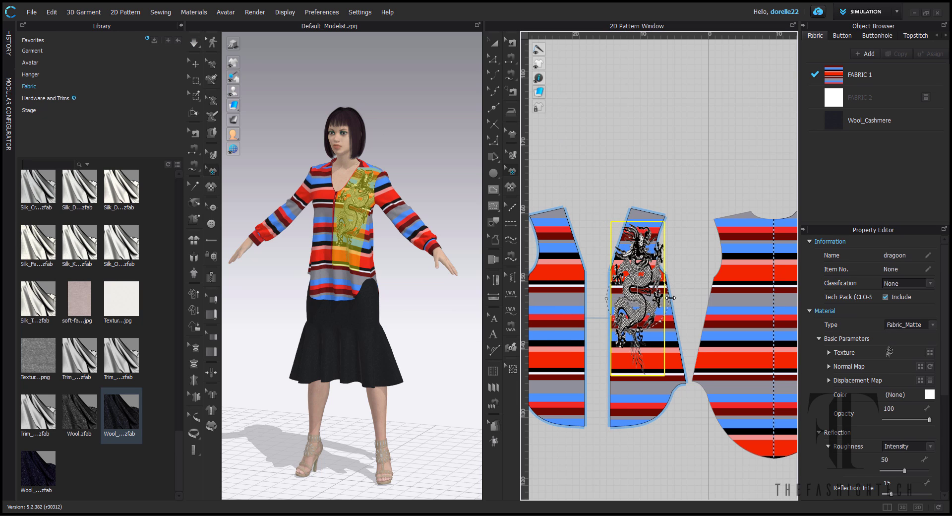
pyautogui.moveTo(670, 298); pyautogui.dragTo(640, 330)
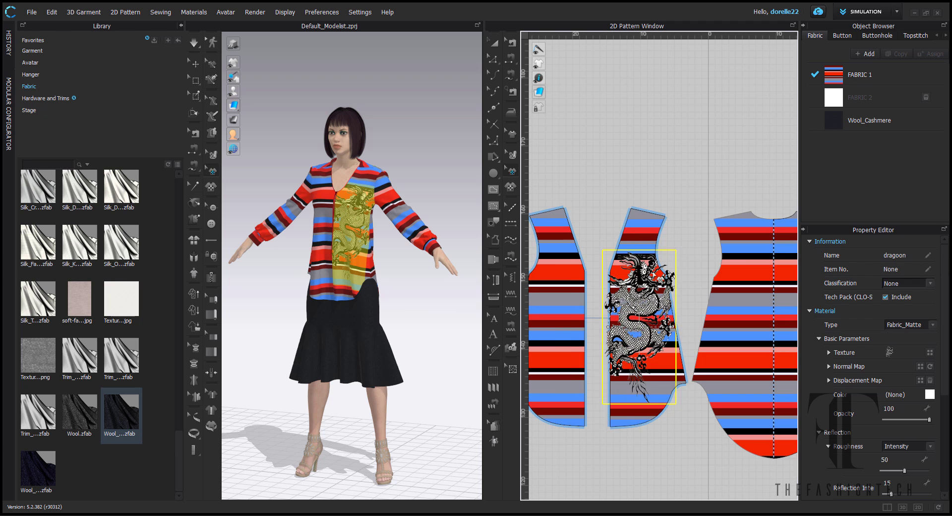
pyautogui.scroll(5, 664, 276)
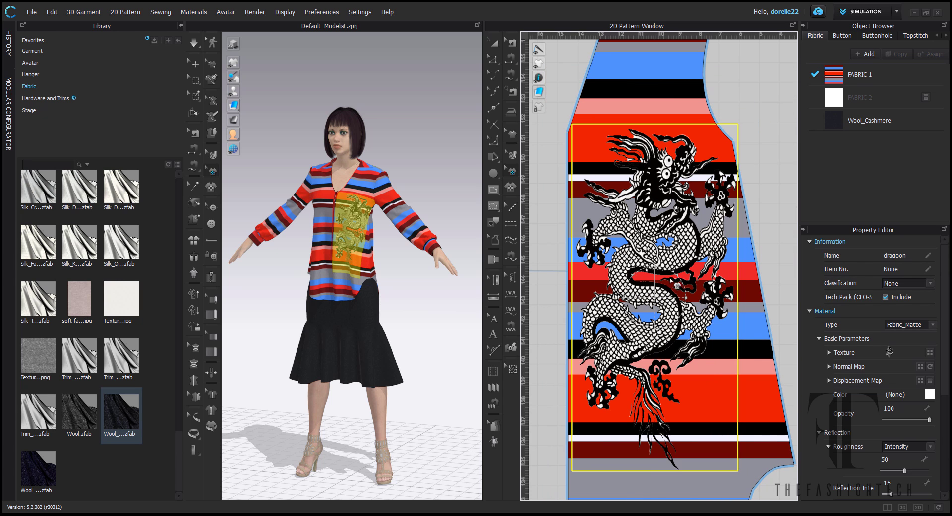
pyautogui.moveTo(670, 269); pyautogui.dragTo(651, 237)
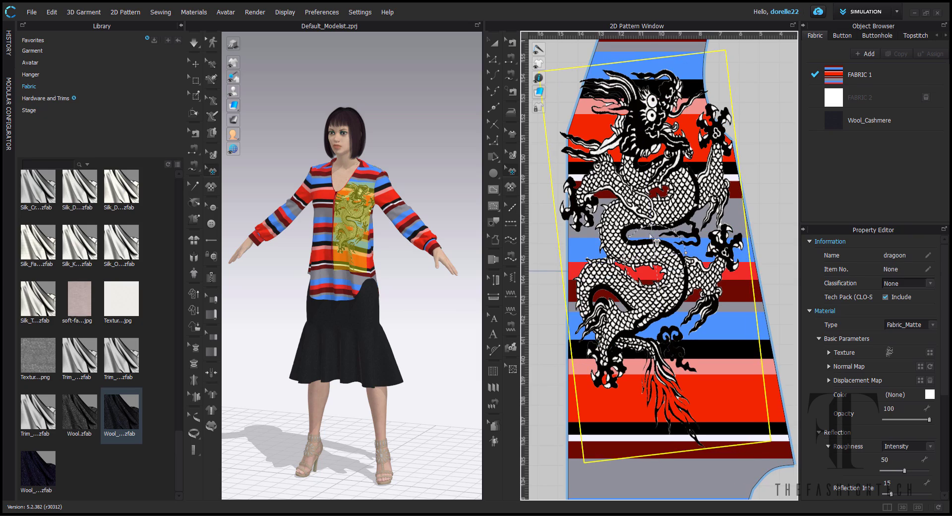
pyautogui.scroll(-4, 660, 242)
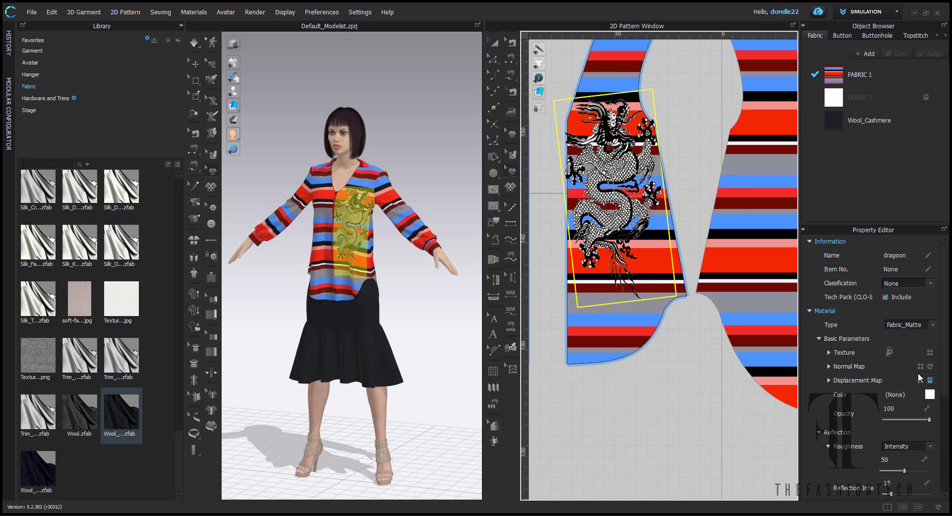
# - Apply the dragon image as the graphic's displacement map and set the graphic's colour to Red 3
pyautogui.click(921, 380)
pyautogui.doubleClick(699, 415)
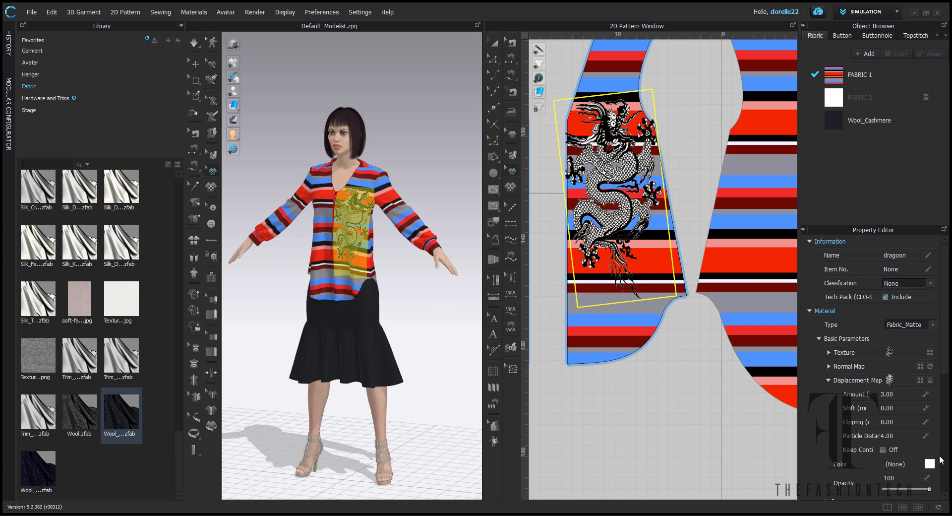
pyautogui.click(930, 464)
pyautogui.click(302, 257)
pyautogui.click(445, 376)
pyautogui.click(411, 179)
pyautogui.scroll(8, 377, 230)
pyautogui.moveTo(381, 256); pyautogui.dragTo(431, 235, button='right')
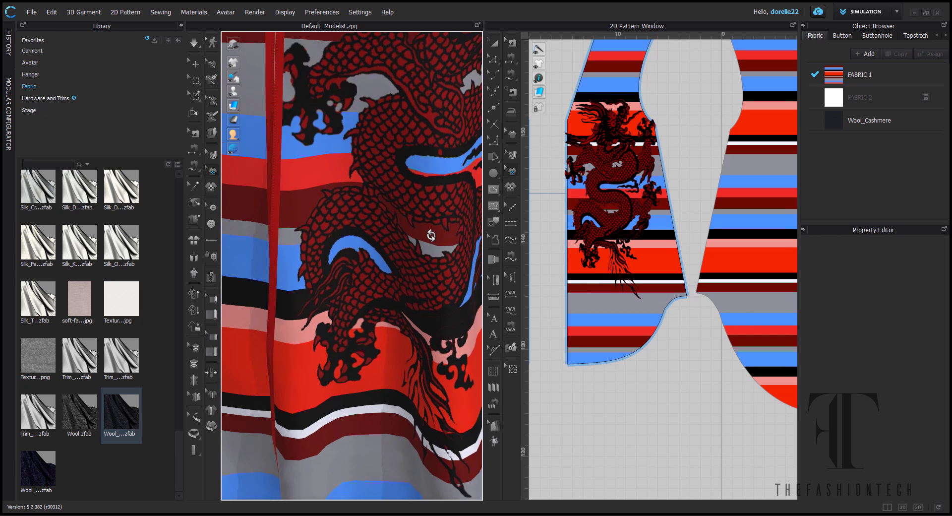
# - Set the dragon graphic's material type to Fabric_Shiny and check it on the shirt front
pyautogui.click(628, 217)
pyautogui.click(932, 325)
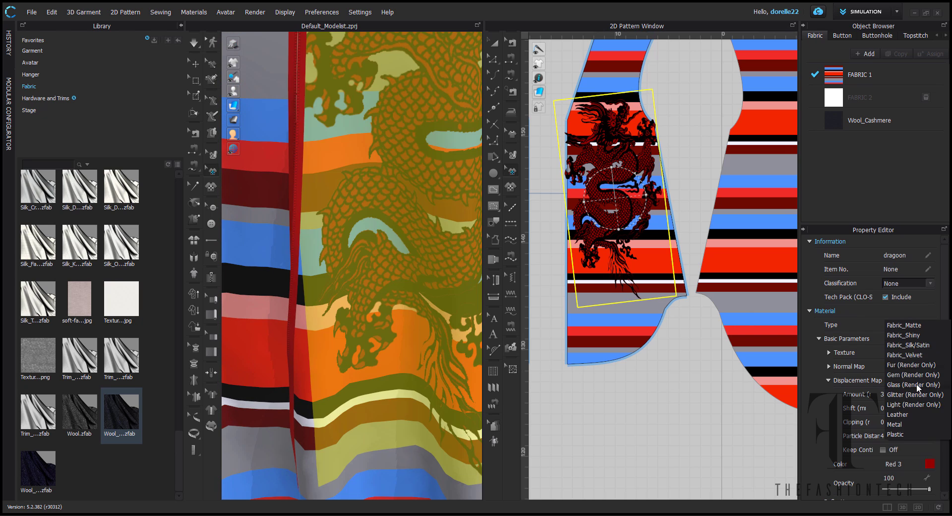
pyautogui.click(904, 335)
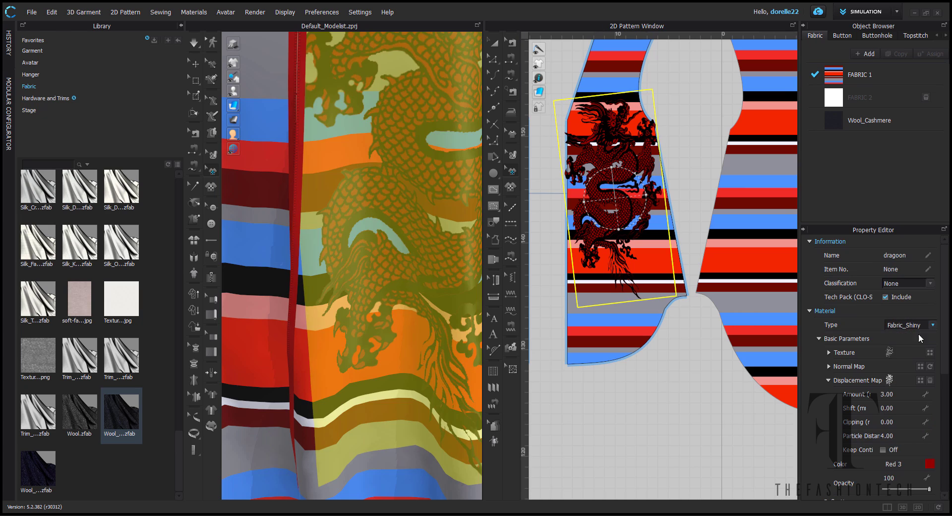
pyautogui.click(920, 327)
pyautogui.click(653, 398)
pyautogui.scroll(-5, 431, 298)
pyautogui.moveTo(431, 297); pyautogui.dragTo(392, 334, button='right')
pyautogui.moveTo(391, 333); pyautogui.dragTo(449, 390, button='middle')
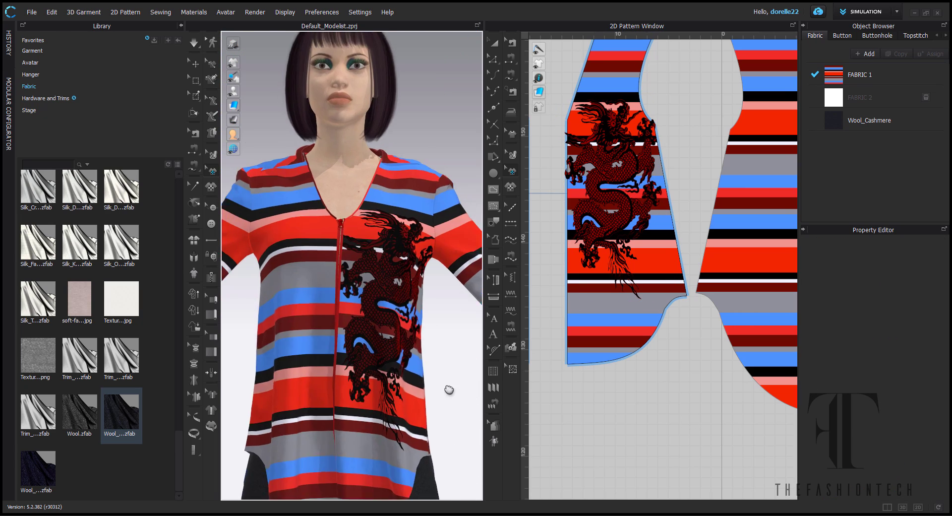
# - Add bindings along the hems of the shirt's back and front panels and simulate the garment
pyautogui.moveTo(449, 389); pyautogui.dragTo(237, 389, button='right')
pyautogui.moveTo(236, 389); pyautogui.dragTo(289, 190, button='middle')
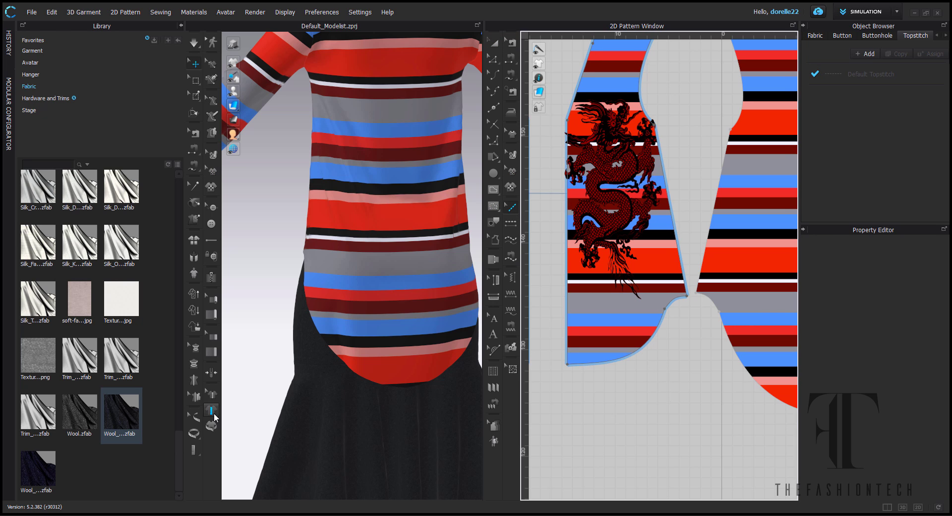
pyautogui.click(212, 336)
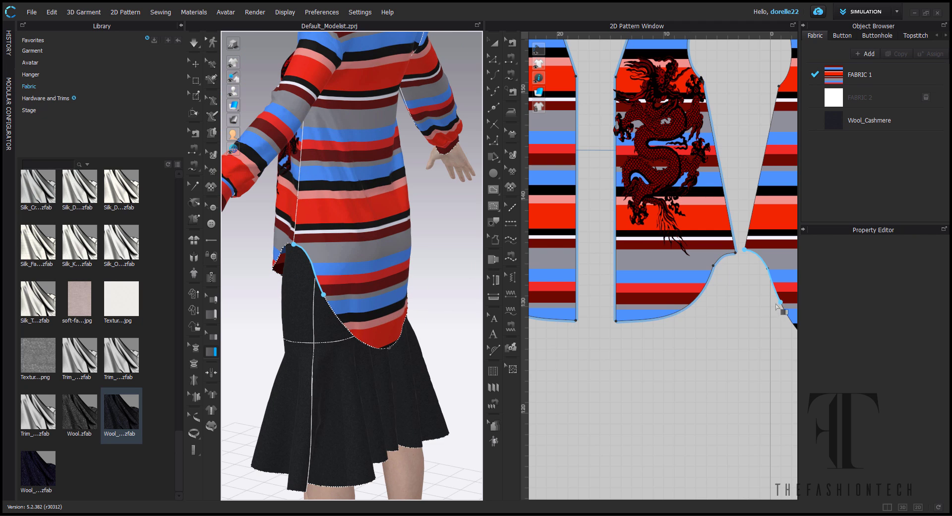
pyautogui.moveTo(777, 304); pyautogui.dragTo(561, 291, button='middle')
pyautogui.click(775, 237)
pyautogui.moveTo(531, 242); pyautogui.dragTo(771, 242, button='middle')
pyautogui.moveTo(592, 306); pyautogui.dragTo(608, 340, button='middle')
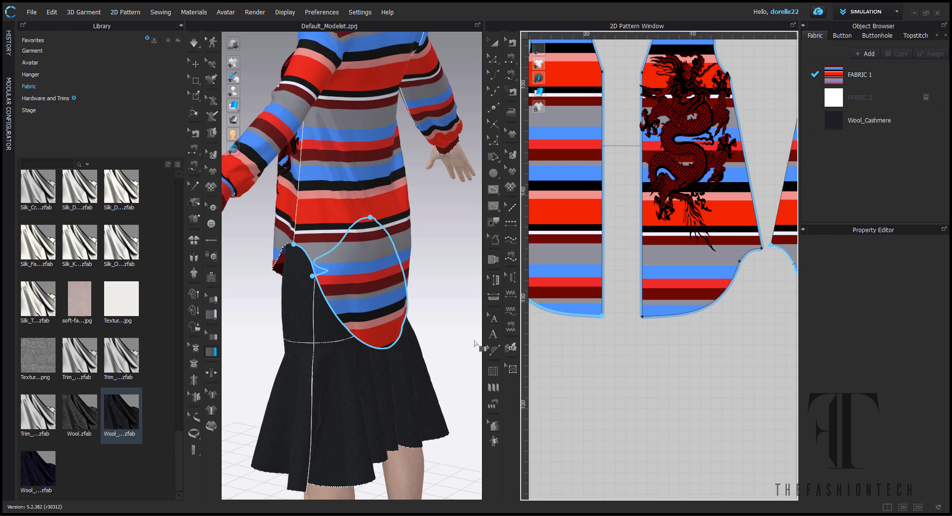
pyautogui.scroll(-1, 604, 333)
pyautogui.moveTo(604, 333); pyautogui.dragTo(526, 357, button='middle')
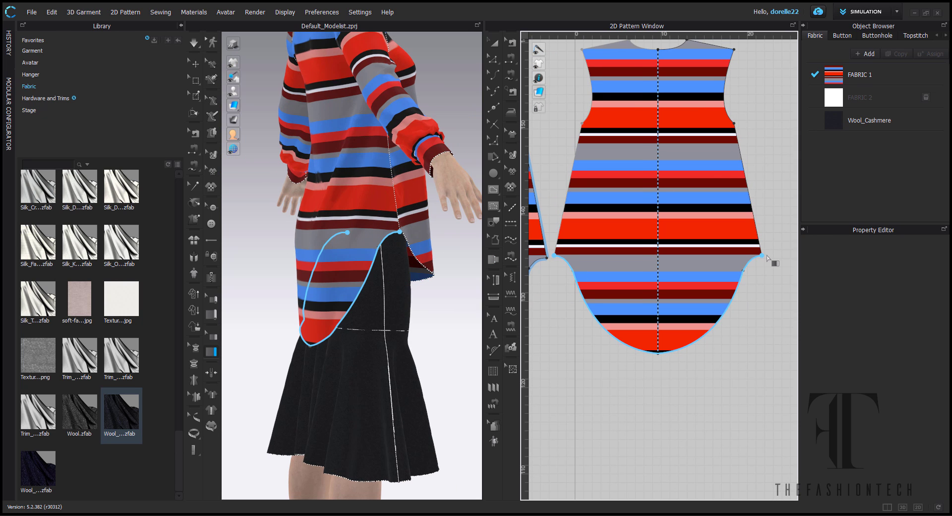
pyautogui.click(767, 256)
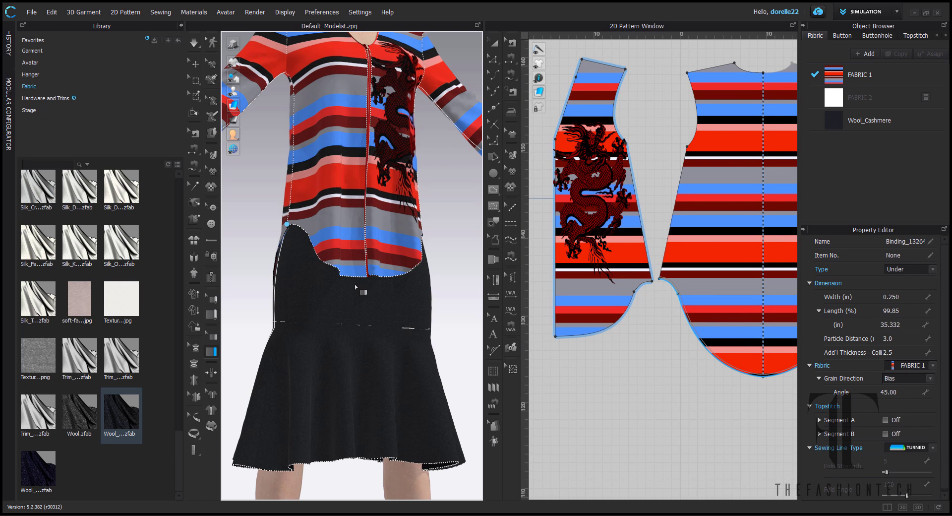
pyautogui.press('Return')
pyautogui.press('space')
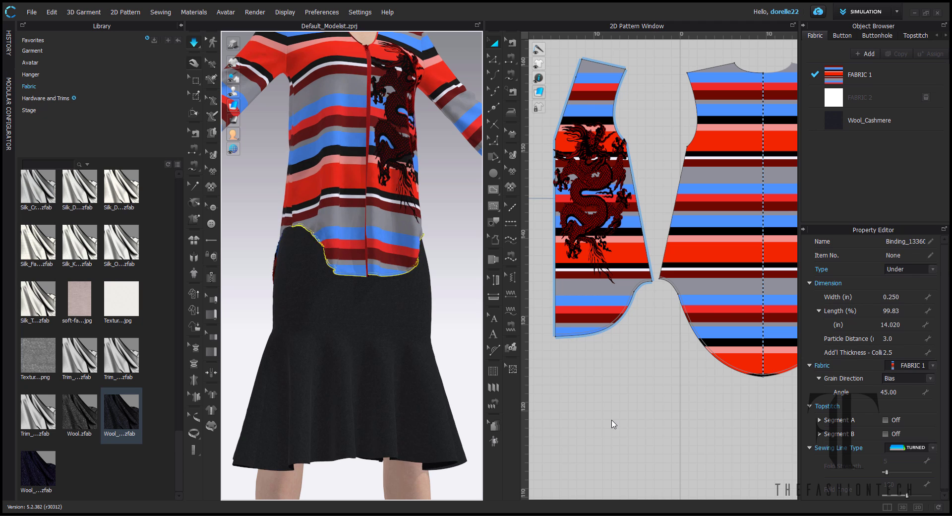
# - Set the front hem binding's grain direction to Weft and inspect the bound hem around the shirt
pyautogui.click(931, 378)
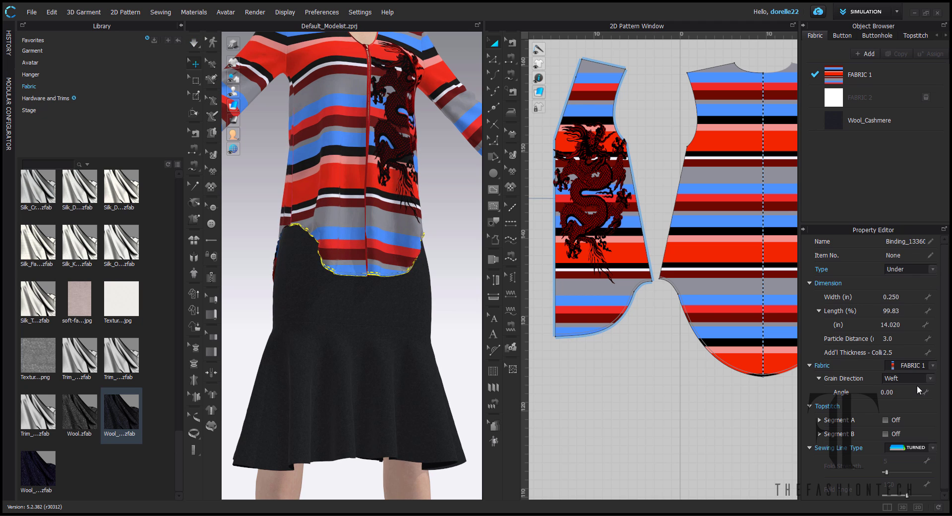
pyautogui.click(916, 385)
pyautogui.moveTo(453, 281); pyautogui.dragTo(228, 249, button='right')
pyautogui.click(211, 336)
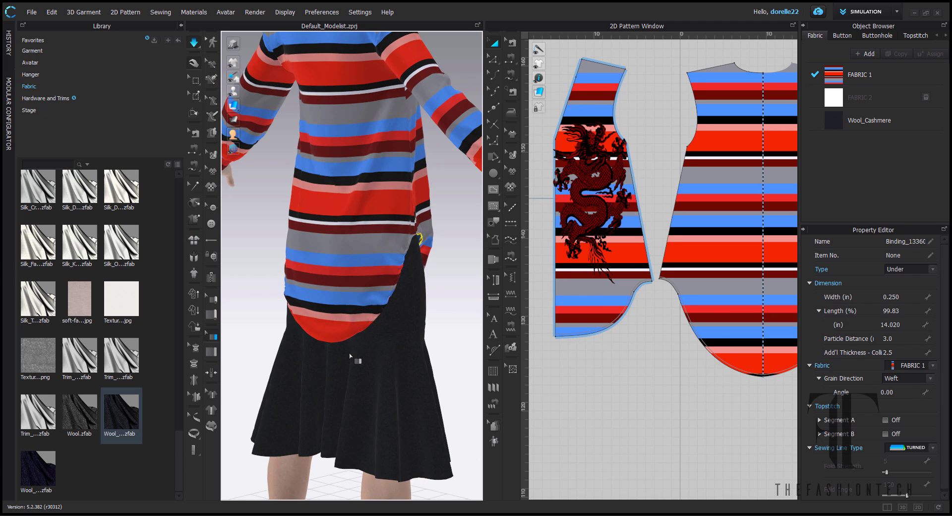
pyautogui.click(636, 353)
pyautogui.scroll(4, 390, 314)
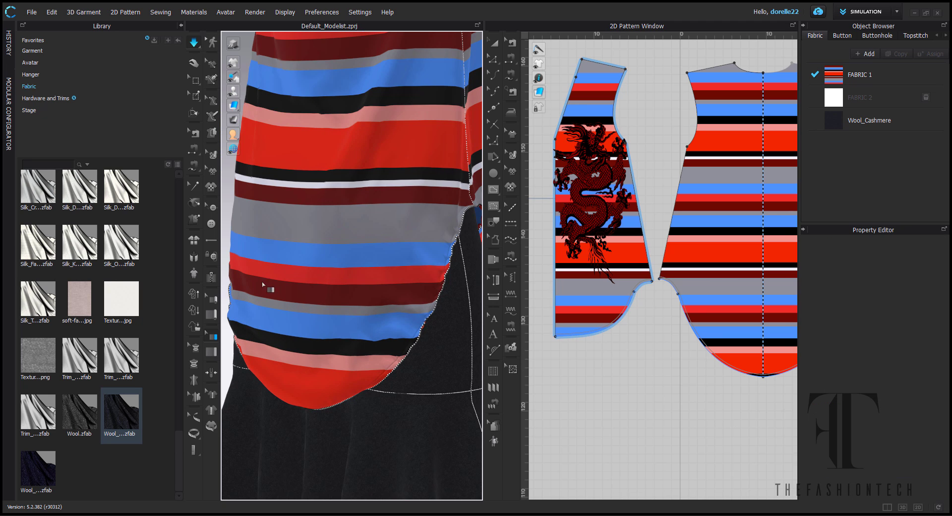
pyautogui.moveTo(397, 377); pyautogui.dragTo(272, 362, button='right')
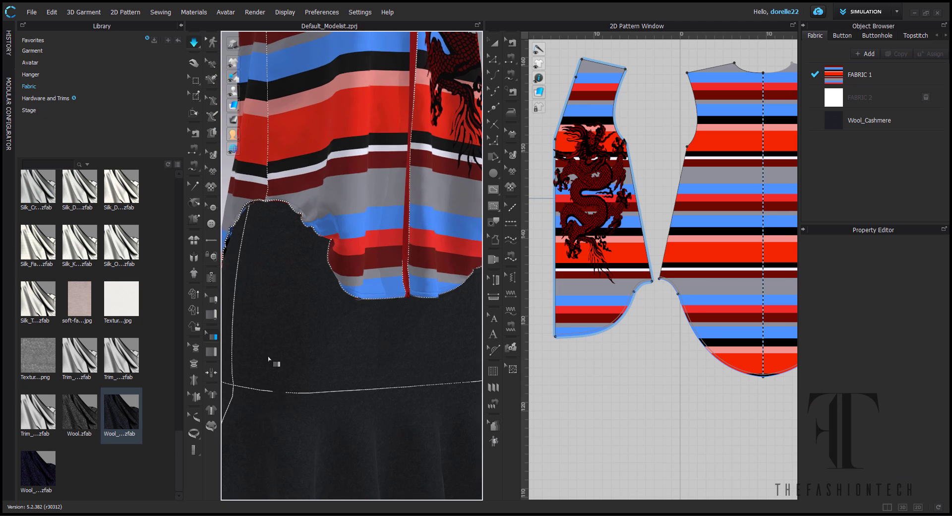
# - Set the front hem binding's sewing line type to Custom Angle and simulate the shirt
pyautogui.click(421, 299)
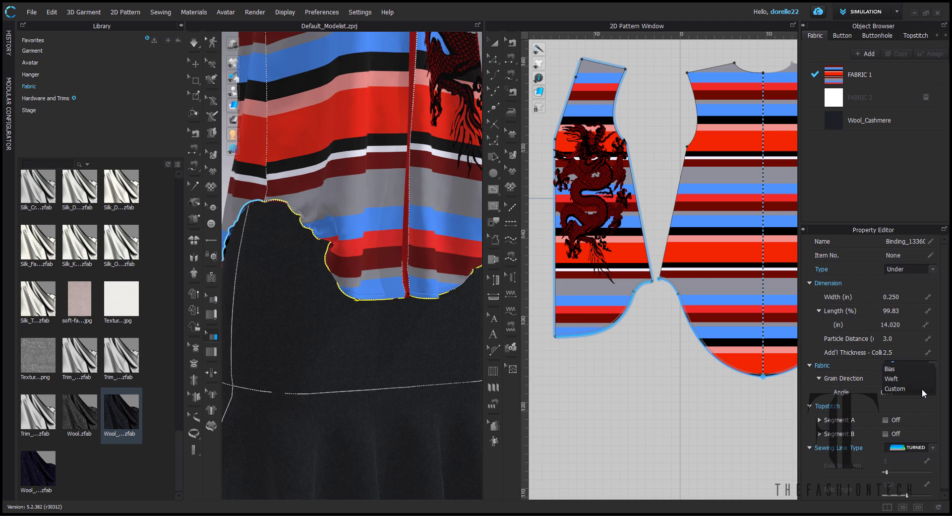
pyautogui.scroll(-1, 933, 448)
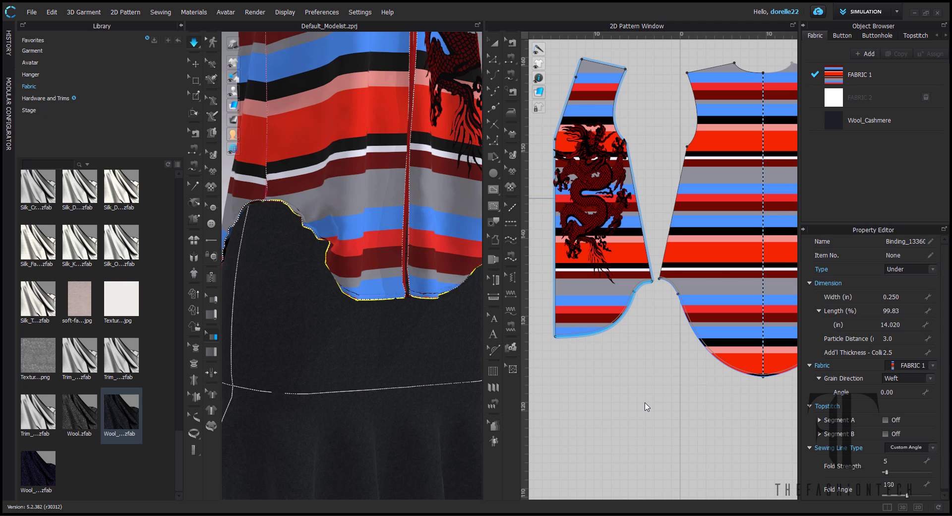
pyautogui.scroll(-3, 362, 293)
pyautogui.moveTo(362, 292); pyautogui.dragTo(378, 291, button='right')
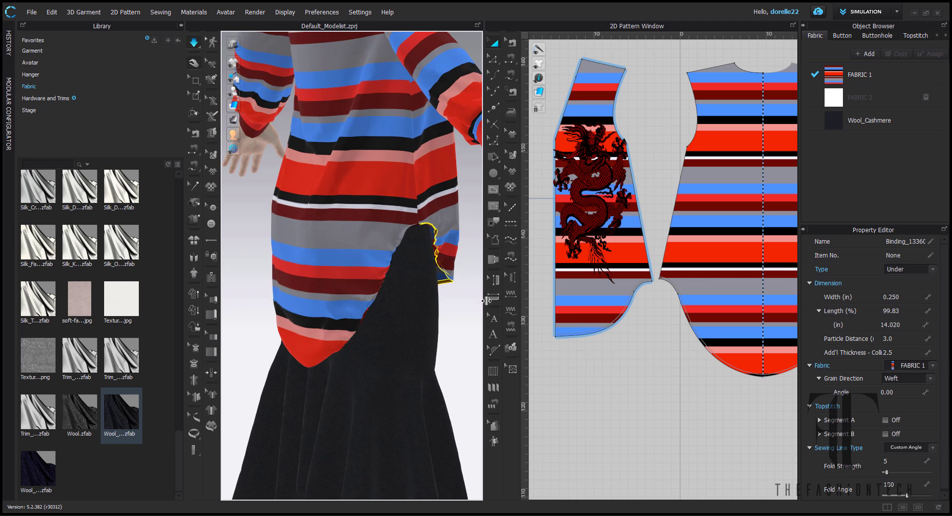
pyautogui.press('space')
# - Delete the binding on the shirt's back hem and restart the simulation
pyautogui.click(378, 291)
pyautogui.click(212, 336)
pyautogui.click(376, 298)
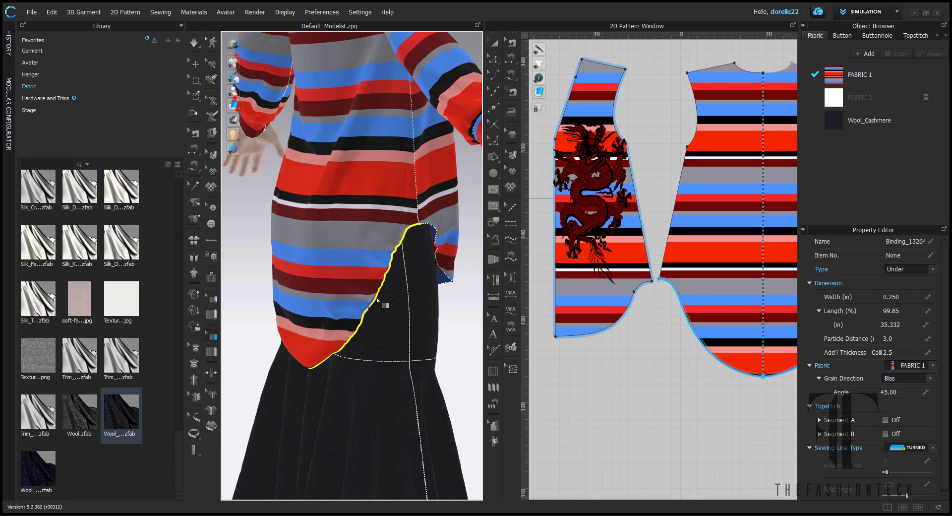
pyautogui.press('Delete')
pyautogui.press('space')
# - Pull the back panel's curved hem into place while the simulation runs
pyautogui.press('q')
pyautogui.click(336, 356)
pyautogui.moveTo(468, 325); pyautogui.dragTo(359, 298, button='right')
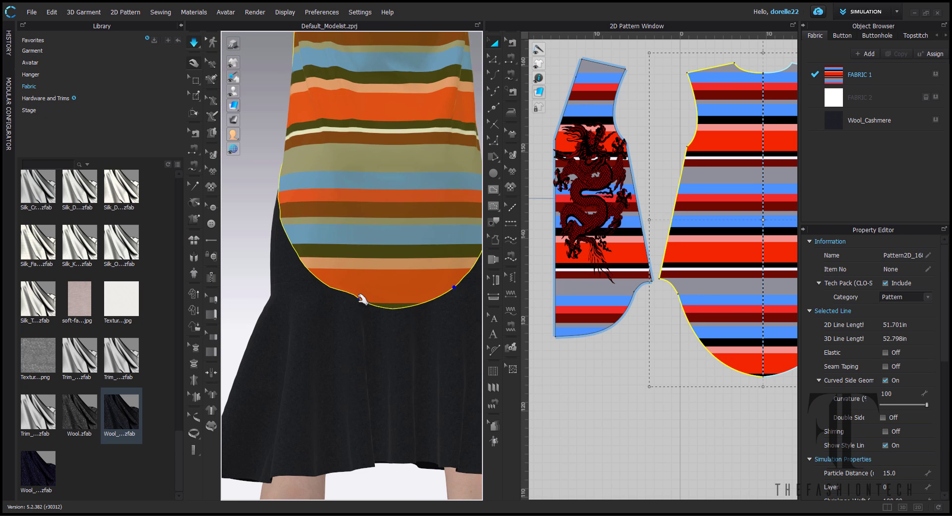
pyautogui.moveTo(358, 297); pyautogui.dragTo(372, 318)
# - Configure the default topstitch with a 1/4" offset, SPI-16 length, thread thickness 120 and colour Red 1
pyautogui.click(513, 207)
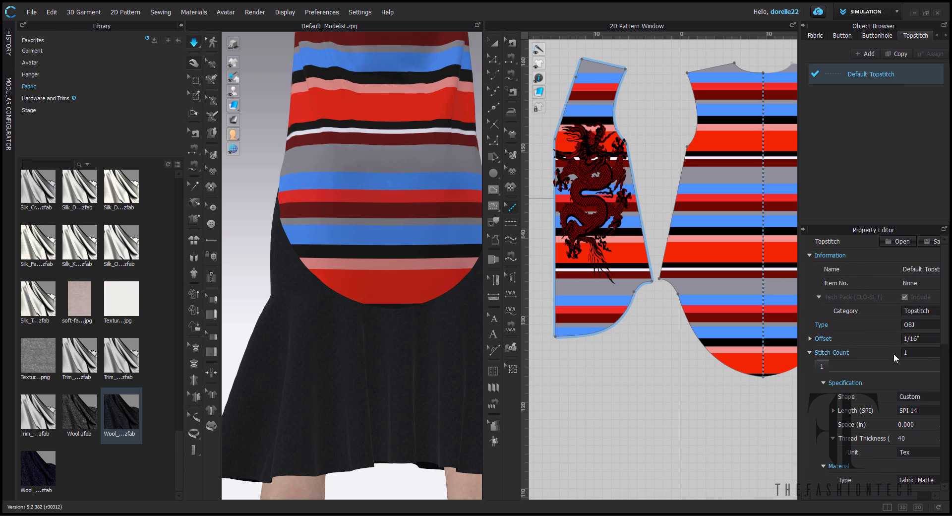
pyautogui.click(902, 338)
pyautogui.click(913, 369)
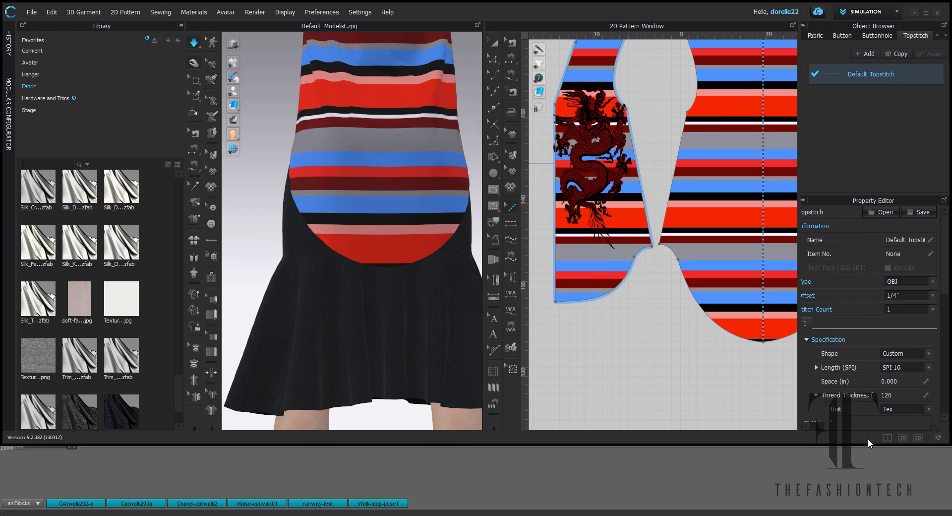
pyautogui.scroll(-5, 873, 347)
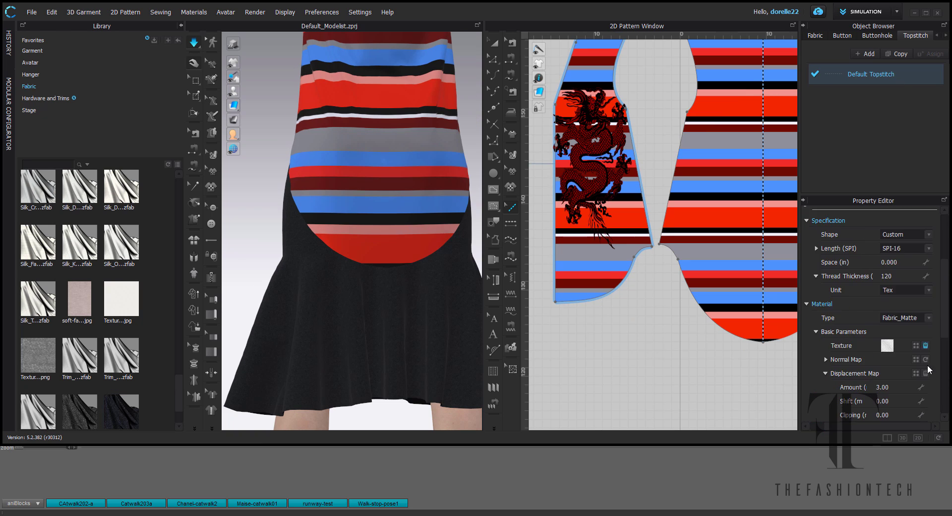
pyautogui.click(926, 337)
pyautogui.click(280, 228)
pyautogui.click(450, 340)
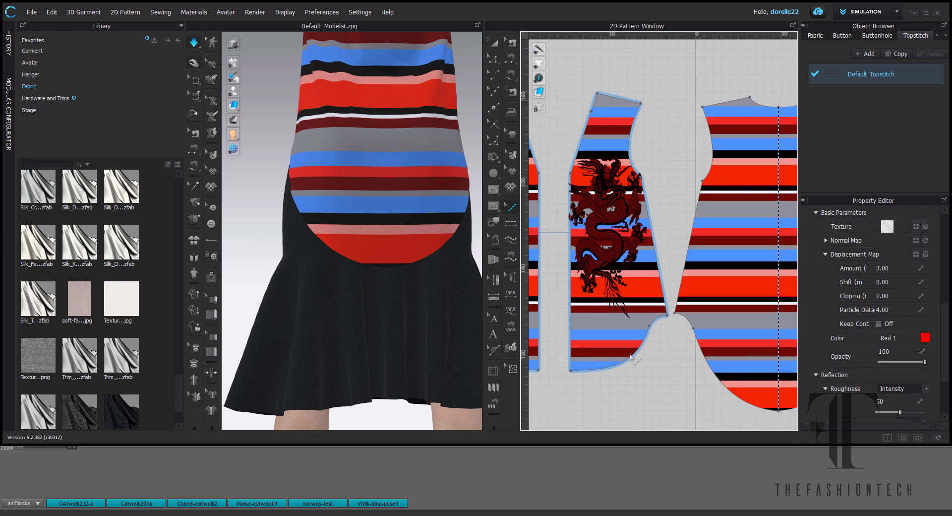
pyautogui.click(608, 365)
pyautogui.click(690, 321)
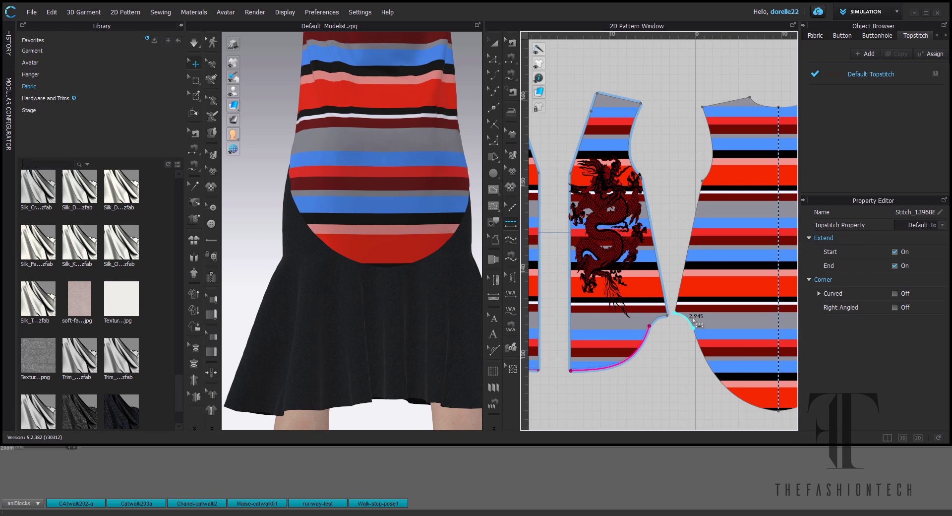
pyautogui.click(509, 211)
# - Topstitch the full curved hems of the front and back shirt panels with Free Topstitch
pyautogui.click(511, 240)
pyautogui.click(571, 370)
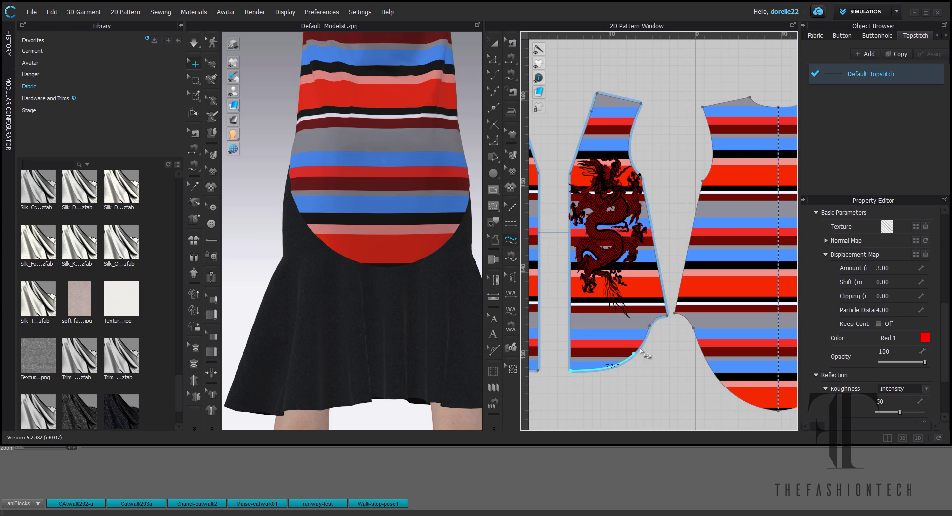
pyautogui.click(667, 316)
pyautogui.click(675, 314)
pyautogui.moveTo(708, 405)
pyautogui.mouseDown(button='middle')
pyautogui.moveTo(603, 387)
pyautogui.moveTo(891, 355)
pyautogui.mouseUp(button='middle')
pyautogui.click(673, 393)
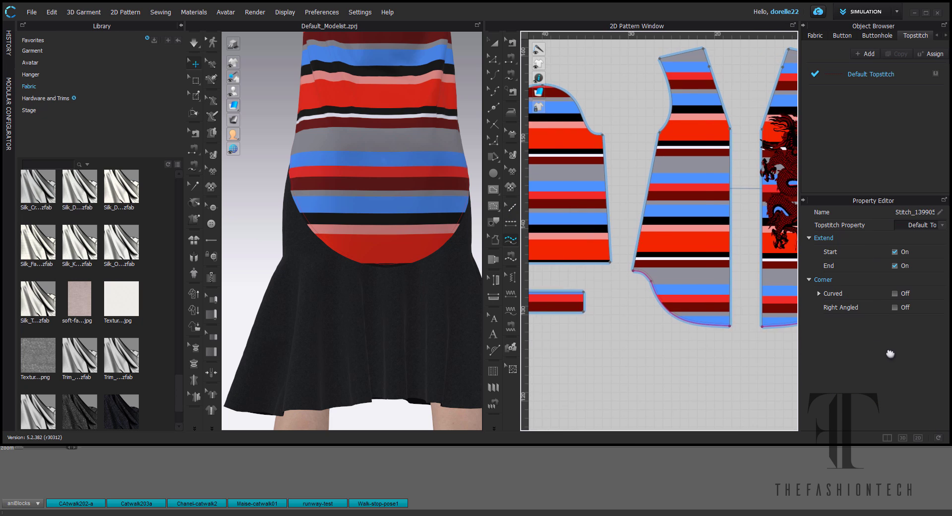
# - Topstitch the front panel's centre opening and its slanted neckline edge
pyautogui.moveTo(659, 336); pyautogui.dragTo(565, 427, button='middle')
pyautogui.click(638, 224)
pyautogui.click(639, 424)
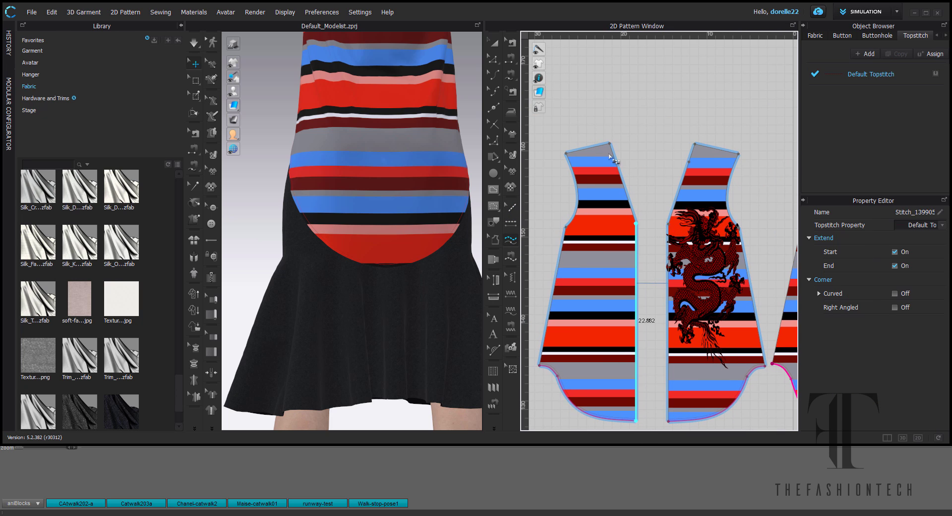
pyautogui.click(611, 145)
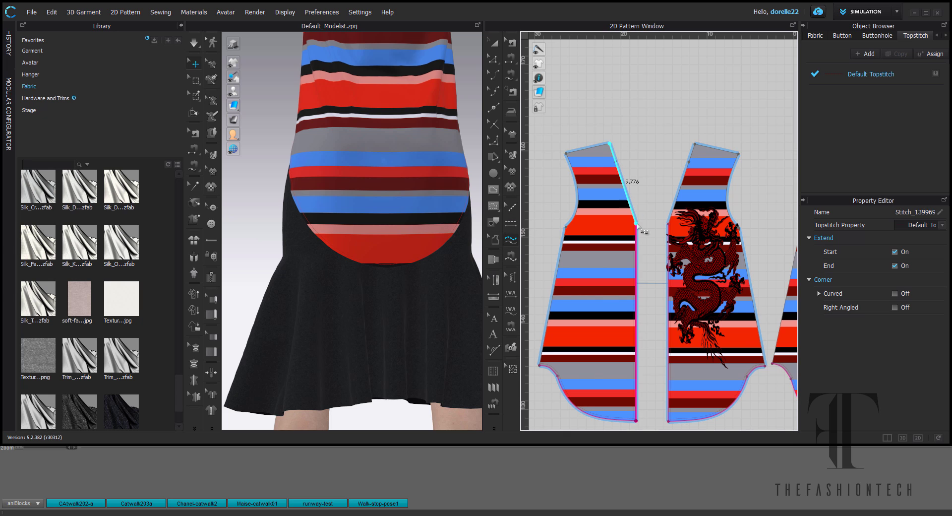
pyautogui.click(638, 225)
# - Topstitch the collar pattern along its slanted ends and long outer edge
pyautogui.scroll(-4, 658, 125)
pyautogui.moveTo(658, 128); pyautogui.dragTo(796, 227, button='middle')
pyautogui.scroll(5, 627, 242)
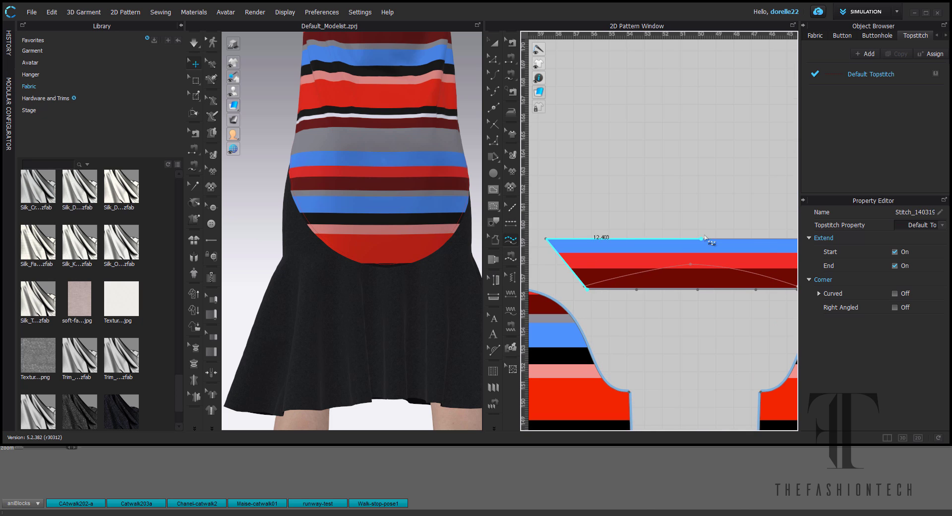
pyautogui.click(678, 239)
pyautogui.scroll(-4, 660, 238)
# - Set FABRIC 2's colour to Red 2 and change its material type after checking the neckline trim
pyautogui.moveTo(377, 208)
pyautogui.mouseDown(button='right')
pyautogui.moveTo(411, 204)
pyautogui.moveTo(378, 195)
pyautogui.mouseUp(button='right')
pyautogui.scroll(10, 379, 194)
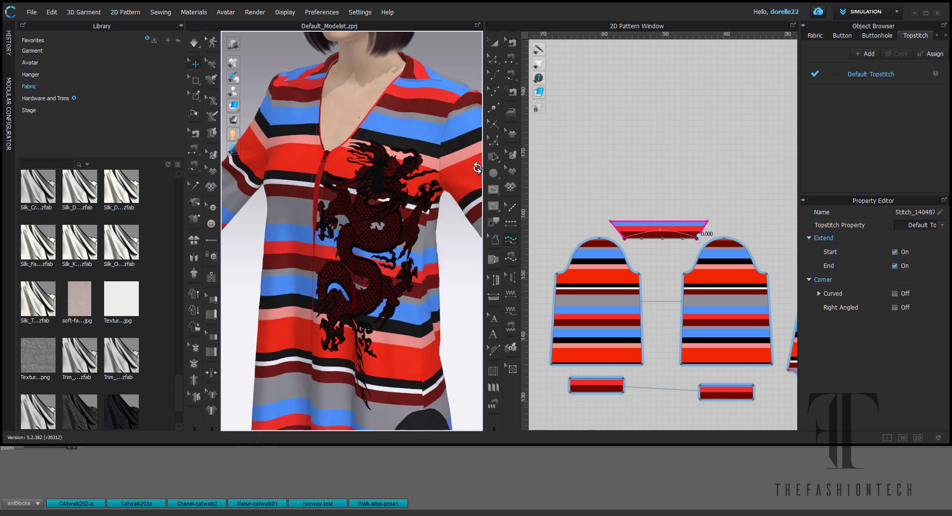
pyautogui.scroll(-8, 378, 193)
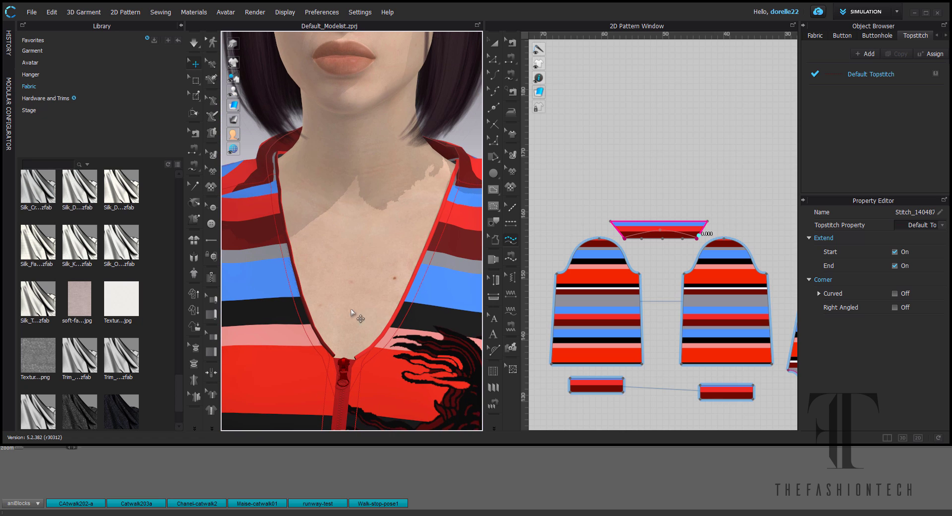
pyautogui.click(823, 36)
pyautogui.click(880, 97)
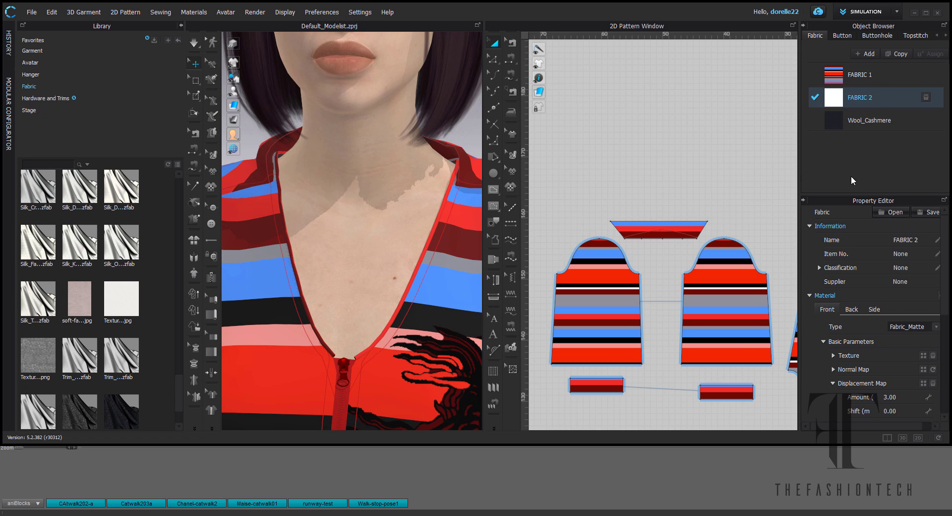
pyautogui.scroll(-3, 909, 337)
pyautogui.click(933, 348)
pyautogui.doubleClick(290, 230)
pyautogui.click(913, 267)
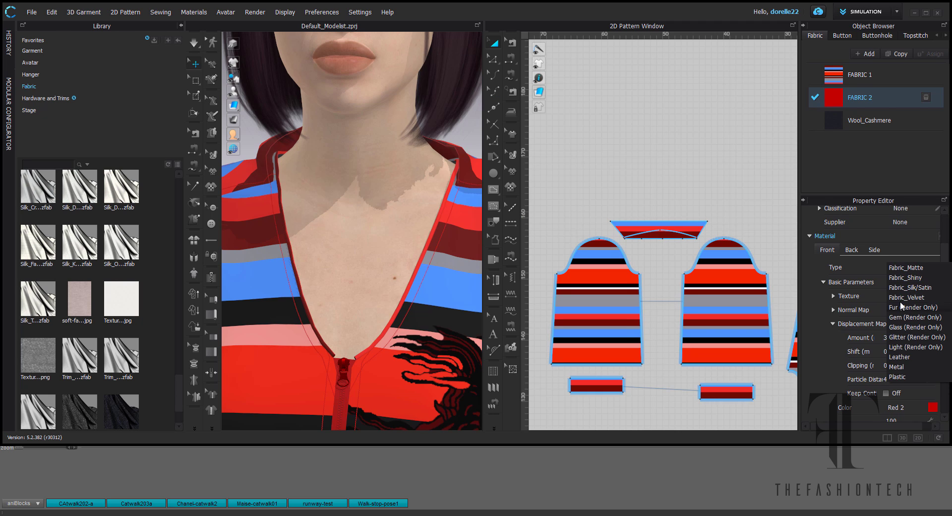
pyautogui.click(903, 306)
# - Assign FABRIC 2 to the piping on both sides of the shirt's V-neckline
pyautogui.click(387, 333)
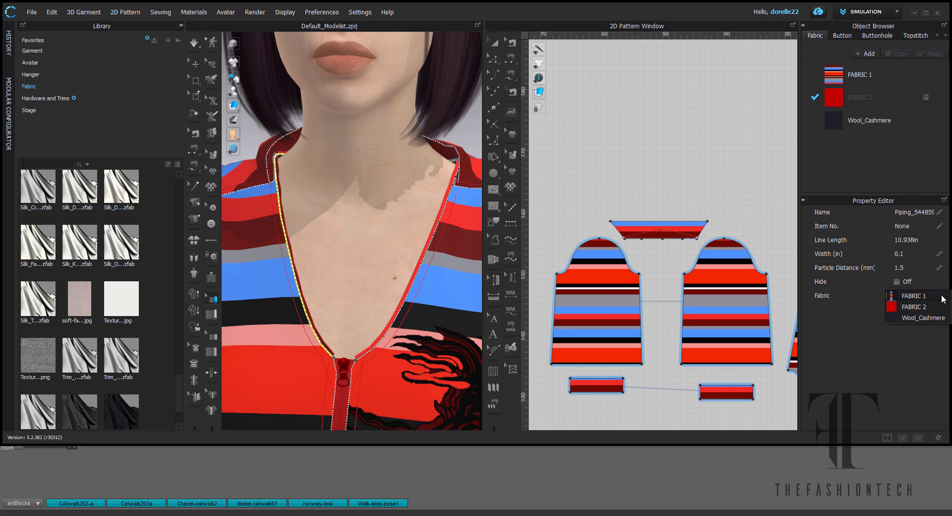
pyautogui.click(941, 295)
pyautogui.click(921, 313)
pyautogui.scroll(-5, 390, 228)
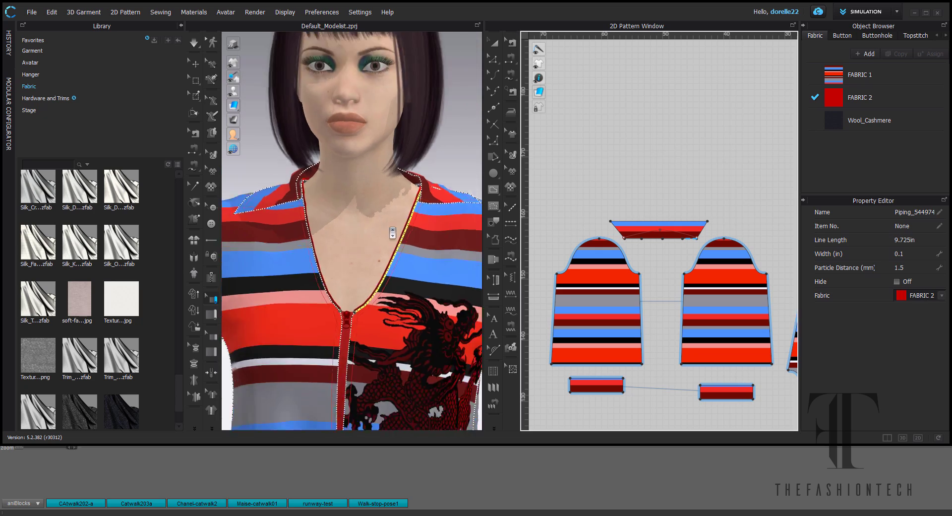
pyautogui.moveTo(391, 228); pyautogui.dragTo(387, 154, button='middle')
pyautogui.click(194, 63)
pyautogui.scroll(5, 374, 156)
pyautogui.scroll(-8, 373, 155)
pyautogui.moveTo(394, 218); pyautogui.dragTo(405, 243, button='right')
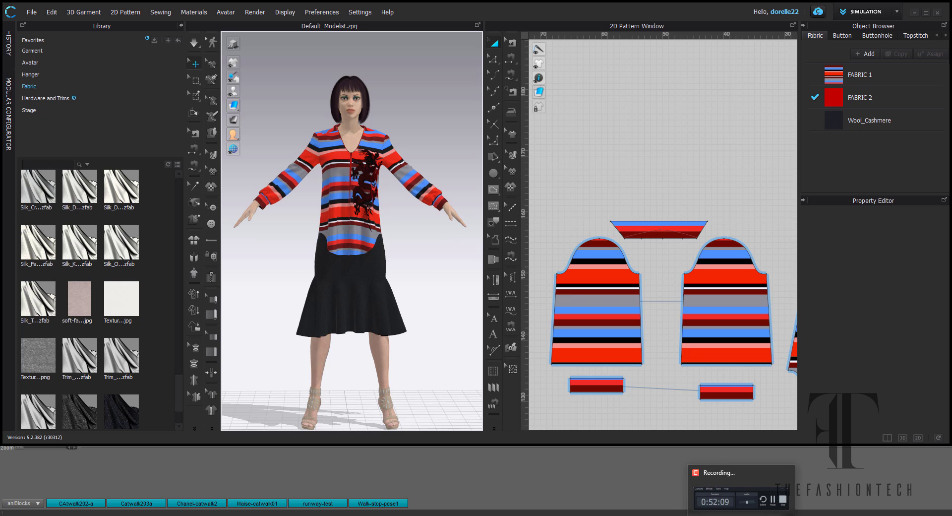
# - Open a second CLO session, log in with the saved credentials and dismiss the startup notice and welcome window
pyautogui.rightClick(667, 514)
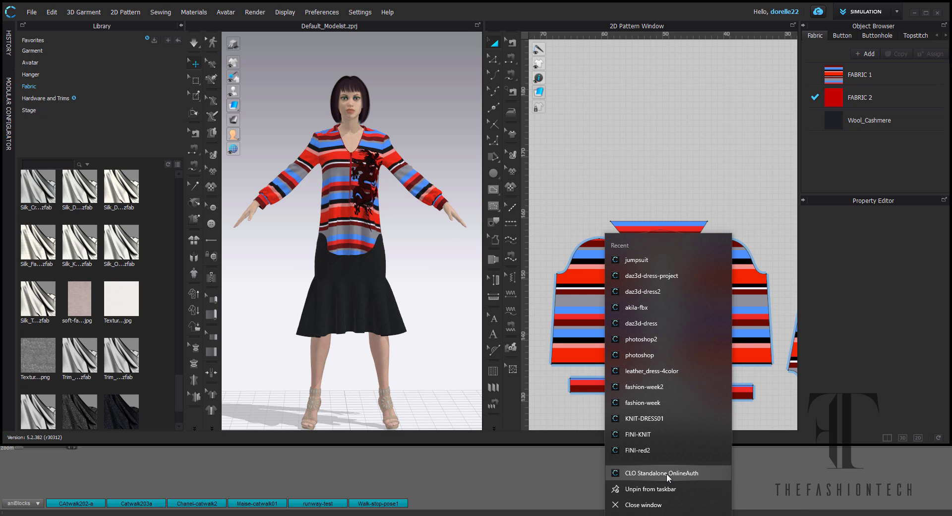
pyautogui.click(667, 473)
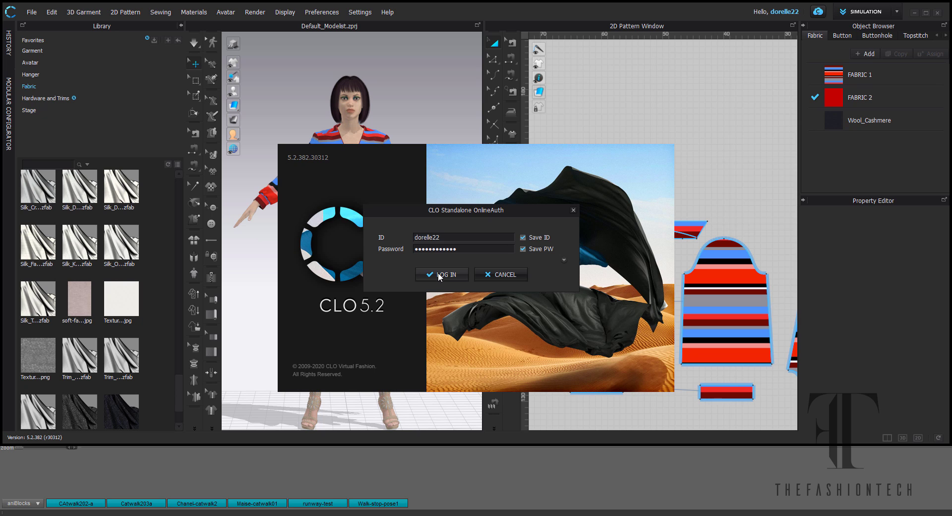
pyautogui.click(439, 275)
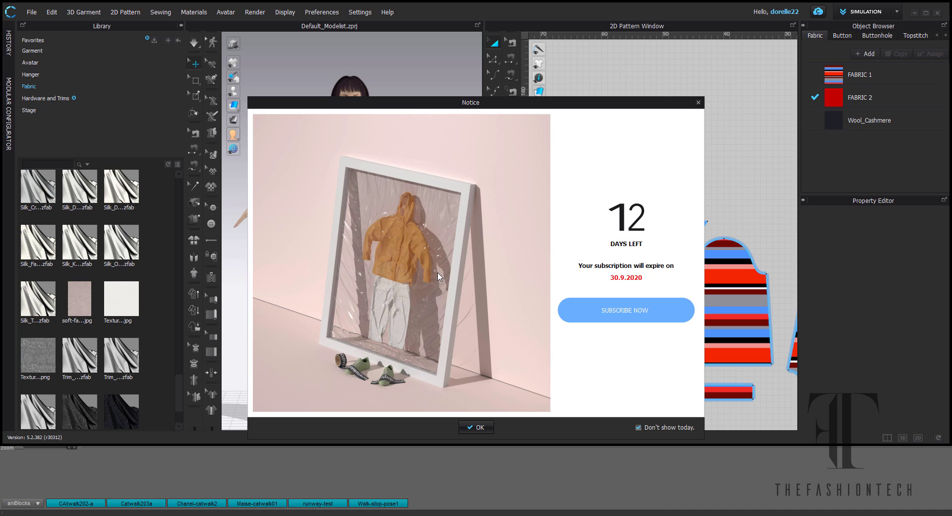
pyautogui.click(480, 427)
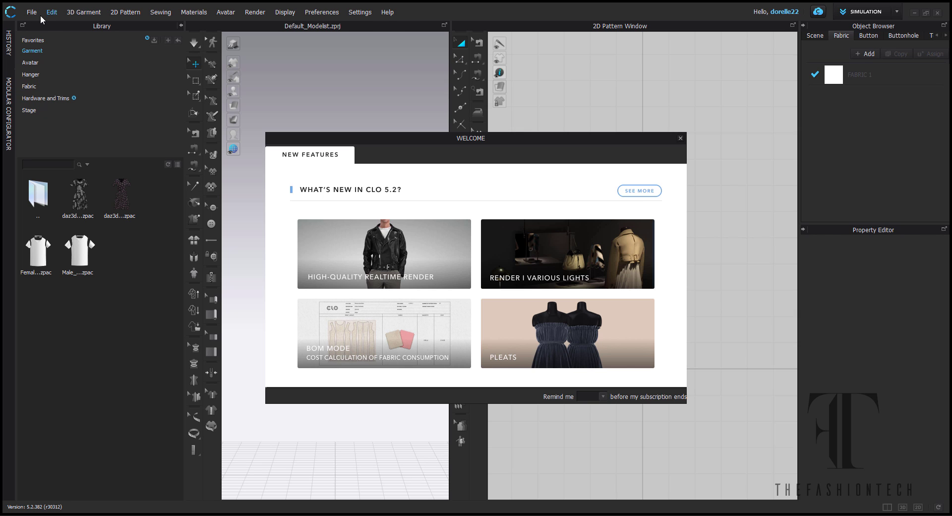
pyautogui.click(681, 138)
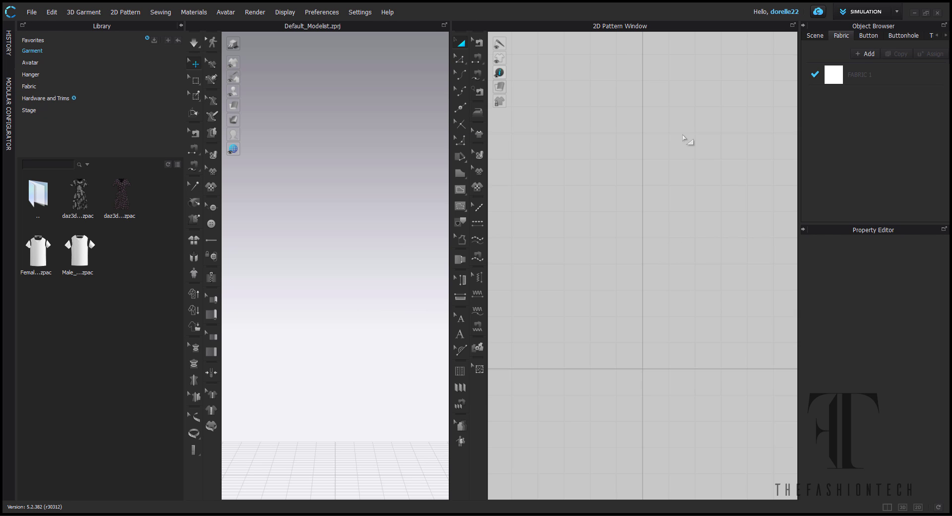
# - Import the Gina-pose FBX file at cm (DAZ Studio) scale, 100%, with animation and automatic arrangement points enabled
pyautogui.click(31, 12)
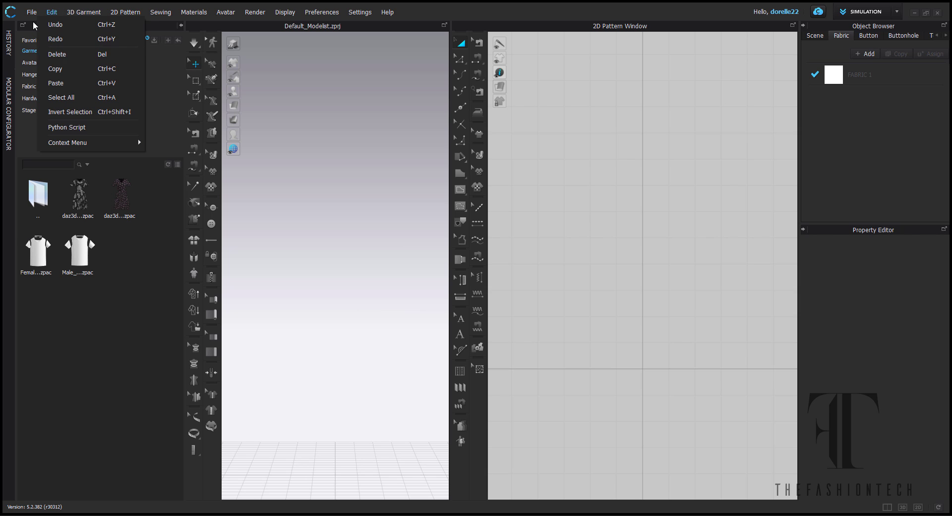
pyautogui.moveTo(60, 113)
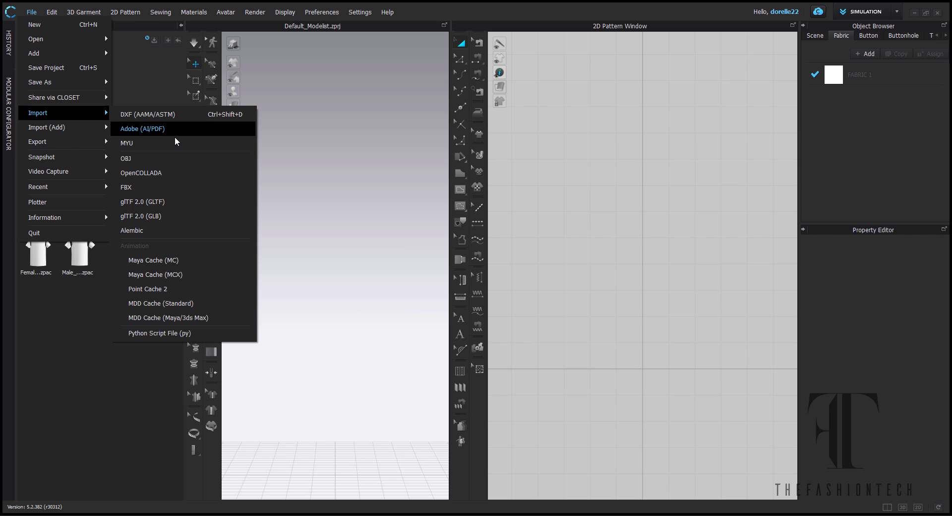
pyautogui.click(140, 187)
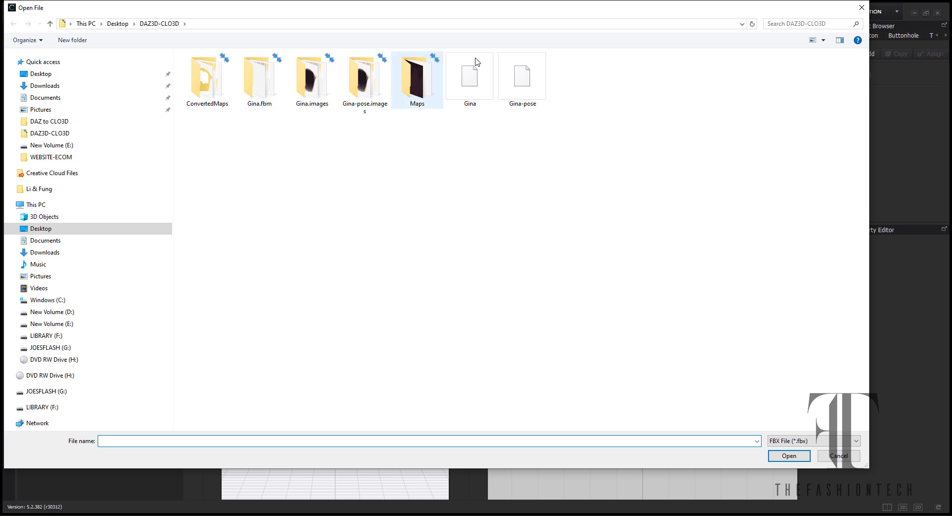
pyautogui.doubleClick(518, 70)
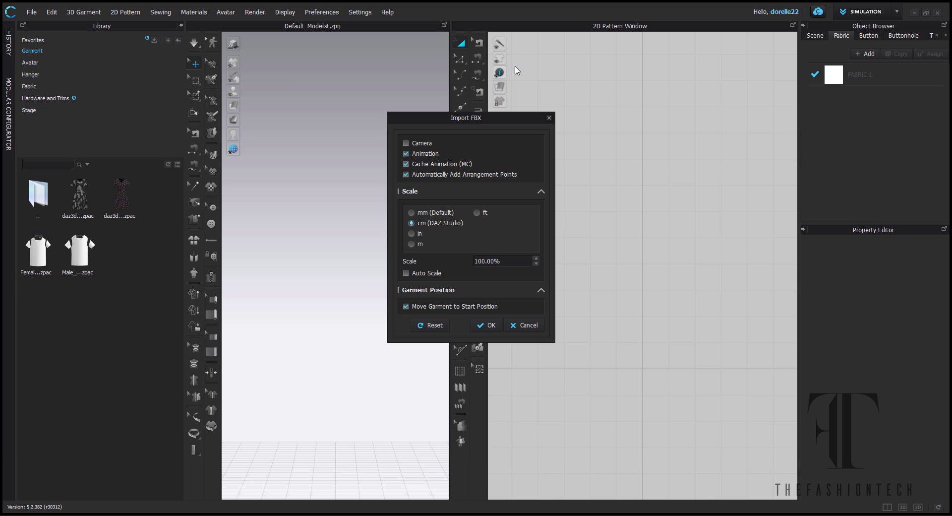
pyautogui.click(482, 322)
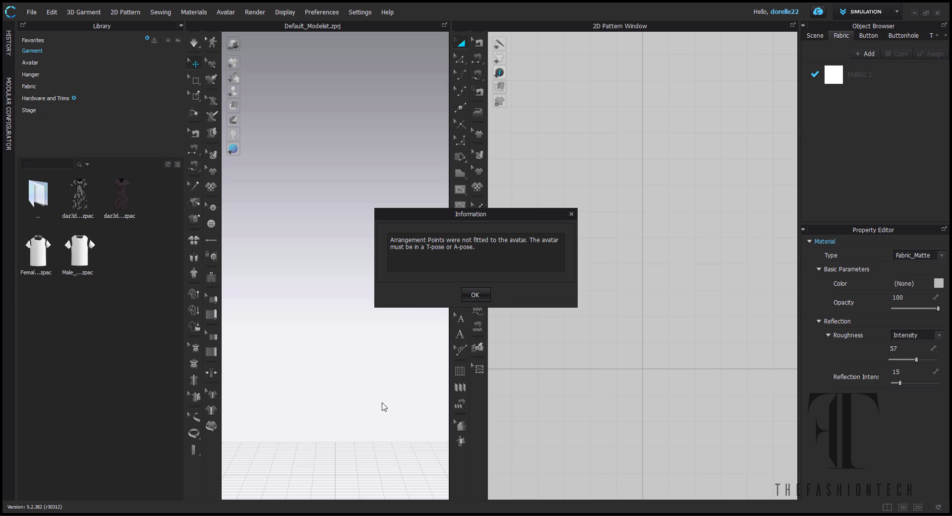
pyautogui.click(475, 295)
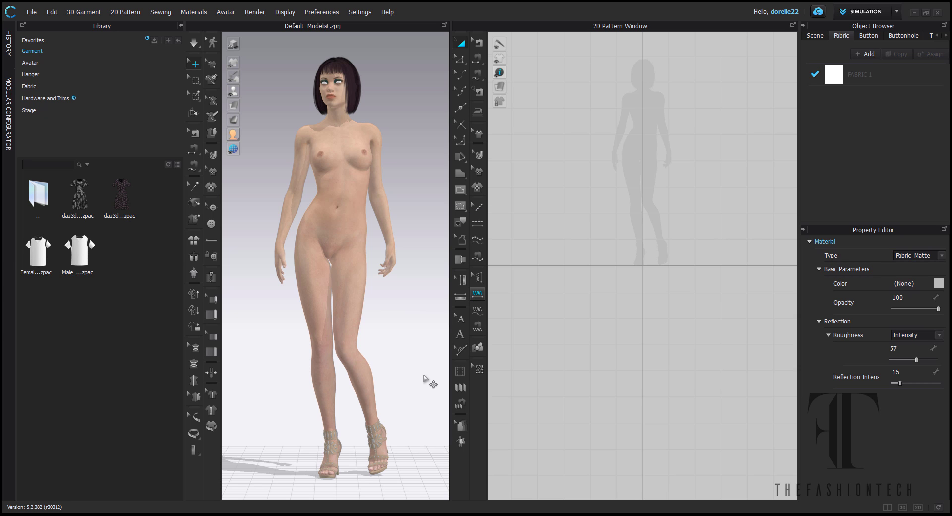
# - Save the imported avatar's pose as Gina-Pose1 in the Custom Avatars folder
pyautogui.click(32, 12)
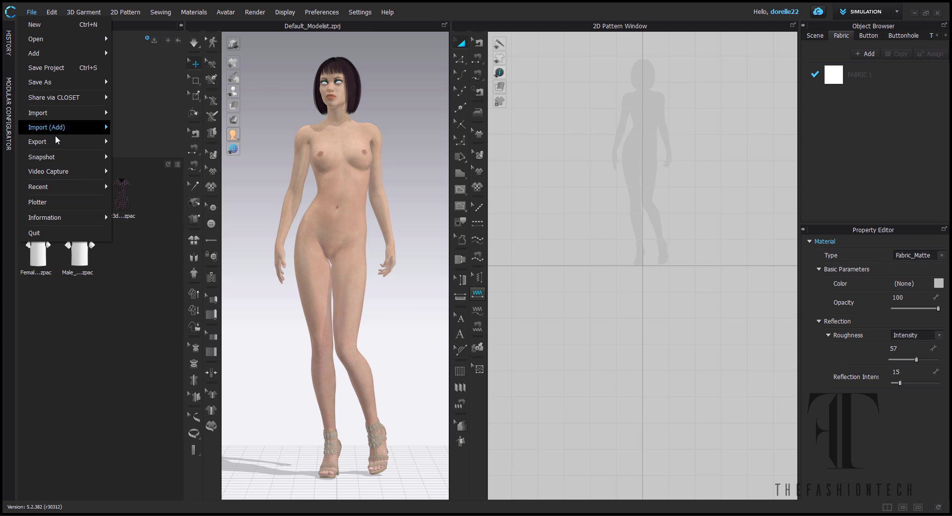
pyautogui.moveTo(57, 141)
pyautogui.moveTo(66, 81)
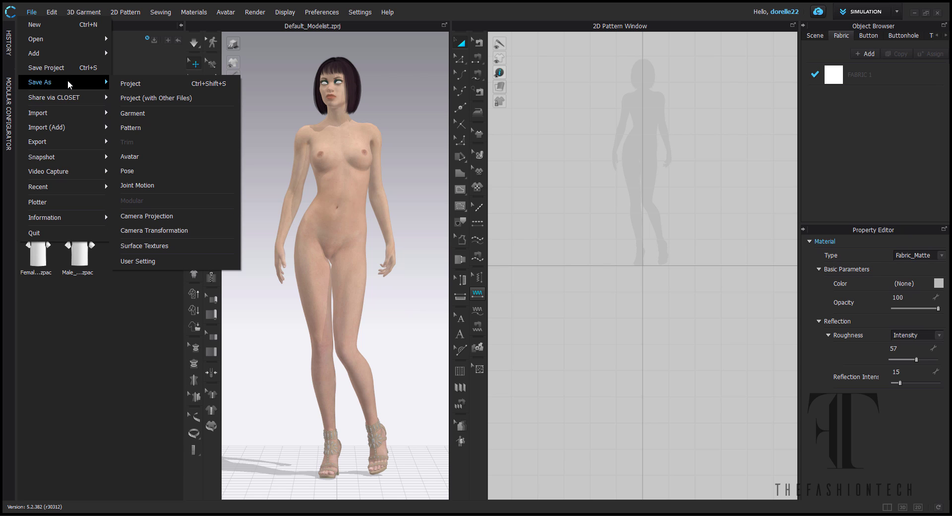
pyautogui.click(147, 171)
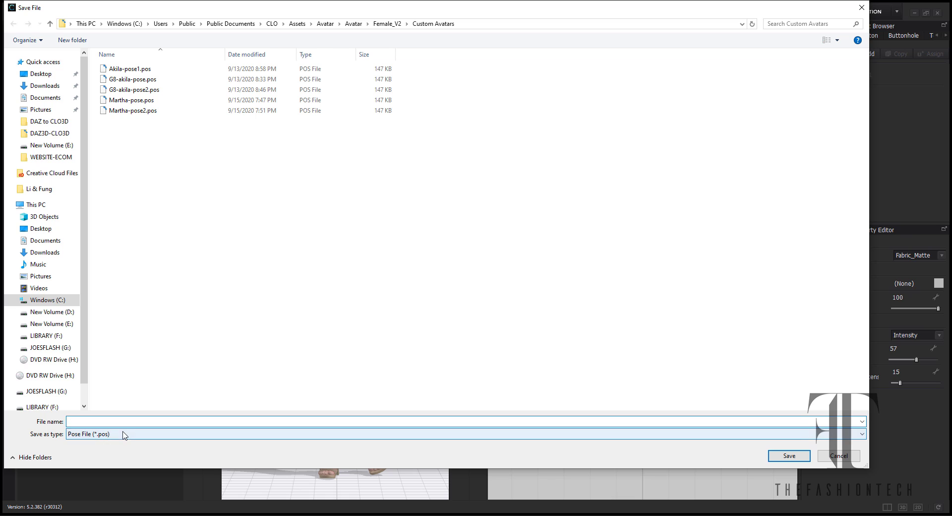
pyautogui.write('Gina-Pose')
pyautogui.press('Return')
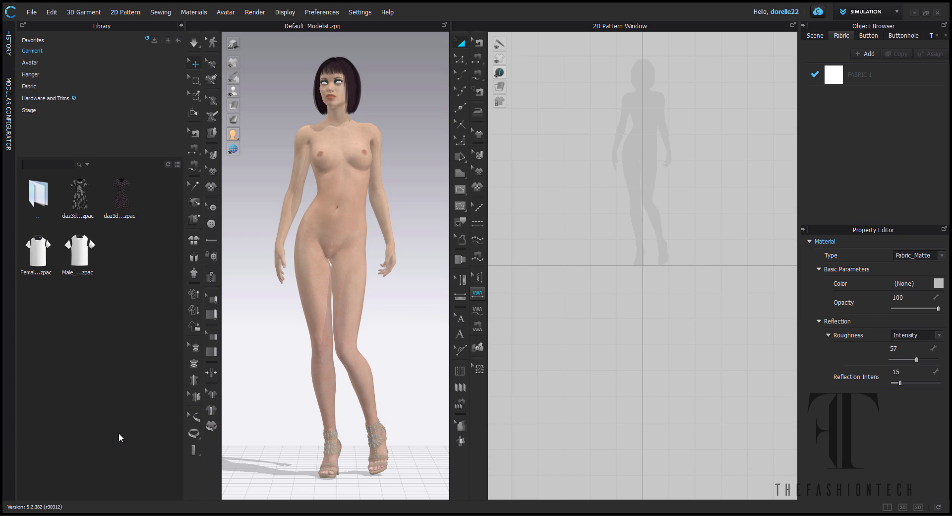
# - Switch back to the CLO session with the striped shirt and save its avatar as gina-avatar in the Custom Avatars folder
pyautogui.moveTo(670, 515)
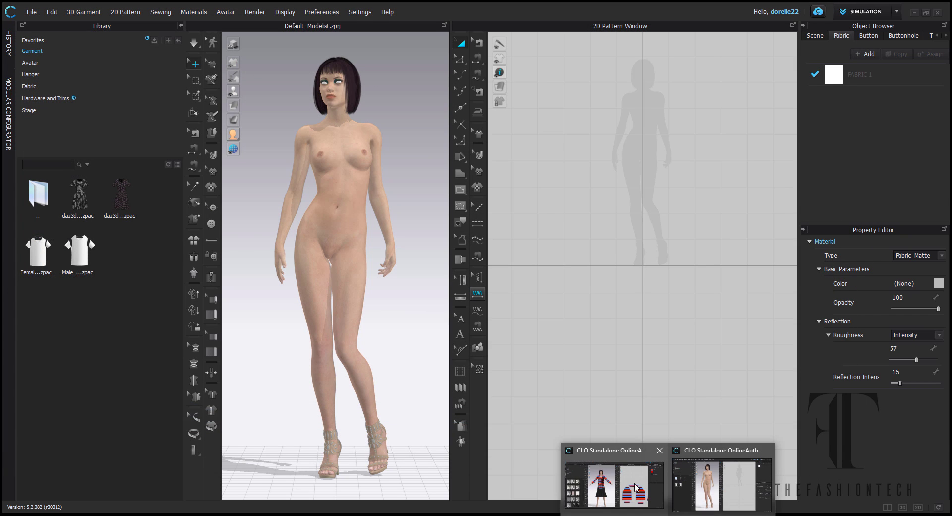
pyautogui.click(620, 484)
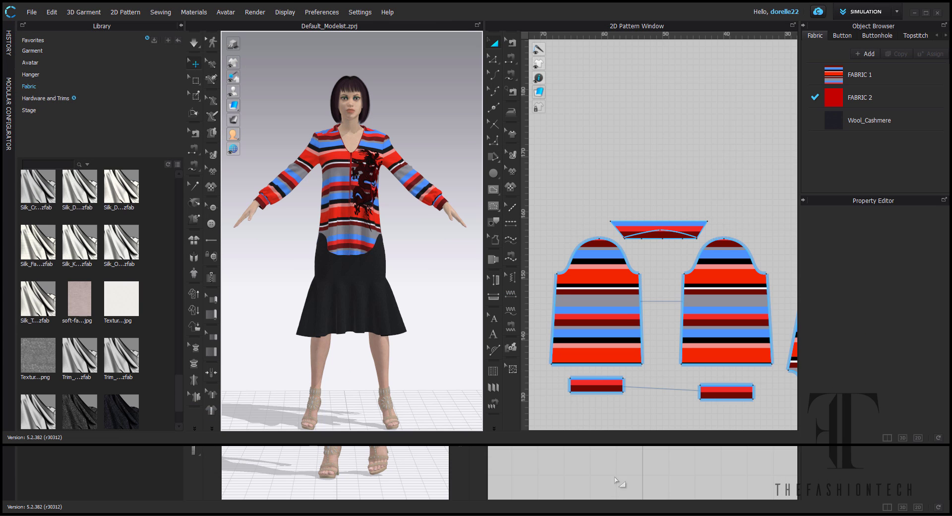
pyautogui.click(353, 120)
pyautogui.rightClick(352, 129)
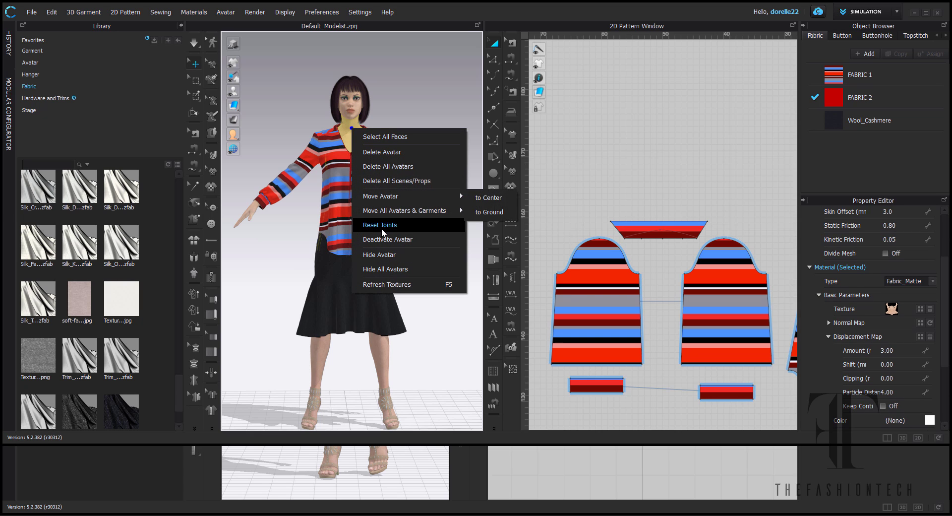
pyautogui.click(227, 12)
pyautogui.moveTo(50, 12)
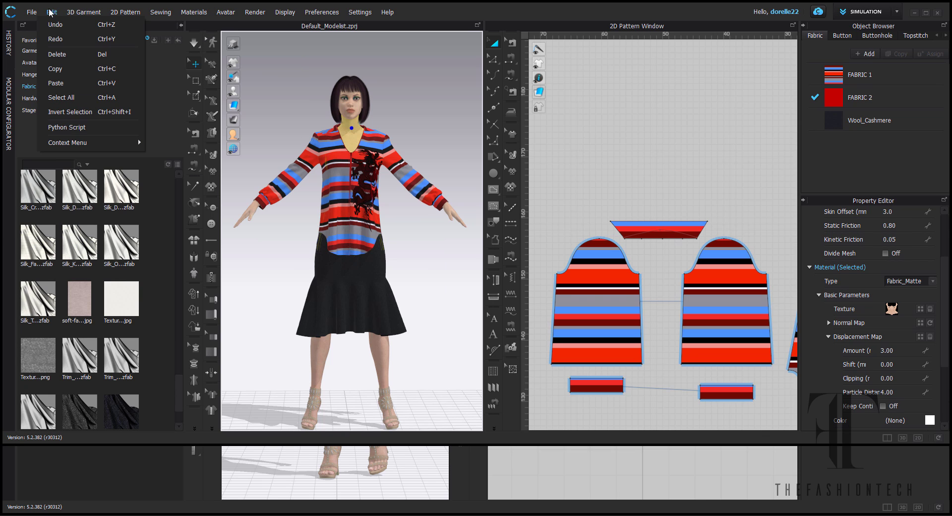
pyautogui.moveTo(67, 83)
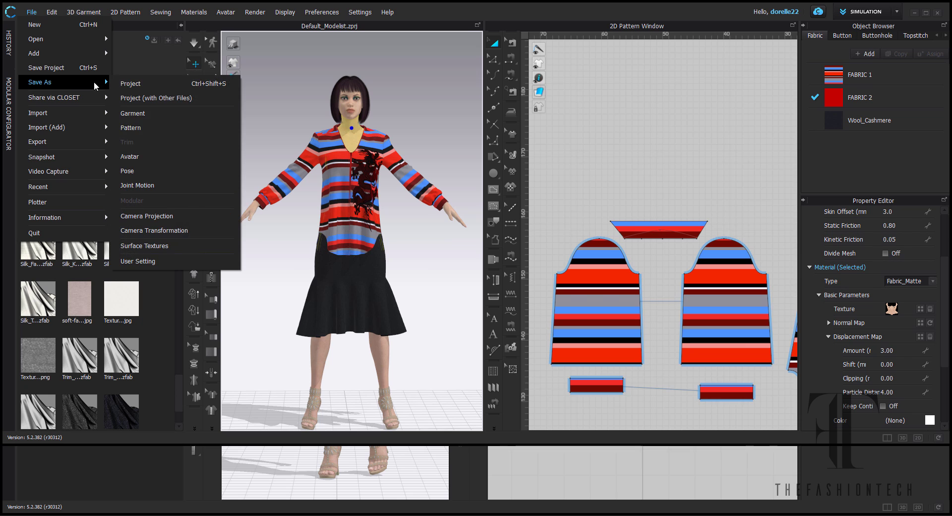
pyautogui.click(133, 155)
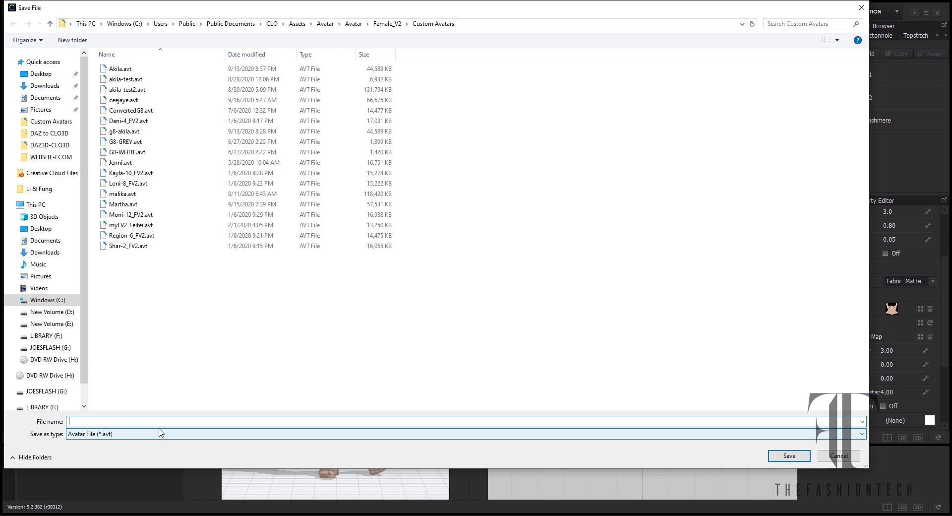
pyautogui.write('gina-')
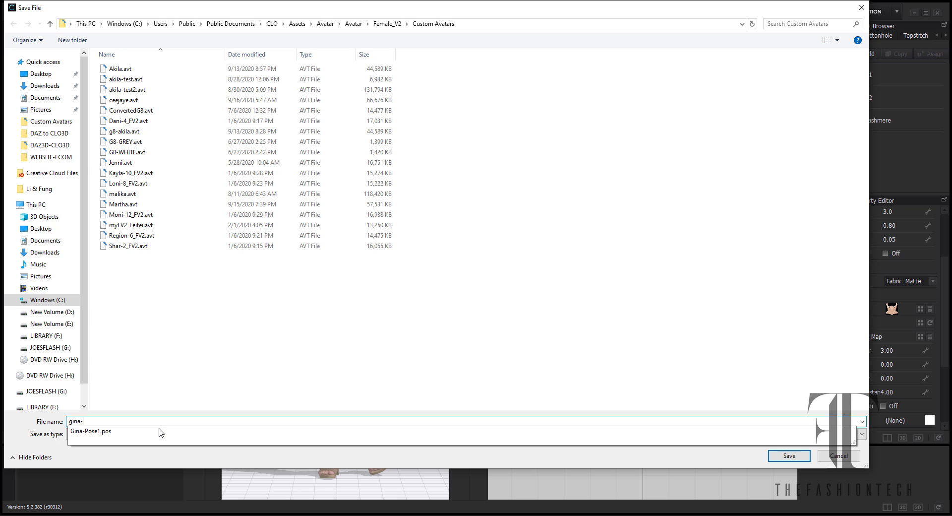
pyautogui.write('avatar')
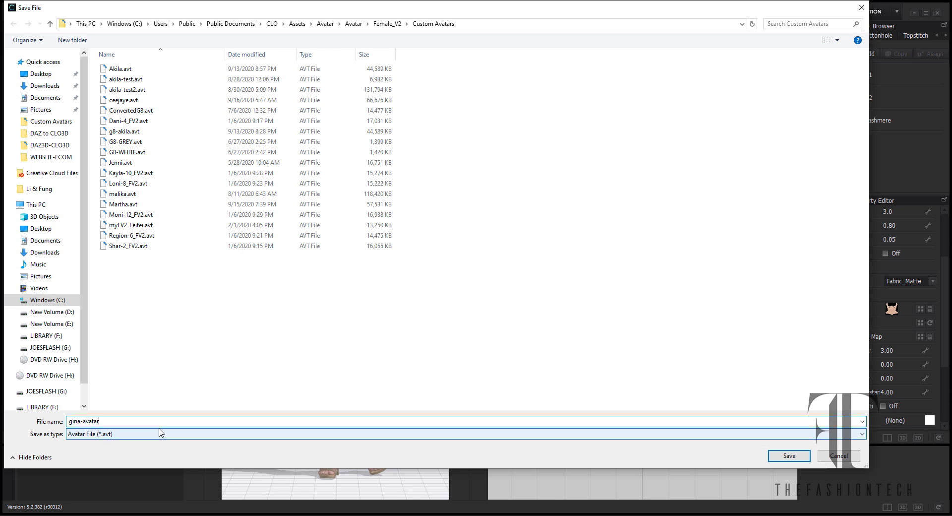
pyautogui.press('Return')
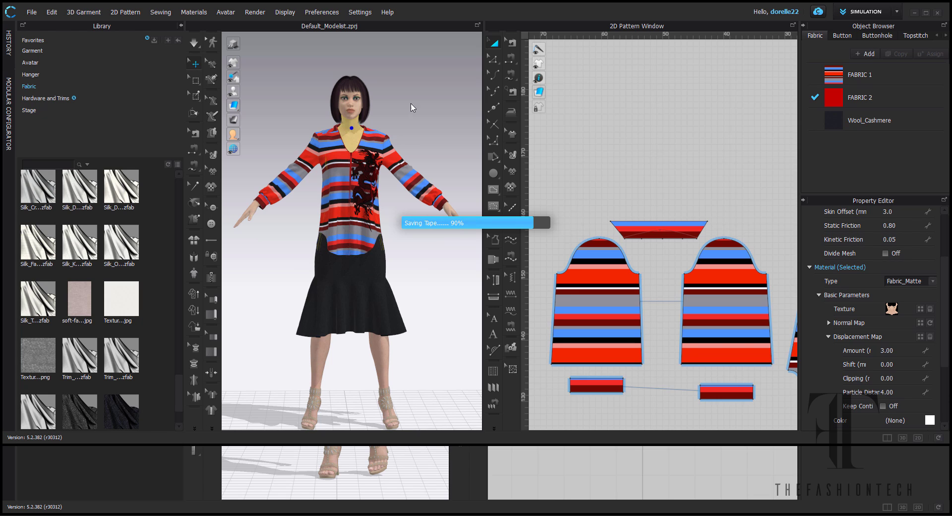
# - Delete the avatar wearing the striped shirt and wool skirt
pyautogui.rightClick(352, 130)
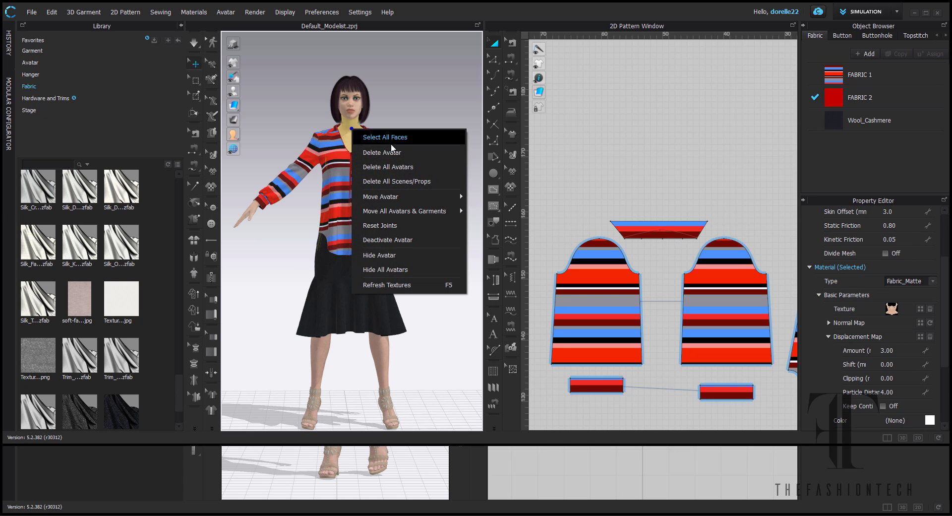
pyautogui.click(390, 151)
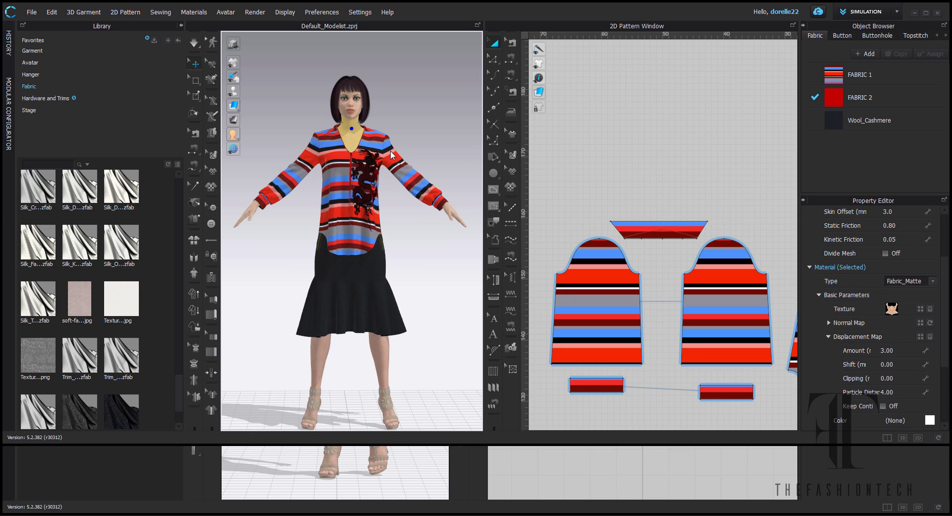
pyautogui.click(30, 12)
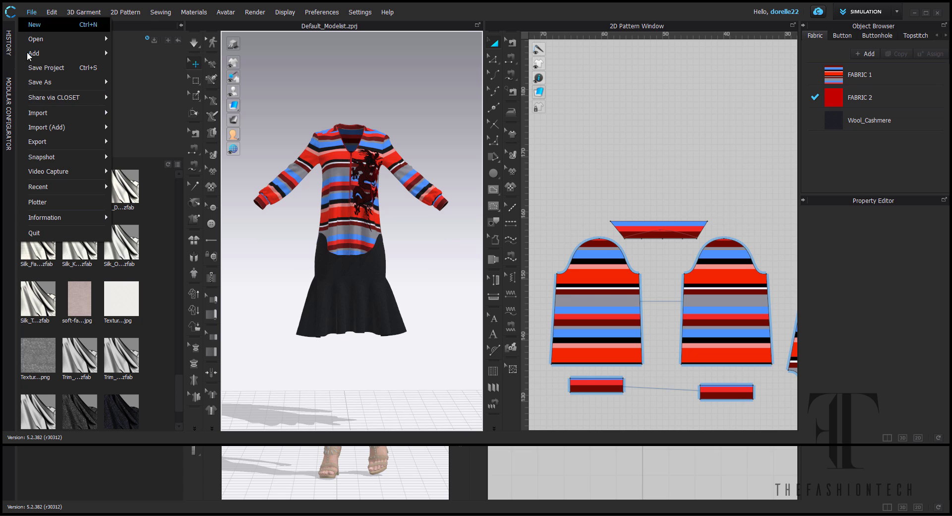
pyautogui.moveTo(47, 112)
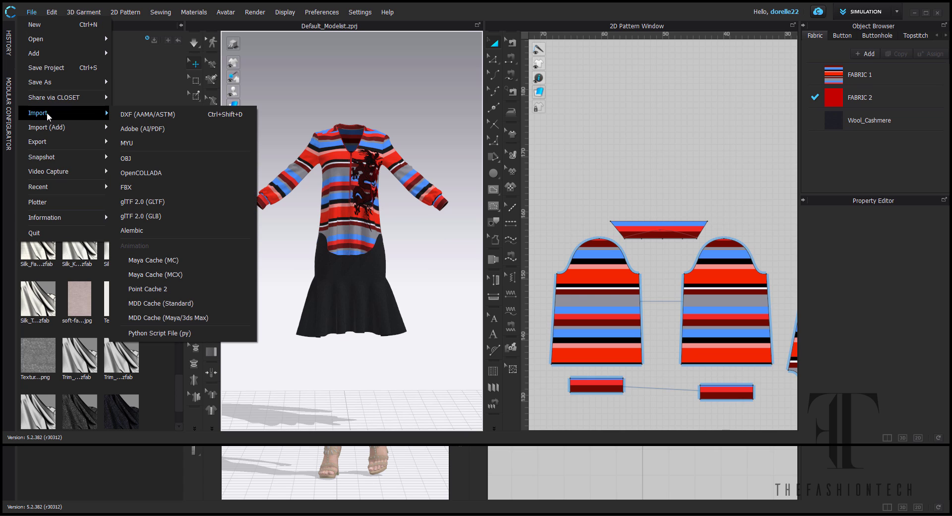
pyautogui.click(129, 72)
# - Load the saved gina-avatar from the Female_V2 Custom Avatars library folder together with its pose and size file
pyautogui.click(67, 65)
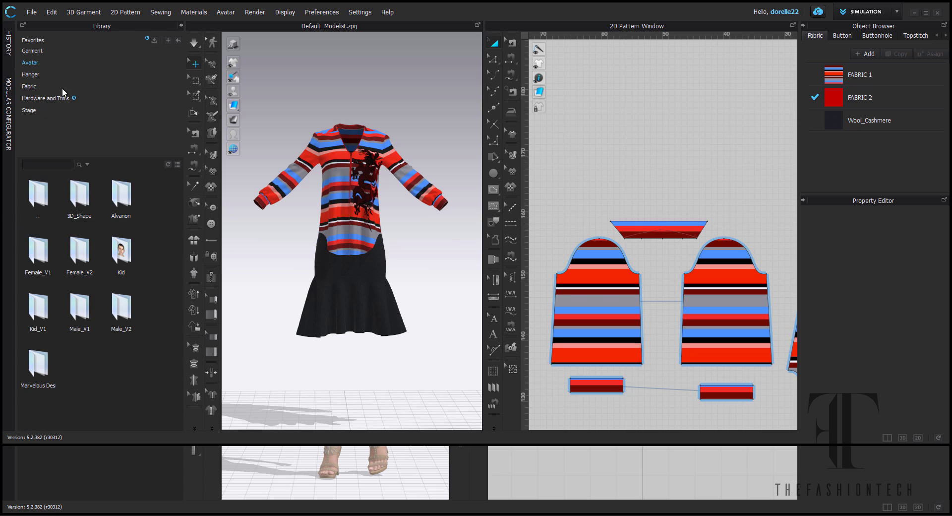
pyautogui.doubleClick(87, 252)
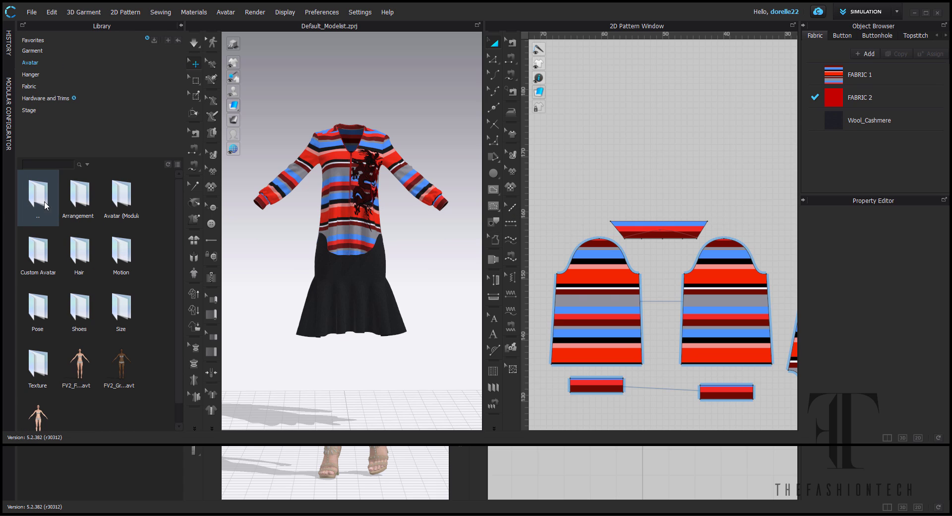
pyautogui.doubleClick(39, 248)
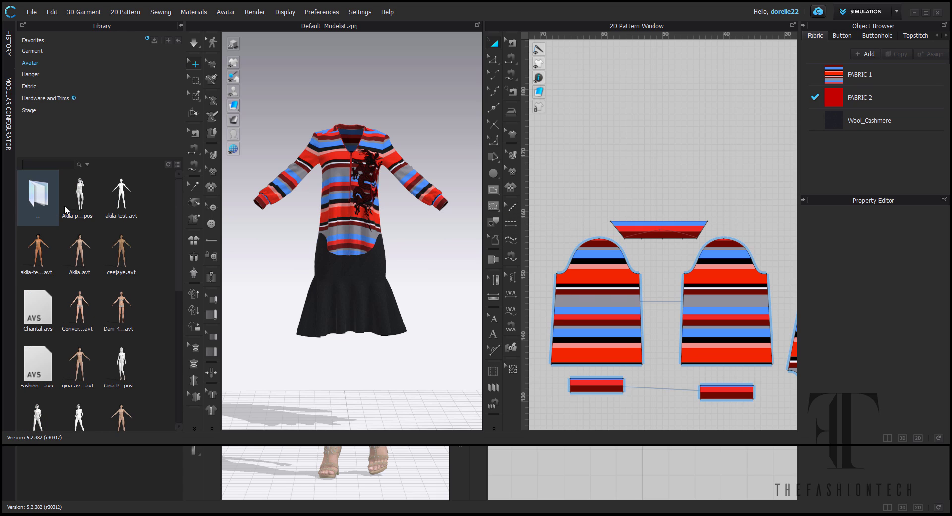
pyautogui.doubleClick(83, 368)
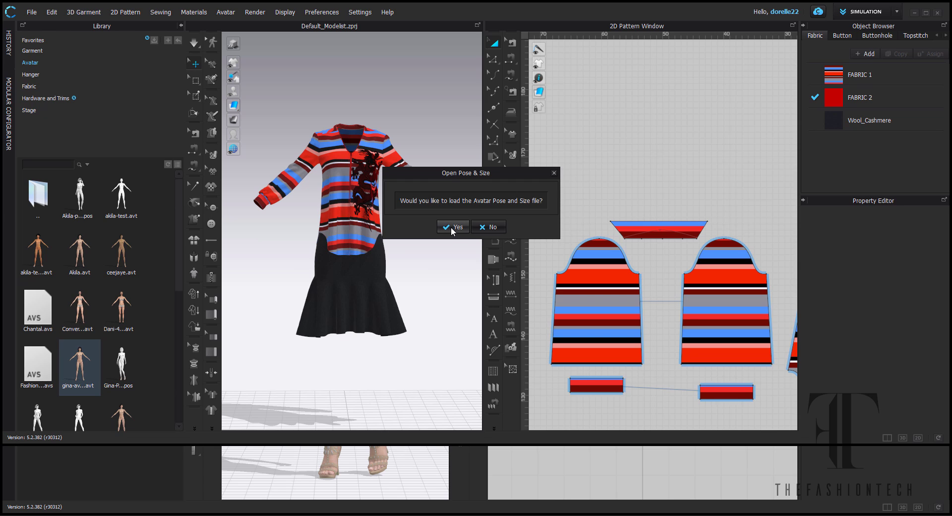
pyautogui.click(452, 226)
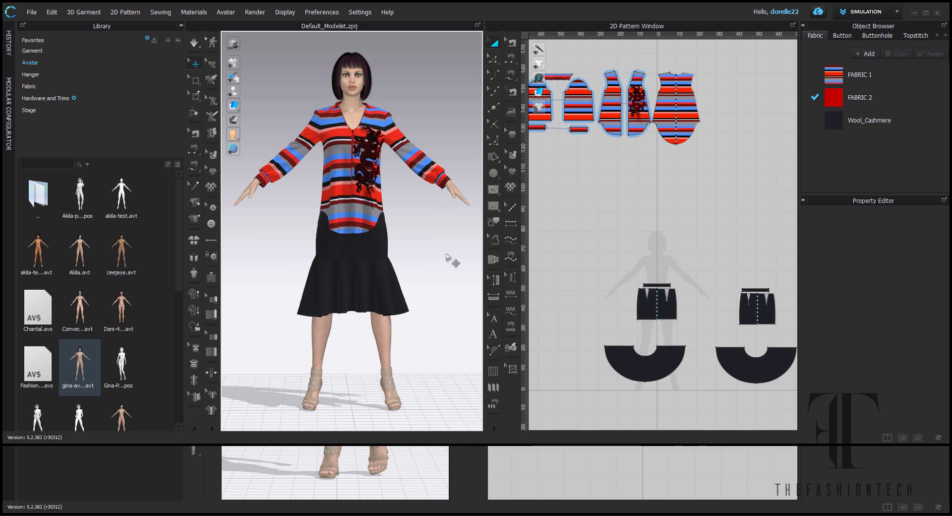
# - Apply the saved Gina pose as Pose Only, maintaining avatar size and aligning the bottom to ground, and simulate the garments
pyautogui.scroll(5, 436, 253)
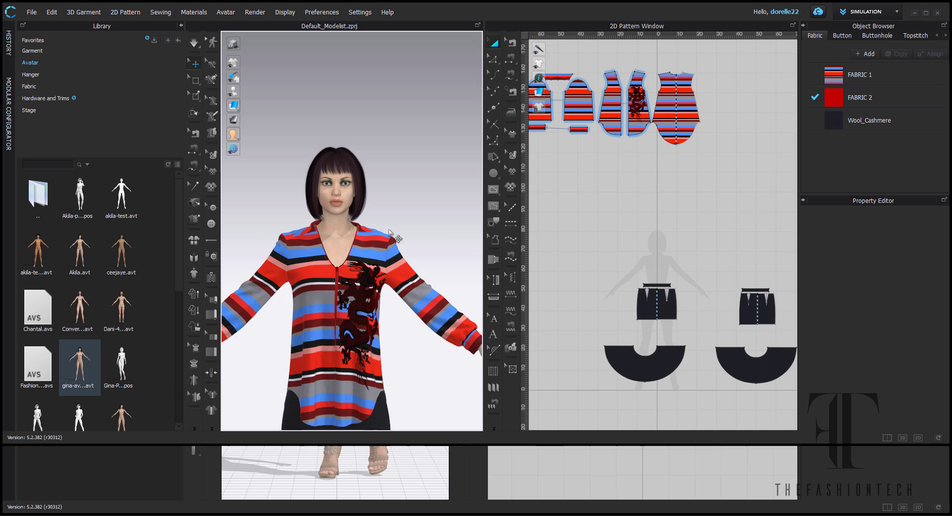
pyautogui.scroll(4, 381, 201)
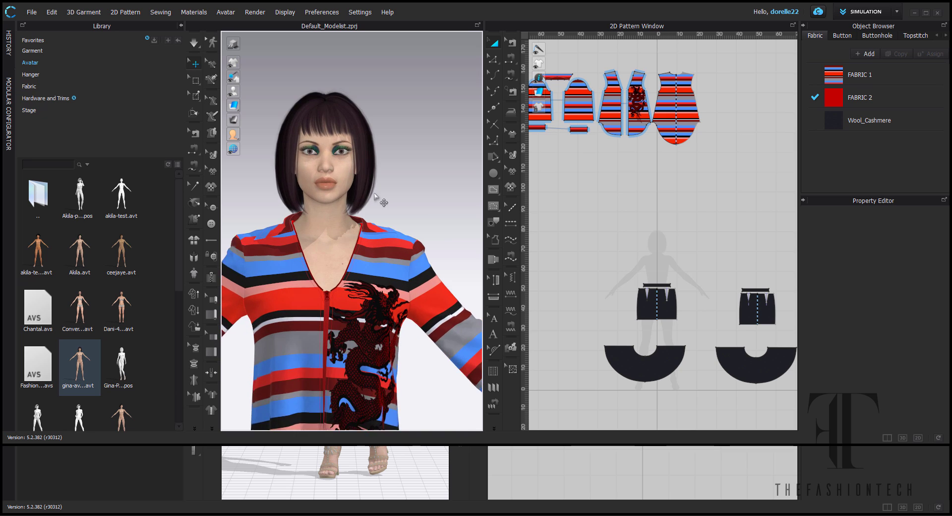
pyautogui.scroll(-8, 378, 201)
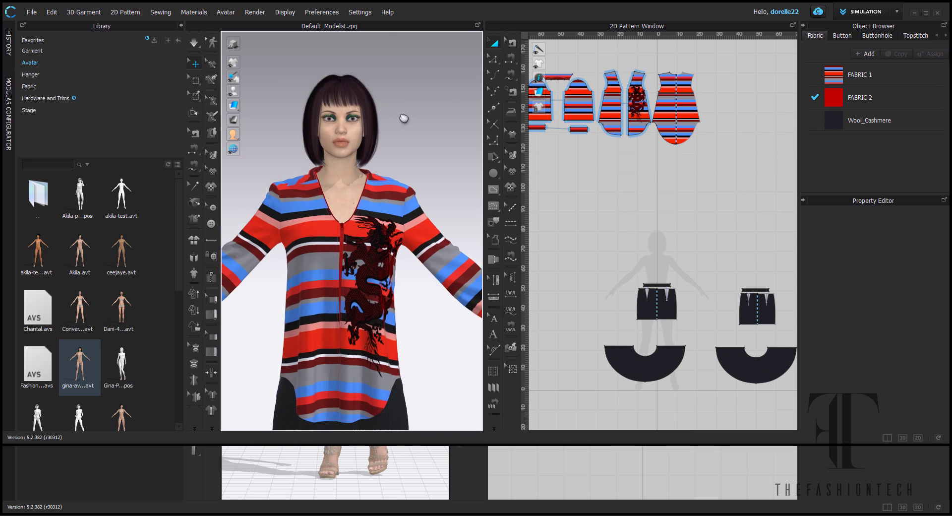
pyautogui.scroll(-3, 405, 181)
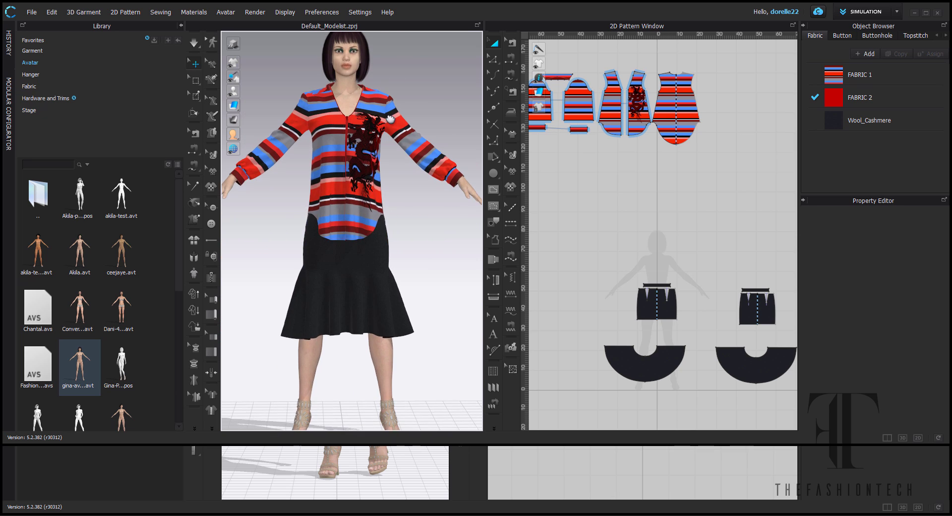
pyautogui.click(80, 199)
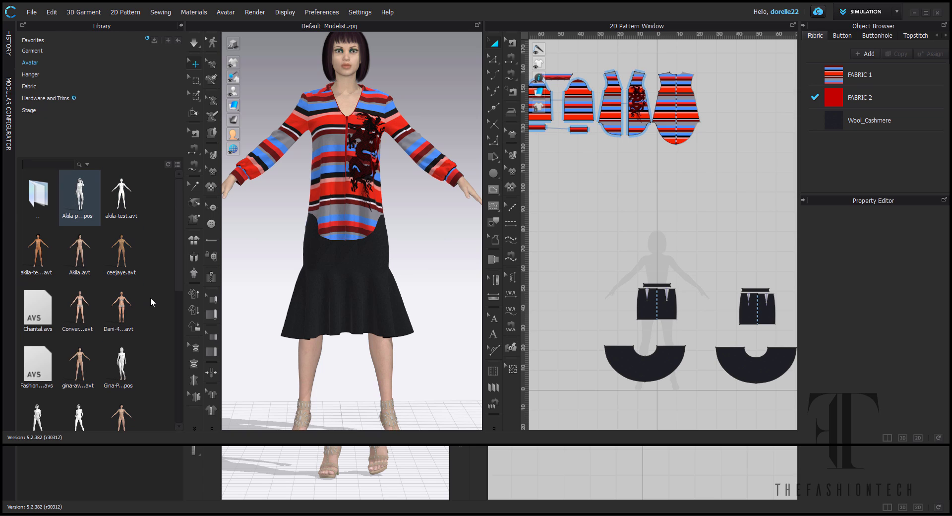
pyautogui.doubleClick(122, 362)
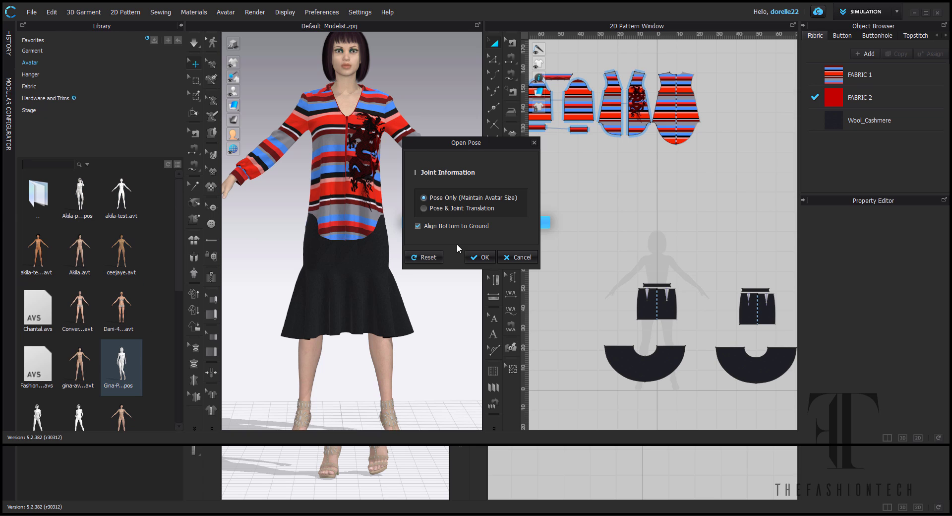
pyautogui.click(477, 262)
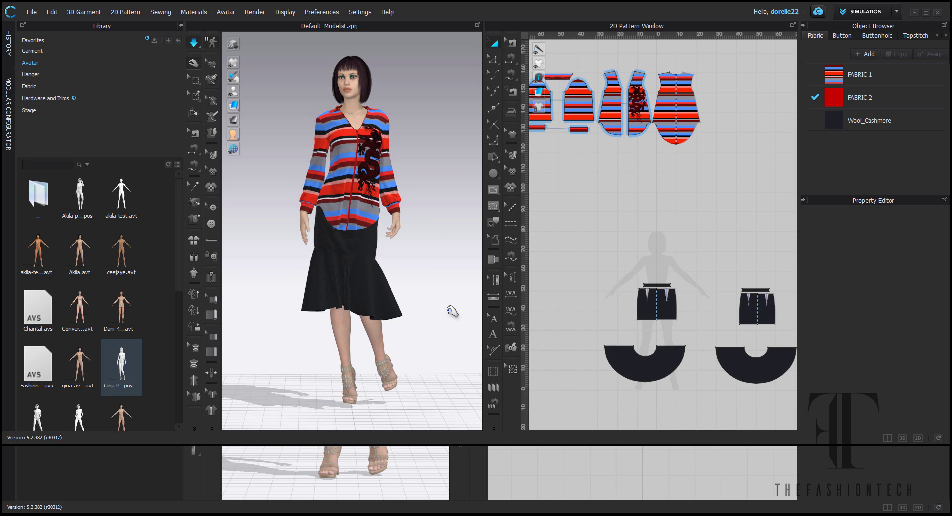
# - Compare the dressed avatar's pose with the imported avatar in the second CLO session from the front and side
pyautogui.moveTo(447, 342); pyautogui.dragTo(355, 348, button='right')
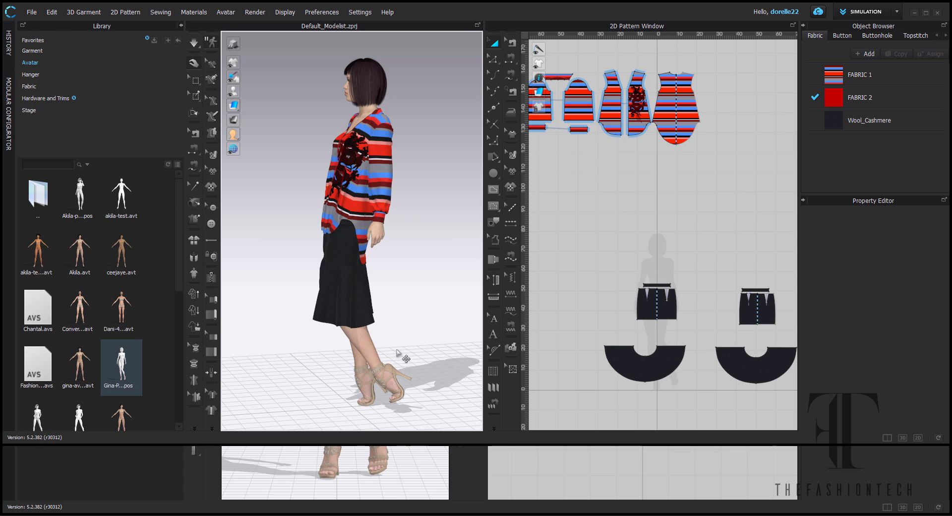
pyautogui.moveTo(420, 326); pyautogui.dragTo(385, 207, button='middle')
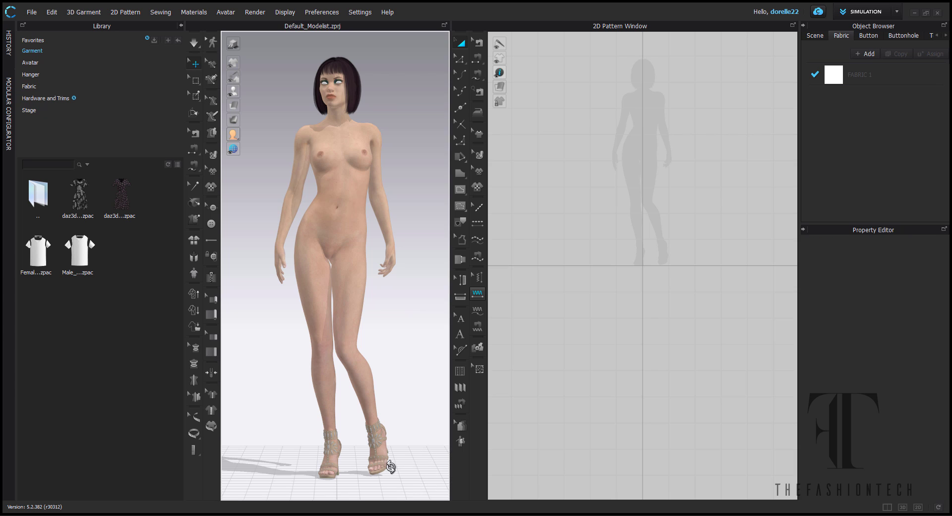
pyautogui.moveTo(391, 467); pyautogui.dragTo(314, 470, button='right')
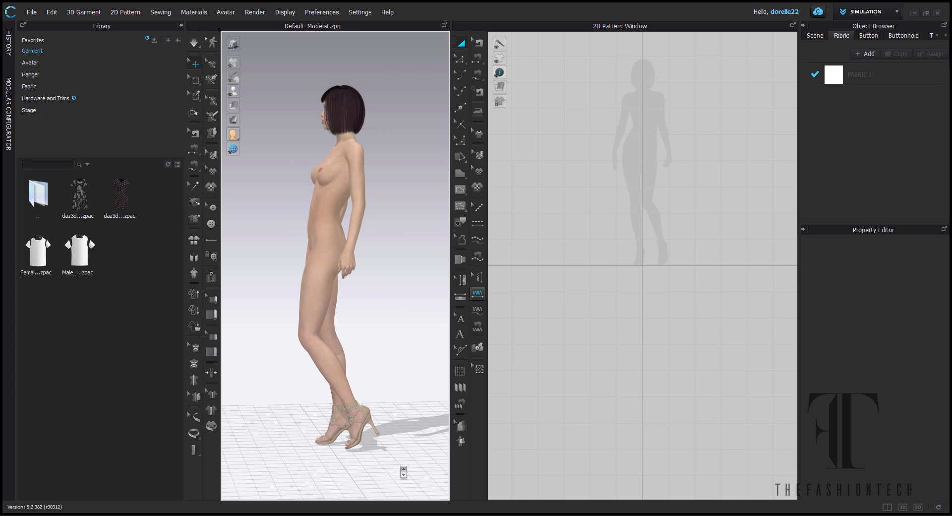
pyautogui.moveTo(401, 476); pyautogui.dragTo(505, 469, button='right')
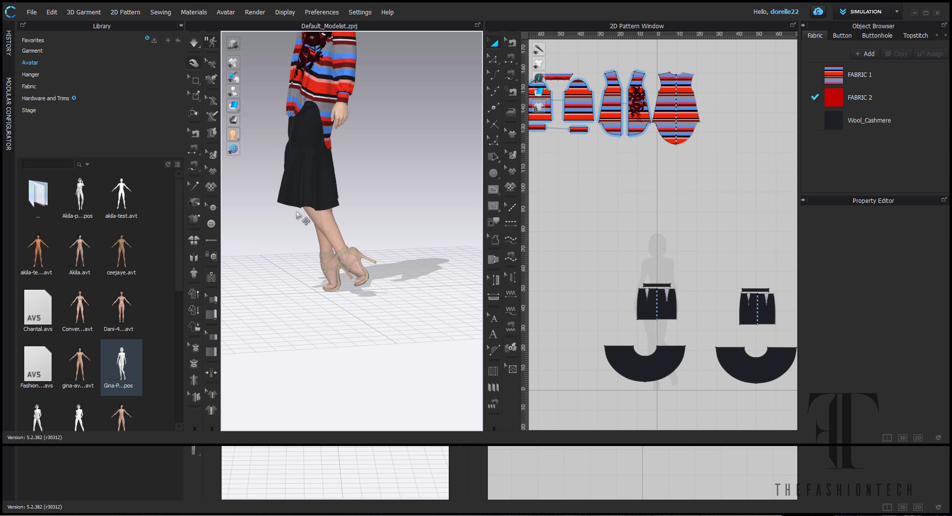
pyautogui.moveTo(346, 239); pyautogui.dragTo(353, 378, button='middle')
pyautogui.moveTo(381, 342); pyautogui.dragTo(426, 336, button='right')
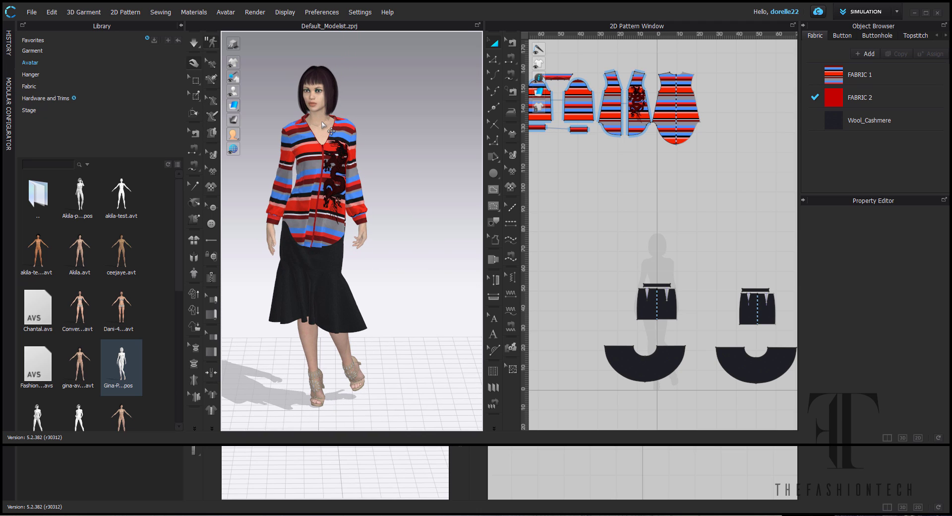
# - Switch to the second CLO session and save its posed avatar as gina-avatar2.avt in the Custom Avatars folder
pyautogui.click(321, 124)
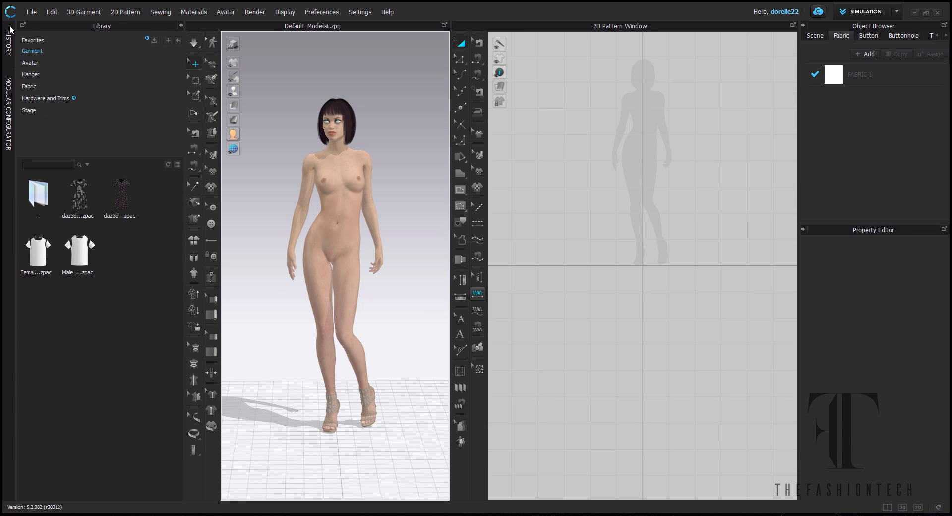
pyautogui.click(35, 14)
pyautogui.moveTo(56, 140)
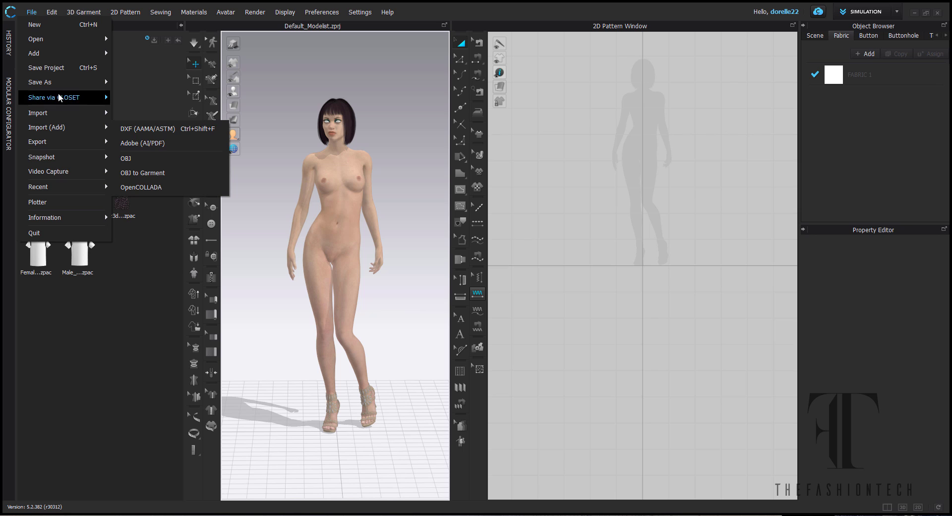
pyautogui.moveTo(57, 82)
pyautogui.click(130, 157)
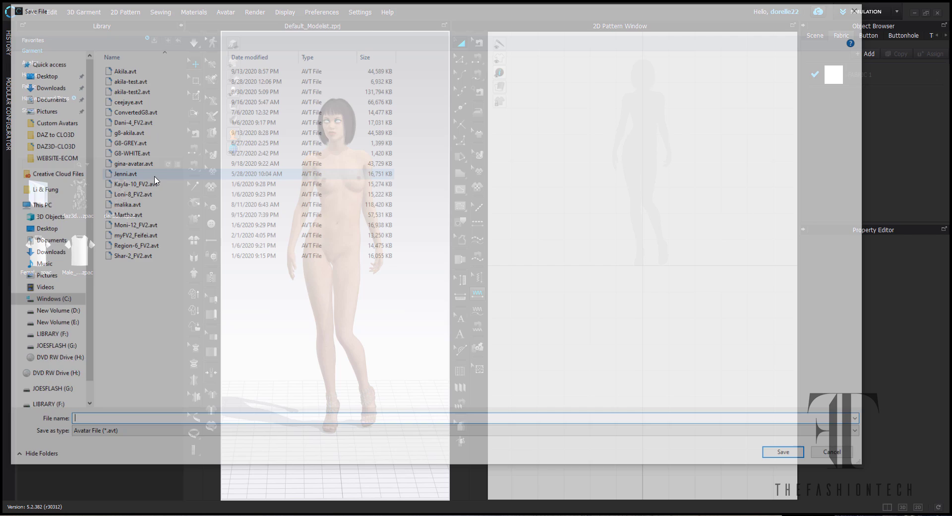
pyautogui.click(129, 164)
pyautogui.click(99, 421)
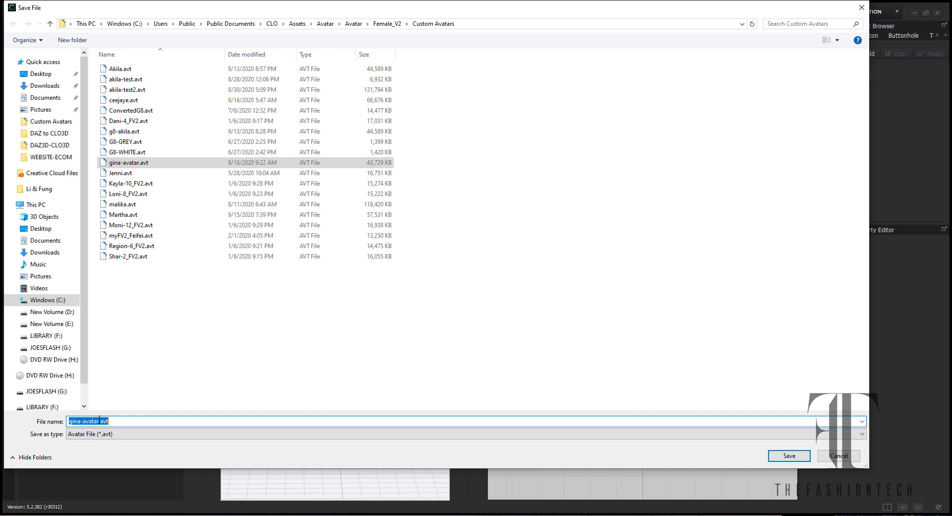
pyautogui.click(99, 421)
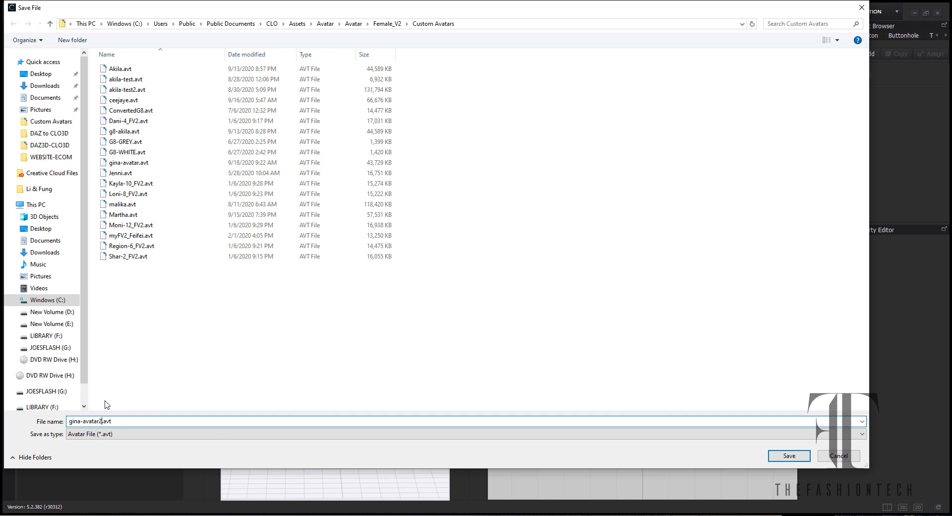
pyautogui.press('Return')
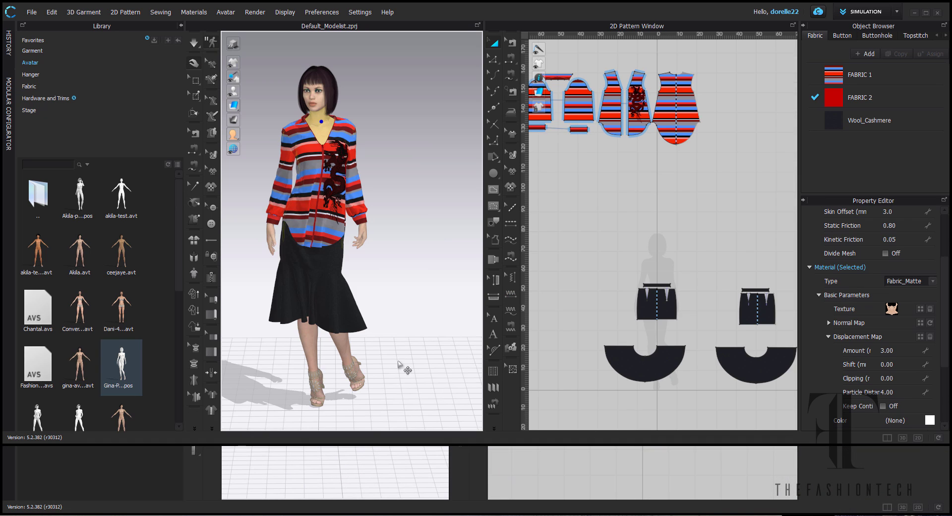
# - Switch back to the striped shirt session and delete the posed avatar from the outfit
pyautogui.moveTo(404, 368); pyautogui.dragTo(373, 401, button='right')
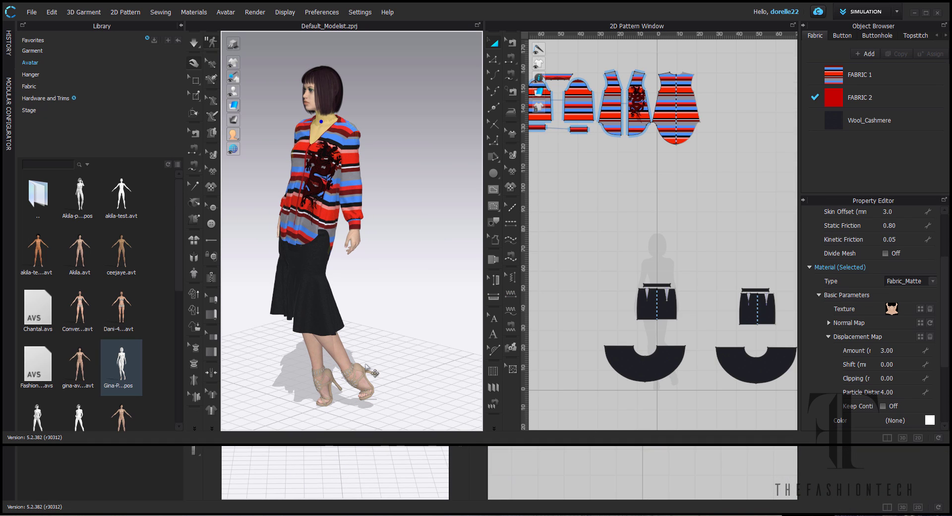
pyautogui.click(31, 12)
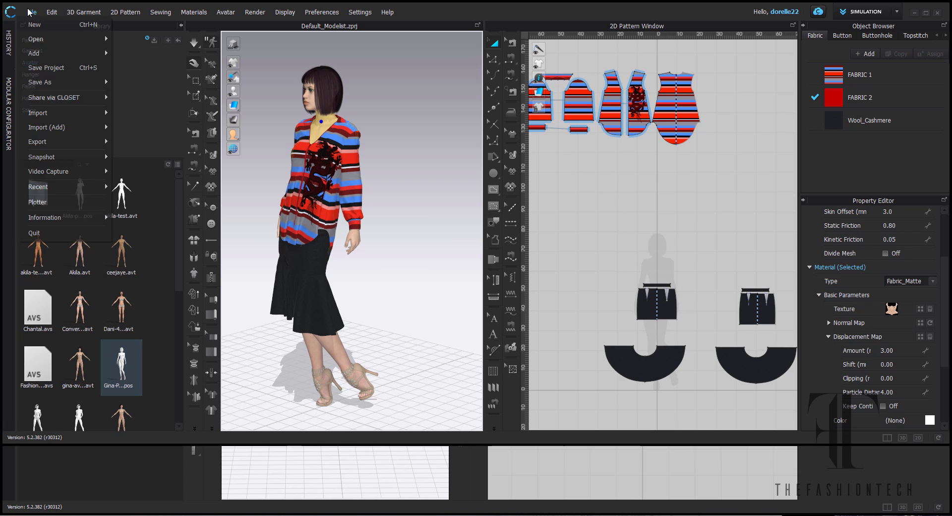
pyautogui.moveTo(54, 140)
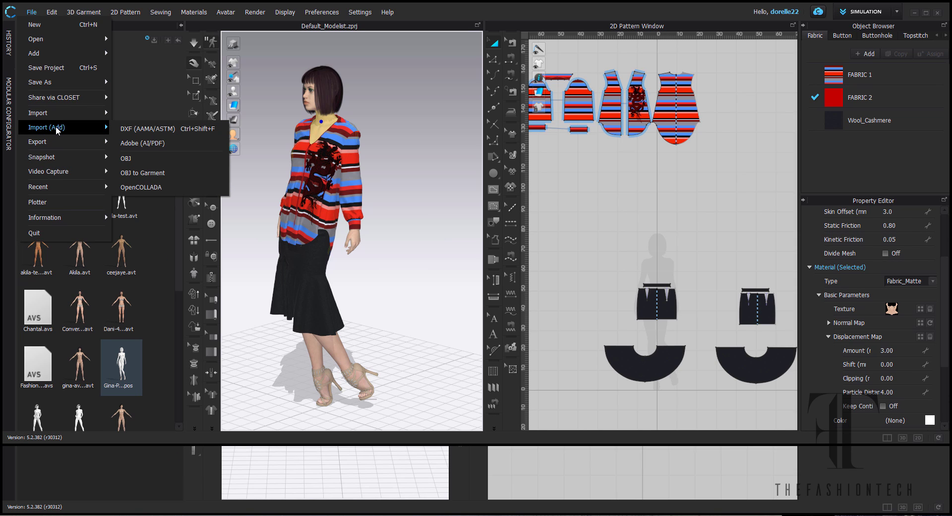
pyautogui.moveTo(82, 85)
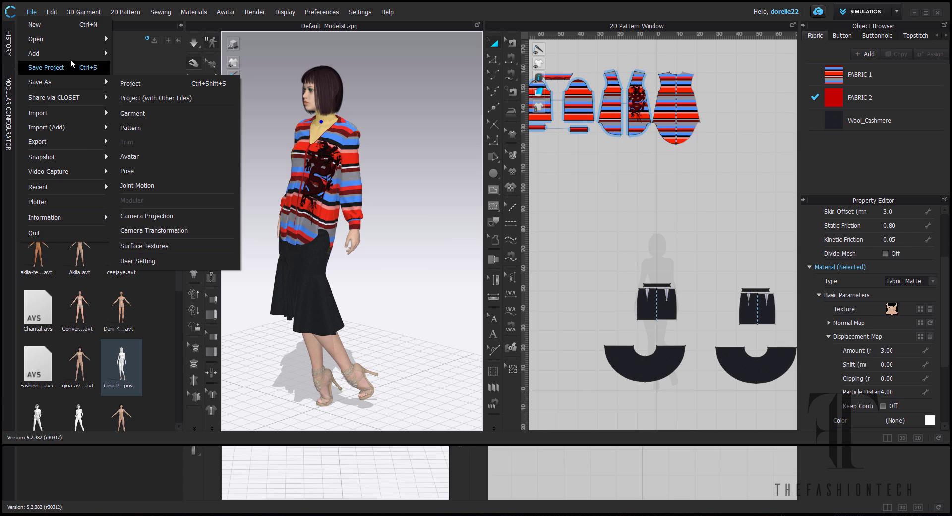
pyautogui.moveTo(68, 49)
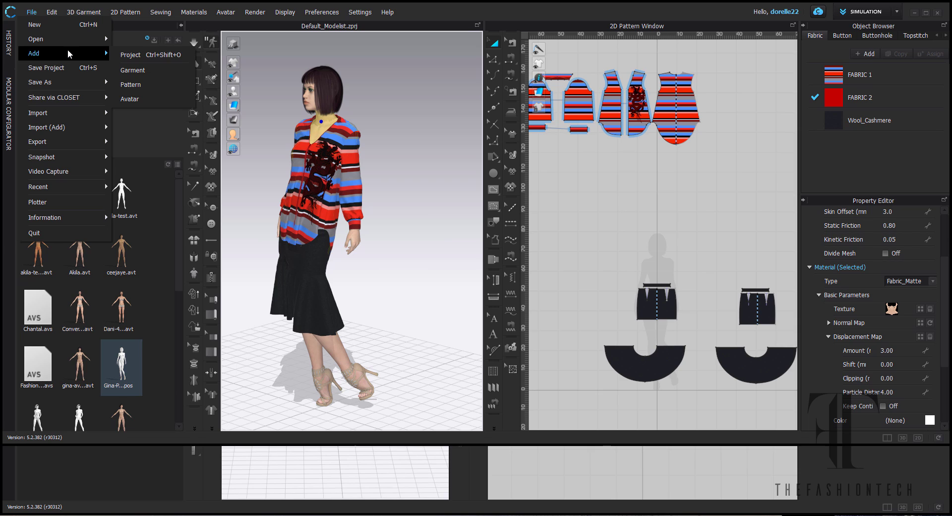
pyautogui.click(308, 119)
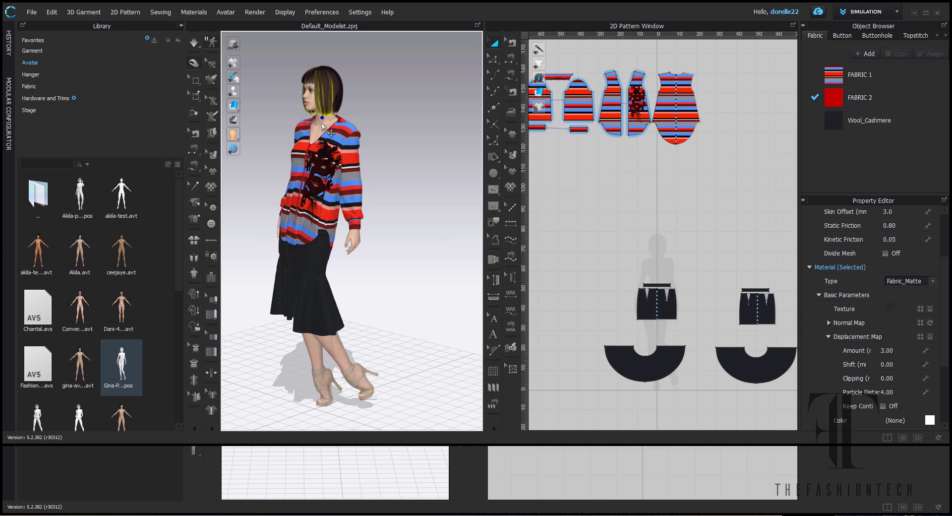
pyautogui.rightClick(321, 124)
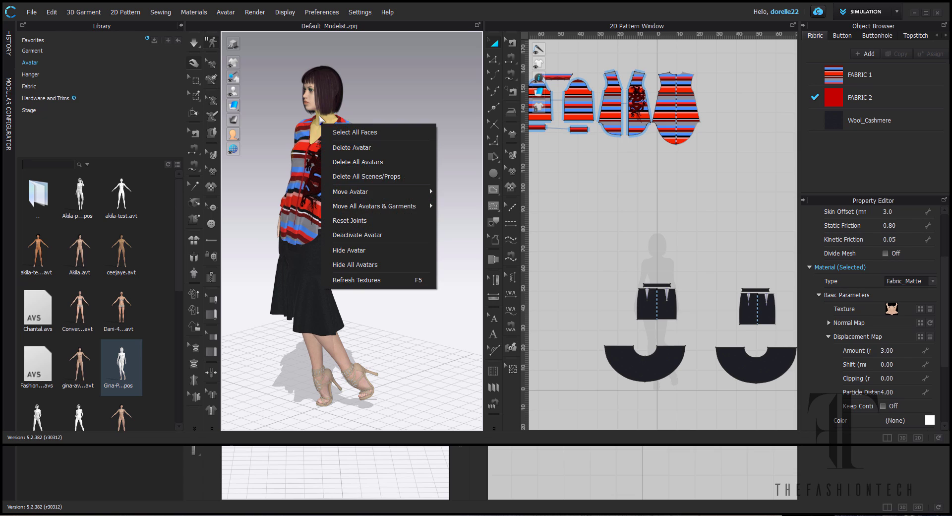
pyautogui.click(372, 152)
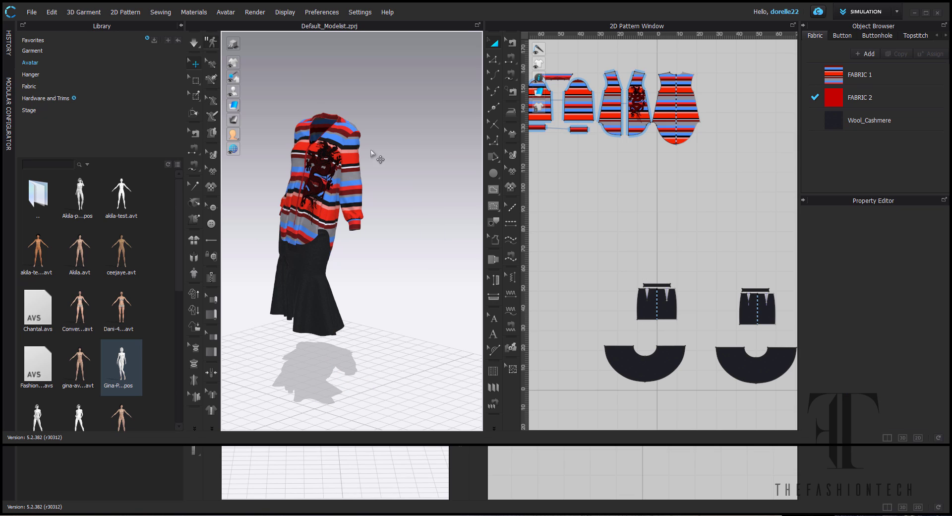
# - Add the gina-avatar2.avt avatar to the project, loading its pose and size file with it
pyautogui.click(33, 12)
pyautogui.moveTo(55, 112)
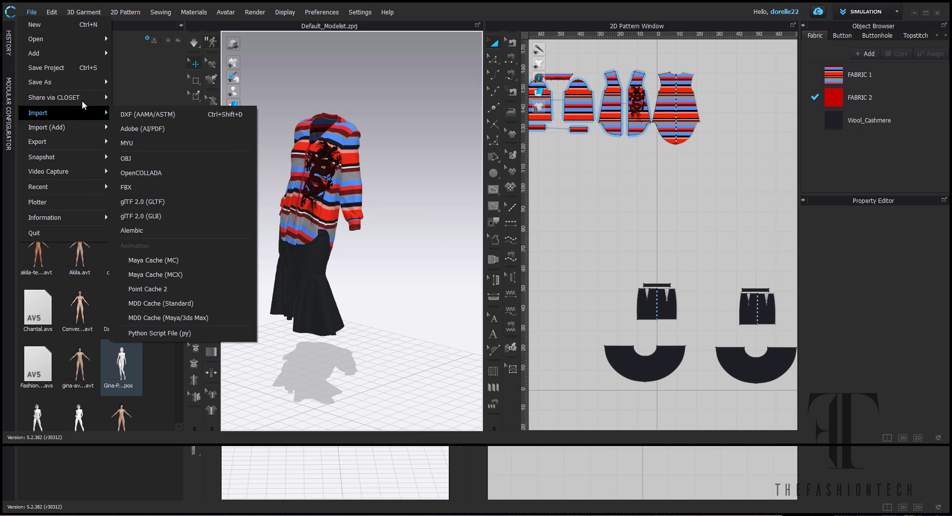
pyautogui.moveTo(58, 53)
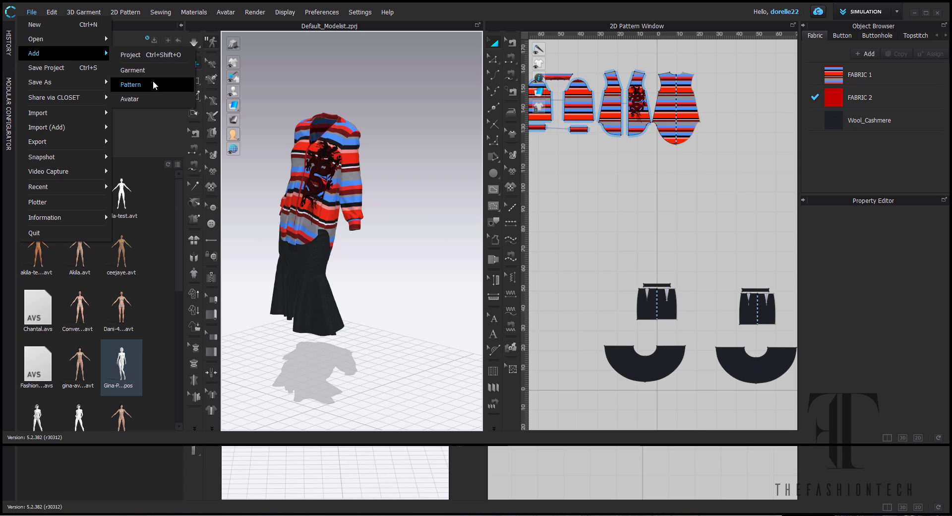
pyautogui.click(148, 100)
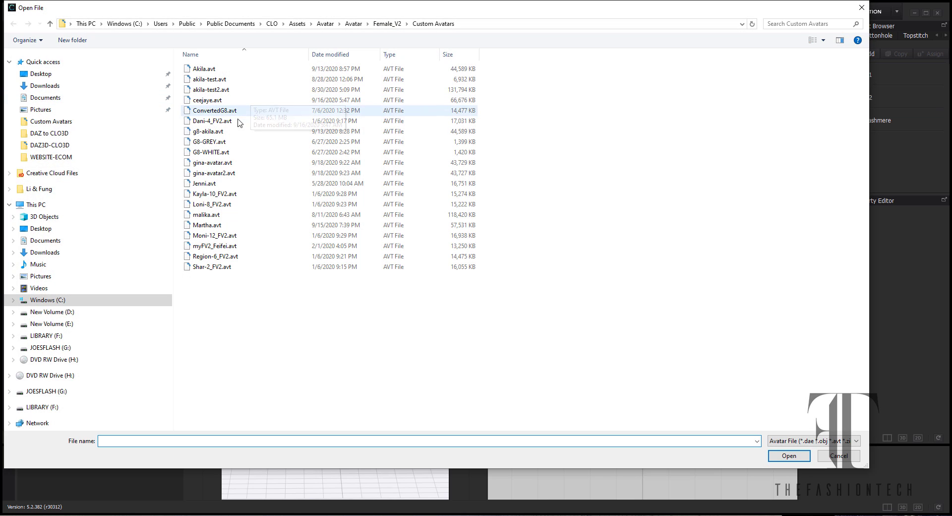
pyautogui.doubleClick(219, 173)
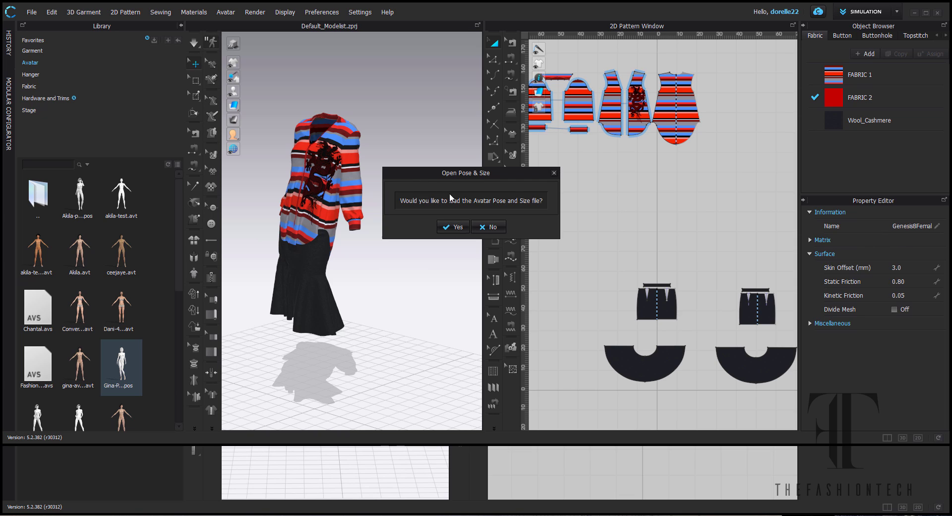
pyautogui.click(457, 228)
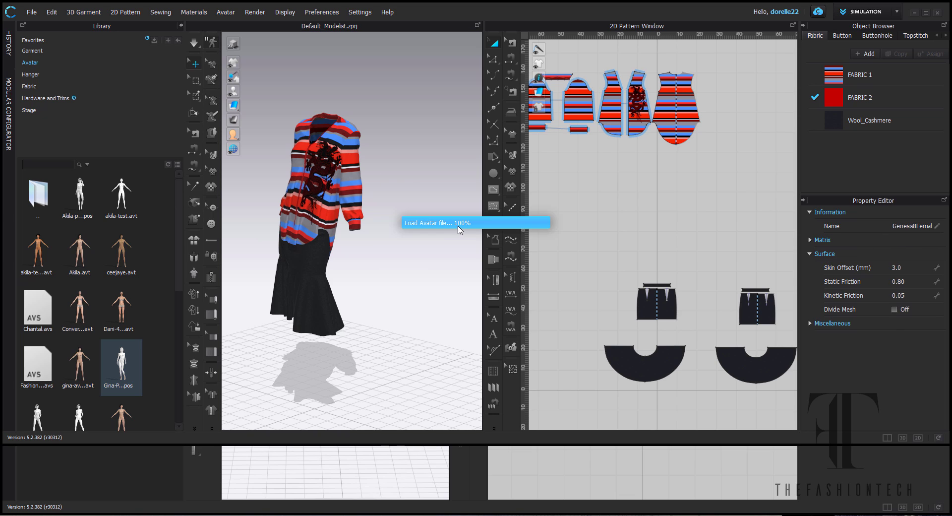
pyautogui.click(446, 259)
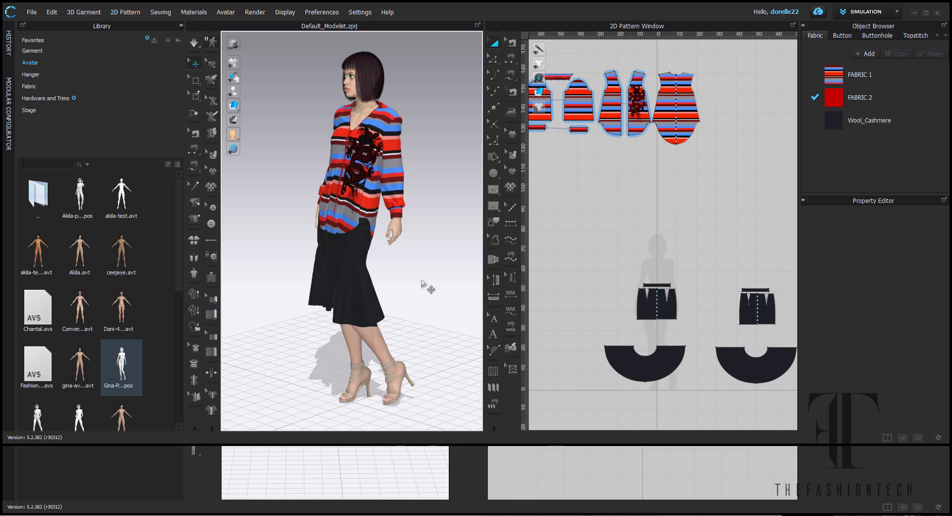
# - Set the opacity of the avatar's outer eye surface to 0 and of the eye layer beneath it to 26
pyautogui.moveTo(425, 280); pyautogui.dragTo(446, 180, button='right')
pyautogui.scroll(5, 436, 258)
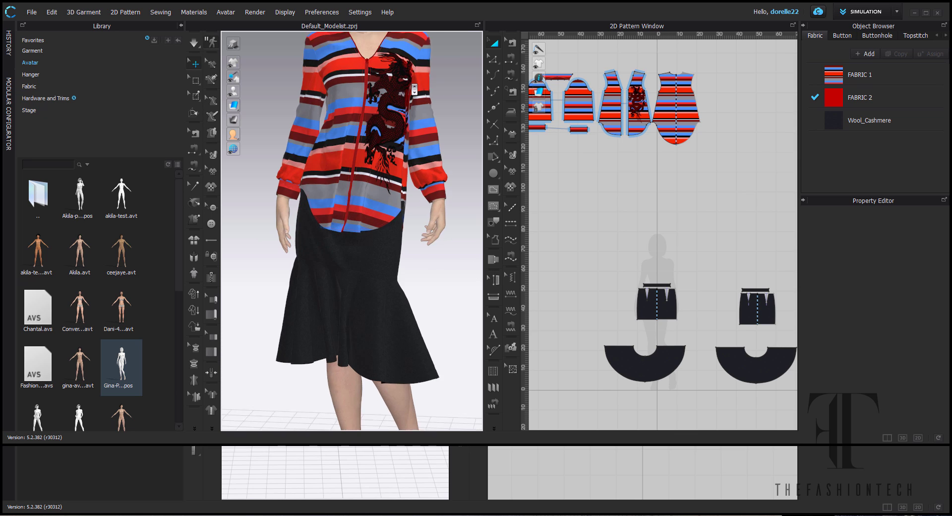
pyautogui.scroll(8, 395, 229)
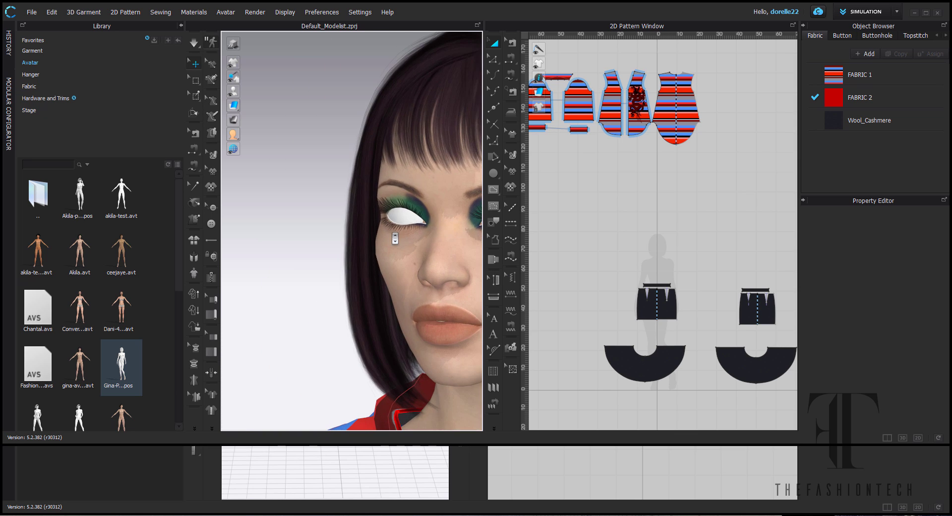
pyautogui.scroll(3, 283, 242)
pyautogui.click(380, 222)
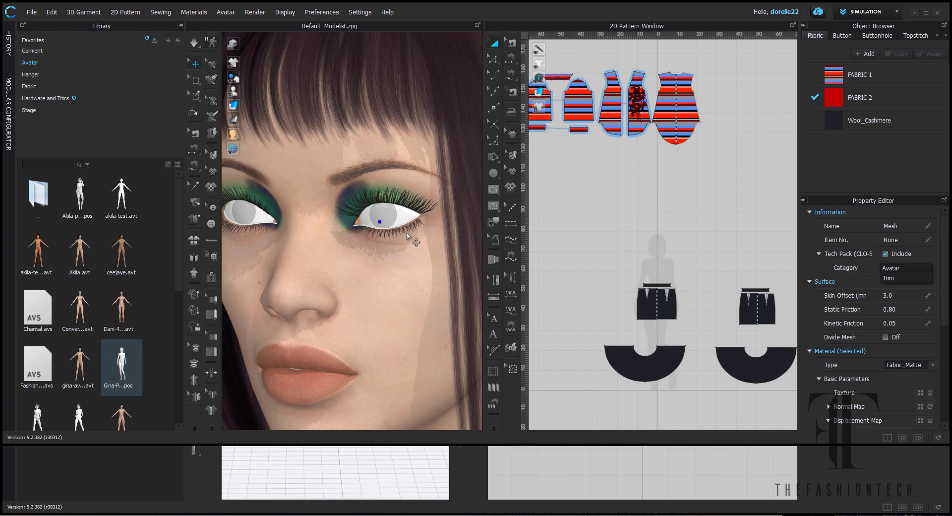
pyautogui.click(378, 215)
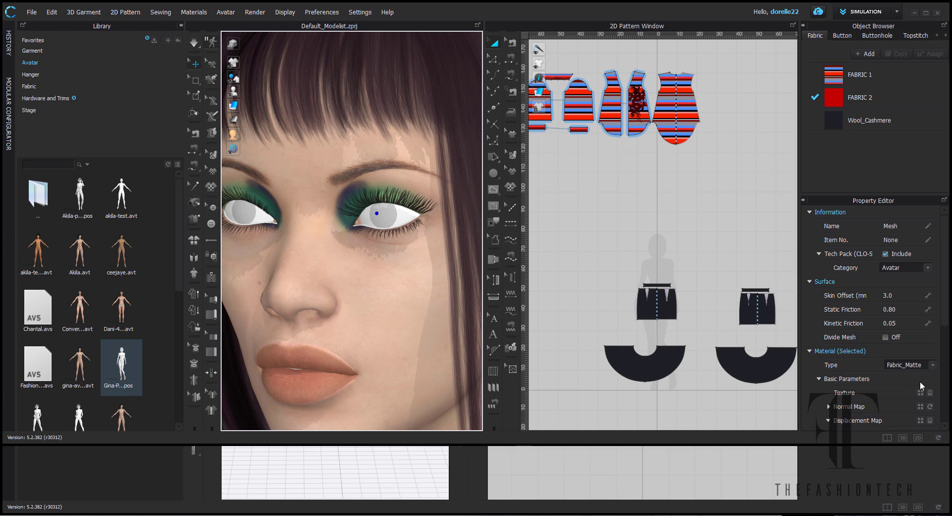
pyautogui.scroll(-3, 921, 382)
pyautogui.moveTo(930, 380); pyautogui.dragTo(820, 392)
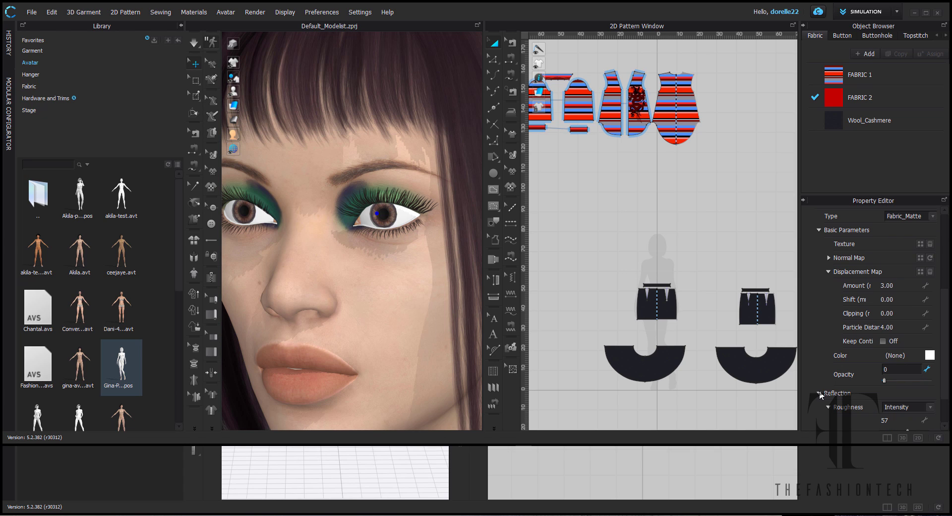
pyautogui.click(398, 214)
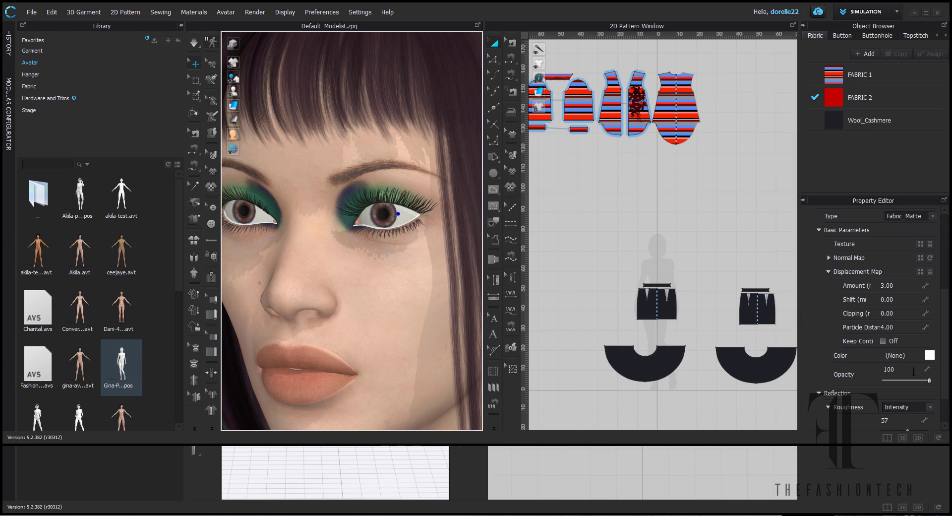
pyautogui.moveTo(931, 381); pyautogui.dragTo(897, 381)
# - Change the material of the white rim along the avatar's lower eyelids to Glass (Render Only) with an opacity of 34
pyautogui.scroll(5, 279, 250)
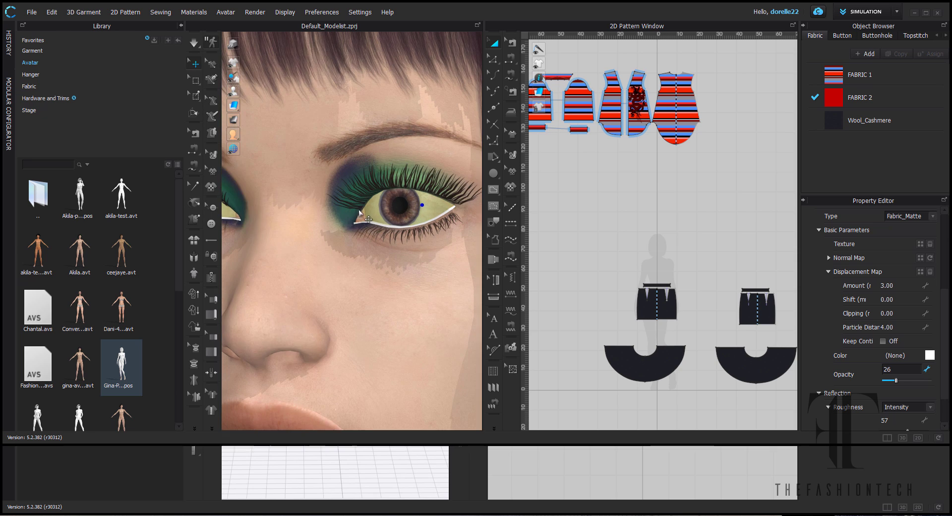
pyautogui.scroll(4, 350, 267)
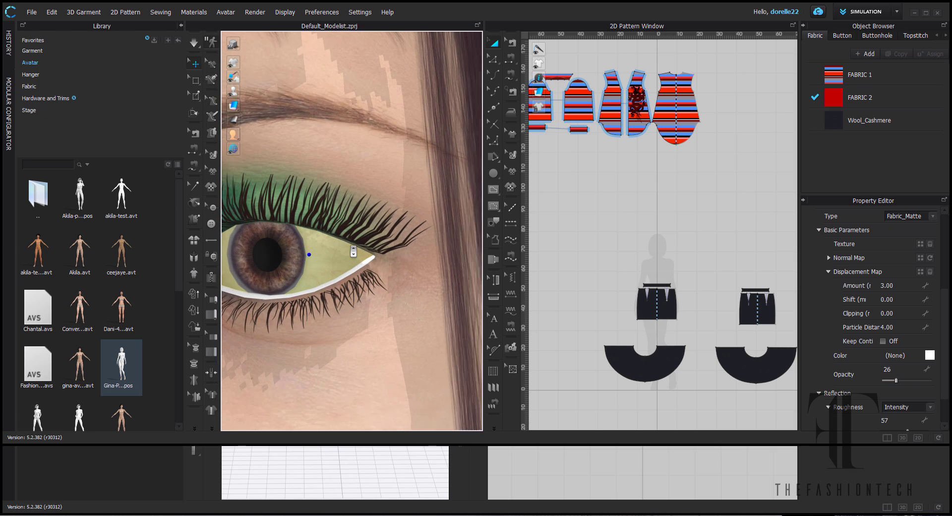
pyautogui.click(372, 267)
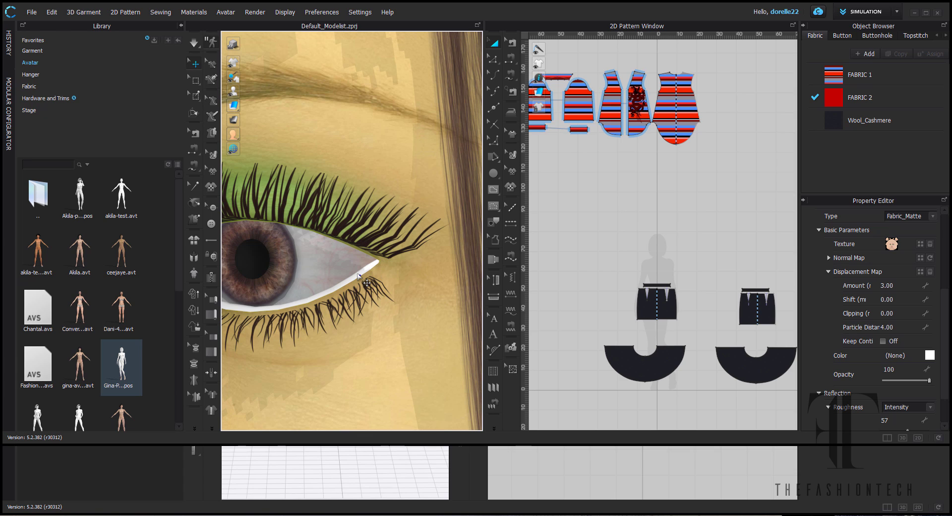
pyautogui.click(355, 264)
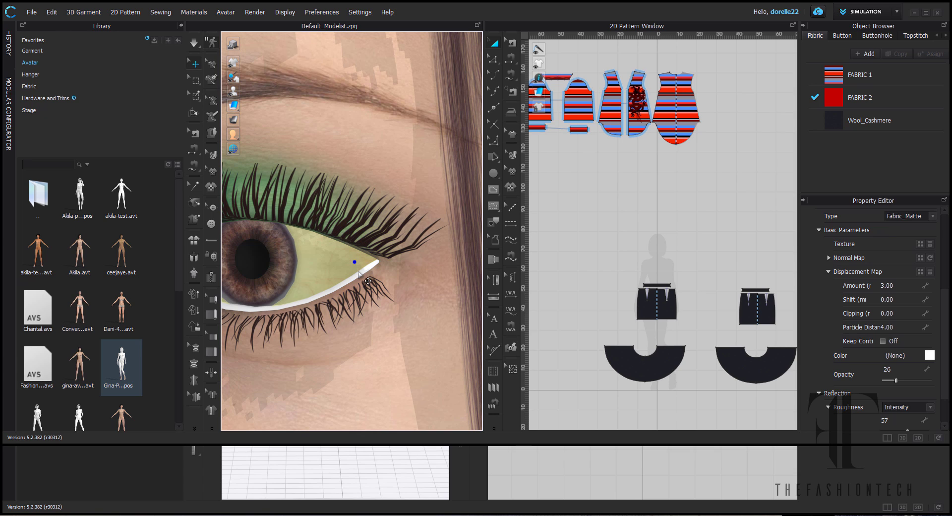
pyautogui.click(358, 272)
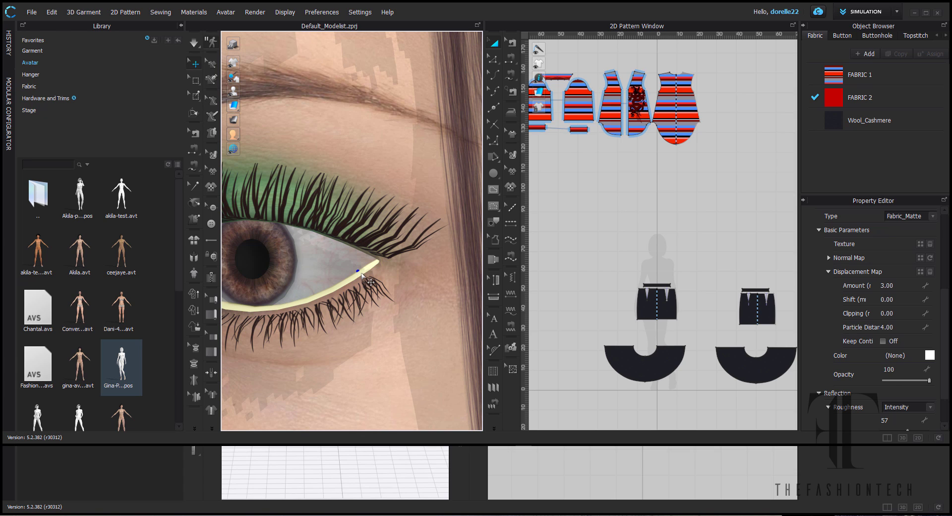
pyautogui.click(932, 219)
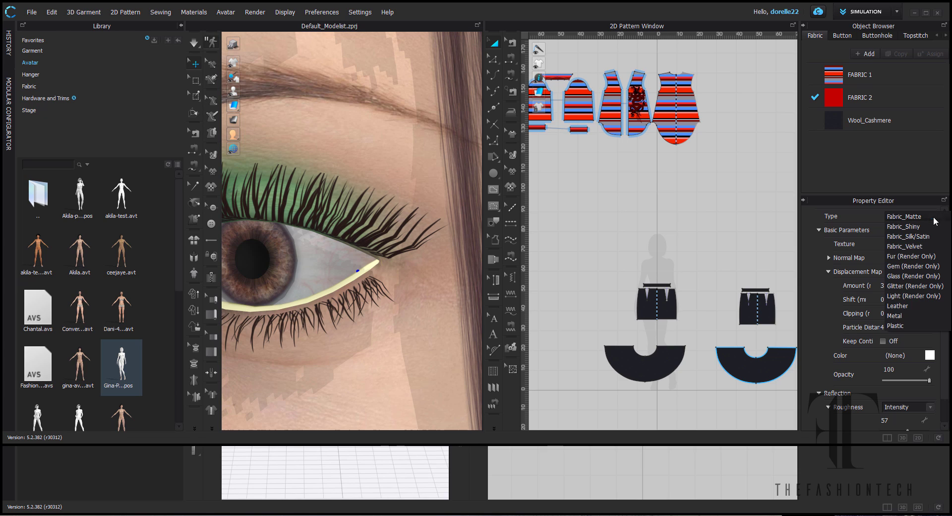
pyautogui.click(898, 276)
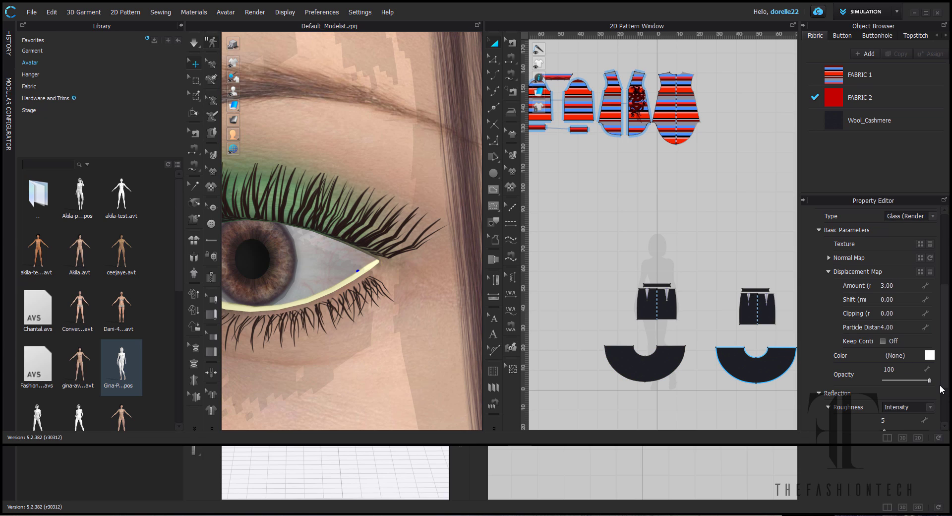
pyautogui.moveTo(929, 380); pyautogui.dragTo(901, 384)
pyautogui.scroll(-2, 366, 321)
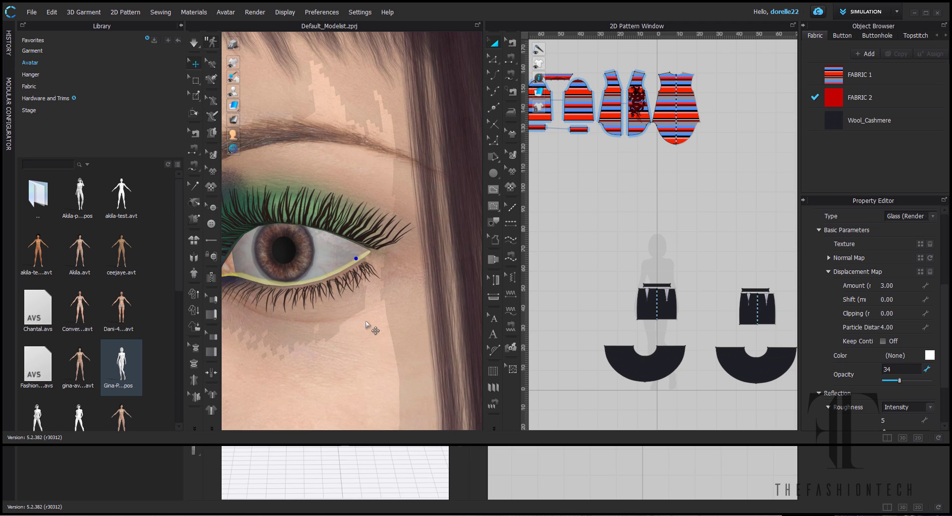
pyautogui.scroll(-6, 370, 317)
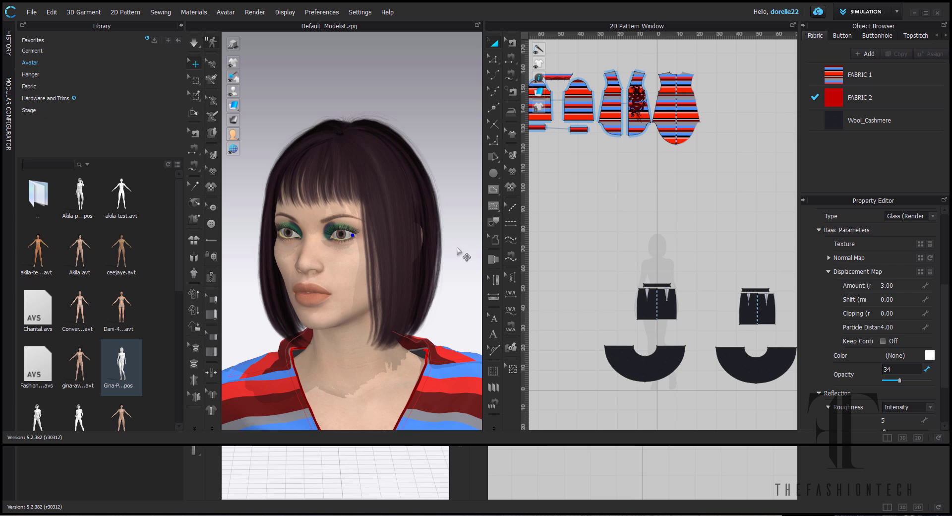
pyautogui.click(456, 252)
# - Check the shirt and skirt on the new avatar from the side and front, and start simulating the garments
pyautogui.scroll(-5, 421, 288)
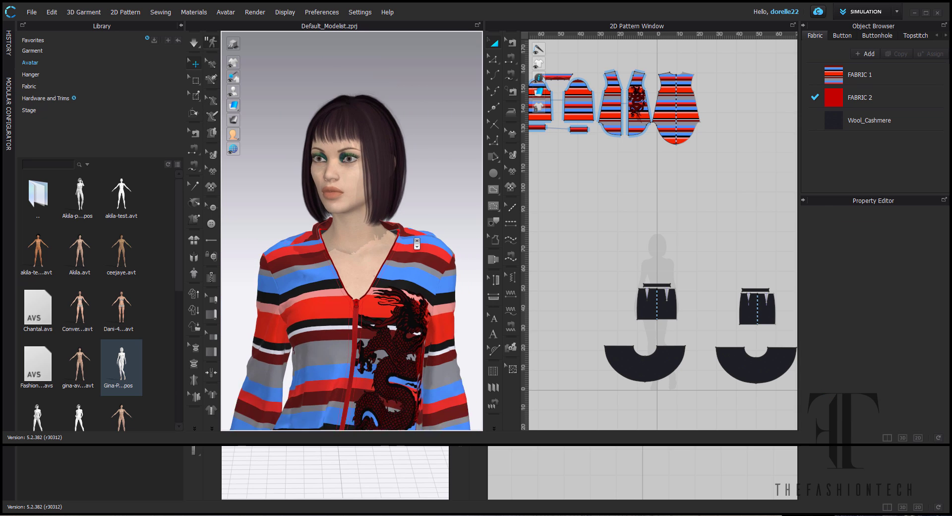
pyautogui.scroll(-1, 418, 243)
pyautogui.moveTo(419, 256); pyautogui.dragTo(291, 275, button='right')
pyautogui.moveTo(366, 362); pyautogui.dragTo(375, 219, button='middle')
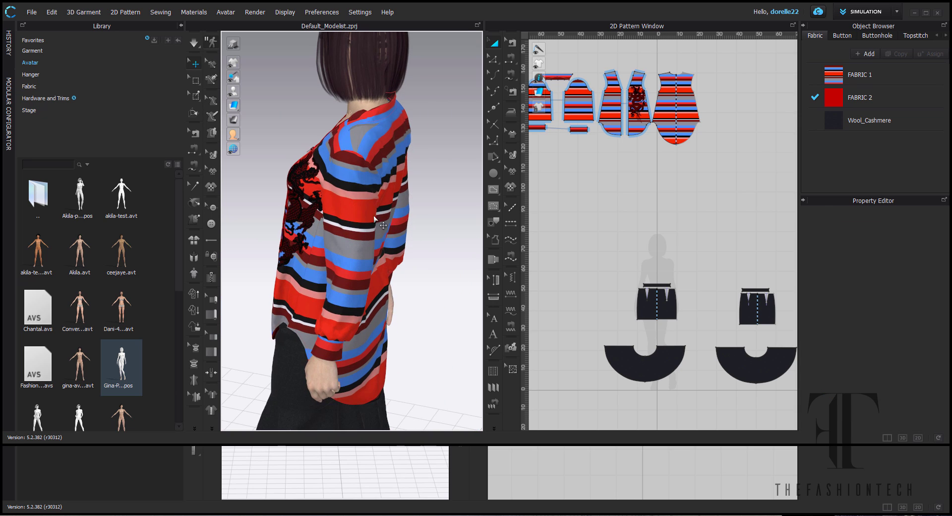
pyautogui.moveTo(402, 247); pyautogui.dragTo(578, 226, button='right')
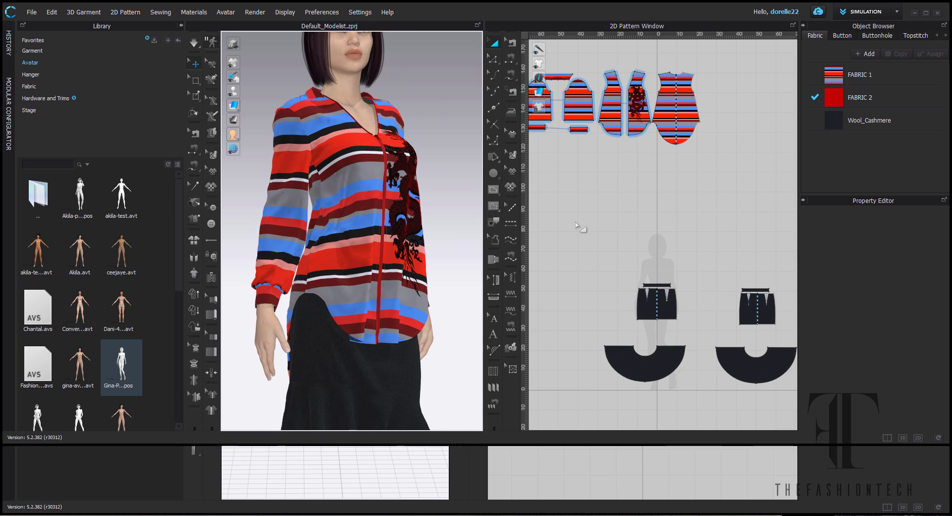
pyautogui.scroll(-2, 434, 332)
pyautogui.moveTo(431, 329); pyautogui.dragTo(420, 217, button='middle')
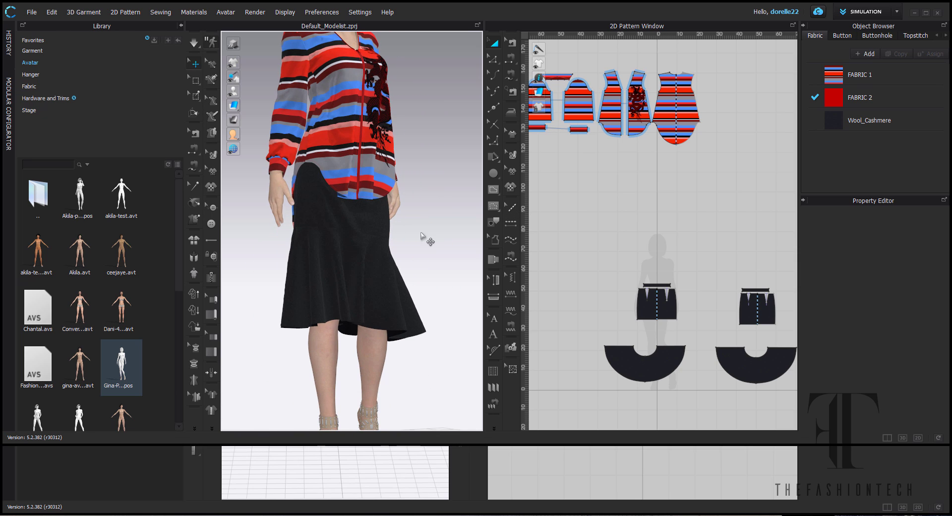
pyautogui.click(196, 44)
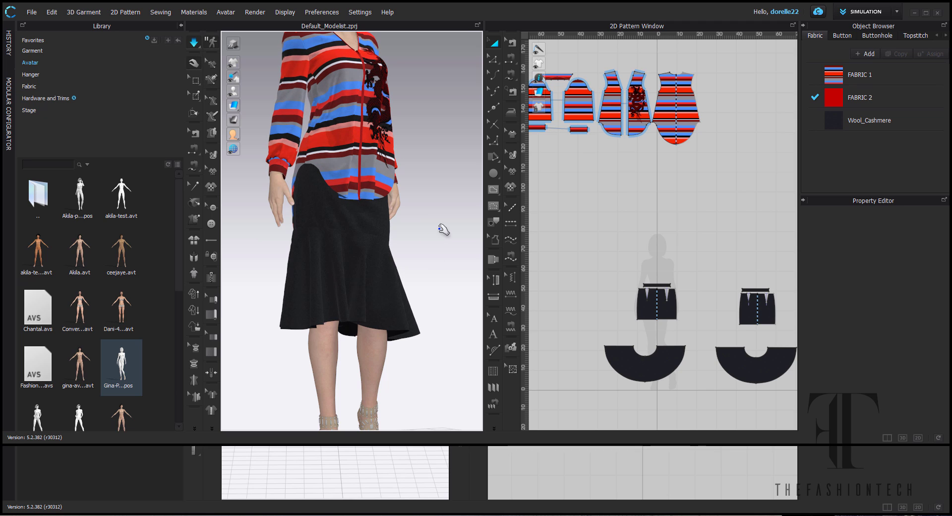
# - Examine the drape of the simulated shirt and skirt on the full avatar from the side and front
pyautogui.moveTo(472, 252); pyautogui.dragTo(355, 269, button='right')
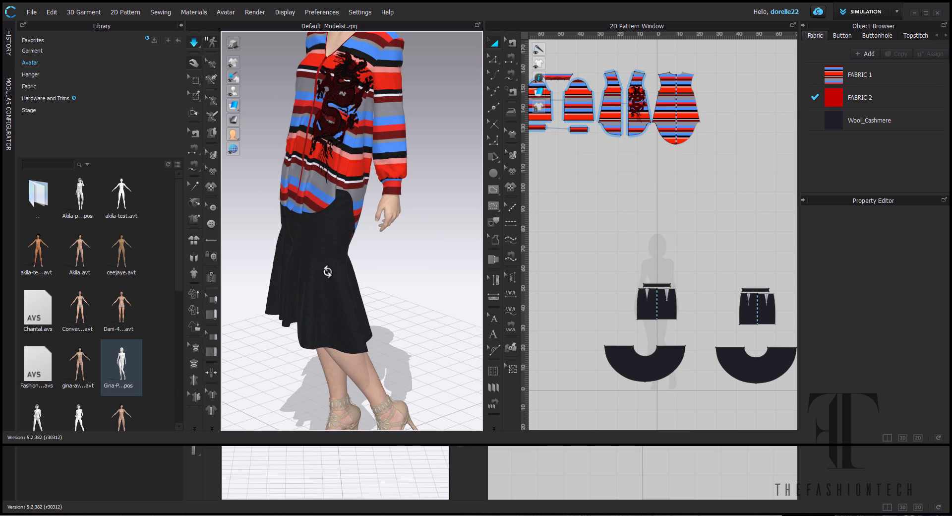
pyautogui.moveTo(382, 262); pyautogui.dragTo(396, 205, button='middle')
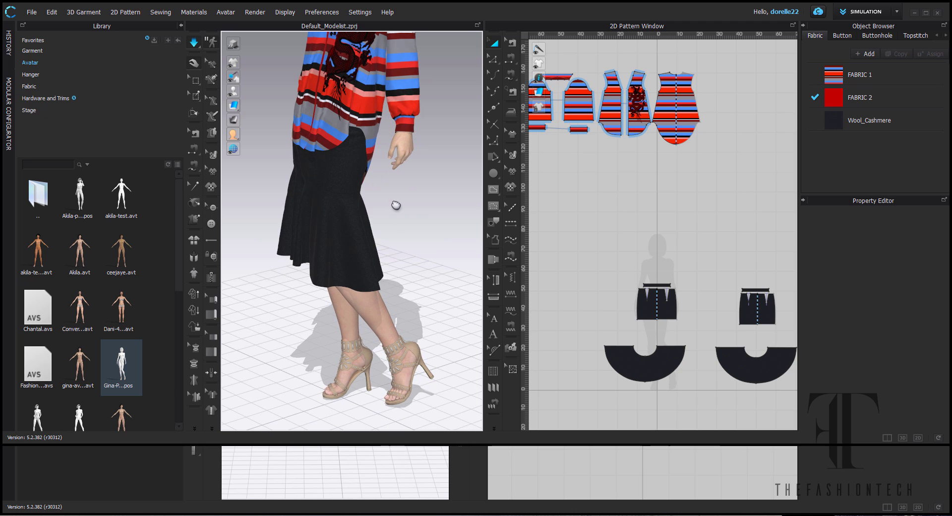
pyautogui.scroll(2, 382, 219)
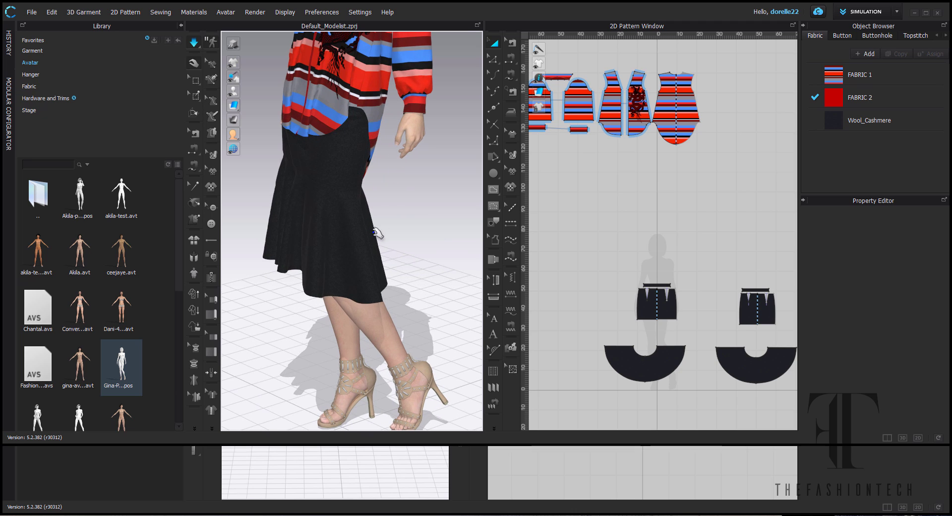
pyautogui.scroll(-5, 379, 241)
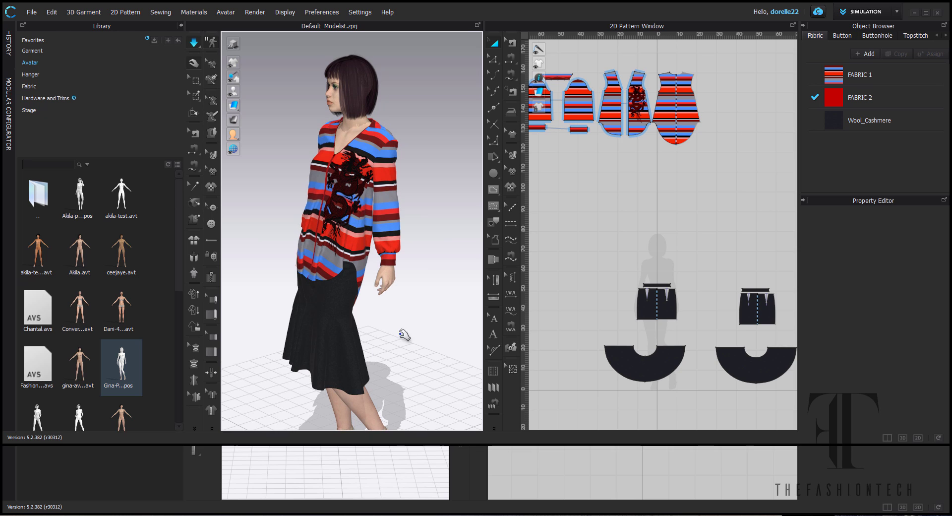
pyautogui.scroll(-1, 406, 334)
pyautogui.moveTo(406, 334); pyautogui.dragTo(407, 304, button='middle')
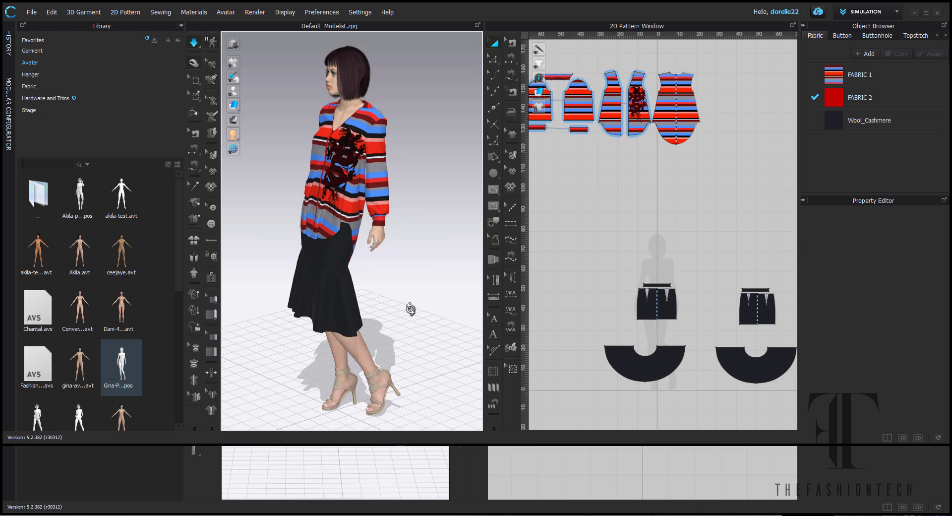
pyautogui.moveTo(411, 309); pyautogui.dragTo(477, 304, button='right')
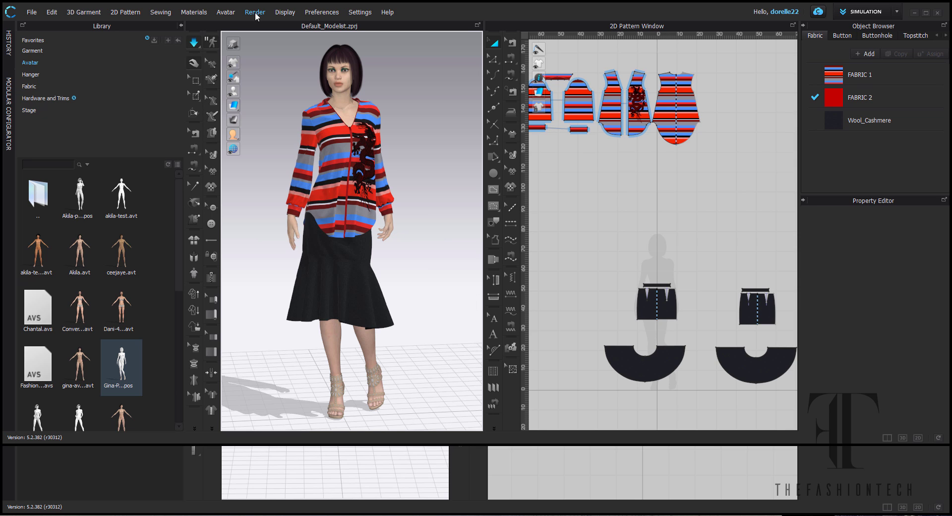
# - Select all the shirt pattern pieces and set their particle distance to 7
pyautogui.scroll(5, 407, 196)
pyautogui.scroll(-3, 407, 196)
pyautogui.scroll(-3, 789, 208)
pyautogui.moveTo(586, 95); pyautogui.dragTo(772, 183)
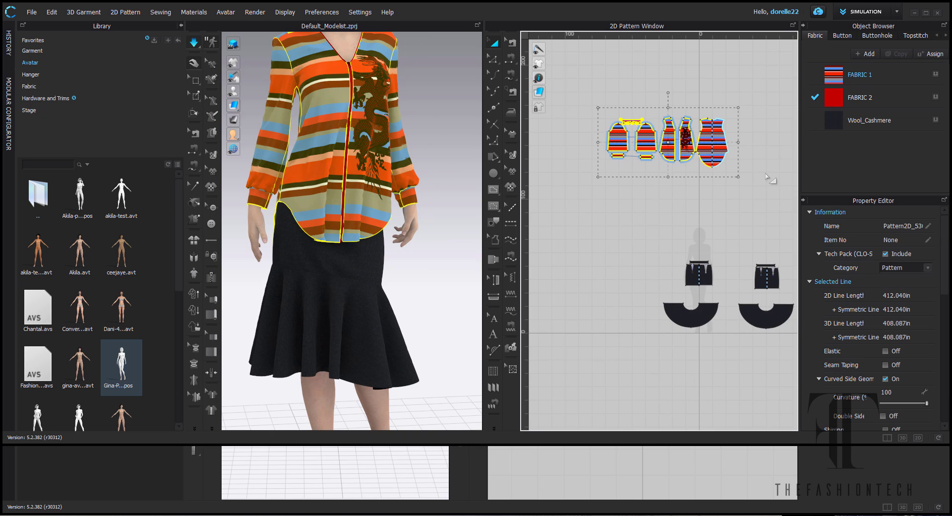
pyautogui.scroll(-3, 906, 349)
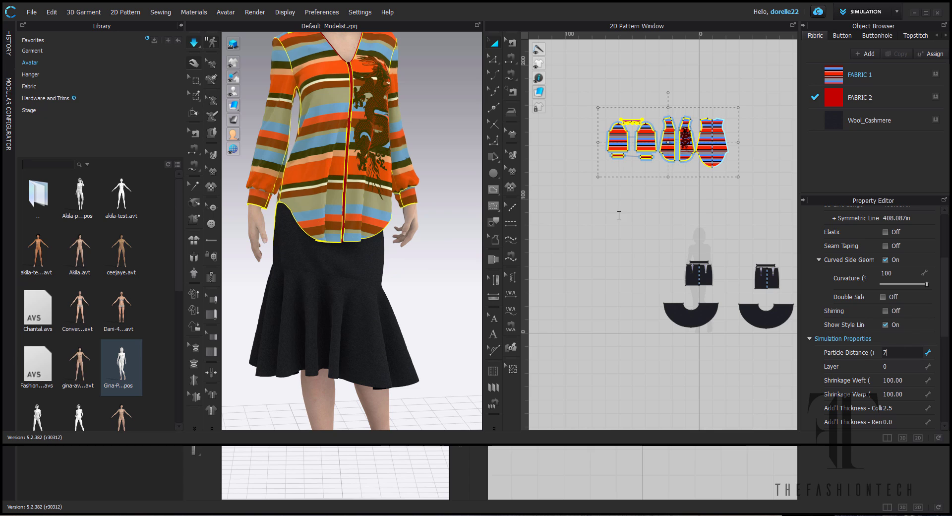
pyautogui.press('Return')
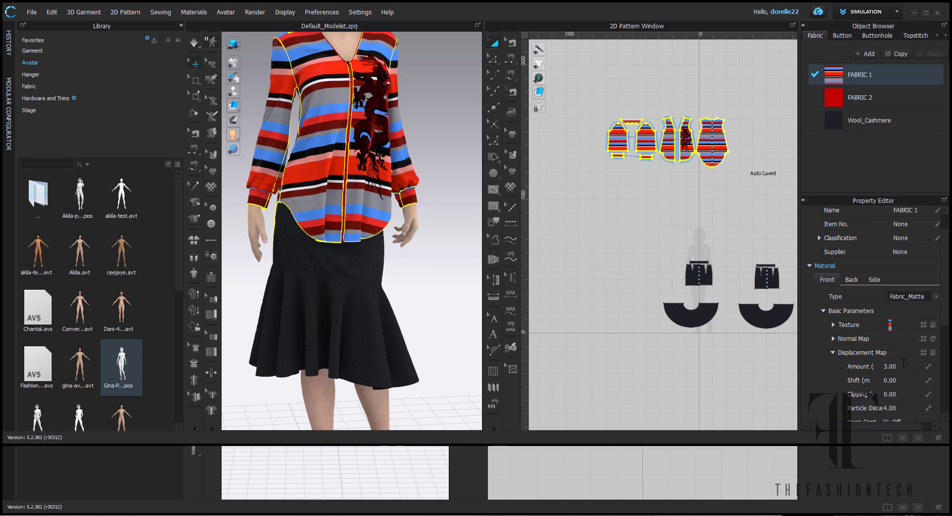
# - Change the front material type of the striped shirt fabric to Fabric_Silk/Satin and tone down its shine
pyautogui.click(910, 237)
pyautogui.click(900, 342)
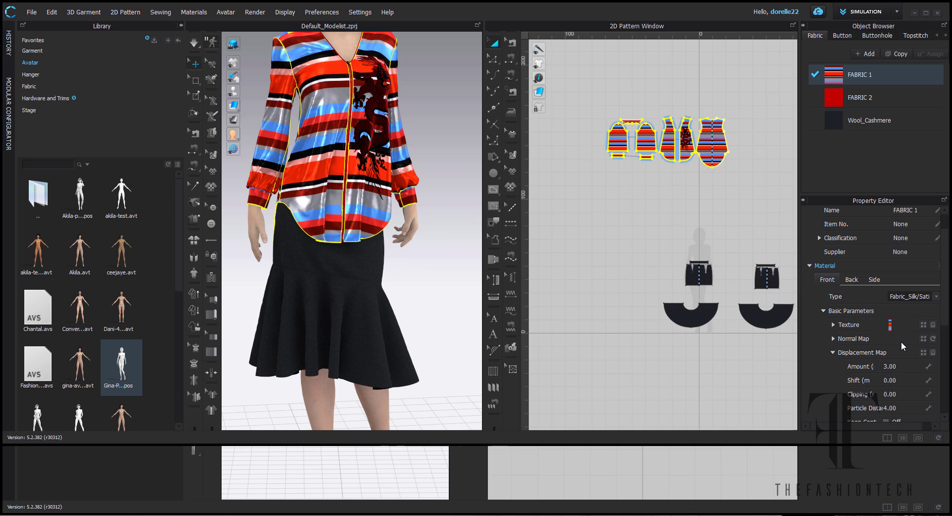
pyautogui.scroll(-3, 901, 341)
pyautogui.moveTo(912, 412)
pyautogui.mouseDown()
pyautogui.moveTo(897, 415)
pyautogui.moveTo(907, 392)
pyautogui.mouseUp()
pyautogui.click(447, 330)
# - Simulate the garments and pull both shirt front panels into place along the neckline and lower opening
pyautogui.scroll(-3, 446, 333)
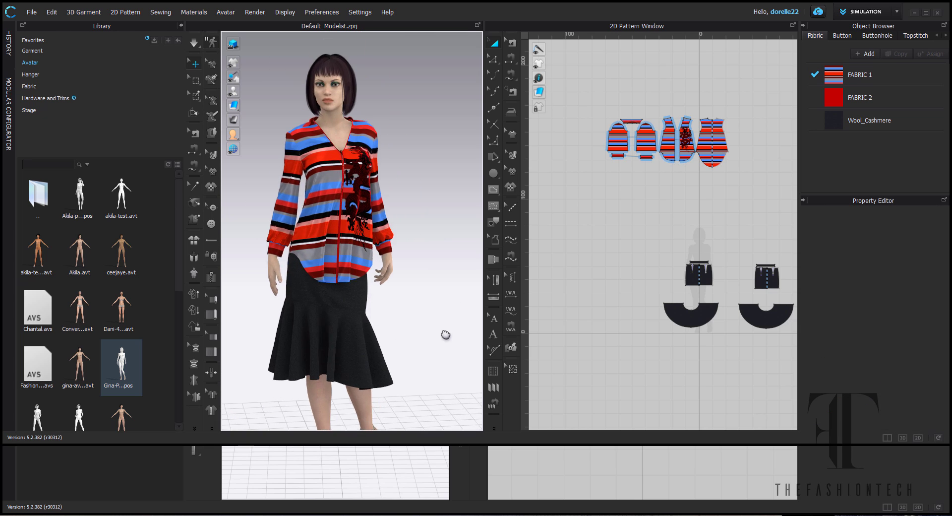
pyautogui.moveTo(446, 334); pyautogui.dragTo(426, 330, button='right')
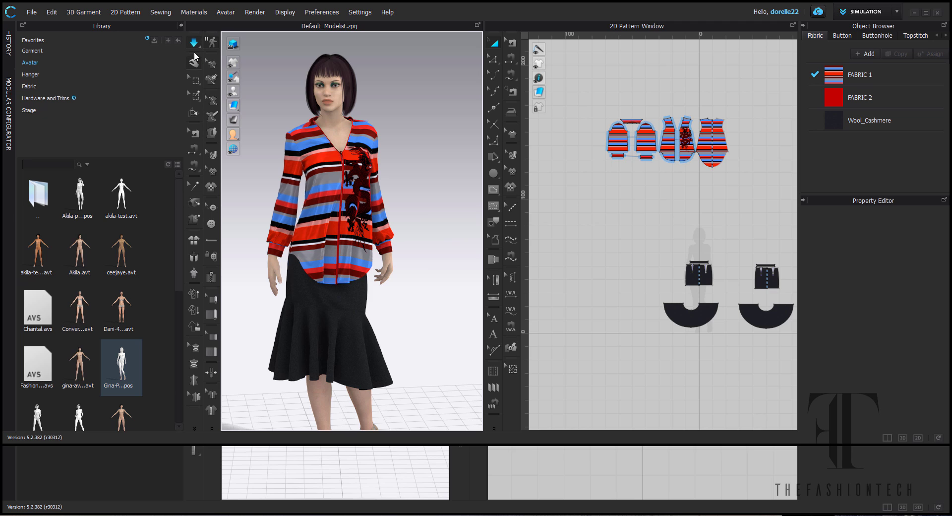
pyautogui.click(339, 166)
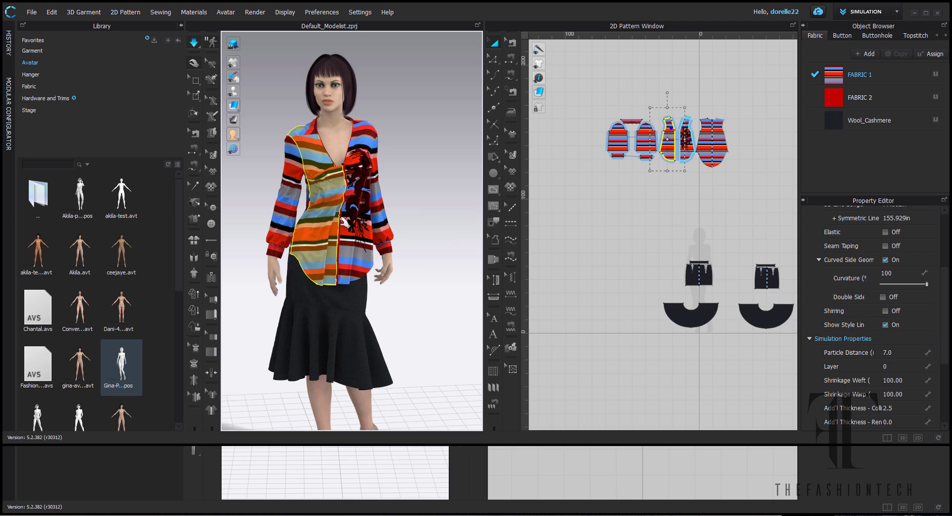
pyautogui.click(370, 140)
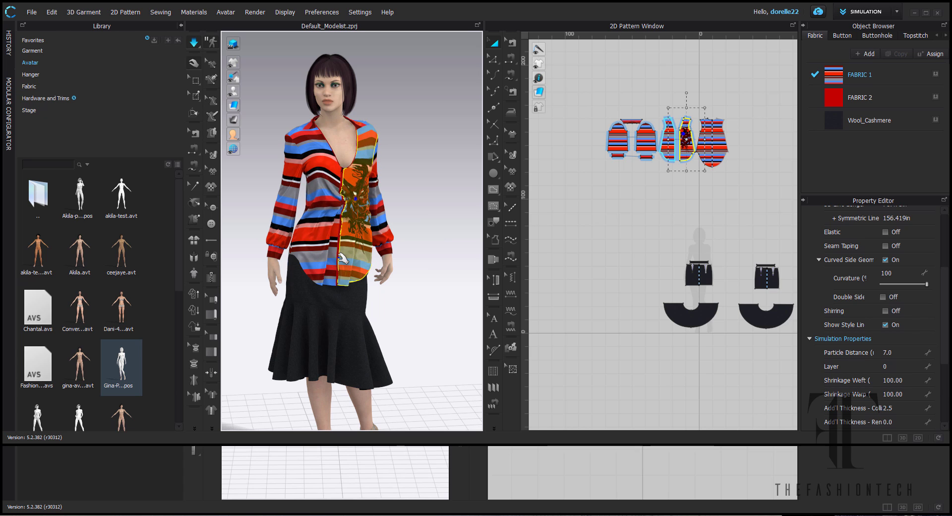
pyautogui.click(336, 273)
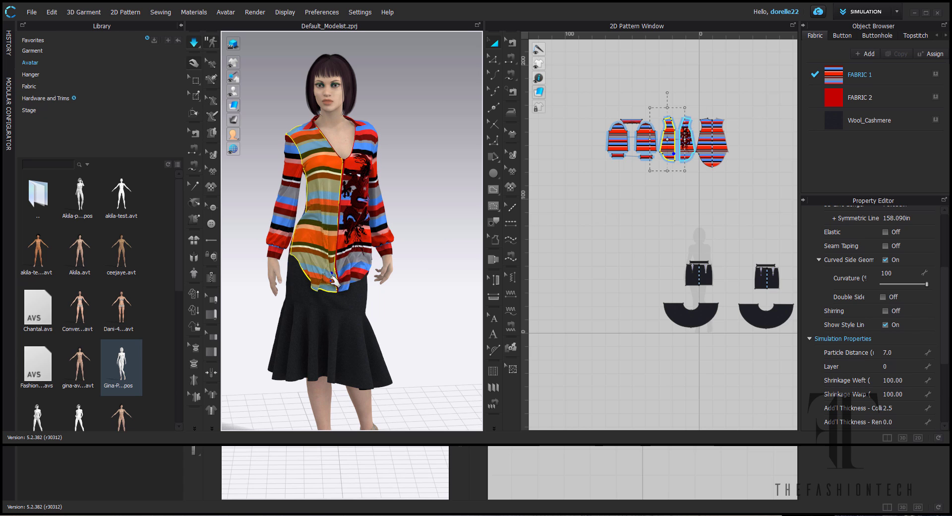
# - Simulate the garments with the Fast (GPU) preset and adjust the shirt's curved front hem
pyautogui.click(194, 42)
pyautogui.click(411, 124)
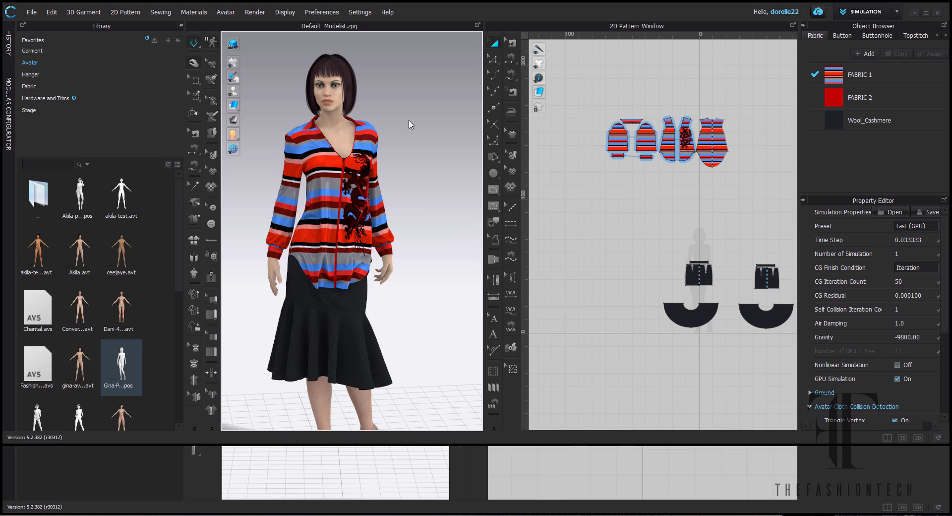
pyautogui.moveTo(298, 267); pyautogui.dragTo(292, 276)
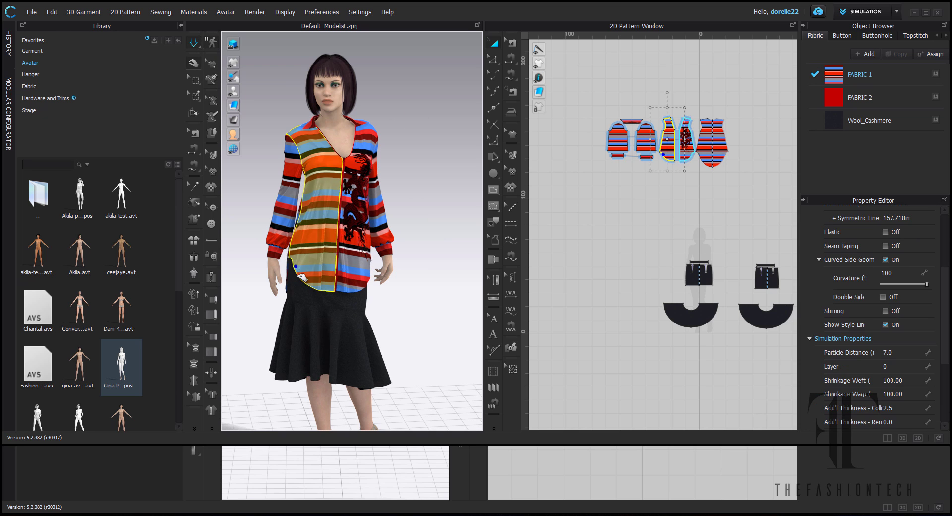
pyautogui.click(408, 183)
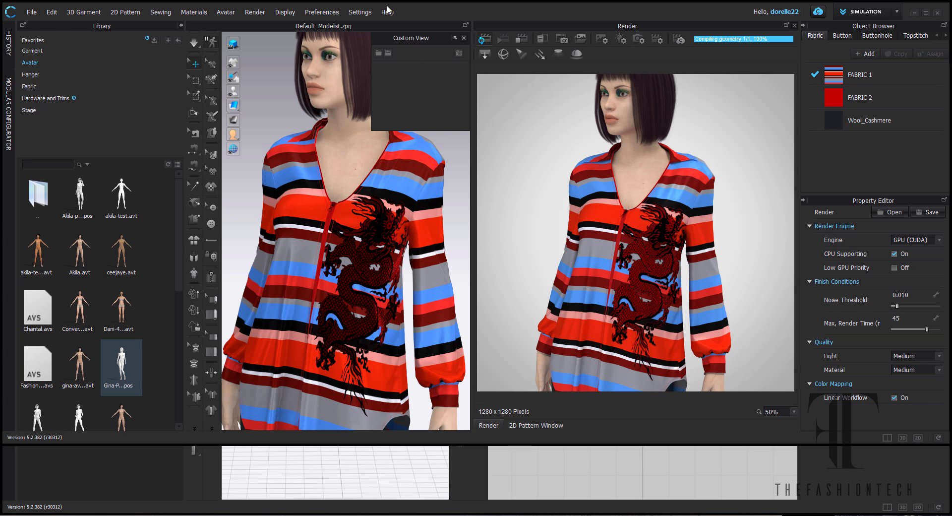
# - Save custom views of the shirt's upper front and of a close-up of the dragon print
pyautogui.click(459, 53)
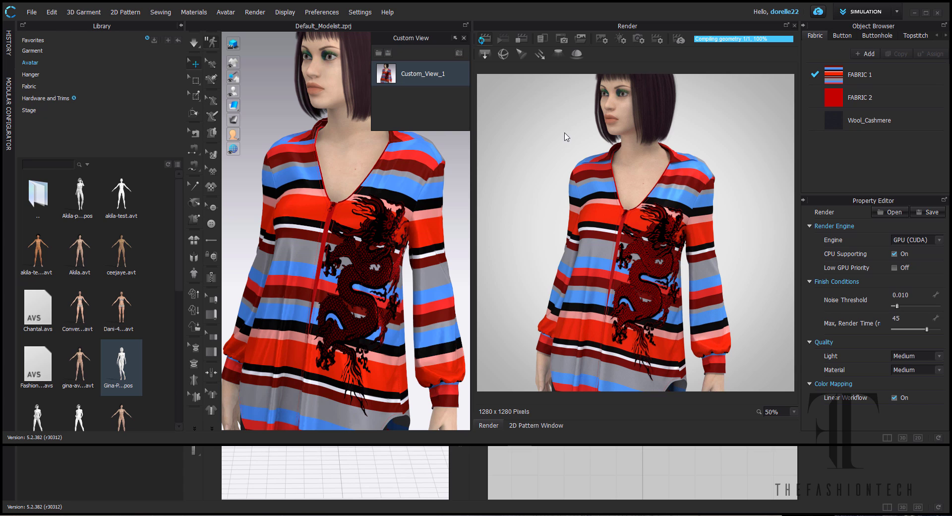
pyautogui.scroll(3, 548, 144)
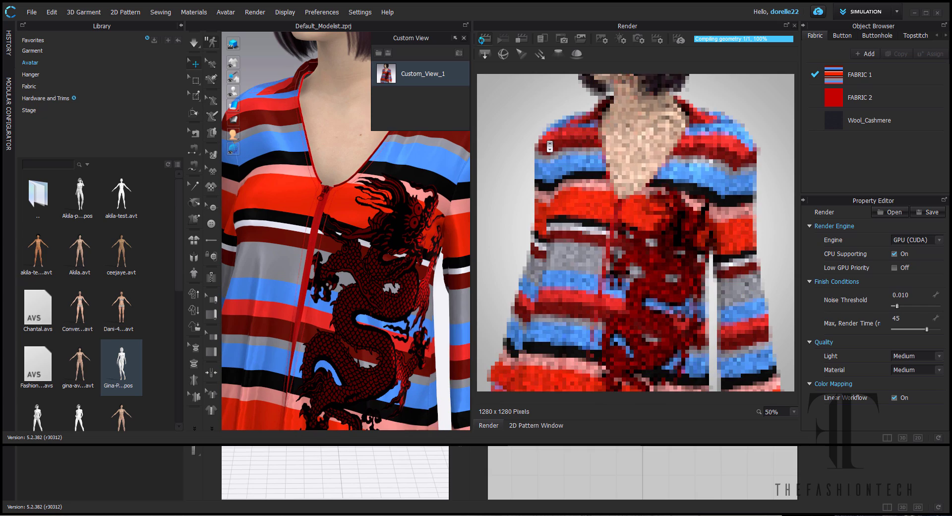
pyautogui.scroll(2, 550, 145)
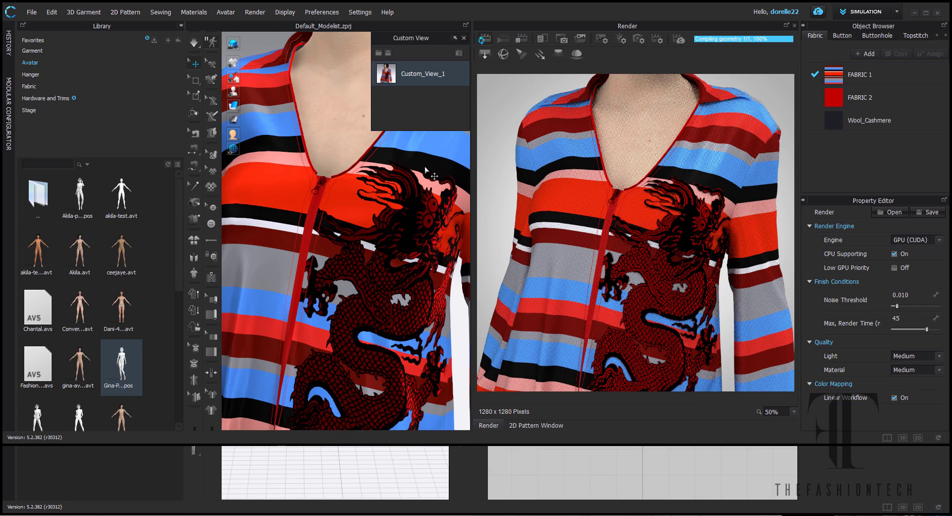
pyautogui.moveTo(425, 166)
pyautogui.mouseDown(button='middle')
pyautogui.moveTo(404, 133)
pyautogui.moveTo(423, 179)
pyautogui.moveTo(419, 151)
pyautogui.mouseUp(button='middle')
pyautogui.moveTo(412, 174); pyautogui.dragTo(397, 163, button='right')
pyautogui.moveTo(397, 165); pyautogui.dragTo(432, 167, button='middle')
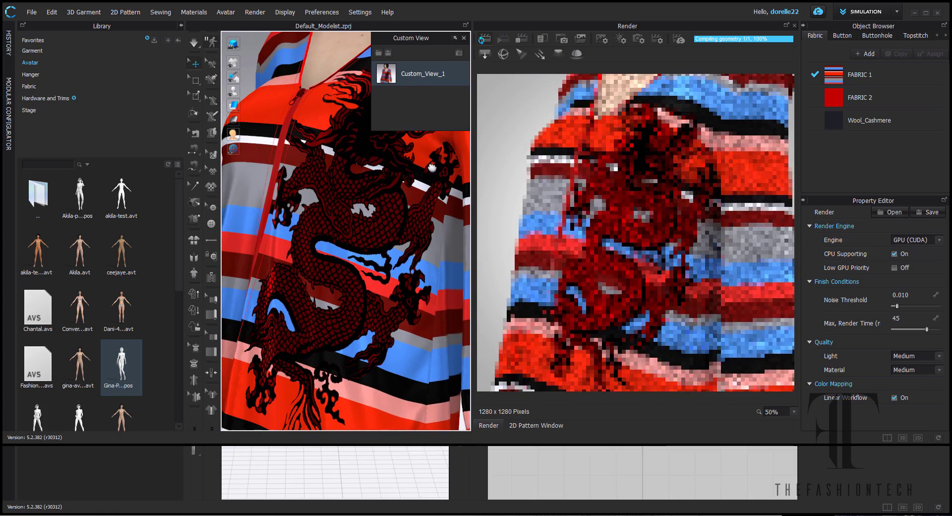
pyautogui.click(457, 54)
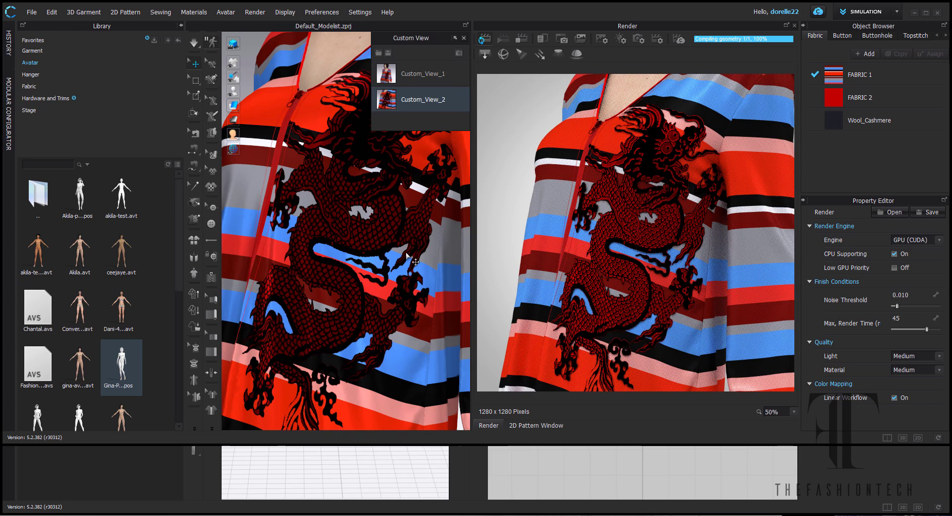
# - Save a custom view of the shirt and skirt from a three-quarter side angle
pyautogui.scroll(-7, 406, 254)
pyautogui.moveTo(407, 254); pyautogui.dragTo(406, 212, button='middle')
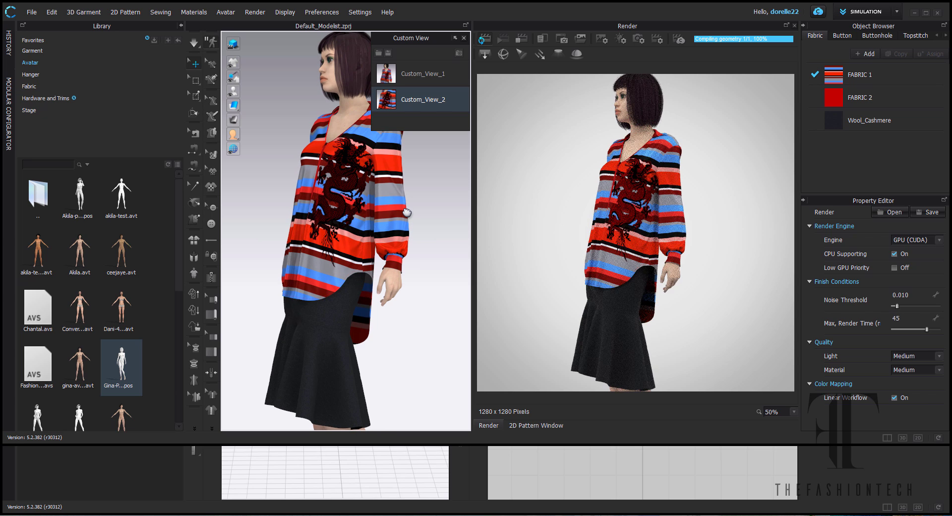
pyautogui.scroll(-1, 407, 212)
pyautogui.moveTo(407, 212); pyautogui.dragTo(405, 201, button='middle')
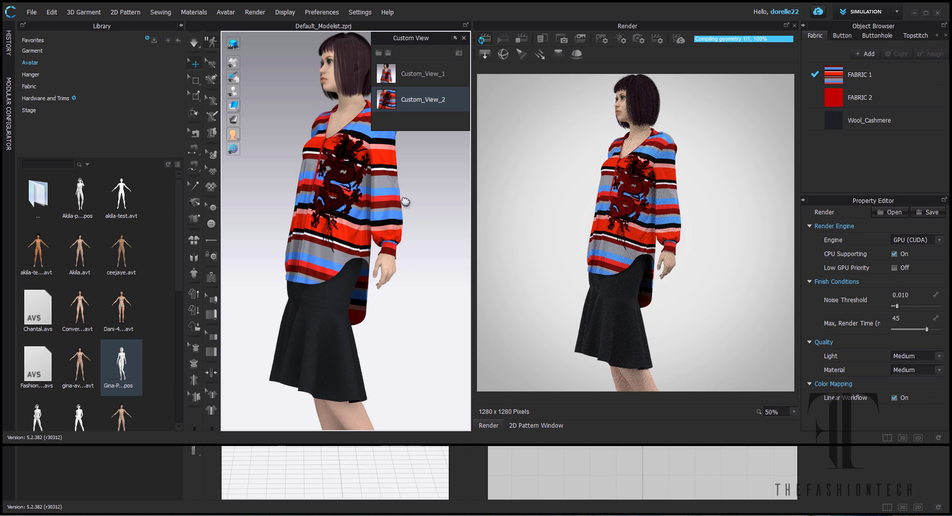
pyautogui.click(461, 56)
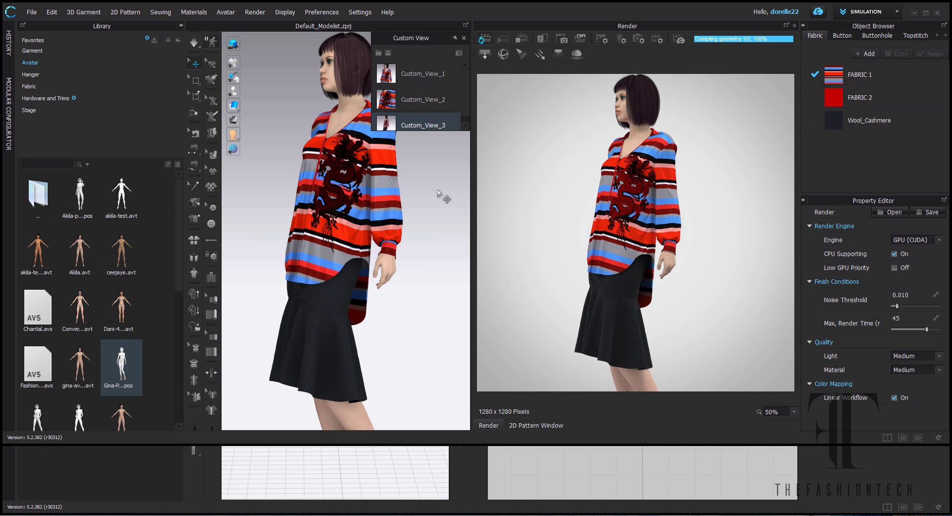
# - Save custom views of the outfit from the back and from the avatar's other side
pyautogui.moveTo(443, 197); pyautogui.dragTo(255, 191, button='right')
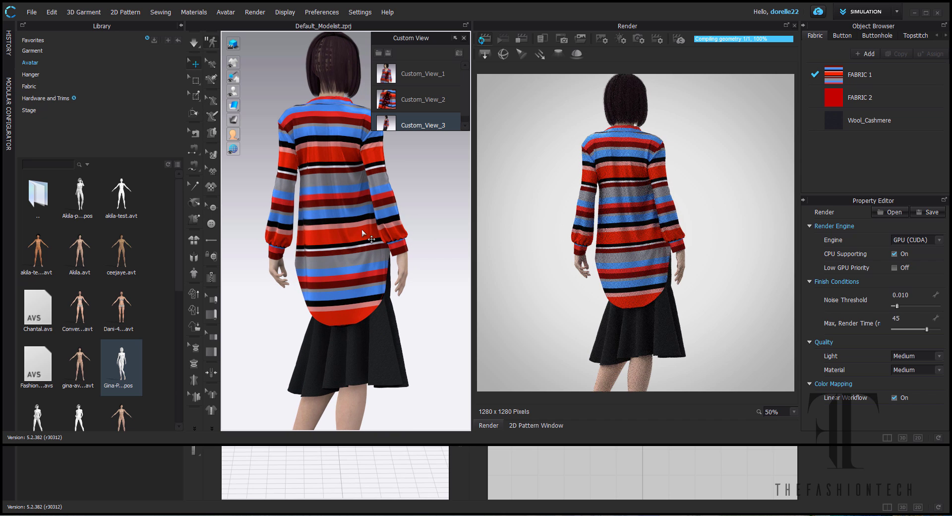
pyautogui.moveTo(378, 255); pyautogui.dragTo(412, 248, button='right')
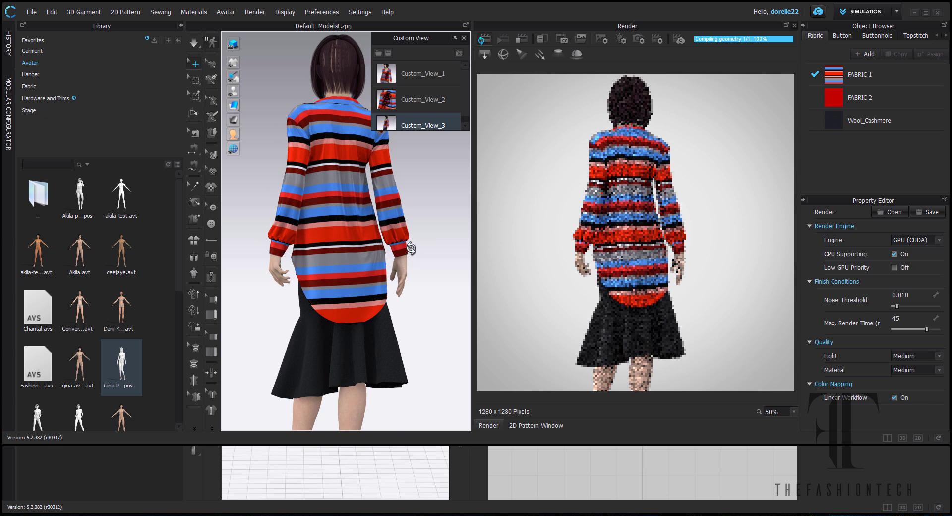
pyautogui.scroll(3, 413, 246)
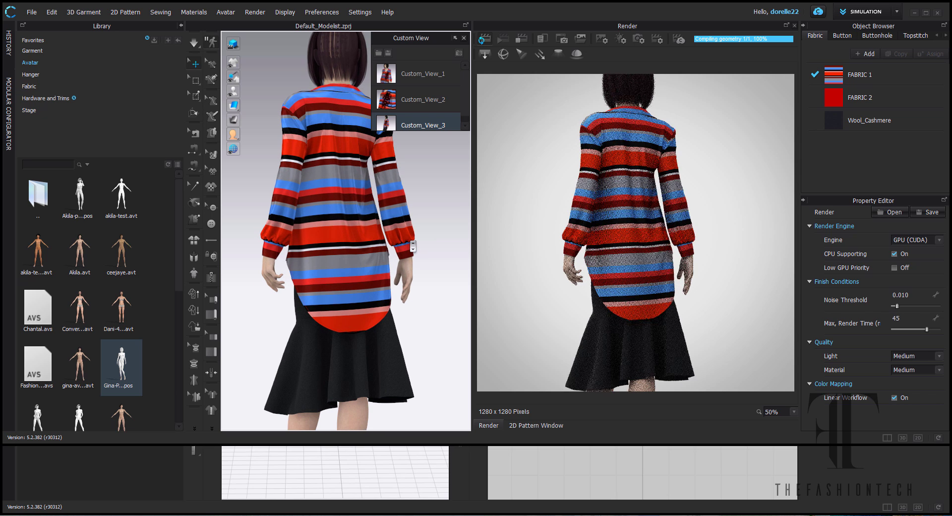
pyautogui.click(461, 53)
pyautogui.moveTo(429, 218); pyautogui.dragTo(347, 199, button='right')
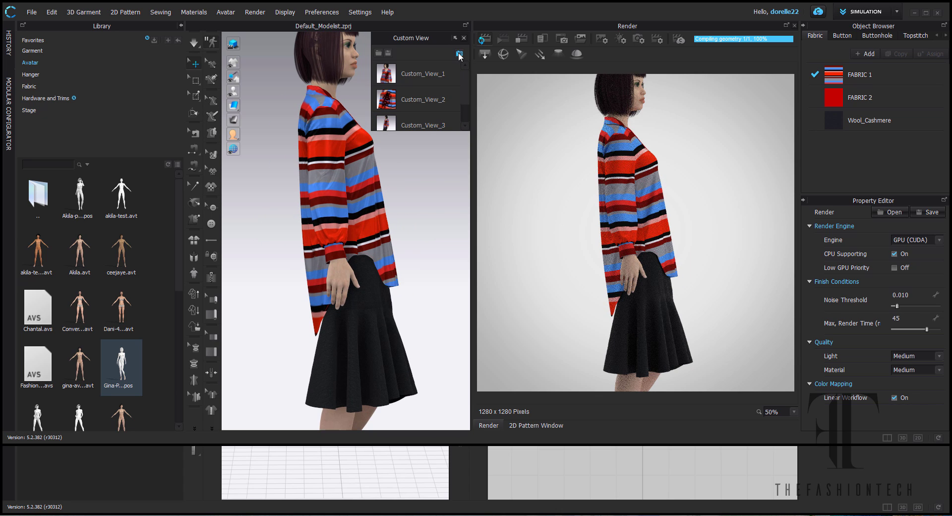
# - Turn on the ground shadow in the render's light properties and re-render the full avatar from the front
pyautogui.moveTo(451, 250); pyautogui.dragTo(400, 202, button='right')
pyautogui.moveTo(436, 209)
pyautogui.mouseDown(button='middle')
pyautogui.moveTo(436, 178)
pyautogui.moveTo(441, 191)
pyautogui.mouseUp(button='middle')
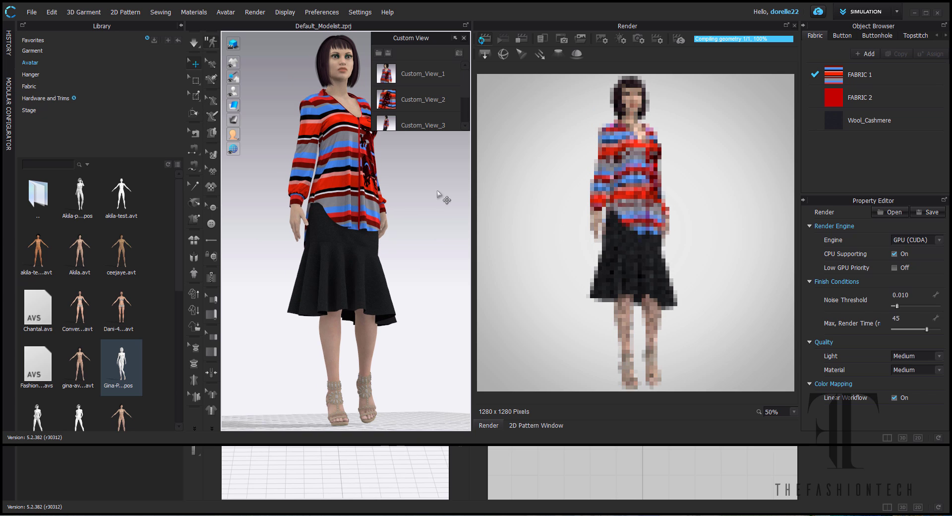
pyautogui.moveTo(441, 206); pyautogui.dragTo(440, 223, button='right')
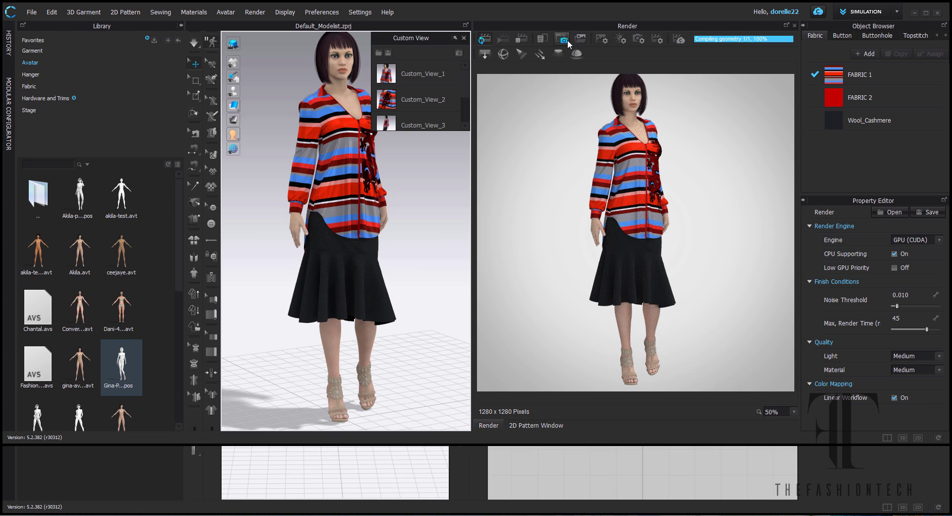
pyautogui.click(643, 38)
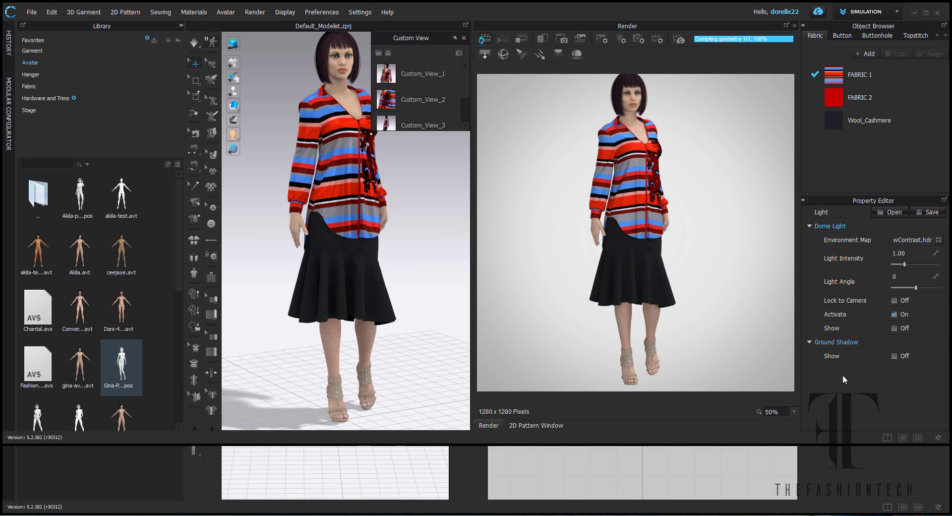
pyautogui.click(895, 355)
pyautogui.click(519, 39)
pyautogui.click(483, 42)
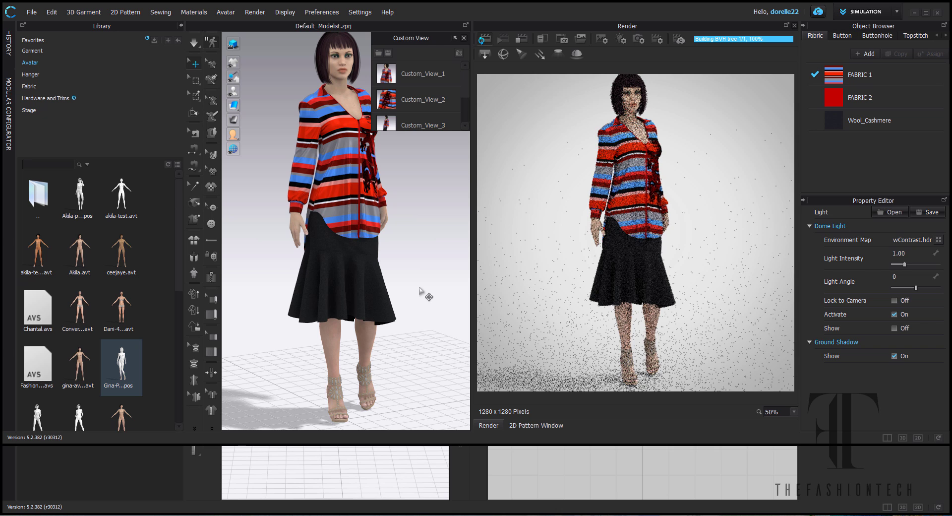
pyautogui.scroll(2, 419, 293)
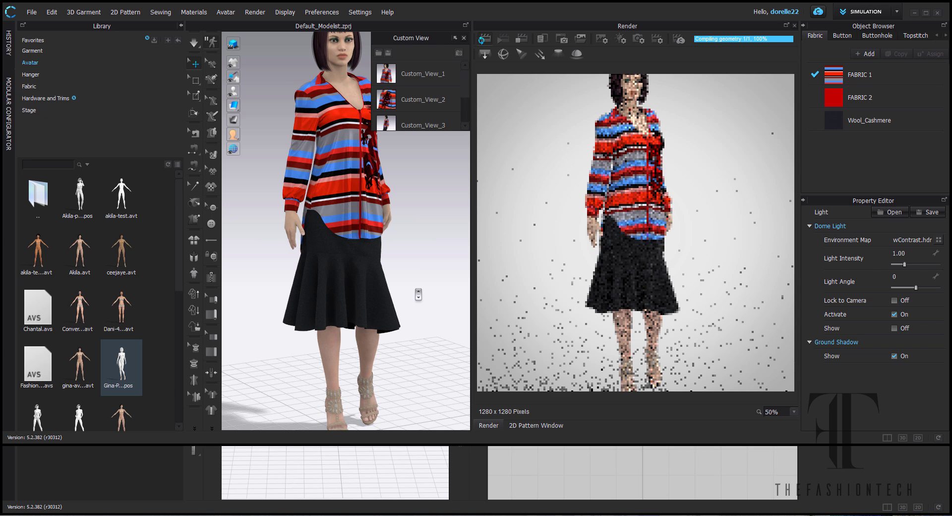
pyautogui.moveTo(446, 272); pyautogui.dragTo(429, 275, button='right')
pyautogui.moveTo(432, 280); pyautogui.dragTo(433, 292, button='middle')
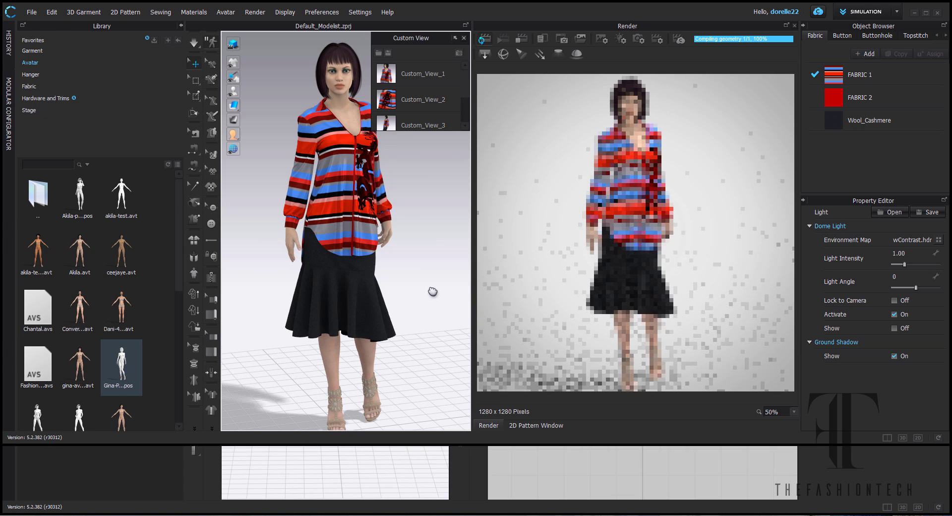
pyautogui.moveTo(453, 291)
pyautogui.mouseDown(button='right')
pyautogui.moveTo(457, 280)
pyautogui.moveTo(462, 293)
pyautogui.mouseUp(button='right')
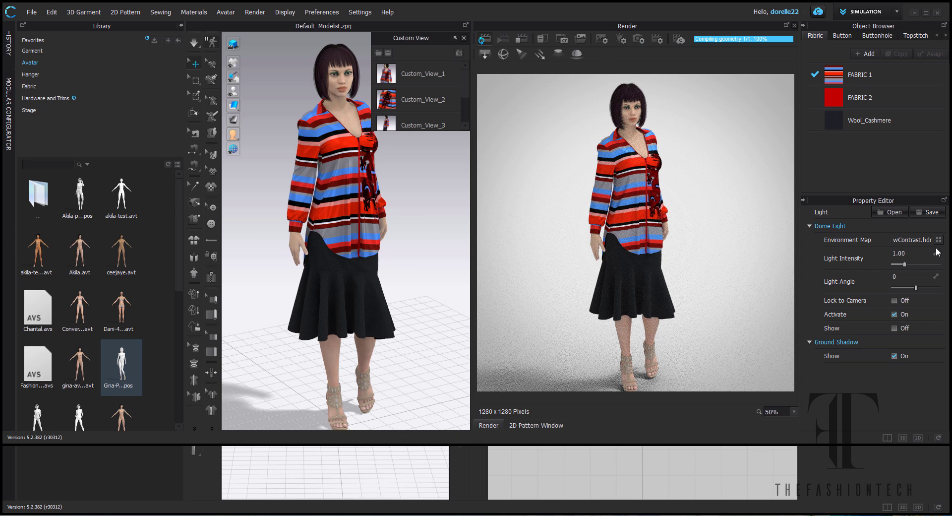
# - Load Light_6 as the dome light's environment map and restart the render
pyautogui.click(918, 242)
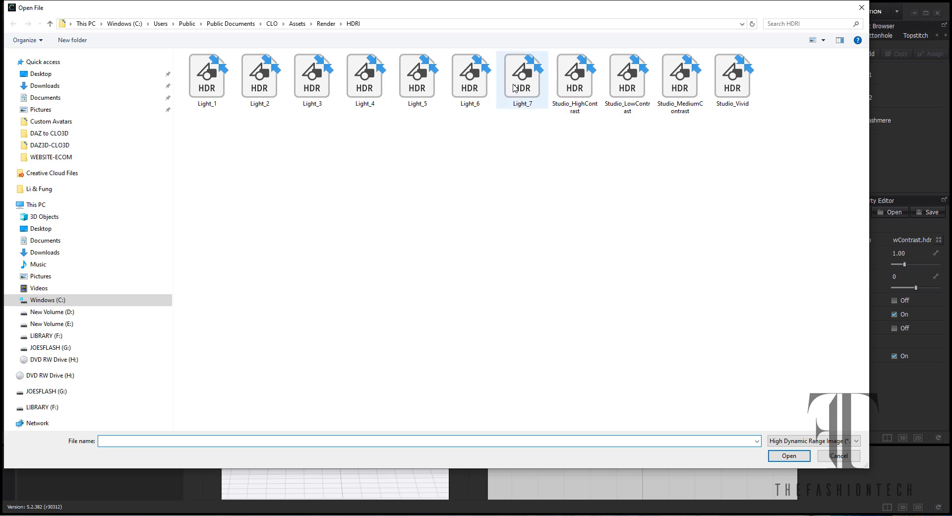
pyautogui.doubleClick(466, 84)
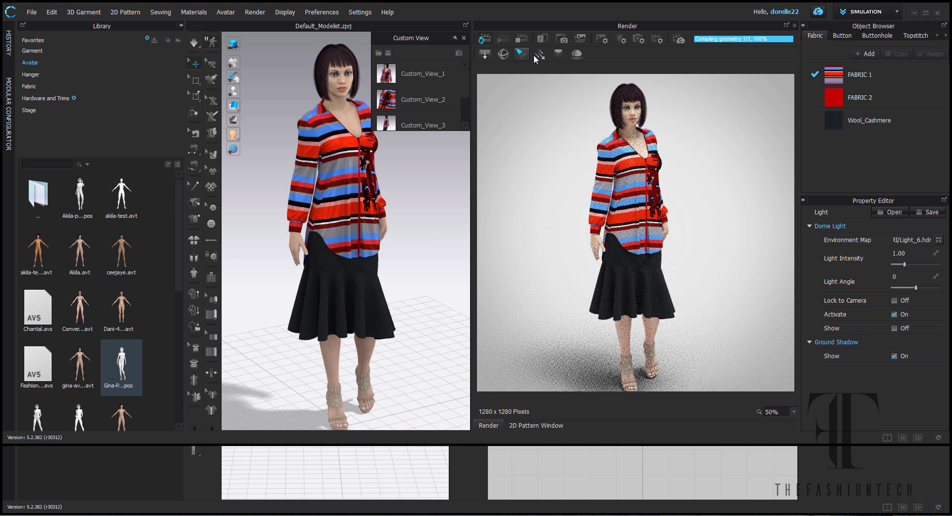
pyautogui.click(519, 39)
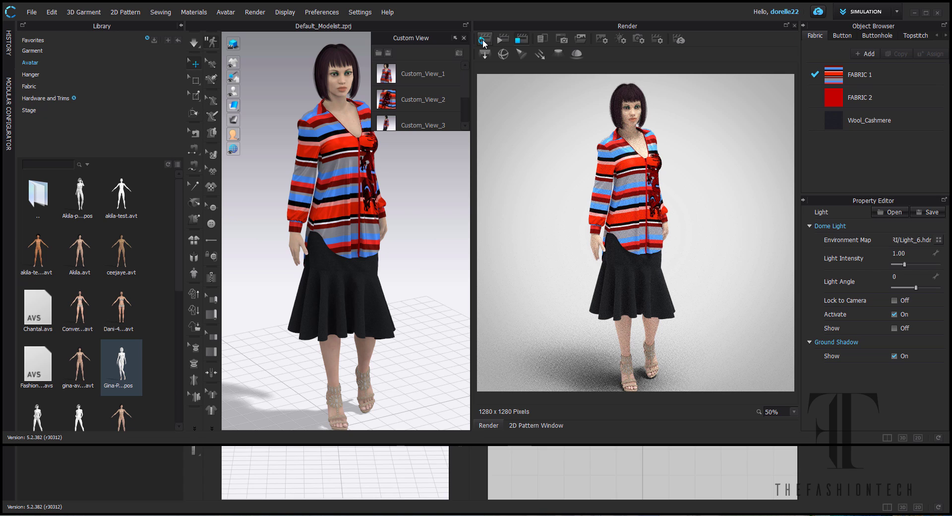
pyautogui.click(482, 40)
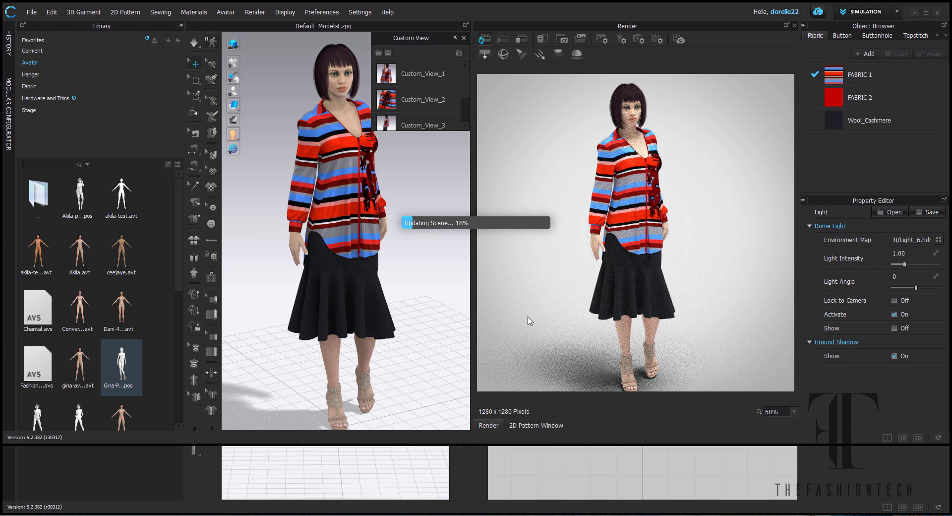
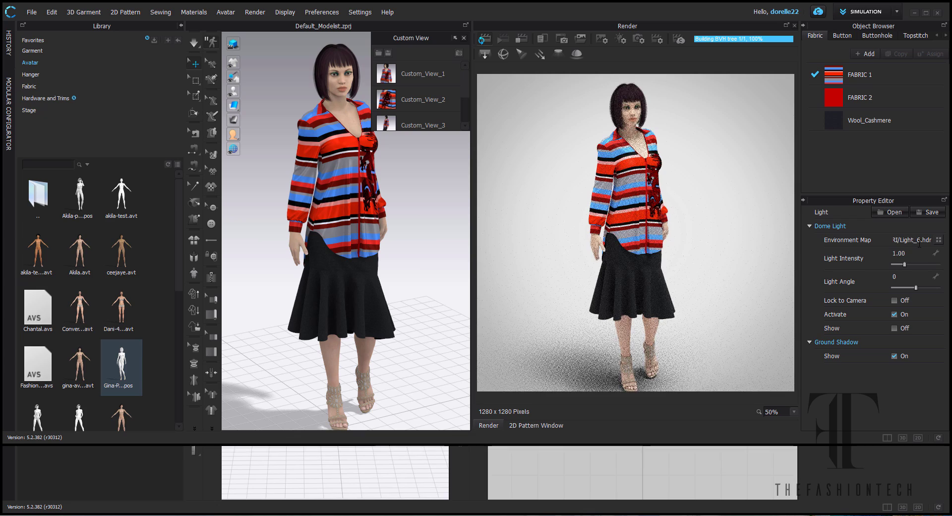
# - Load Light_3 as the dome light's environment map
pyautogui.click(939, 240)
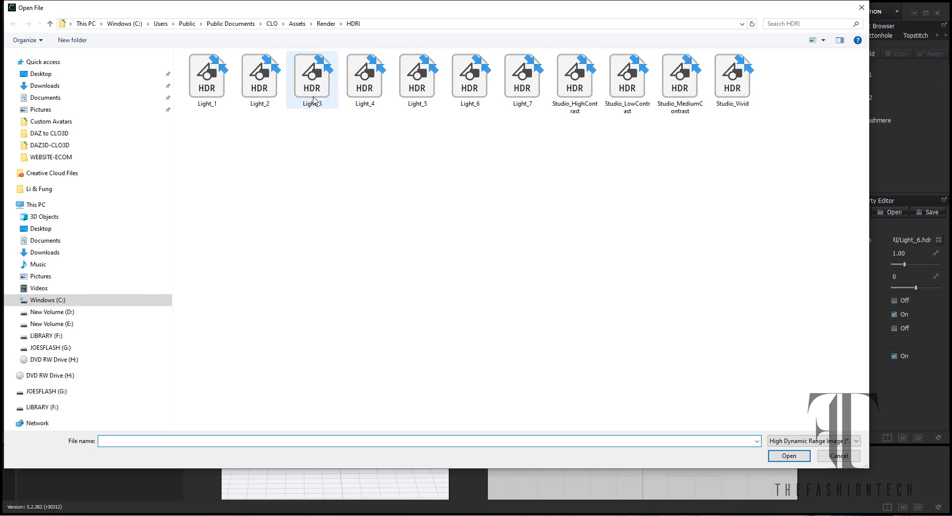
pyautogui.doubleClick(313, 82)
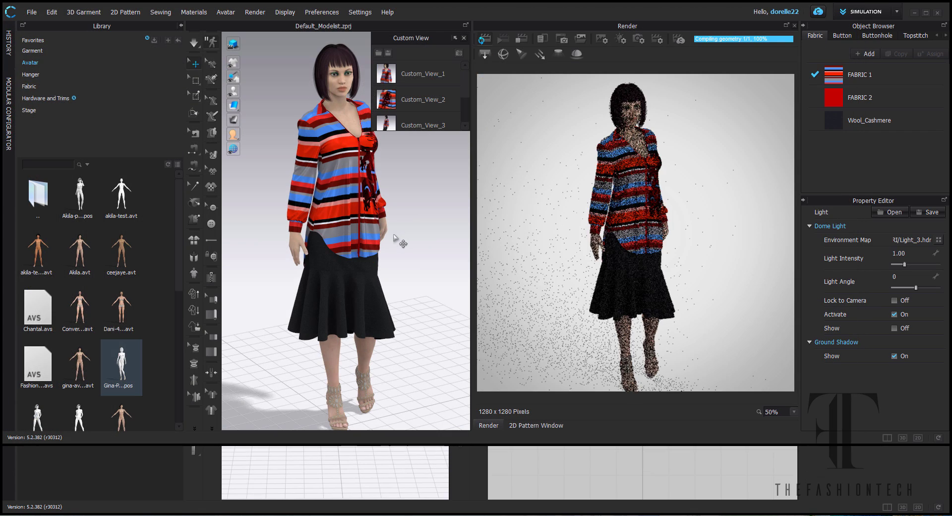
# - Load Light_5 as the dome light's environment map and set its light intensity to 1.40
pyautogui.click(940, 240)
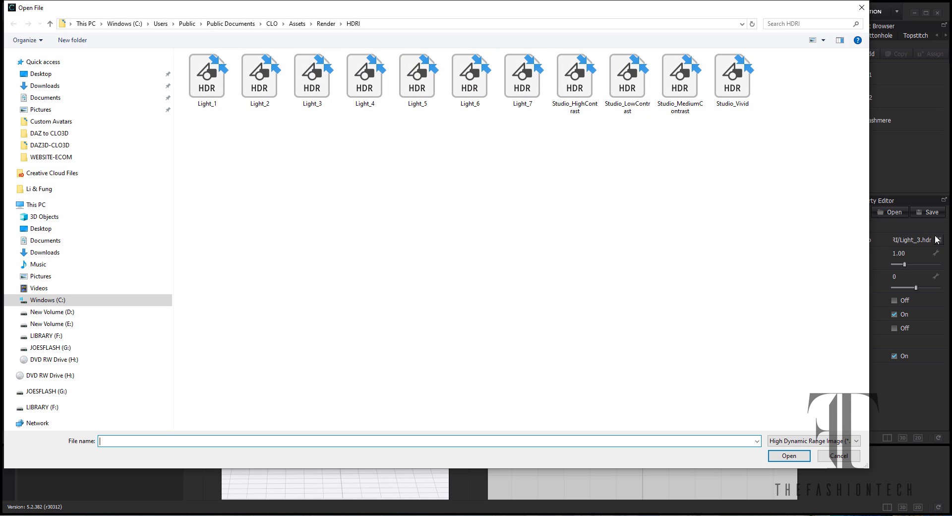
pyautogui.doubleClick(418, 79)
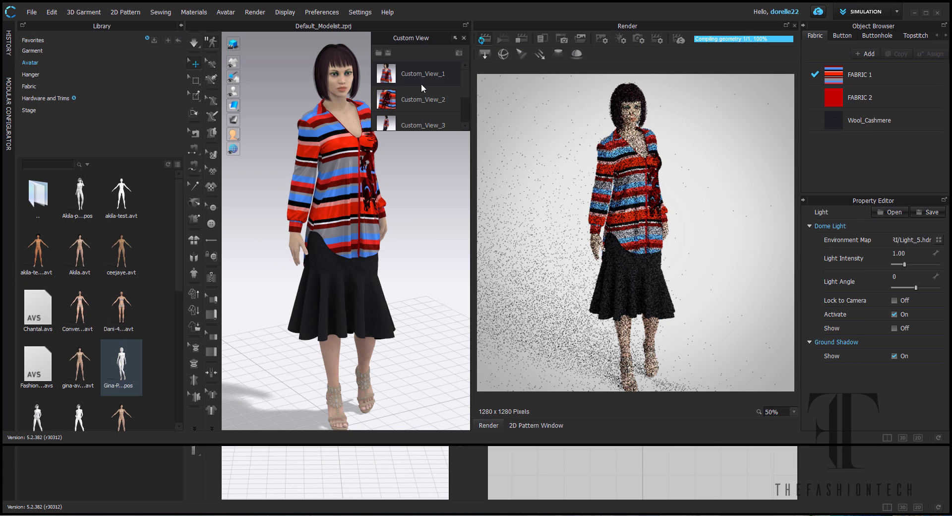
pyautogui.click(910, 263)
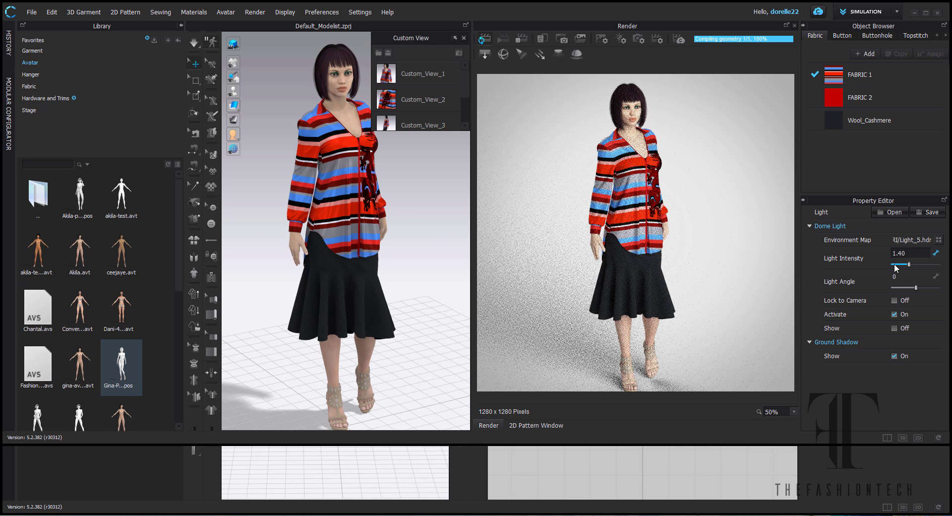
pyautogui.moveTo(416, 247); pyautogui.dragTo(359, 234, button='right')
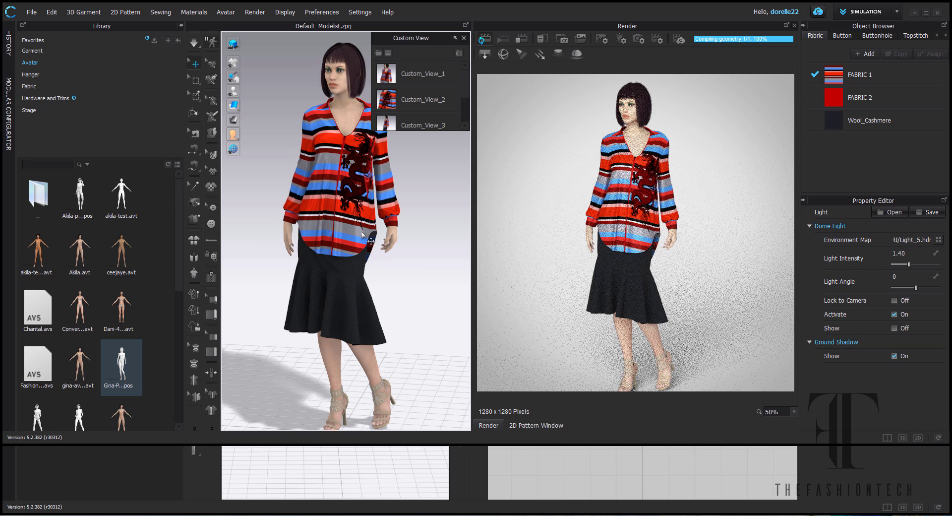
pyautogui.moveTo(361, 231); pyautogui.dragTo(362, 234, button='right')
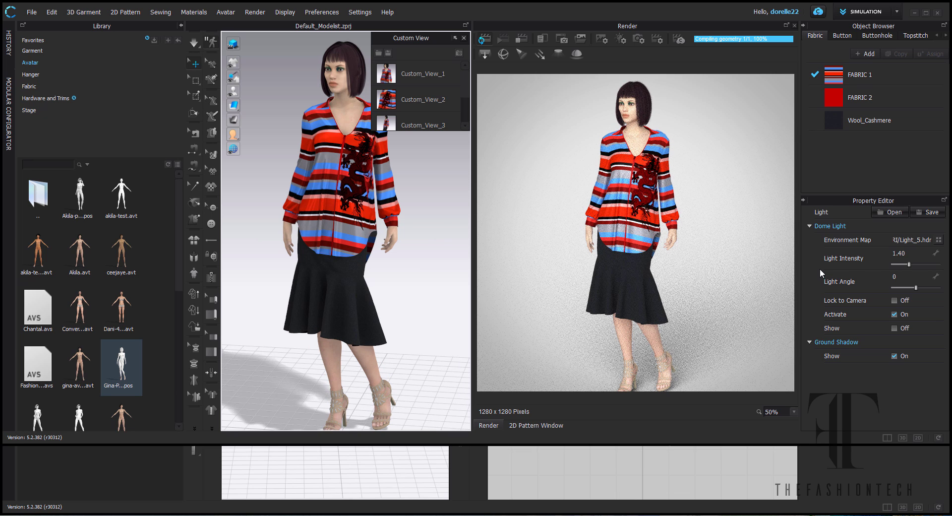
# - Set the render's background texture to the Vignette_03 image in the image properties
pyautogui.click(601, 40)
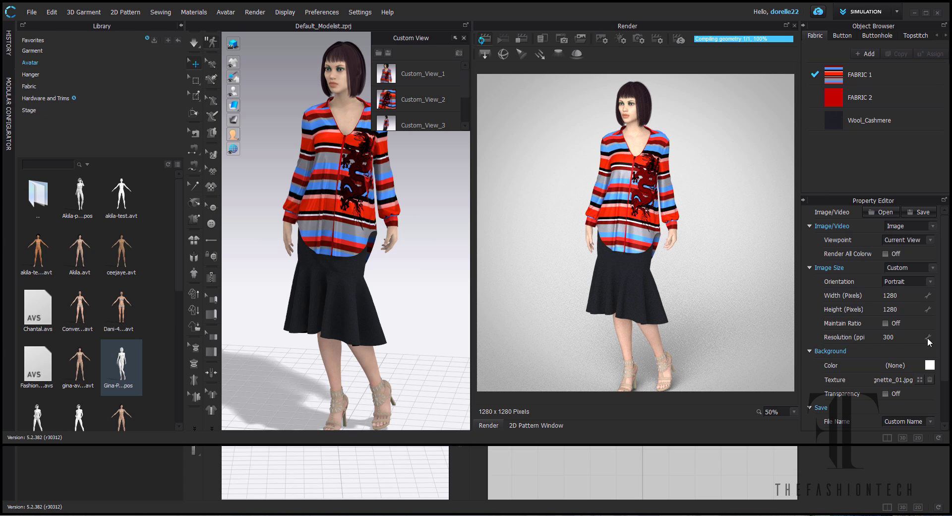
pyautogui.click(920, 380)
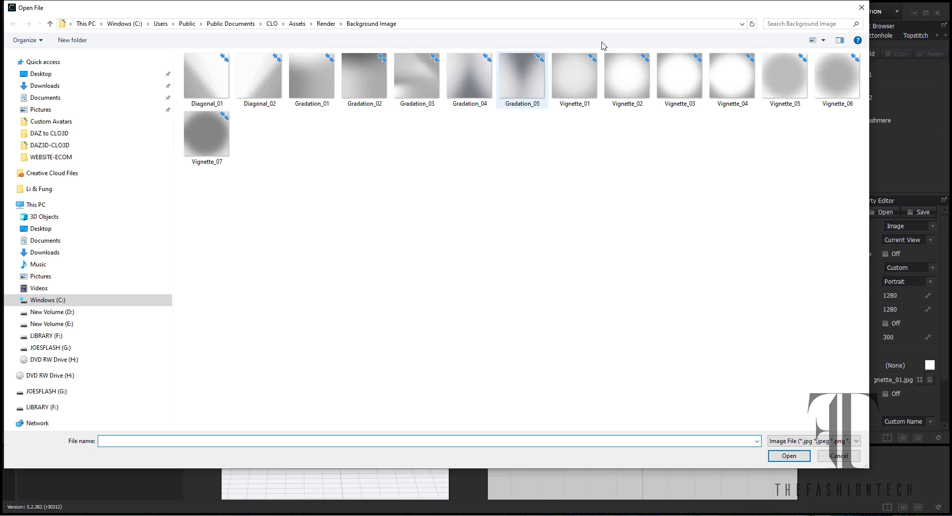
pyautogui.click(675, 70)
pyautogui.doubleClick(674, 70)
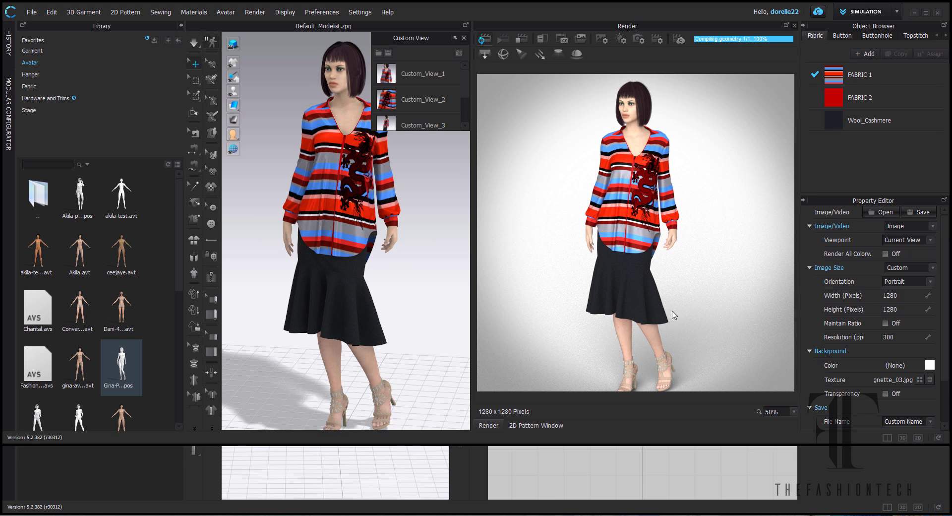
# - Recall Custom_View_1 and Custom_View_2, and overwrite Custom_View_2 with a slightly wider framing of the shirt's dragon print
pyautogui.click(415, 75)
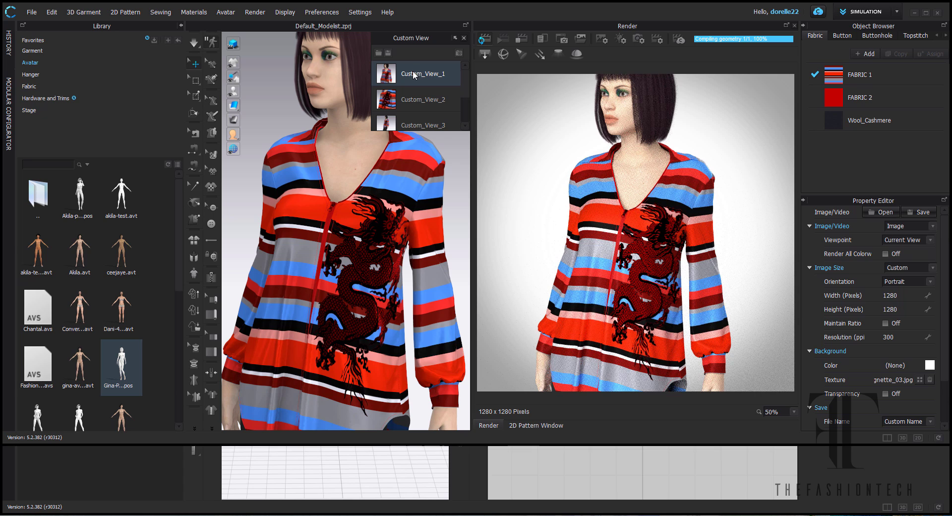
pyautogui.click(428, 99)
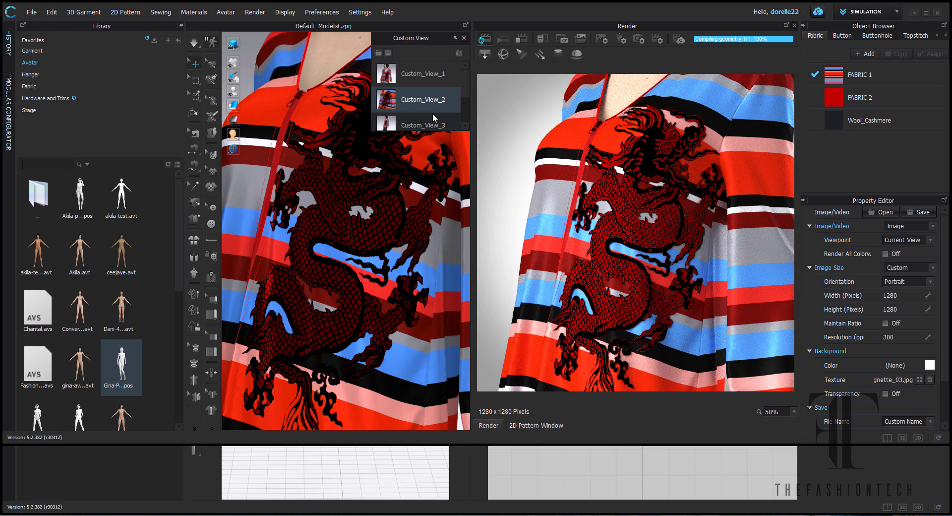
pyautogui.rightClick(432, 113)
pyautogui.click(415, 158)
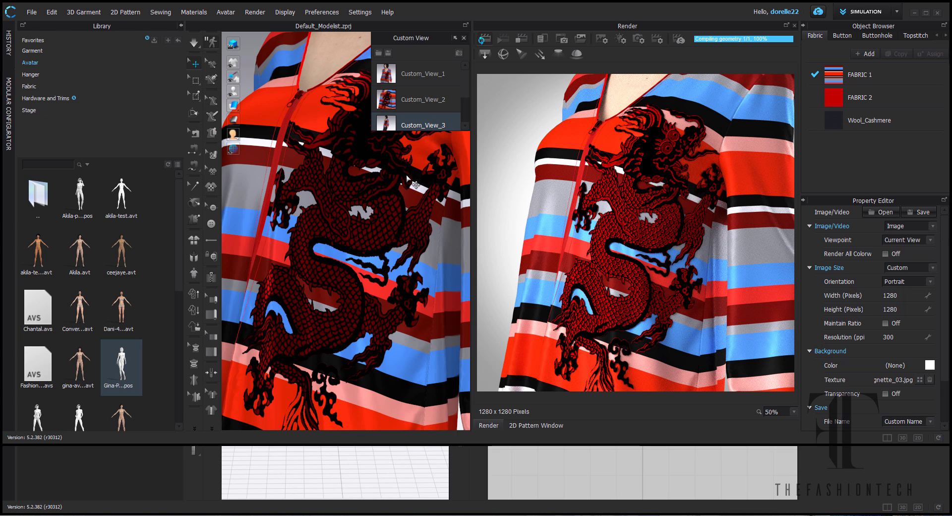
pyautogui.scroll(-1, 415, 183)
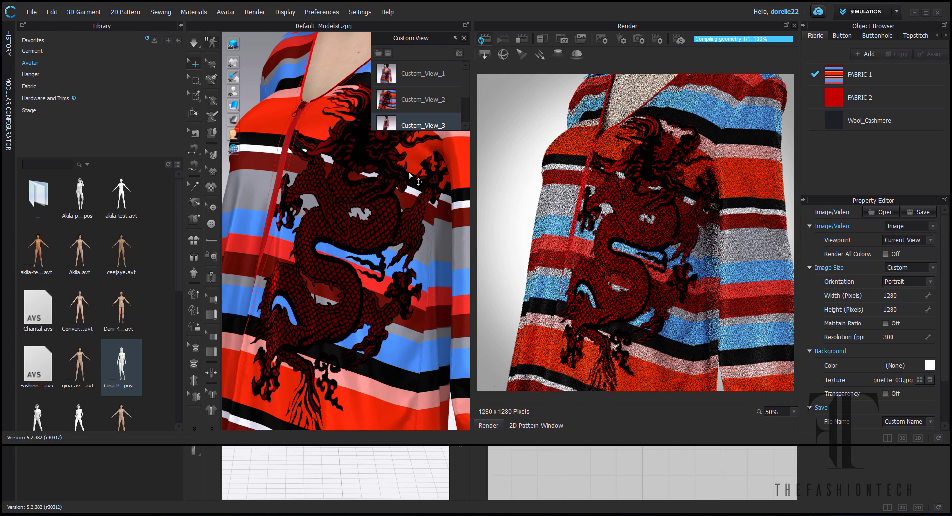
pyautogui.scroll(-1, 411, 174)
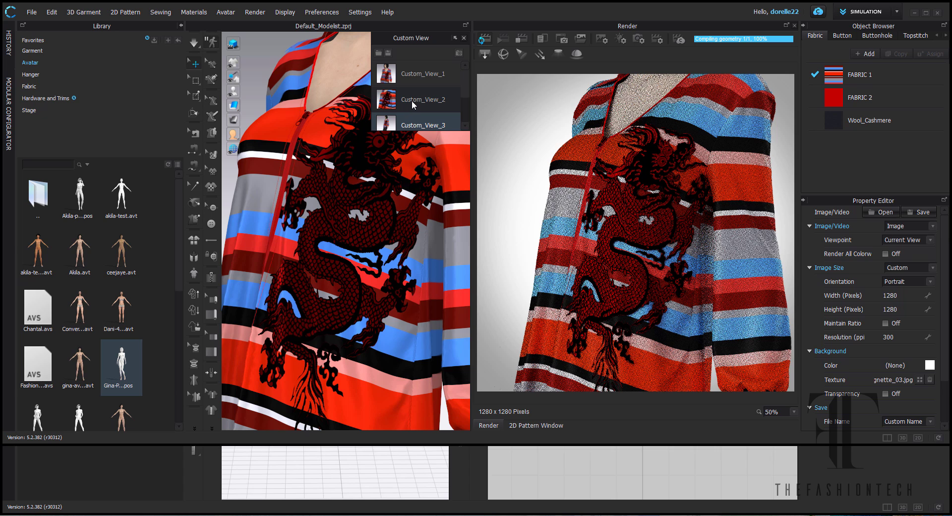
pyautogui.rightClick(412, 100)
pyautogui.click(446, 144)
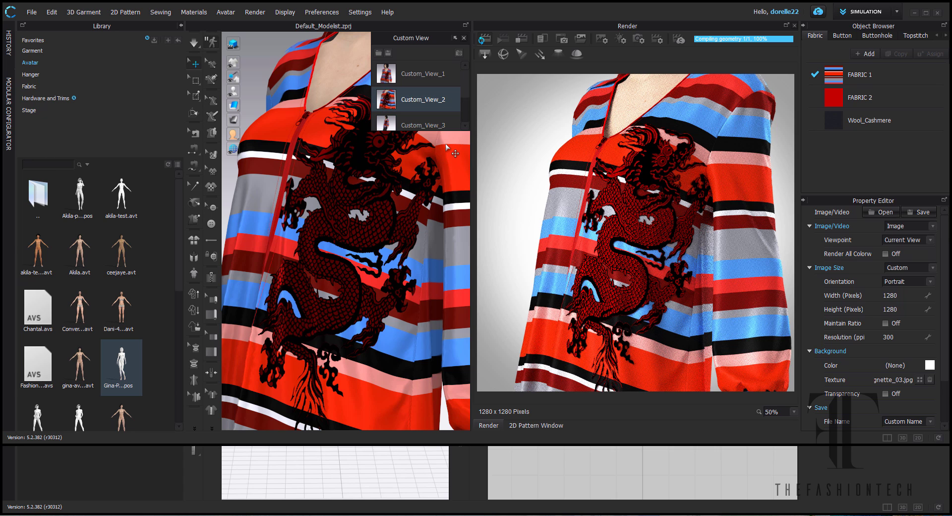
# - Starting from Custom_View_5, frame the full avatar from the front and save it as a new custom view
pyautogui.scroll(-2, 445, 107)
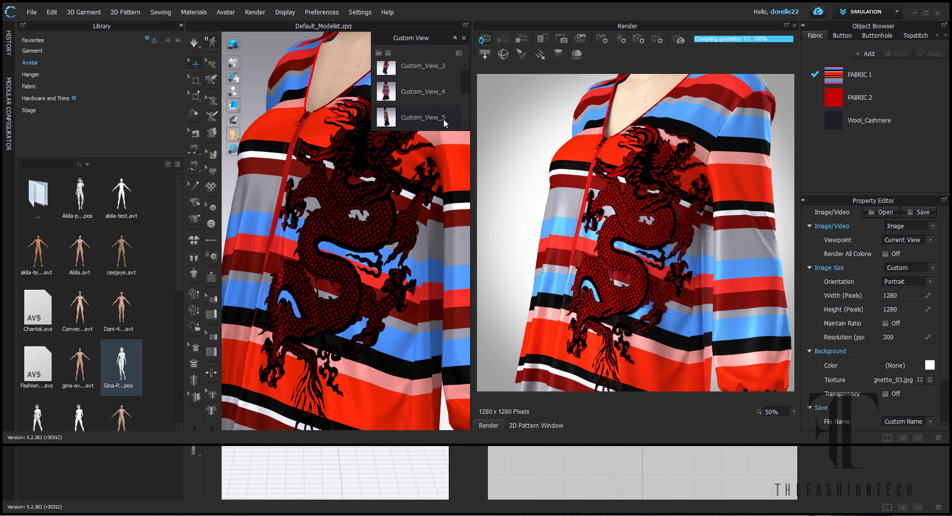
pyautogui.click(445, 123)
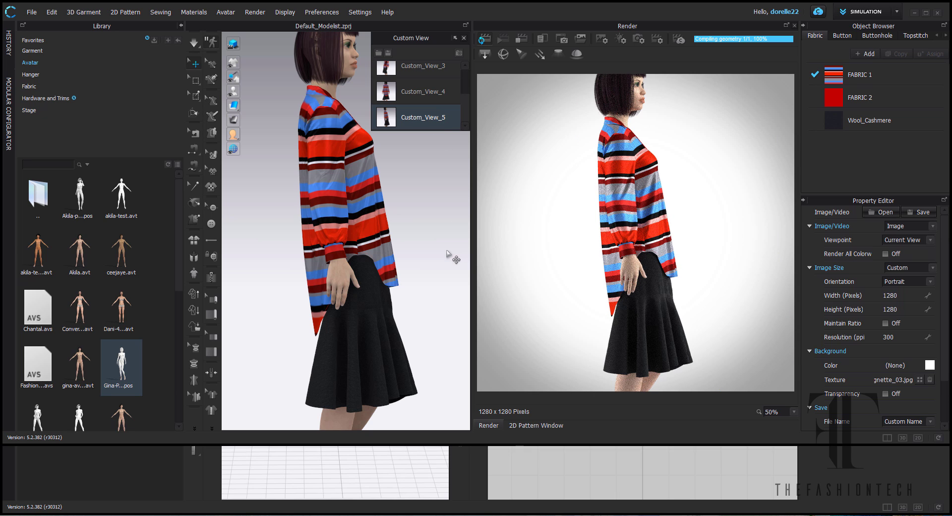
pyautogui.moveTo(425, 251); pyautogui.dragTo(359, 254, button='right')
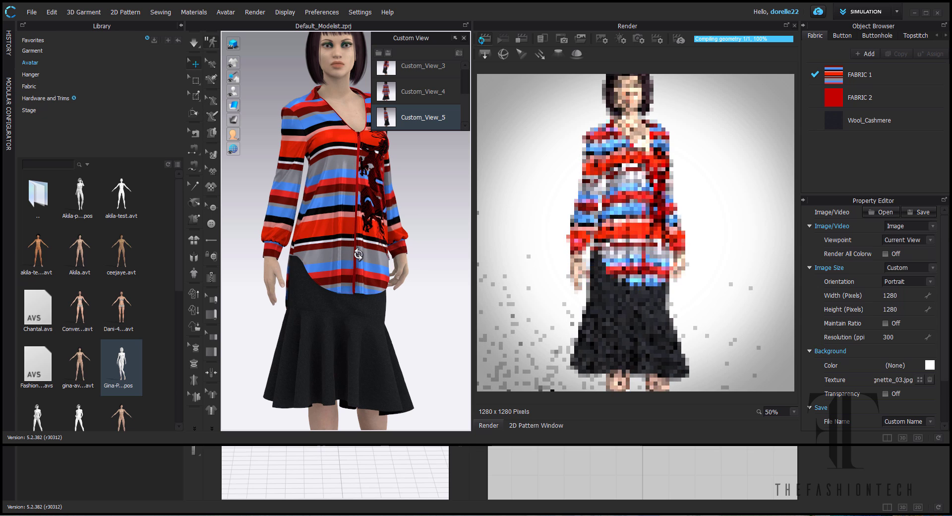
pyautogui.scroll(-3, 391, 233)
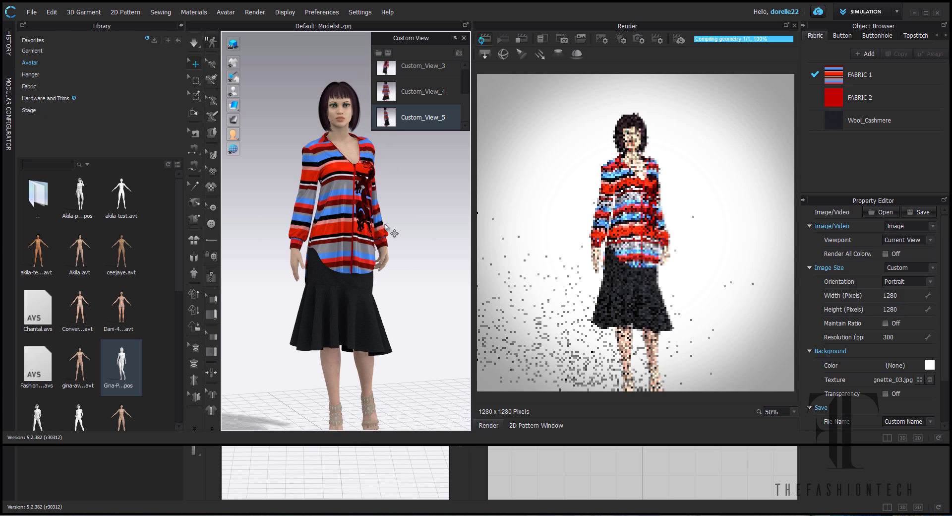
pyautogui.moveTo(392, 233); pyautogui.dragTo(400, 207, button='right')
pyautogui.scroll(2, 400, 206)
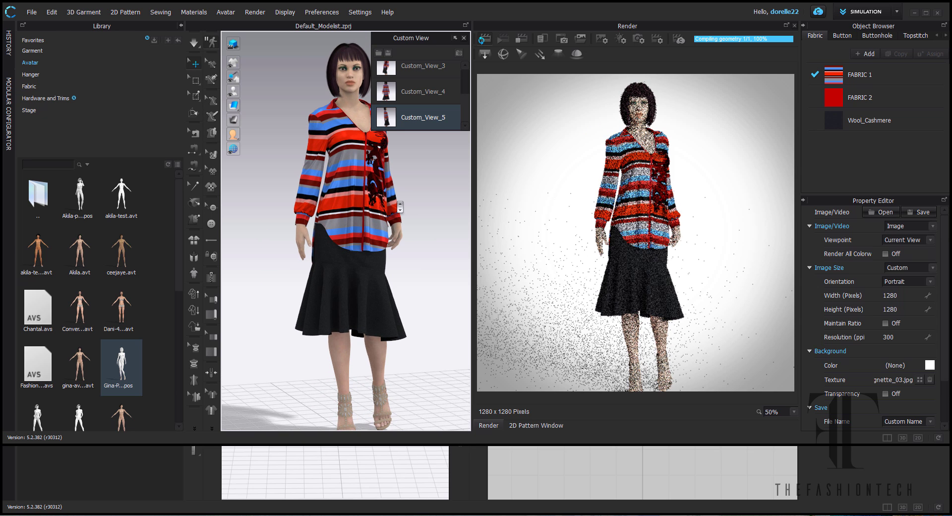
pyautogui.scroll(2, 400, 207)
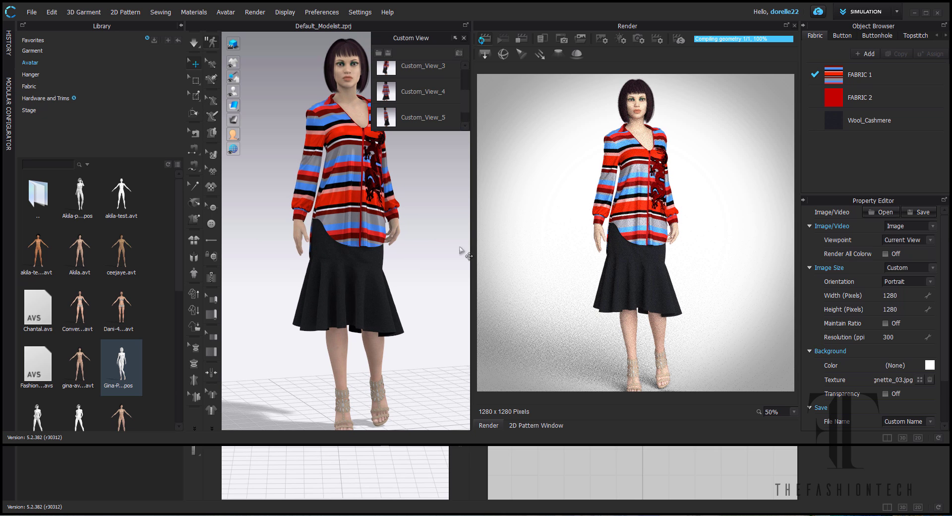
# - Save a full-length custom view of the avatar from the back
pyautogui.moveTo(245, 250); pyautogui.dragTo(265, 237, button='right')
pyautogui.moveTo(289, 260)
pyautogui.mouseDown(button='middle')
pyautogui.moveTo(316, 262)
pyautogui.moveTo(306, 262)
pyautogui.mouseUp(button='middle')
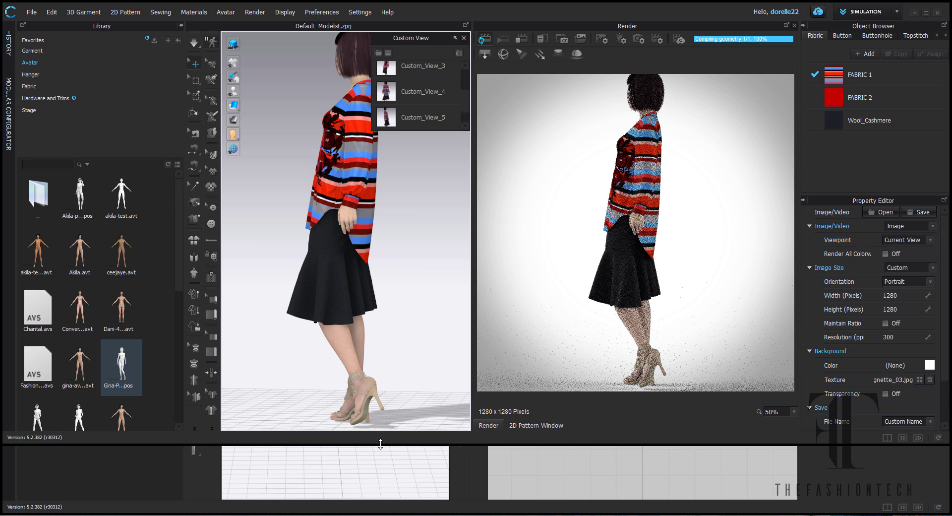
pyautogui.moveTo(395, 355); pyautogui.dragTo(320, 350, button='right')
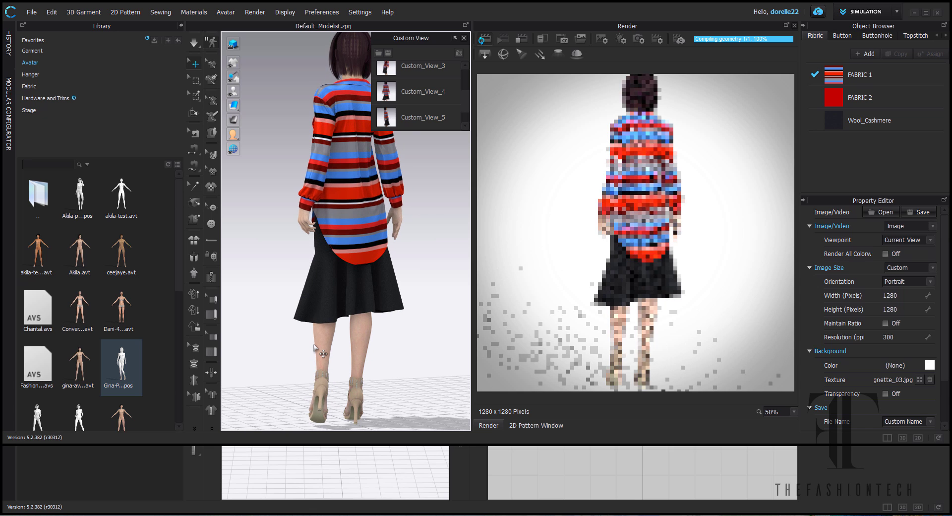
pyautogui.click(460, 54)
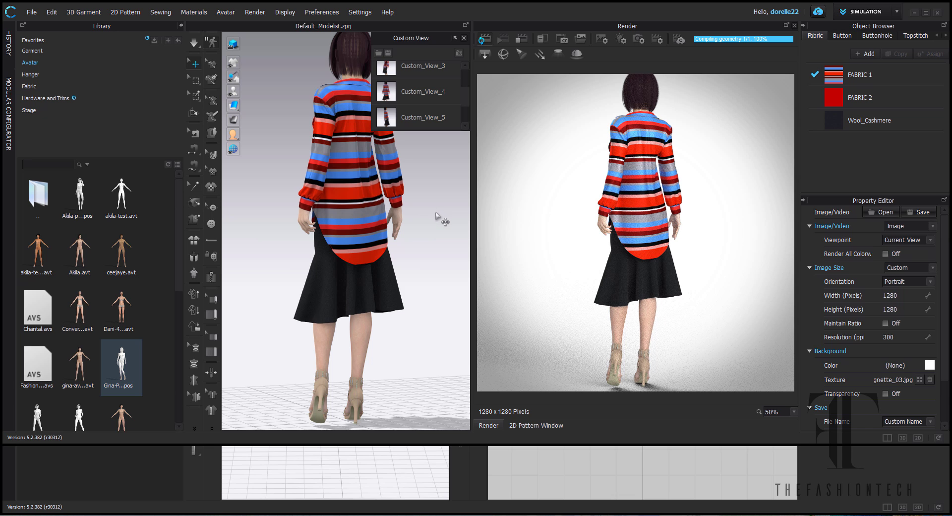
# - Save two full-length custom views of the avatar's side, one from farther away and one closer
pyautogui.moveTo(436, 217); pyautogui.dragTo(283, 222, button='right')
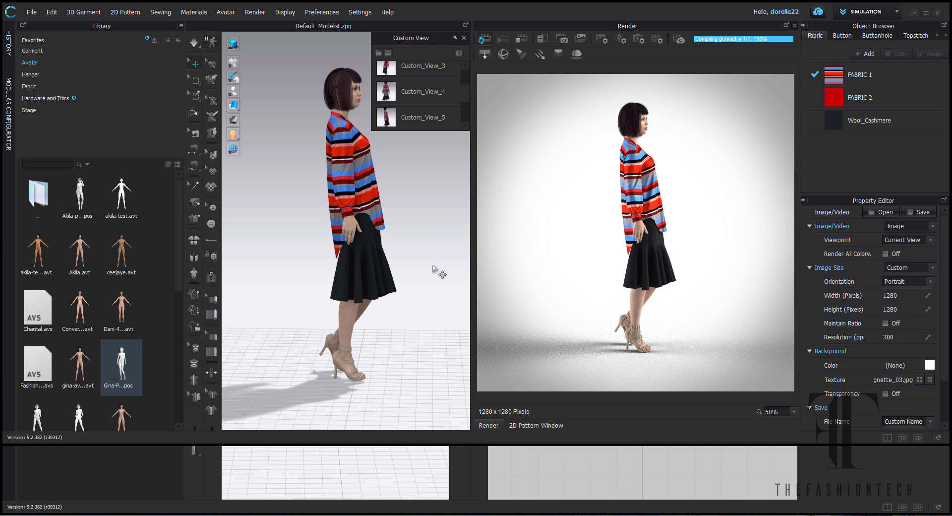
pyautogui.scroll(-2, 434, 270)
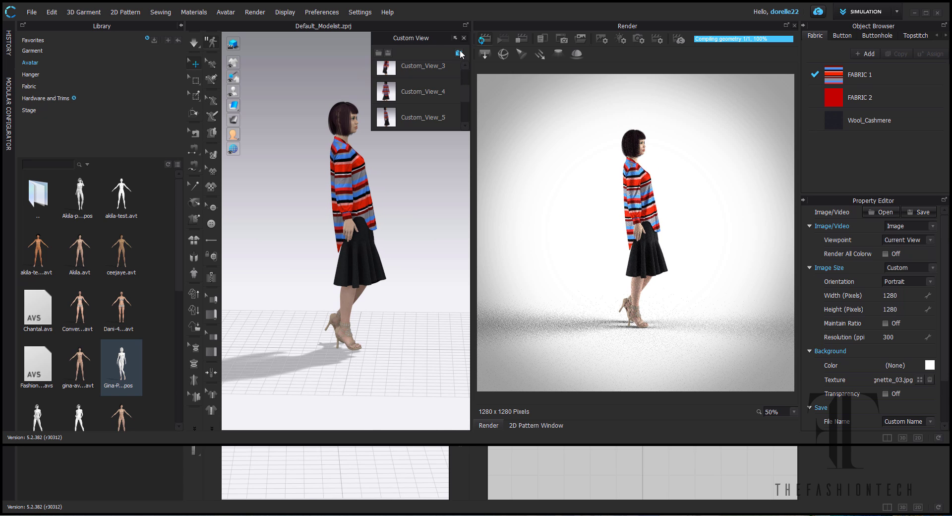
pyautogui.scroll(2, 450, 229)
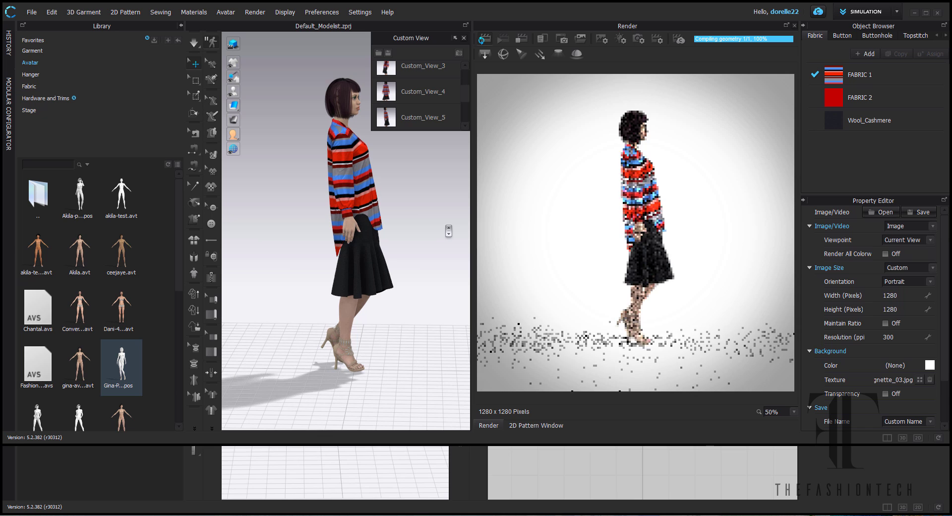
pyautogui.scroll(3, 449, 231)
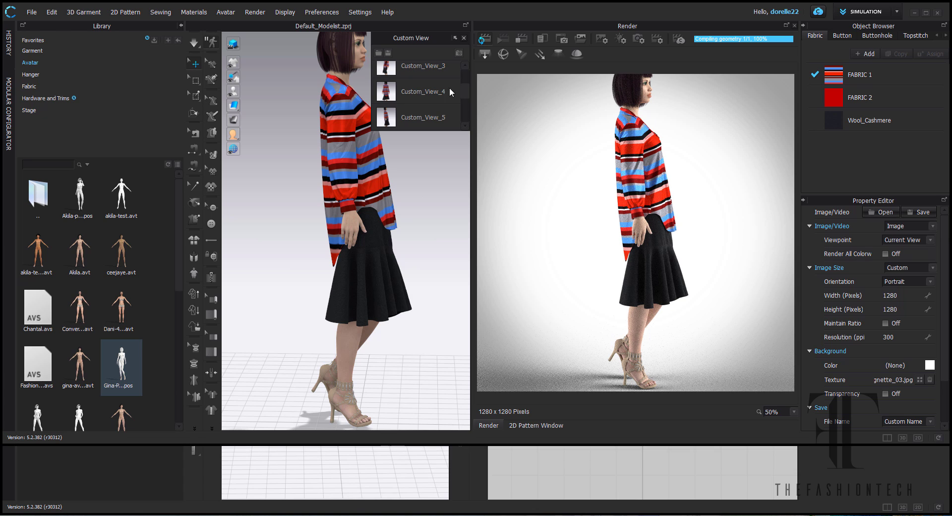
# - Delete the more distant side view, Custom_View_8
pyautogui.scroll(-2, 419, 99)
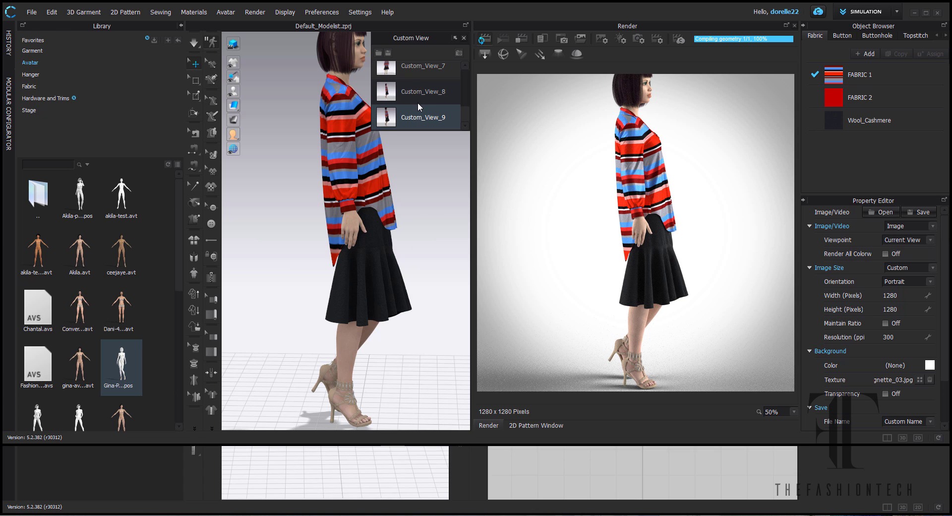
pyautogui.rightClick(425, 91)
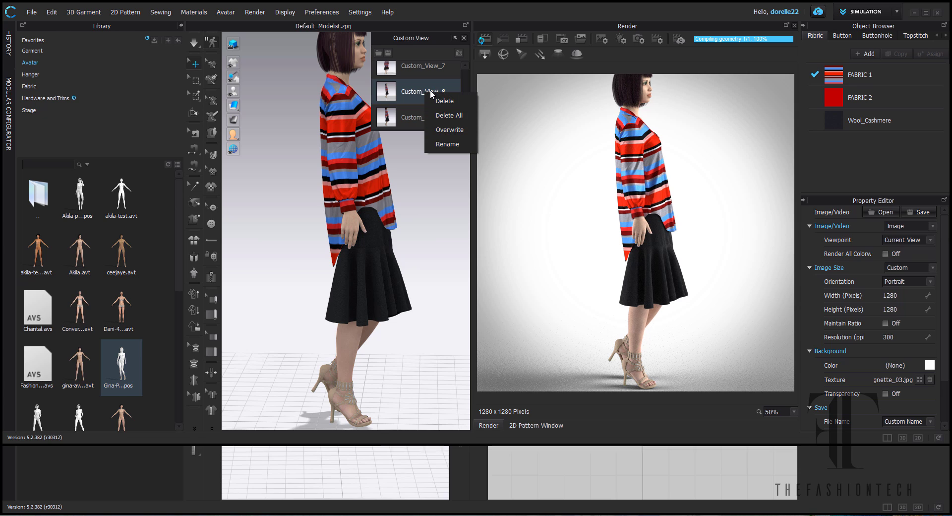
pyautogui.click(457, 100)
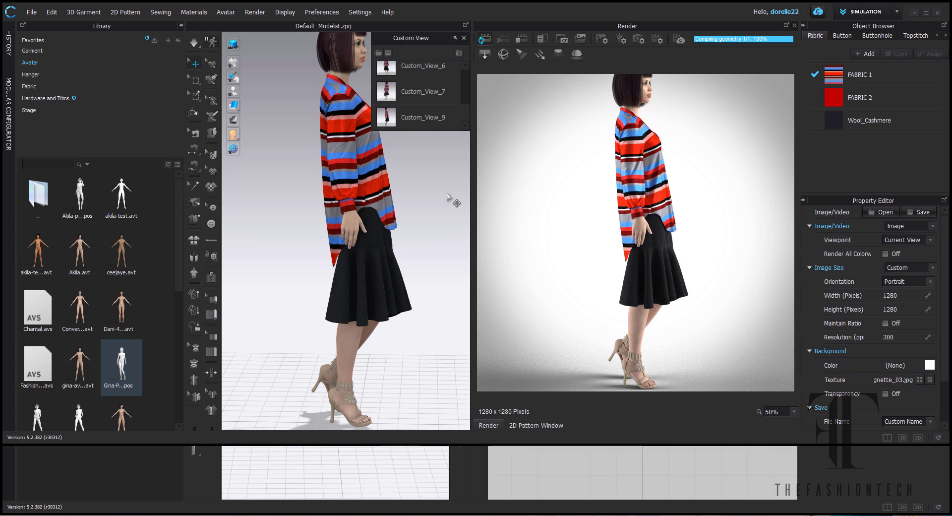
# - Recall the back view Custom_View_7 and open its editing options
pyautogui.click(406, 90)
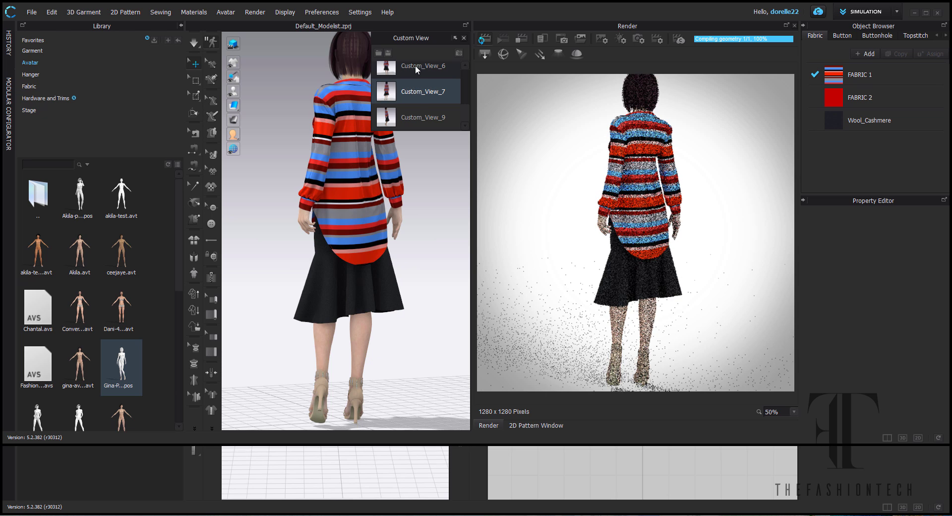
pyautogui.rightClick(421, 95)
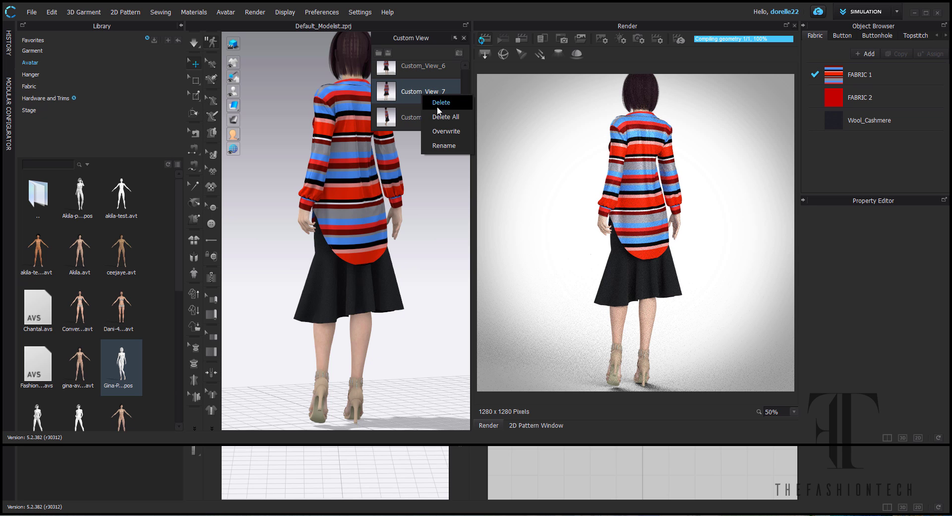
# - Delete Custom_View_7 from the list of saved custom views
pyautogui.click(436, 102)
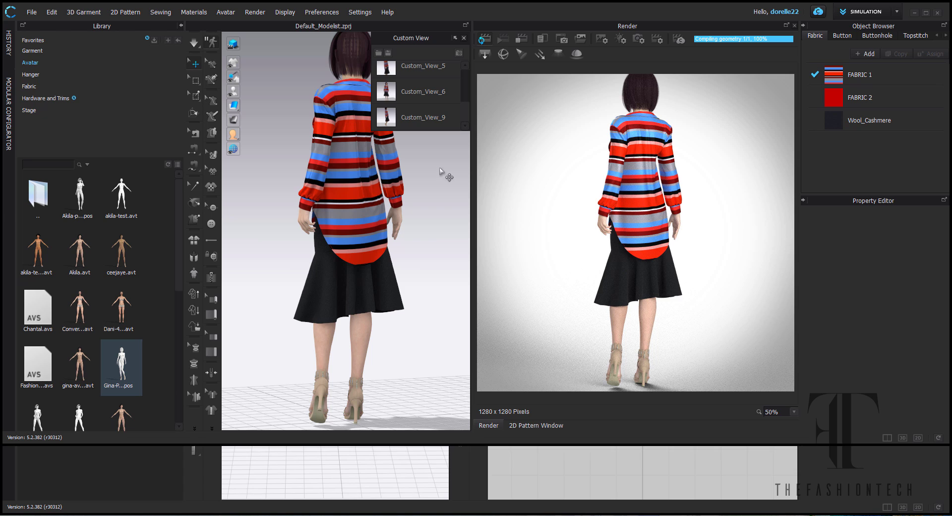
pyautogui.scroll(5, 467, 85)
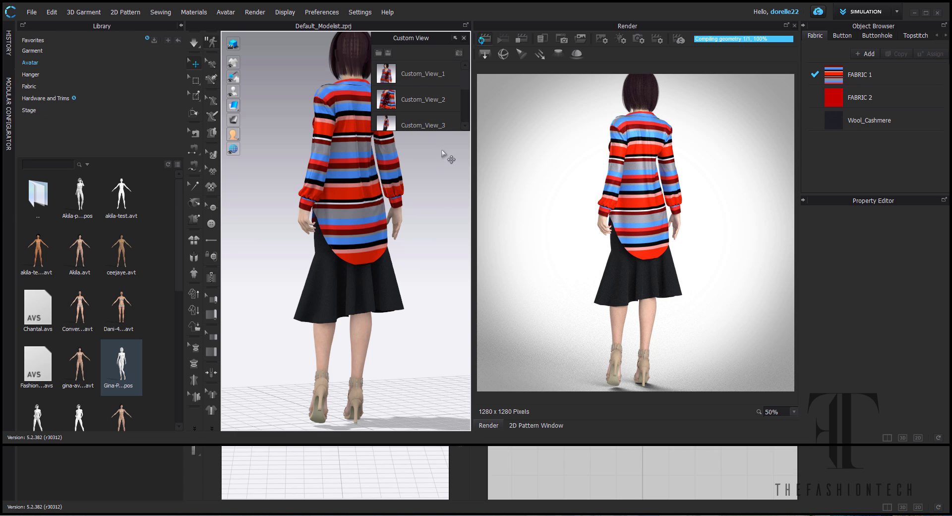
# - Frame a three-quarter close-up of the avatar's face and save it as a new custom view
pyautogui.scroll(10, 439, 163)
pyautogui.scroll(1, 439, 163)
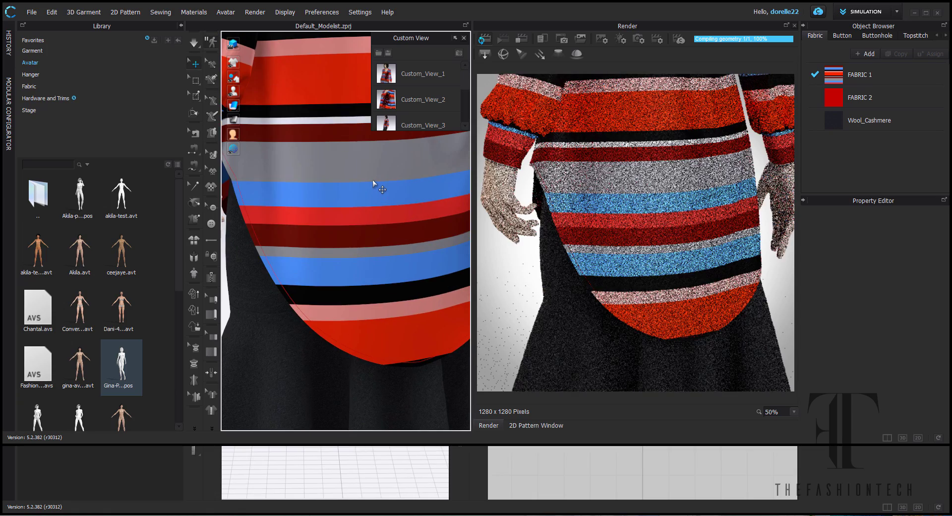
pyautogui.scroll(1, 372, 179)
pyautogui.moveTo(374, 206); pyautogui.dragTo(422, 397, button='middle')
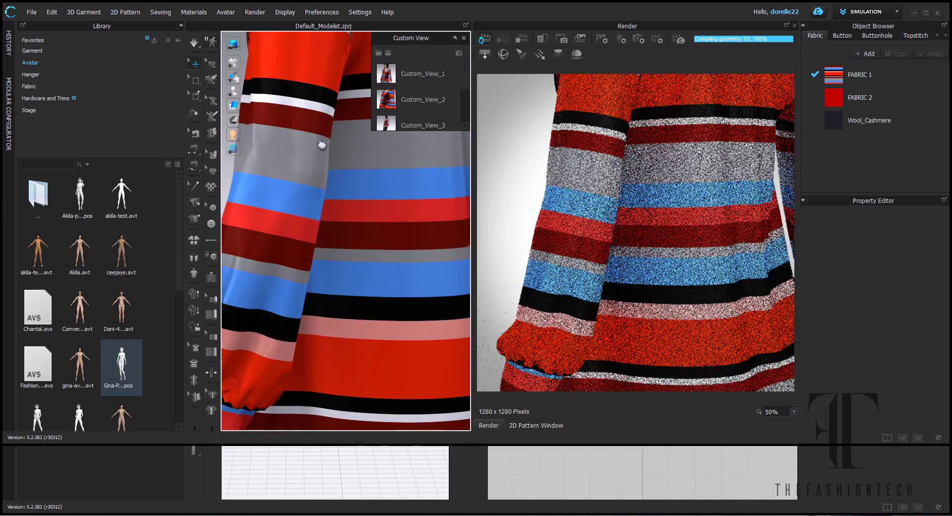
pyautogui.moveTo(322, 146); pyautogui.dragTo(322, 397, button='middle')
pyautogui.moveTo(349, 253); pyautogui.dragTo(325, 385, button='middle')
pyautogui.moveTo(325, 385); pyautogui.dragTo(548, 387, button='right')
pyautogui.moveTo(466, 347); pyautogui.dragTo(431, 248, button='middle')
pyautogui.scroll(-2, 443, 297)
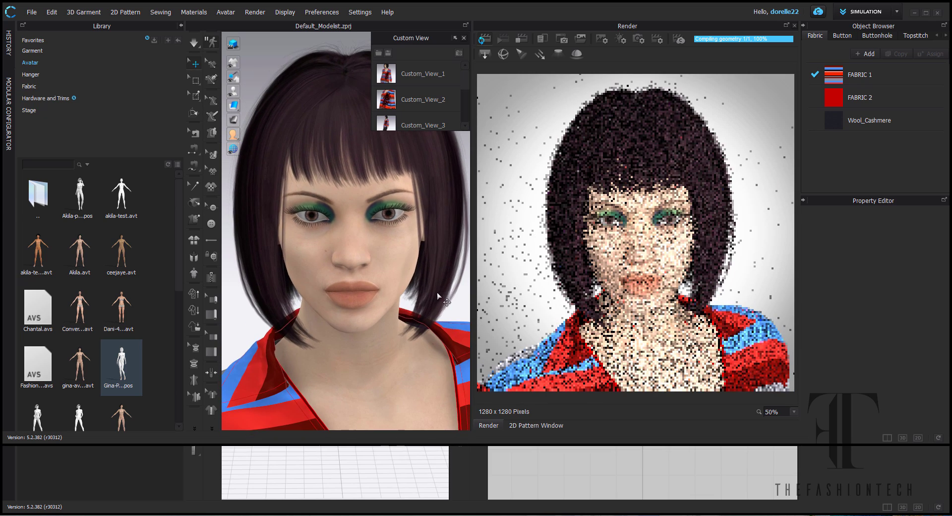
pyautogui.moveTo(404, 263)
pyautogui.mouseDown(button='right')
pyautogui.moveTo(389, 247)
pyautogui.moveTo(393, 263)
pyautogui.moveTo(468, 261)
pyautogui.moveTo(399, 280)
pyautogui.moveTo(409, 265)
pyautogui.mouseUp(button='right')
pyautogui.scroll(5, 409, 267)
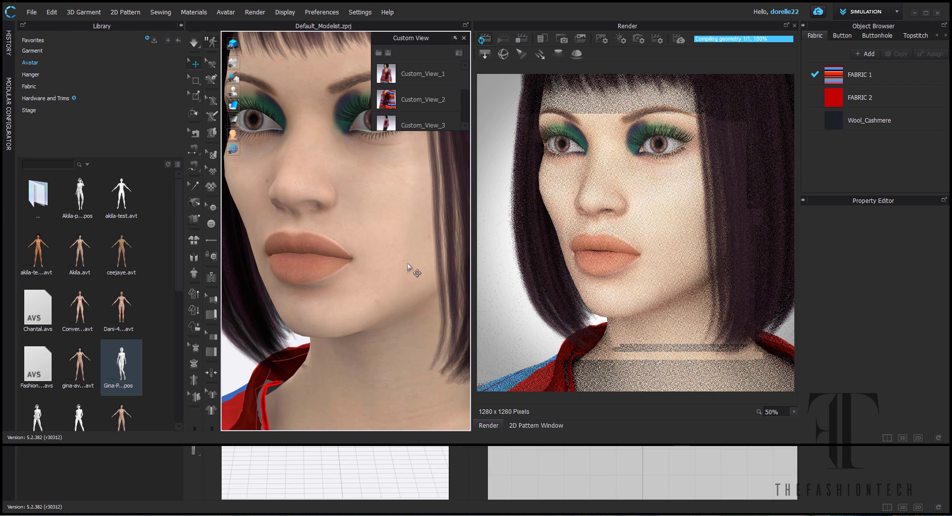
pyautogui.moveTo(414, 270); pyautogui.dragTo(410, 288, button='middle')
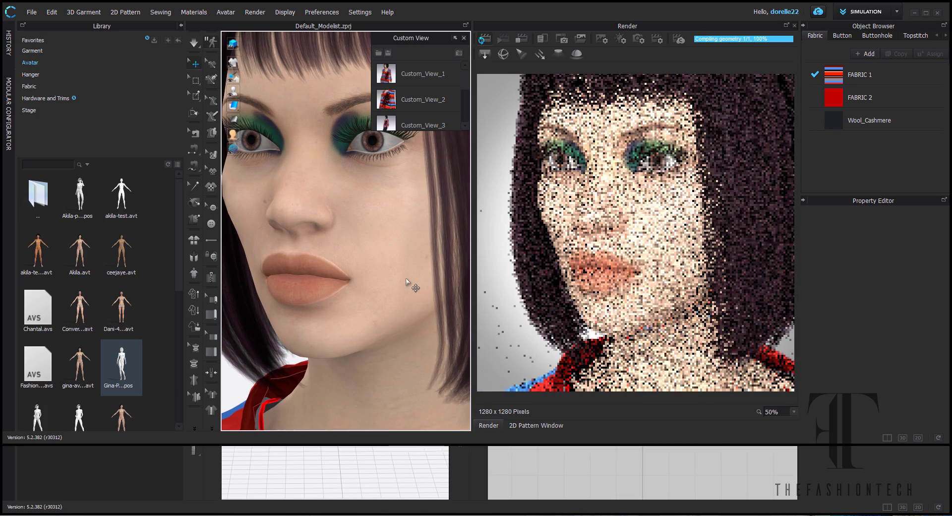
pyautogui.scroll(1, 408, 281)
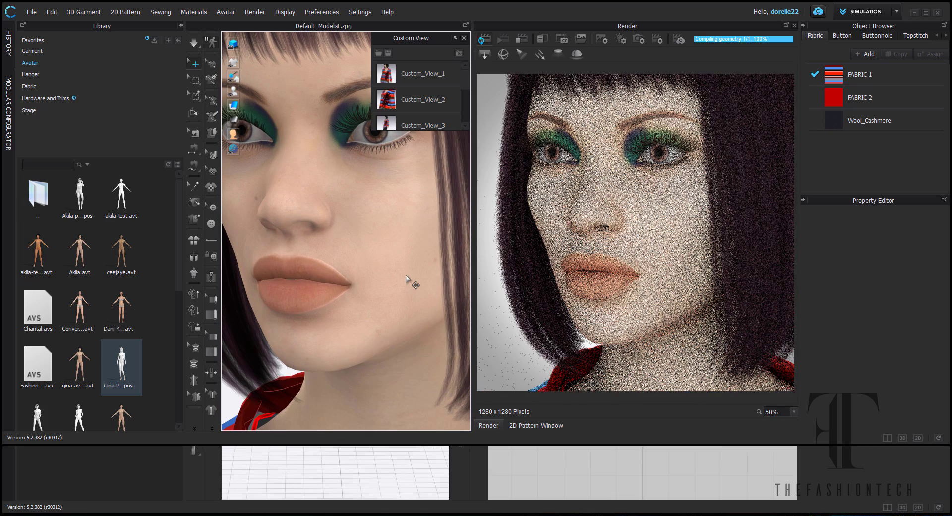
pyautogui.moveTo(407, 280); pyautogui.dragTo(411, 285, button='middle')
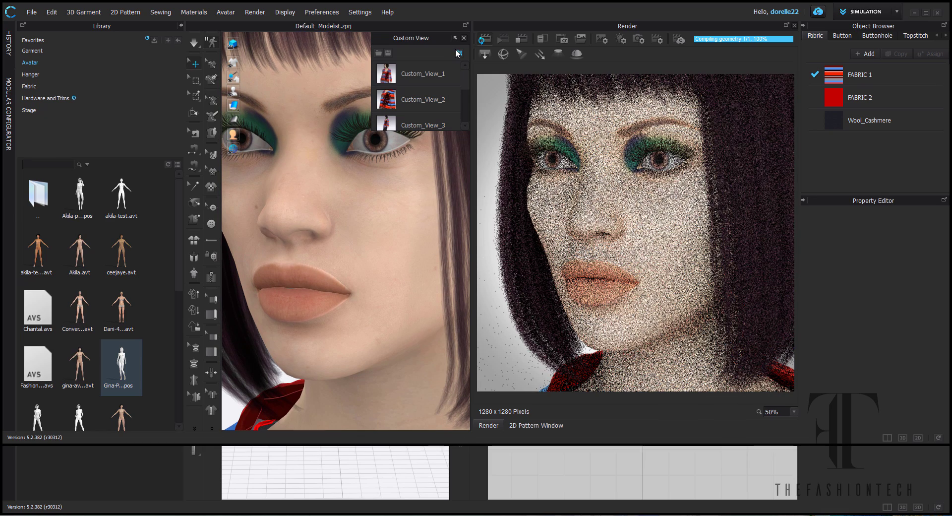
pyautogui.scroll(-3, 451, 82)
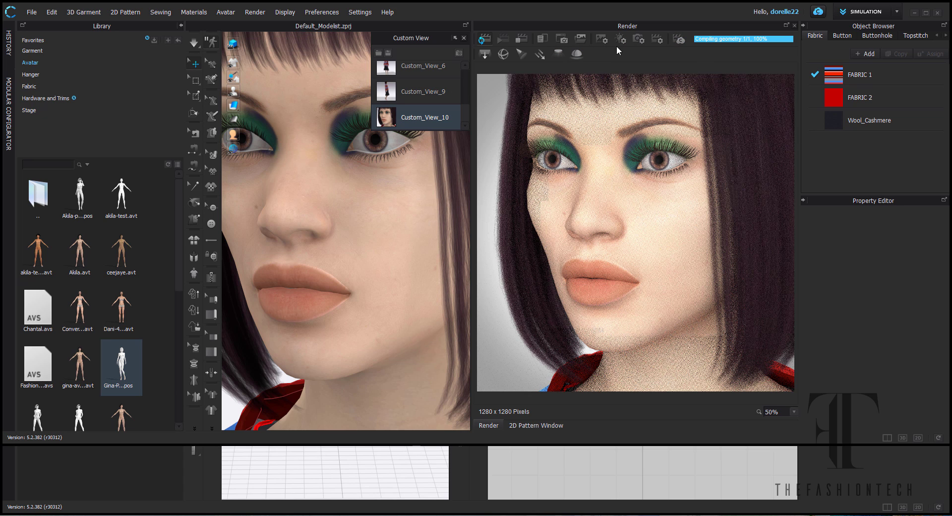
# - Set the render output to Image with Custom Views as the viewpoint
pyautogui.click(601, 39)
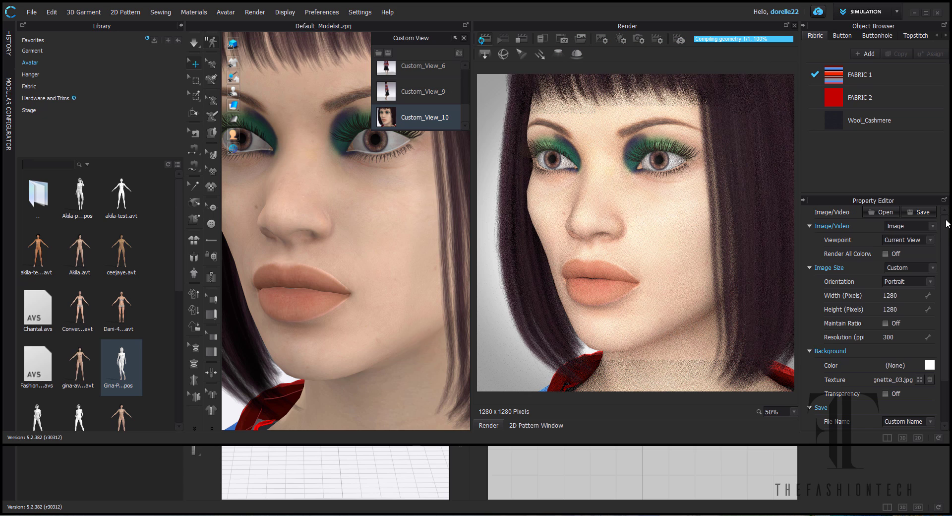
pyautogui.click(931, 226)
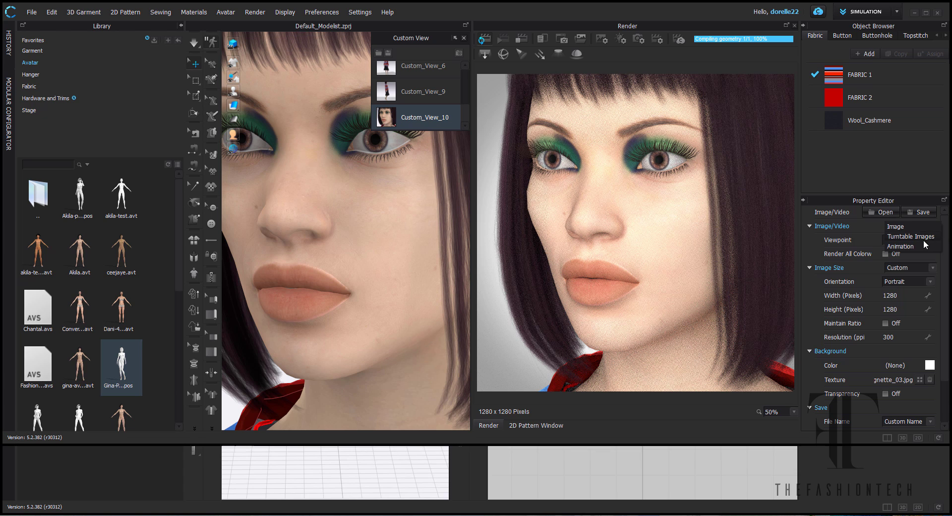
pyautogui.click(909, 227)
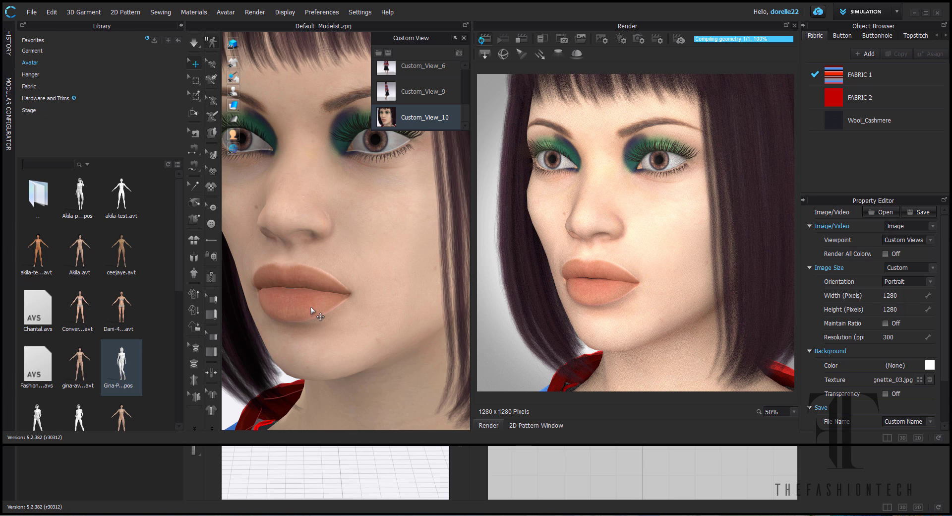
# - Set the reflection intensity of the avatar's lips to 27 and deselect them
pyautogui.scroll(-3, 311, 313)
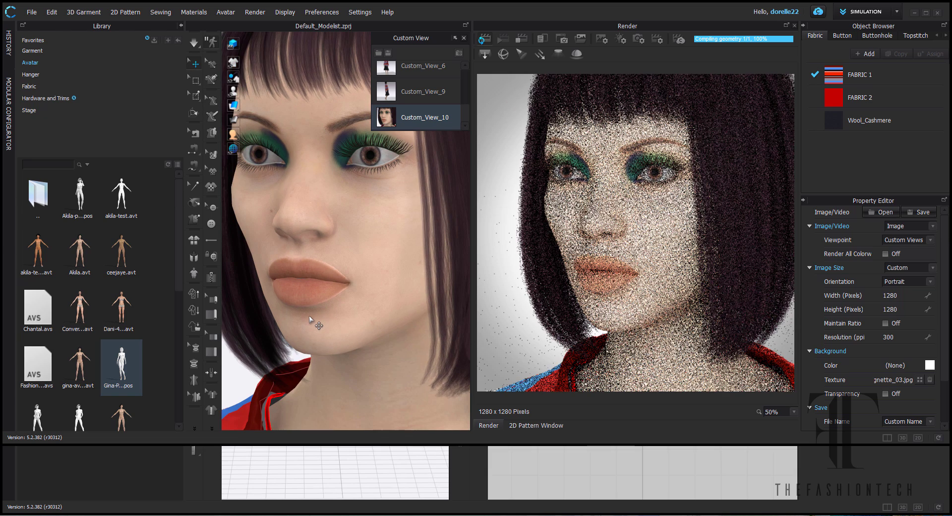
pyautogui.scroll(1, 309, 316)
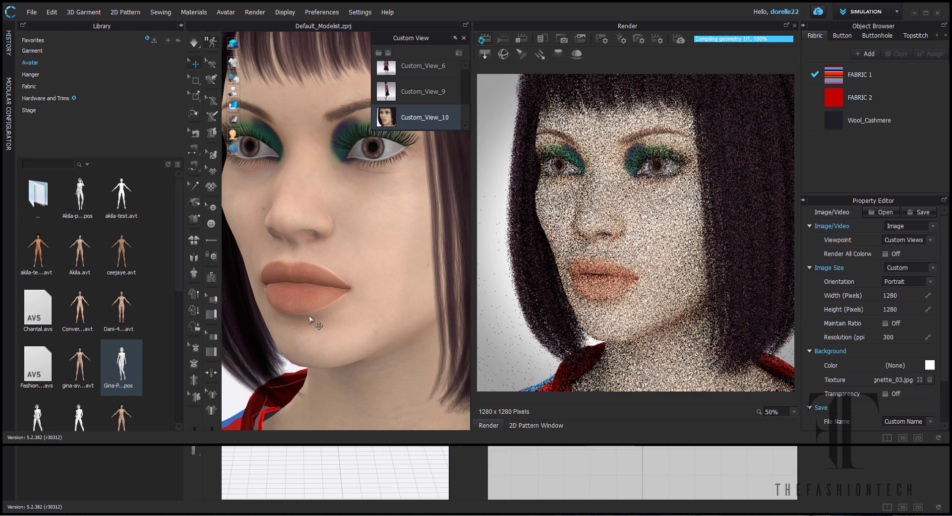
pyautogui.click(316, 298)
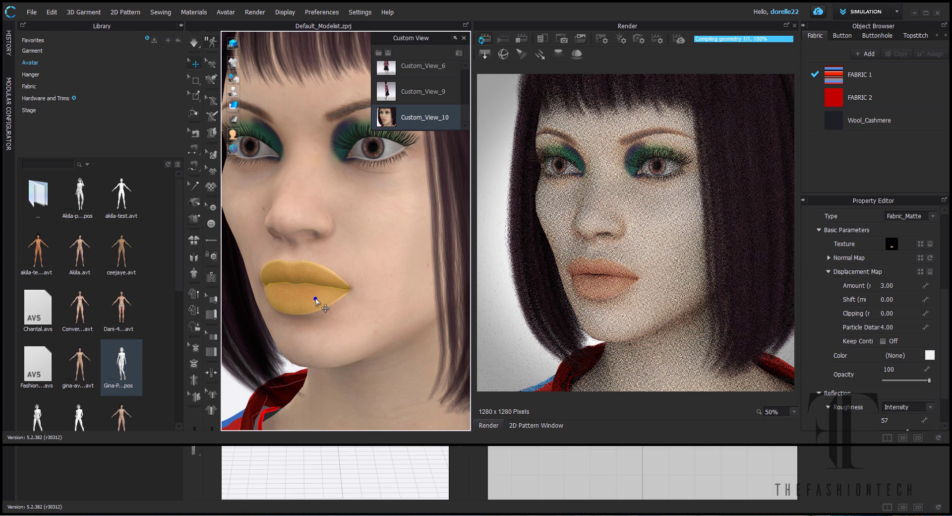
pyautogui.scroll(-3, 905, 384)
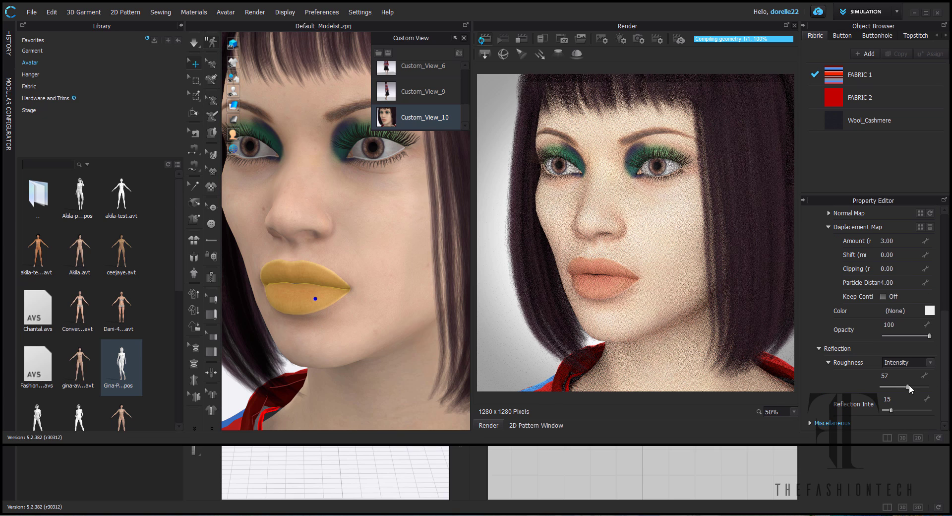
pyautogui.moveTo(891, 410); pyautogui.dragTo(898, 410)
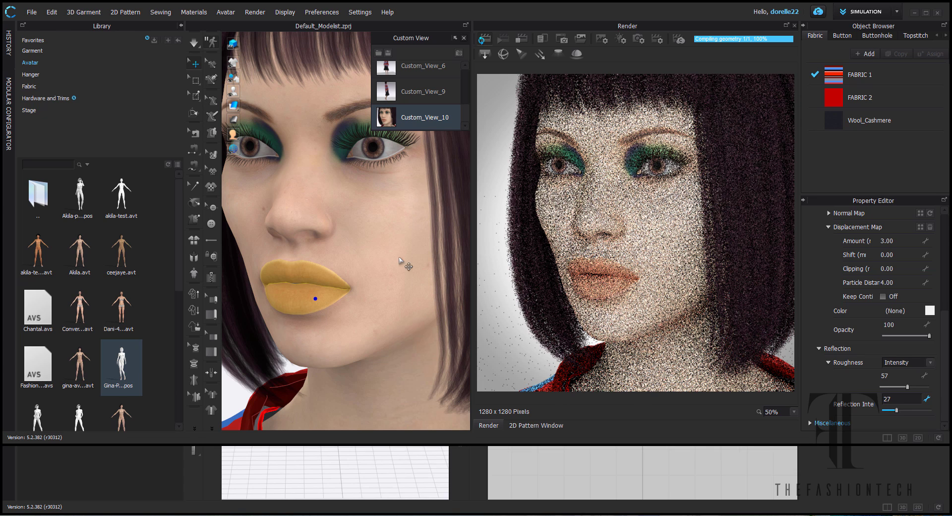
pyautogui.click(237, 395)
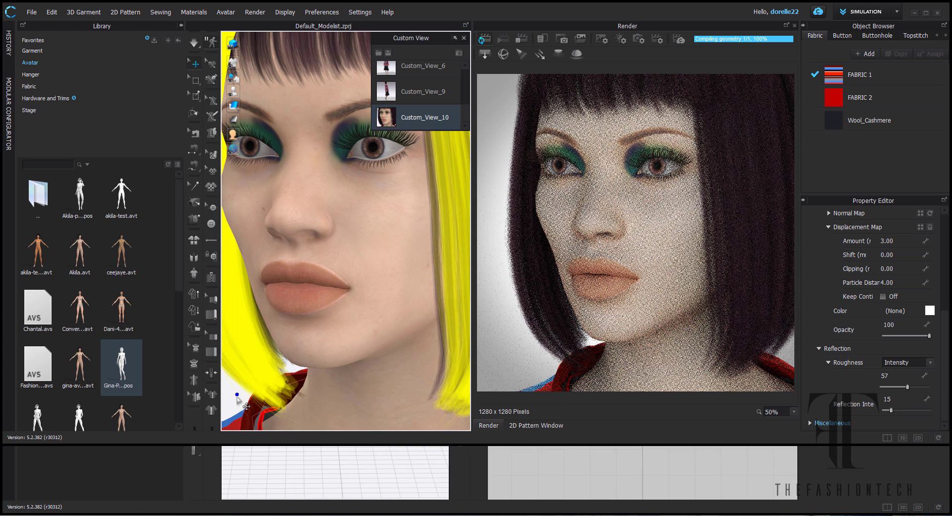
pyautogui.click(237, 419)
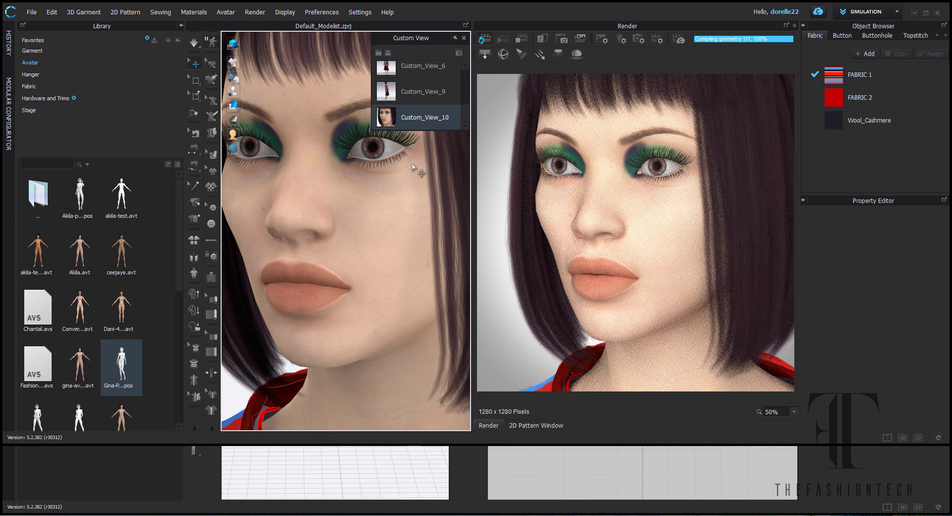
# - Set the opacity of the avatar's outer eye surface to 15 and deselect it
pyautogui.click(398, 156)
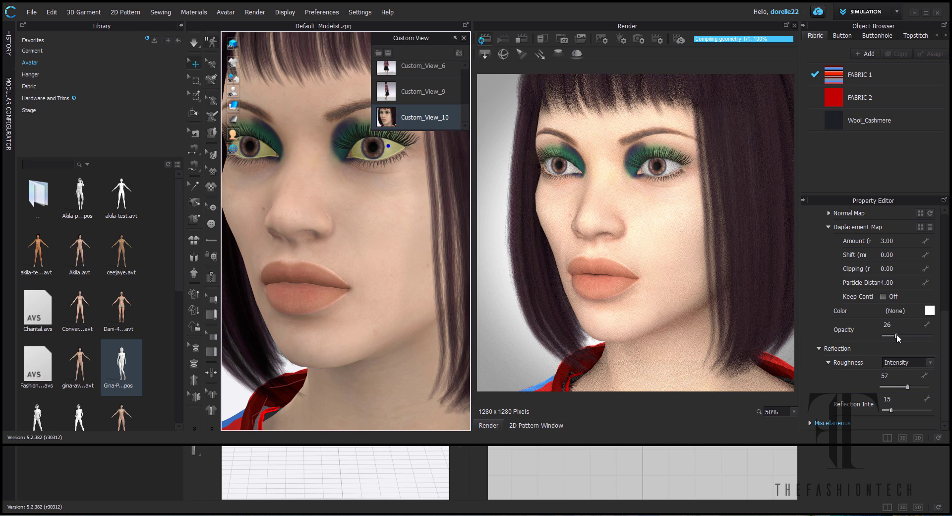
pyautogui.moveTo(897, 335); pyautogui.dragTo(892, 335)
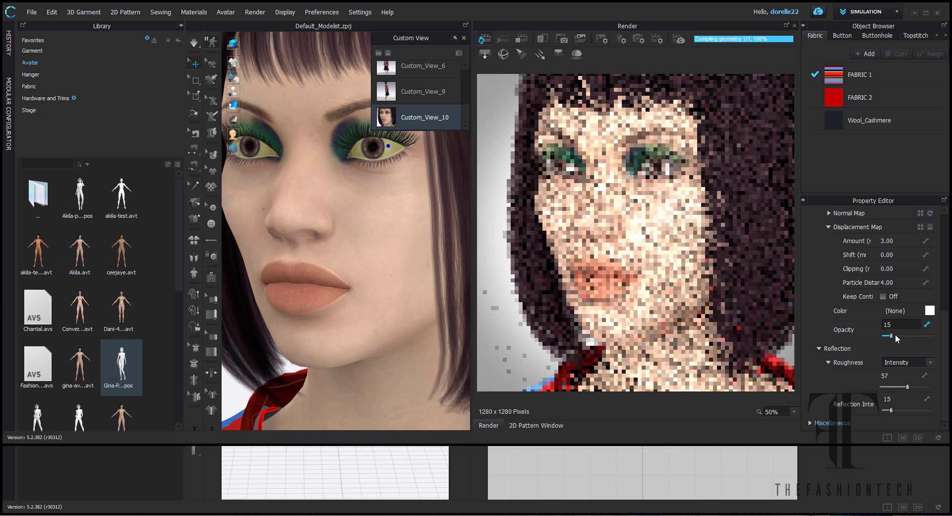
pyautogui.click(236, 422)
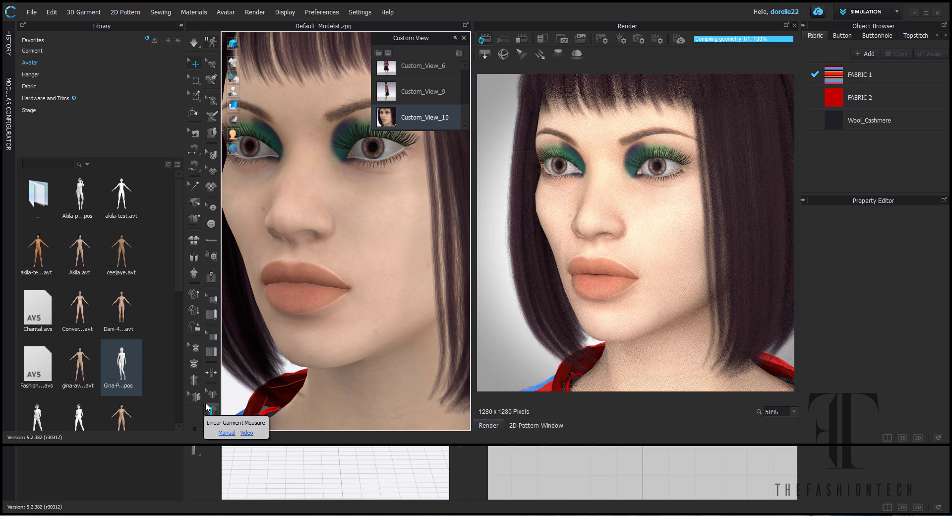
# - Start the final render of the custom views
pyautogui.click(521, 38)
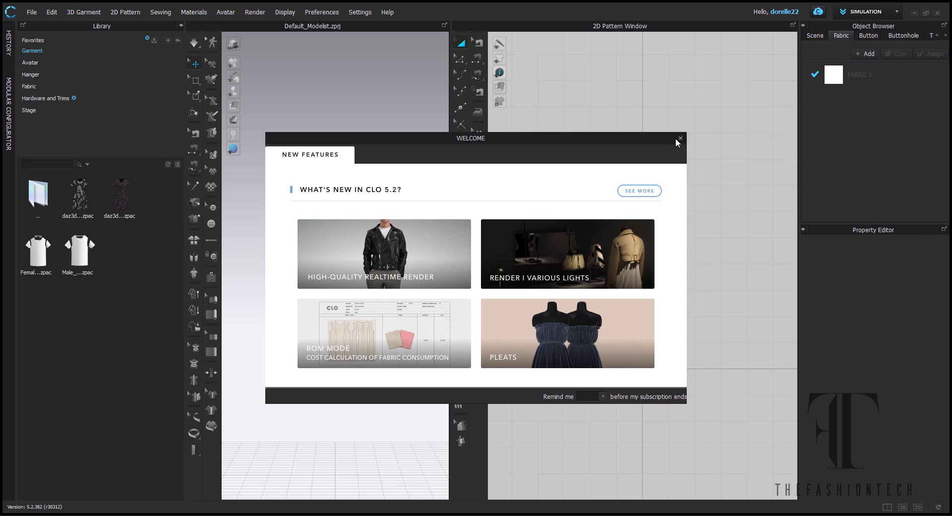
# - Dismiss the welcome window and open the GINA project from the 3d models folder
pyautogui.click(679, 138)
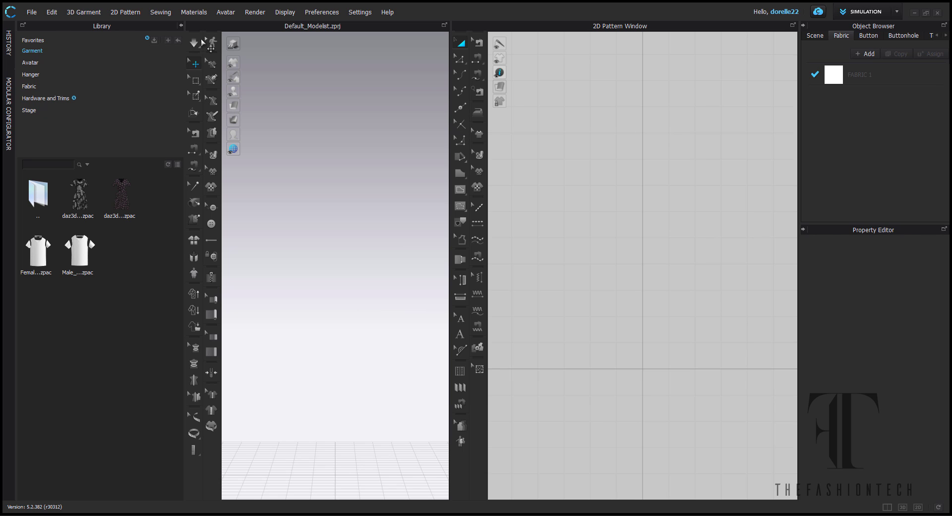
pyautogui.click(31, 12)
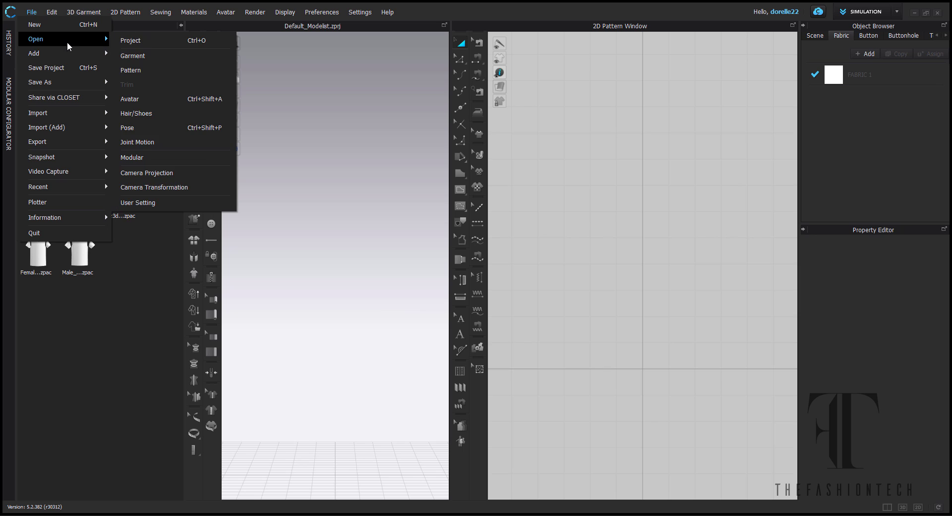
pyautogui.click(150, 40)
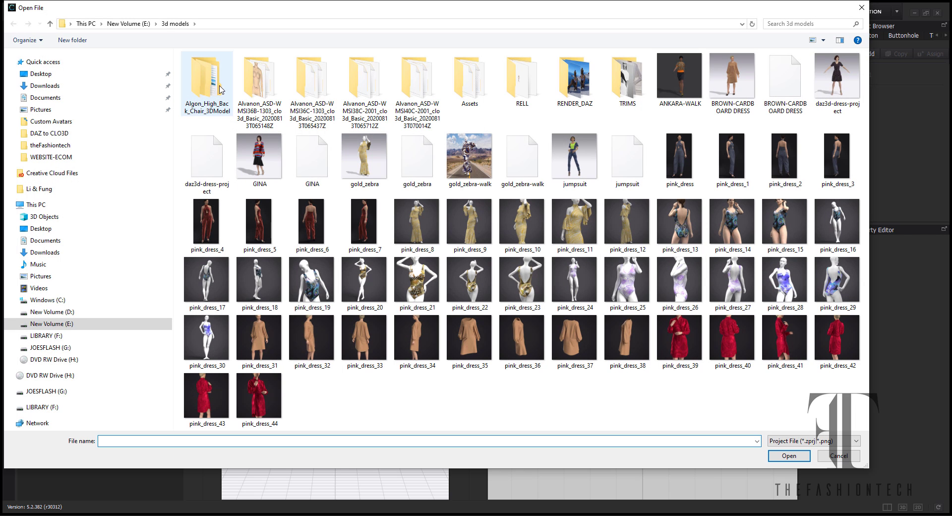
pyautogui.doubleClick(263, 152)
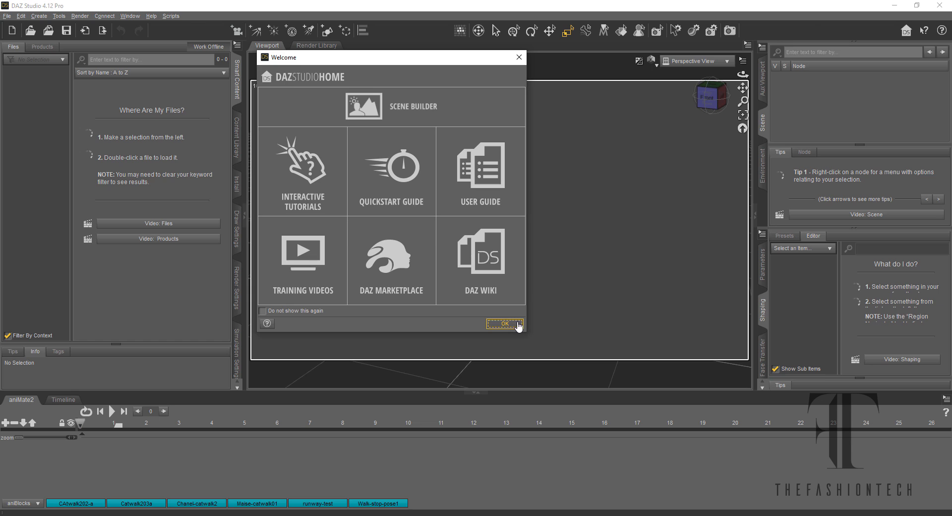
# - Switch to DAZ Studio, dismiss its welcome window and open a recent scene
pyautogui.click(515, 325)
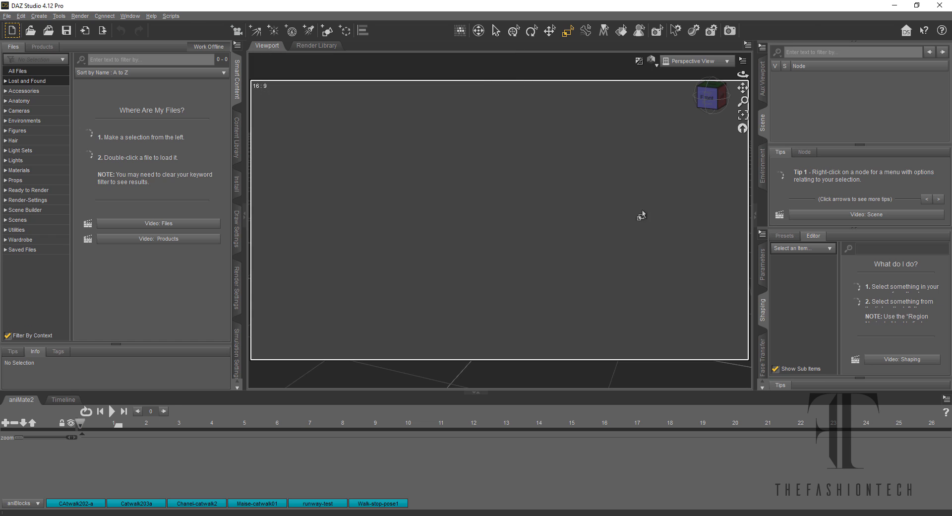
pyautogui.click(8, 16)
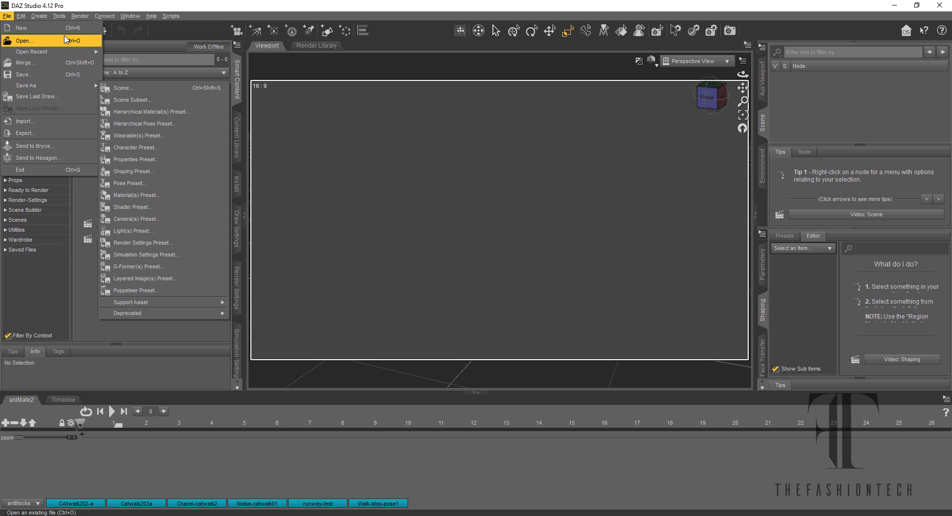
pyautogui.moveTo(67, 52)
pyautogui.click(111, 52)
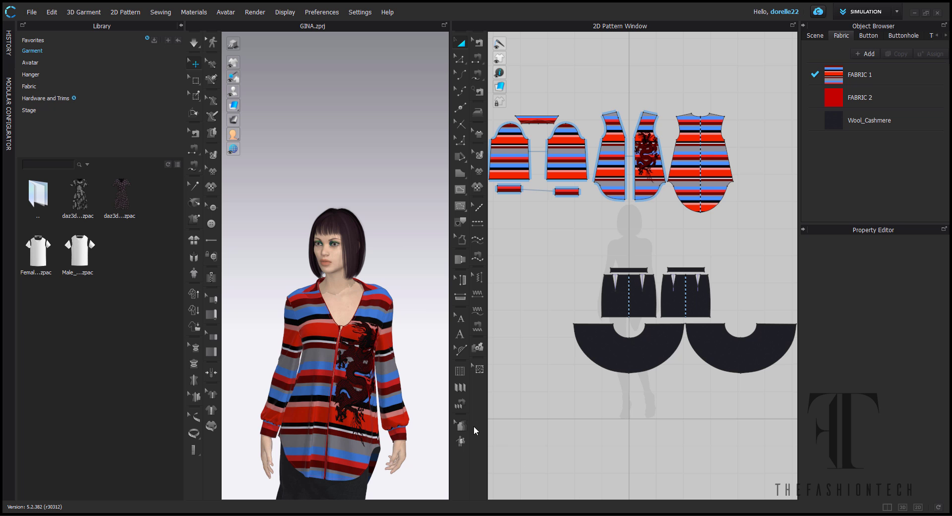
# - Select all the skirt's pattern pieces and start exporting only the selection as an OBJ file
pyautogui.scroll(-2, 569, 387)
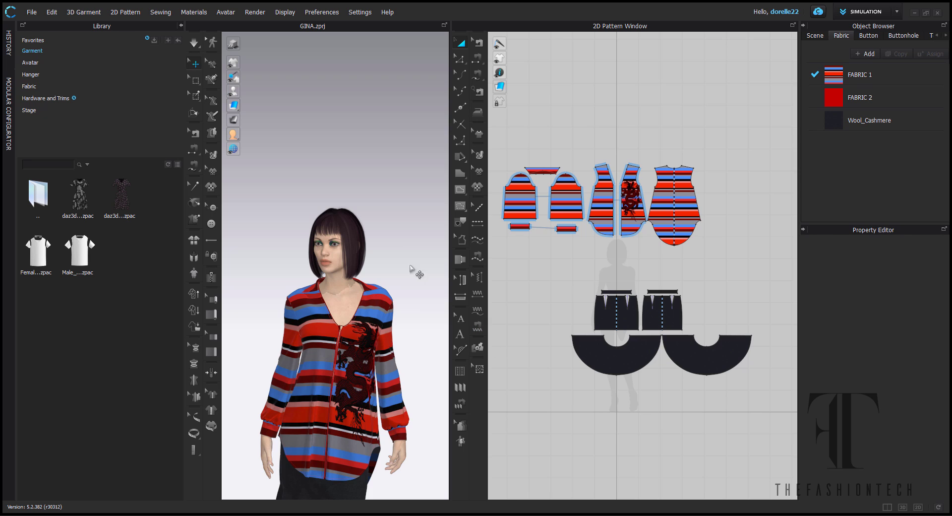
pyautogui.scroll(-3, 410, 268)
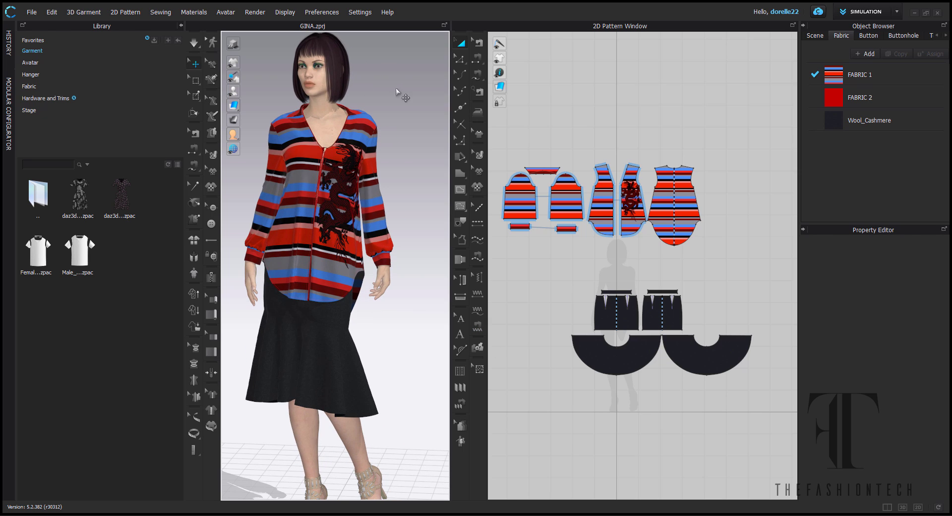
pyautogui.moveTo(546, 277); pyautogui.dragTo(808, 400)
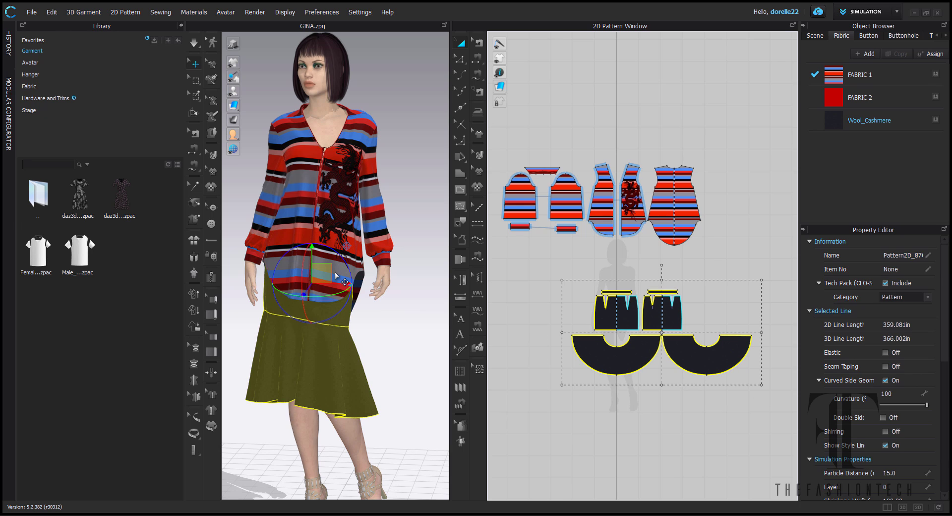
pyautogui.click(32, 12)
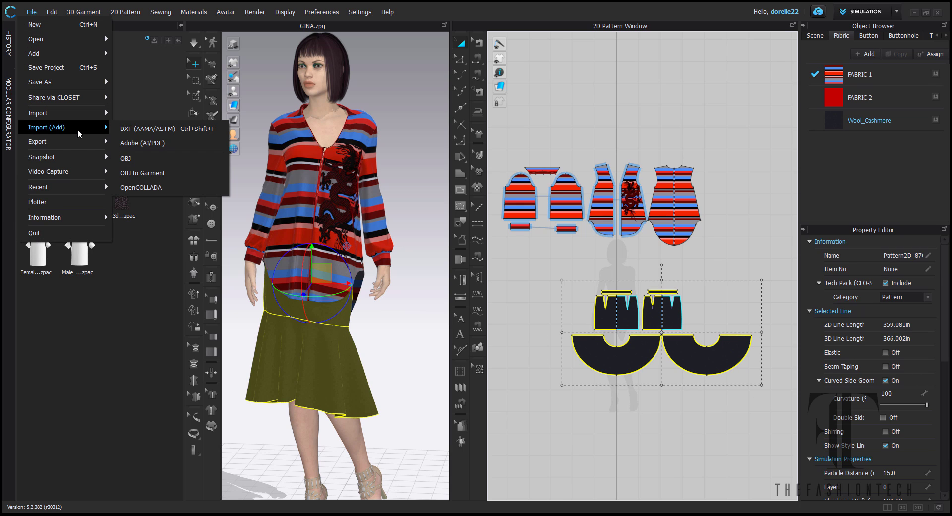
pyautogui.moveTo(76, 144)
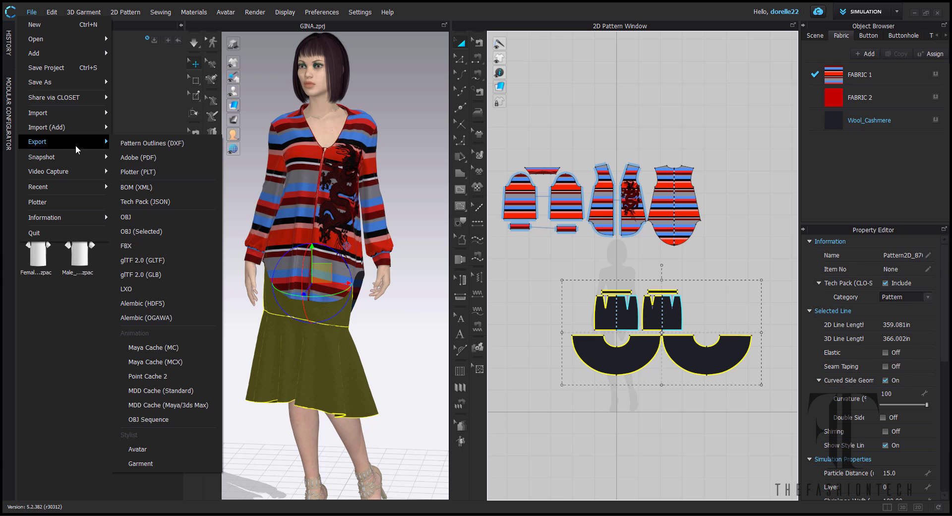
pyautogui.click(147, 233)
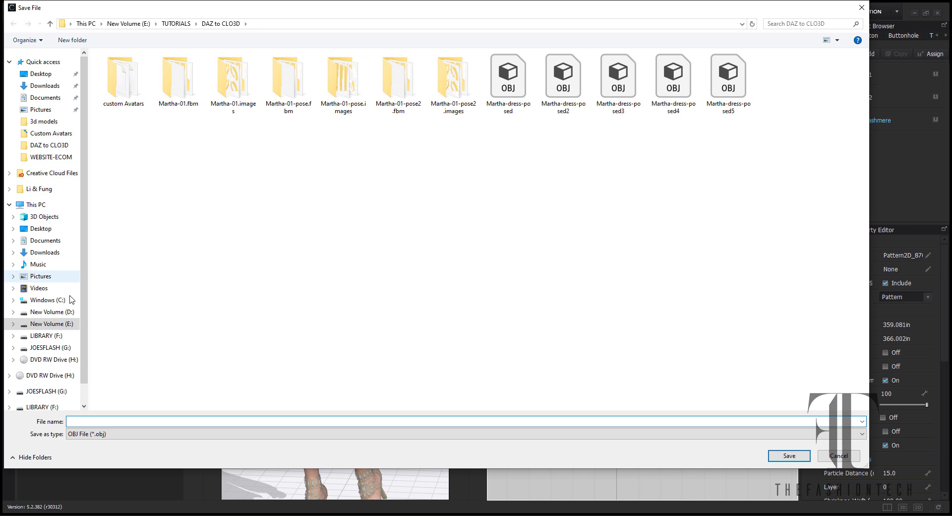
# - Save the OBJ export as gina-skirt in the DAZ3D-CLO3D folder on New Volume (E:)
pyautogui.click(71, 312)
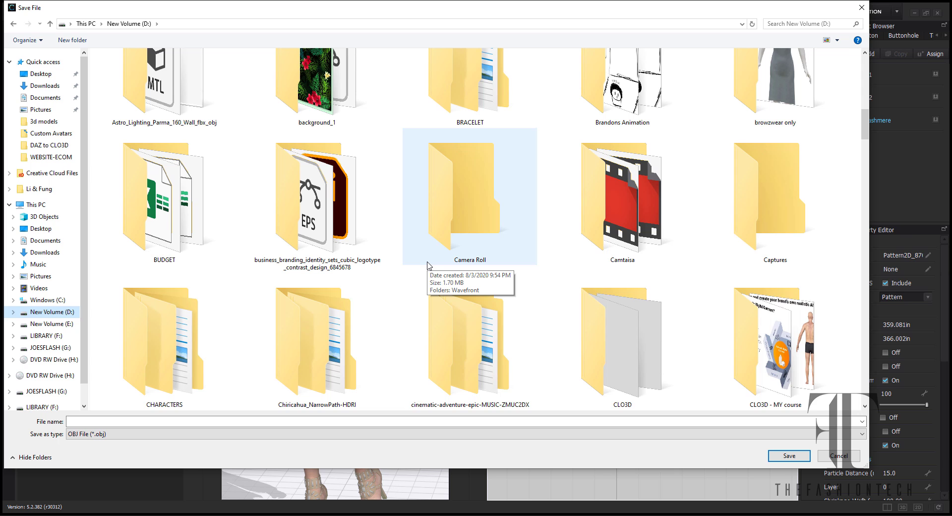
pyautogui.scroll(-5, 430, 266)
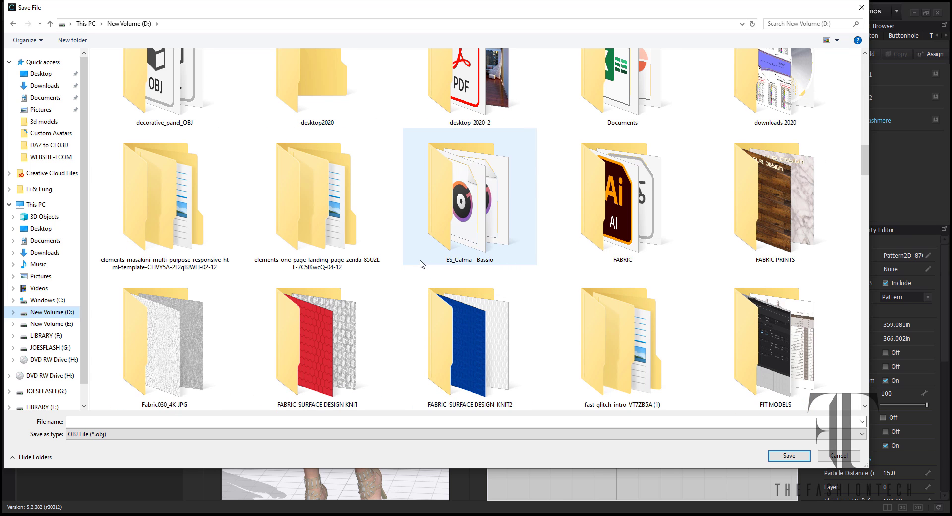
pyautogui.scroll(1, 408, 260)
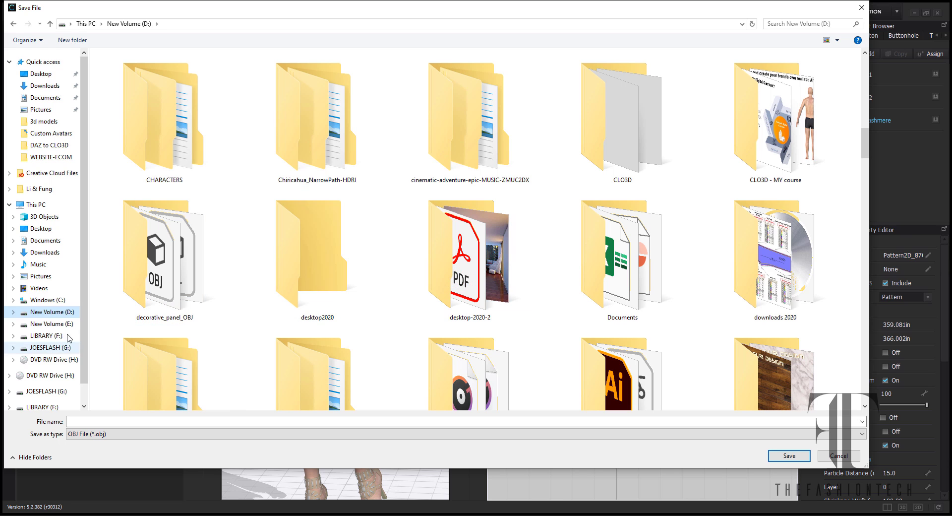
pyautogui.click(68, 323)
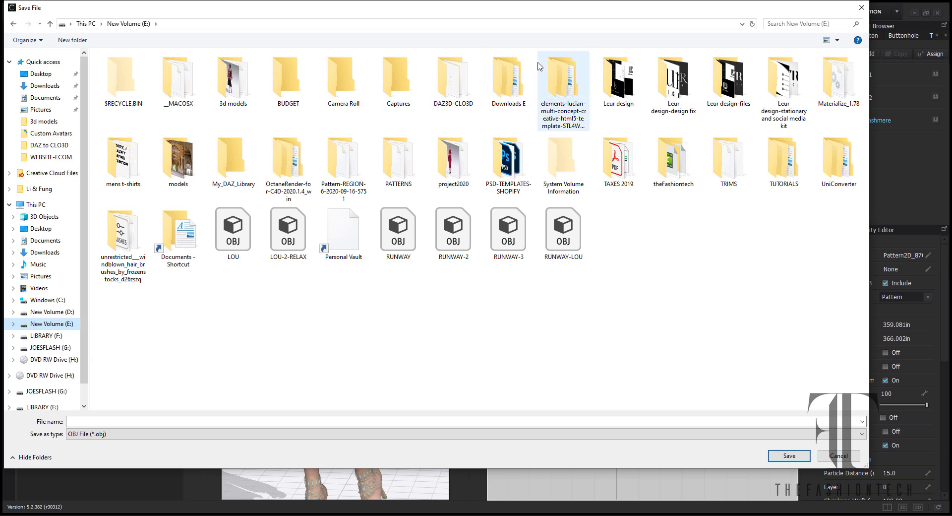
pyautogui.doubleClick(453, 84)
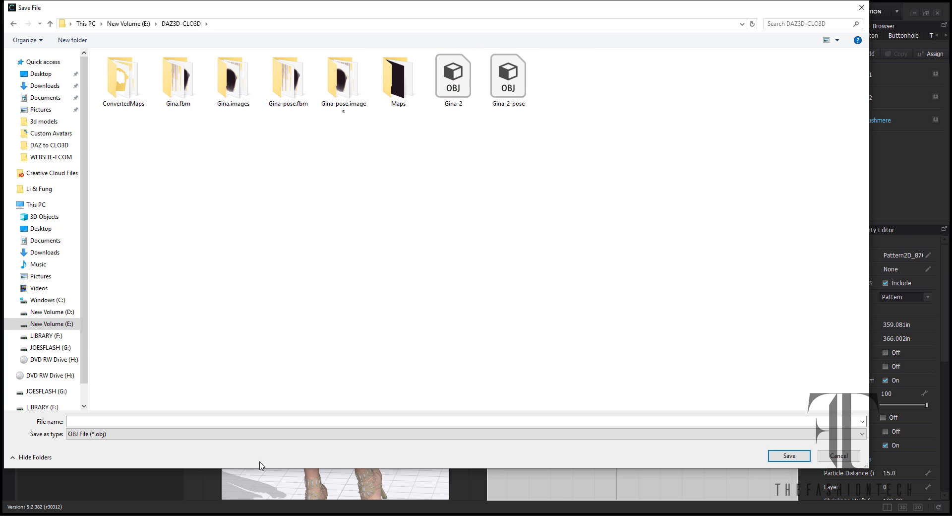
pyautogui.click(256, 425)
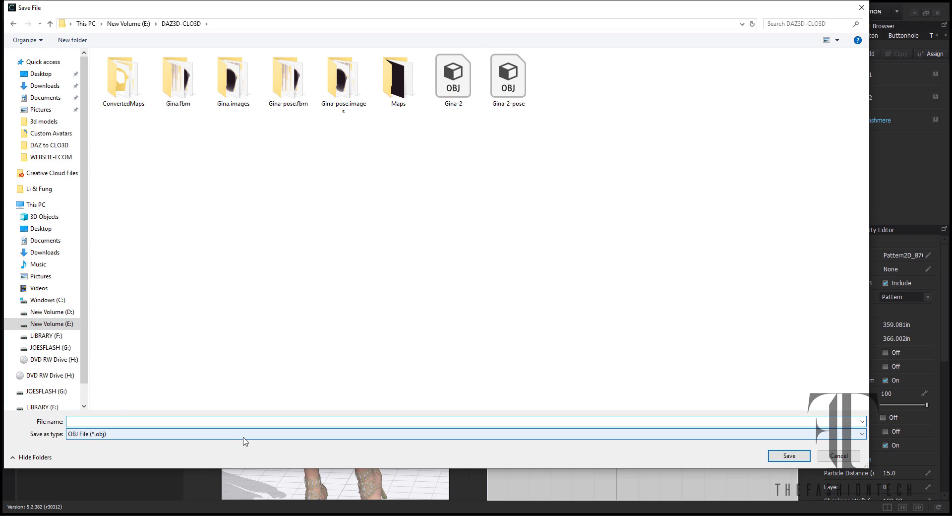
pyautogui.write('gina-skirt')
pyautogui.press('Return')
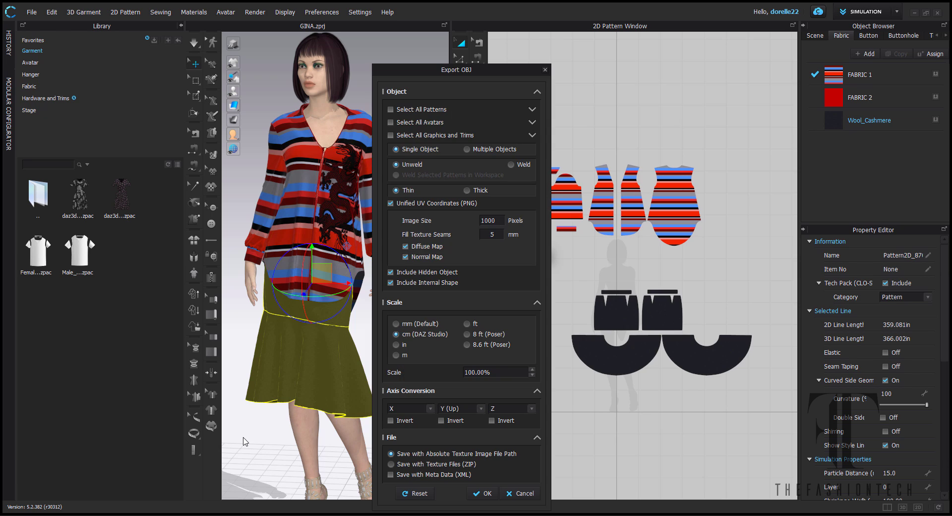
# - Set the skirt's OBJ export to Thick and run it at the cm (DAZ Studio) scale
pyautogui.moveTo(424, 75); pyautogui.dragTo(277, 26)
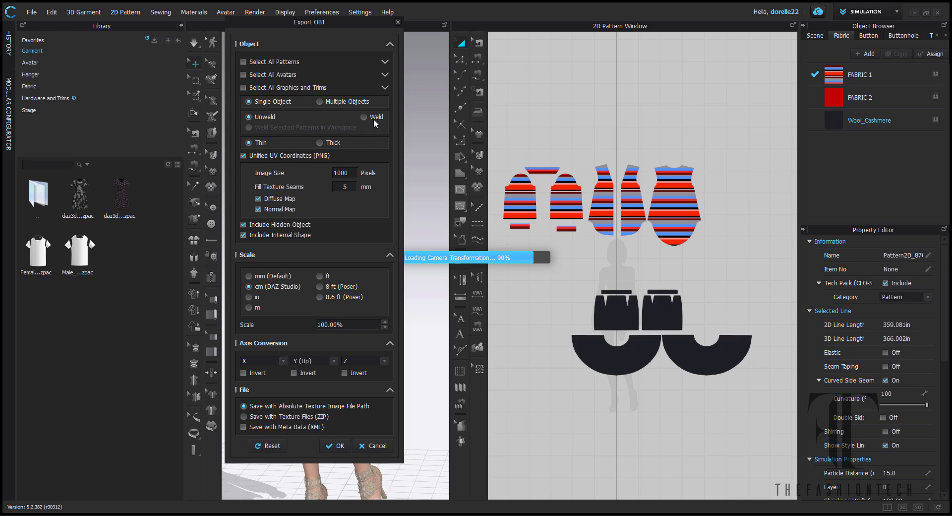
pyautogui.click(330, 144)
pyautogui.click(344, 449)
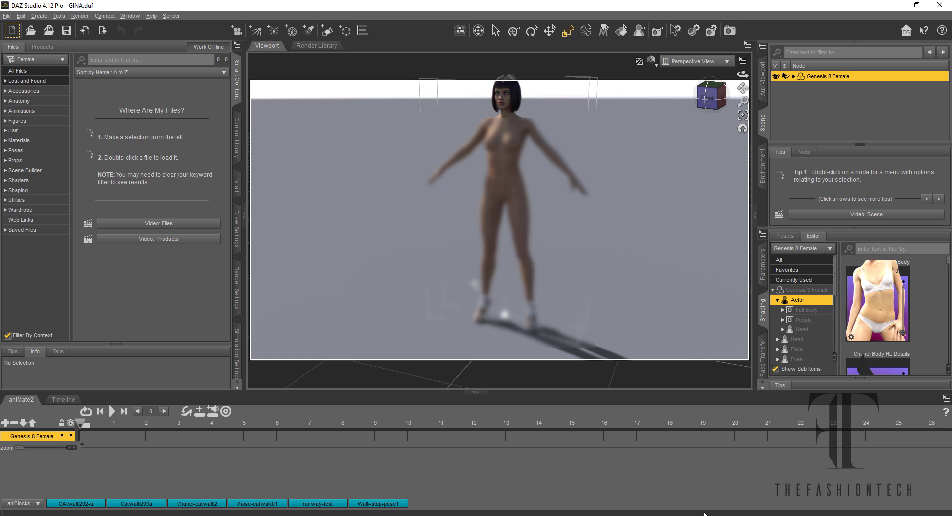
# - In DAZ Studio, browse the Female poses and sort them by Product ID : Highest First
pyautogui.click(16, 150)
pyautogui.scroll(-3, 221, 172)
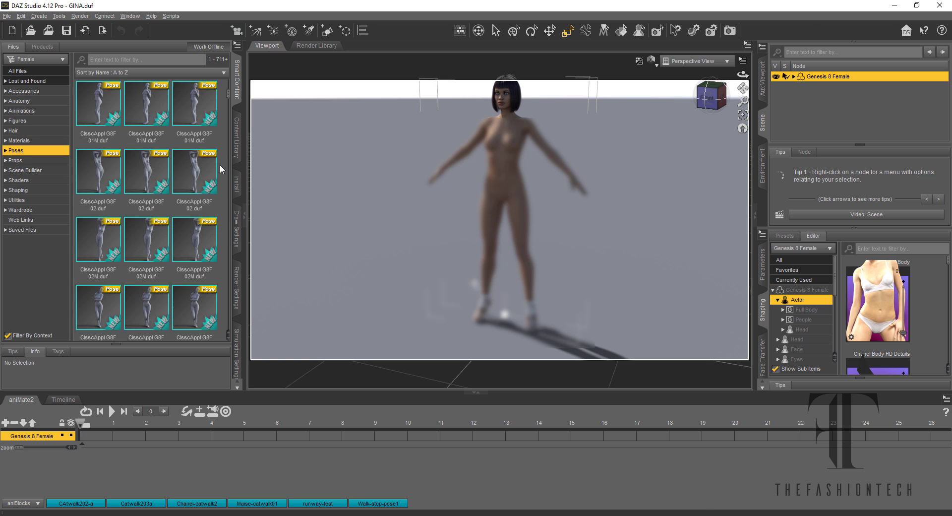
pyautogui.scroll(-15, 222, 171)
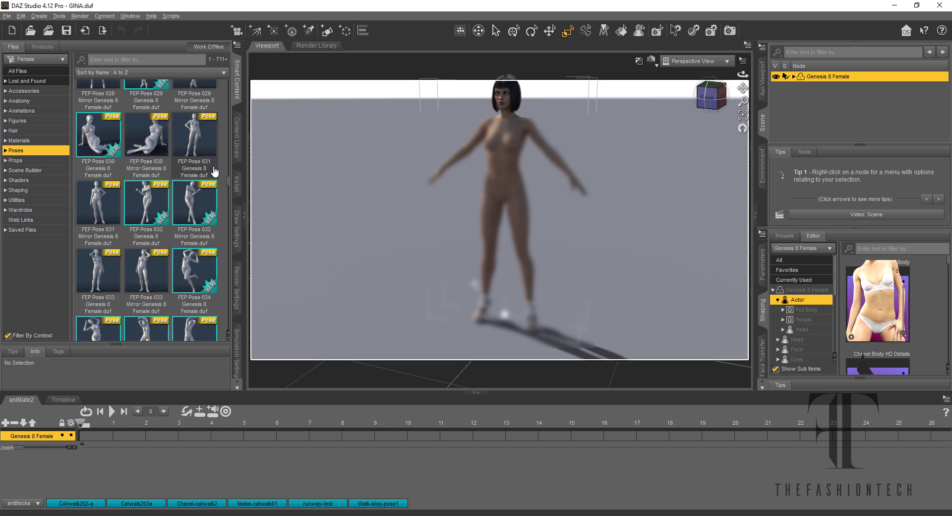
pyautogui.scroll(-12, 213, 171)
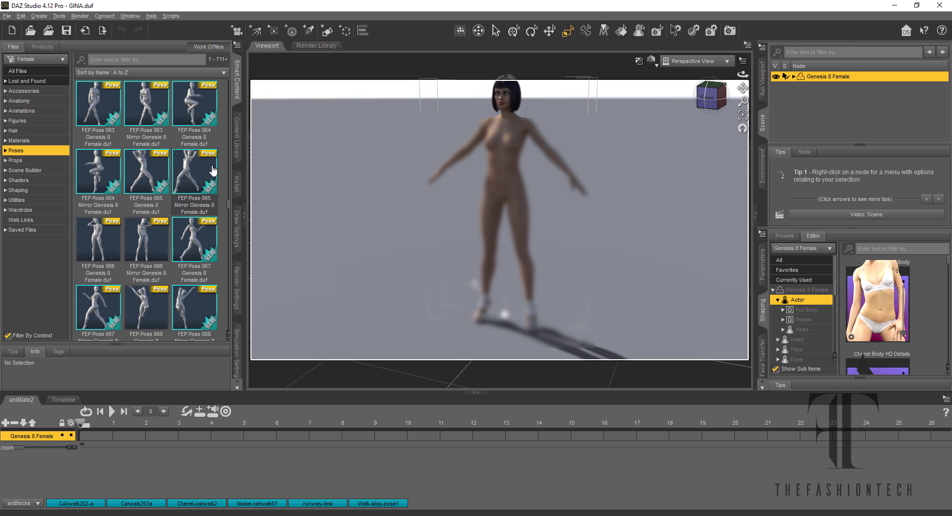
pyautogui.scroll(-10, 213, 170)
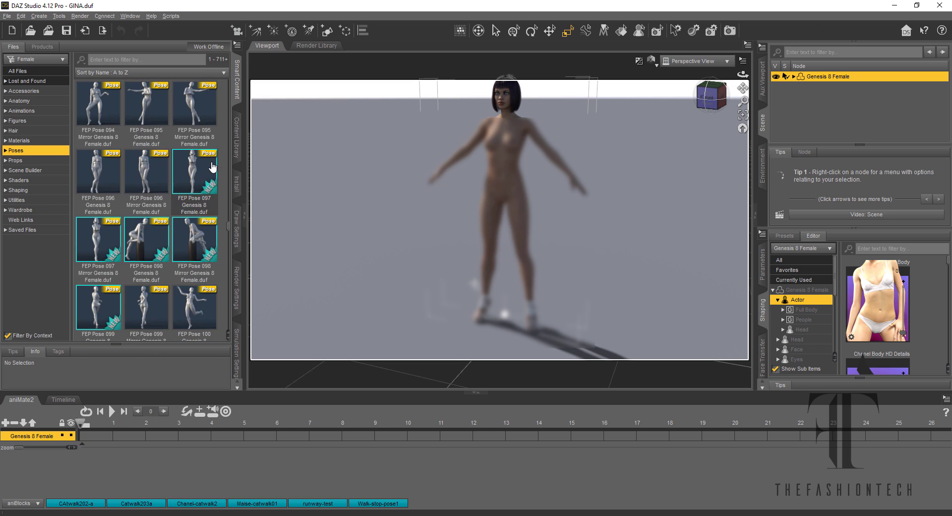
pyautogui.scroll(-7, 213, 169)
pyautogui.click(218, 73)
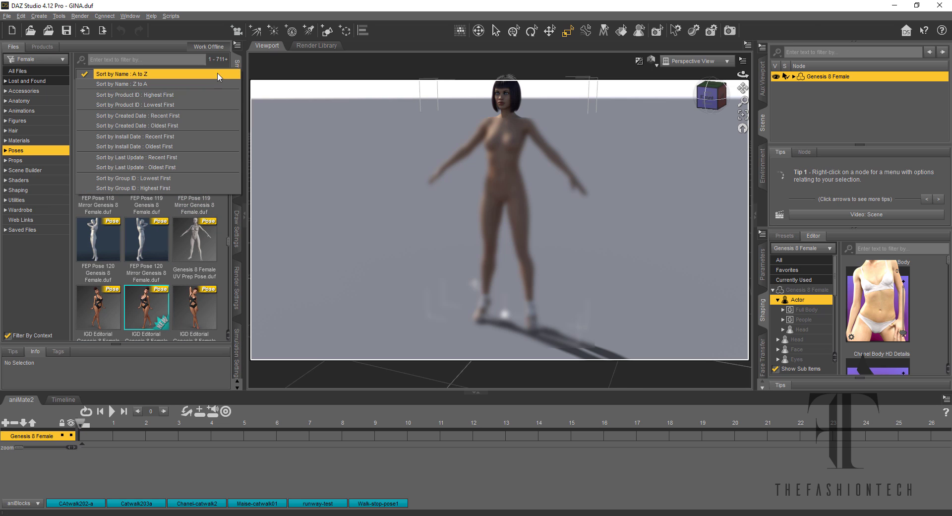
pyautogui.click(199, 116)
pyautogui.click(218, 73)
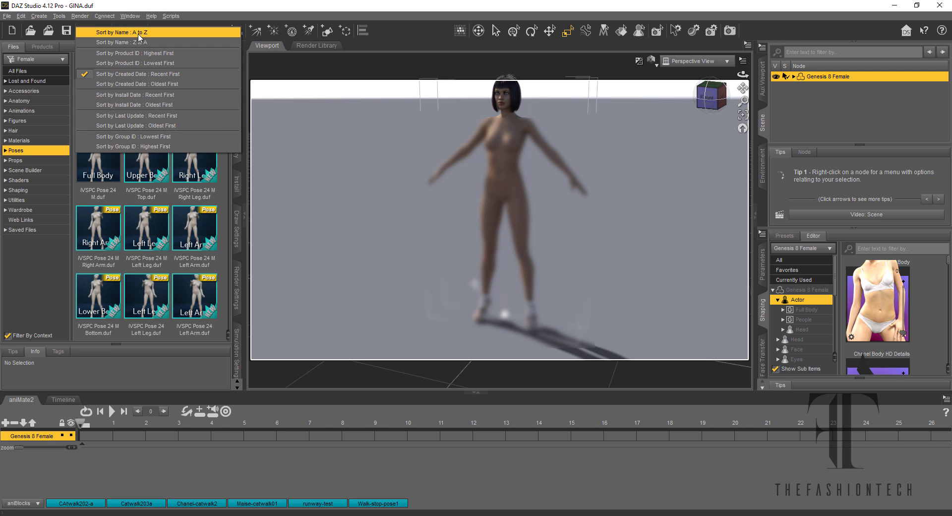
pyautogui.click(144, 53)
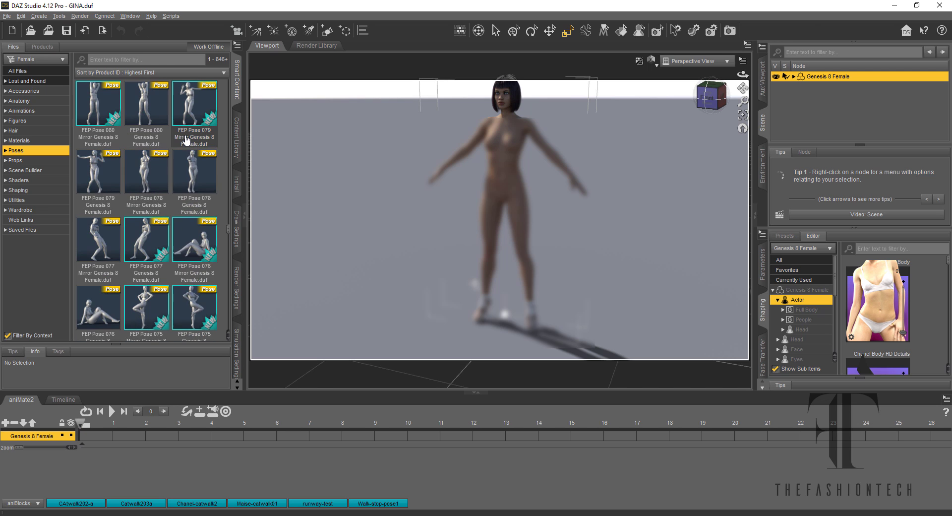
# - Apply FEP Pose 059 Mirror Genesis 8 Female to the figure and deselect the figure
pyautogui.scroll(2, 187, 140)
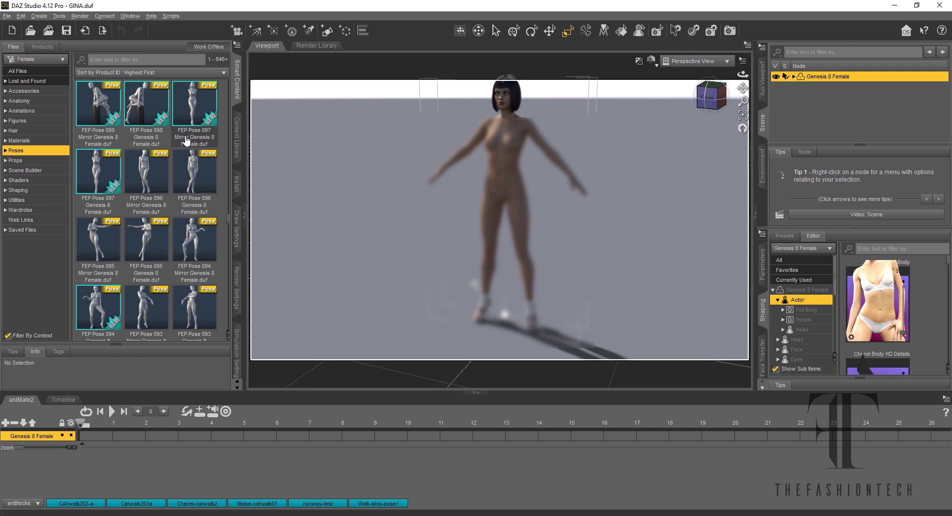
pyautogui.scroll(3, 187, 141)
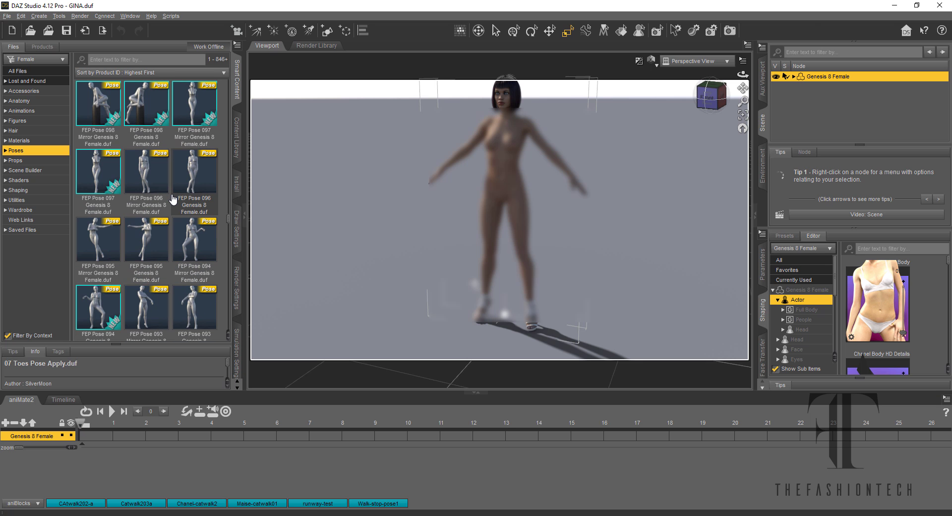
pyautogui.scroll(-6, 172, 198)
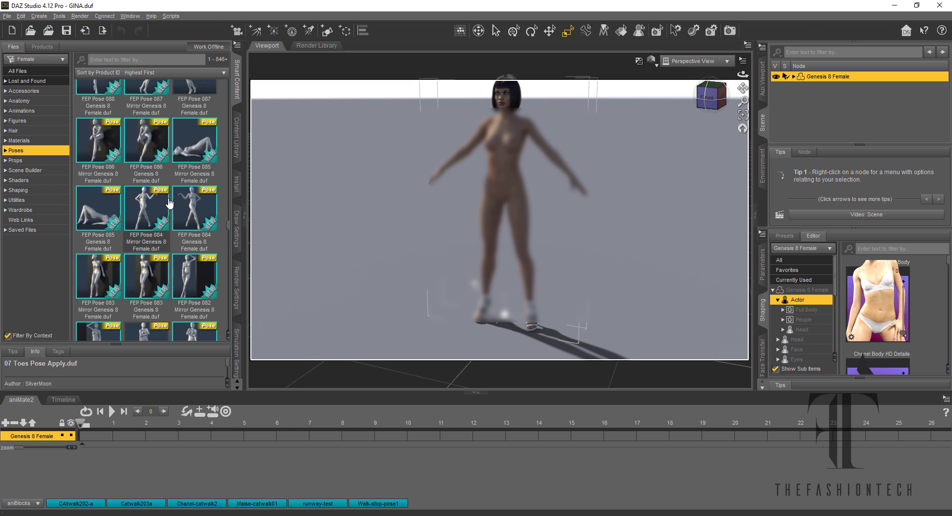
pyautogui.scroll(-4, 169, 204)
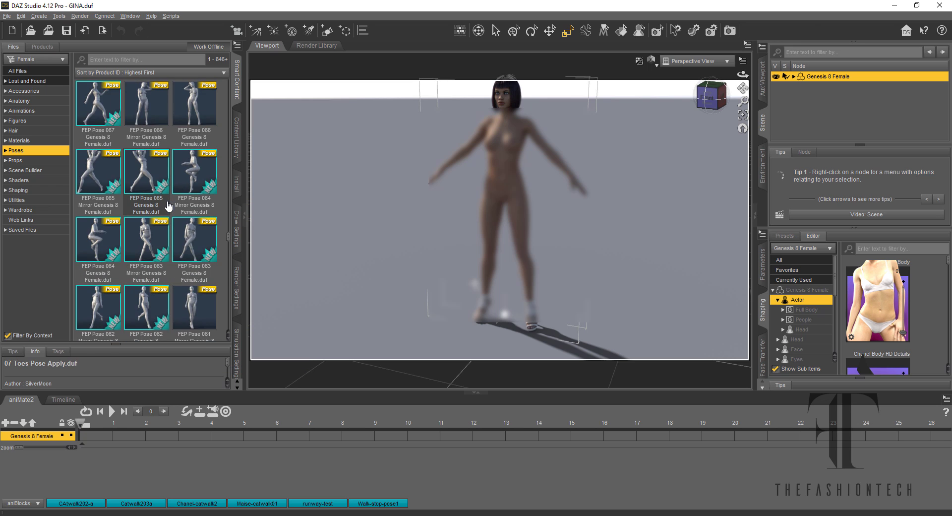
pyautogui.doubleClick(98, 240)
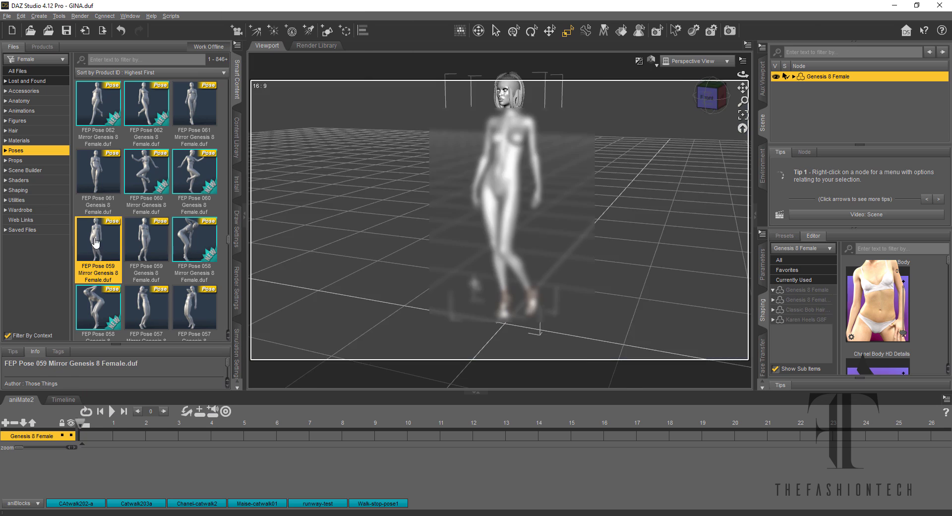
pyautogui.moveTo(710, 98); pyautogui.dragTo(720, 89)
pyautogui.click(645, 109)
pyautogui.click(7, 16)
pyautogui.click(38, 137)
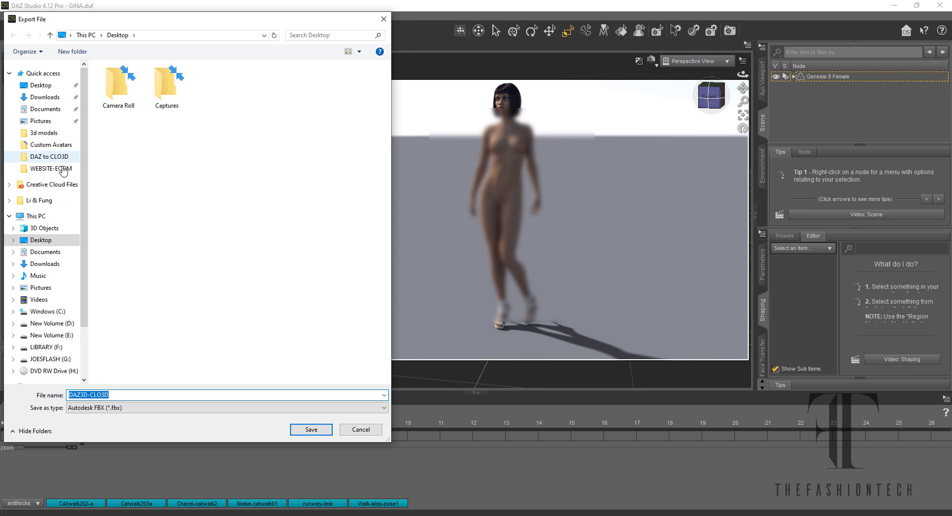
pyautogui.click(52, 323)
pyautogui.scroll(-5, 219, 269)
pyautogui.click(51, 335)
pyautogui.doubleClick(181, 149)
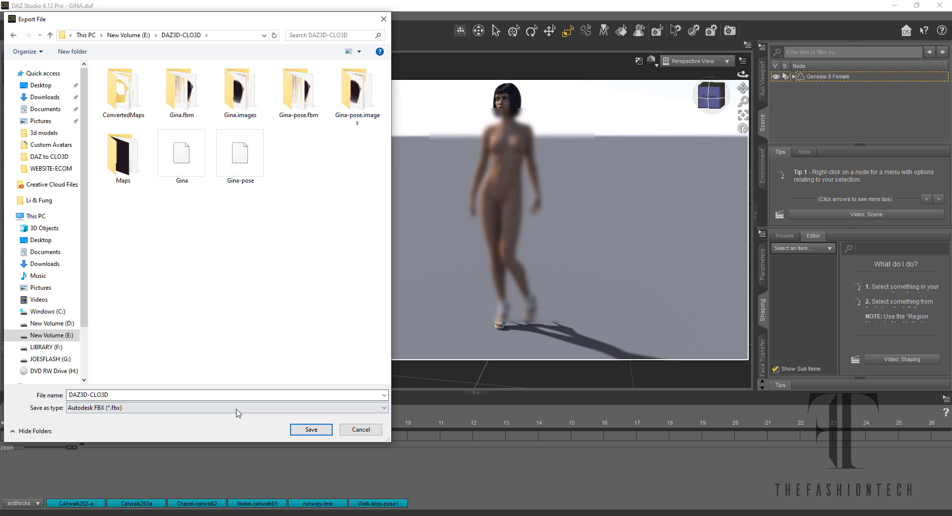
pyautogui.click(238, 407)
pyautogui.click(159, 462)
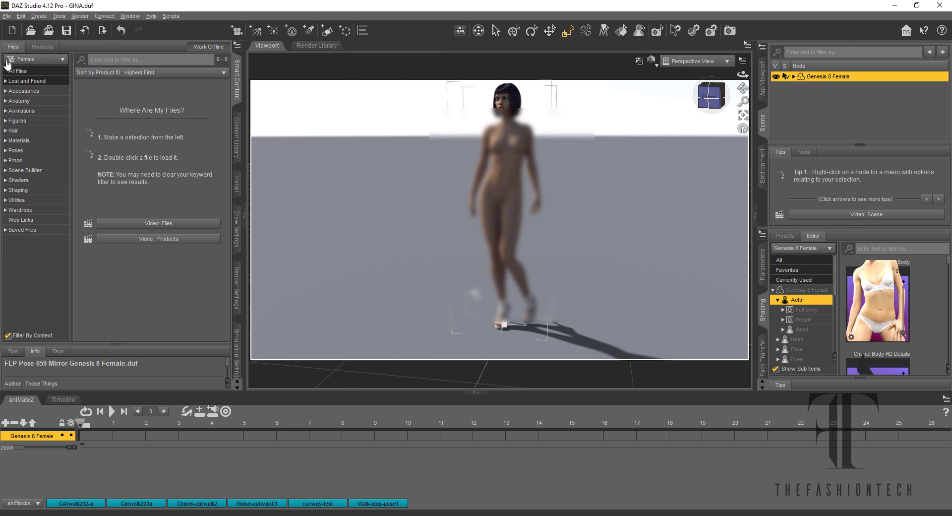
# - Import the gina-skirt OBJ from the DAZ3D-CLO3D folder into the scene and check its fit on the posed figure
pyautogui.click(7, 16)
pyautogui.click(22, 125)
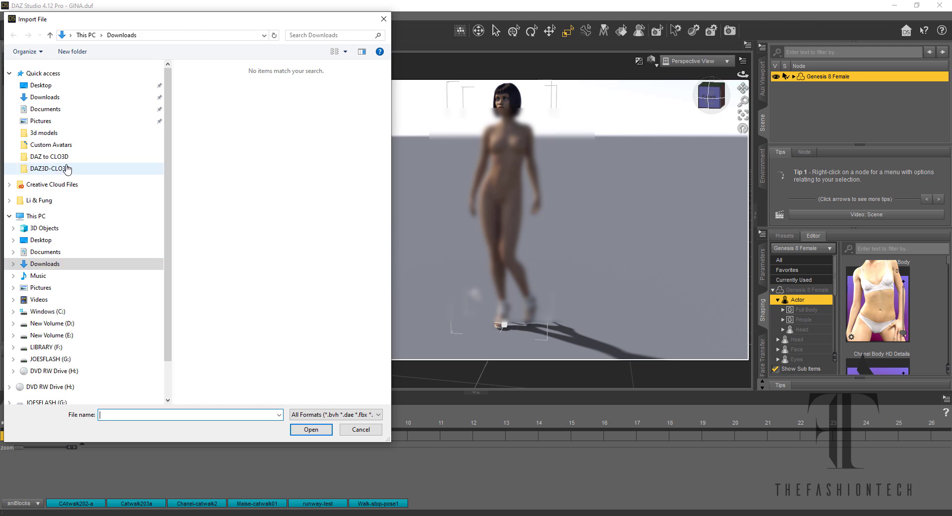
pyautogui.click(128, 170)
pyautogui.doubleClick(308, 211)
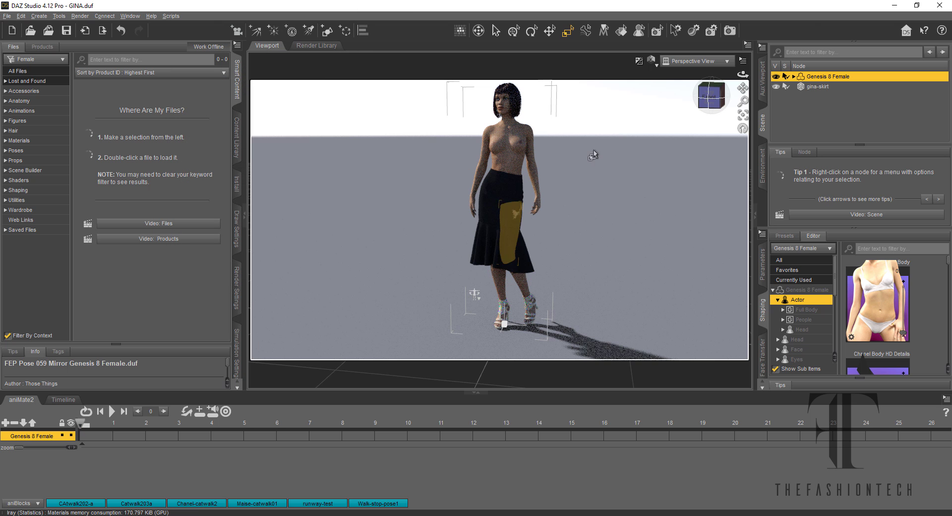
pyautogui.moveTo(712, 96)
pyautogui.mouseDown()
pyautogui.moveTo(652, 94)
pyautogui.moveTo(706, 95)
pyautogui.mouseUp()
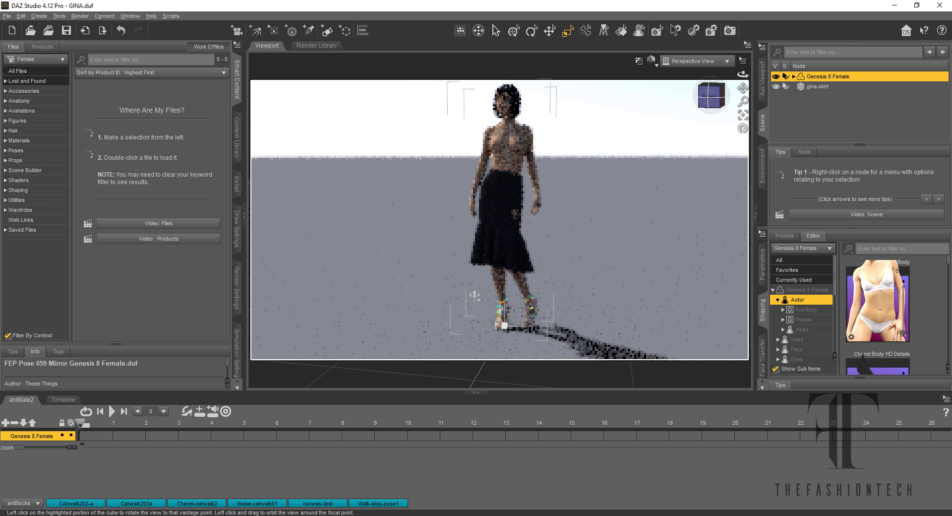
pyautogui.scroll(5, 531, 224)
pyautogui.scroll(6, 531, 225)
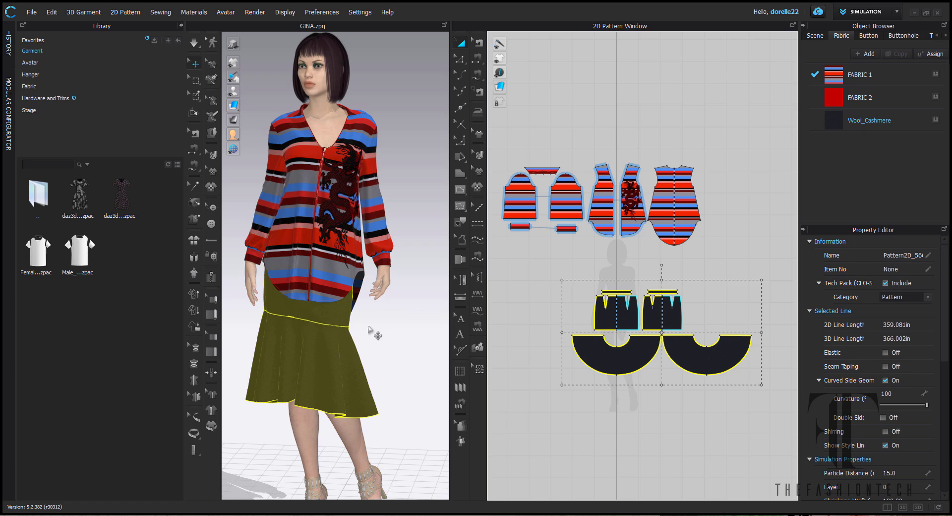
# - Switch back to CLO and deselect the skirt's pattern pieces
pyautogui.click(394, 329)
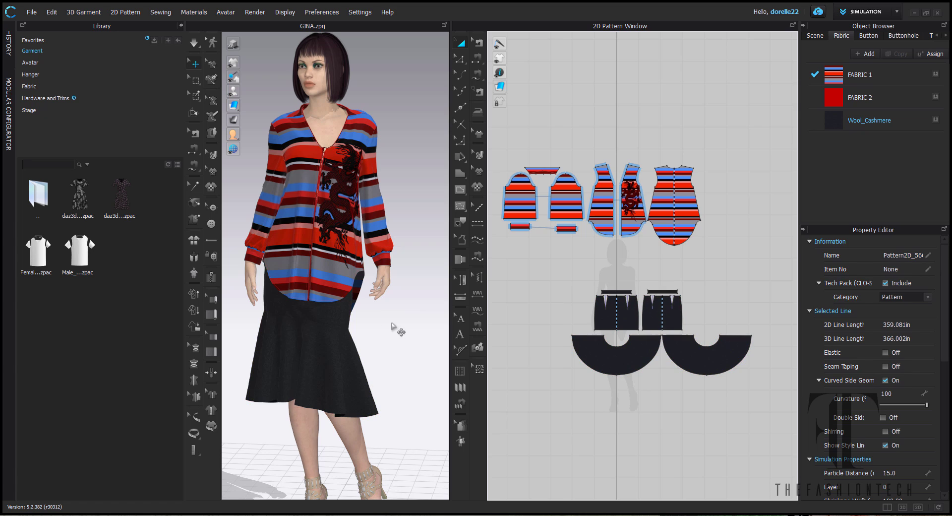
# - Start the simulation and select all of the skirt's pattern pieces in the 2D pattern window
pyautogui.moveTo(544, 286); pyautogui.dragTo(757, 386)
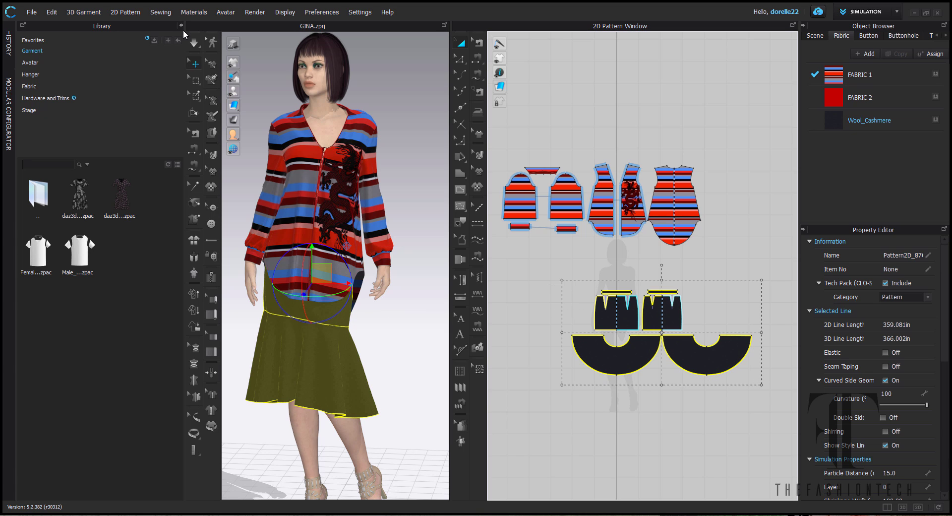
pyautogui.click(194, 44)
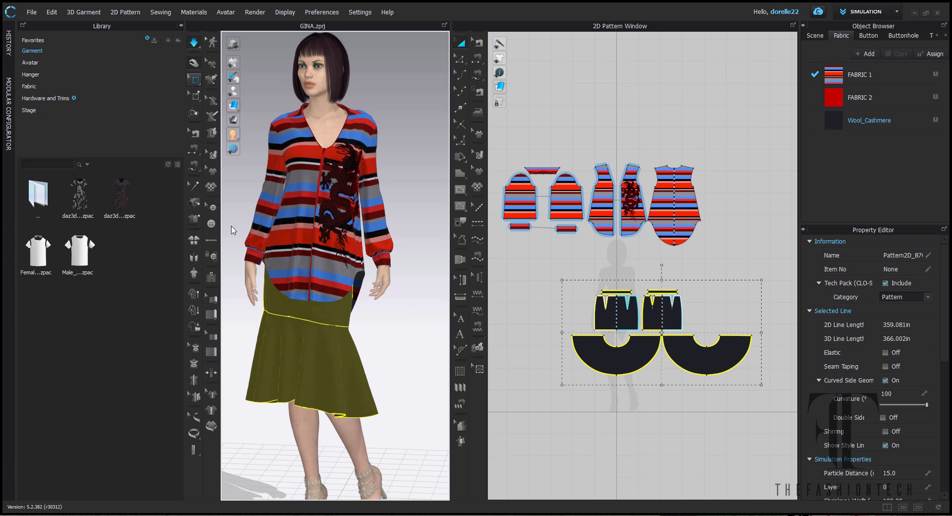
pyautogui.click(388, 65)
pyautogui.click(31, 12)
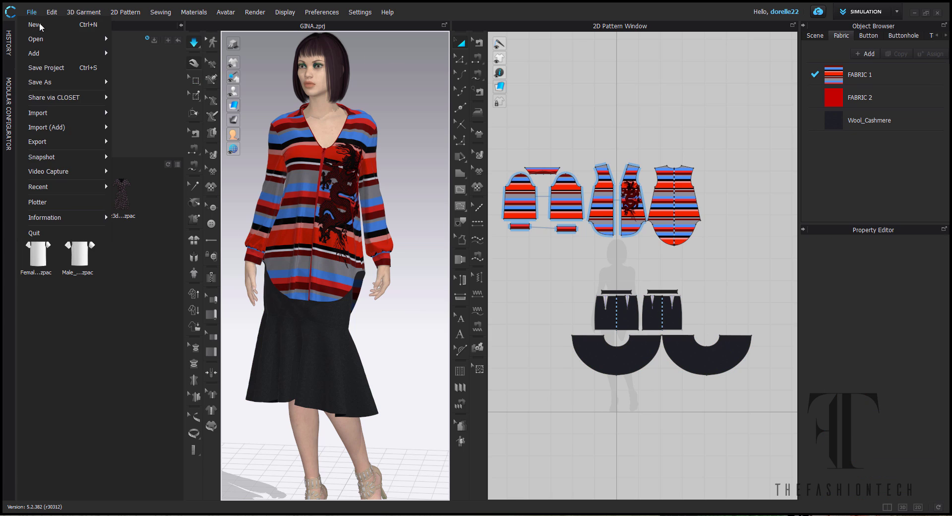
pyautogui.click(782, 401)
pyautogui.moveTo(782, 402); pyautogui.dragTo(816, 415)
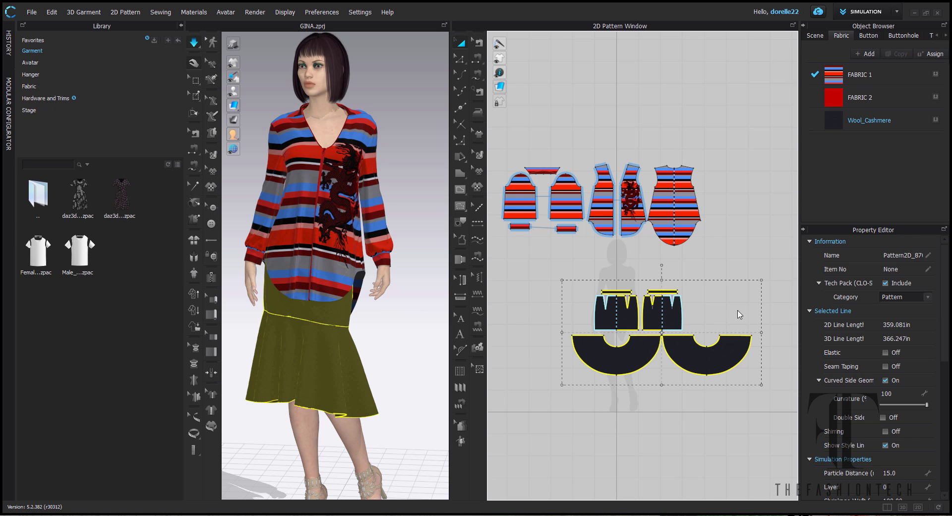
# - Export the selected skirt pieces as an OBJ named gina-skirt2 in the DAZ3D-CLO3D folder, with the Thin option
pyautogui.click(31, 12)
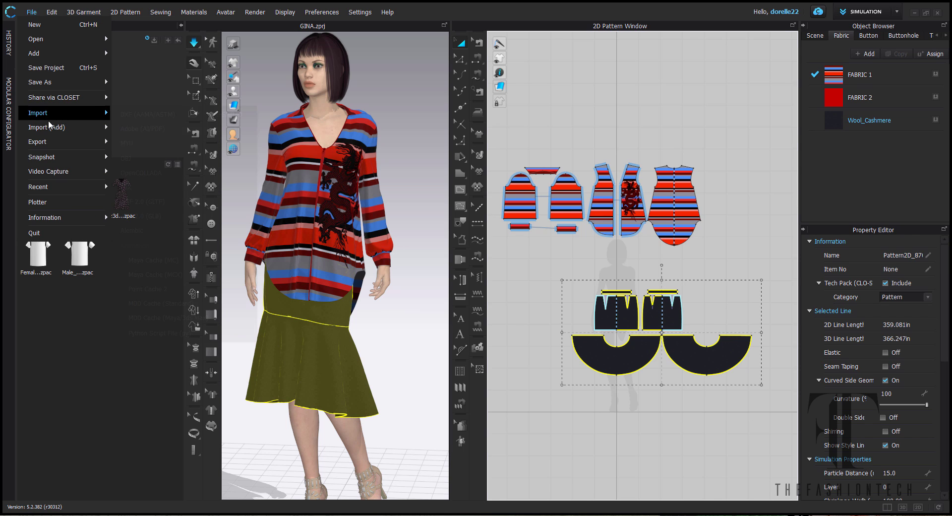
pyautogui.moveTo(49, 127)
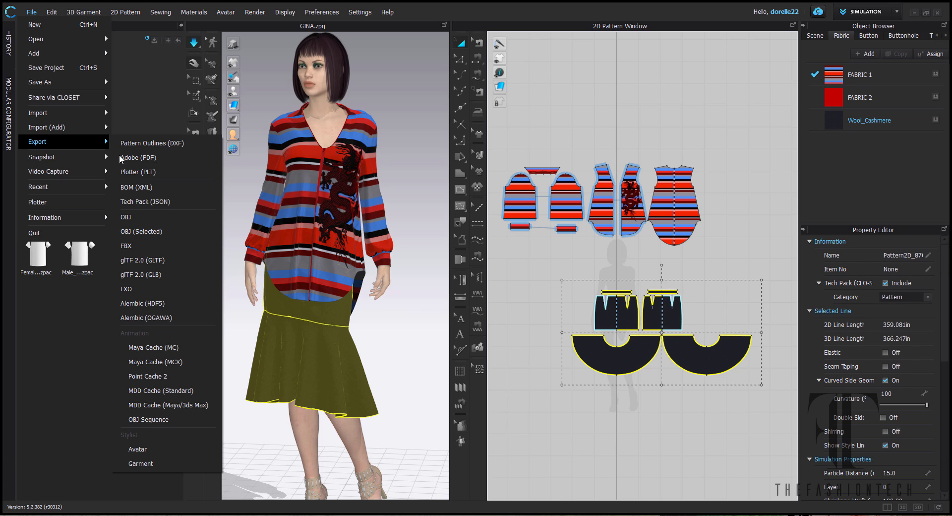
pyautogui.click(138, 230)
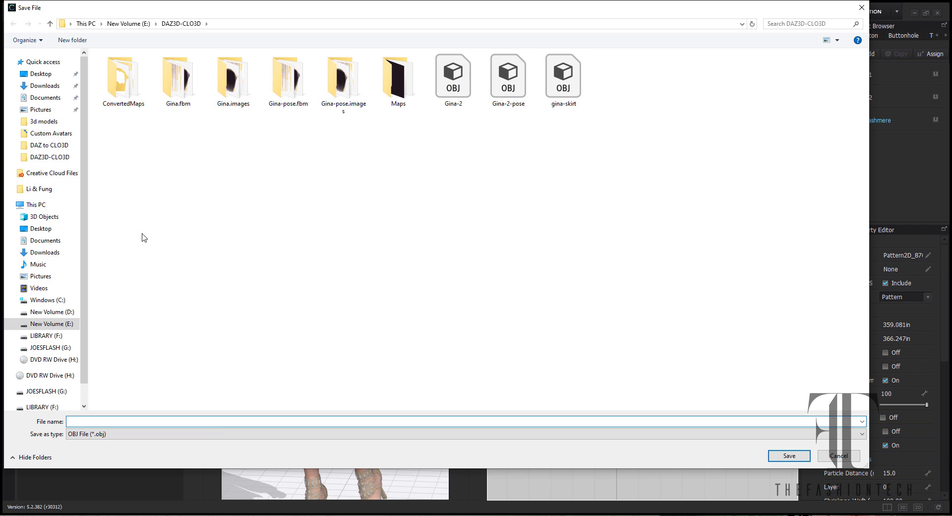
pyautogui.click(551, 80)
pyautogui.click(179, 421)
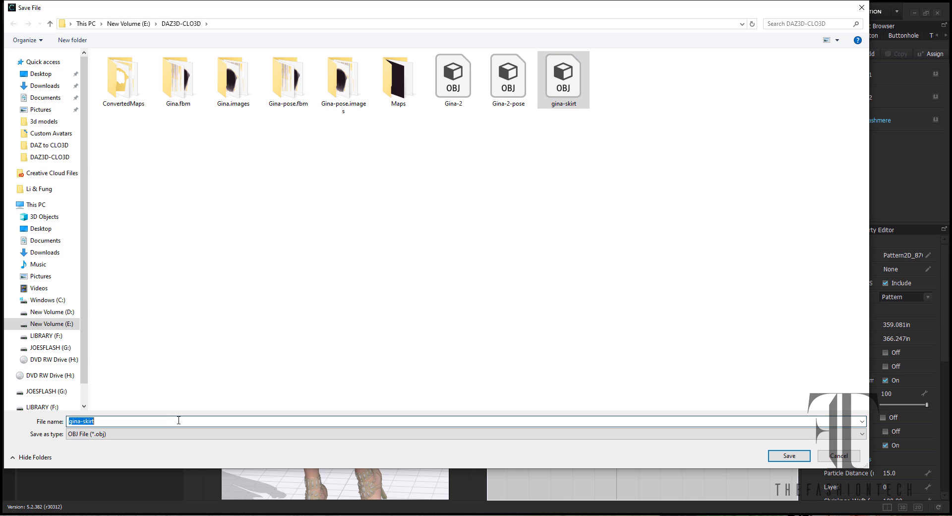
pyautogui.click(181, 421)
pyautogui.press('Return')
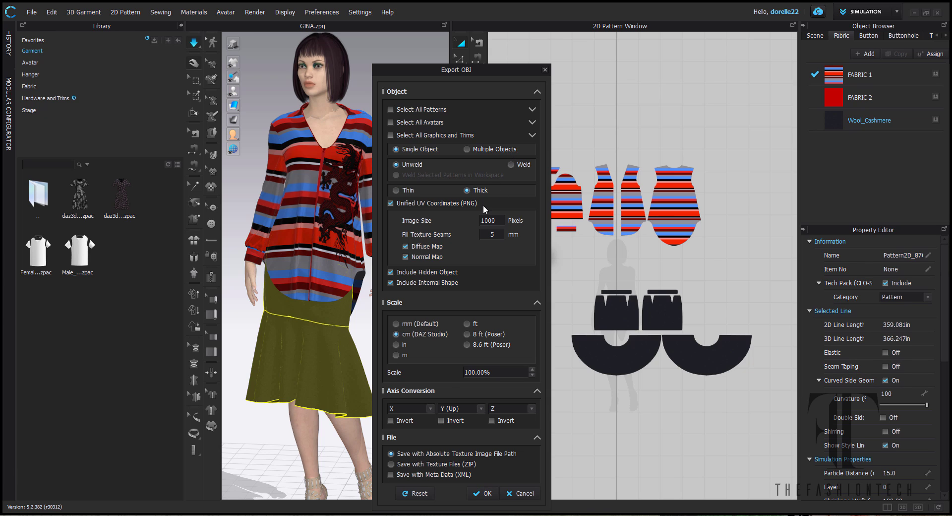
pyautogui.click(413, 190)
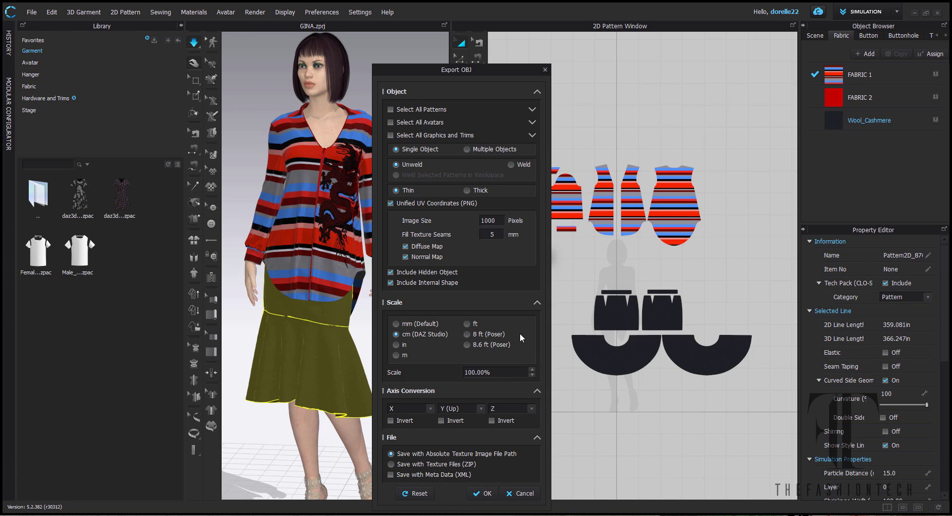
pyautogui.click(488, 493)
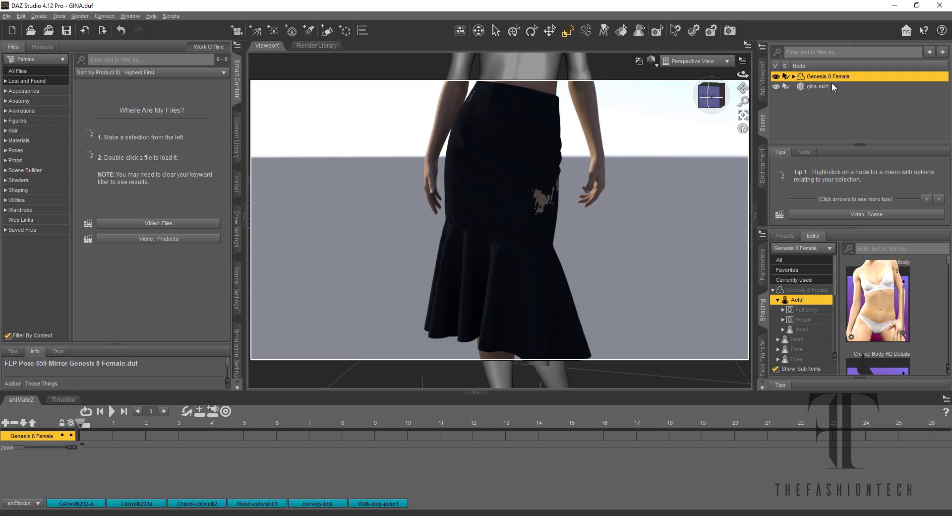
# - In DAZ Studio, delete the previously imported gina-skirt object from the scene
pyautogui.click(817, 87)
pyautogui.rightClick(833, 88)
pyautogui.click(854, 105)
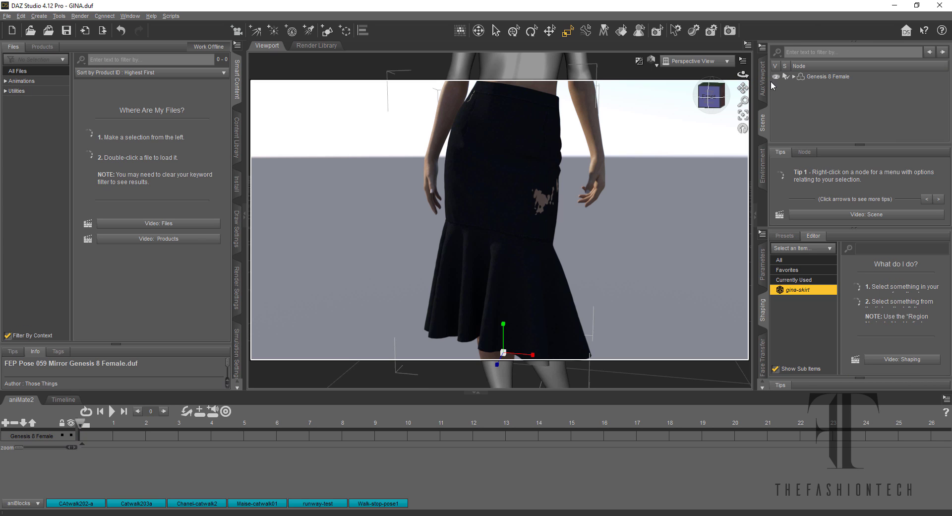
pyautogui.press('Delete')
# - Import the gina-skirt2 OBJ into the scene and check its fit on the posed figure from another angle
pyautogui.click(7, 16)
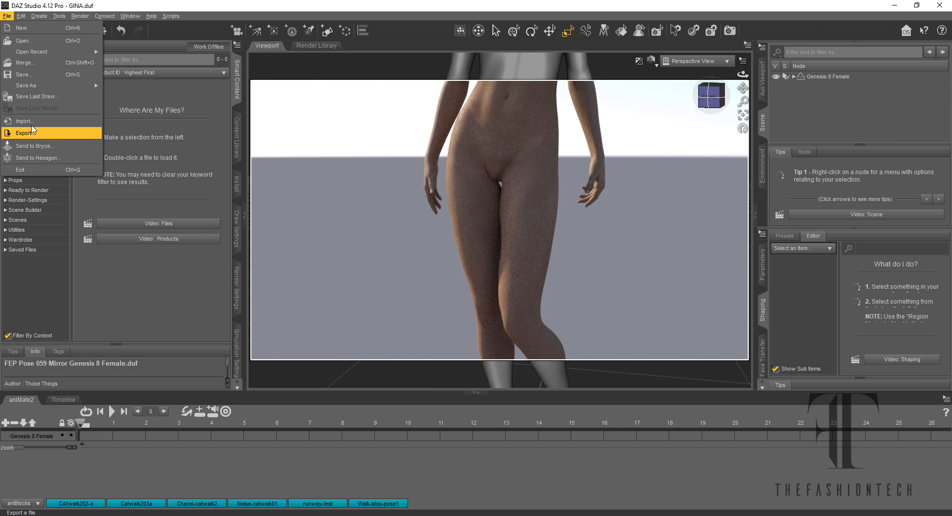
pyautogui.click(32, 122)
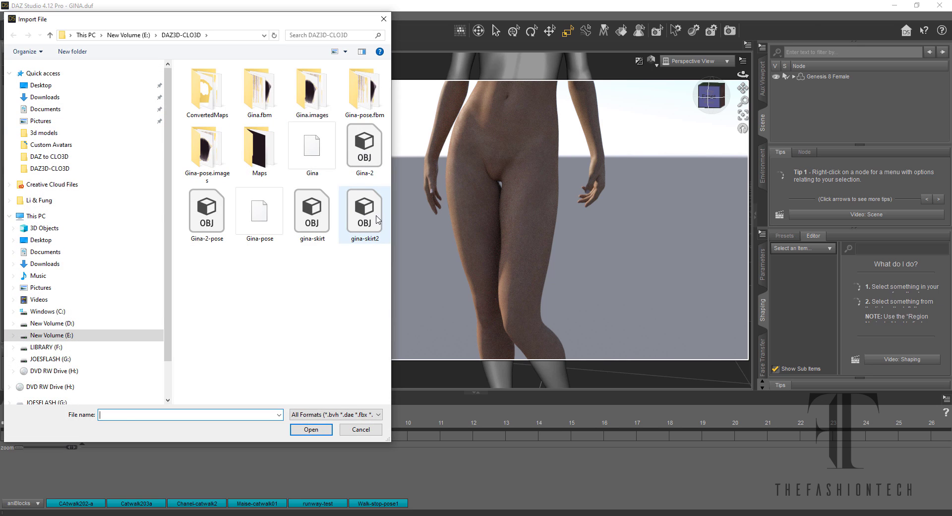
pyautogui.doubleClick(364, 213)
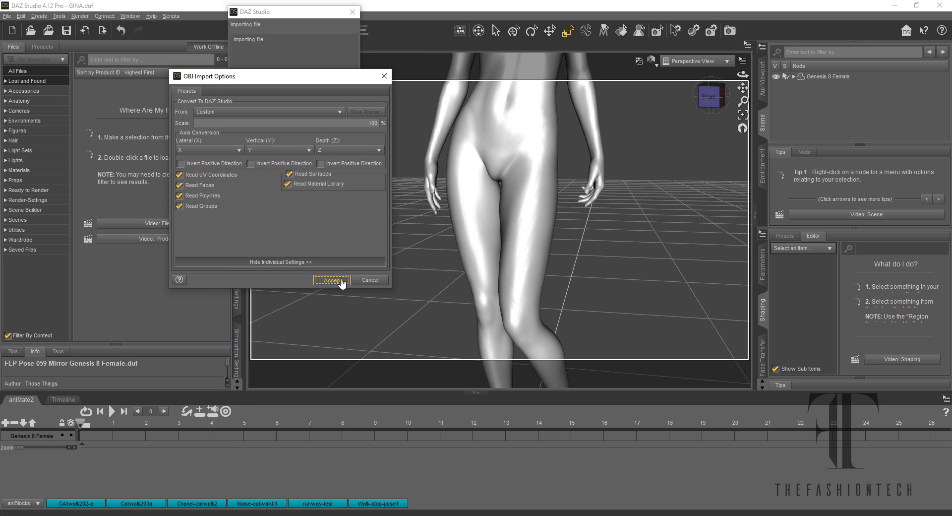
pyautogui.click(331, 280)
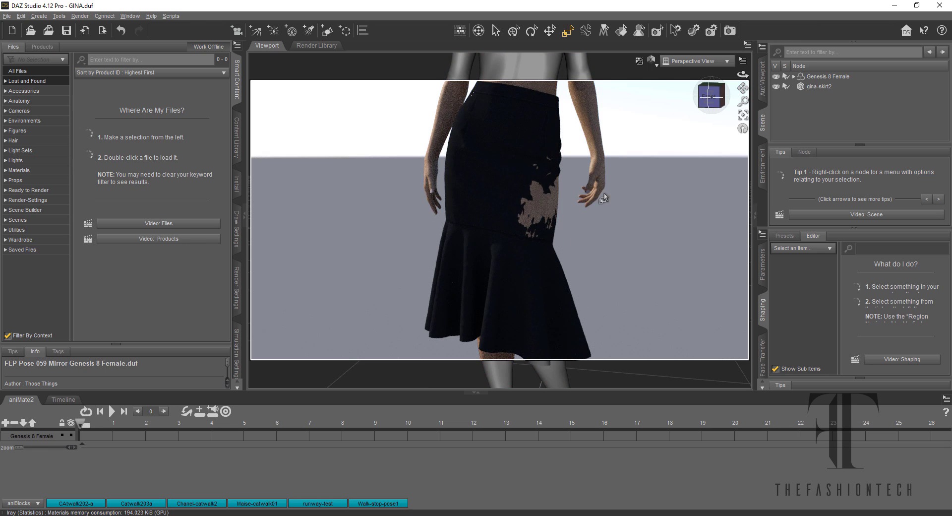
pyautogui.click(714, 109)
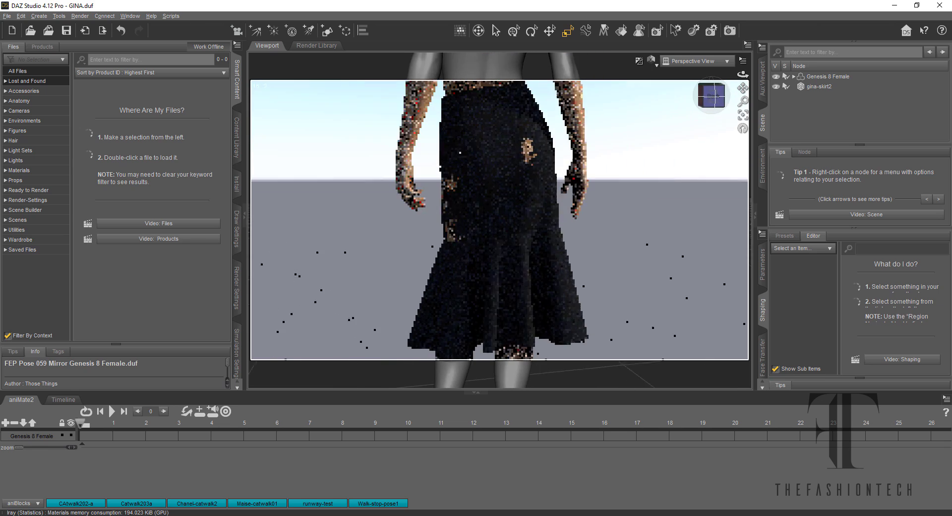
pyautogui.moveTo(714, 99); pyautogui.dragTo(762, 115)
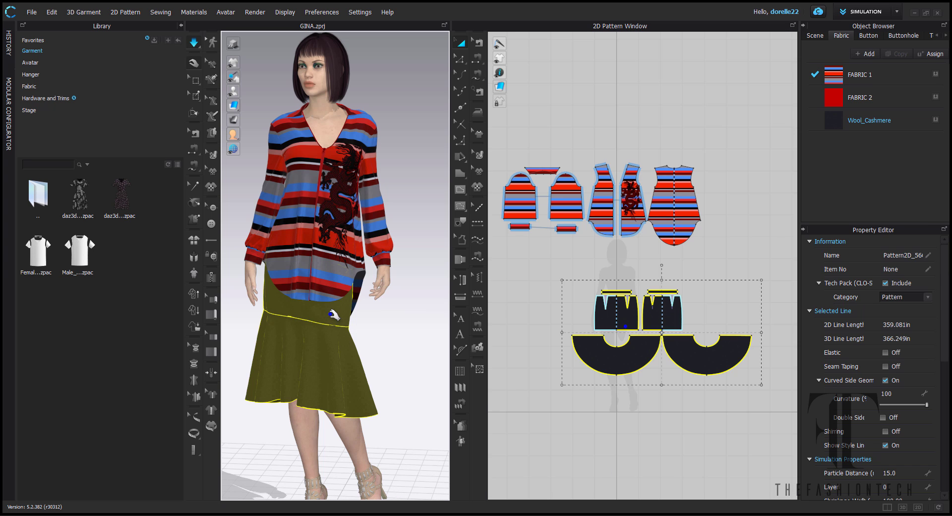
# - Switch back to CLO, stop the simulation and hide the striped blouse's pattern pieces in the 3D view
pyautogui.click(407, 328)
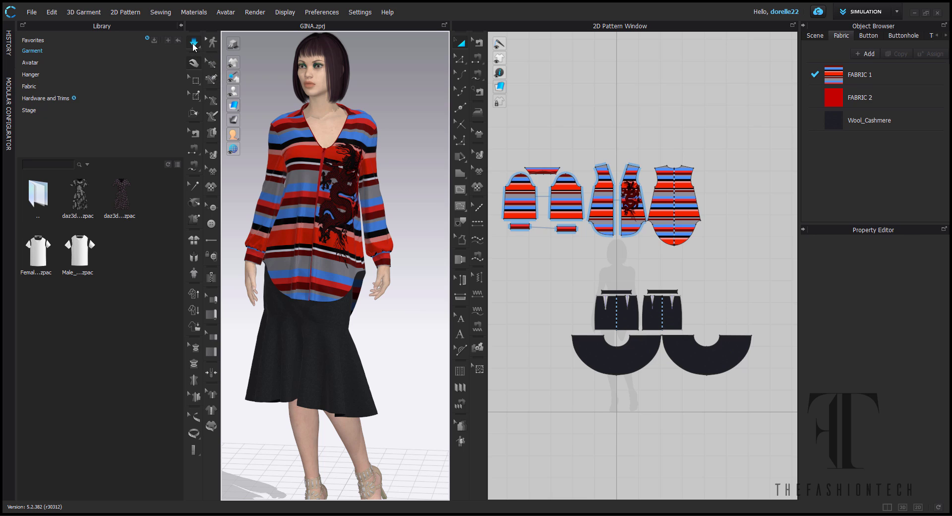
pyautogui.click(193, 44)
pyautogui.scroll(3, 367, 298)
pyautogui.moveTo(497, 149); pyautogui.dragTo(764, 272)
pyautogui.rightClick(343, 289)
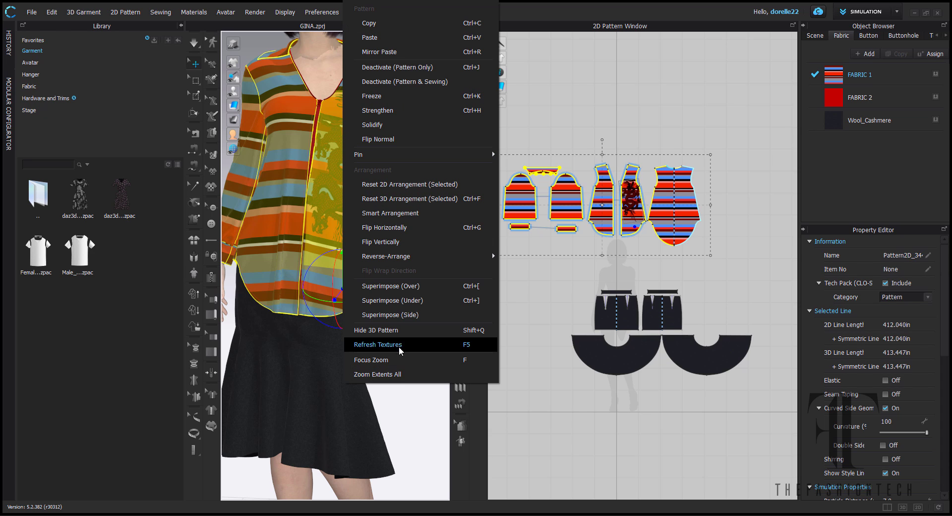
pyautogui.click(397, 331)
pyautogui.moveTo(396, 335); pyautogui.dragTo(291, 284, button='right')
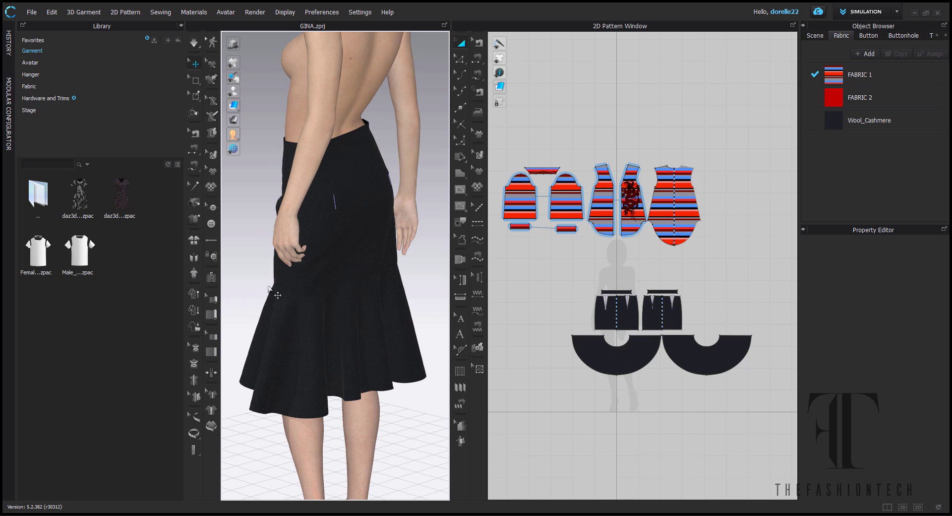
# - Adjust the skirt's front panel on the avatar, run the simulation to settle it and deselect the panel
pyautogui.moveTo(275, 248); pyautogui.dragTo(397, 112, button='right')
pyautogui.click(371, 117)
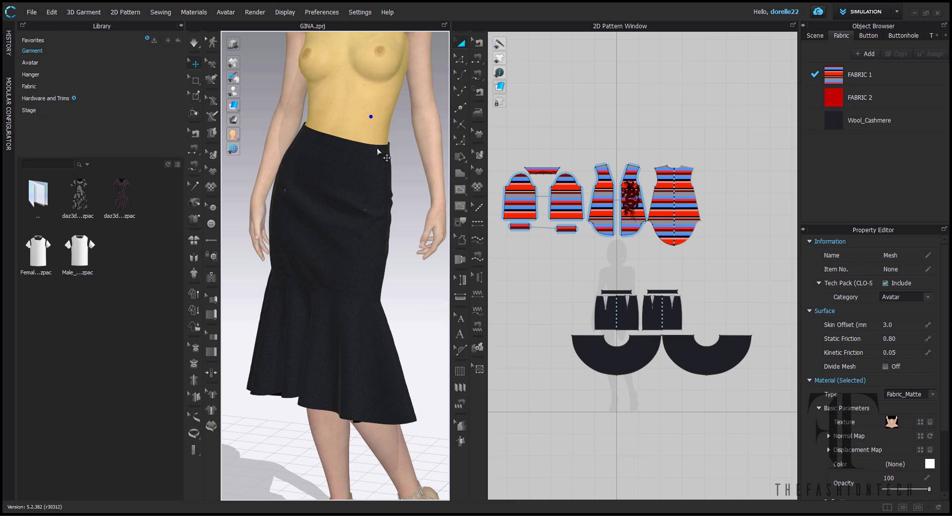
pyautogui.click(373, 249)
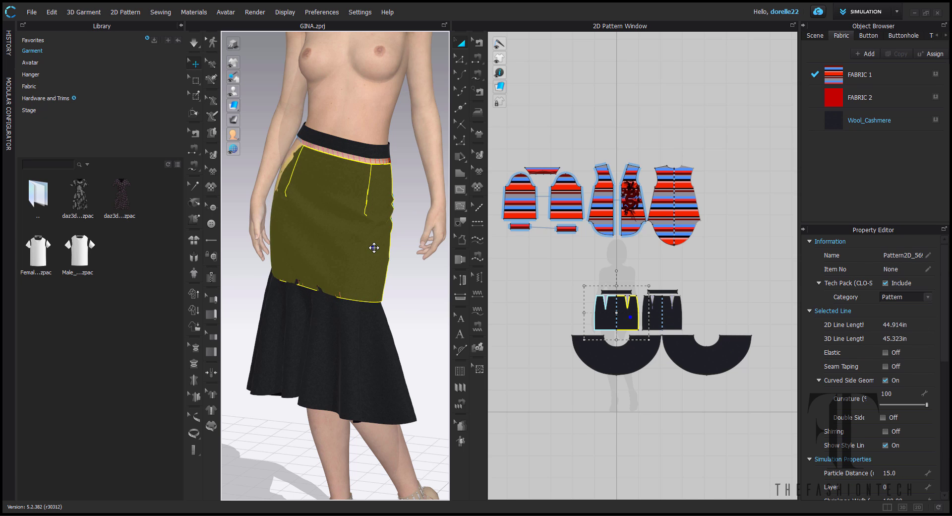
pyautogui.press('space')
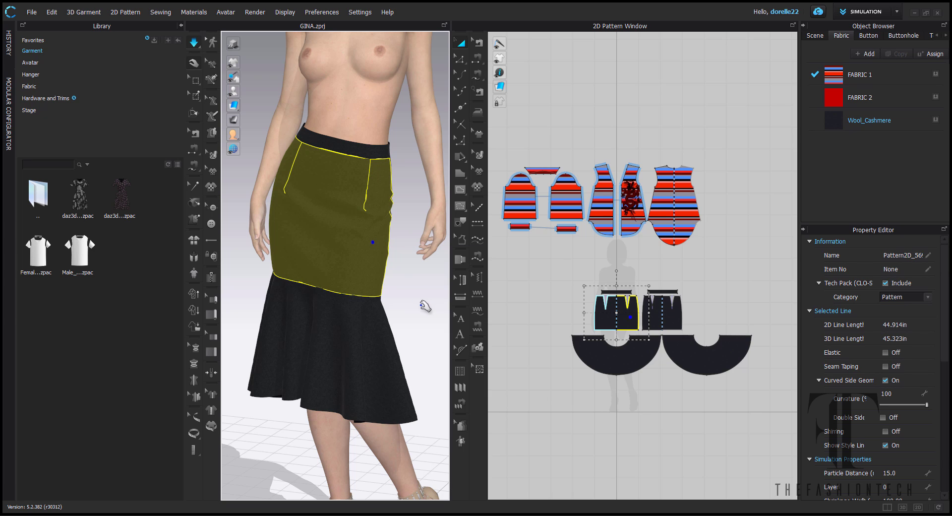
pyautogui.click(423, 313)
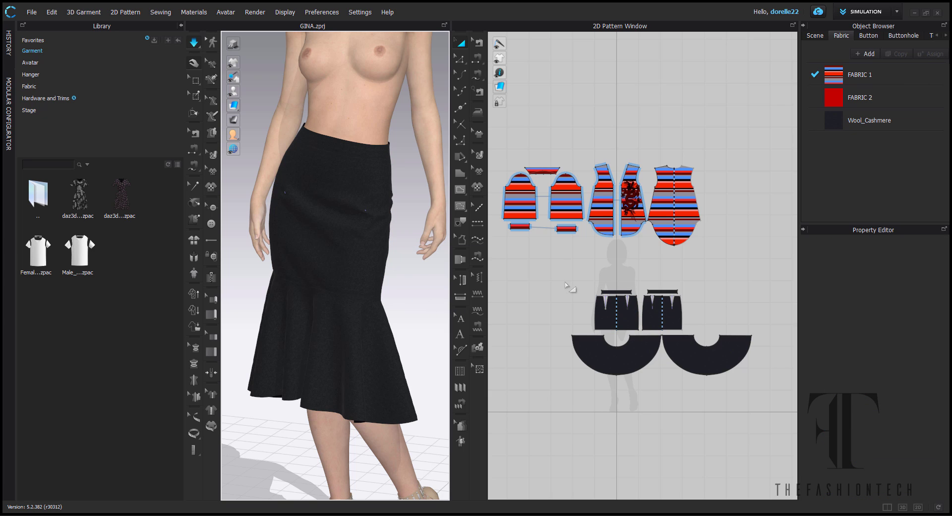
# - Set the particle distance of all the skirt's pattern pieces to 7 and restart the simulation
pyautogui.moveTo(563, 282); pyautogui.dragTo(787, 408)
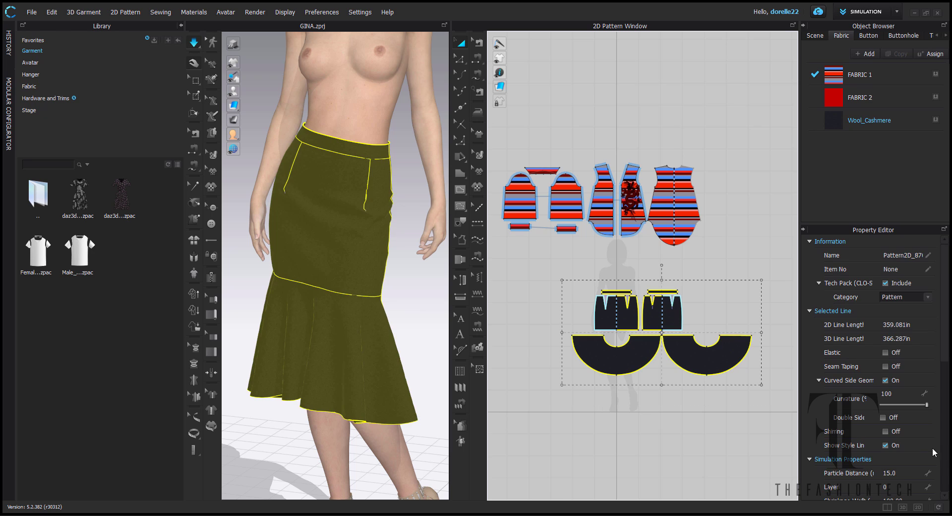
pyautogui.click(907, 474)
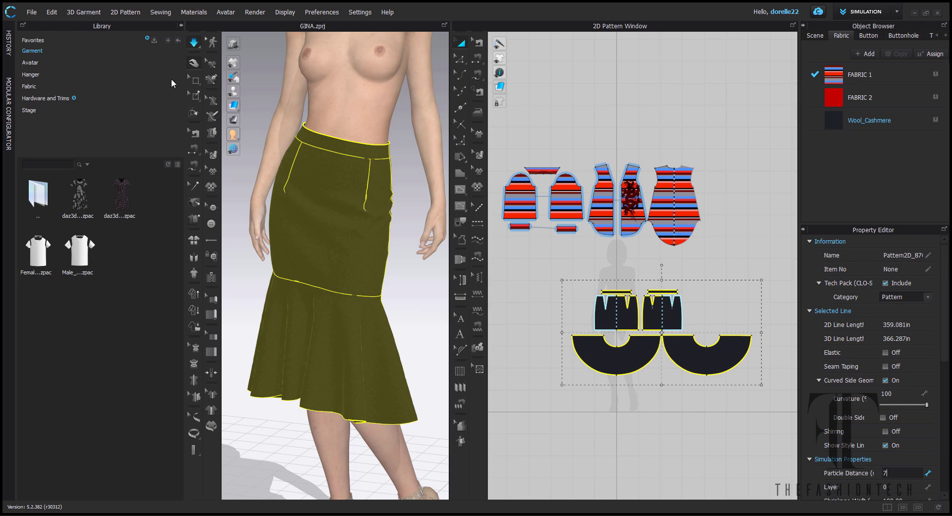
pyautogui.press('Return')
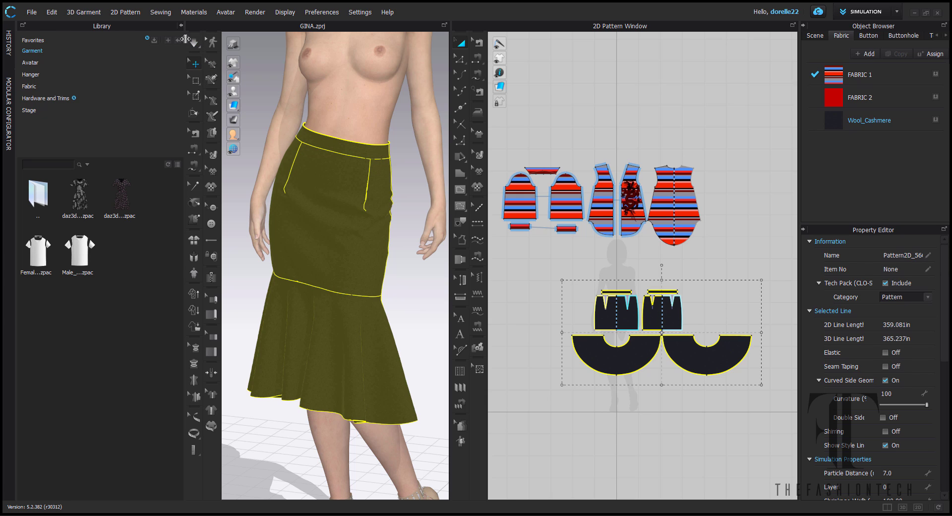
pyautogui.click(194, 43)
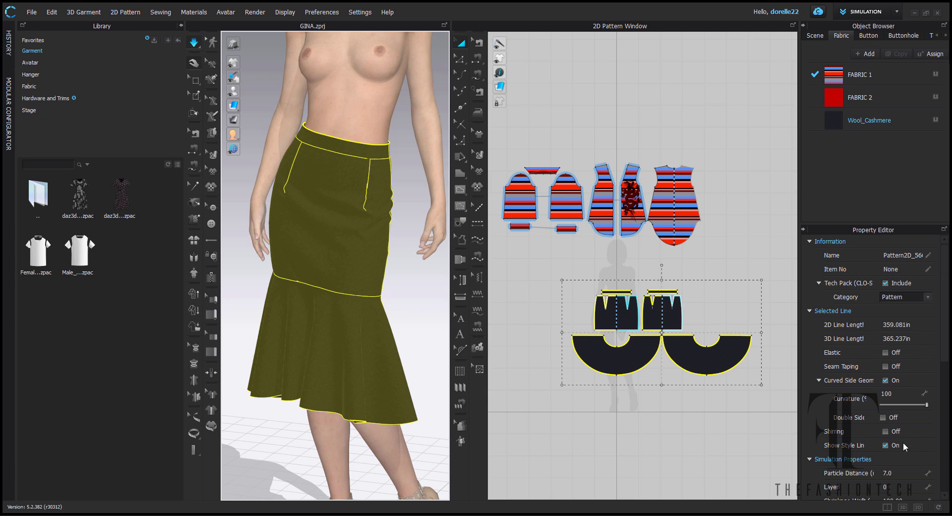
# - Set the skirt pieces' additional rendering thickness to 2.5, deselect them and rerun the simulation
pyautogui.scroll(-3, 916, 368)
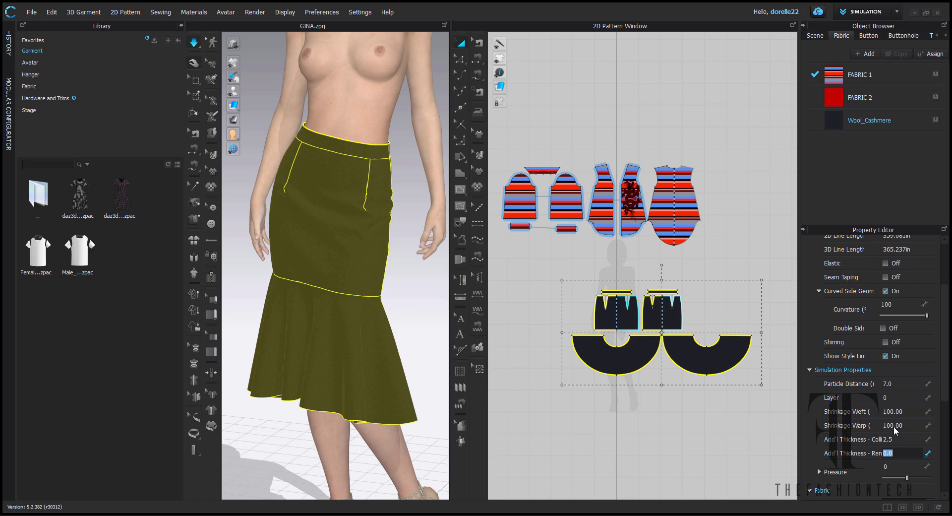
pyautogui.press('Return')
pyautogui.click(527, 334)
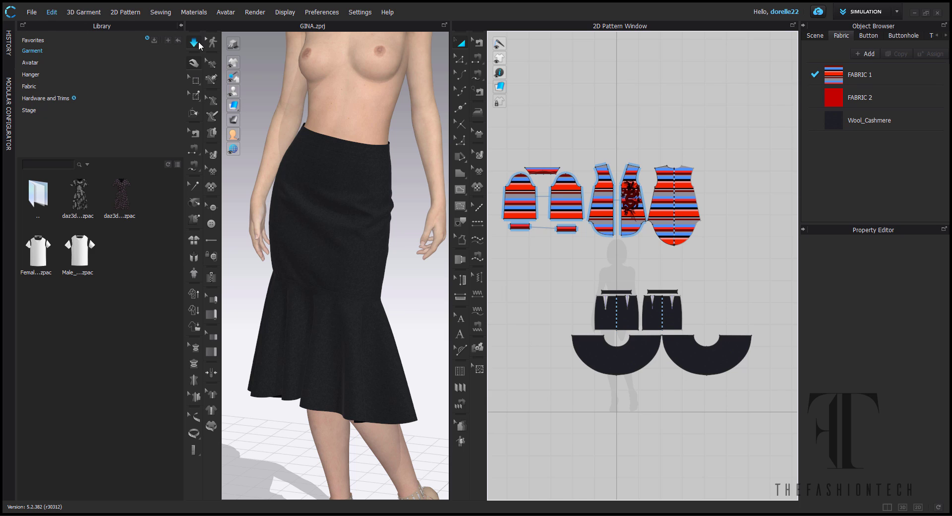
pyautogui.click(195, 46)
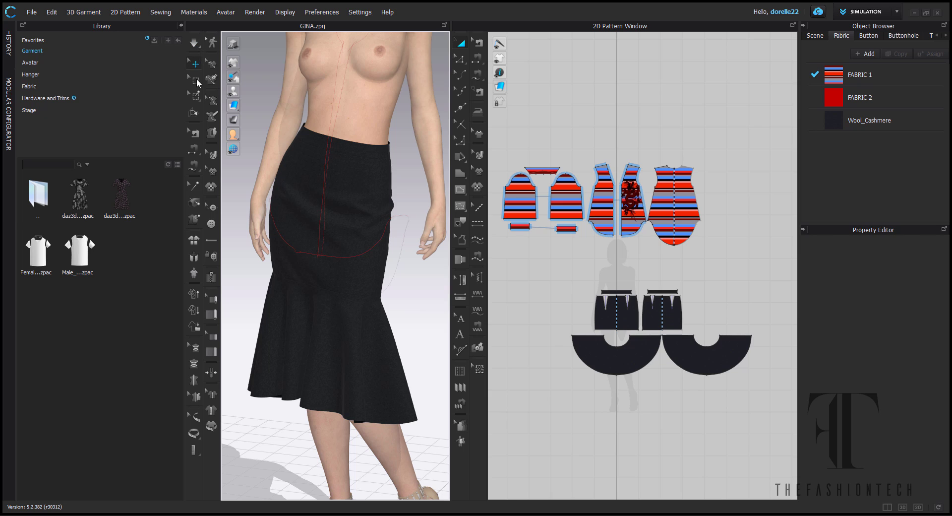
pyautogui.click(197, 45)
# - Select all the skirt's pattern pieces and export them as gina-skirt3 in OBJ format at cm (DAZ Studio) scale
pyautogui.moveTo(547, 276); pyautogui.dragTo(805, 432)
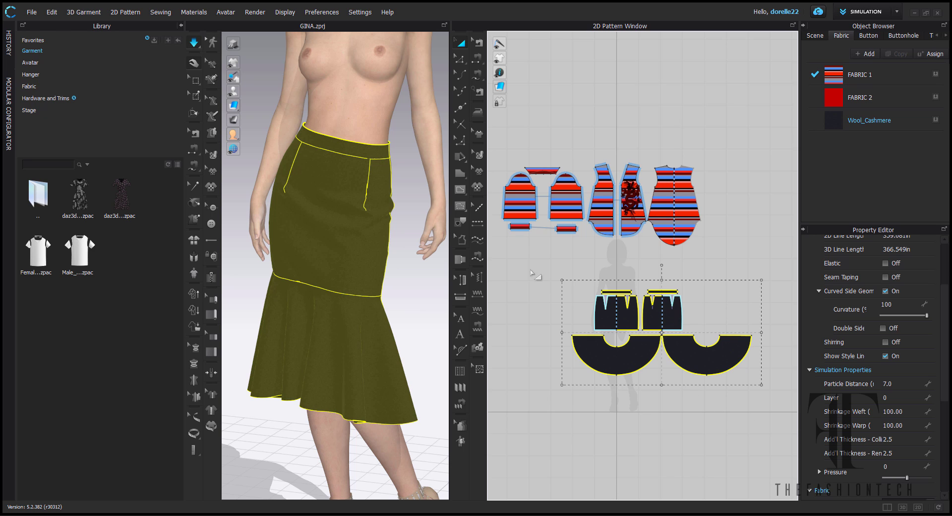
pyautogui.click(32, 13)
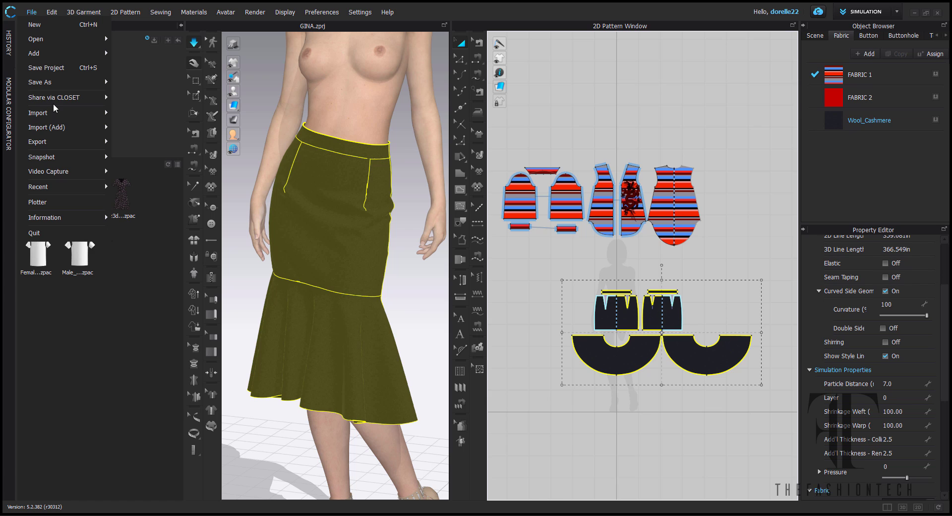
pyautogui.moveTo(56, 146)
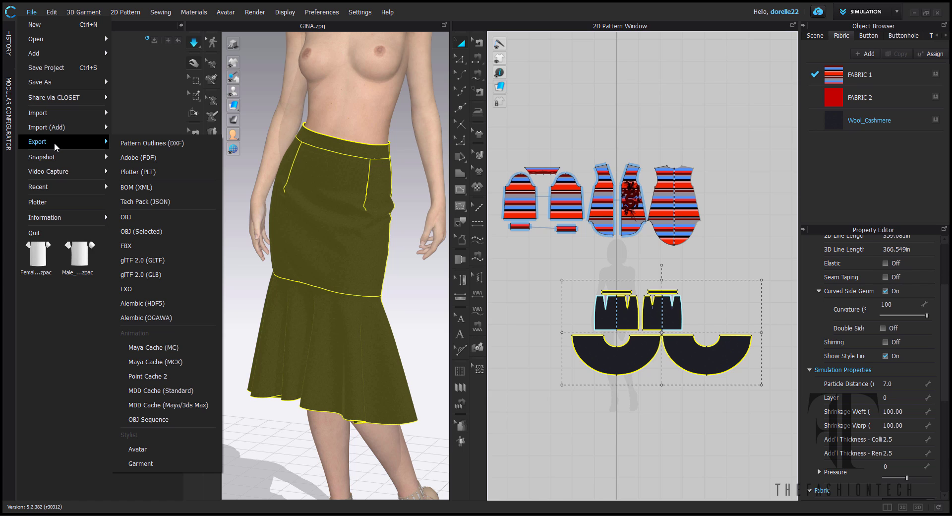
pyautogui.click(162, 232)
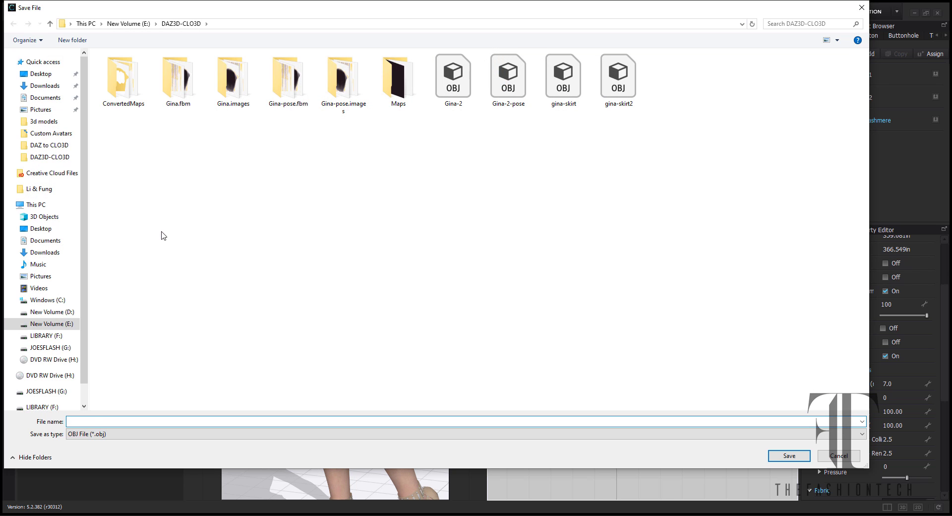
pyautogui.click(632, 81)
pyautogui.click(124, 422)
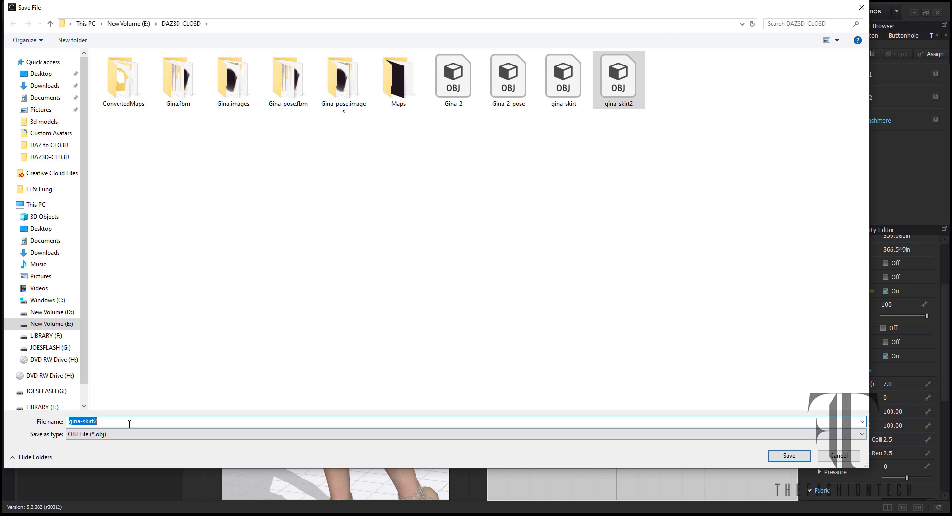
pyautogui.click(131, 425)
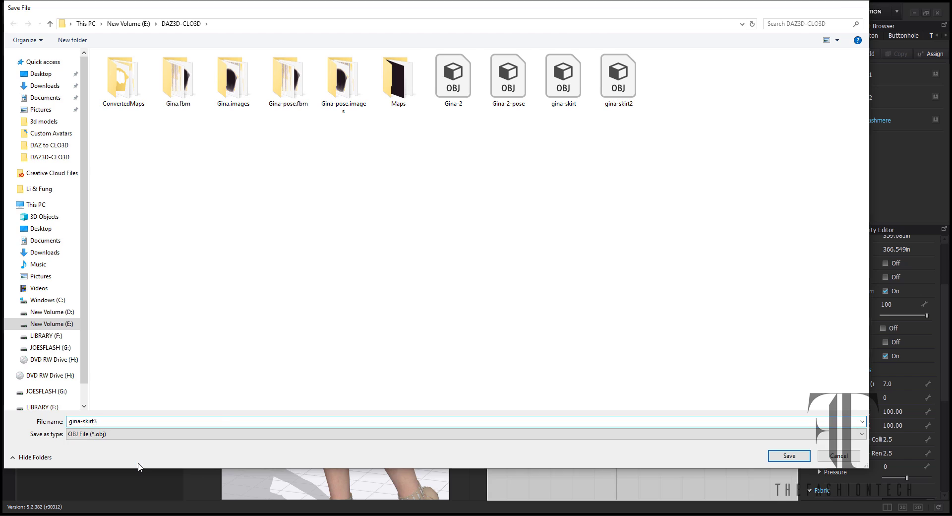
pyautogui.press('Return')
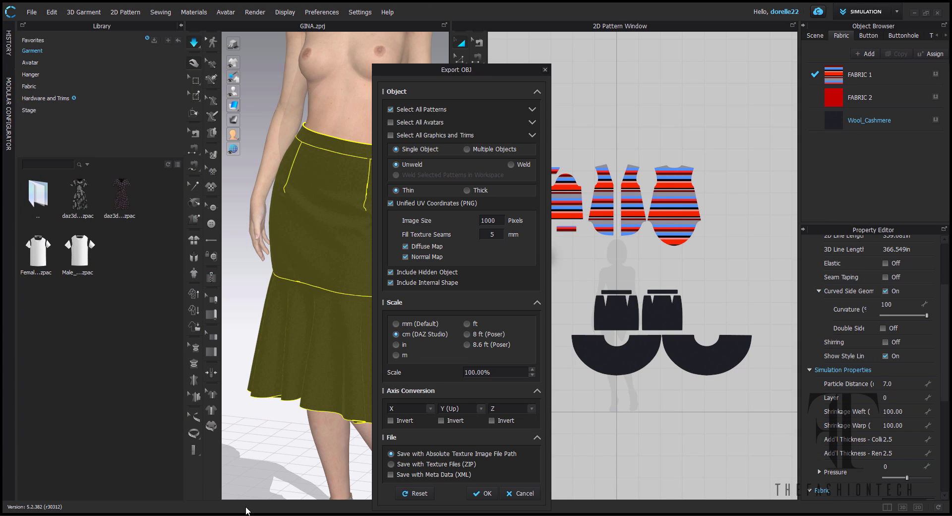
pyautogui.click(481, 493)
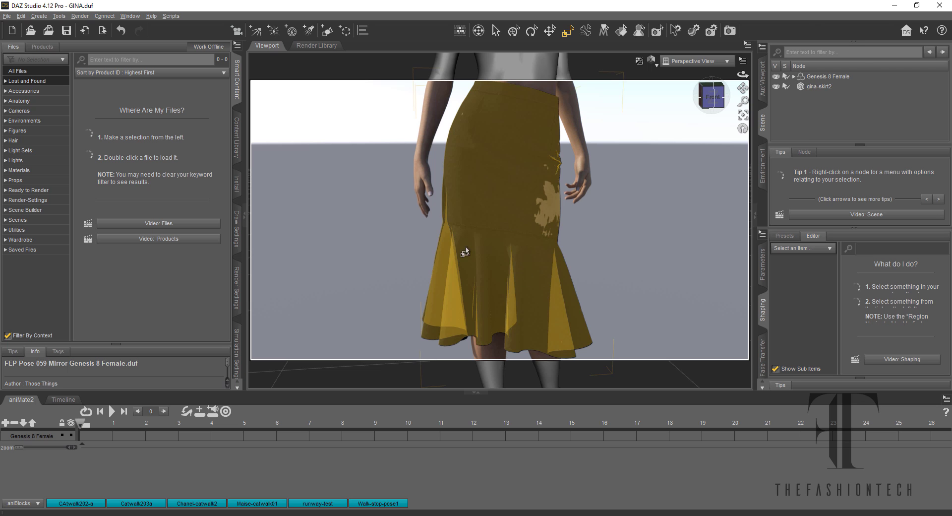
# - Switch to DAZ Studio and replace gina-skirt2 in the scene with the newly exported gina-skirt3 OBJ
pyautogui.click(819, 87)
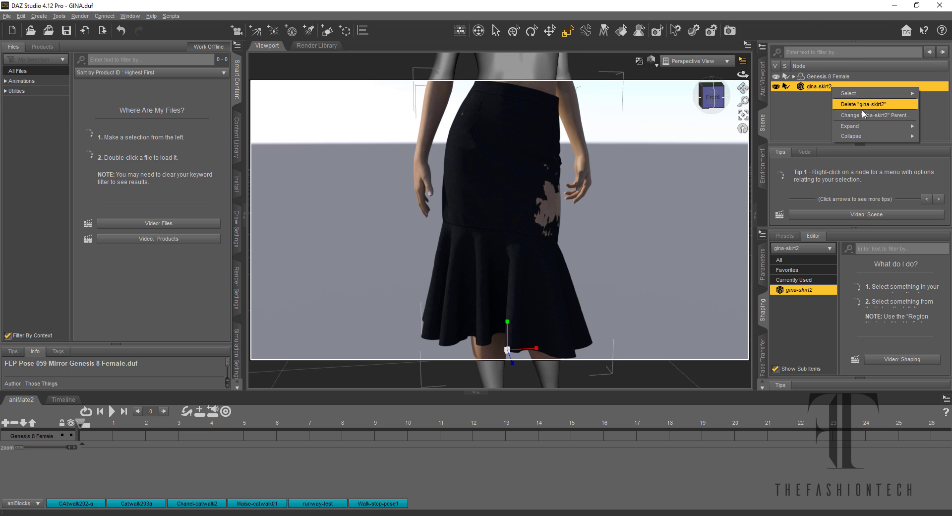
pyautogui.press('Delete')
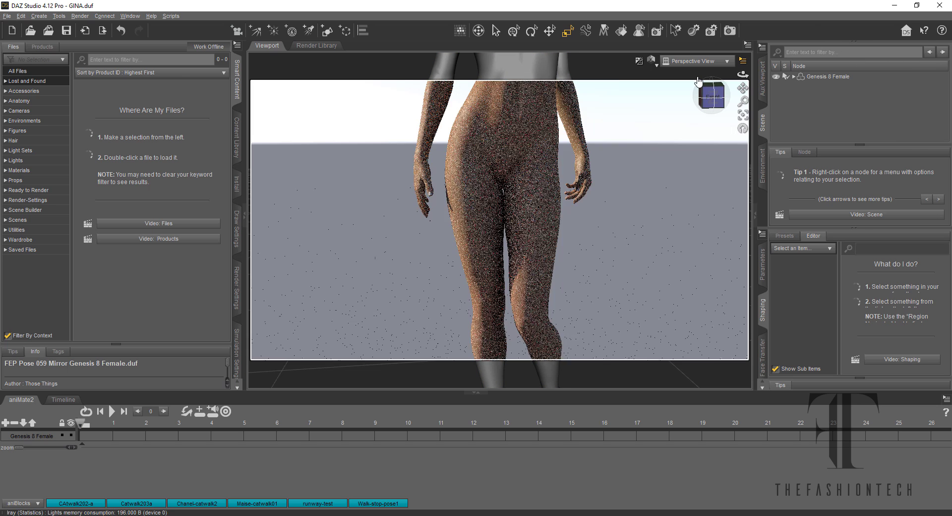
pyautogui.click(6, 16)
pyautogui.click(25, 121)
pyautogui.doubleClick(202, 272)
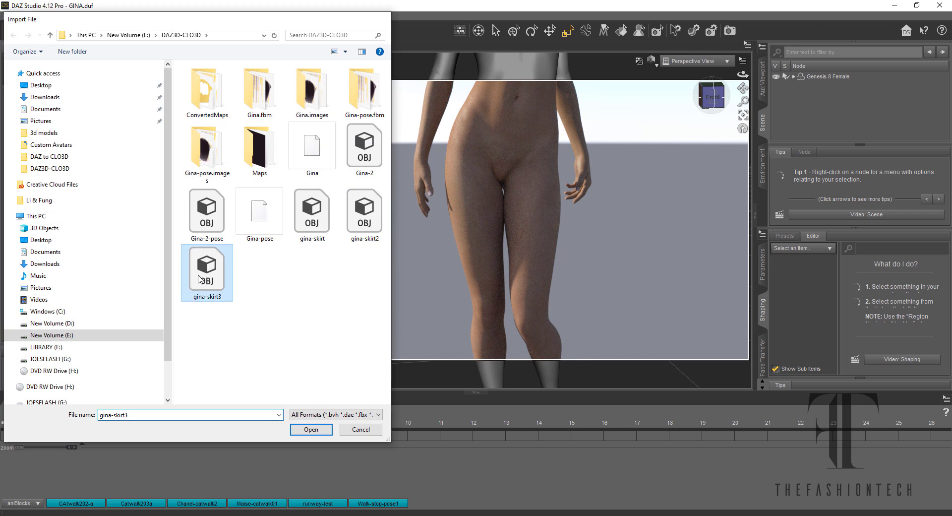
pyautogui.click(332, 279)
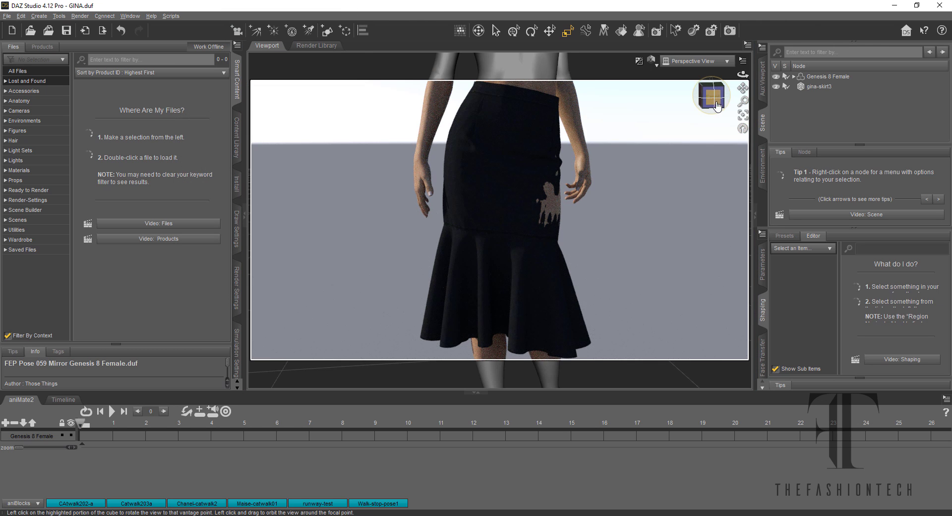
# - Inspect the imported skirt's fit around the figure's left hip from the front and from the side
pyautogui.moveTo(712, 98); pyautogui.dragTo(781, 97)
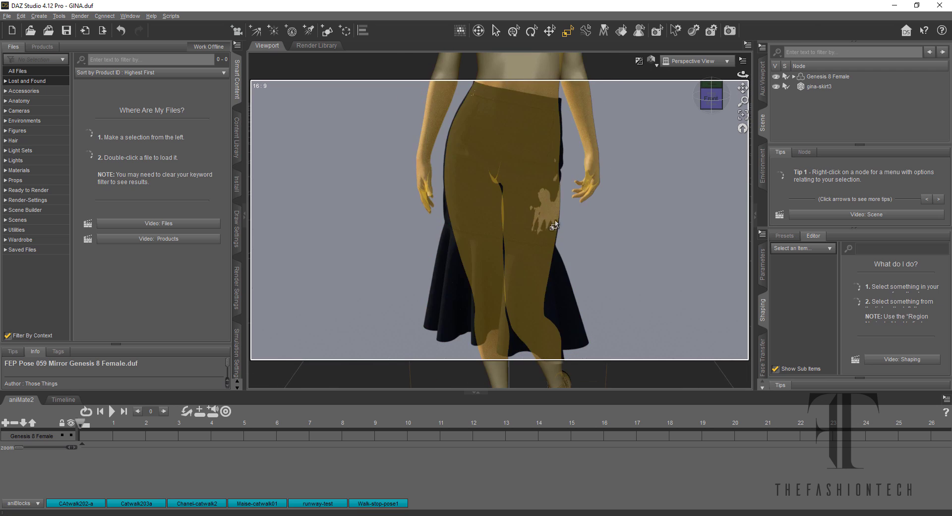
pyautogui.scroll(3, 575, 186)
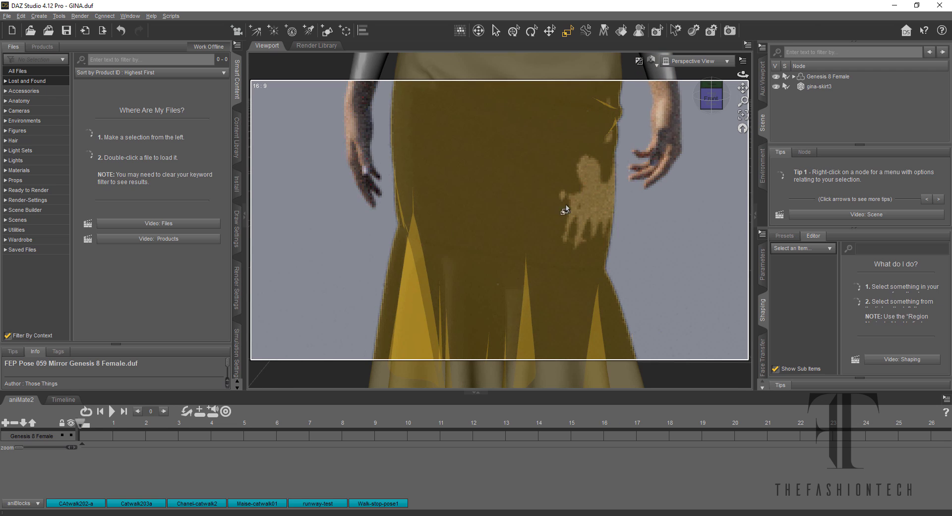
pyautogui.click(565, 209)
pyautogui.rightClick(555, 248)
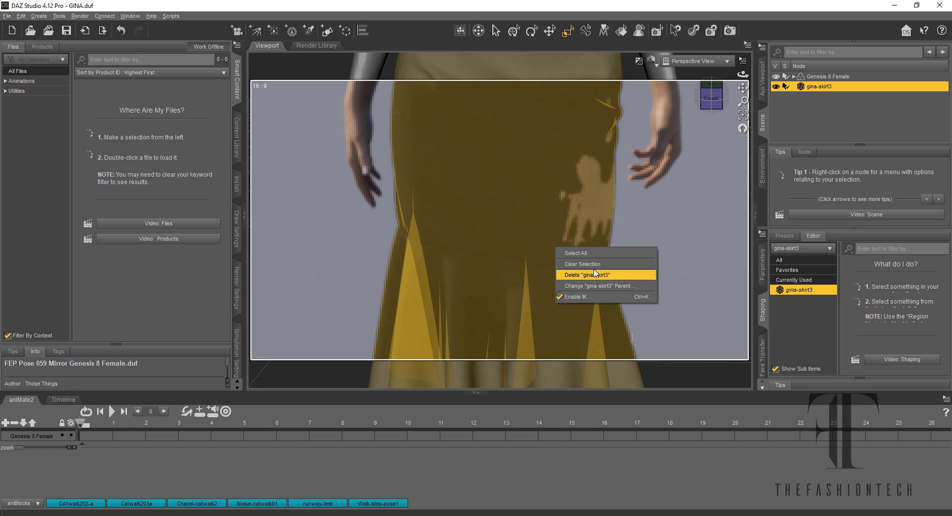
pyautogui.click(575, 253)
pyautogui.click(651, 237)
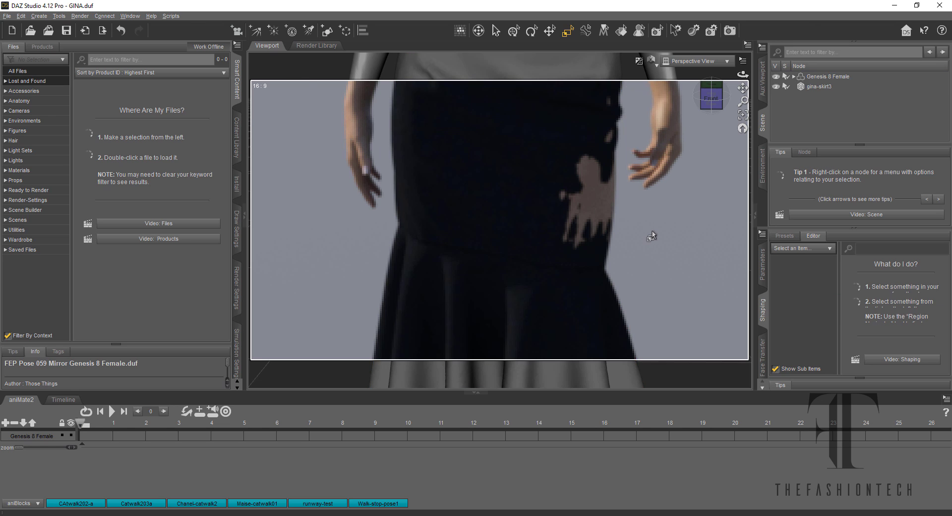
pyautogui.click(722, 105)
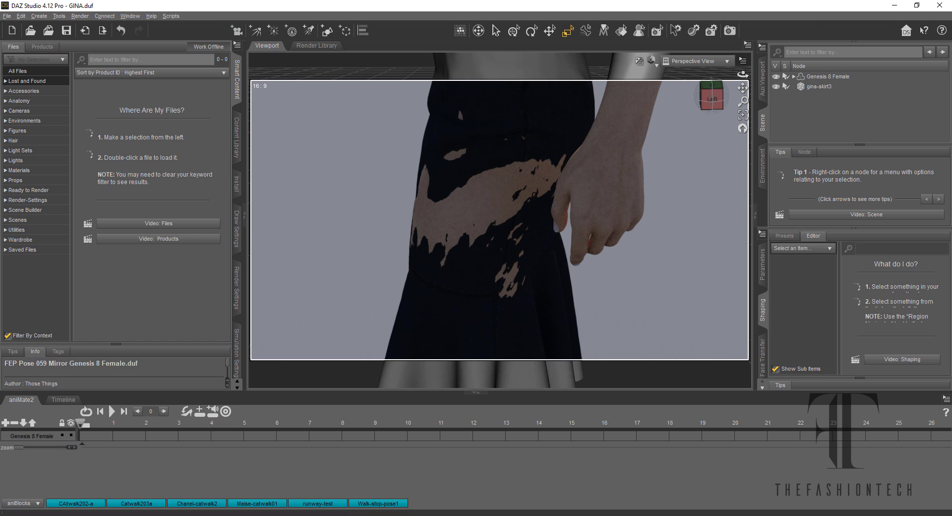
# - Delete gina-skirt3 from the scene
pyautogui.click(858, 87)
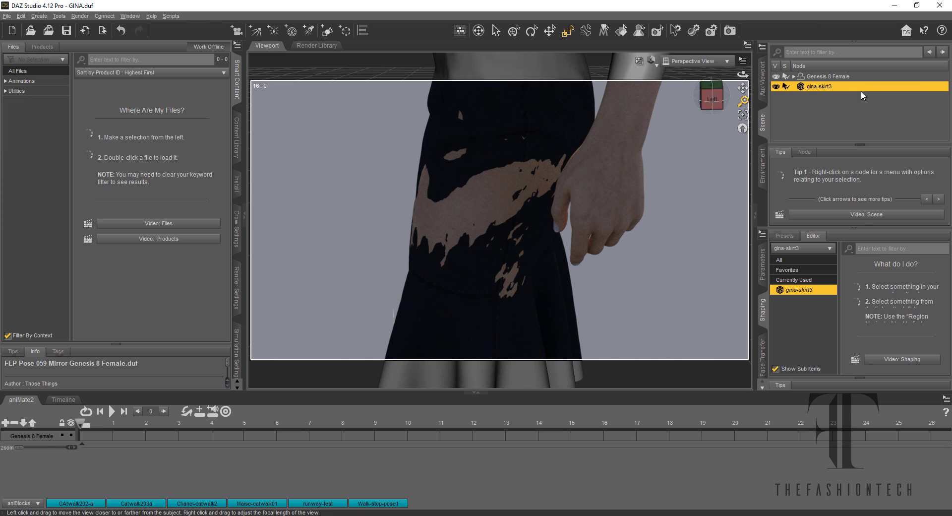
pyautogui.rightClick(861, 91)
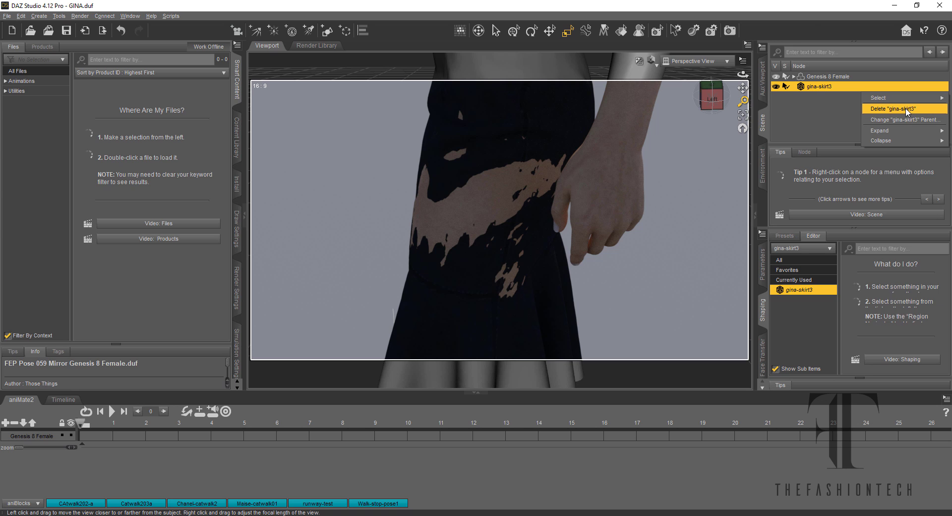
pyautogui.click(906, 109)
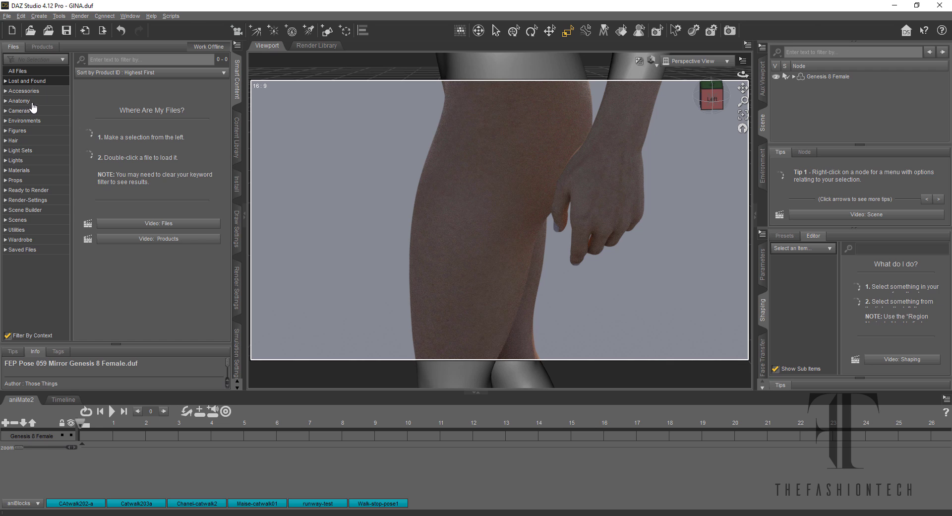
pyautogui.click(7, 16)
pyautogui.click(43, 132)
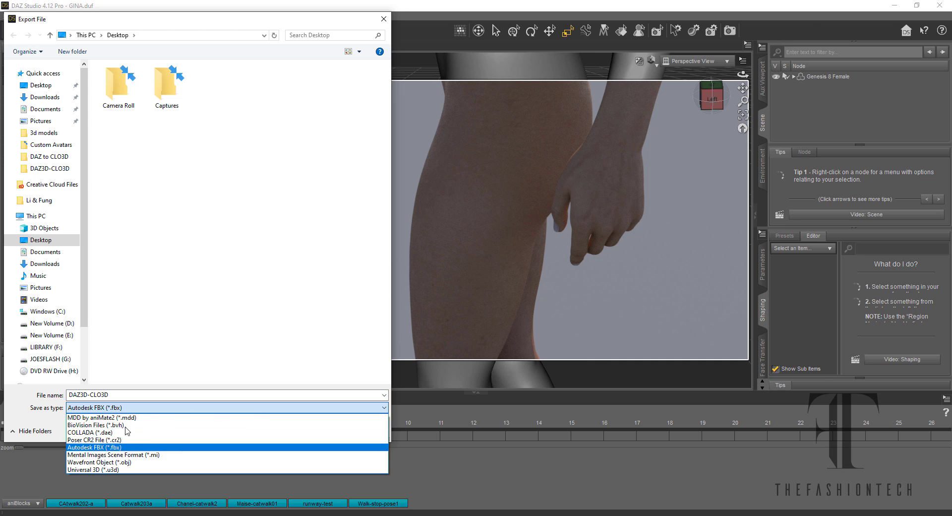
pyautogui.click(107, 462)
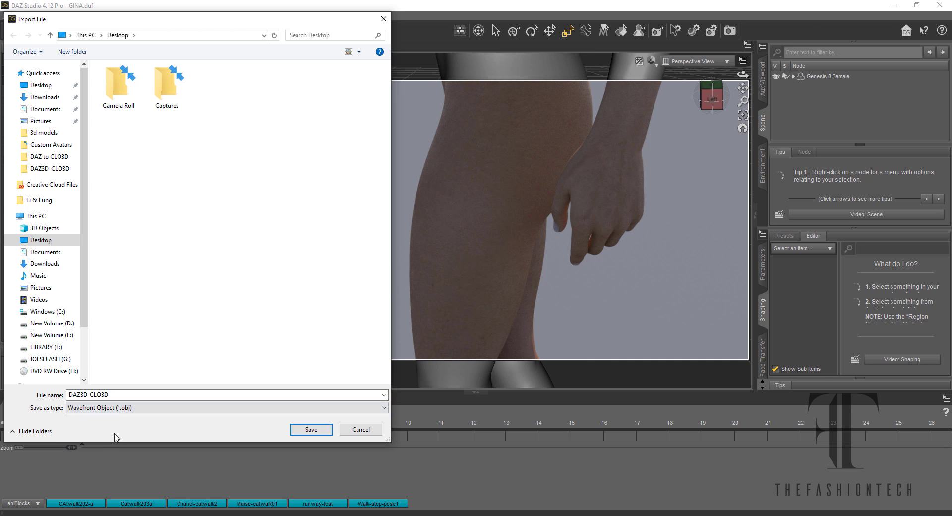
pyautogui.click(113, 396)
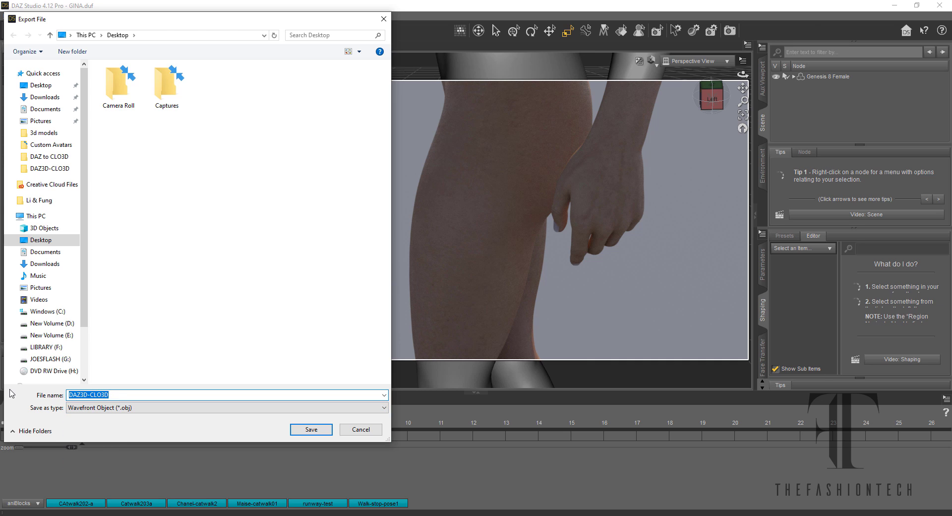
pyautogui.click(366, 429)
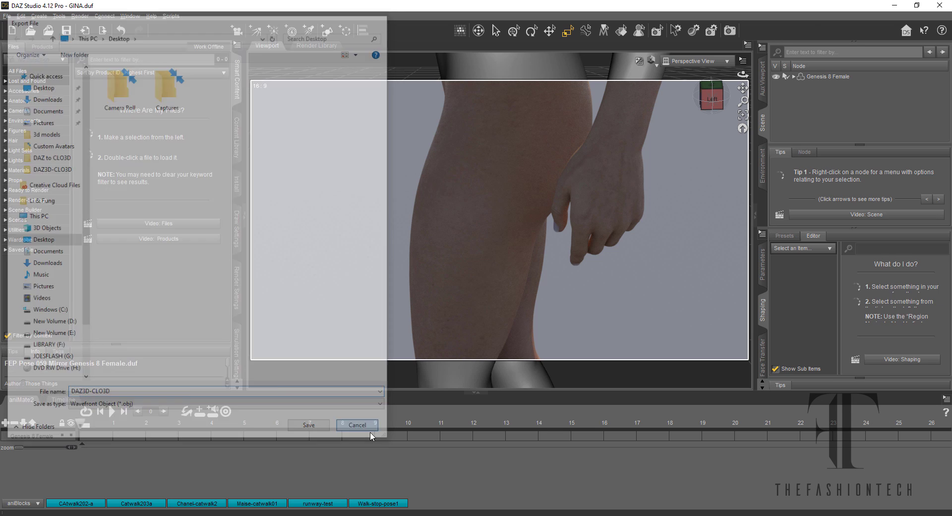
# - Select Genesis 8 Female and export it to the Desktop as gina-obj in Wavefront Object format with the Custom export preset
pyautogui.click(859, 77)
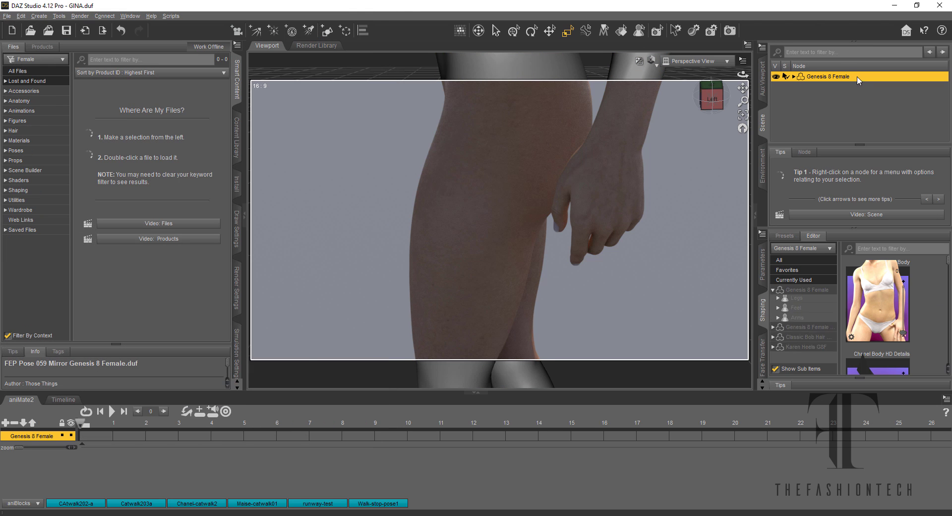
pyautogui.click(8, 16)
pyautogui.click(50, 132)
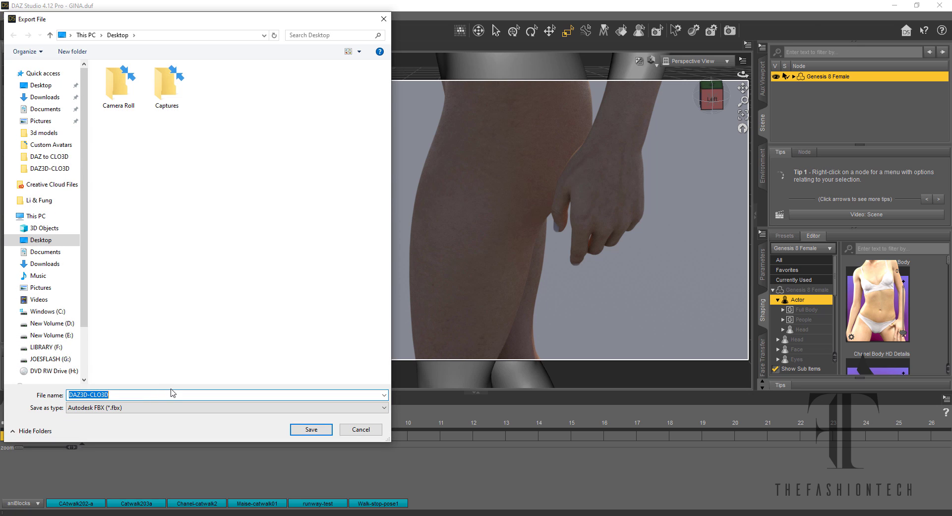
pyautogui.write('gina-obj')
pyautogui.click(117, 408)
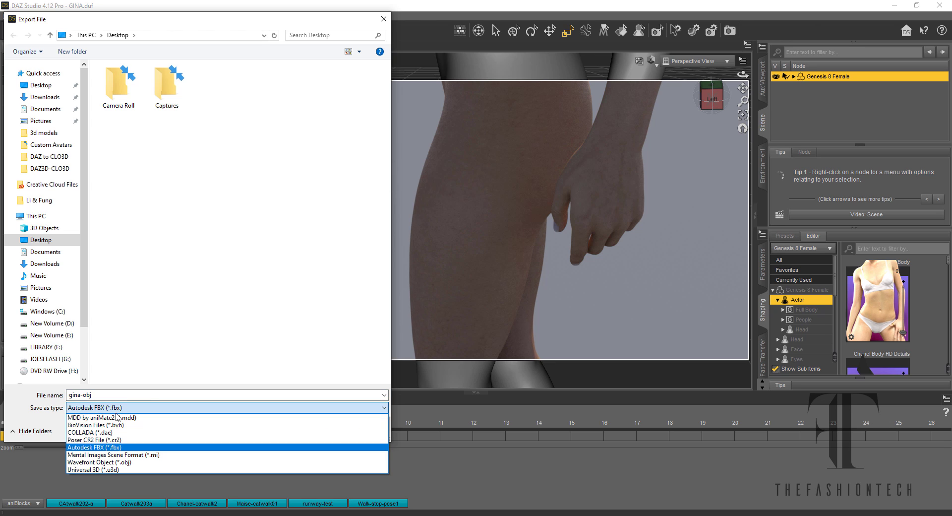
pyautogui.click(104, 461)
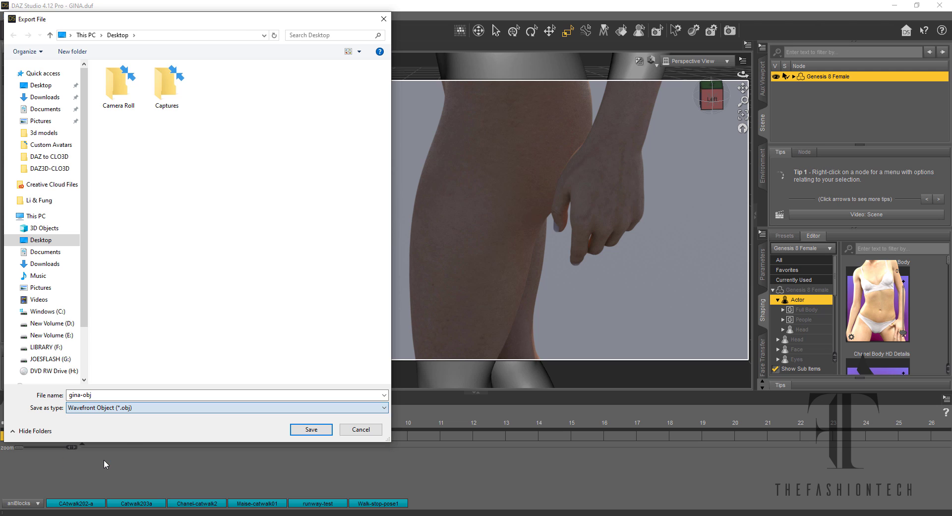
pyautogui.click(310, 430)
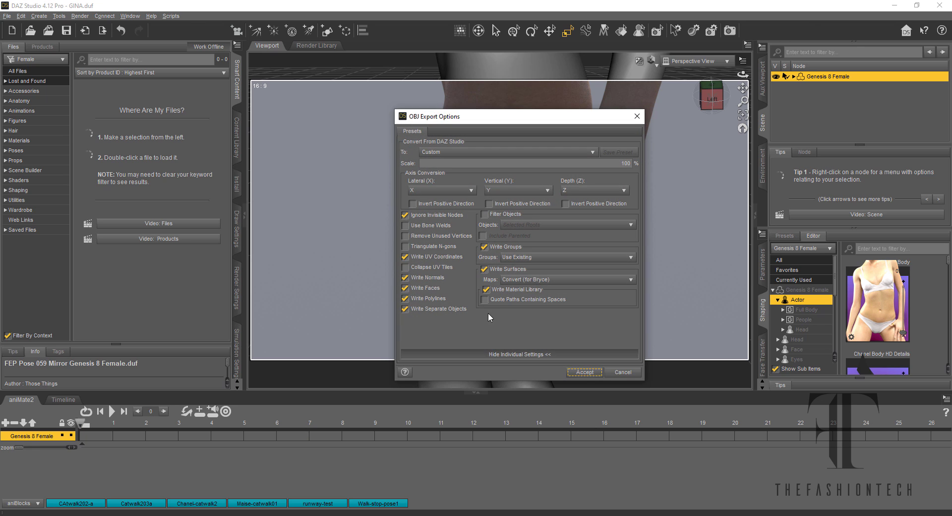
pyautogui.click(584, 372)
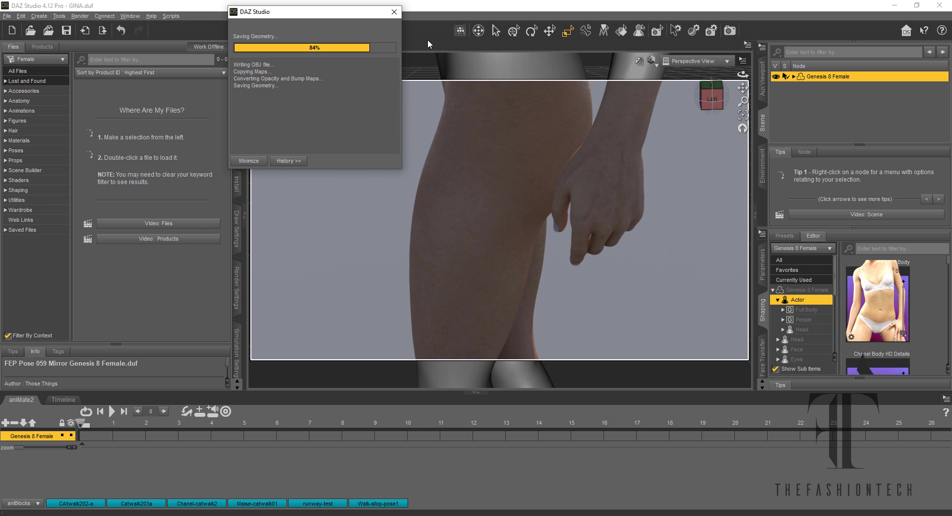
pyautogui.click(7, 16)
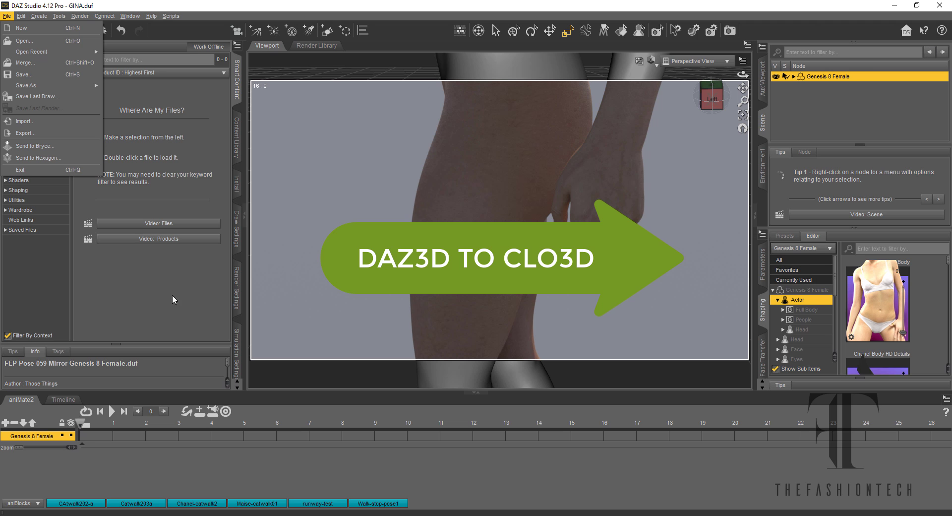
pyautogui.click(173, 302)
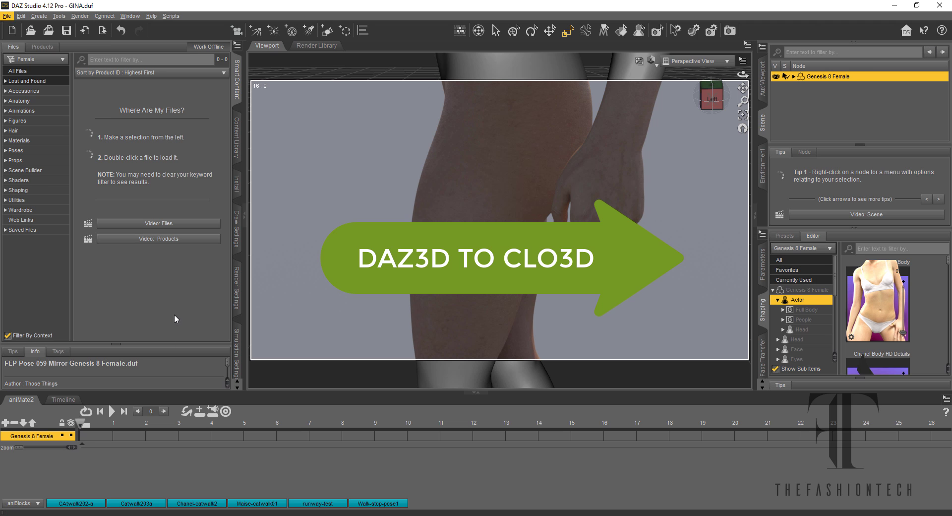
# - Apply the ClsscAppl G8F 00 TPose preset from the Other poses category to Genesis 8 Female
pyautogui.click(23, 151)
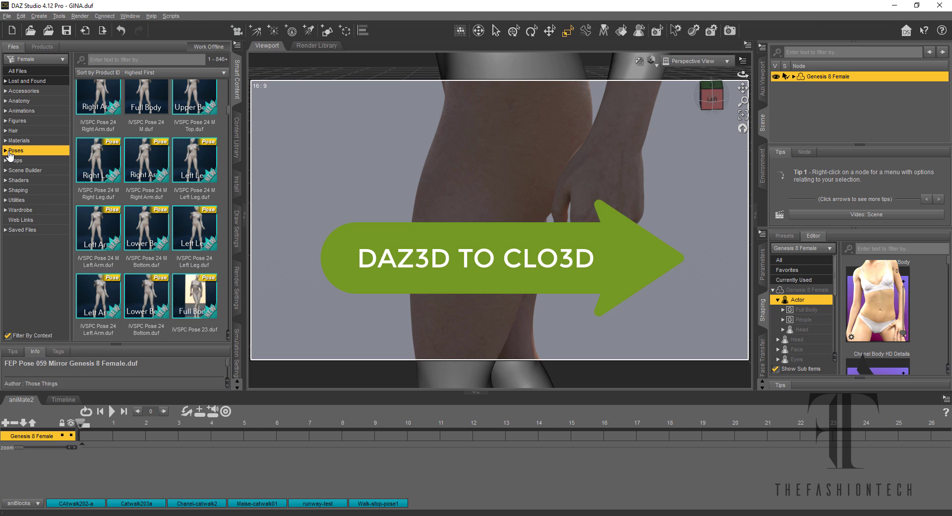
pyautogui.click(5, 151)
pyautogui.click(19, 190)
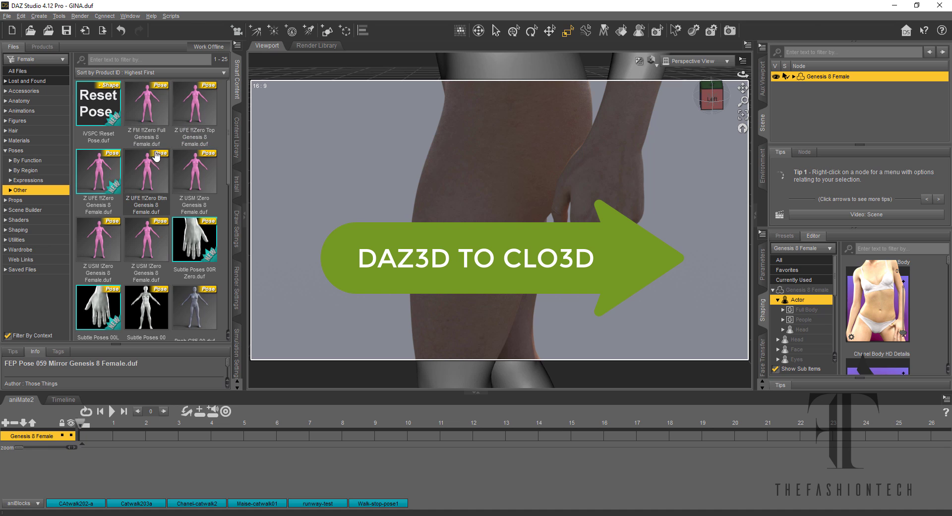
pyautogui.scroll(-5, 176, 187)
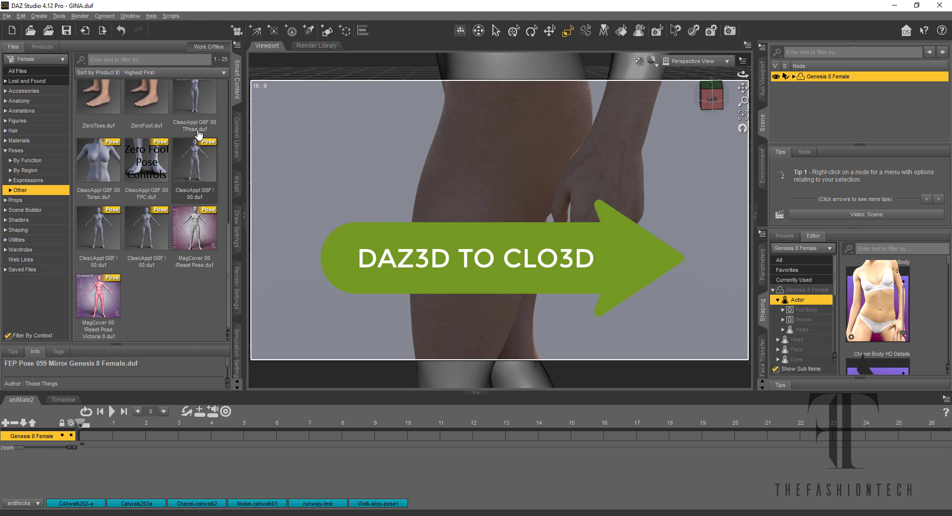
pyautogui.doubleClick(200, 109)
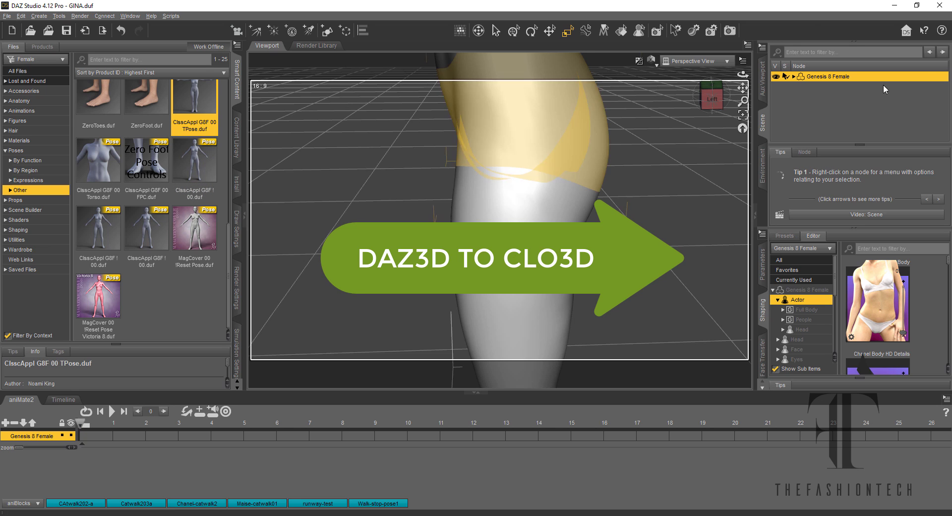
# - Switch the viewport from NVIDIA Iray to a shaded draw style and view the figure from the front
pyautogui.click(651, 61)
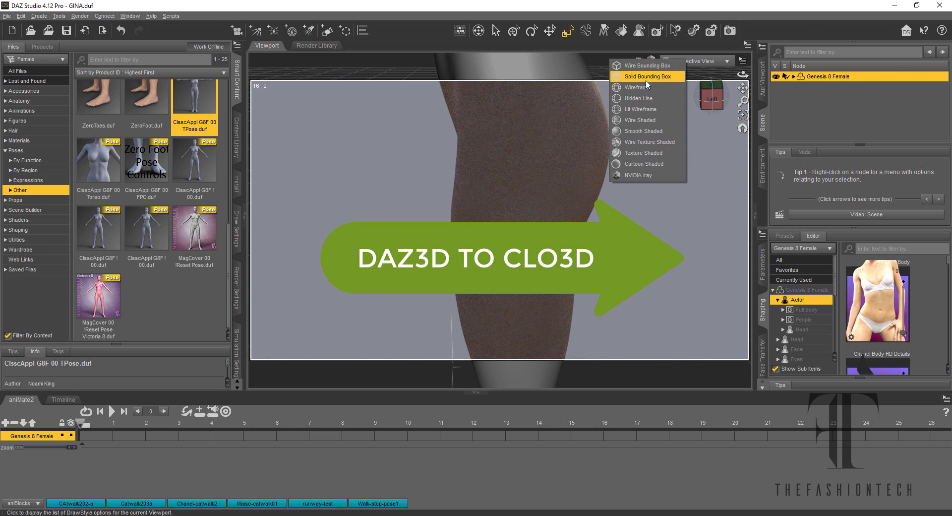
pyautogui.click(651, 141)
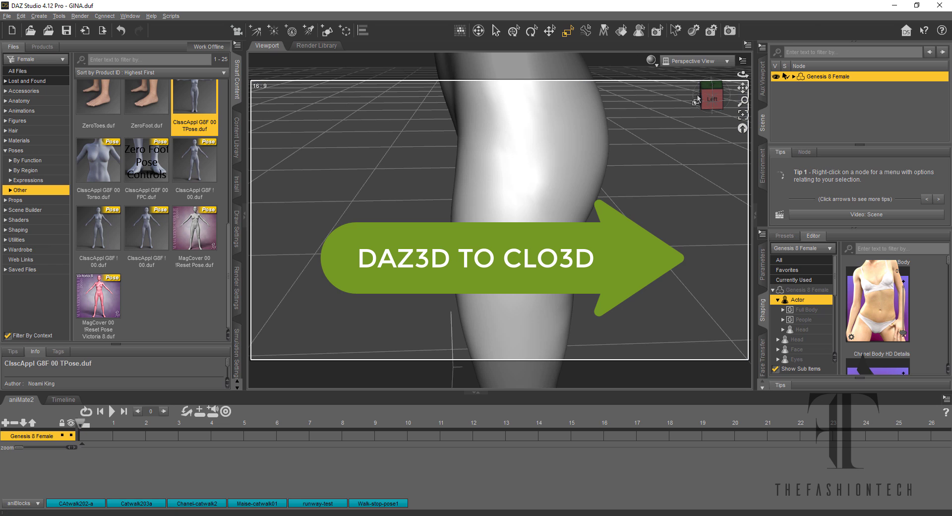
pyautogui.click(713, 96)
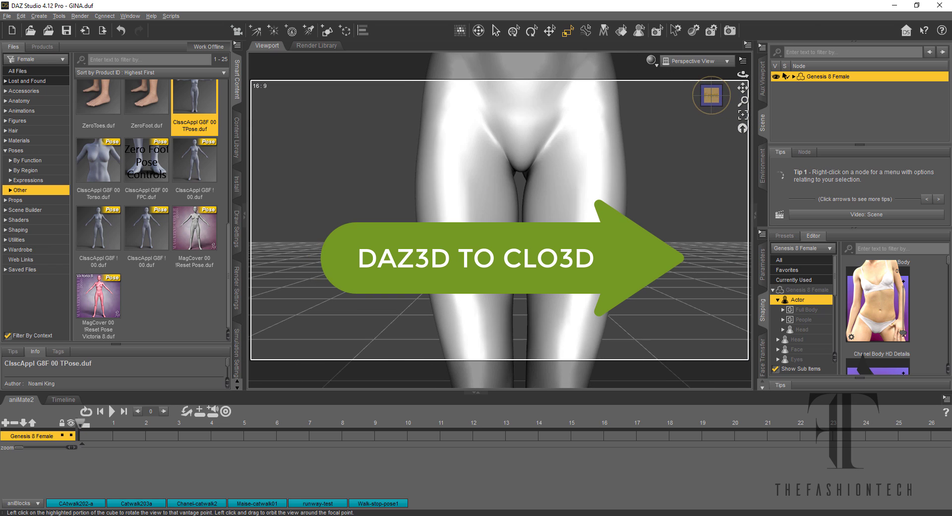
# - Apply the ClsscAppl G8F !00 pose presets to Genesis 8 Female and frame the whole figure in an angled view
pyautogui.click(207, 157)
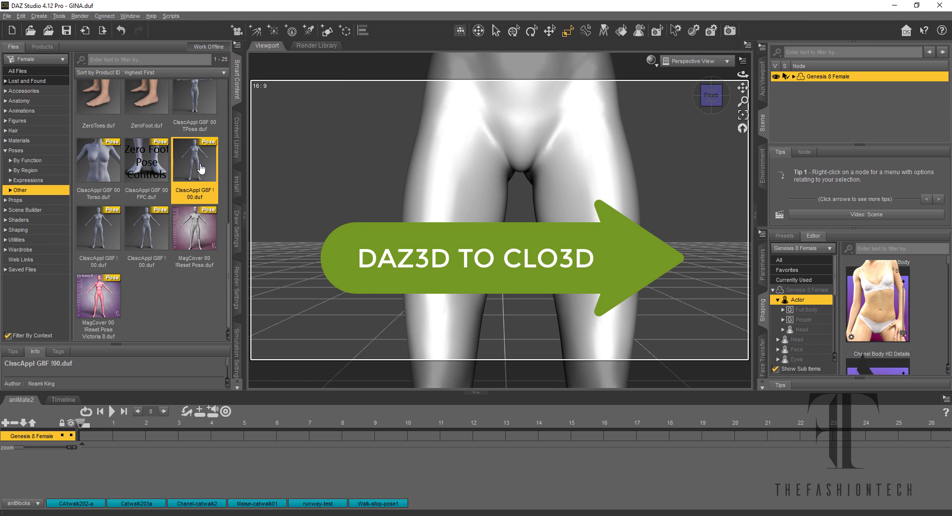
pyautogui.doubleClick(104, 226)
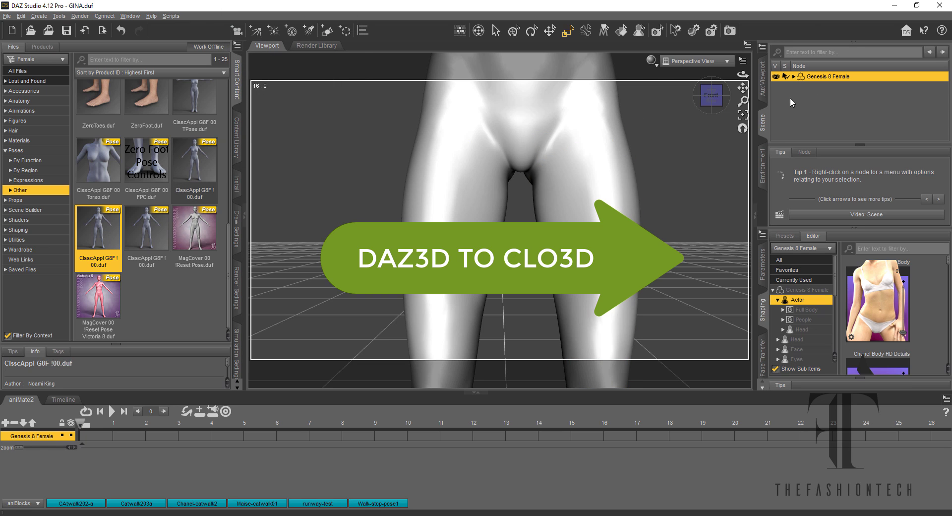
pyautogui.click(743, 115)
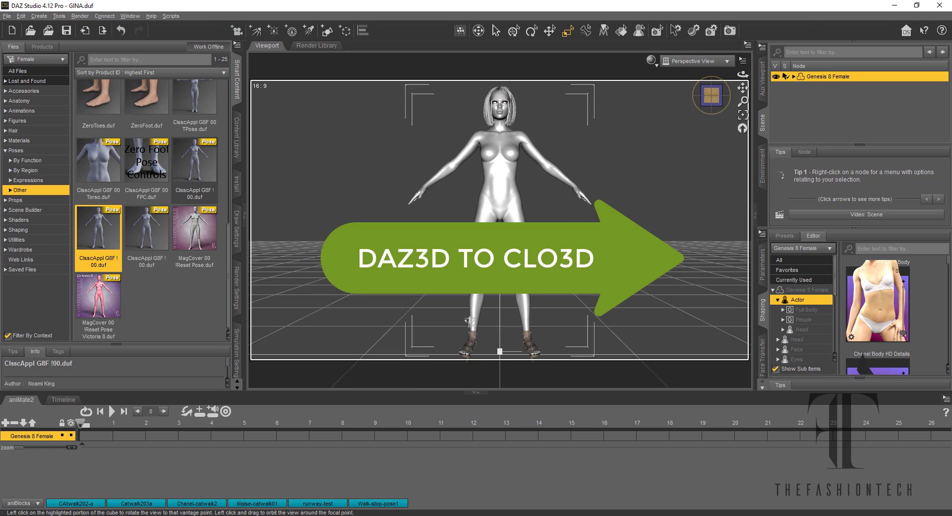
pyautogui.click(702, 96)
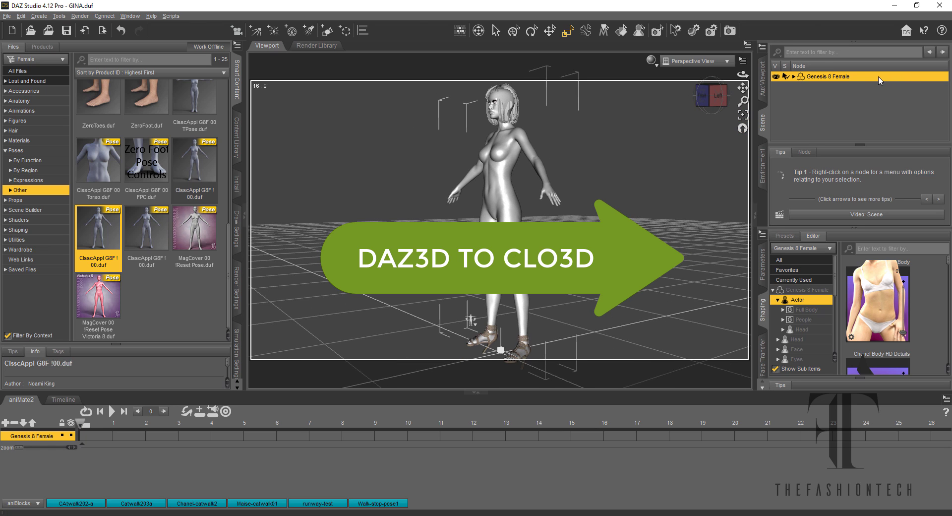
# - Select Karen Heels G8F under Genesis 8 Female and apply its Karen H Pose, Reset Toes and Reset Feet presets
pyautogui.doubleClick(806, 78)
pyautogui.click(795, 77)
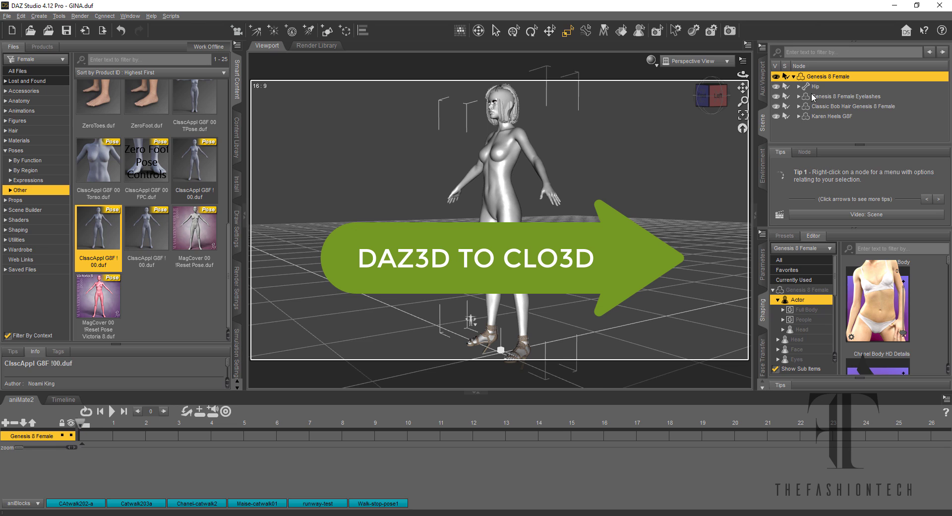
pyautogui.click(831, 117)
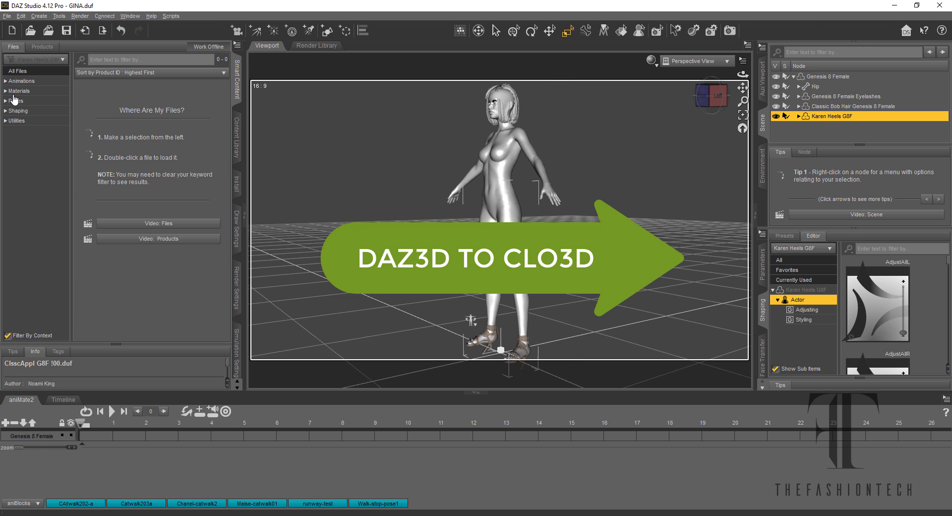
pyautogui.click(20, 91)
pyautogui.click(34, 101)
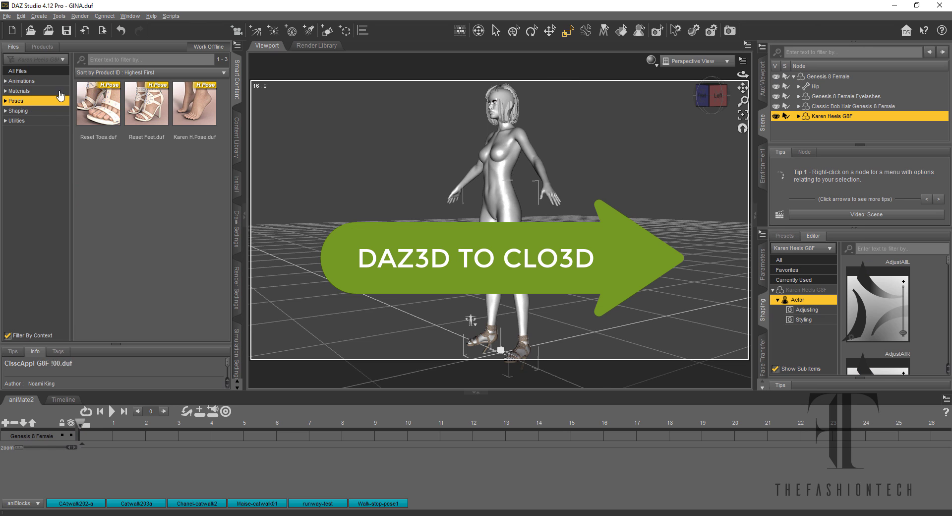
pyautogui.doubleClick(206, 113)
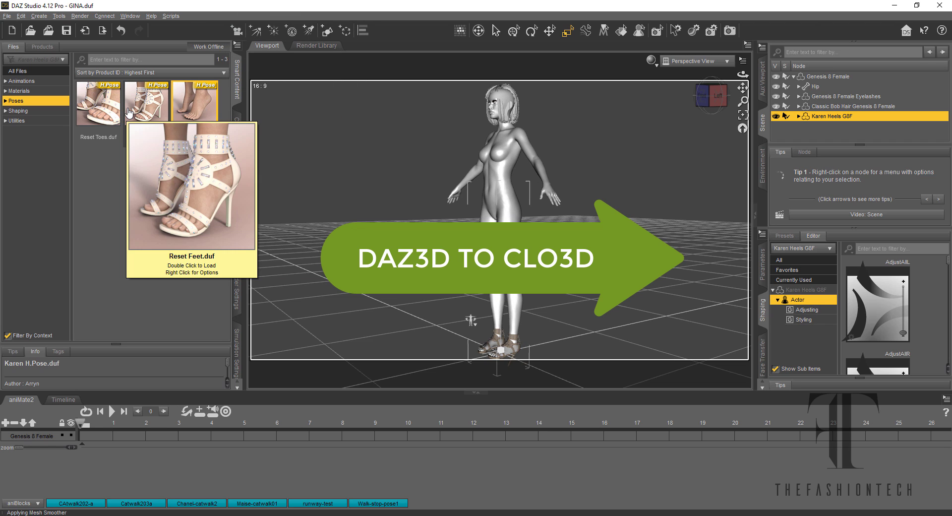
pyautogui.doubleClick(110, 115)
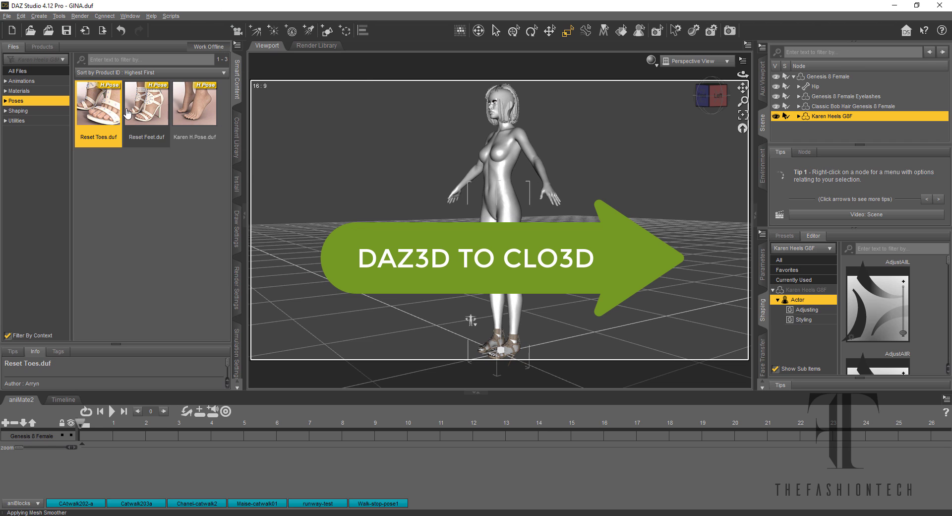
pyautogui.doubleClick(145, 110)
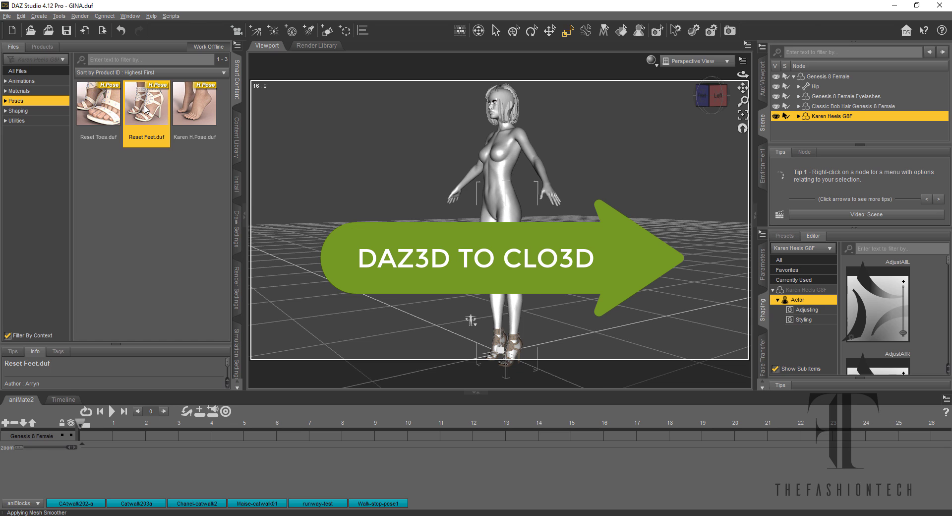
# - Apply the Subtle Poses 00 Zero preset from the Other poses category to Genesis 8 Female
pyautogui.click(816, 78)
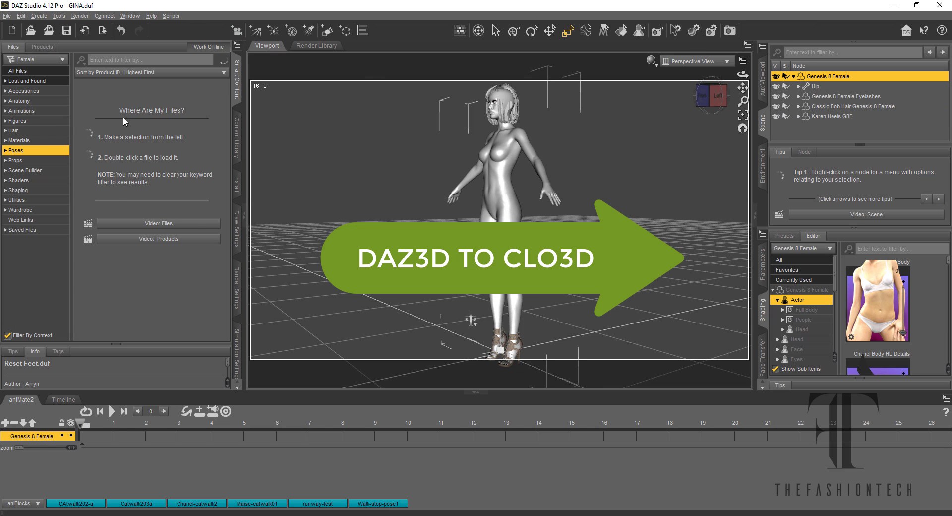
pyautogui.click(6, 151)
pyautogui.click(20, 190)
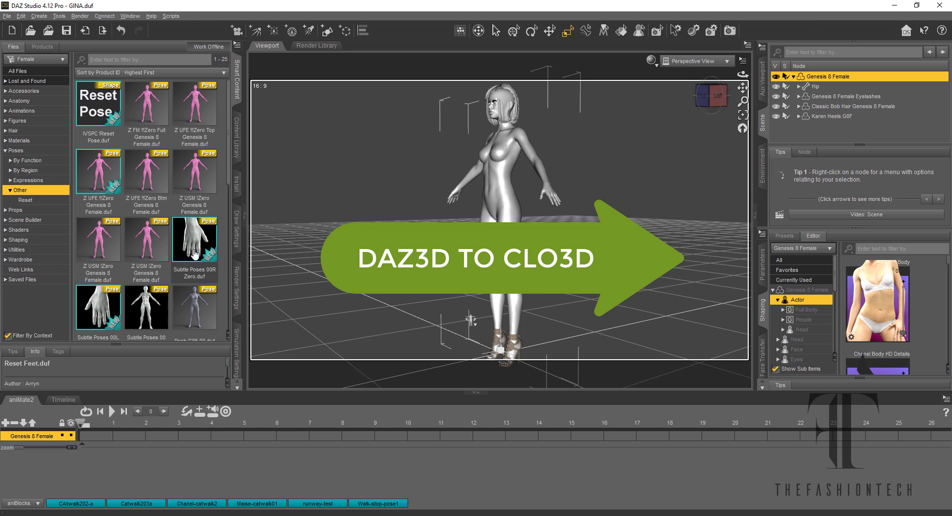
pyautogui.doubleClick(164, 302)
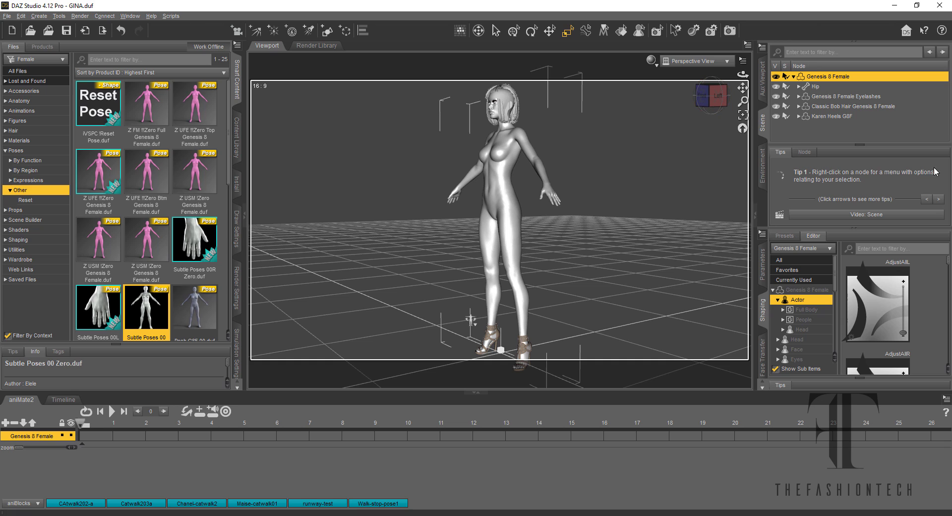
# - Move Genesis 8 Female to the floor and view the figure from the front
pyautogui.click(693, 137)
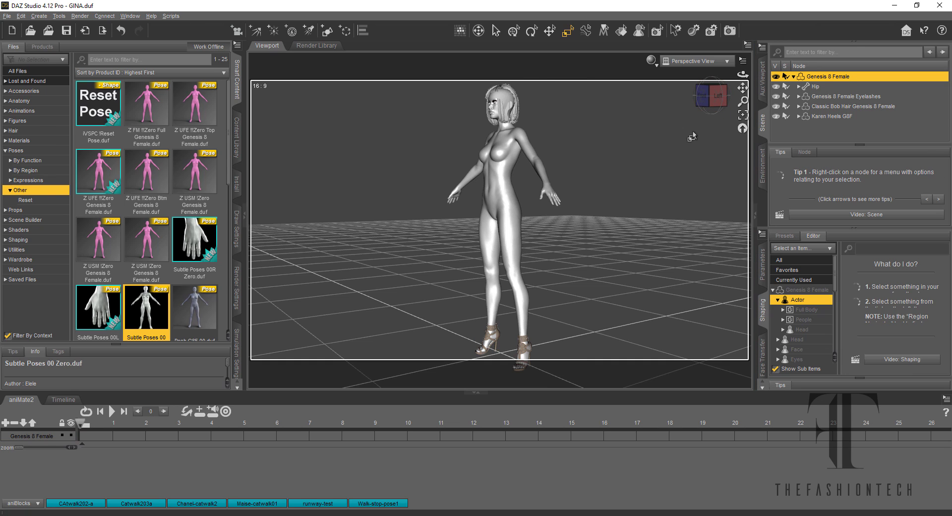
pyautogui.click(820, 77)
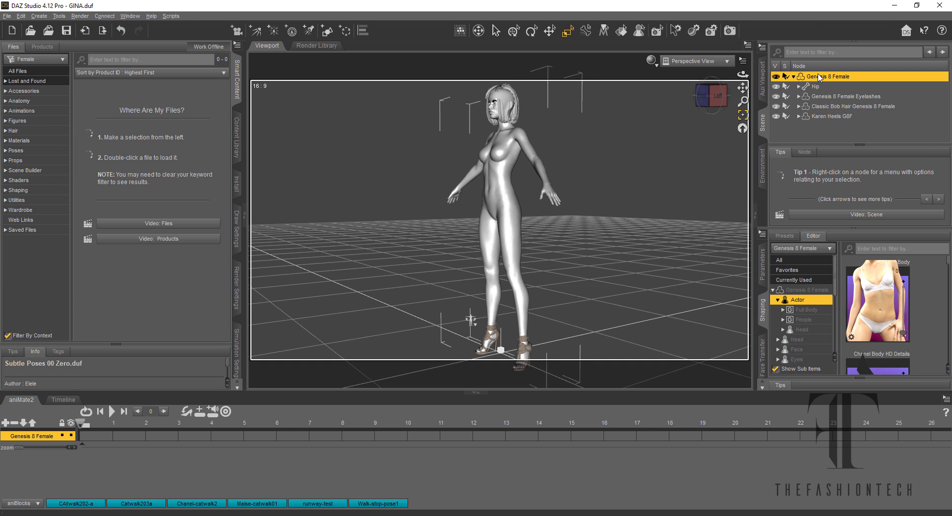
pyautogui.click(710, 148)
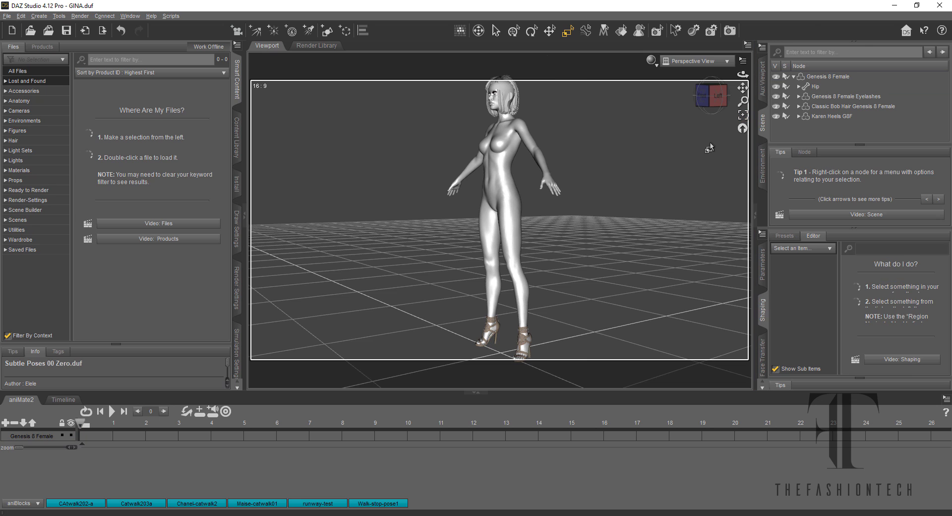
pyautogui.click(726, 94)
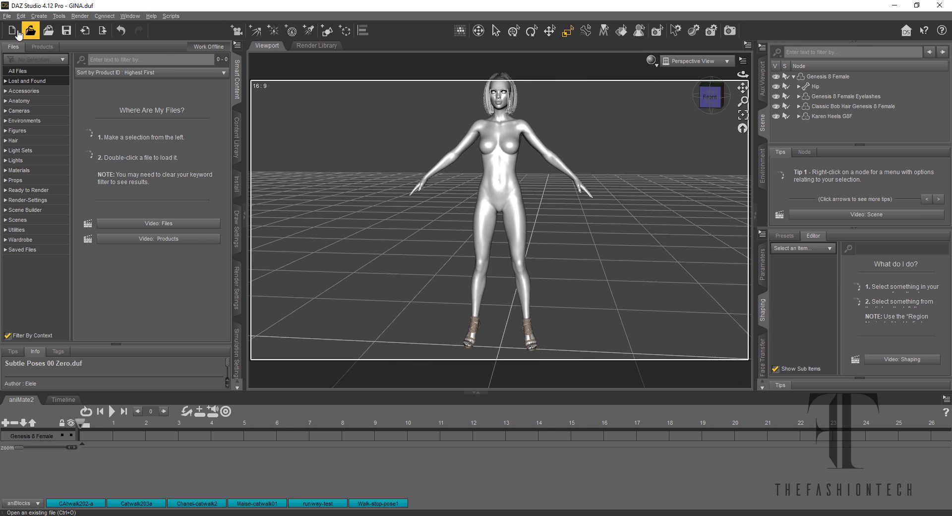
# - Export the posed figure to the Desktop as gina-apose in Wavefront Object format with the Custom export preset
pyautogui.click(7, 16)
pyautogui.click(23, 133)
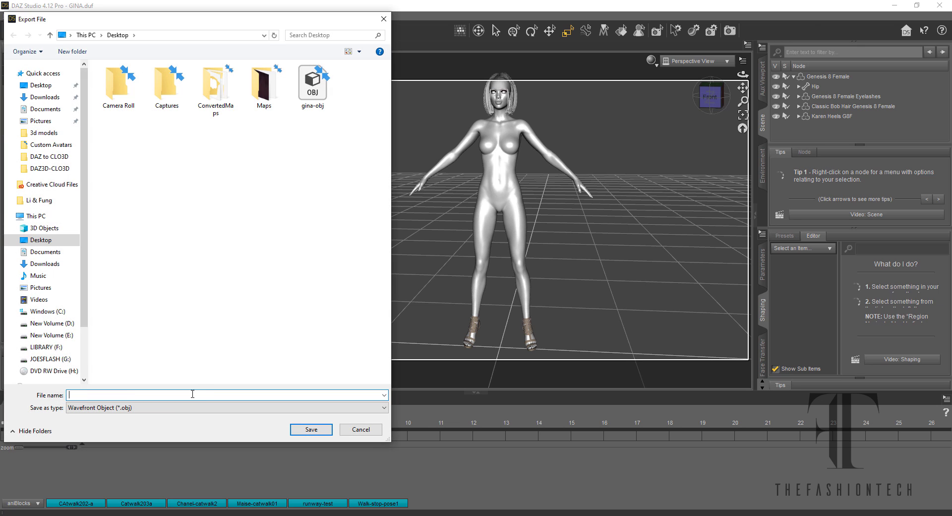
pyautogui.write('gina-')
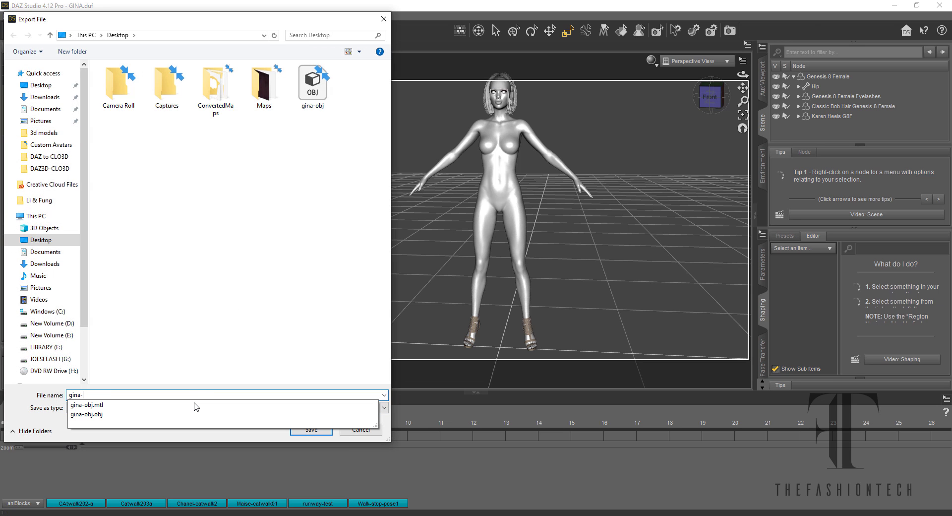
pyautogui.write('apose')
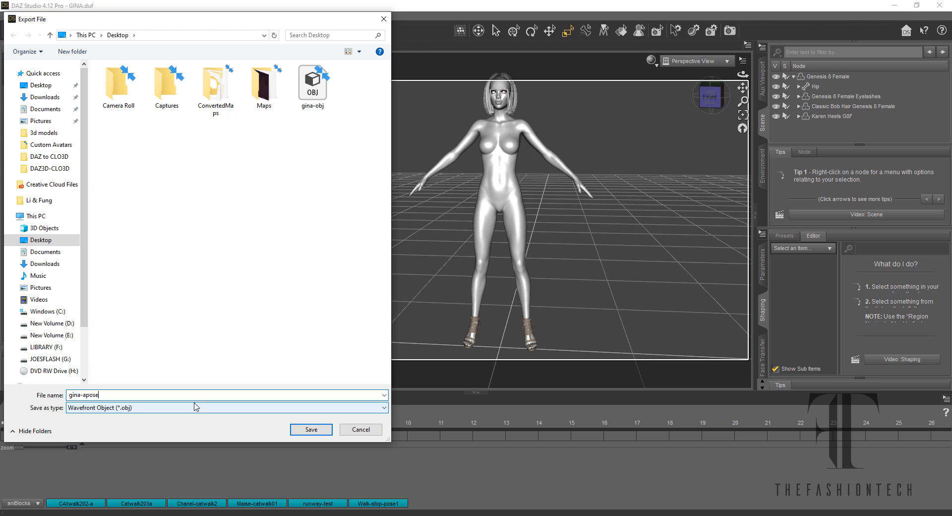
pyautogui.press('Return')
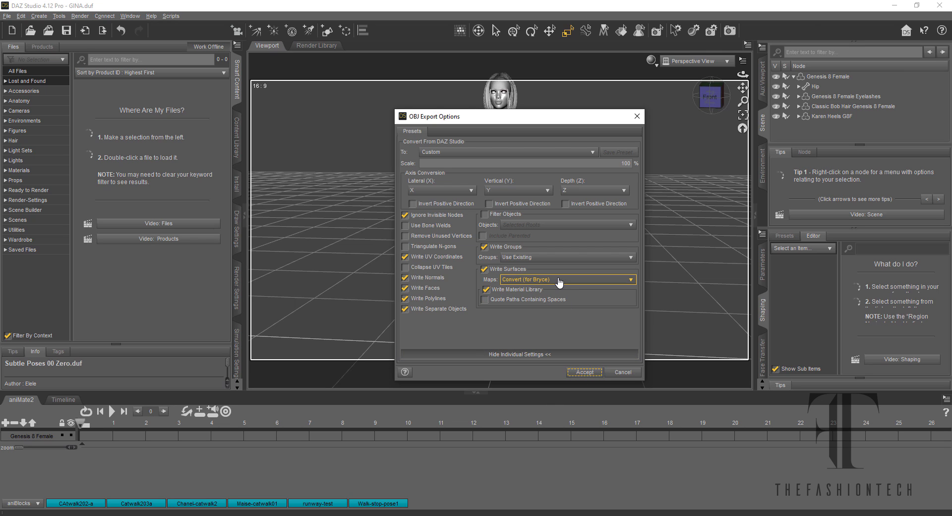
pyautogui.click(576, 373)
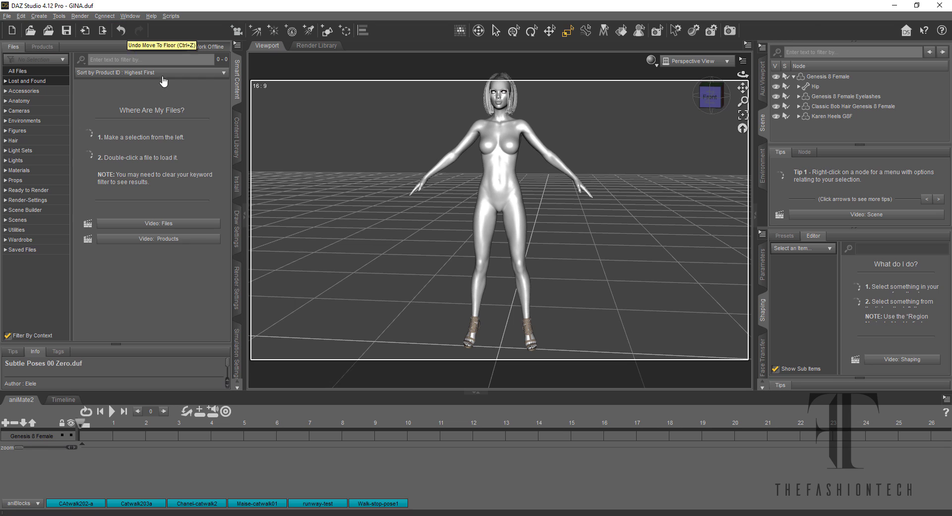
# - Apply the FEP Pose 096 Mirror pose to Genesis 8 Female and move the figure to the floor
pyautogui.click(828, 76)
pyautogui.click(27, 151)
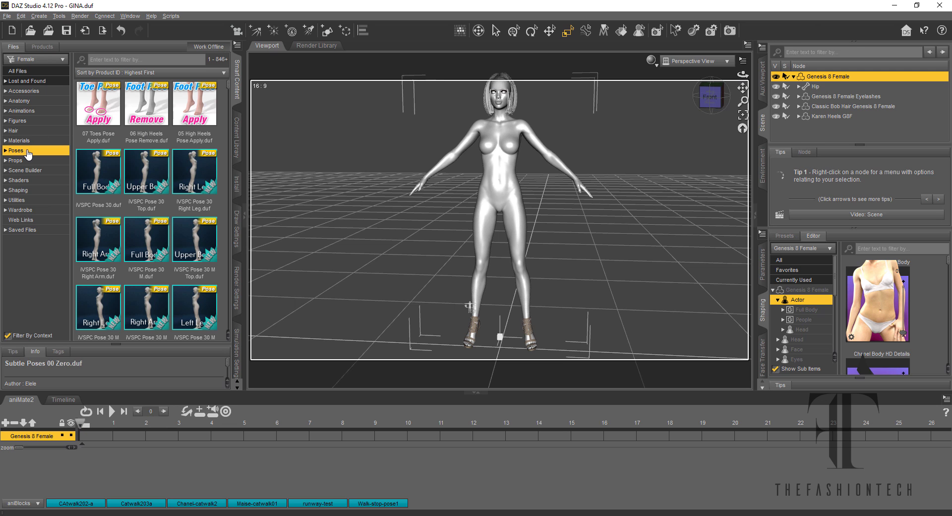
pyautogui.scroll(-10, 160, 175)
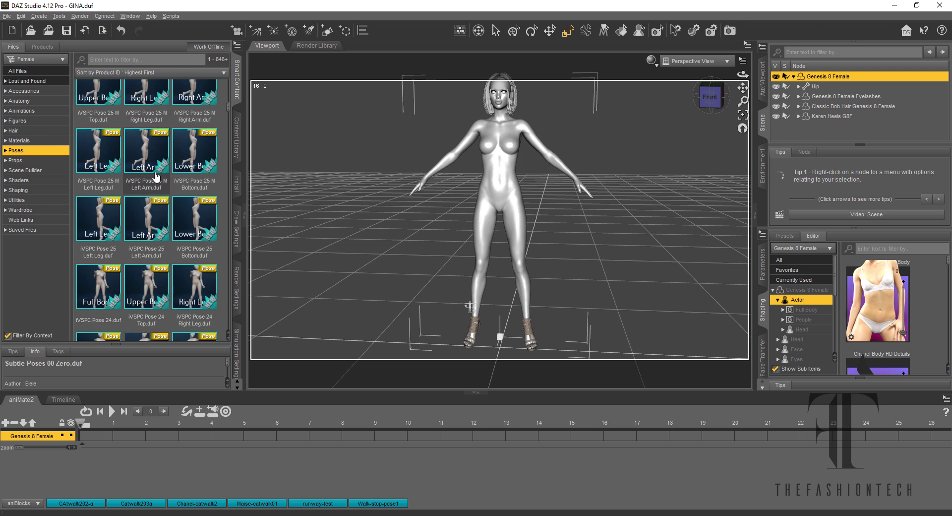
pyautogui.scroll(-10, 168, 160)
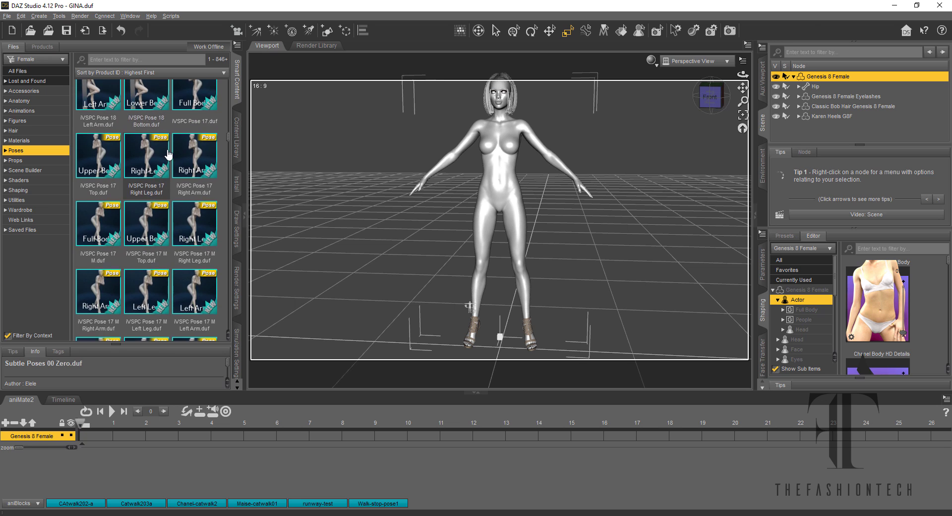
pyautogui.scroll(-10, 166, 152)
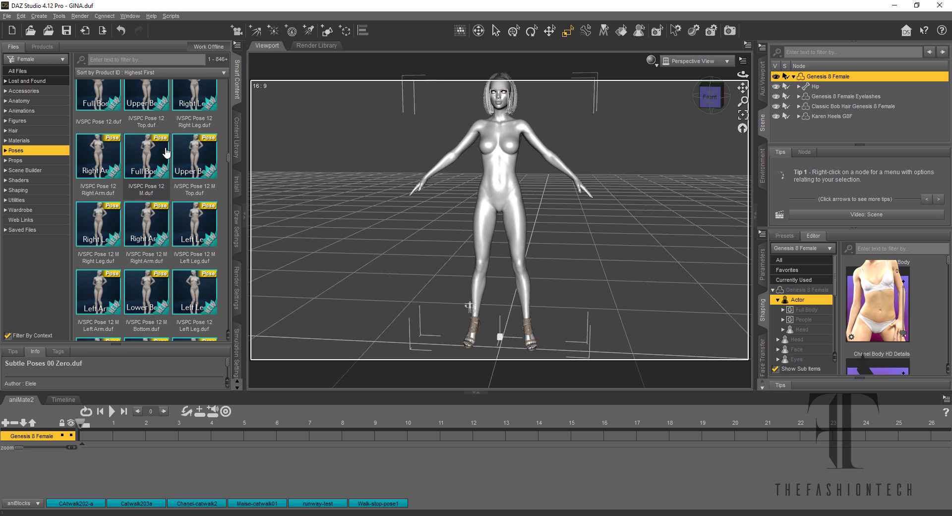
pyautogui.scroll(-10, 167, 152)
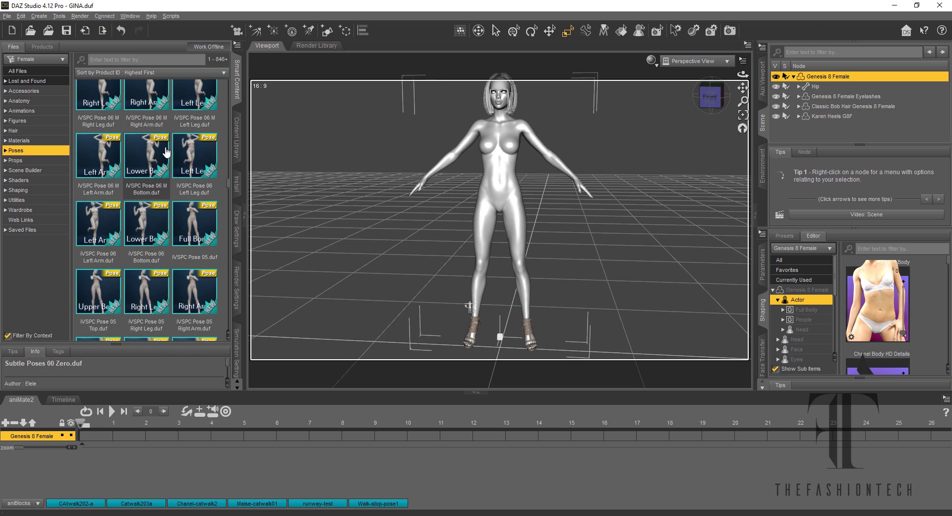
pyautogui.scroll(-10, 166, 153)
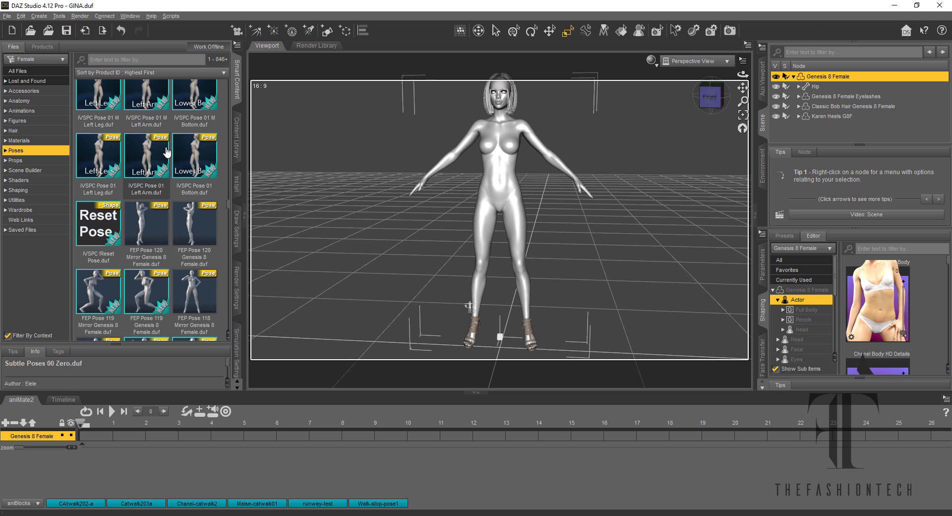
pyautogui.scroll(-5, 167, 152)
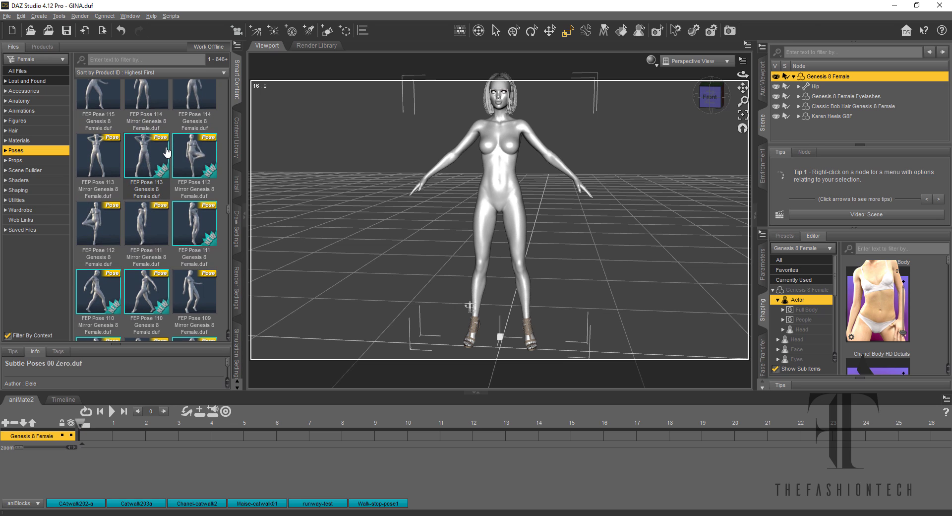
pyautogui.scroll(-8, 167, 152)
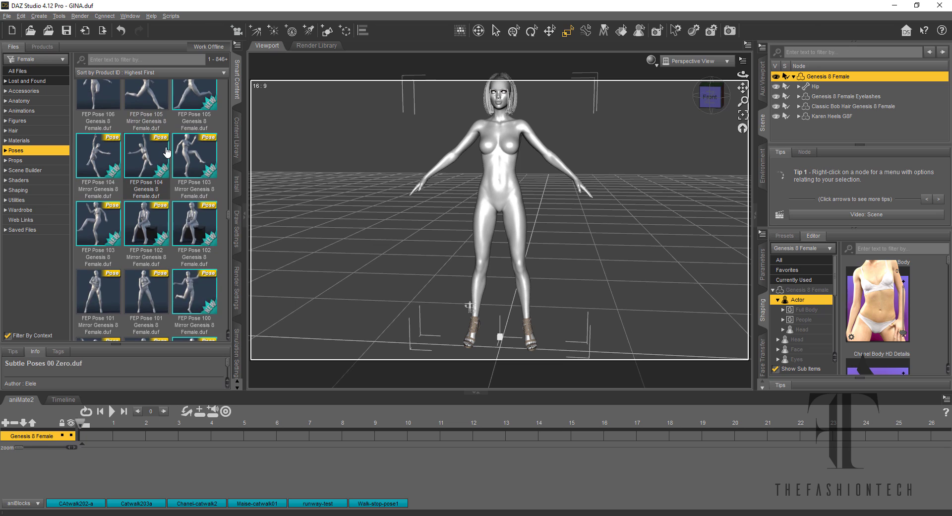
pyautogui.scroll(-1, 166, 152)
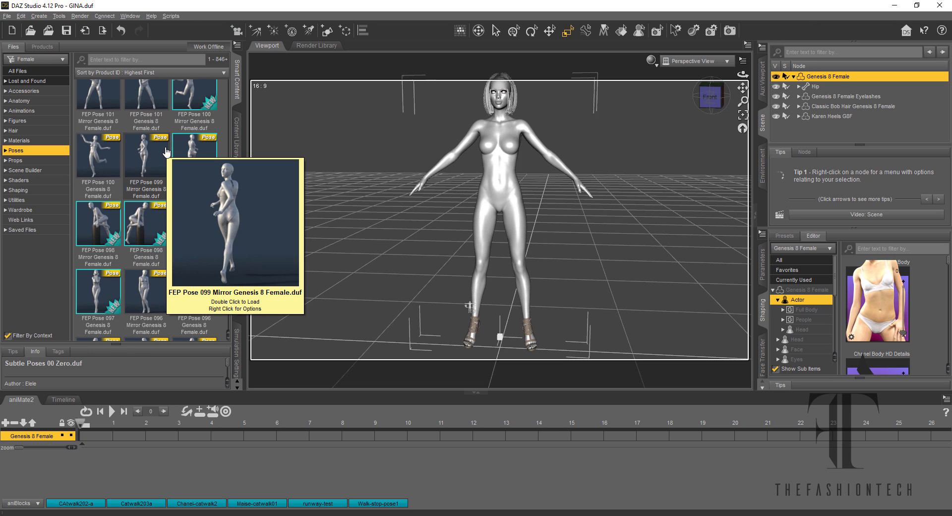
pyautogui.click(156, 287)
pyautogui.doubleClick(155, 282)
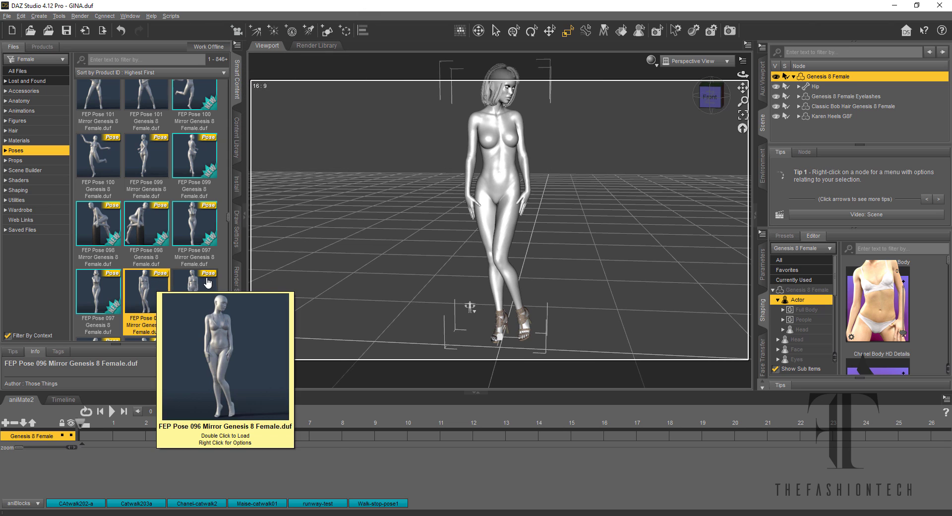
pyautogui.moveTo(201, 290)
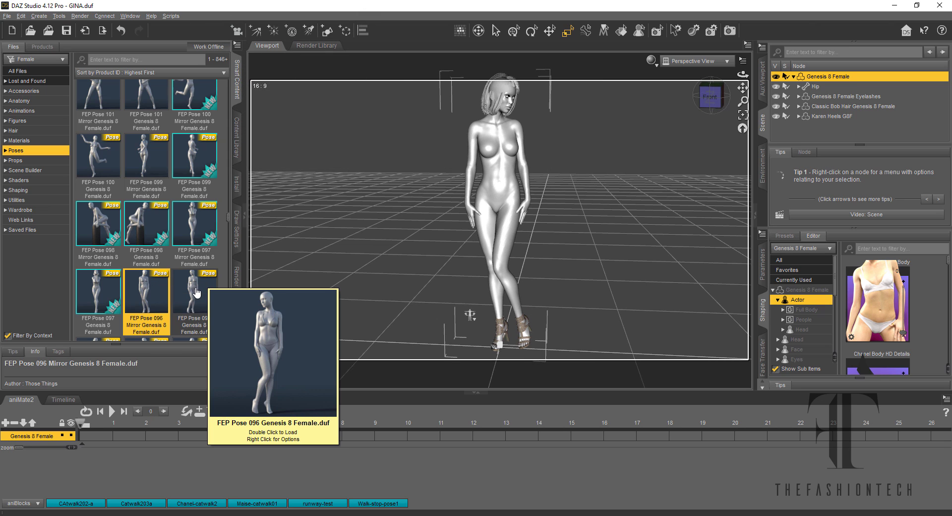
# - Export the posed figure to the Desktop in Wavefront Object format with the Custom preset and a scale of 100%
pyautogui.click(3, 17)
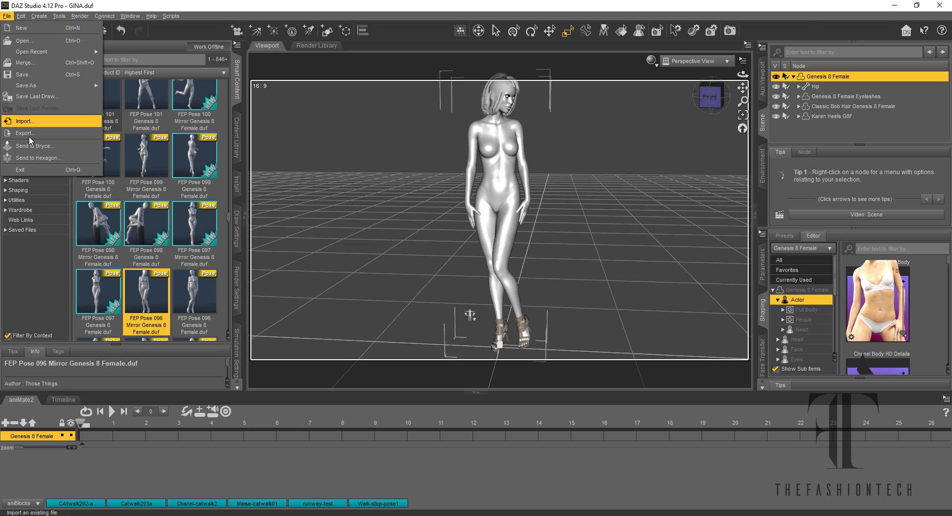
pyautogui.click(31, 139)
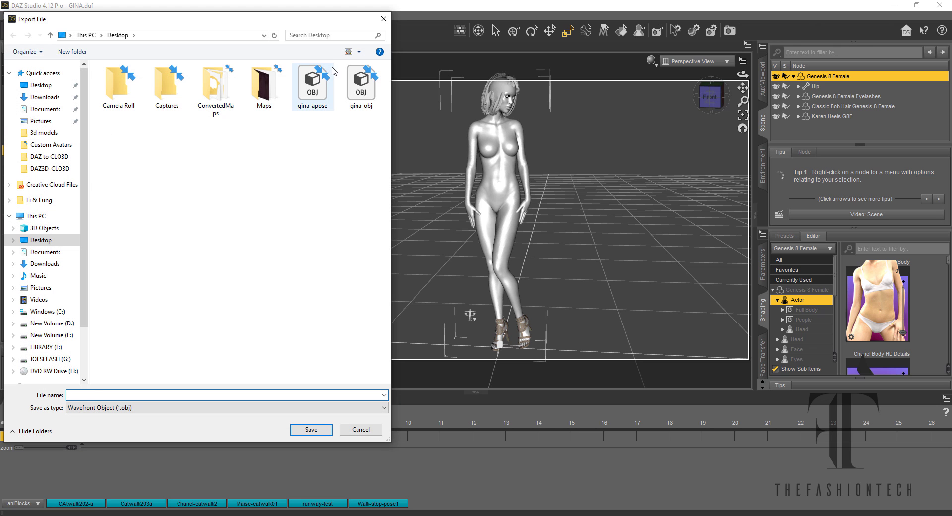
pyautogui.click(321, 80)
pyautogui.click(312, 431)
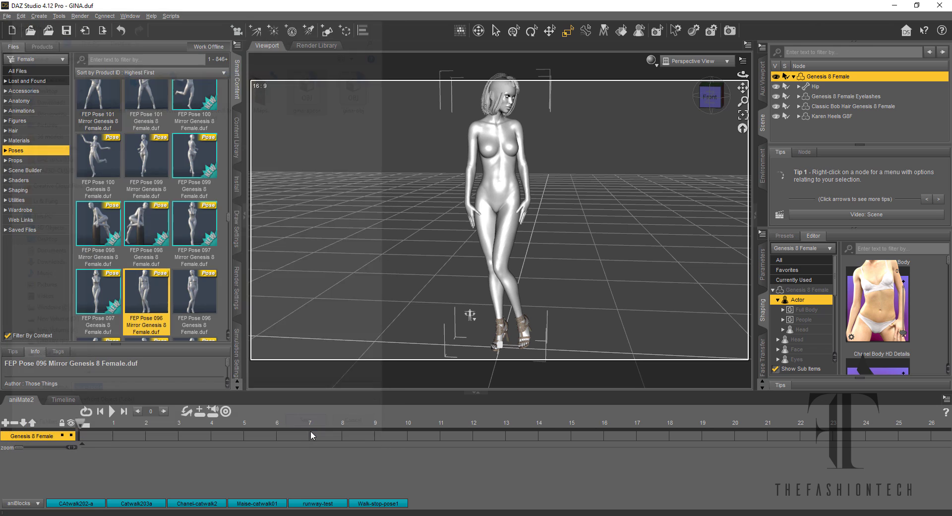
pyautogui.click(442, 269)
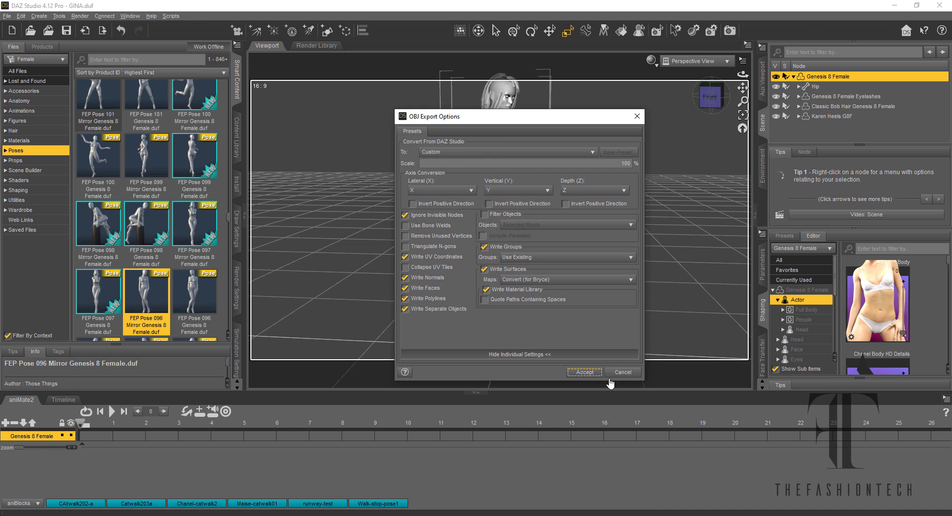
pyautogui.click(590, 369)
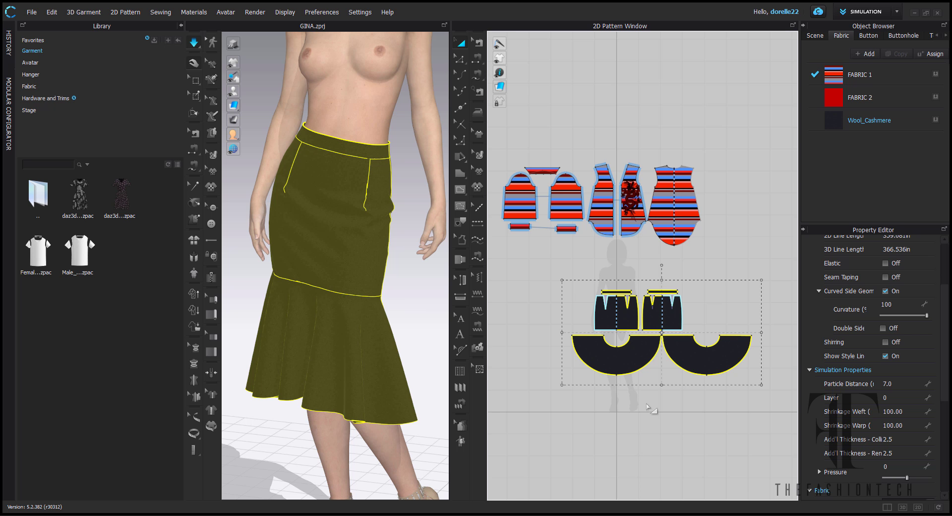
# - Switch to CLO, show the striped shirt and the skirt patterns together in 3D, and view the full avatar from the front
pyautogui.scroll(-2, 647, 405)
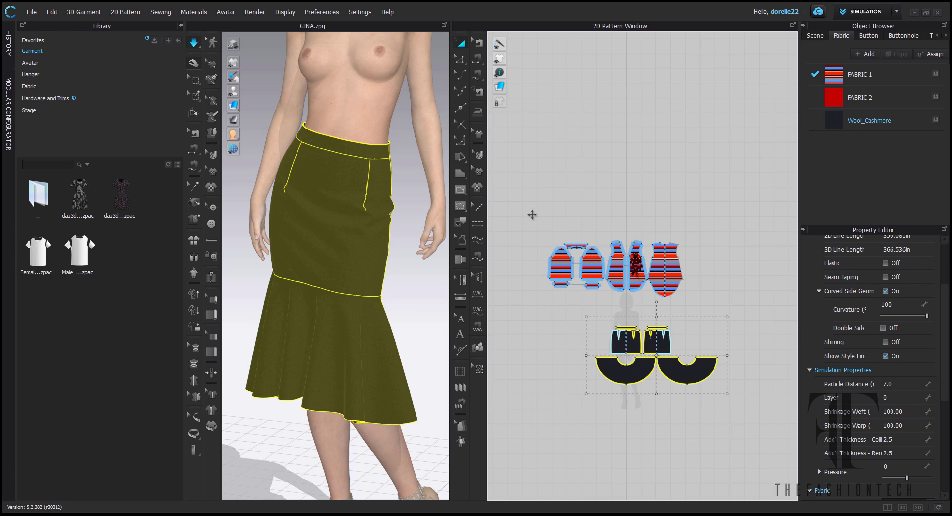
pyautogui.moveTo(749, 426); pyautogui.dragTo(763, 439)
pyautogui.rightClick(694, 373)
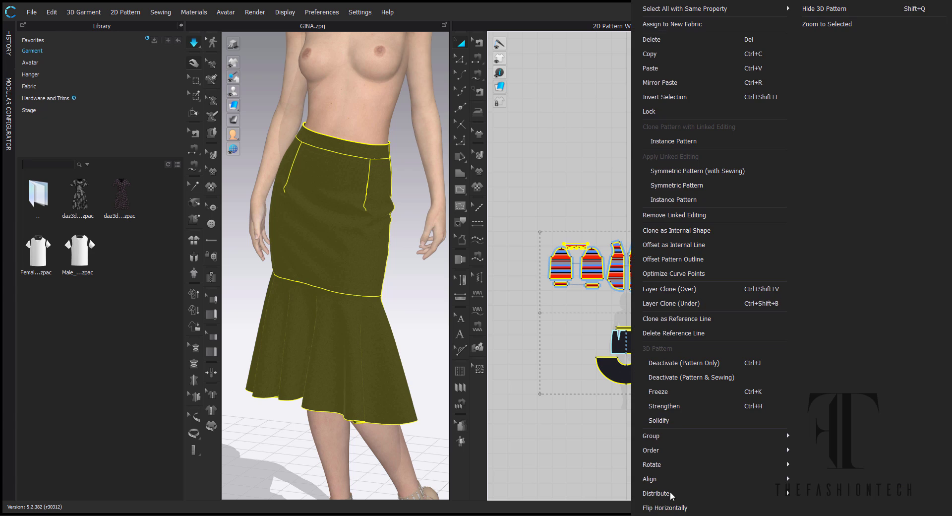
pyautogui.click(831, 14)
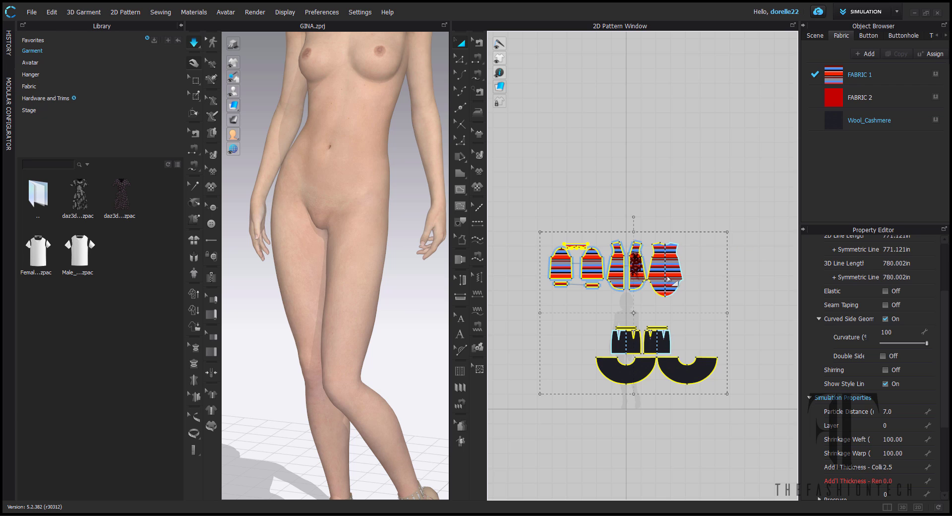
pyautogui.rightClick(624, 261)
pyautogui.moveTo(773, 8)
pyautogui.click(831, 12)
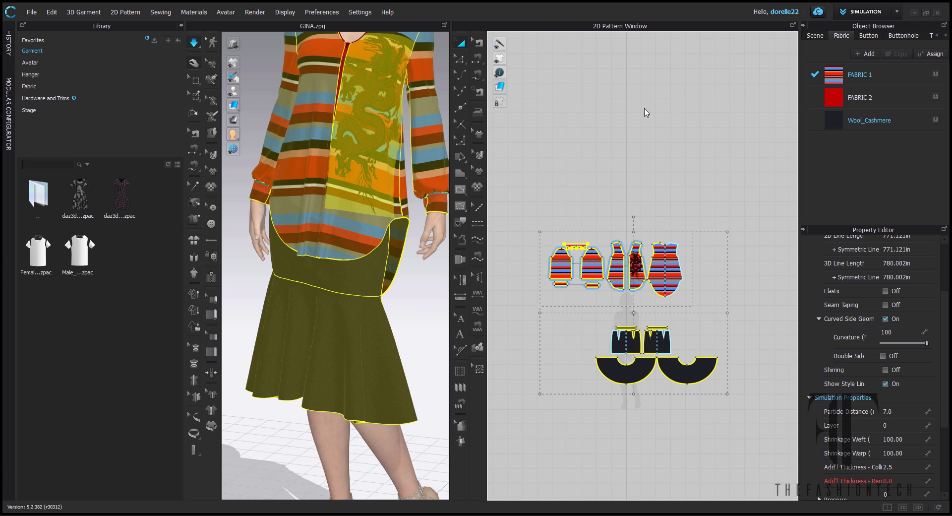
pyautogui.click(647, 118)
pyautogui.scroll(-5, 417, 166)
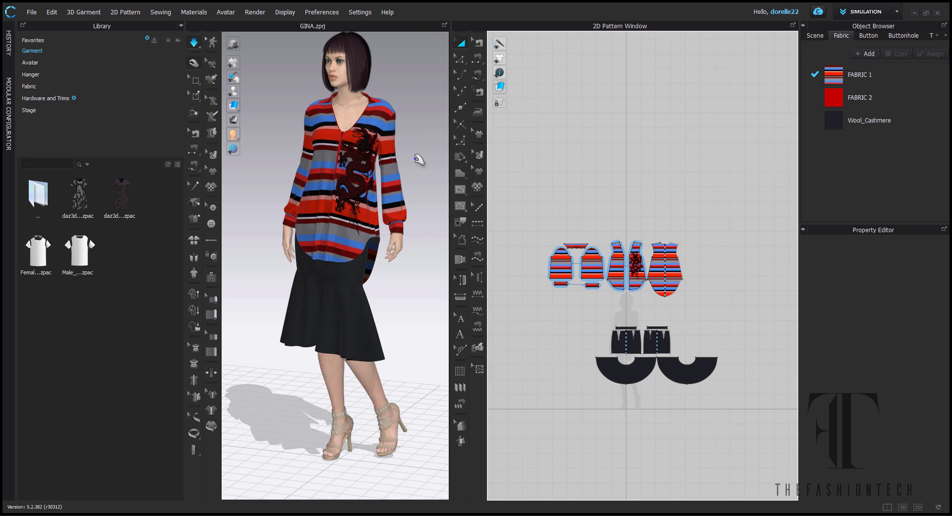
pyautogui.moveTo(429, 133); pyautogui.dragTo(443, 130, button='right')
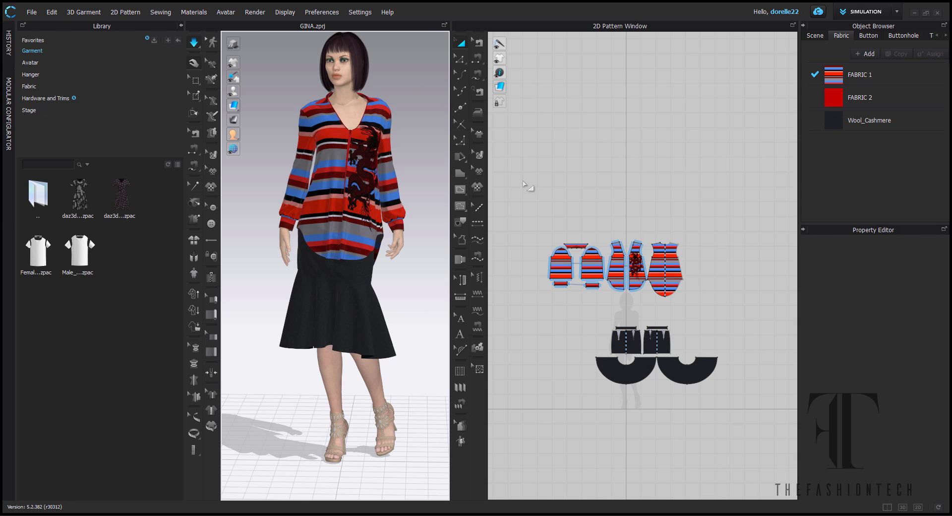
# - Reset the 3D arrangement of all the shirt and skirt patterns around the avatar
pyautogui.click(525, 199)
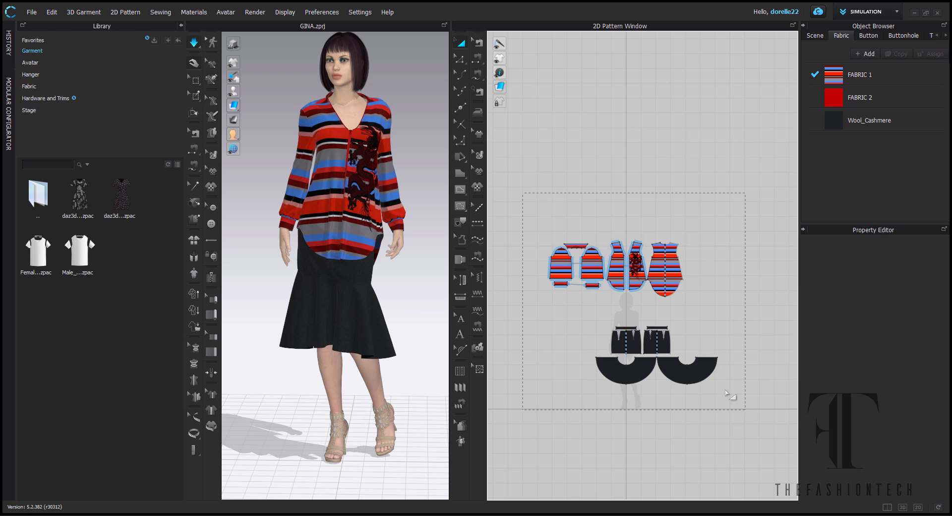
pyautogui.moveTo(726, 392); pyautogui.dragTo(707, 376)
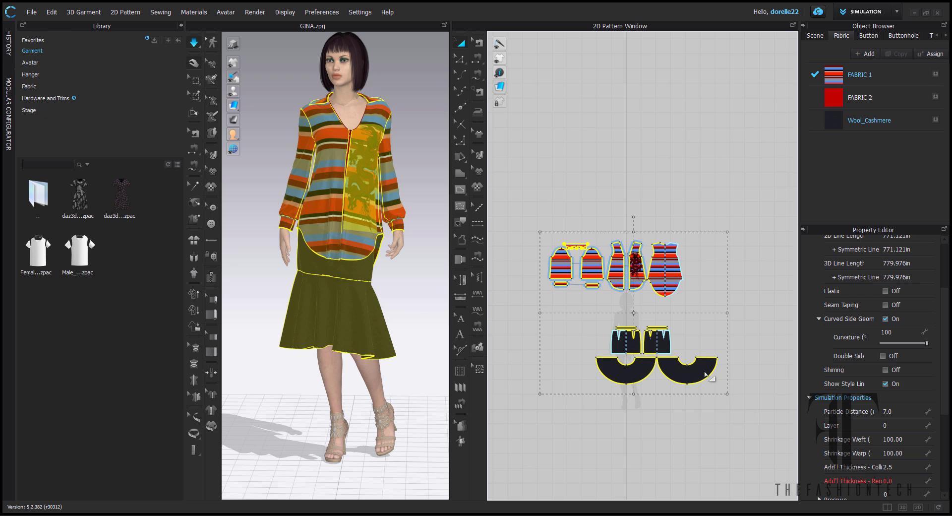
pyautogui.click(423, 306)
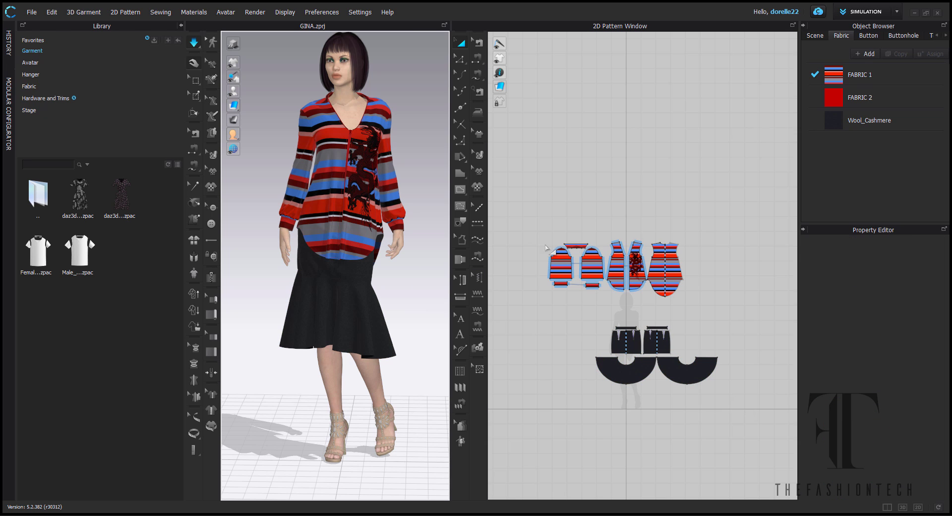
pyautogui.click(683, 397)
pyautogui.moveTo(744, 400); pyautogui.dragTo(746, 408)
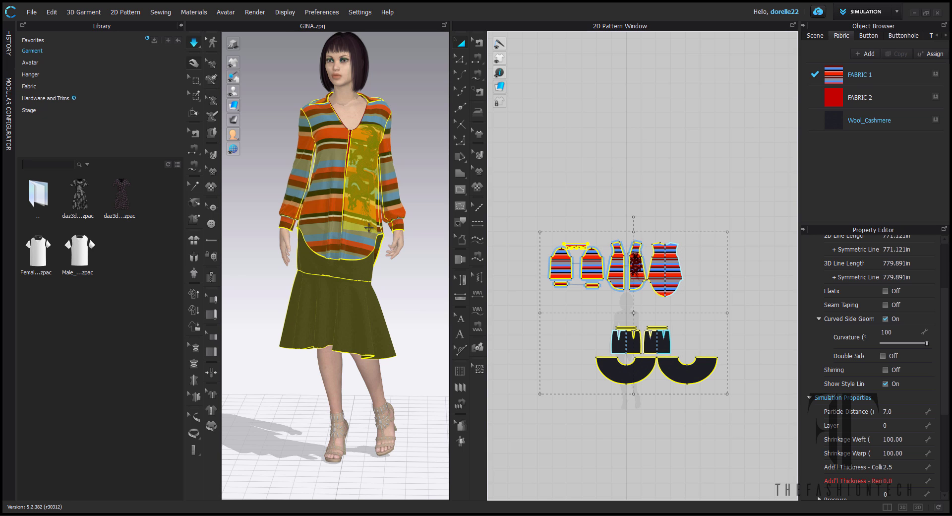
pyautogui.rightClick(343, 219)
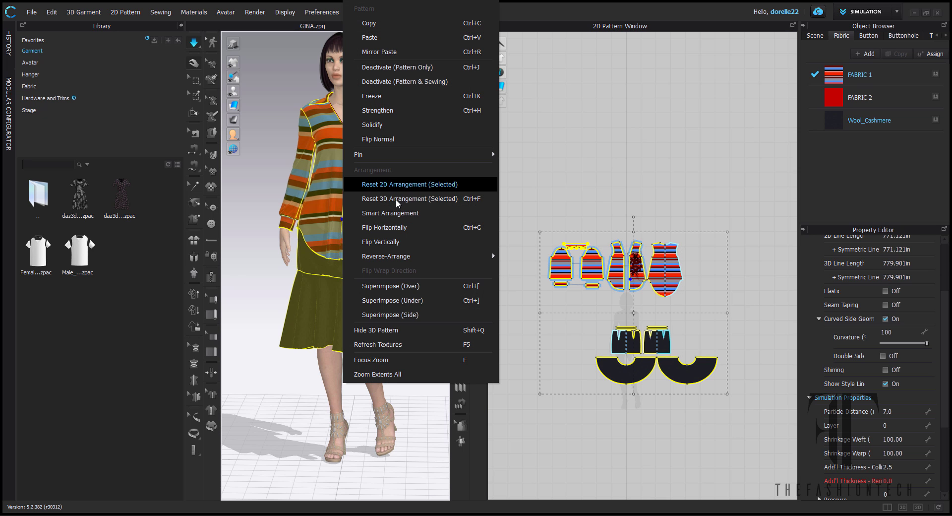
pyautogui.click(397, 202)
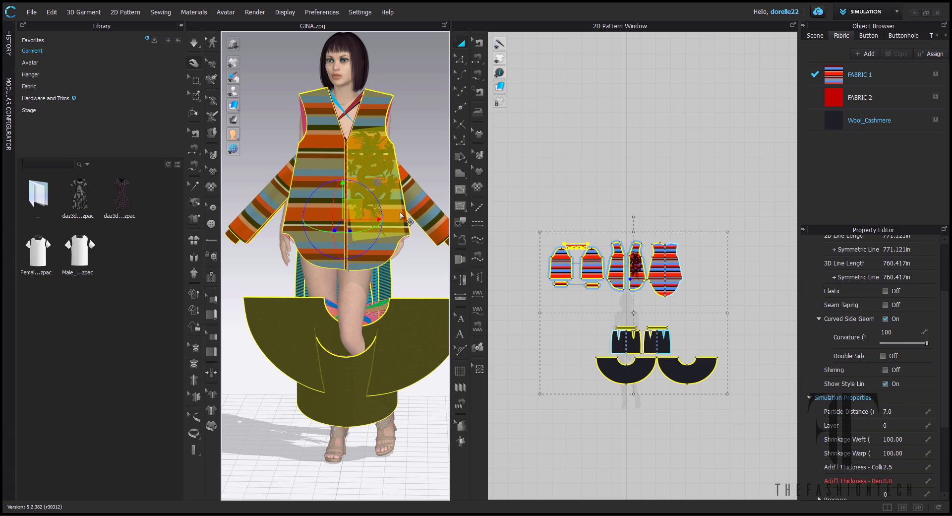
pyautogui.click(422, 132)
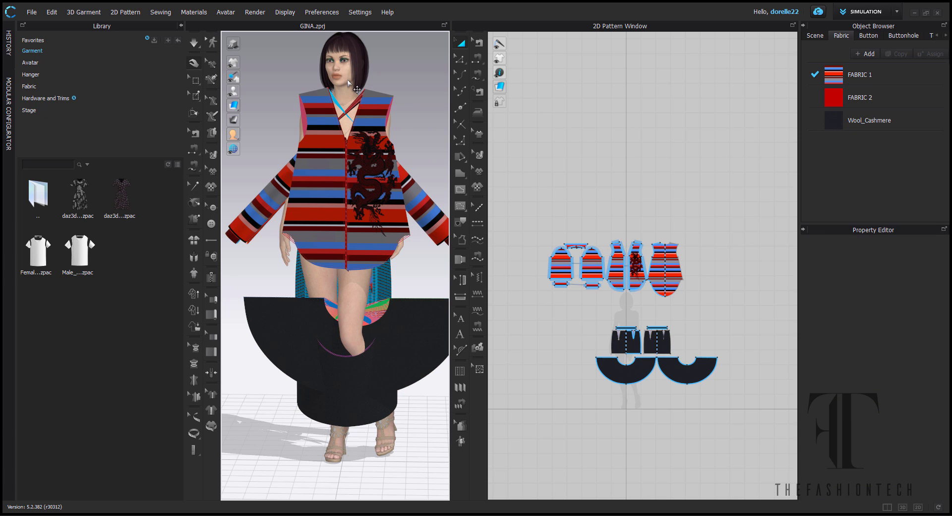
# - Import the exported posed OBJ from the Desktop as an avatar in cm (DAZ Studio) at 100% scale, checking its export location in DAZ Studio
pyautogui.hotkey('shift', 'a')
pyautogui.click(32, 12)
pyautogui.moveTo(40, 172)
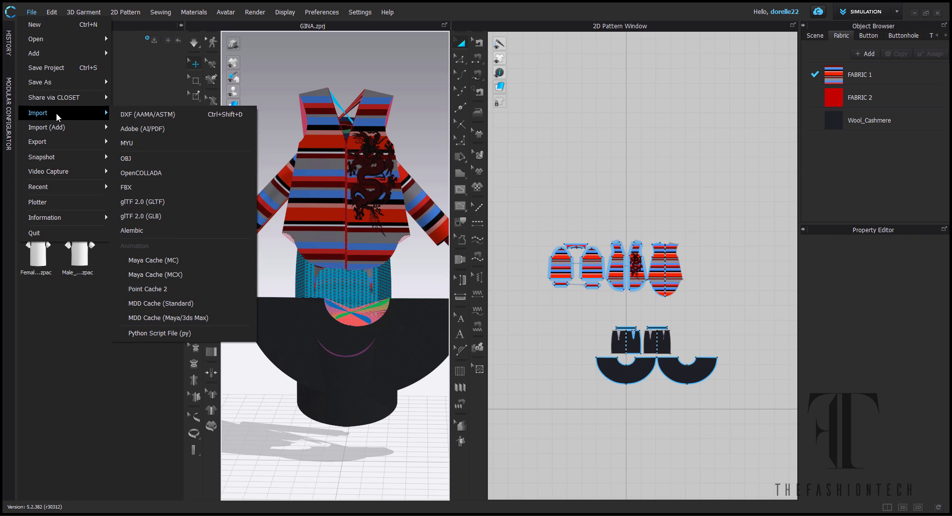
pyautogui.click(164, 143)
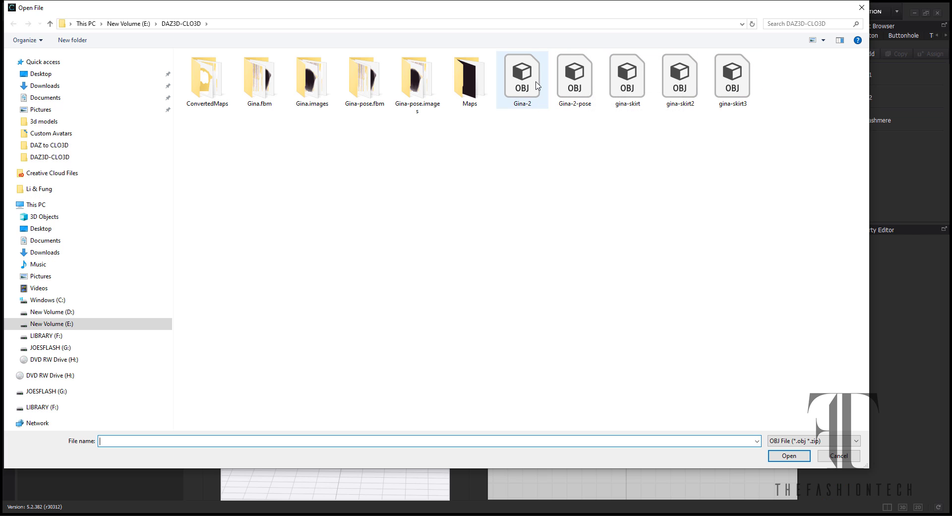
pyautogui.click(49, 145)
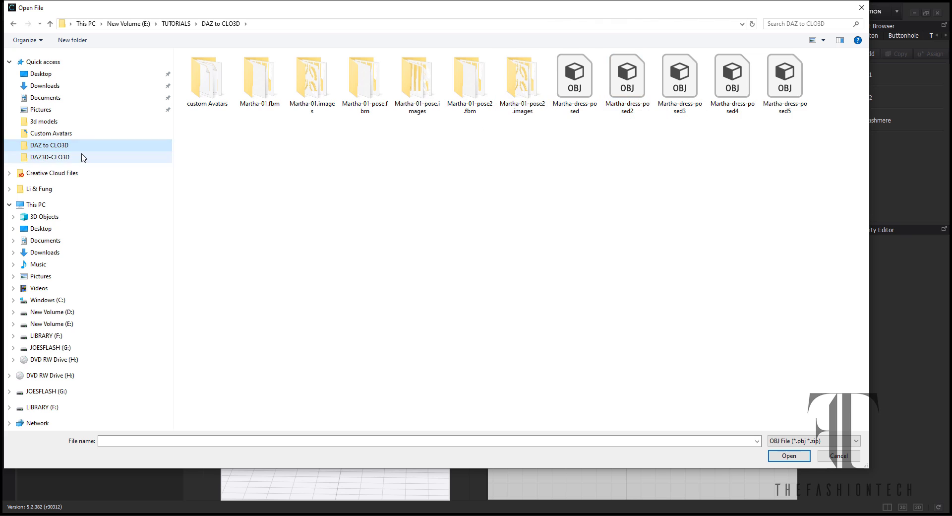
pyautogui.click(158, 157)
pyautogui.click(548, 160)
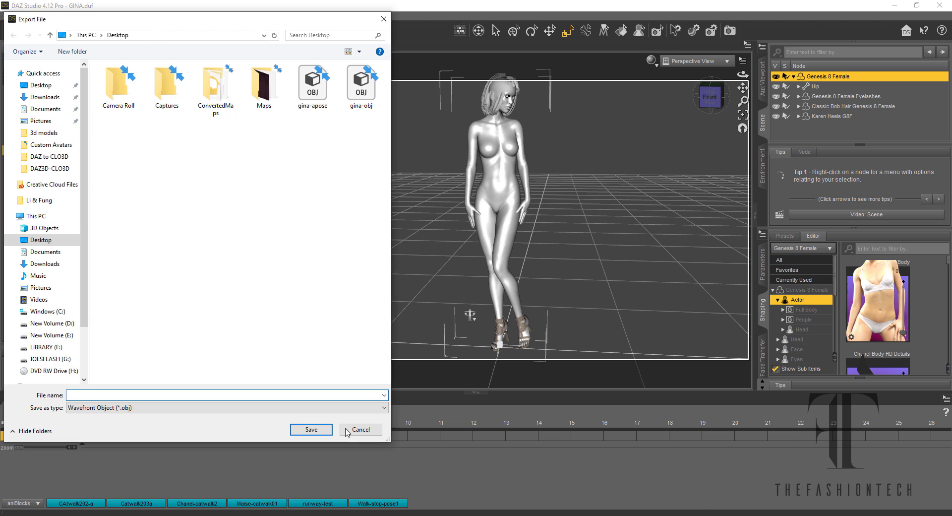
pyautogui.click(361, 429)
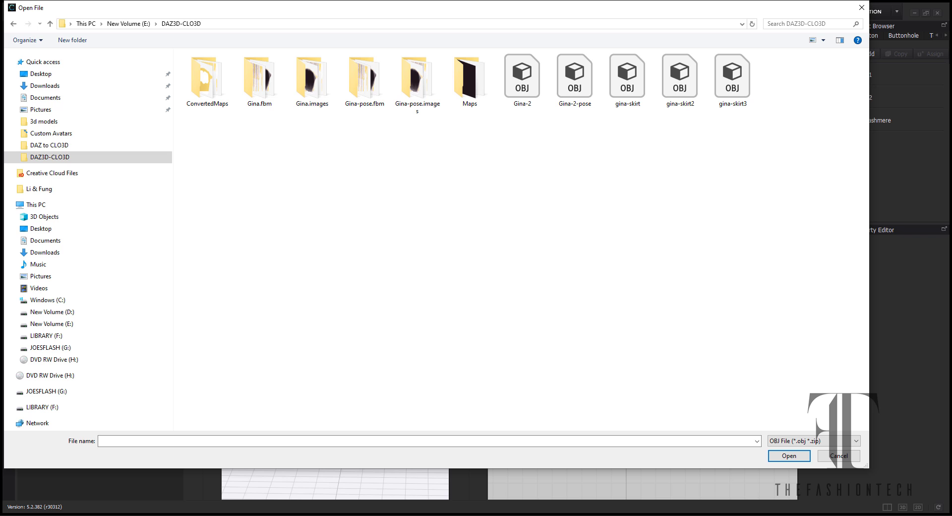
pyautogui.click(39, 73)
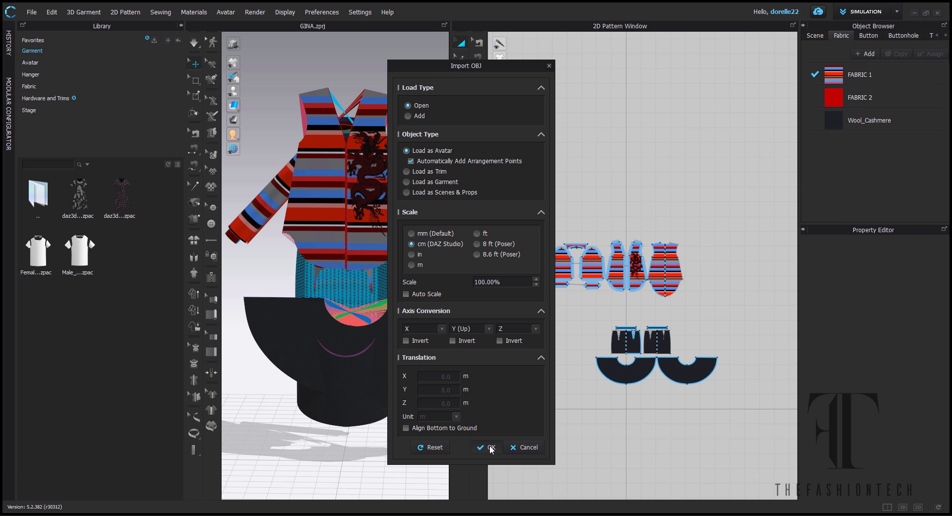
pyautogui.click(488, 449)
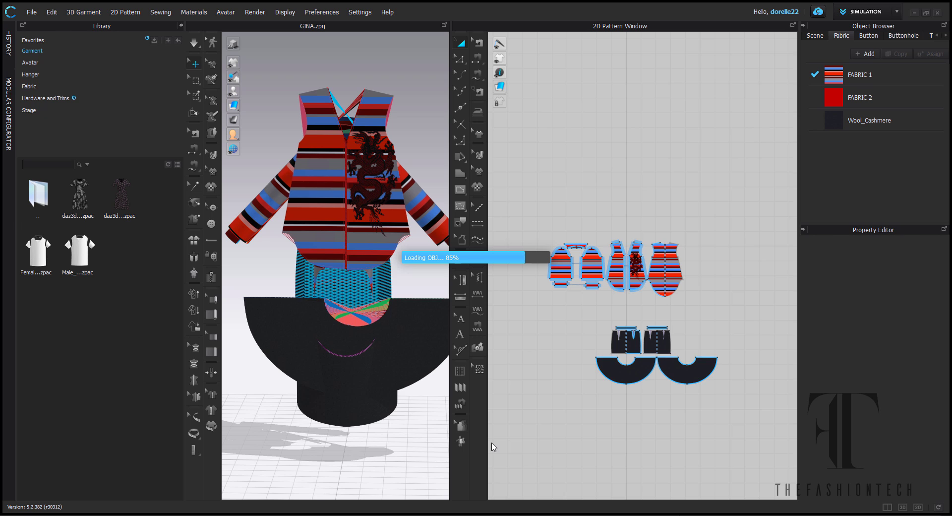
pyautogui.click(484, 295)
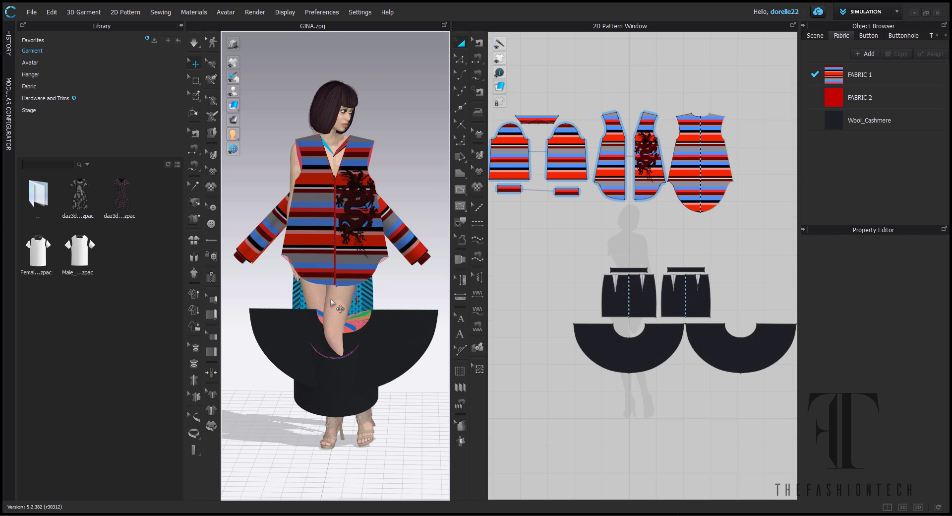
# - Import gina-apose from the Desktop as an avatar in place of the posed one, and remove the imported avatar again
pyautogui.rightClick(330, 299)
pyautogui.click(367, 323)
pyautogui.click(32, 12)
pyautogui.moveTo(59, 113)
pyautogui.click(159, 157)
pyautogui.click(380, 76)
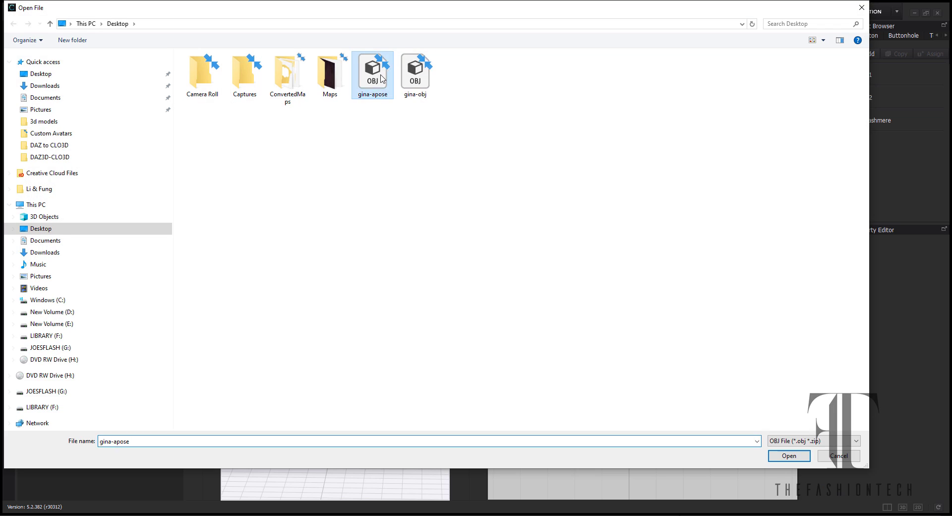
pyautogui.doubleClick(381, 76)
pyautogui.click(486, 453)
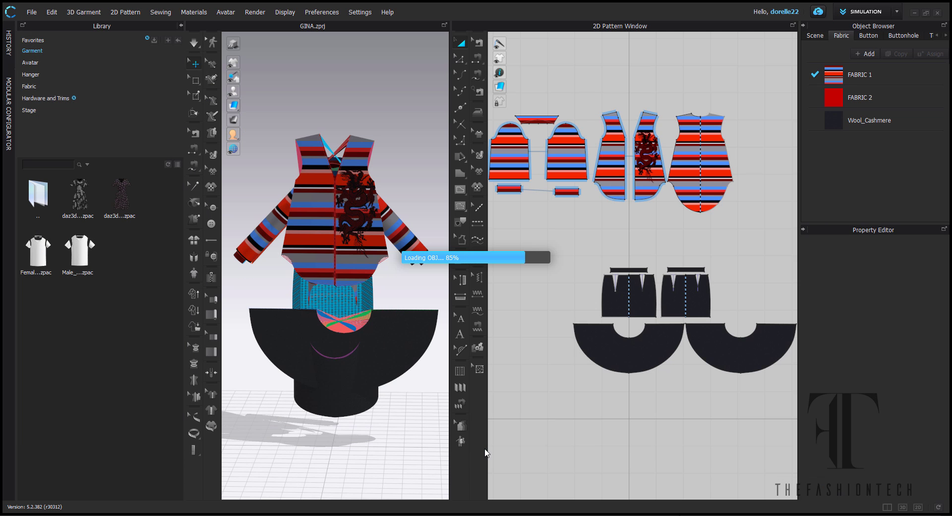
pyautogui.click(477, 296)
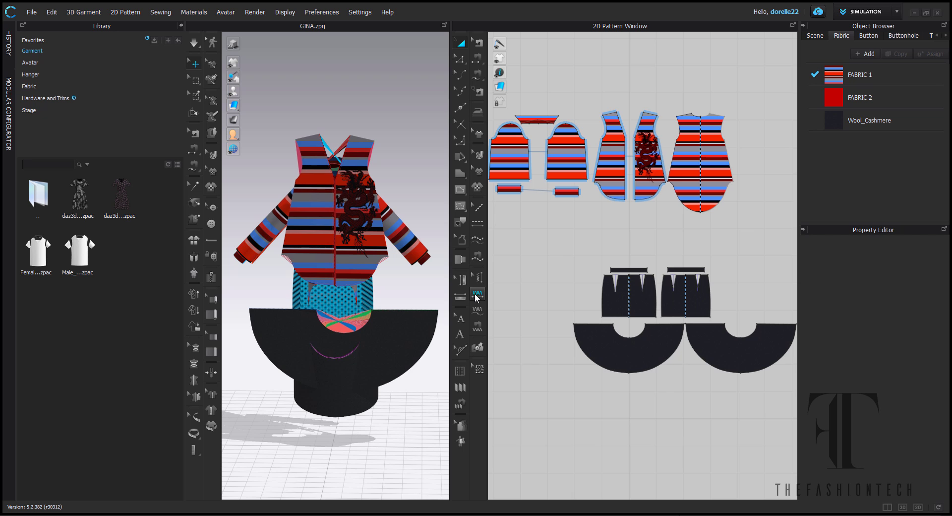
pyautogui.rightClick(347, 305)
pyautogui.click(401, 326)
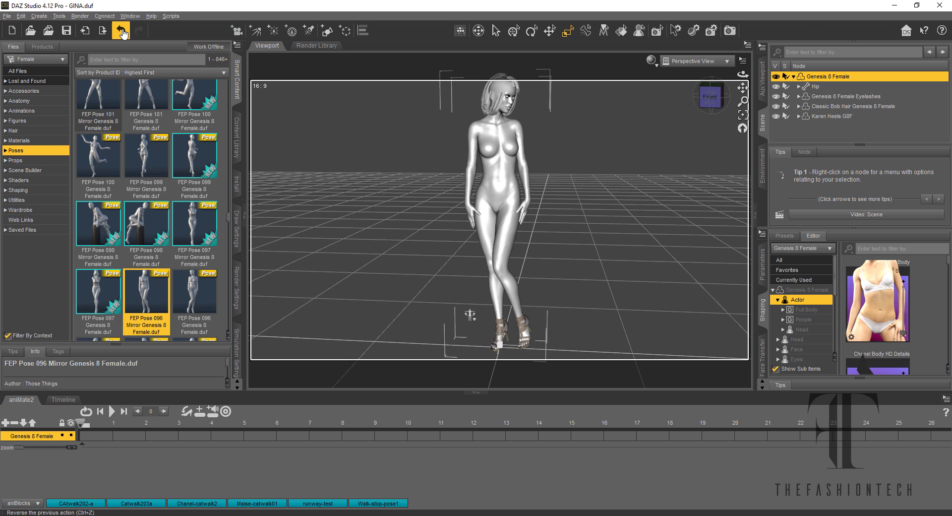
# - Switch to DAZ Studio, undo the applied pose, and export the A-pose figure to the Desktop as Wavefront Object file gina-apose2
pyautogui.click(122, 33)
pyautogui.click(7, 16)
pyautogui.click(22, 131)
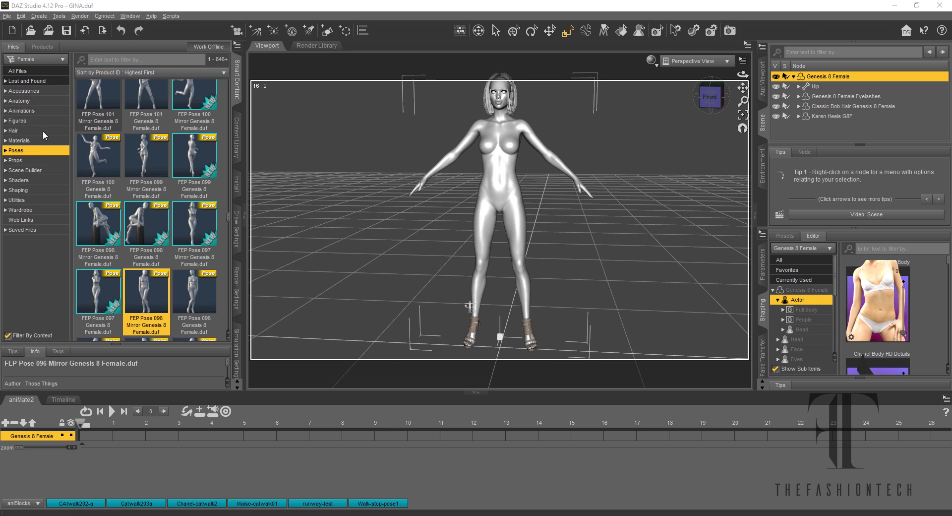
pyautogui.click(311, 429)
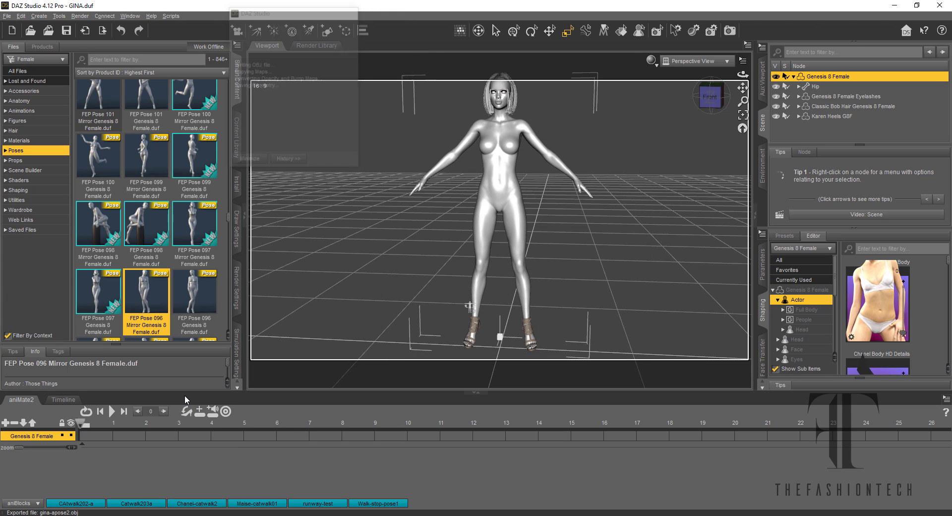
# - Apply the FEP Pose 059 Mirror pose to Genesis 8 Female and move the figure to the floor
pyautogui.scroll(-3, 222, 197)
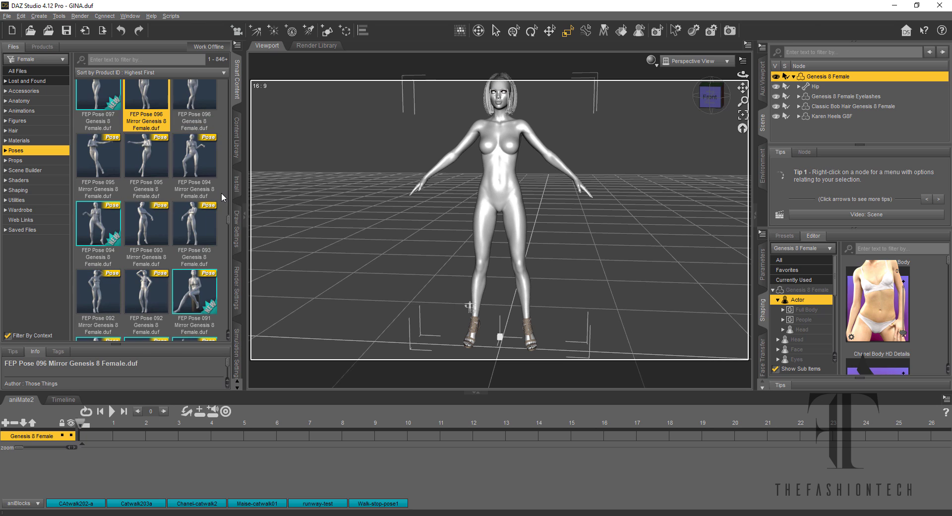
pyautogui.scroll(-9, 223, 198)
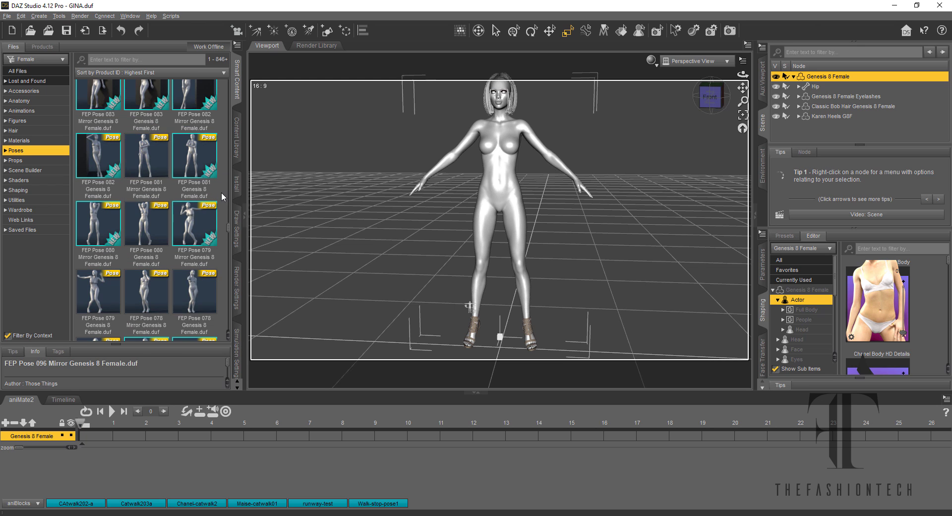
pyautogui.scroll(-12, 222, 198)
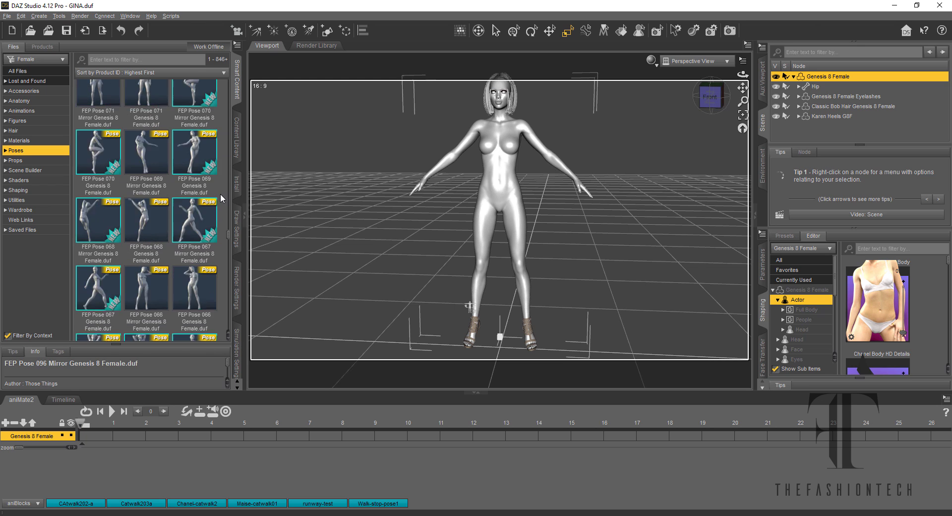
pyautogui.scroll(-3, 222, 198)
pyautogui.doubleClick(98, 161)
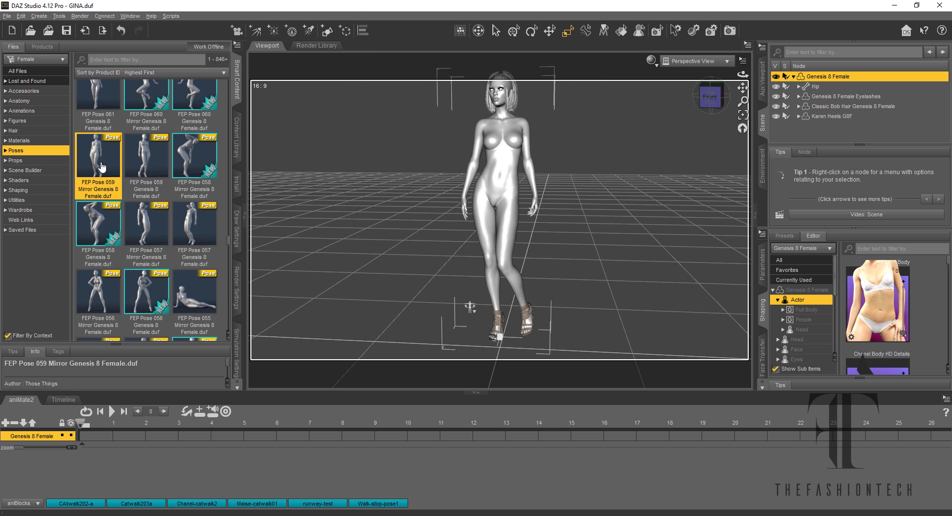
# - Export the newly posed figure to the Desktop in Wavefront Object format
pyautogui.click(7, 15)
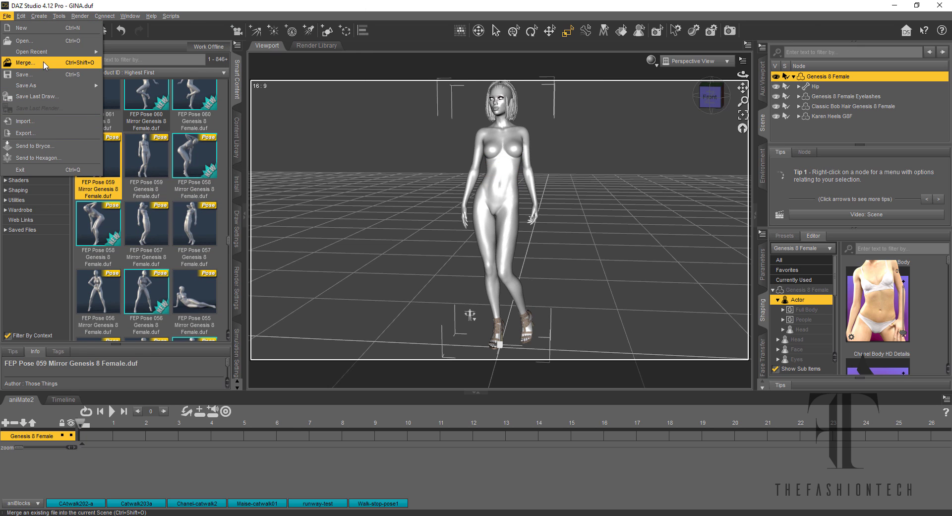
pyautogui.moveTo(43, 88)
pyautogui.click(30, 133)
pyautogui.click(362, 87)
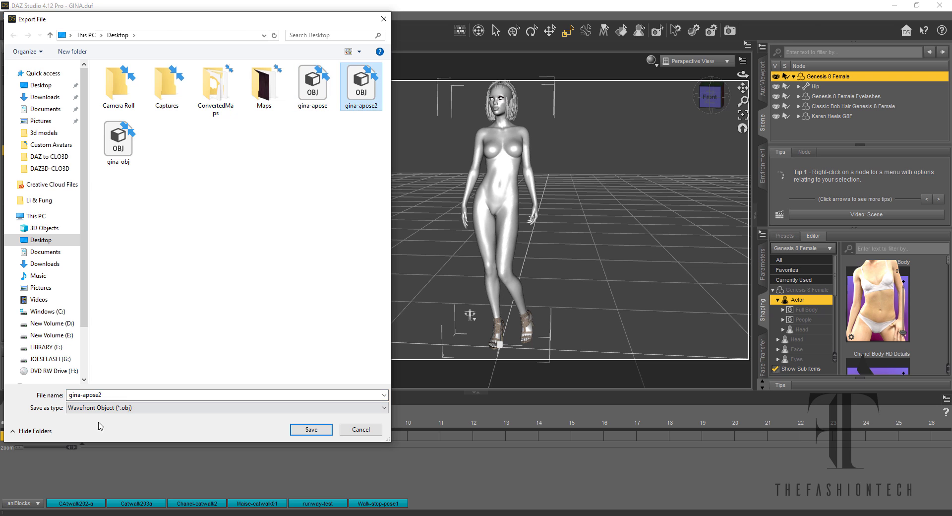
pyautogui.click(327, 96)
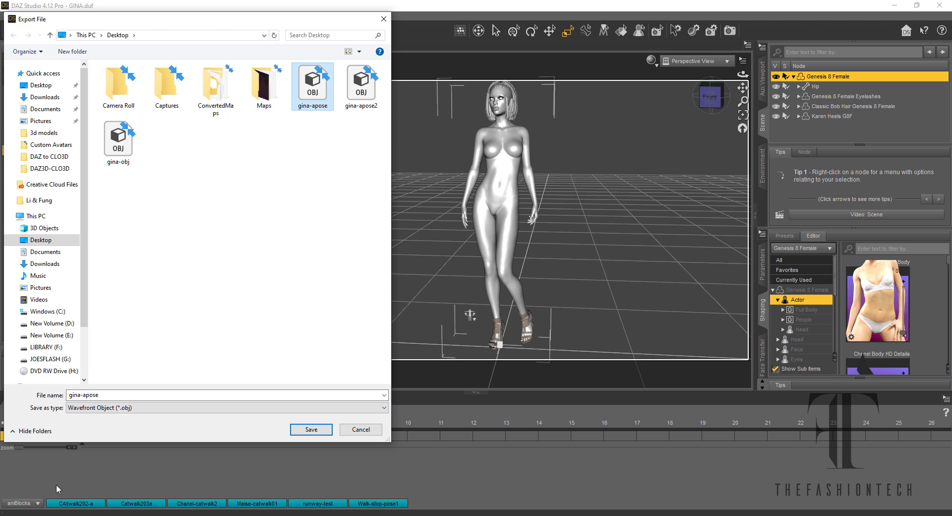
pyautogui.click(311, 429)
pyautogui.click(472, 265)
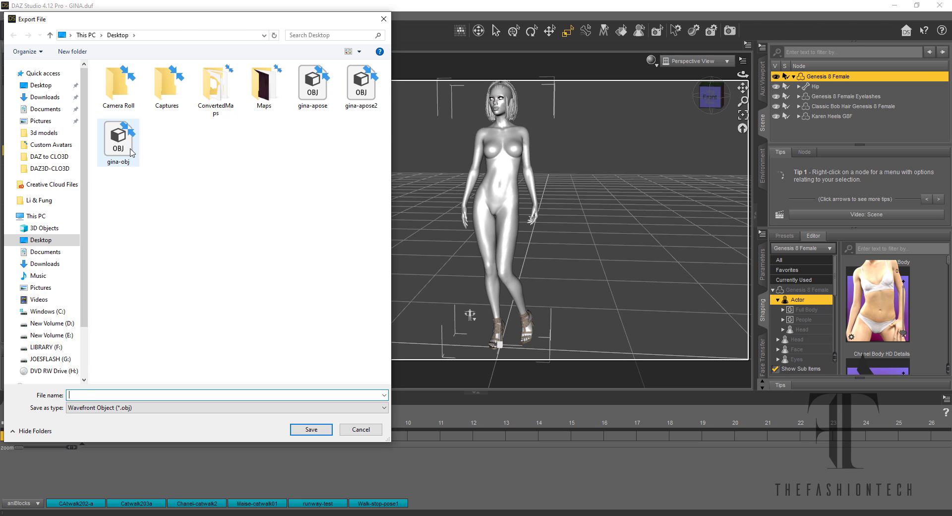
pyautogui.click(118, 142)
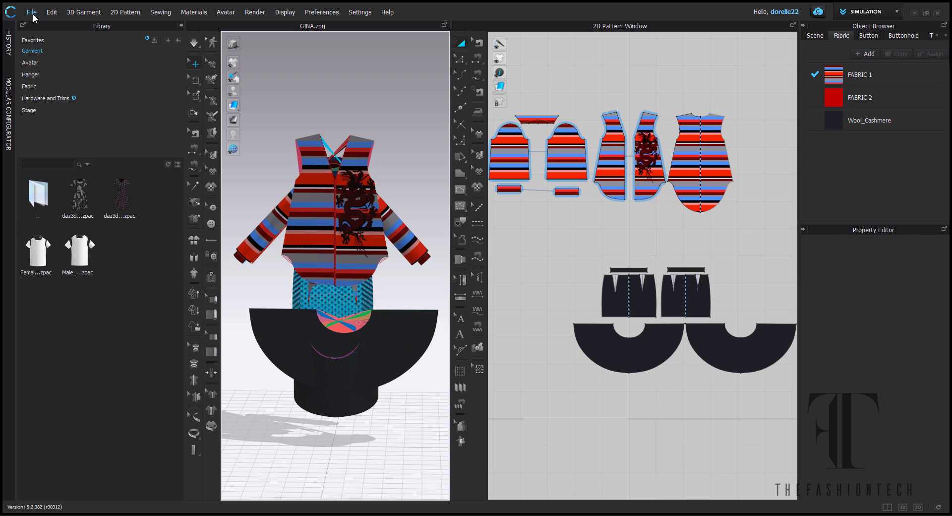
# - Switch to CLO and import the new posed OBJ as an avatar with arrangement points, in cm (DAZ Studio) at 100% scale
pyautogui.click(33, 18)
pyautogui.moveTo(57, 115)
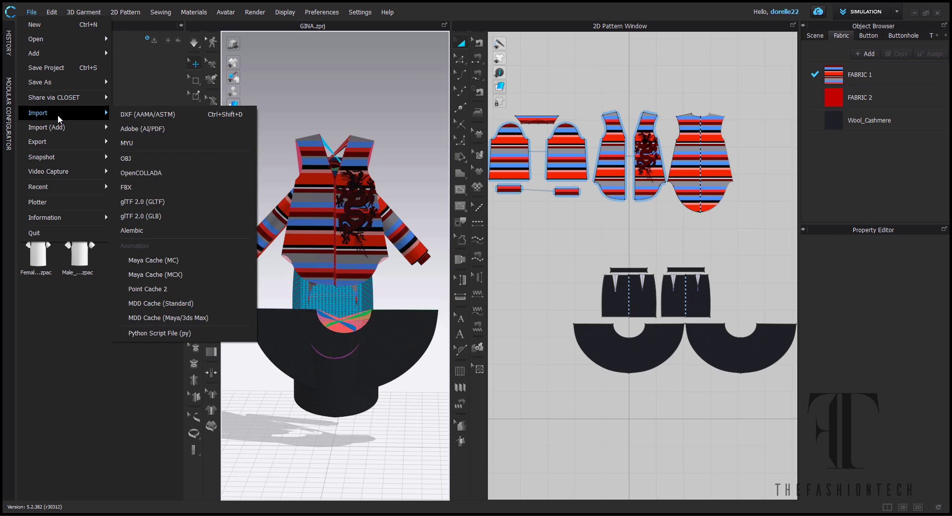
pyautogui.click(149, 144)
pyautogui.click(499, 75)
pyautogui.doubleClick(500, 76)
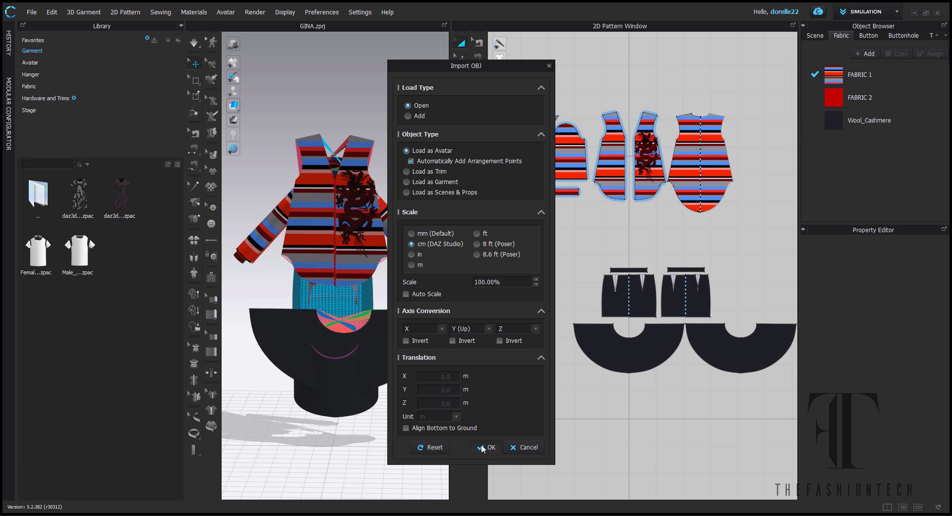
pyautogui.click(481, 449)
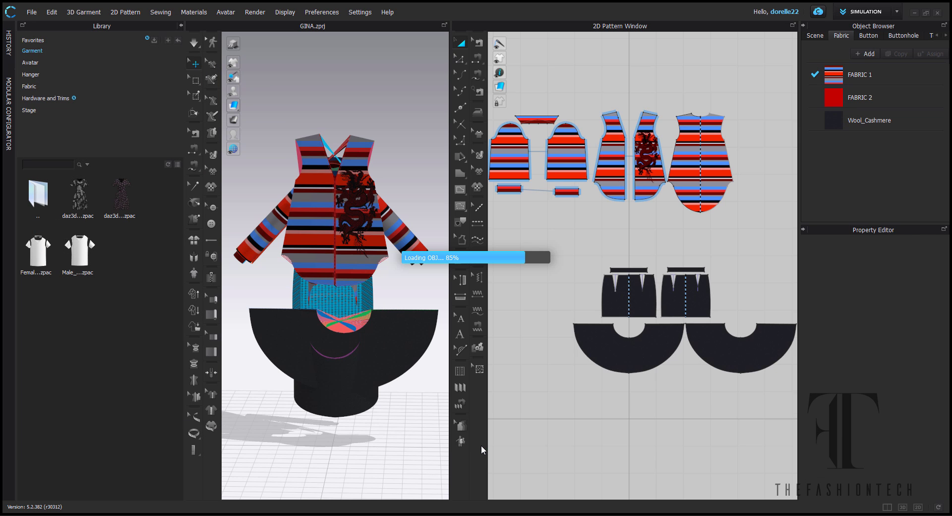
pyautogui.click(485, 300)
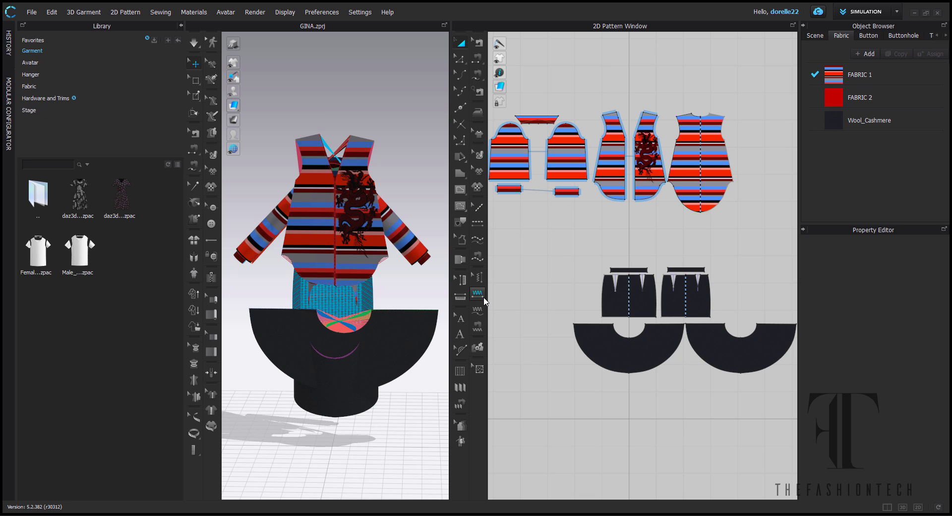
# - Import the A-pose figure gina-apose2 from the Desktop as the avatar
pyautogui.click(32, 12)
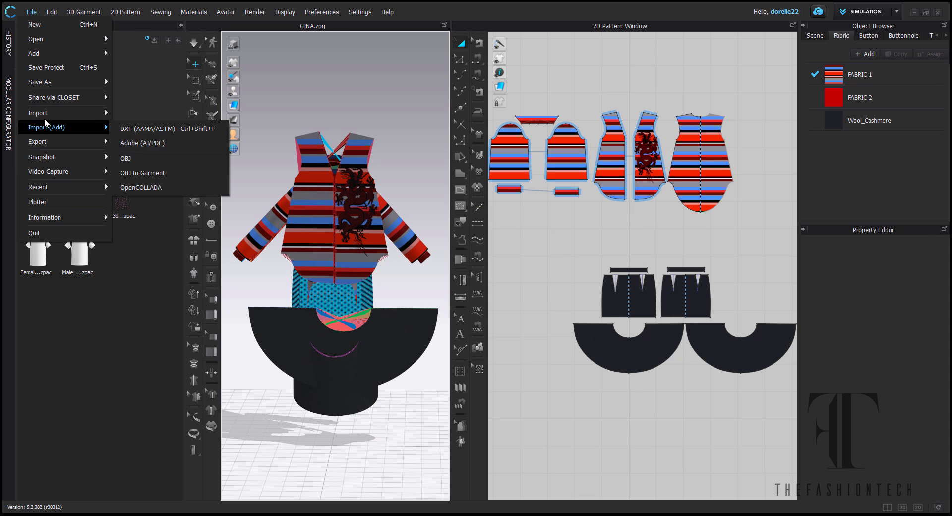
pyautogui.moveTo(44, 115)
pyautogui.click(145, 188)
pyautogui.doubleClick(399, 62)
pyautogui.click(487, 448)
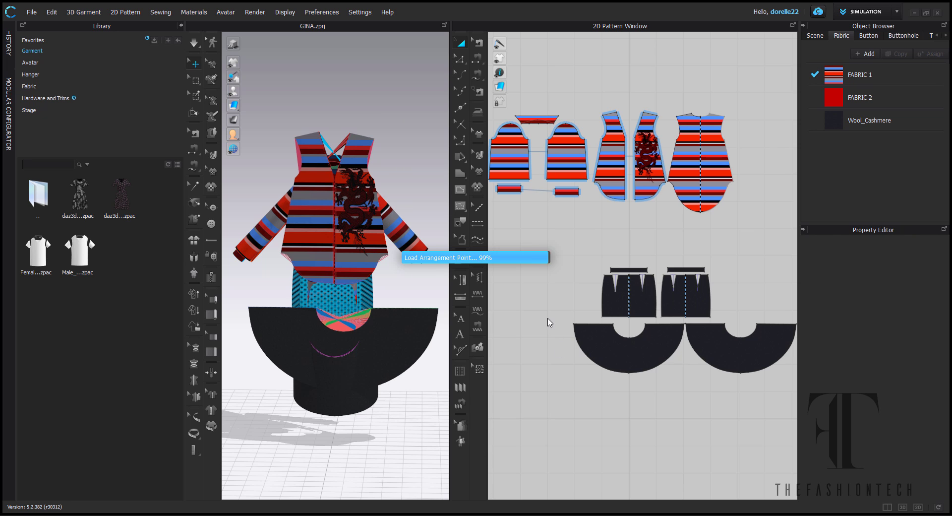
# - Show the avatar's arrangement points and place the shirt's back panel on the avatar's back
pyautogui.scroll(3, 409, 164)
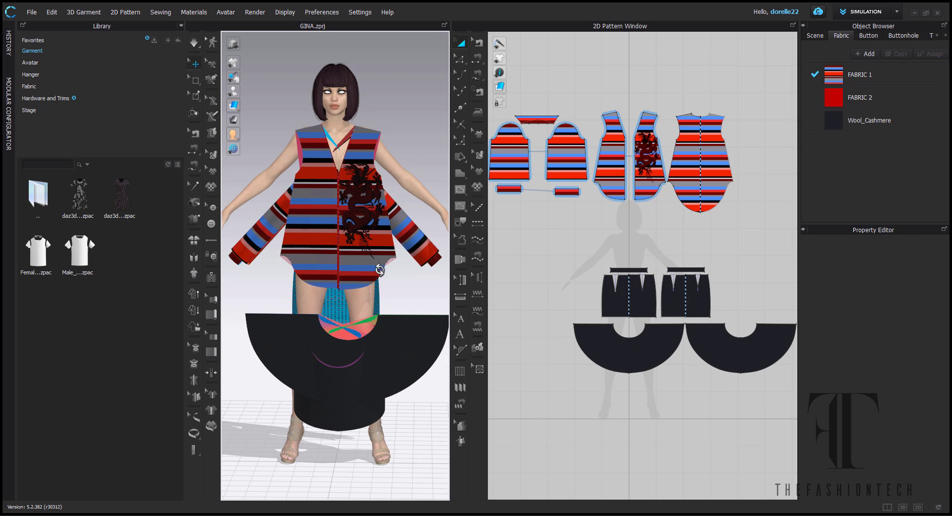
pyautogui.moveTo(377, 263); pyautogui.dragTo(257, 248, button='right')
pyautogui.moveTo(233, 87)
pyautogui.click(263, 91)
pyautogui.click(339, 209)
pyautogui.click(342, 159)
# - Place the striped sleeve around the avatar's arm and its cuff around the wrist using the arrangement points
pyautogui.moveTo(322, 238); pyautogui.dragTo(438, 251, button='right')
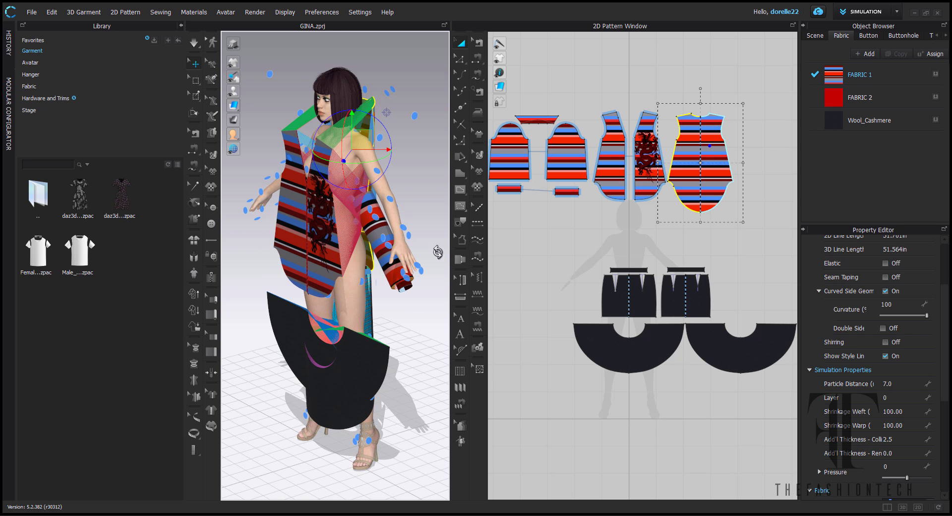
pyautogui.click(379, 218)
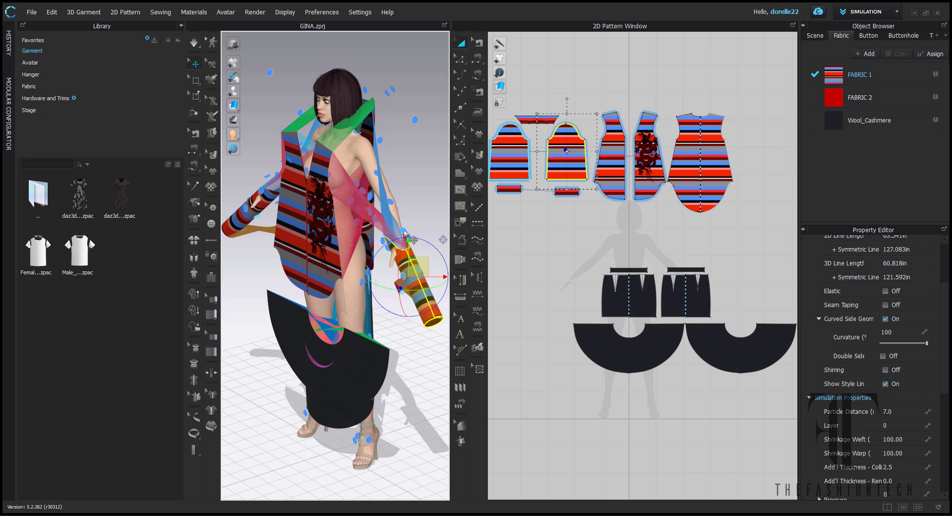
pyautogui.click(408, 274)
pyautogui.click(424, 292)
pyautogui.click(390, 202)
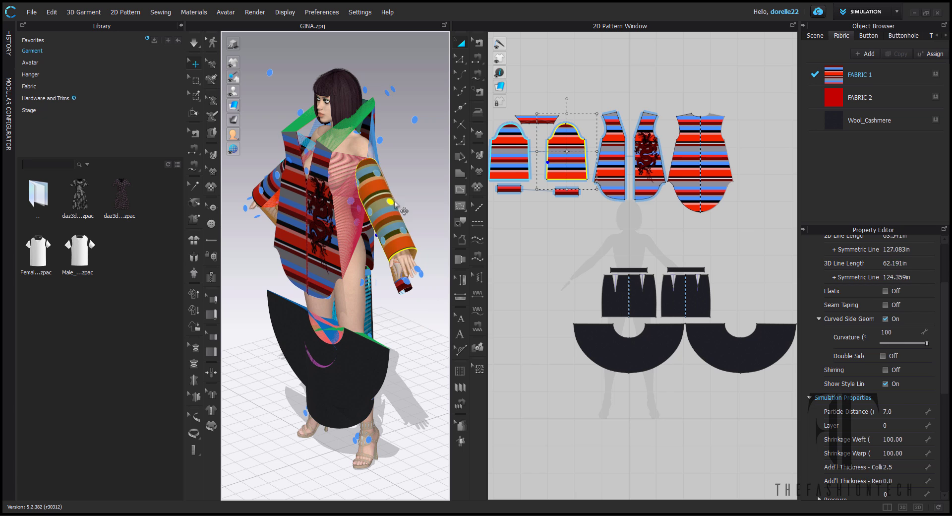
pyautogui.click(400, 286)
pyautogui.click(403, 231)
# - Place the front skirt panel on the avatar's hips and its front waistband at the waist using the arrangement points
pyautogui.moveTo(405, 310); pyautogui.dragTo(442, 320, button='right')
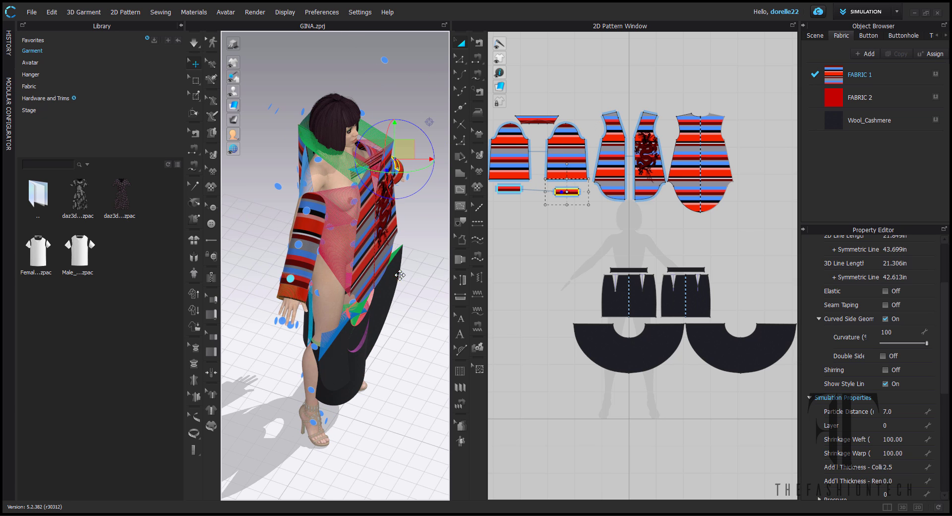
pyautogui.click(395, 271)
pyautogui.click(359, 191)
pyautogui.moveTo(404, 282); pyautogui.dragTo(348, 265, button='right')
pyautogui.click(341, 299)
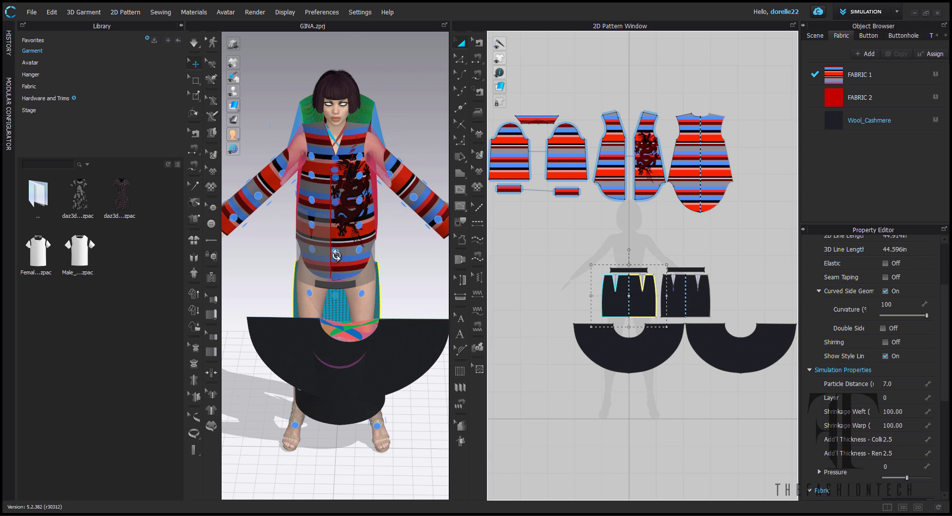
pyautogui.scroll(3, 337, 315)
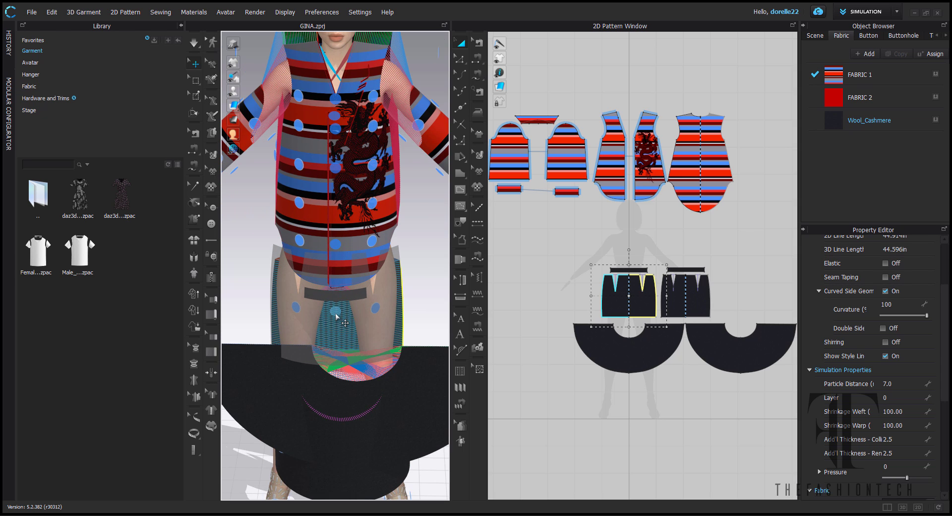
pyautogui.scroll(3, 336, 316)
pyautogui.click(380, 326)
pyautogui.click(617, 270)
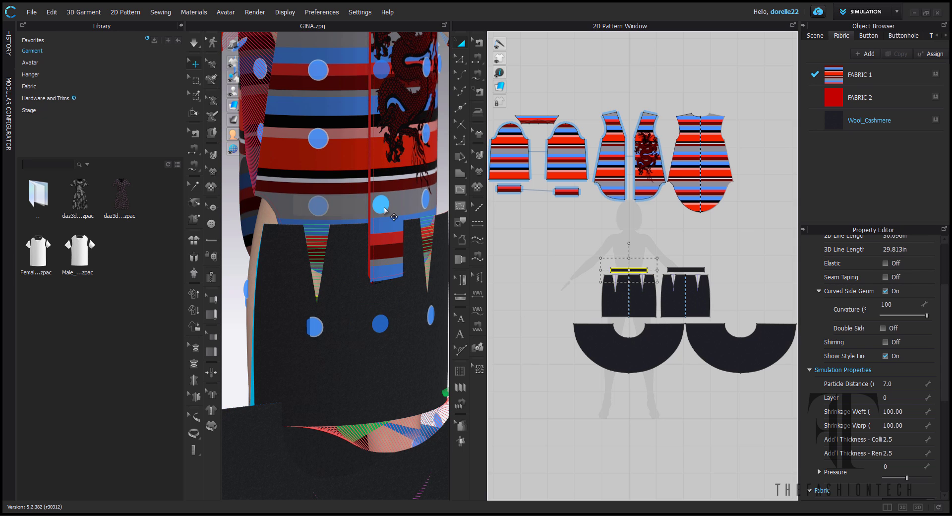
pyautogui.click(380, 205)
# - Select the skirt's front flounce and reposition it in 3D in front of the avatar's legs
pyautogui.moveTo(433, 387); pyautogui.dragTo(383, 240, button='middle')
pyautogui.moveTo(371, 391); pyautogui.dragTo(351, 179, button='middle')
pyautogui.click(610, 336)
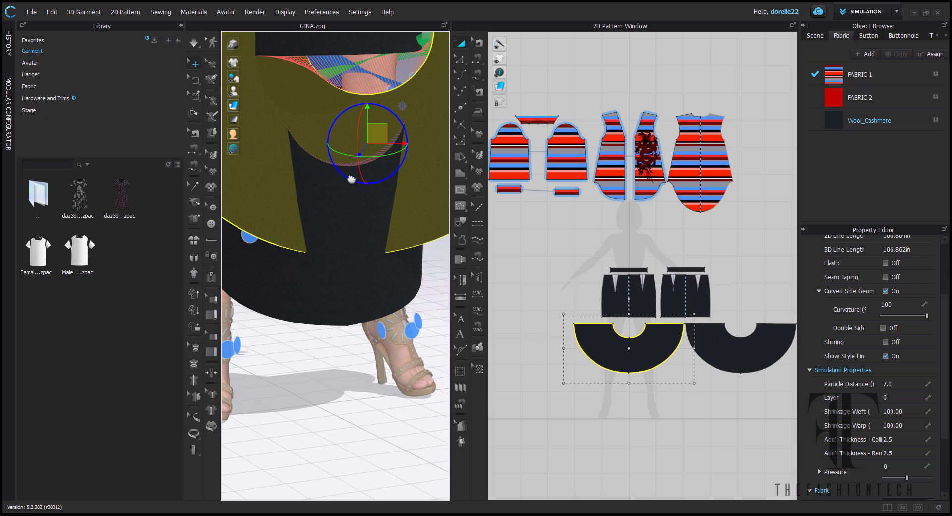
pyautogui.moveTo(351, 179); pyautogui.dragTo(377, 198, button='right')
pyautogui.moveTo(355, 128); pyautogui.dragTo(409, 125)
pyautogui.moveTo(399, 291); pyautogui.dragTo(454, 243, button='right')
# - Wrap the back flounce behind the avatar's legs and place the back skirt panel on the back of the hips
pyautogui.click(741, 350)
pyautogui.click(258, 134)
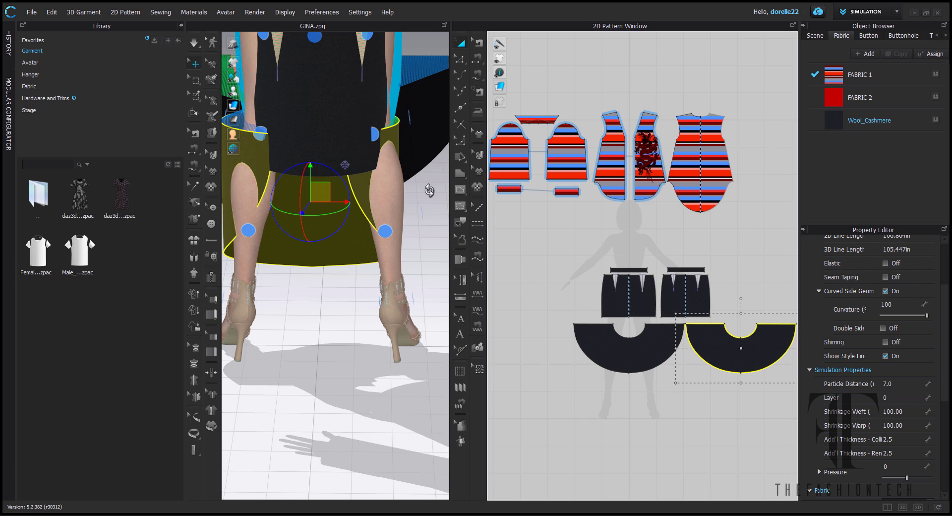
pyautogui.click(673, 298)
pyautogui.moveTo(435, 278); pyautogui.dragTo(431, 438, button='middle')
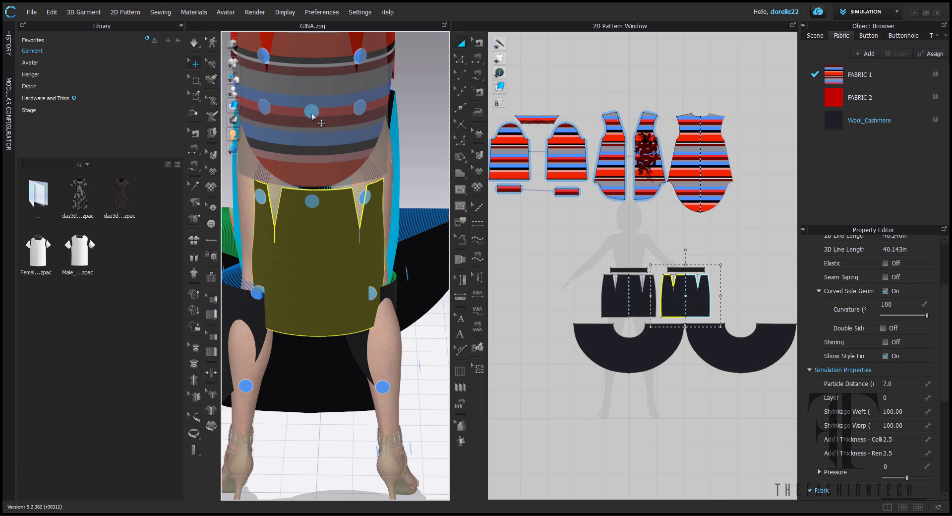
pyautogui.click(313, 202)
# - Rearrange the back flounce around the back of the hips and lower it beneath the back skirt panel
pyautogui.click(749, 367)
pyautogui.click(313, 203)
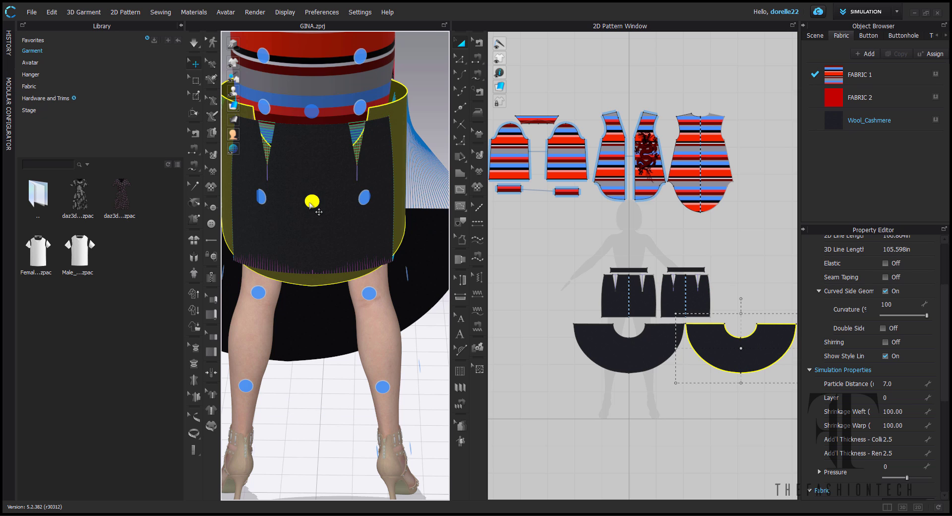
pyautogui.moveTo(321, 168); pyautogui.dragTo(332, 336)
# - Place the back waistband on the back of the avatar's waist with an arrangement point
pyautogui.click(686, 269)
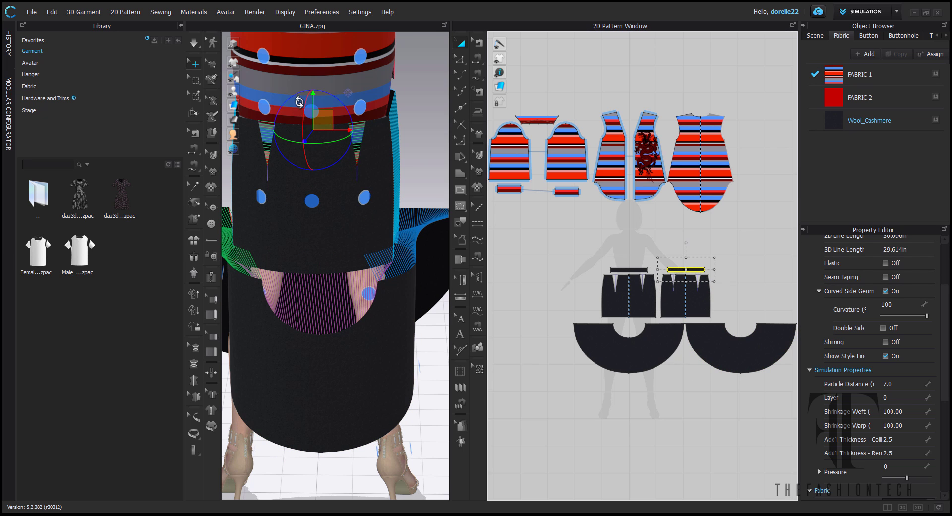
pyautogui.scroll(3, 313, 113)
pyautogui.moveTo(313, 113); pyautogui.dragTo(359, 421, button='middle')
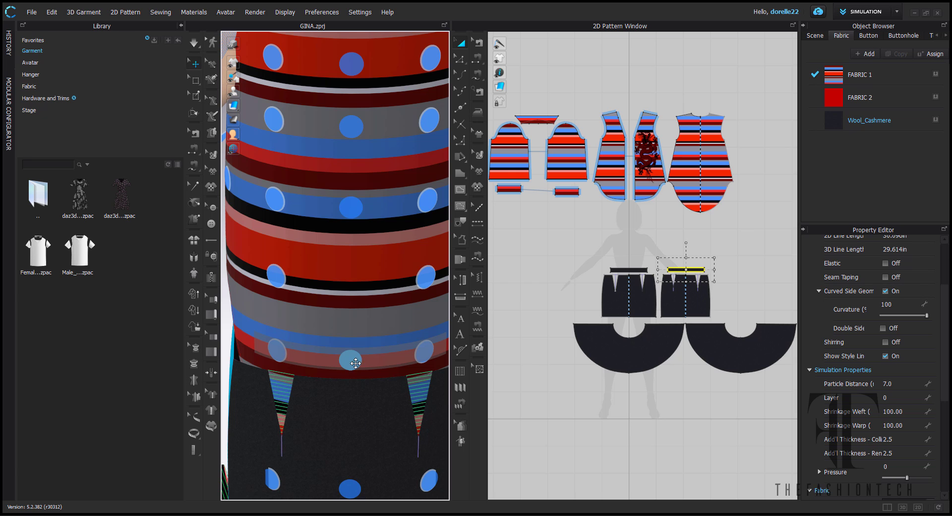
pyautogui.click(348, 217)
# - Set the simulation layer of all the shirt patterns to 1 and simulate the garments' drape
pyautogui.scroll(-5, 384, 317)
pyautogui.moveTo(639, 234); pyautogui.dragTo(676, 216, button='middle')
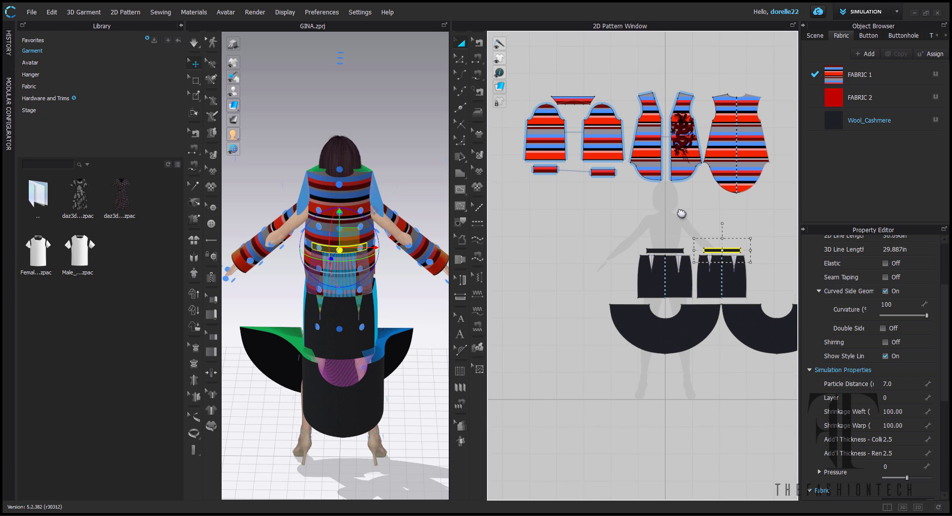
pyautogui.moveTo(523, 79); pyautogui.dragTo(787, 223)
pyautogui.rightClick(753, 141)
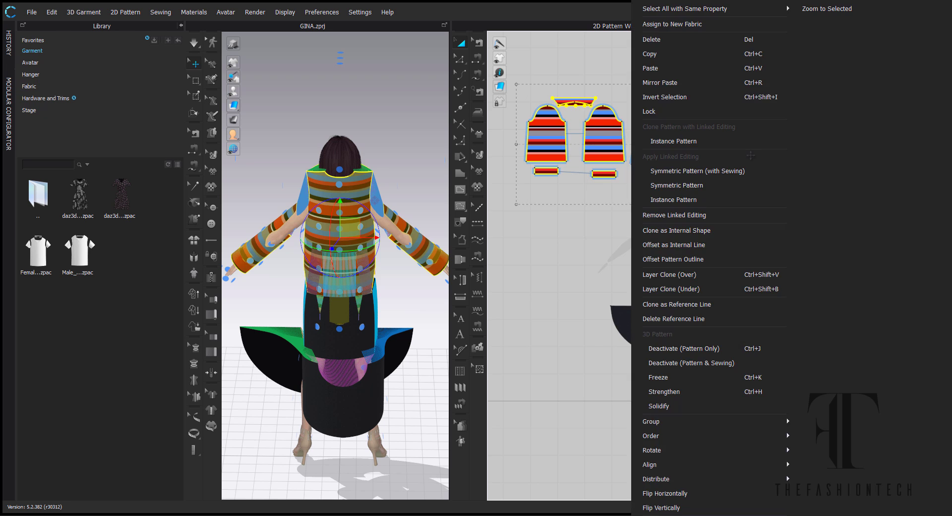
pyautogui.click(580, 224)
pyautogui.moveTo(518, 80); pyautogui.dragTo(789, 216)
pyautogui.click(900, 425)
pyautogui.write('1')
pyautogui.click(696, 404)
pyautogui.click(478, 292)
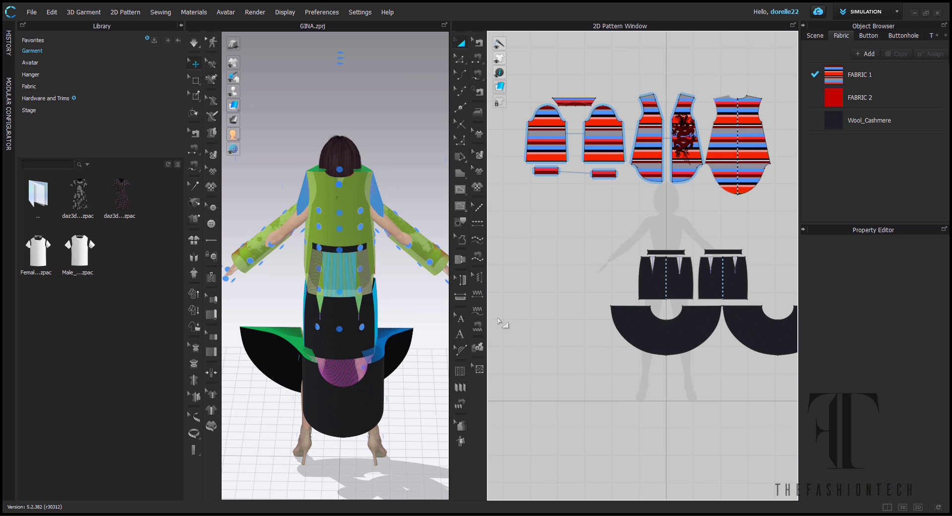
pyautogui.press('space')
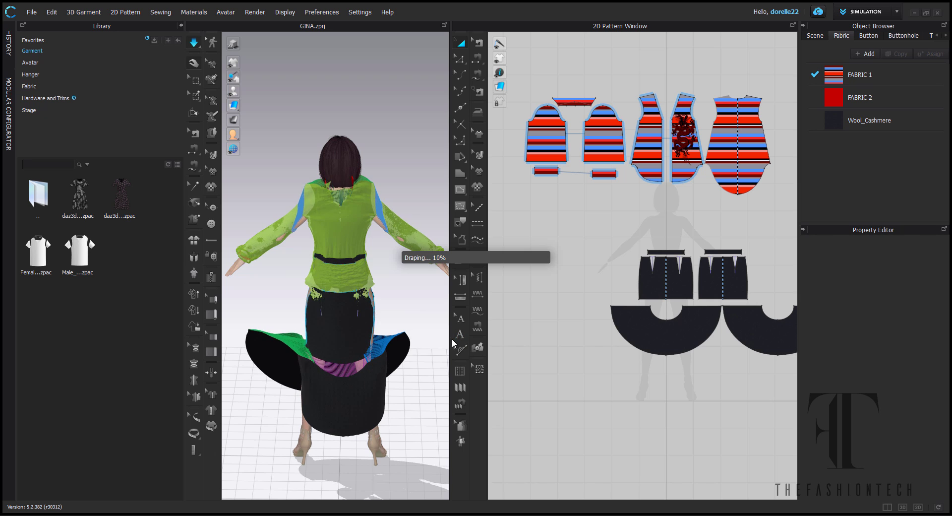
pyautogui.press('space')
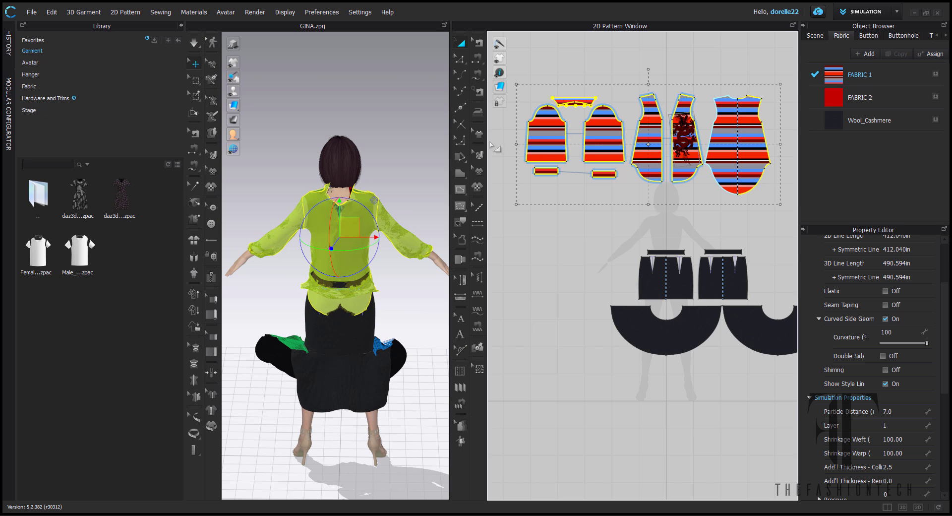
# - Place the shirt collar at the back of the avatar's neck with an arrangement point and simulate again
pyautogui.click(264, 96)
pyautogui.click(586, 99)
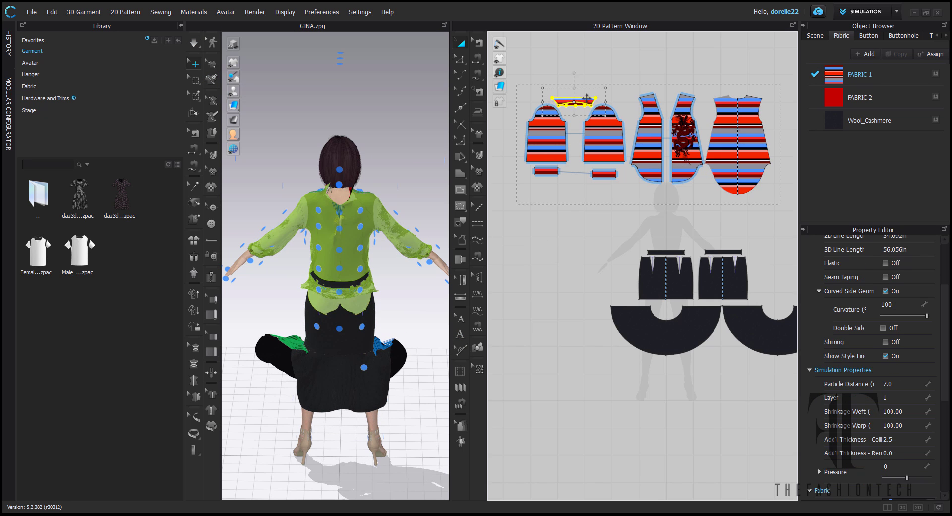
pyautogui.click(339, 185)
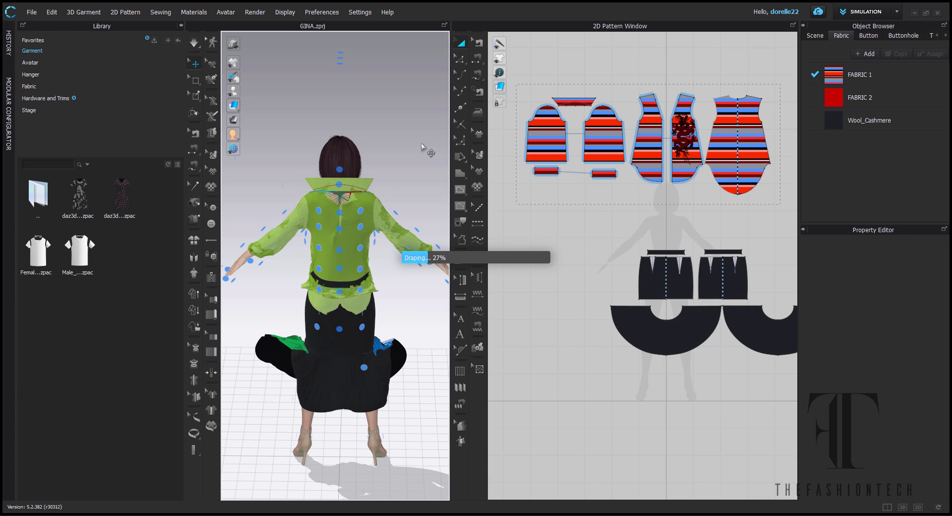
pyautogui.press('space')
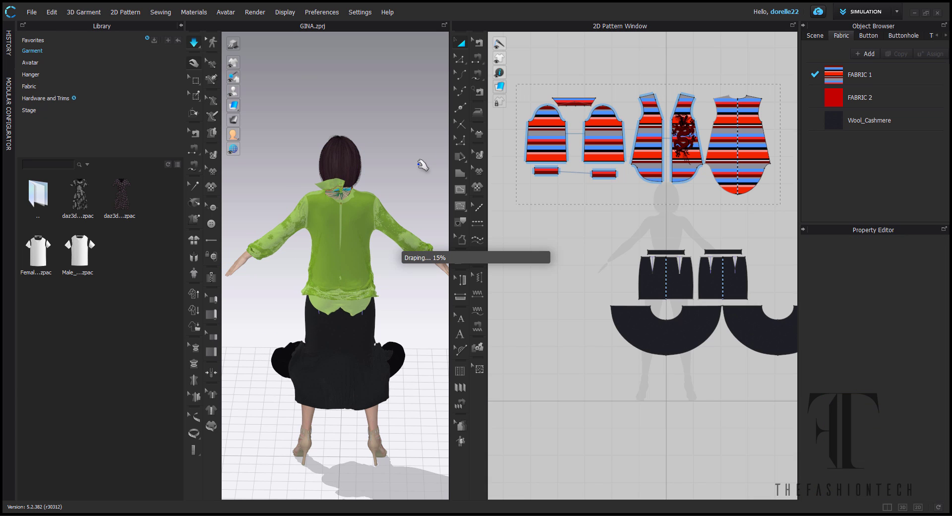
pyautogui.press('space')
# - Set the particle distance of all shirt and skirt patterns to 20 and simulate the garments
pyautogui.scroll(-4, 548, 85)
pyautogui.moveTo(532, 73); pyautogui.dragTo(714, 241)
pyautogui.scroll(-5, 894, 435)
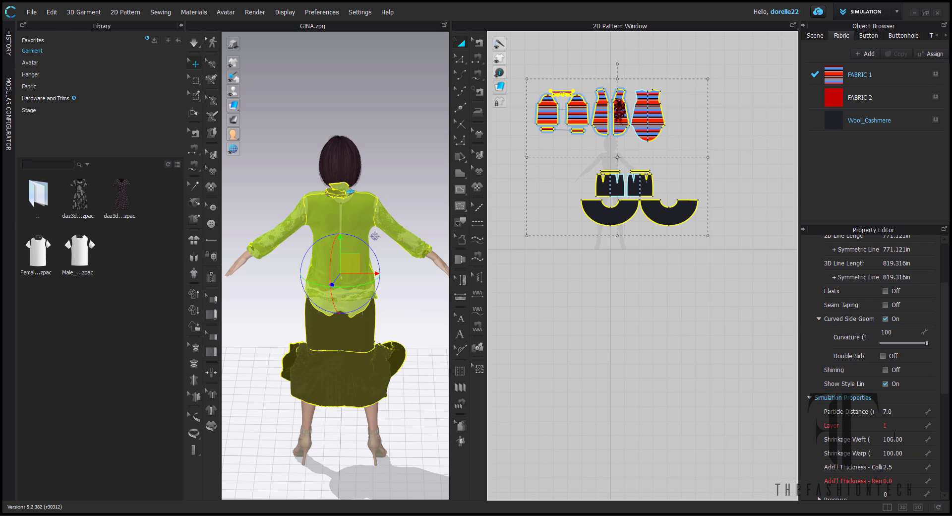
pyautogui.click(895, 412)
pyautogui.write('20')
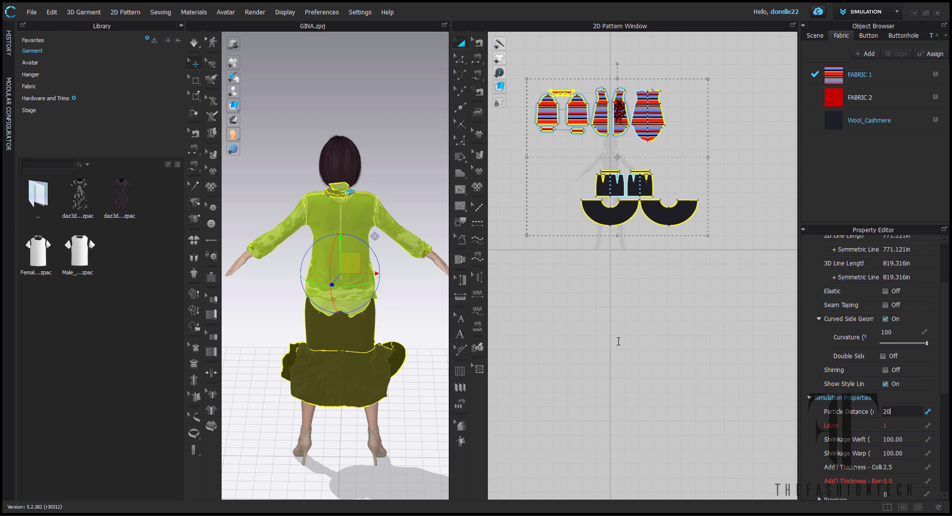
pyautogui.press('Return')
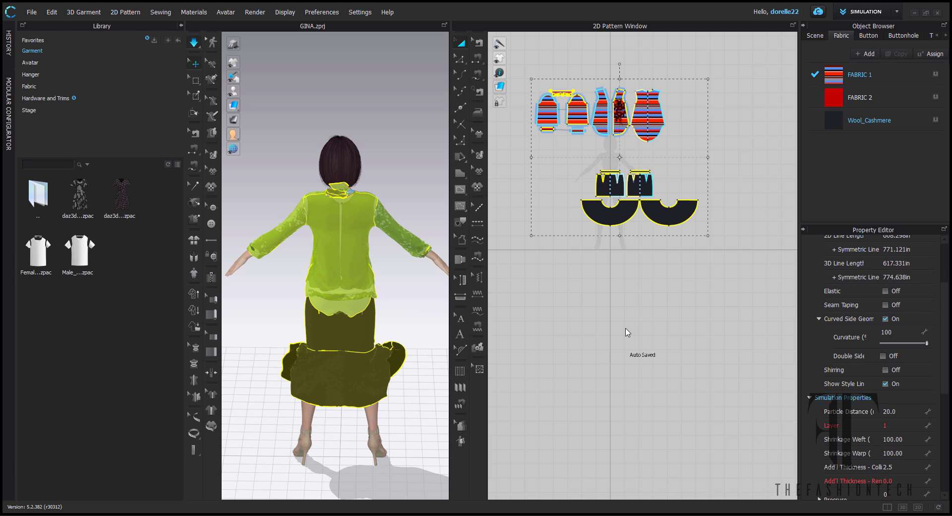
pyautogui.press('space')
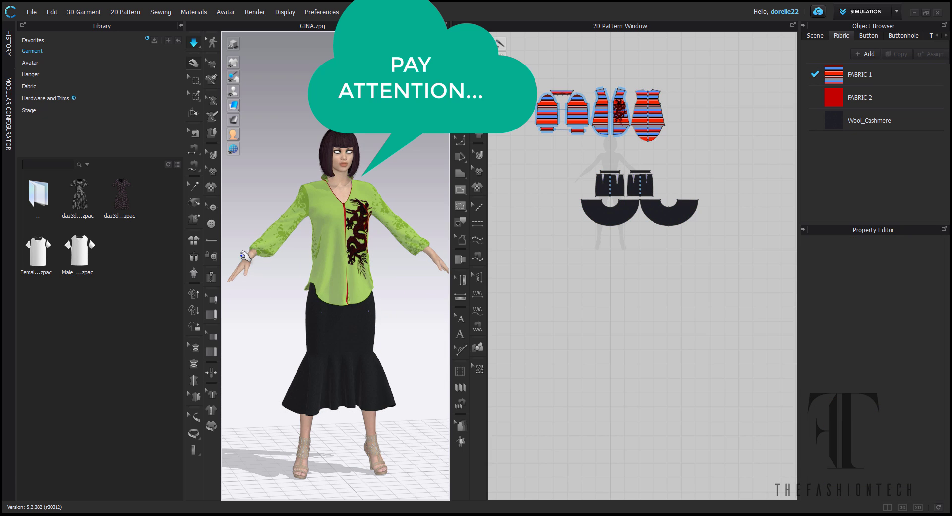
# - Pull the right sleeve's cuff into place around the avatar's wrist while the simulation runs
pyautogui.moveTo(261, 255)
pyautogui.mouseDown()
pyautogui.moveTo(252, 267)
pyautogui.moveTo(249, 256)
pyautogui.moveTo(258, 257)
pyautogui.mouseUp()
pyautogui.moveTo(259, 257); pyautogui.dragTo(317, 257, button='right')
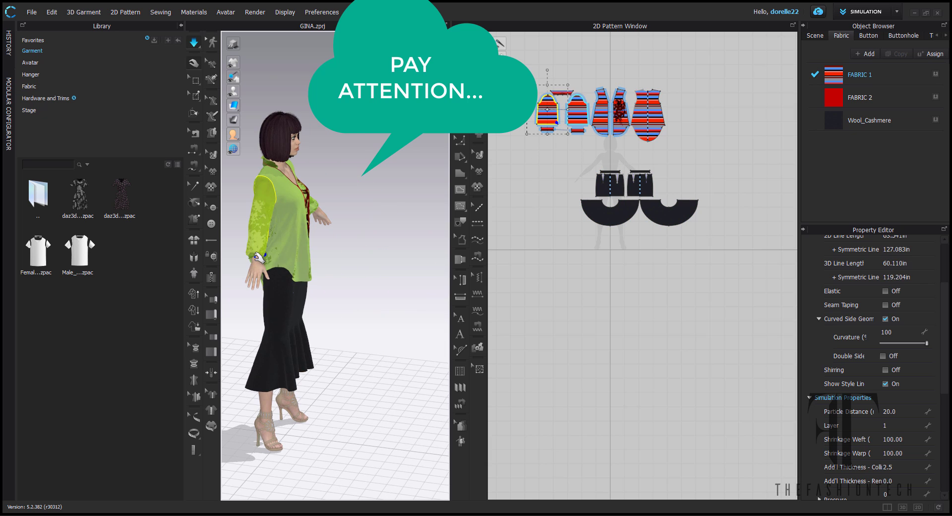
pyautogui.click(256, 255)
pyautogui.scroll(5, 255, 253)
pyautogui.moveTo(255, 253); pyautogui.dragTo(387, 291, button='middle')
pyautogui.moveTo(291, 296); pyautogui.dragTo(308, 243)
pyautogui.click(261, 285)
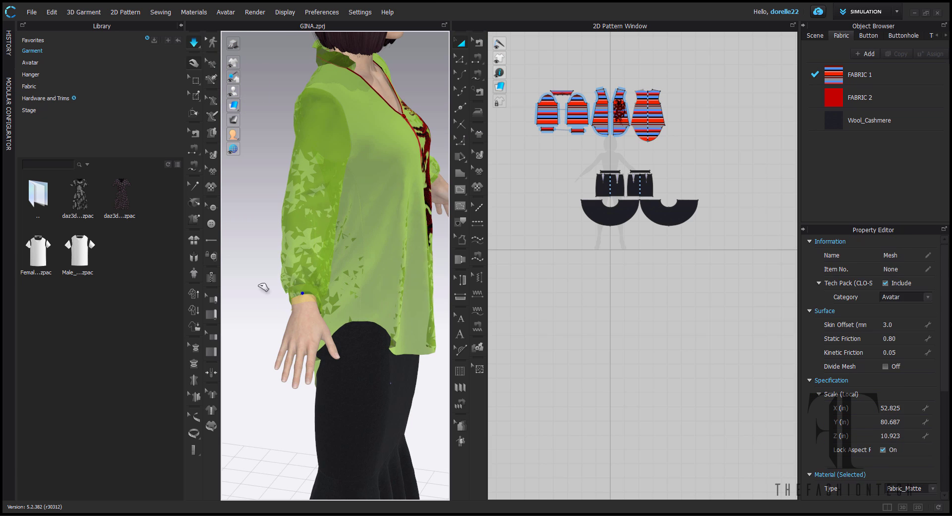
pyautogui.moveTo(287, 288); pyautogui.dragTo(336, 306)
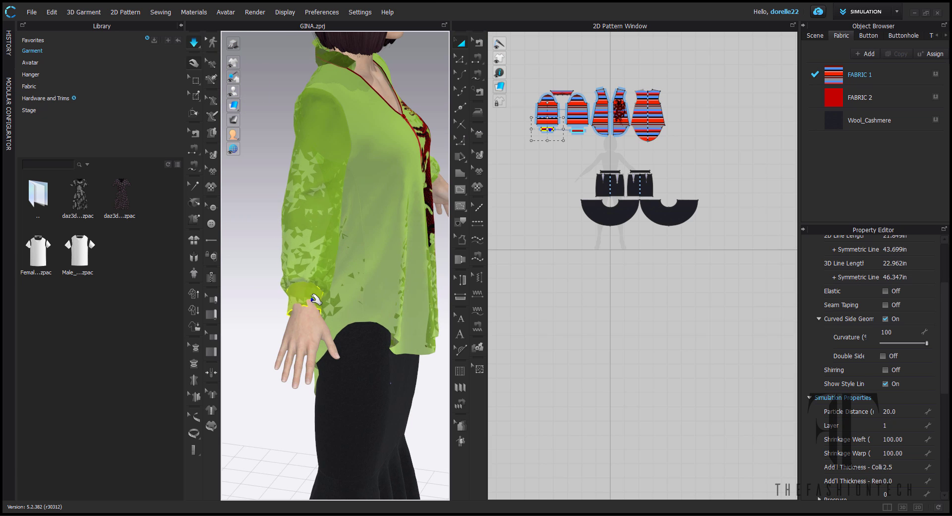
# - Tug the shirt fabric around the upper body and sleeve to settle its drape during simulation
pyautogui.scroll(-5, 357, 285)
pyautogui.moveTo(357, 285); pyautogui.dragTo(290, 283, button='right')
pyautogui.moveTo(290, 283); pyautogui.dragTo(151, 179, button='middle')
pyautogui.moveTo(285, 142); pyautogui.dragTo(298, 175)
pyautogui.scroll(-5, 297, 174)
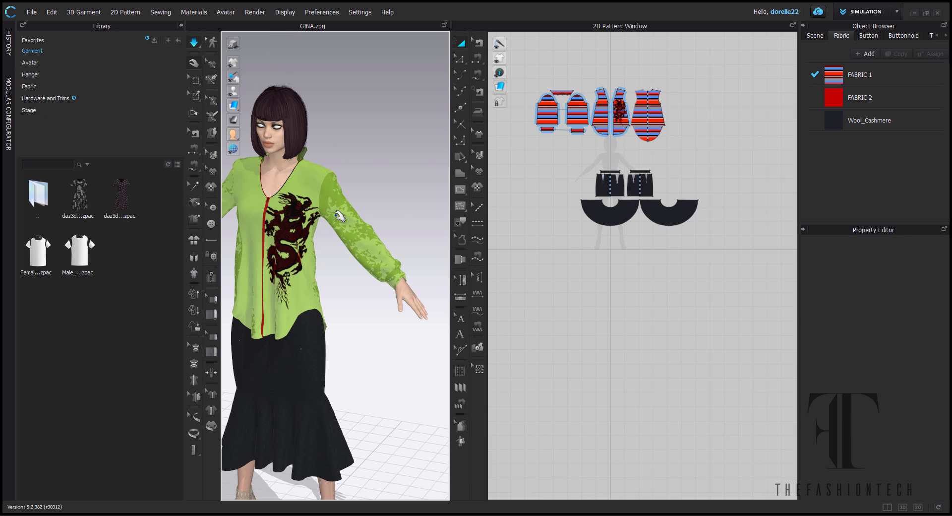
pyautogui.click(240, 218)
pyautogui.moveTo(232, 233); pyautogui.dragTo(240, 254)
# - Pull the collar outward at the back of the avatar's neck during simulation
pyautogui.moveTo(240, 254); pyautogui.dragTo(425, 216, button='right')
pyautogui.scroll(3, 383, 395)
pyautogui.click(425, 217)
pyautogui.moveTo(387, 215); pyautogui.dragTo(409, 198)
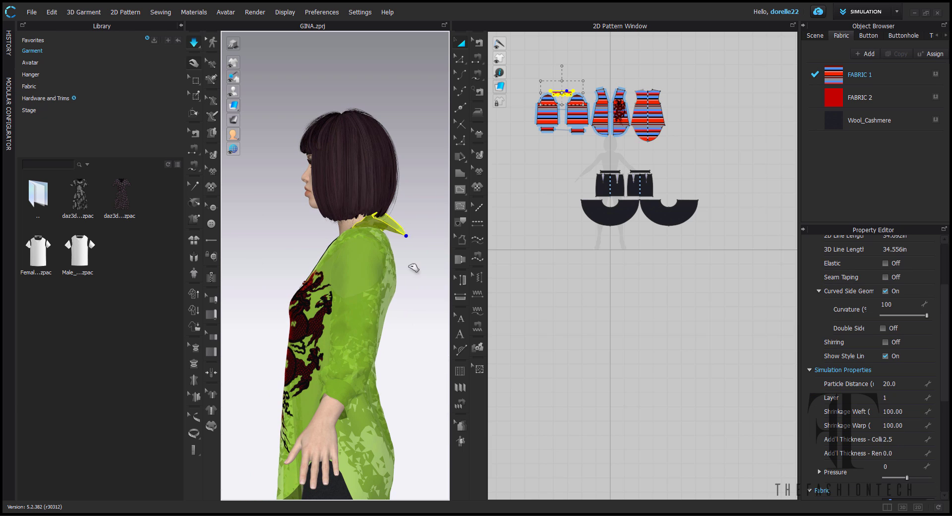
pyautogui.moveTo(339, 251); pyautogui.dragTo(401, 224, button='right')
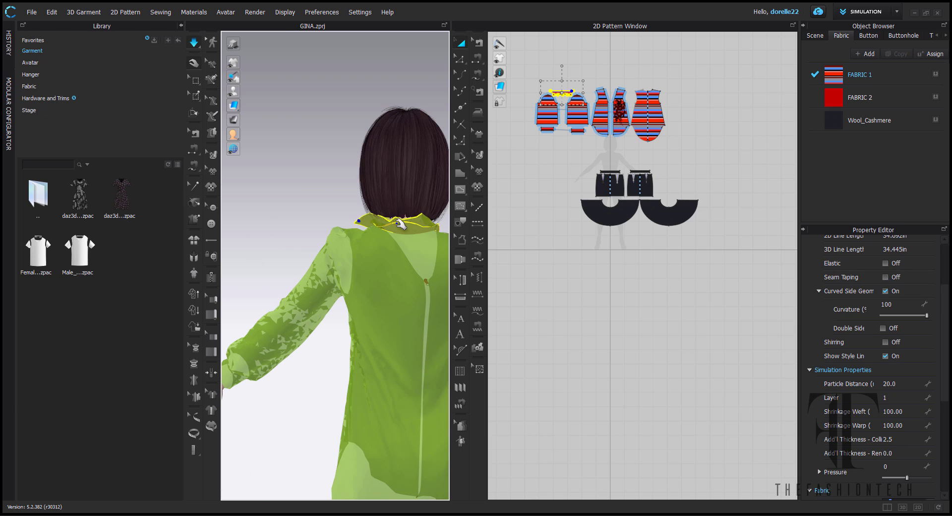
pyautogui.click(408, 200)
# - Fold the collar over along its internal fold line with Fold Arrangement and resume the simulation
pyautogui.click(194, 113)
pyautogui.click(407, 225)
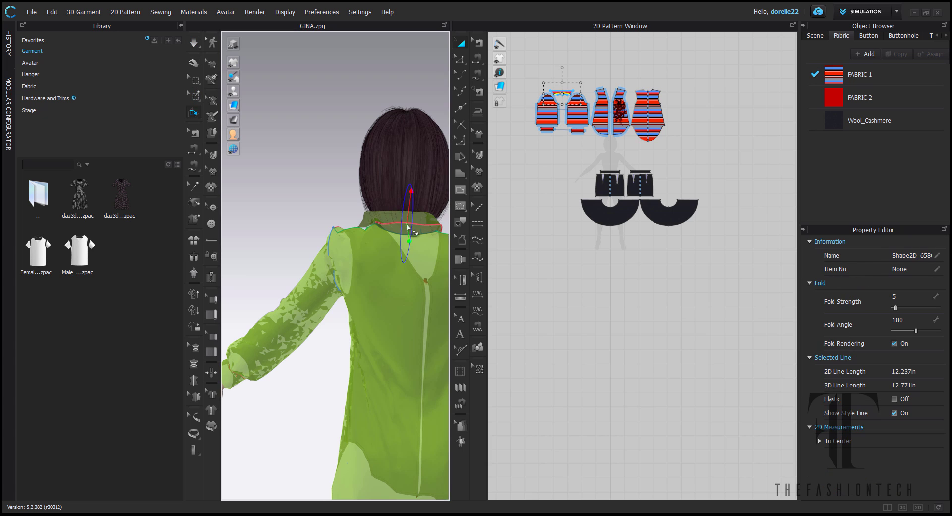
pyautogui.moveTo(401, 177); pyautogui.dragTo(377, 204)
pyautogui.click(431, 165)
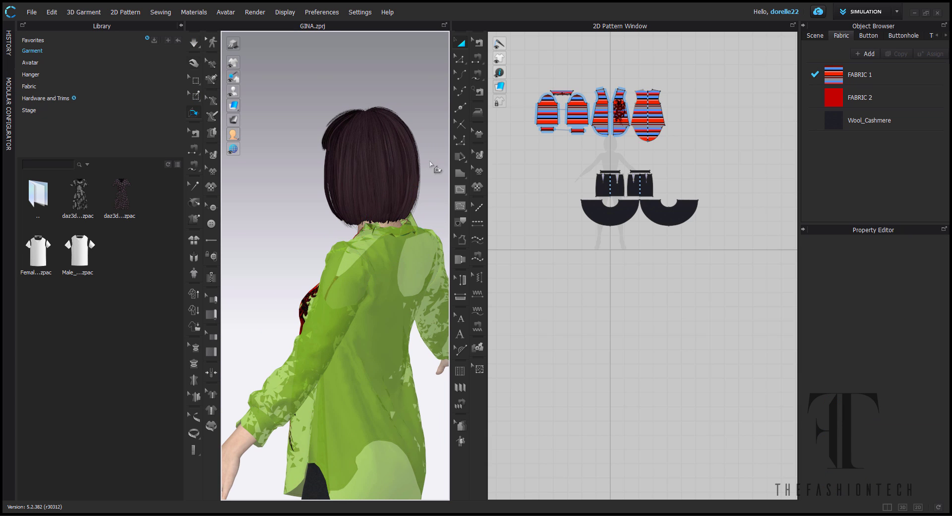
pyautogui.click(358, 235)
# - Adjust the left sleeve's cuff at the wrist and pull the collar's front edge toward the neckline
pyautogui.click(249, 437)
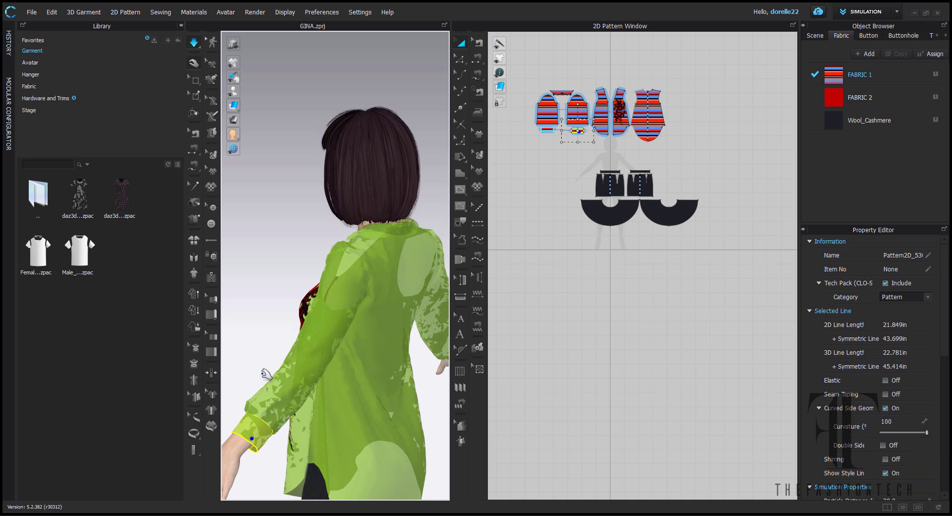
pyautogui.moveTo(251, 437); pyautogui.dragTo(361, 362, button='right')
pyautogui.moveTo(362, 362); pyautogui.dragTo(538, 217, button='middle')
pyautogui.scroll(5, 324, 171)
pyautogui.moveTo(324, 171); pyautogui.dragTo(363, 238, button='middle')
pyautogui.scroll(4, 316, 434)
pyautogui.click(256, 196)
pyautogui.moveTo(257, 220); pyautogui.dragTo(304, 220)
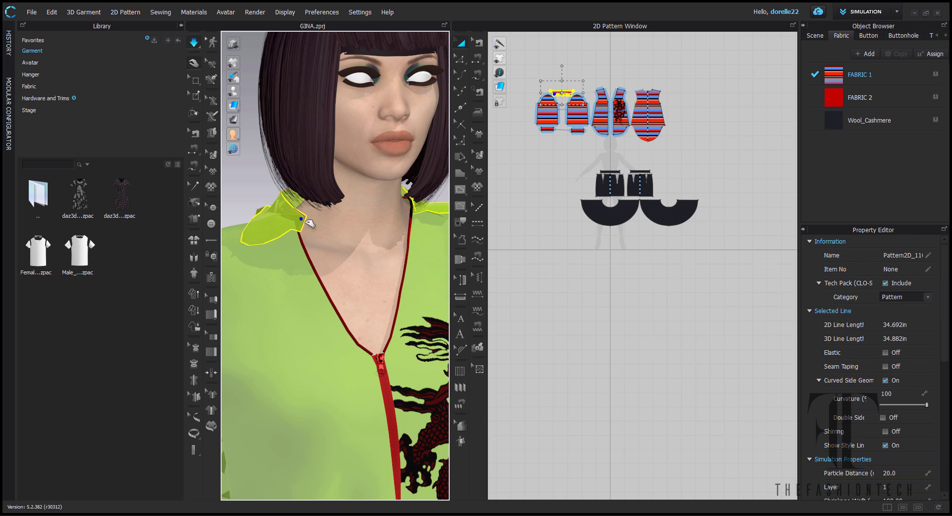
# - Pull the collar's opposite front corner and the left sleeve into place on the simulated shirt
pyautogui.scroll(-4, 331, 270)
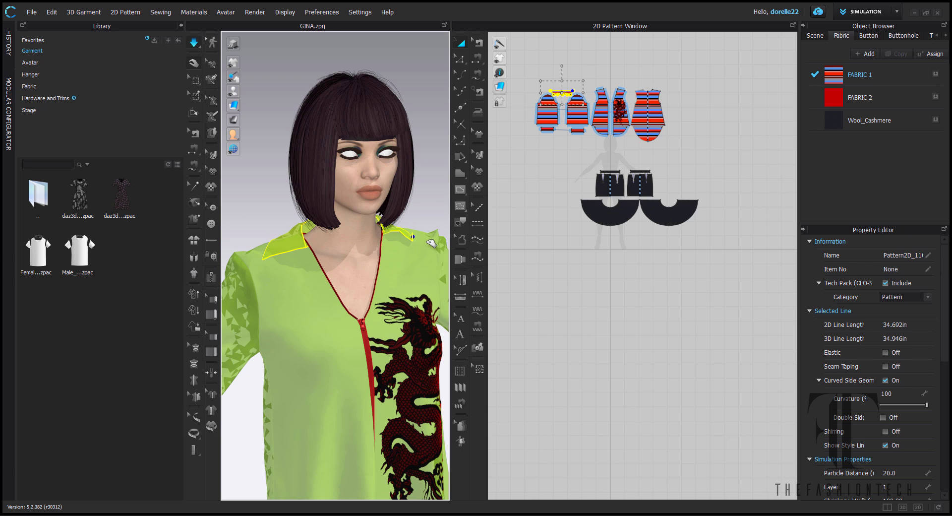
pyautogui.scroll(-3, 334, 269)
pyautogui.click(439, 335)
pyautogui.scroll(-3, 438, 336)
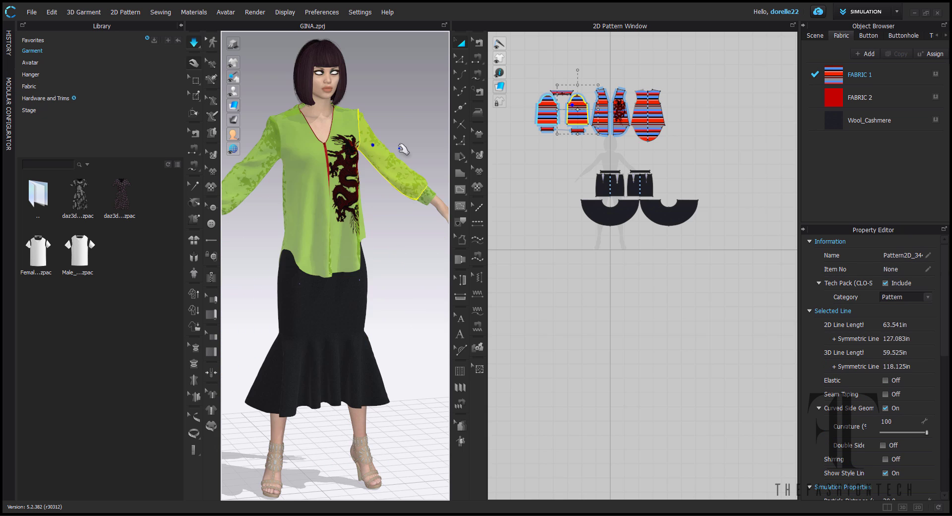
pyautogui.click(397, 128)
pyautogui.scroll(5, 399, 233)
pyautogui.moveTo(398, 301); pyautogui.dragTo(353, 298, button='right')
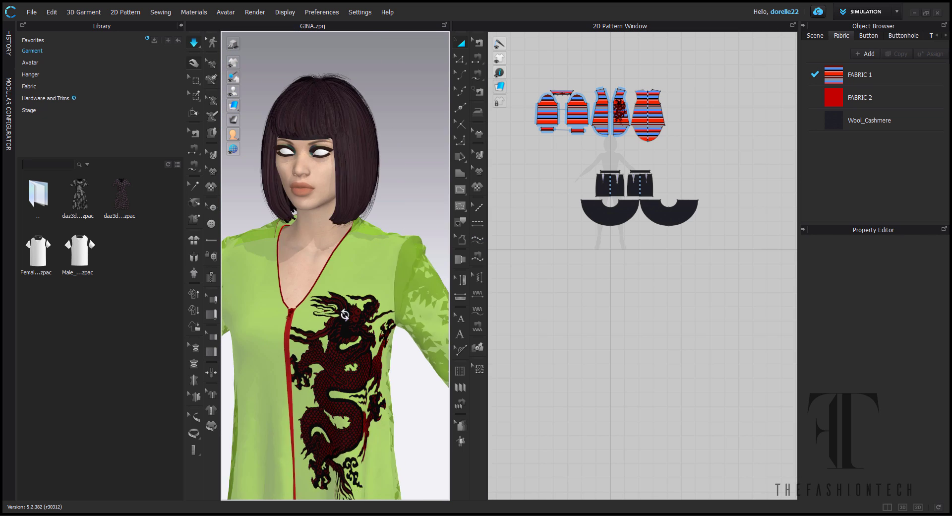
# - Apply the hsakilalashest_1001 texture from the DAZ3D-CLO3D ConvertedMaps folder to the avatar's eyelashes
pyautogui.scroll(5, 342, 158)
pyautogui.moveTo(342, 149); pyautogui.dragTo(368, 394, button='middle')
pyautogui.click(412, 242)
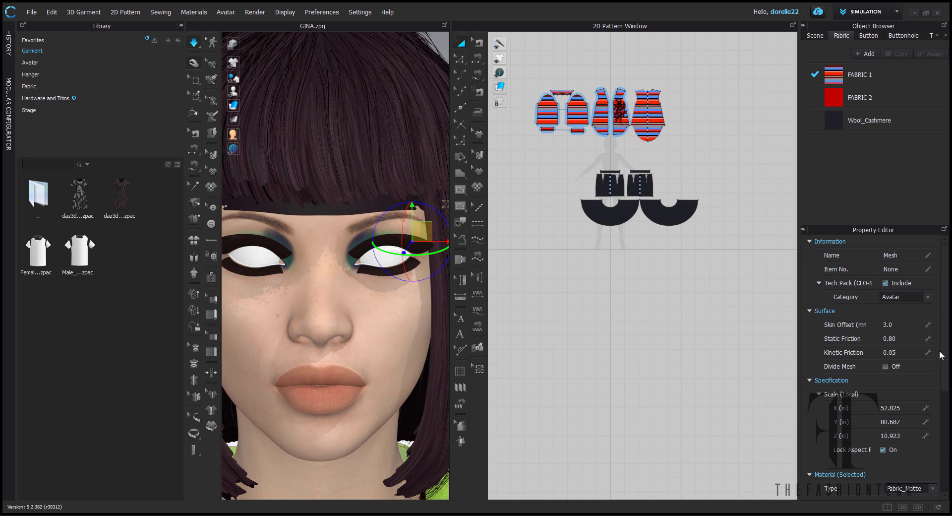
pyautogui.scroll(-5, 916, 361)
pyautogui.click(919, 363)
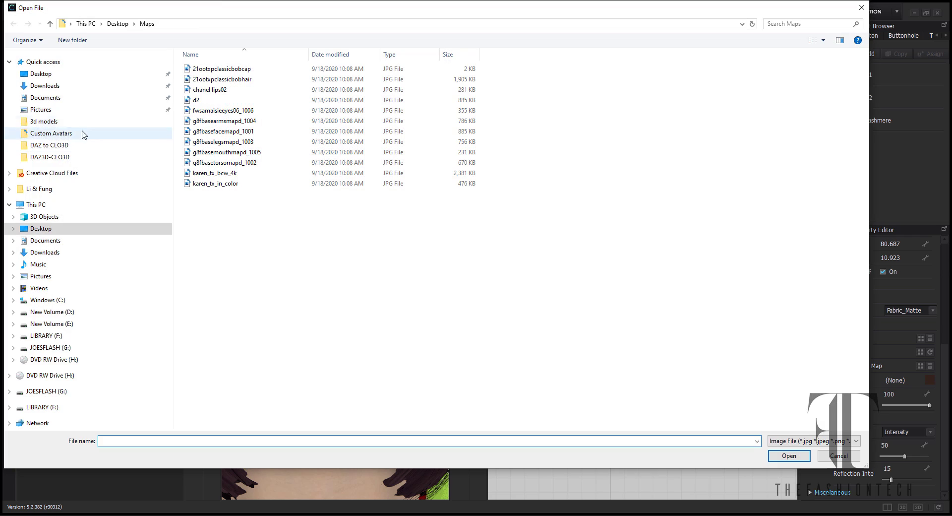
pyautogui.click(49, 157)
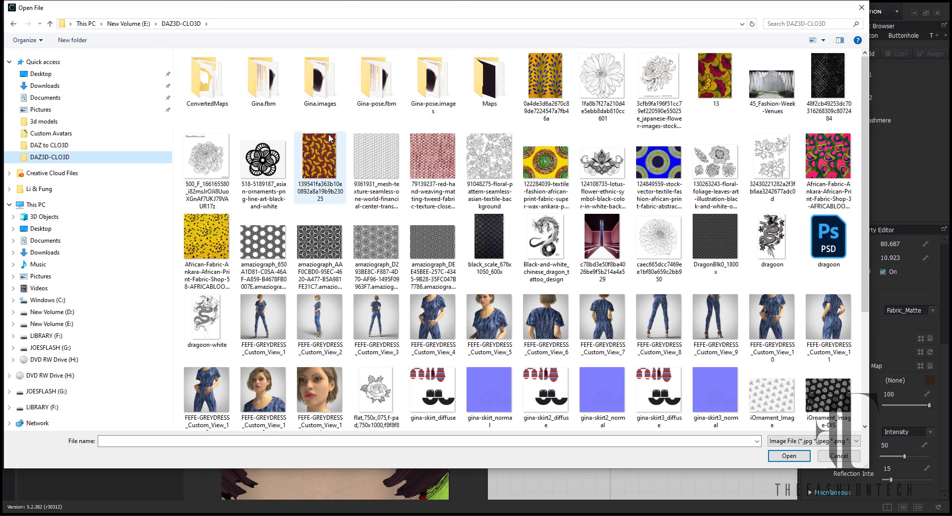
pyautogui.doubleClick(252, 82)
pyautogui.doubleClick(208, 92)
# - Apply the fwsamaisieeyes06_1006 texture from the Maps folder to the avatar's eyes and set the outer eye surface's opacity to 32
pyautogui.click(391, 258)
pyautogui.click(923, 338)
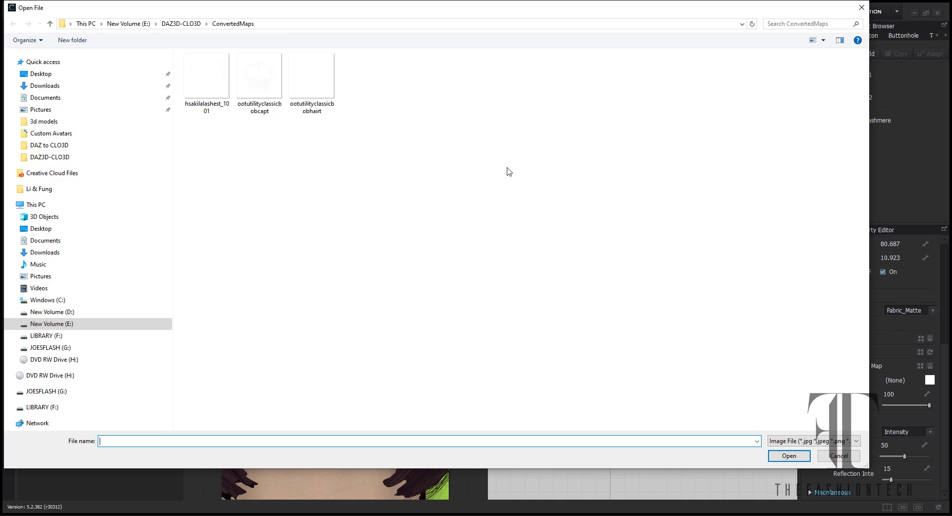
pyautogui.click(191, 25)
pyautogui.doubleClick(484, 84)
pyautogui.doubleClick(418, 84)
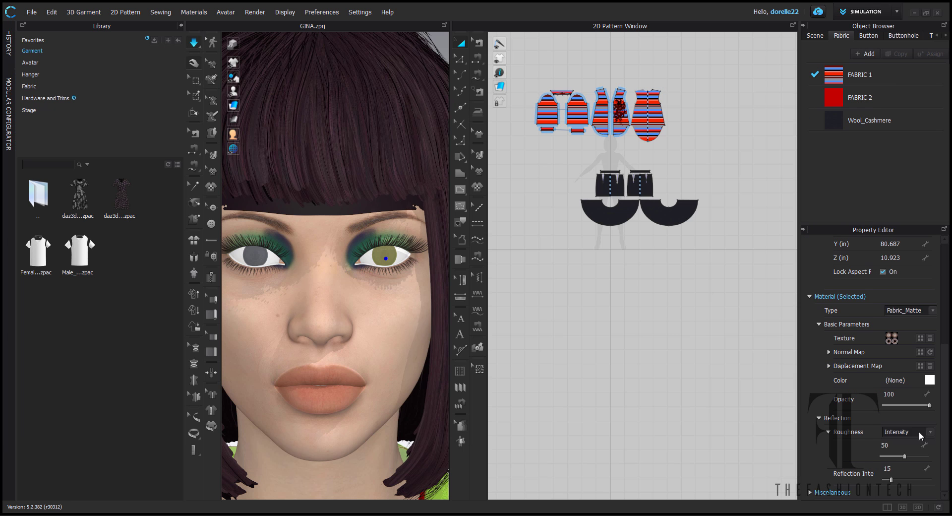
pyautogui.moveTo(929, 405); pyautogui.dragTo(899, 408)
pyautogui.click(403, 257)
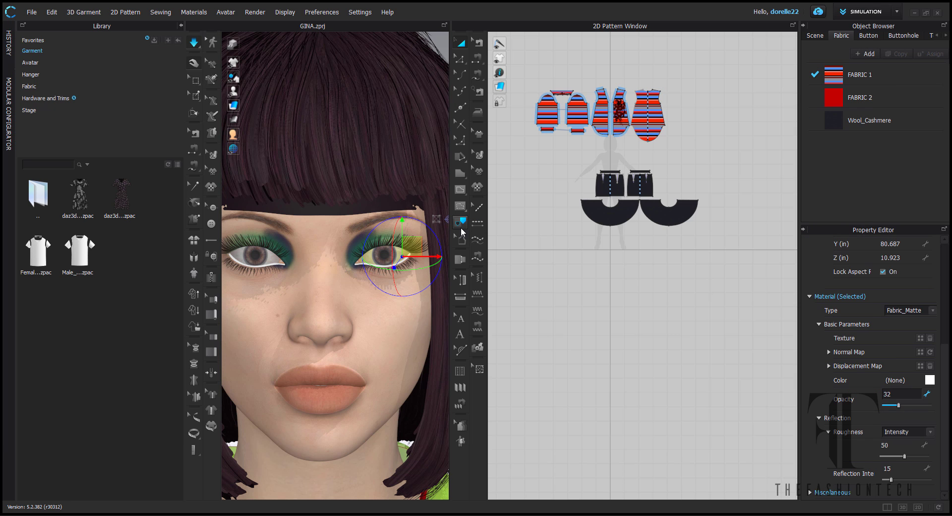
# - Examine the draped shirt from the back, front and side of the avatar
pyautogui.scroll(5, 391, 254)
pyautogui.moveTo(392, 254); pyautogui.dragTo(346, 328, button='middle')
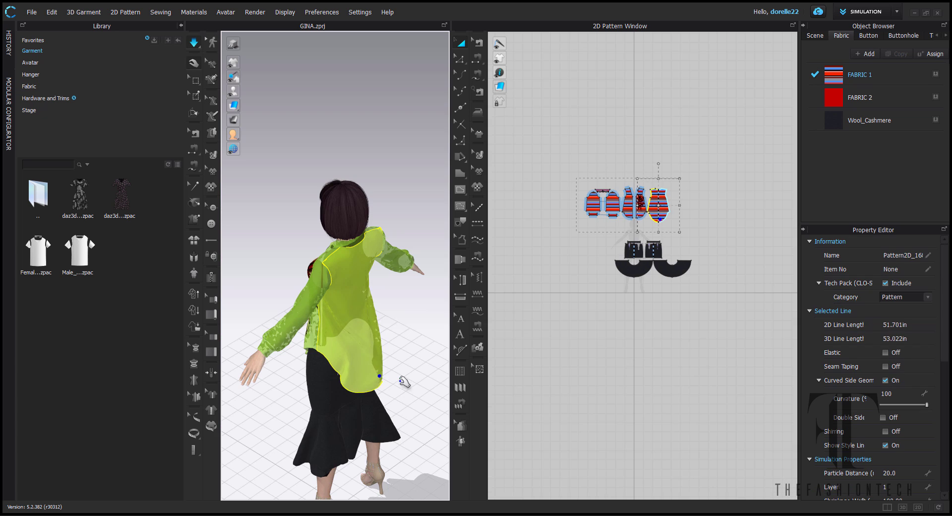
pyautogui.click(405, 354)
pyautogui.scroll(6, 396, 332)
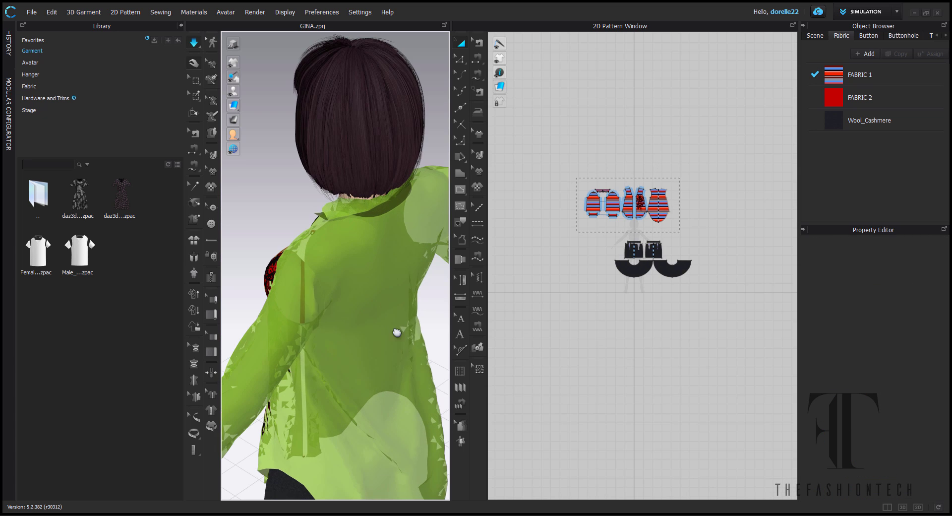
pyautogui.moveTo(379, 276); pyautogui.dragTo(540, 255, button='right')
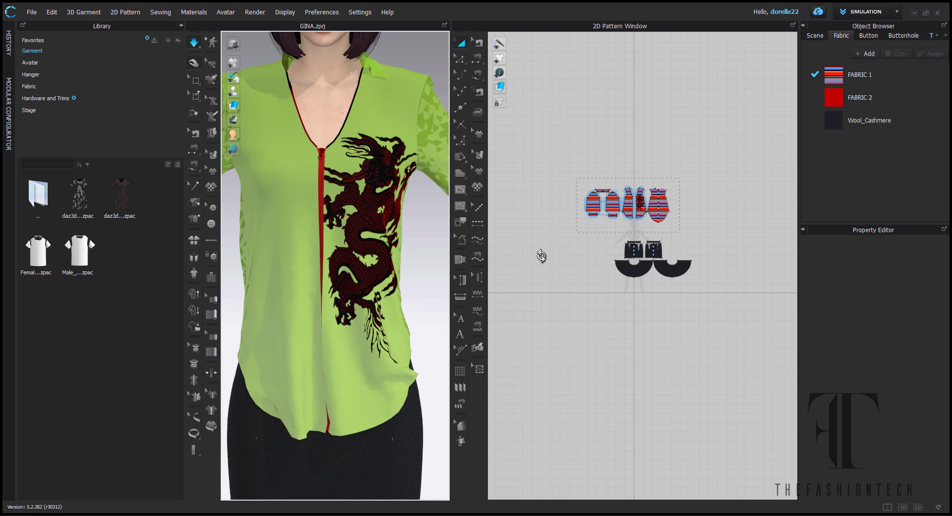
pyautogui.moveTo(396, 243); pyautogui.dragTo(523, 248, button='right')
pyautogui.scroll(4, 349, 98)
pyautogui.moveTo(349, 99); pyautogui.dragTo(377, 307, button='middle')
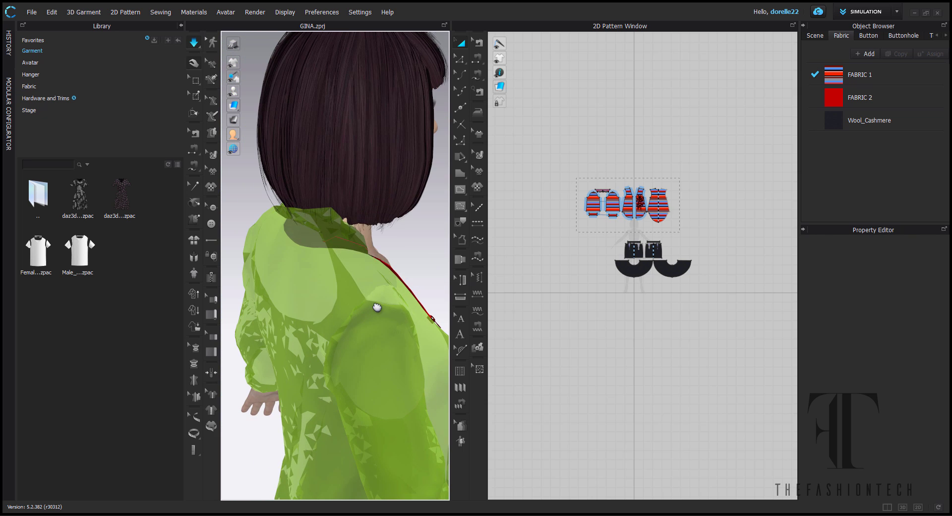
# - Pull the back and side of the collar down over the shirt below the hair during simulation
pyautogui.click(356, 228)
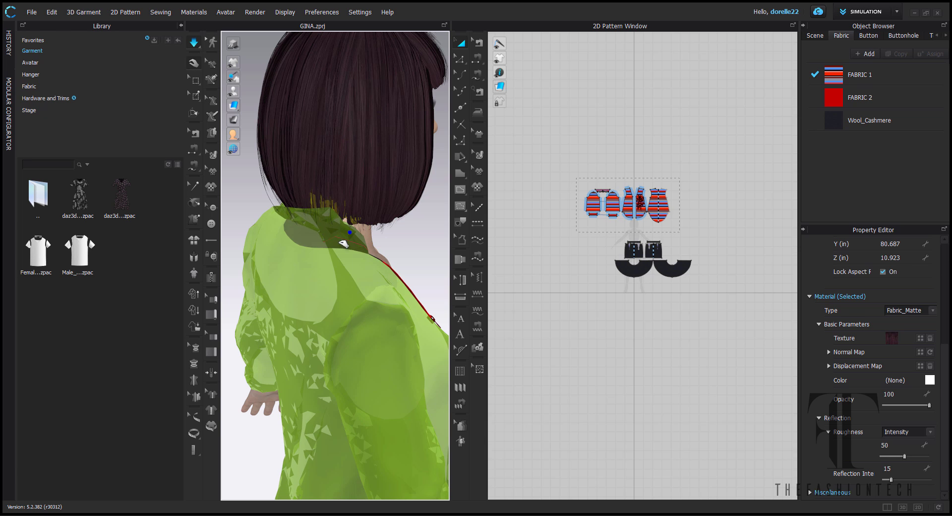
pyautogui.click(358, 249)
pyautogui.moveTo(344, 263); pyautogui.dragTo(362, 226)
pyautogui.click(353, 221)
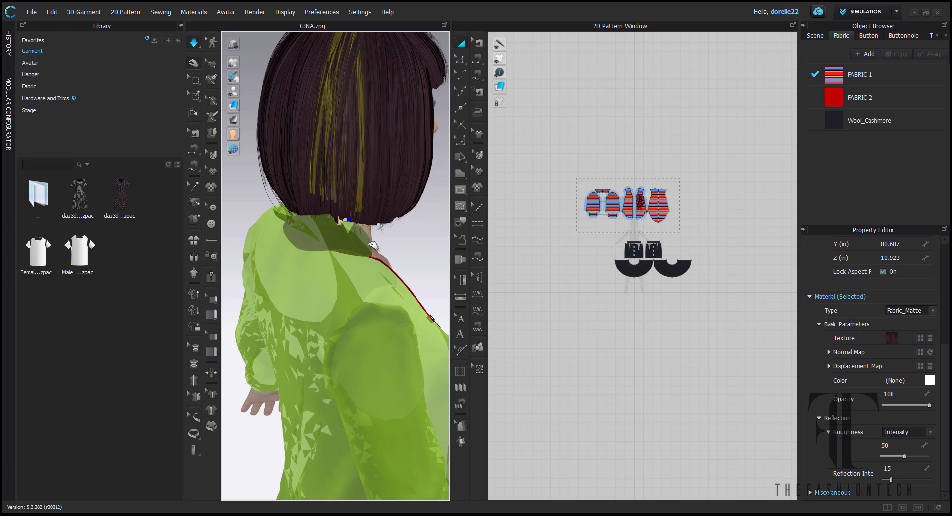
pyautogui.click(370, 262)
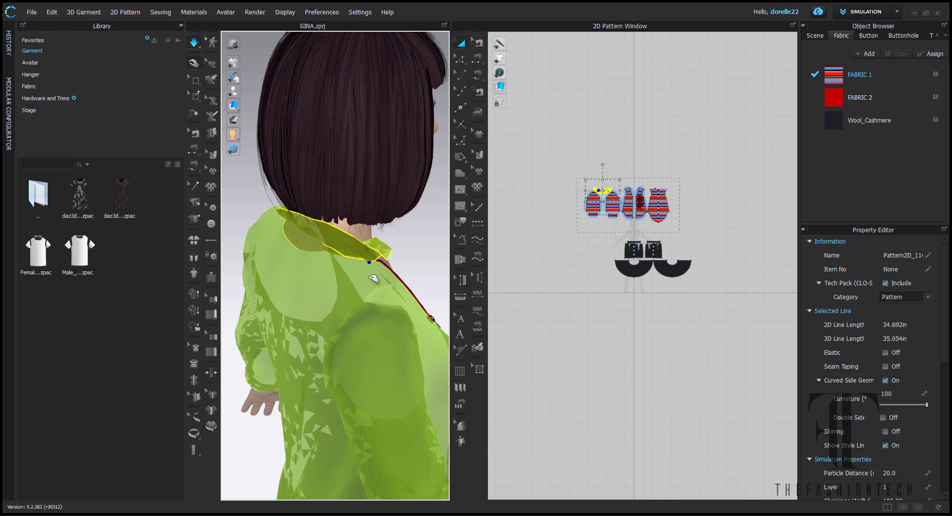
pyautogui.moveTo(340, 319); pyautogui.dragTo(326, 222)
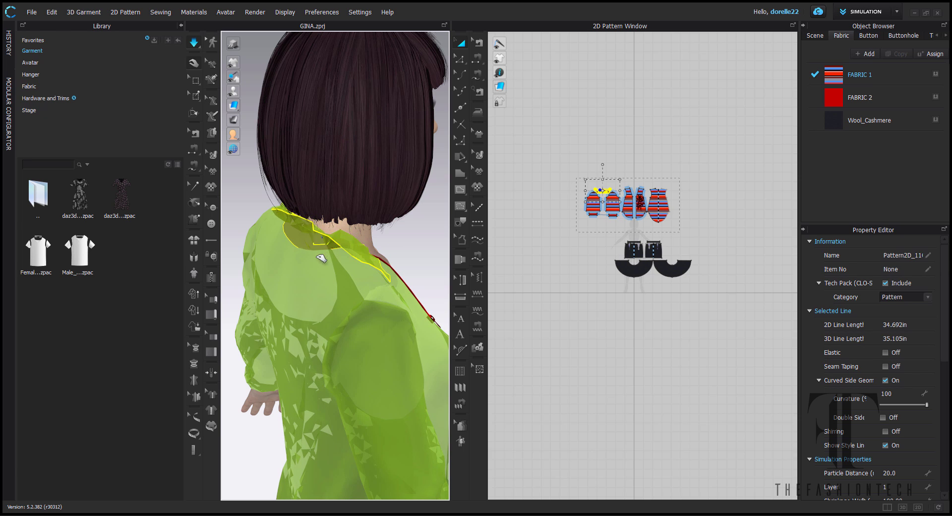
pyautogui.moveTo(321, 263); pyautogui.dragTo(296, 215)
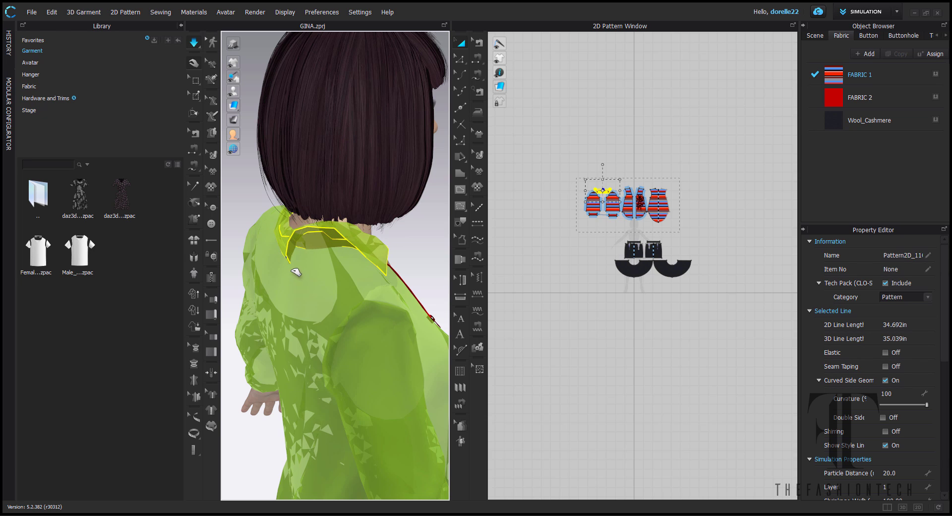
pyautogui.moveTo(296, 272); pyautogui.dragTo(327, 271)
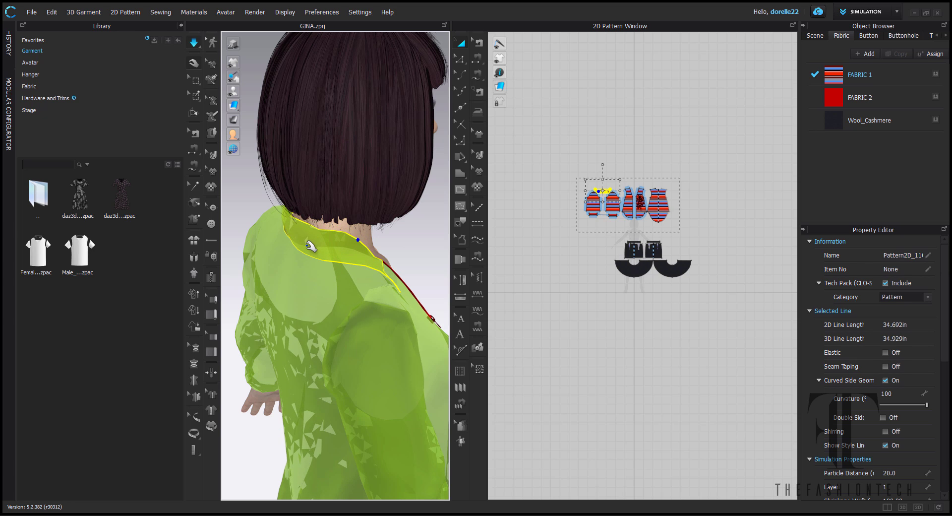
# - Apply the ootutilityclassicbobcapt texture from the ConvertedMaps folder to the hair cap along the avatar's forehead
pyautogui.moveTo(394, 230); pyautogui.dragTo(312, 209, button='right')
pyautogui.moveTo(347, 254); pyautogui.dragTo(365, 158, button='right')
pyautogui.scroll(3, 366, 159)
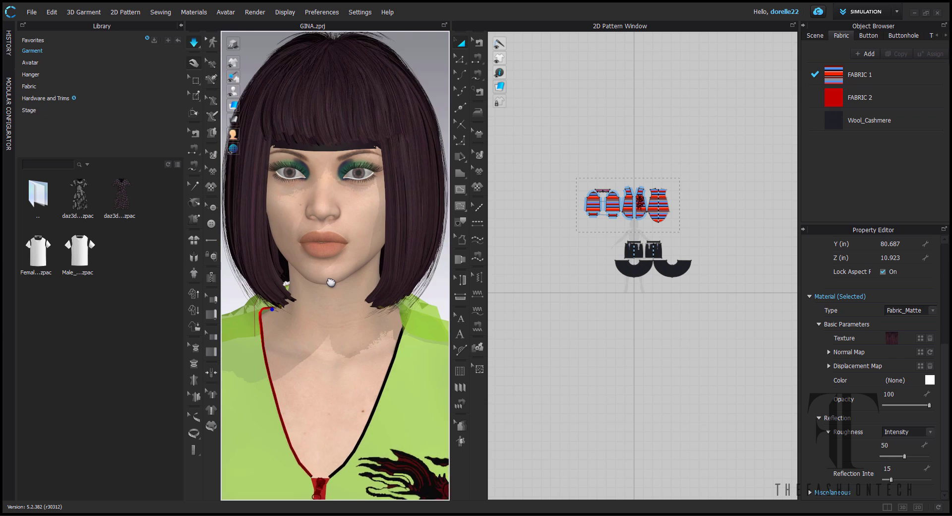
pyautogui.scroll(3, 336, 250)
pyautogui.moveTo(337, 251); pyautogui.dragTo(337, 355, button='right')
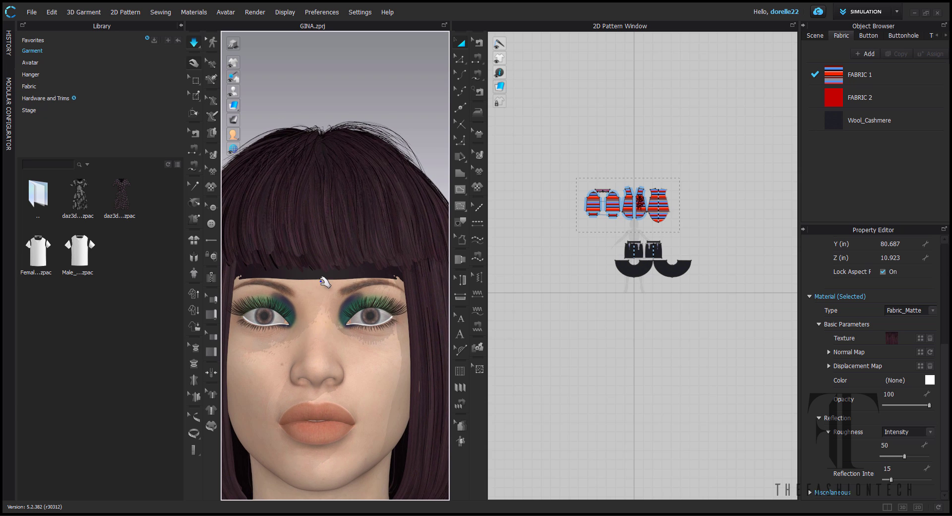
pyautogui.click(346, 276)
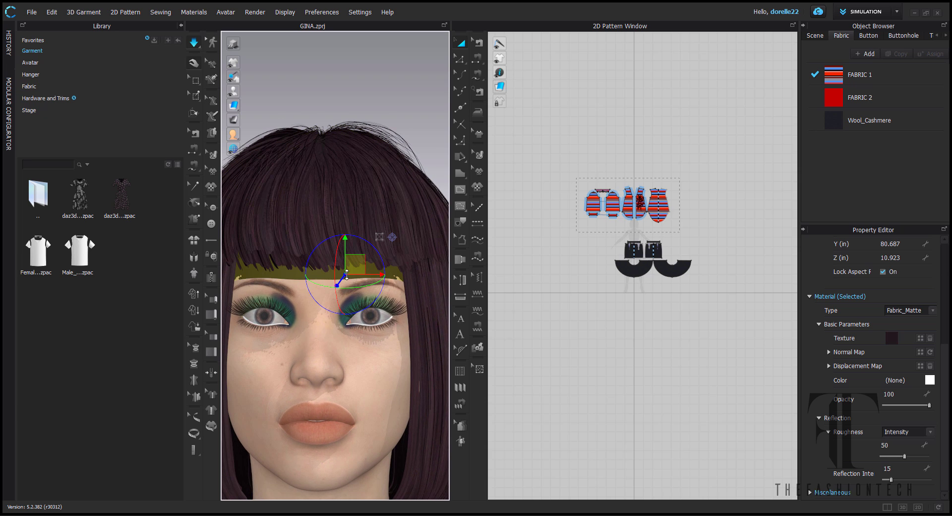
pyautogui.click(922, 339)
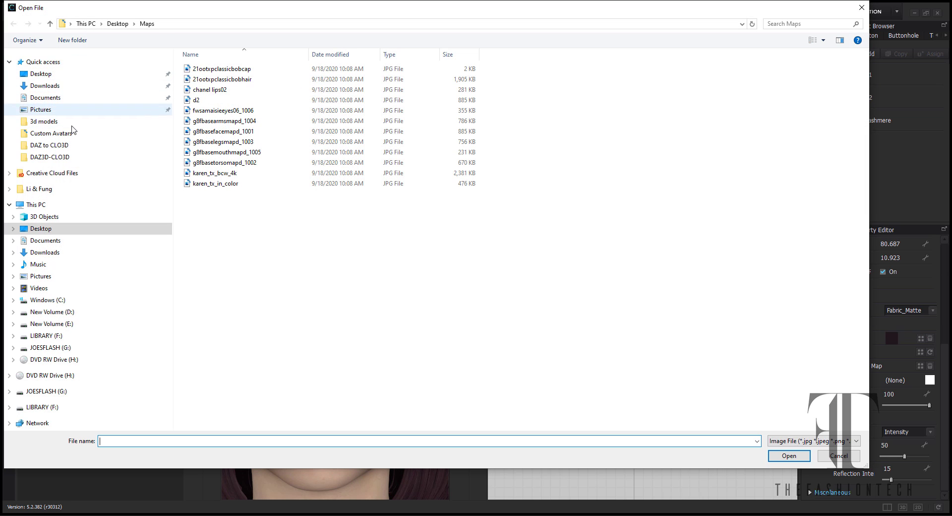
pyautogui.click(63, 157)
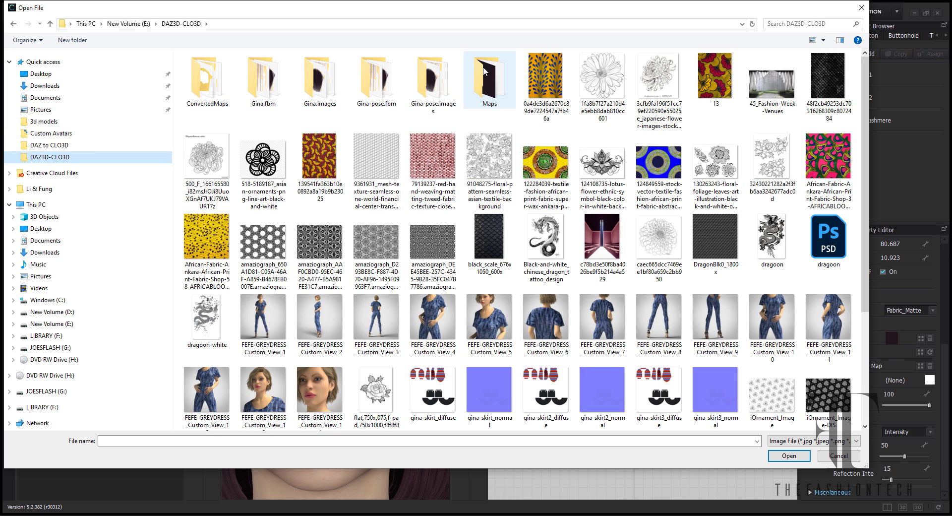
pyautogui.doubleClick(484, 72)
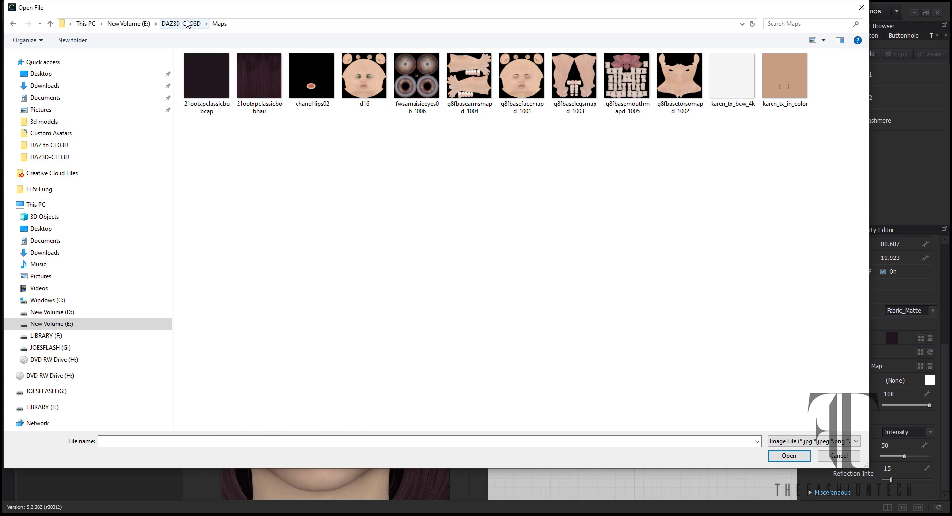
pyautogui.click(186, 23)
pyautogui.doubleClick(207, 74)
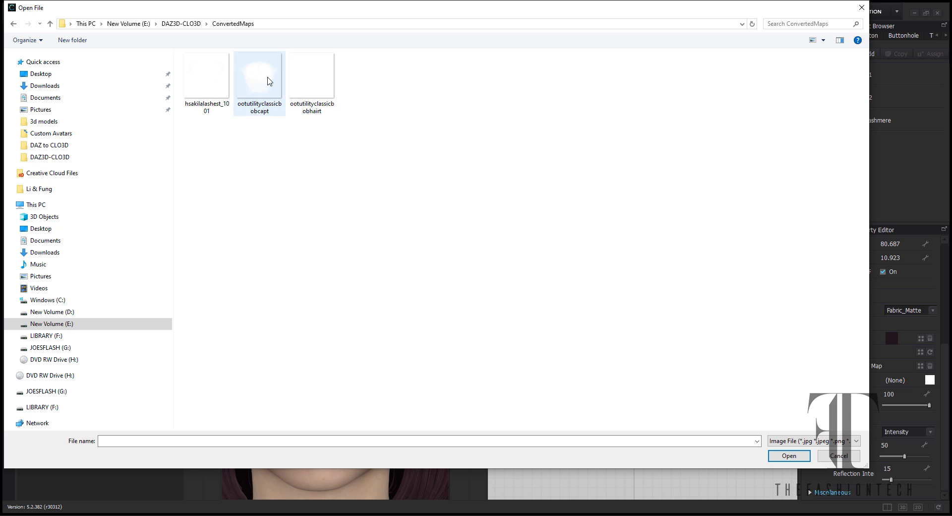
pyautogui.doubleClick(269, 81)
pyautogui.click(384, 105)
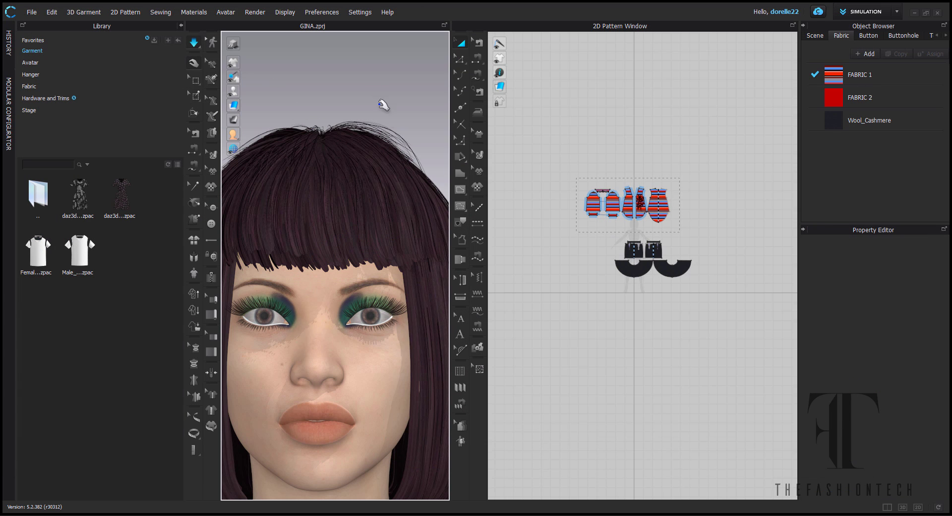
# - Apply the ootutilityclassicbobhairt texture from the ConvertedMaps folder to the hair strands over the avatar's forehead
pyautogui.scroll(-2, 392, 114)
pyautogui.moveTo(391, 115); pyautogui.dragTo(391, 58, button='middle')
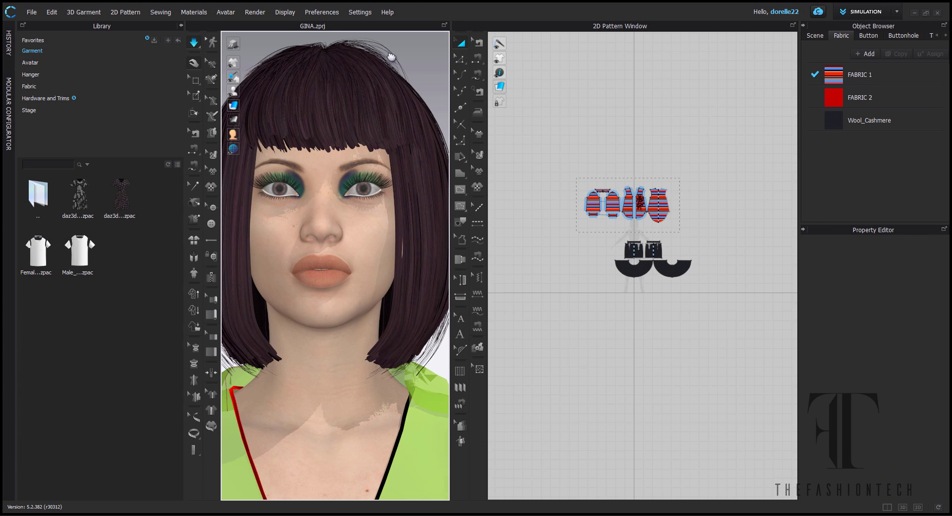
pyautogui.click(361, 84)
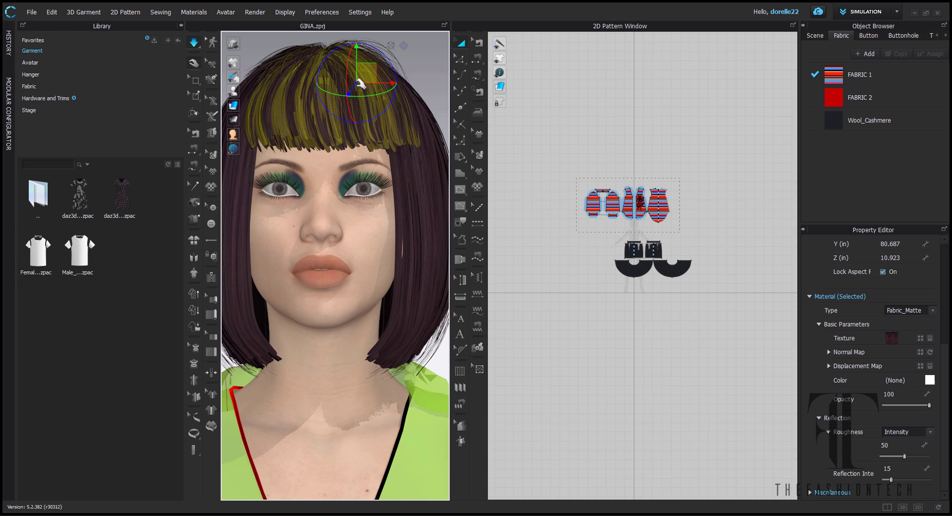
pyautogui.click(921, 338)
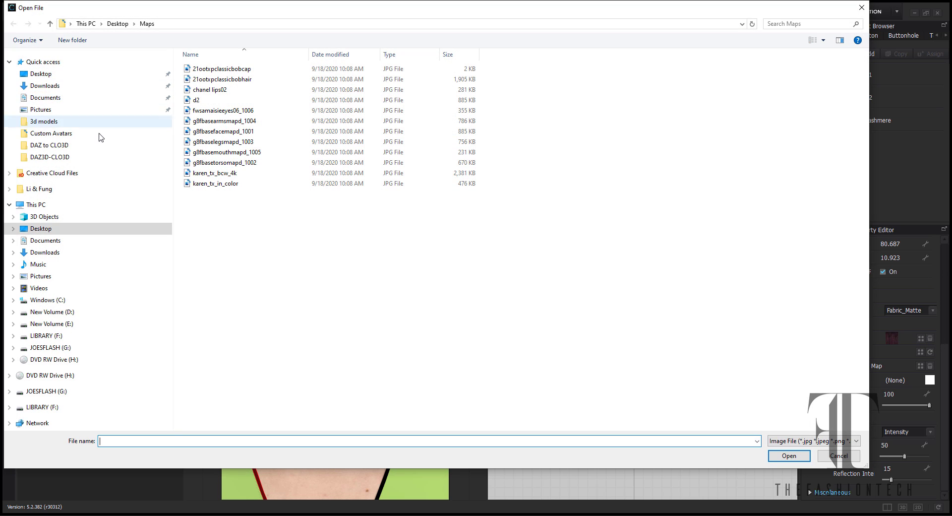
pyautogui.click(89, 156)
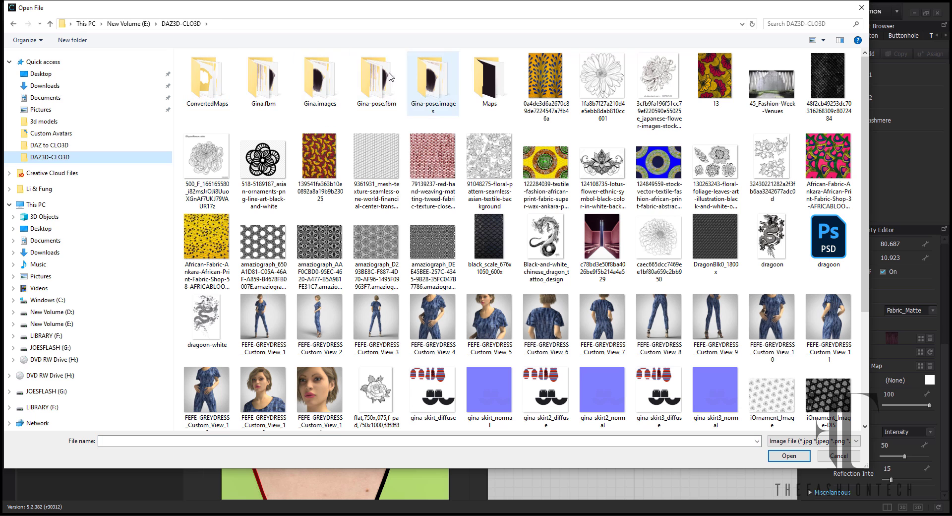
pyautogui.doubleClick(207, 79)
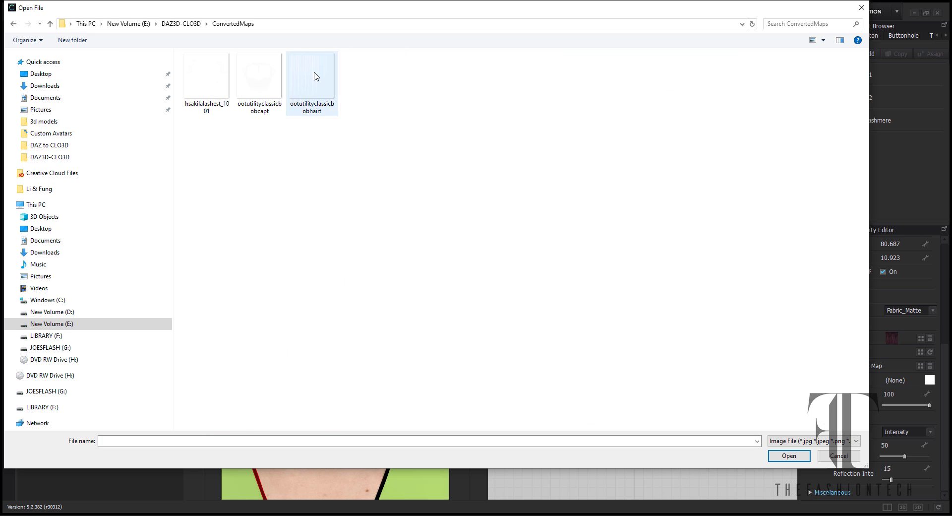
pyautogui.doubleClick(314, 75)
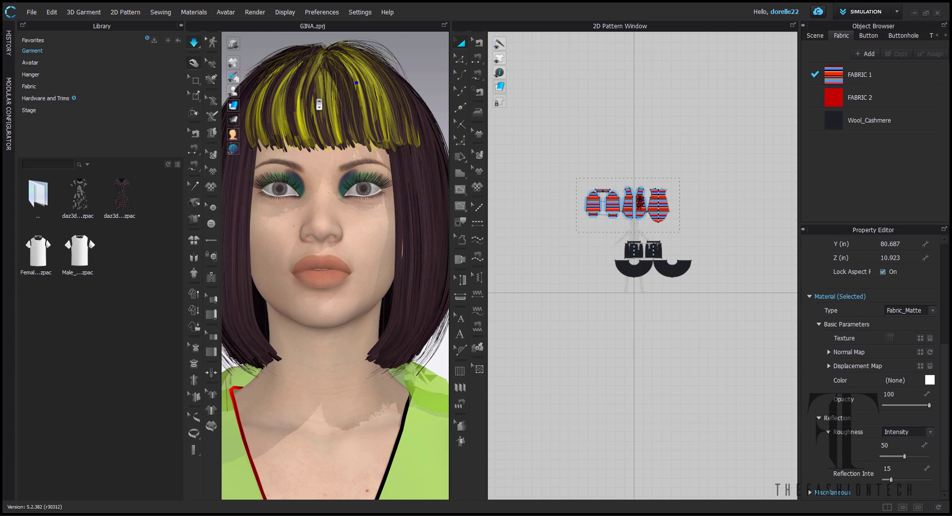
# - Replace the texture of the remaining dark fringe strands with ootutilityclassicbobhairt from the ConvertedMaps folder
pyautogui.scroll(8, 319, 104)
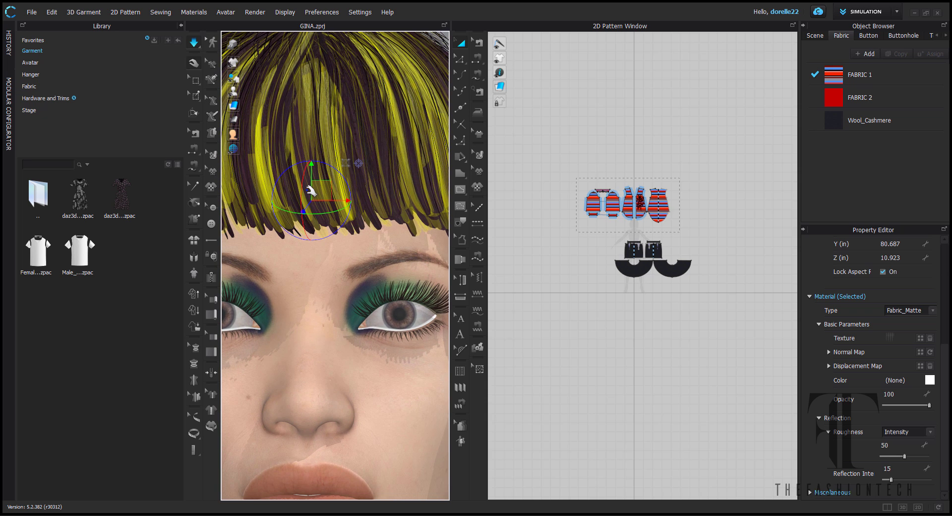
pyautogui.click(311, 191)
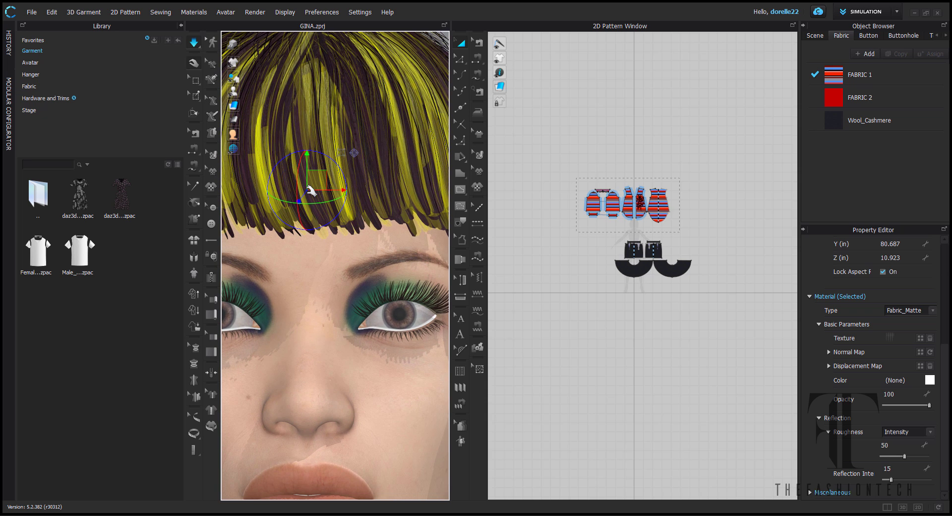
pyautogui.click(434, 198)
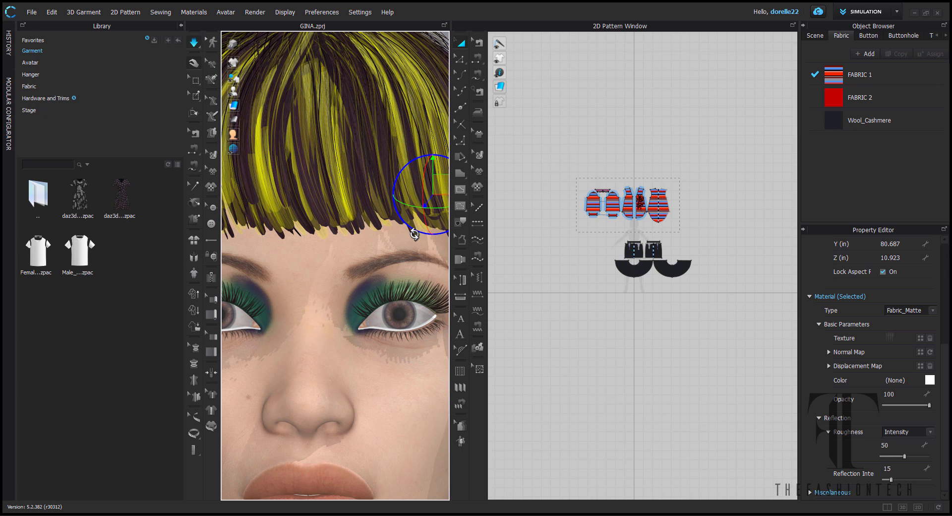
pyautogui.scroll(2, 377, 164)
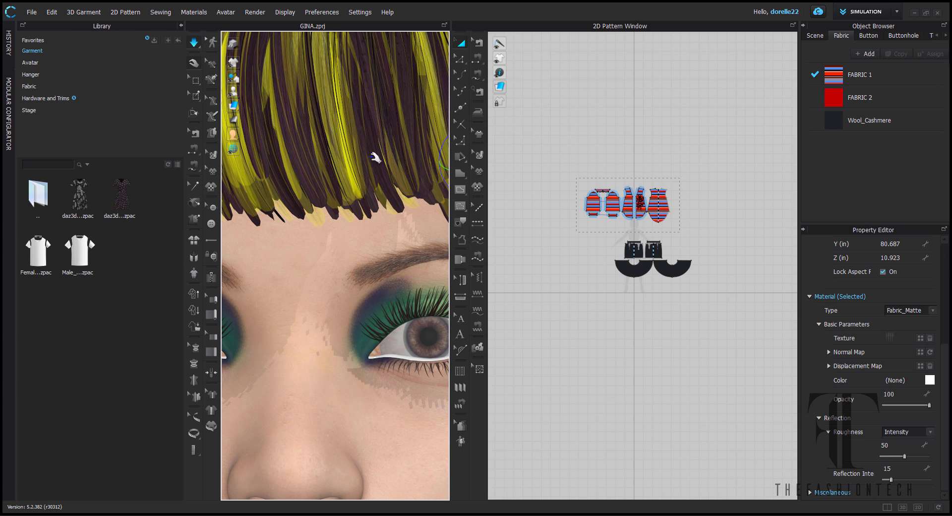
pyautogui.click(303, 168)
pyautogui.click(320, 201)
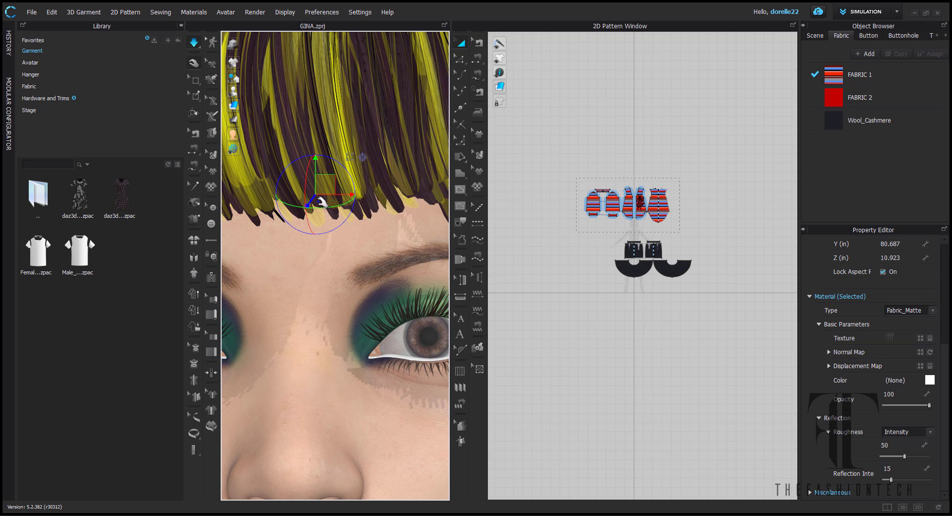
pyautogui.click(320, 204)
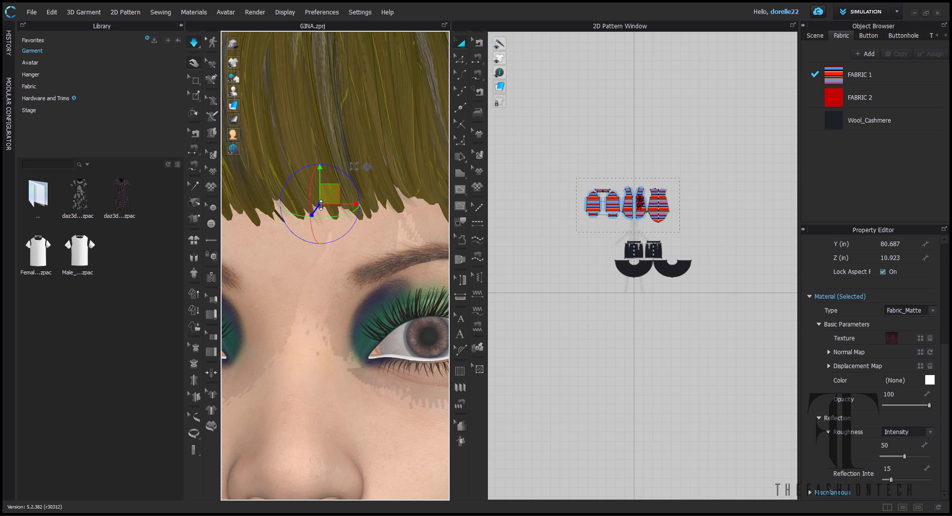
pyautogui.click(921, 339)
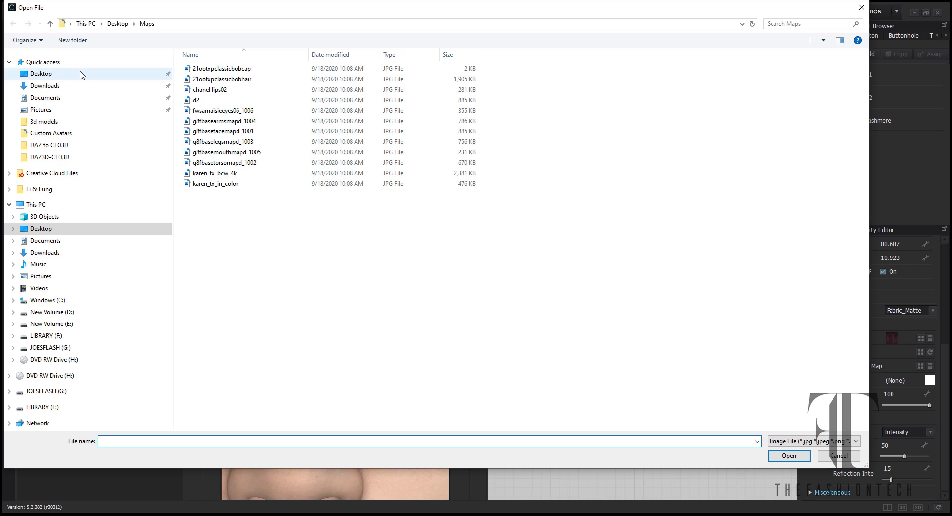
pyautogui.click(79, 157)
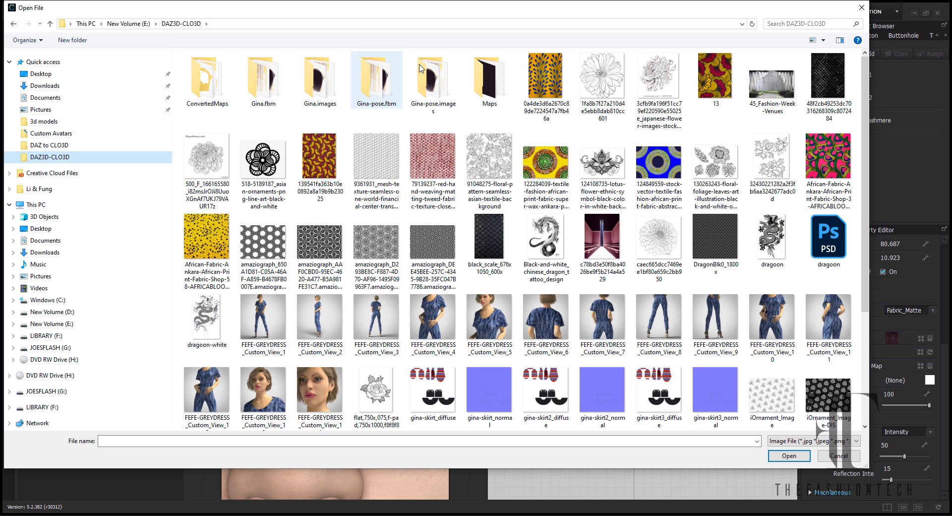
pyautogui.doubleClick(207, 80)
pyautogui.doubleClick(298, 75)
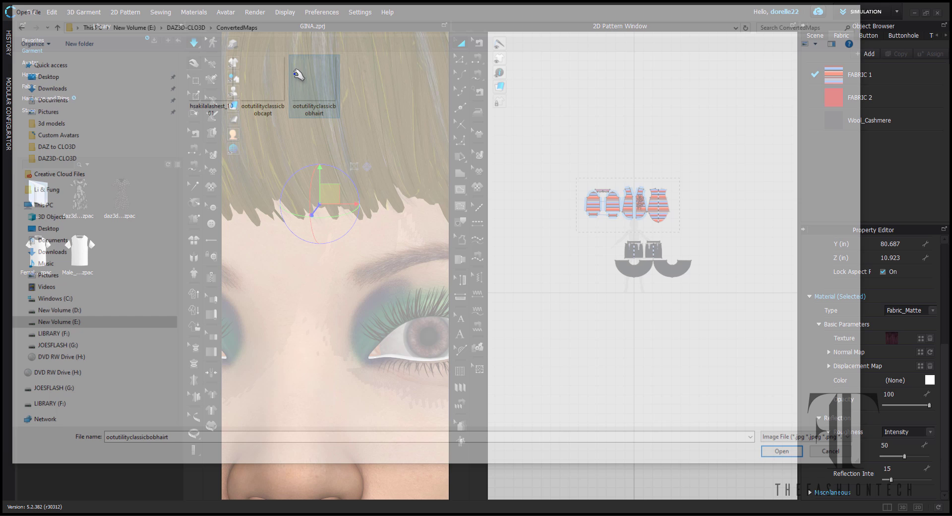
# - Set the selected hair section's colour to the dark brown Pantone swatch Chocolate Drizzle
pyautogui.scroll(-3, 337, 168)
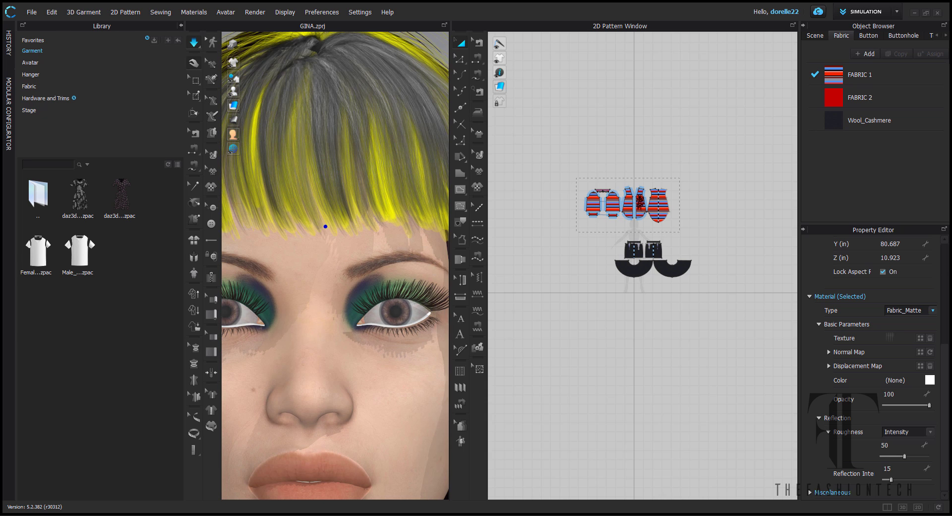
pyautogui.click(932, 381)
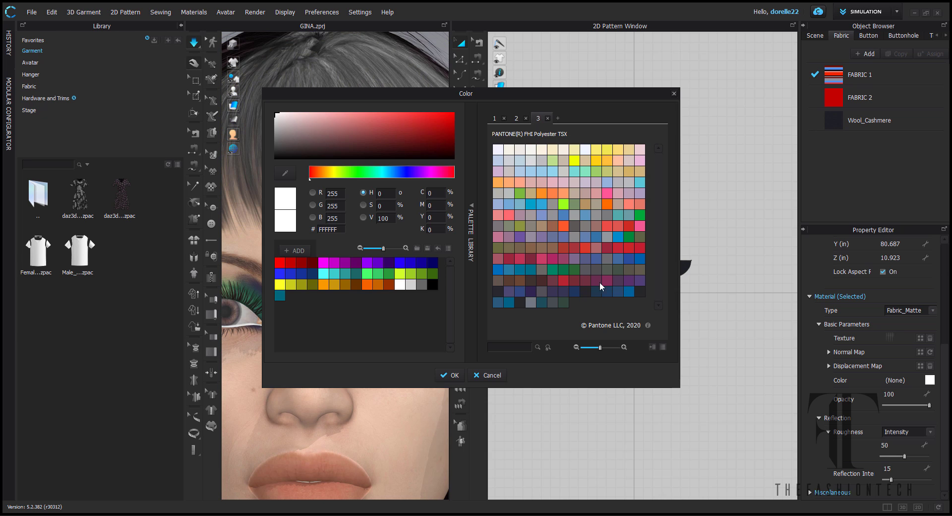
pyautogui.click(543, 282)
pyautogui.click(454, 375)
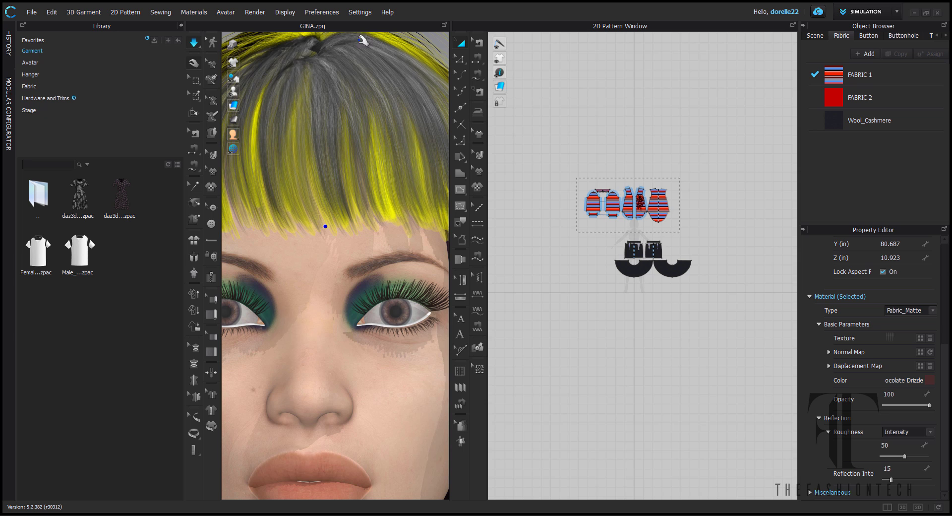
# - Select the hair section covering the crown and fringe and open its colour for editing
pyautogui.click(347, 94)
pyautogui.scroll(5, 402, 95)
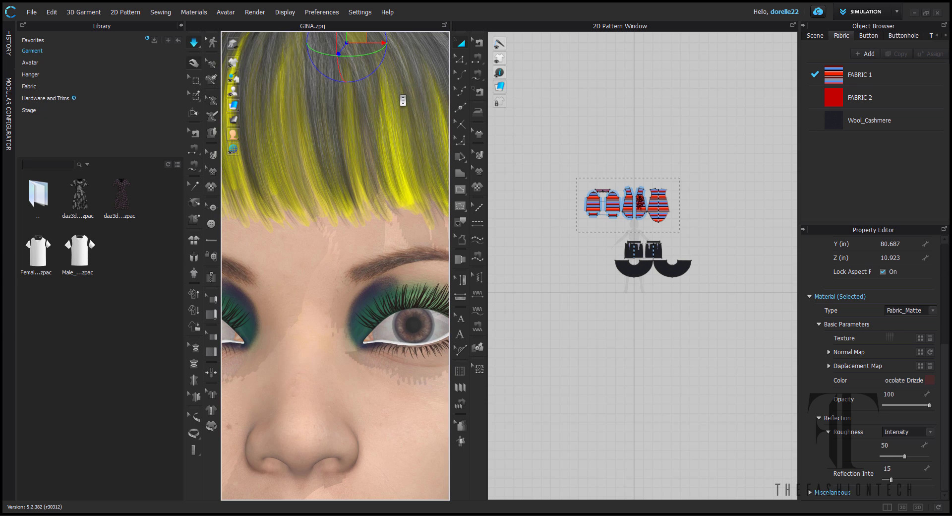
pyautogui.click(386, 225)
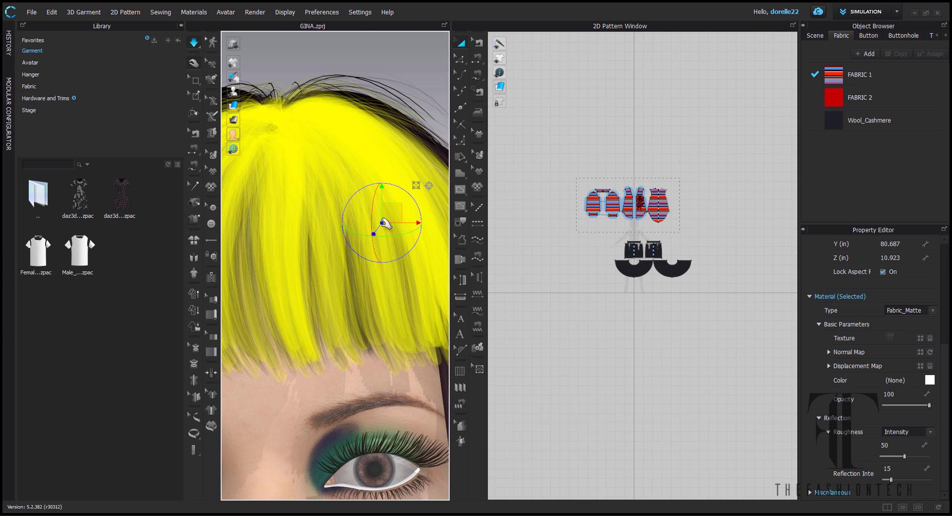
pyautogui.click(930, 381)
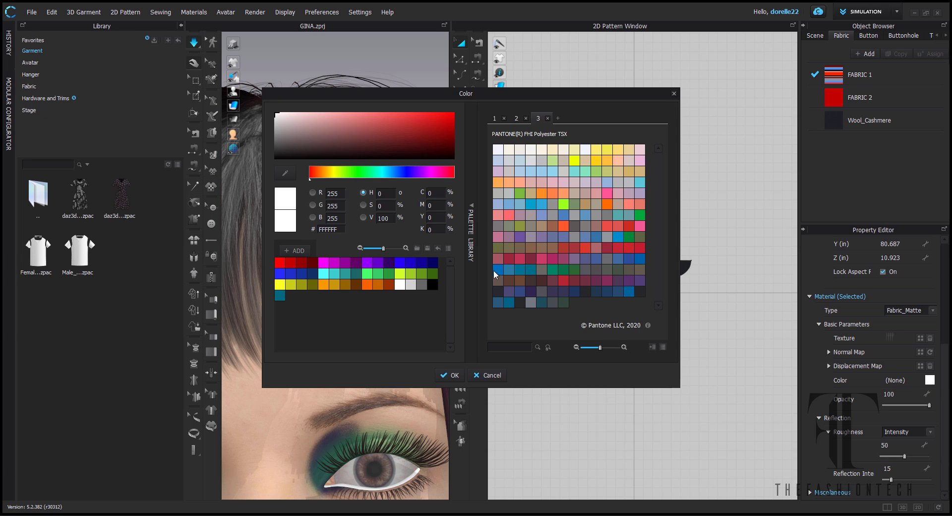
# - Set the fringe hair's material color to the Pantone Polyester TSX Chocolate Drizzle swatch, RGB 72, 42, 43
pyautogui.click(543, 279)
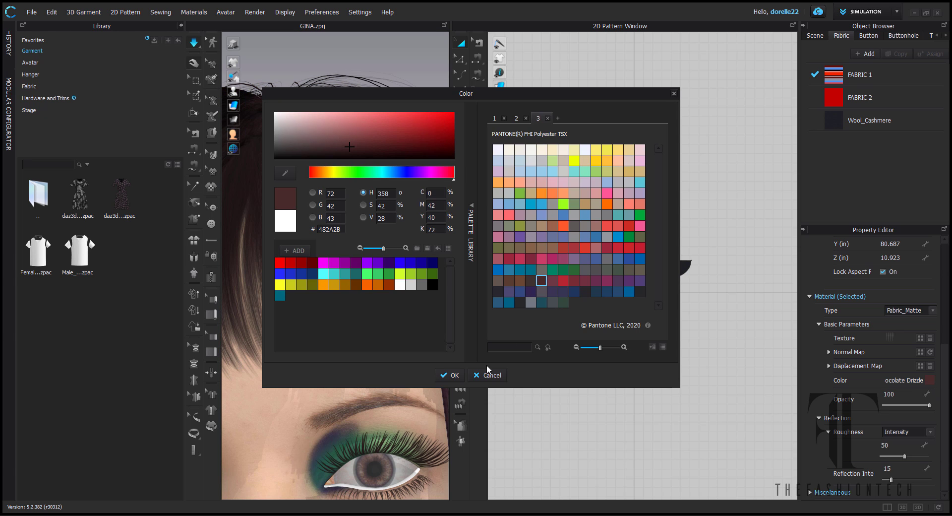
pyautogui.click(455, 378)
pyautogui.scroll(-10, 396, 293)
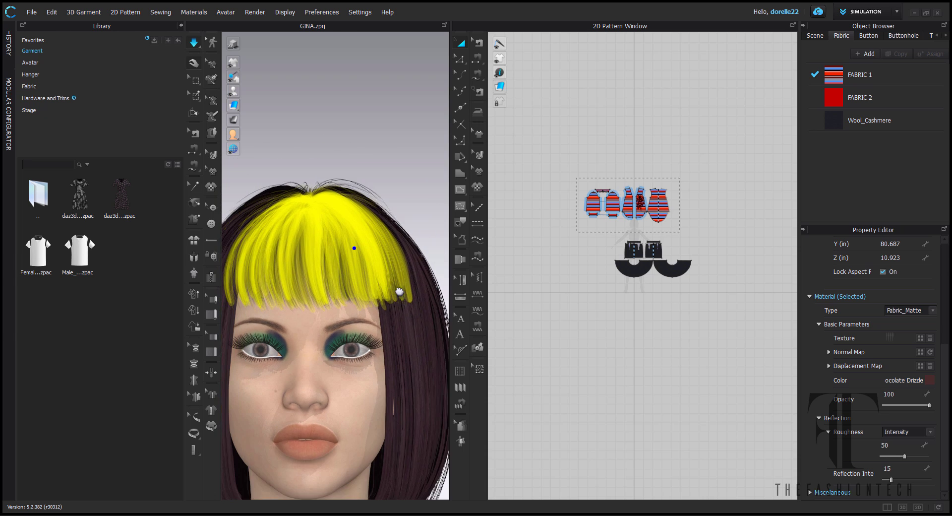
pyautogui.click(430, 123)
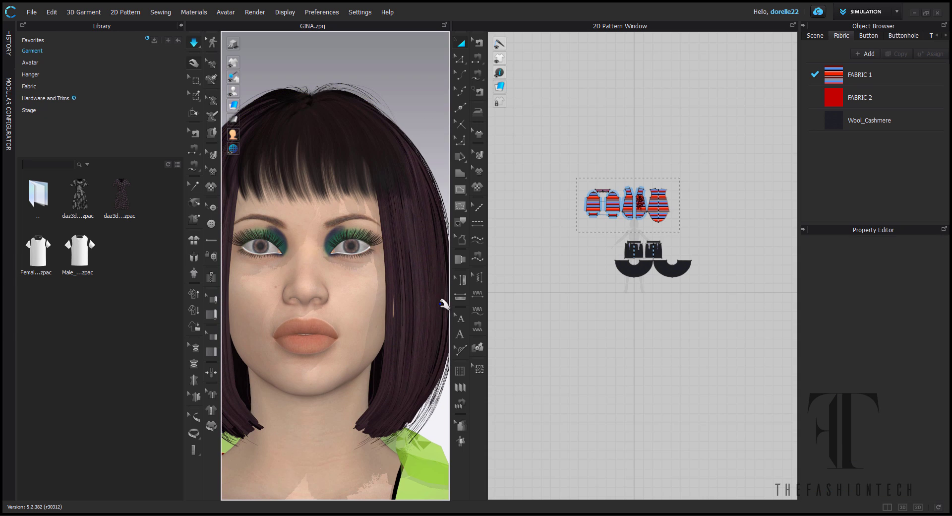
# - Set the side hair section's material color to the dark shade 1F1B1A sampled from the avatar's hair with the eyedropper
pyautogui.click(431, 282)
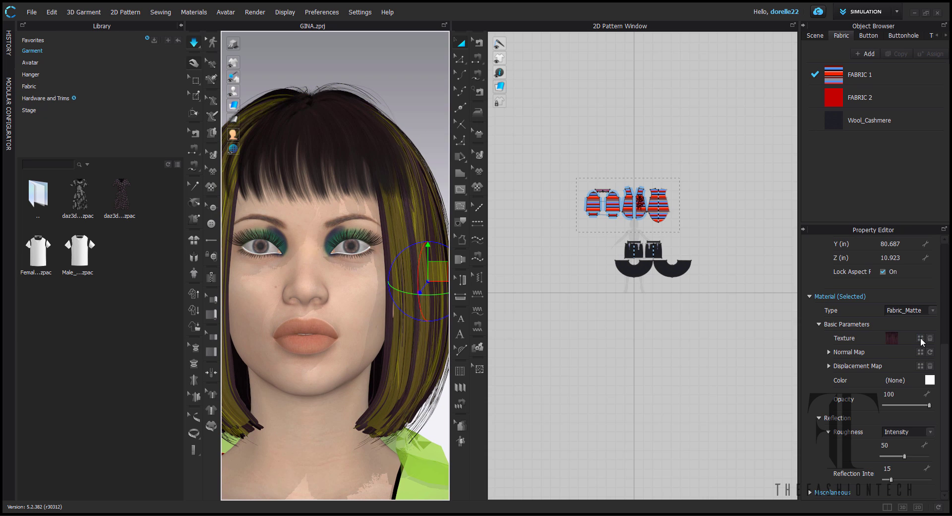
pyautogui.click(931, 382)
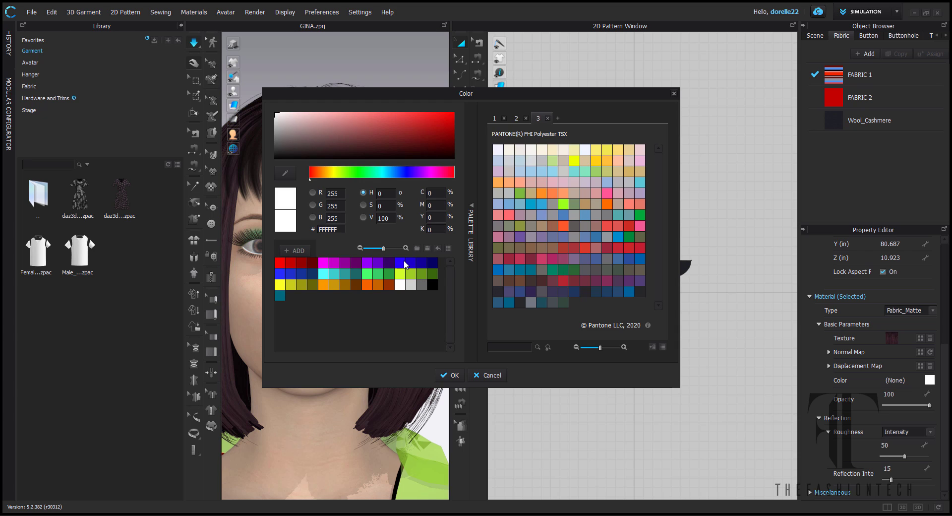
pyautogui.click(286, 173)
pyautogui.click(228, 219)
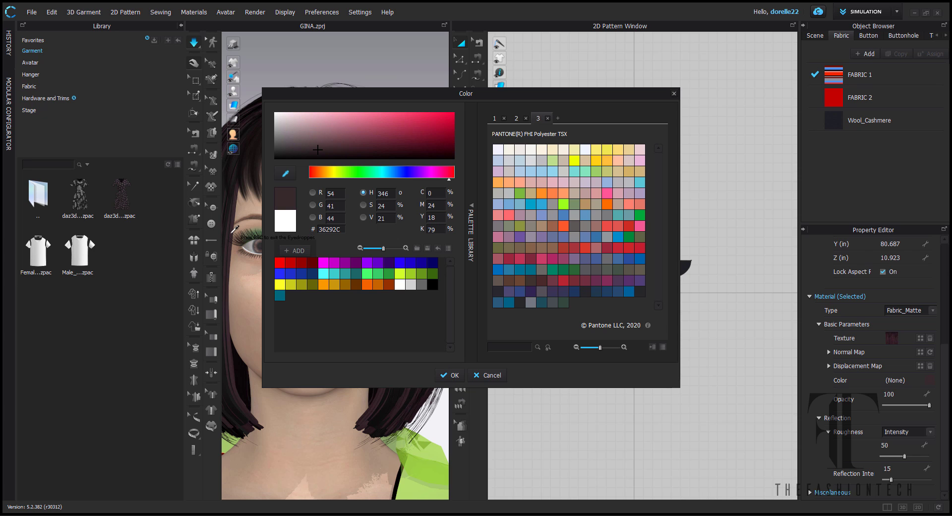
pyautogui.click(258, 168)
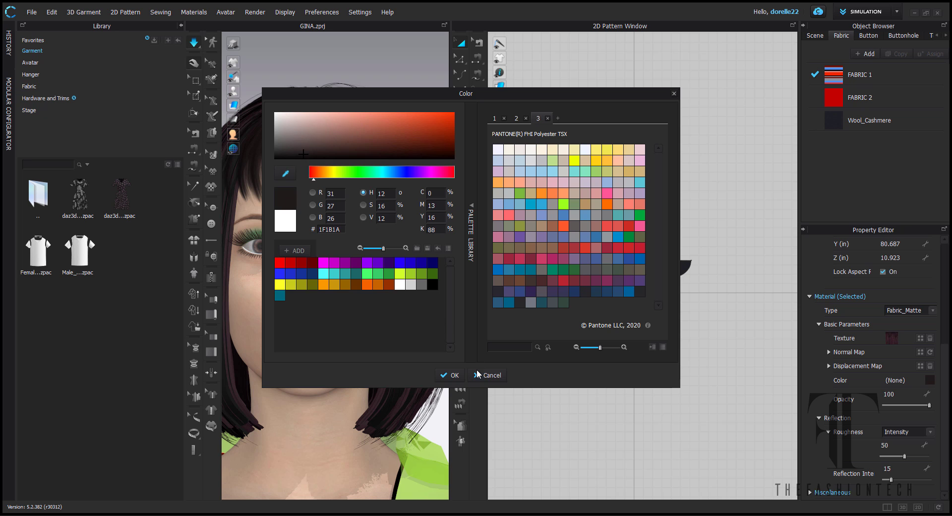
pyautogui.click(454, 375)
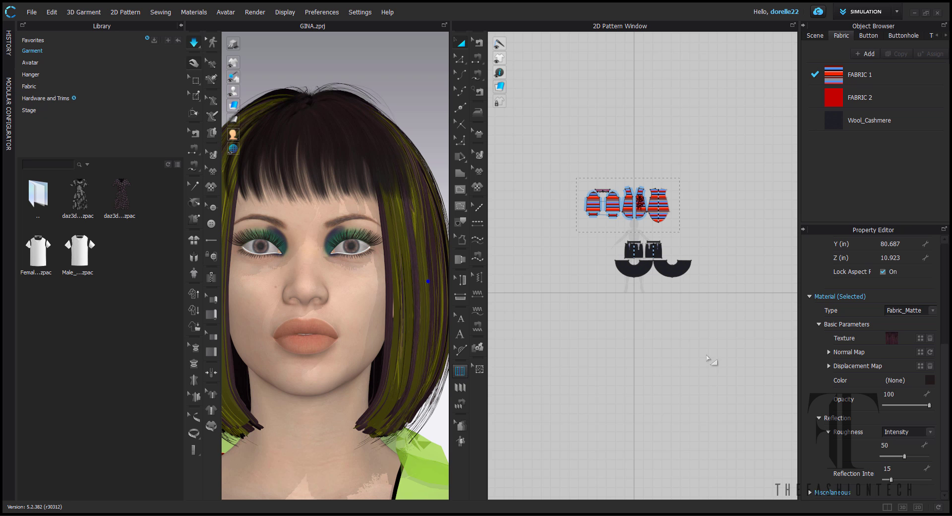
# - Replace the side hair section's texture with ootutilityclassicbobhairt from the ConvertedMaps folder and deselect the hair
pyautogui.click(920, 337)
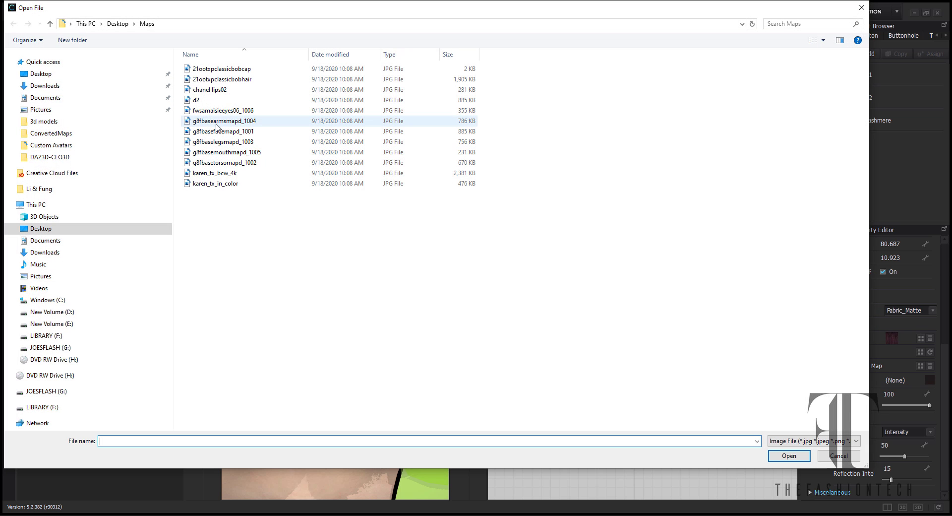
pyautogui.click(64, 133)
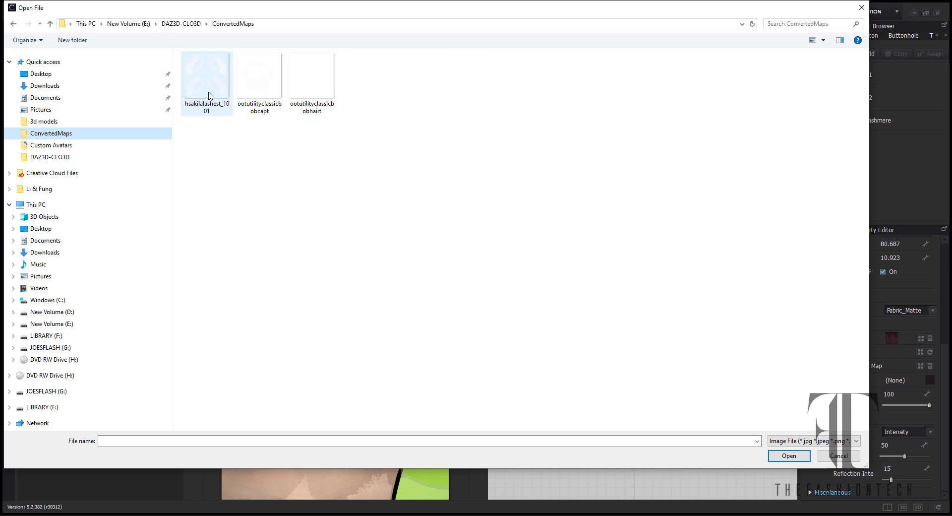
pyautogui.doubleClick(331, 74)
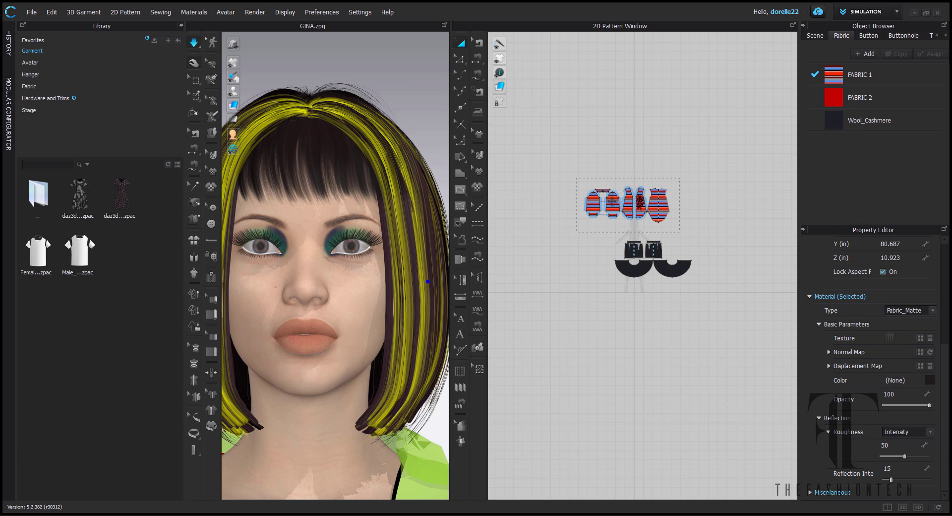
pyautogui.click(434, 124)
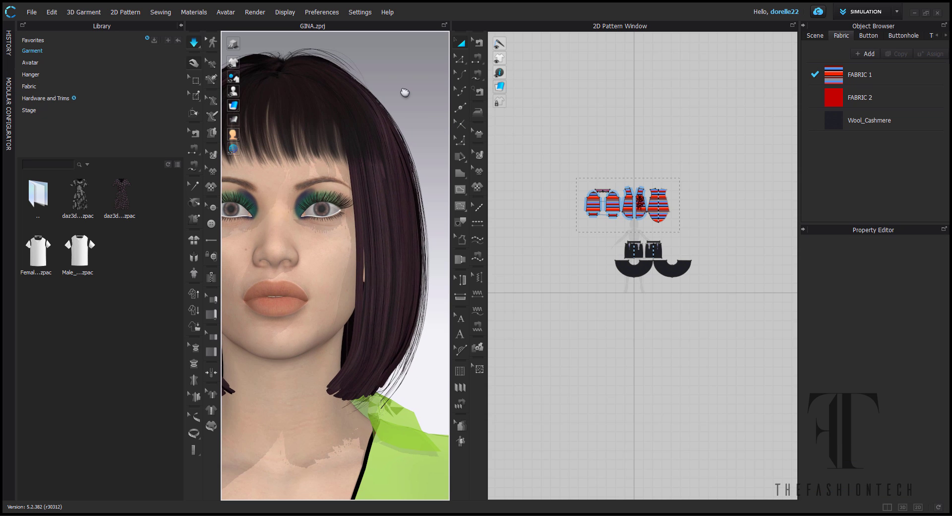
# - Set the color of the hair section beside the fringe to the dark shade 231818 sampled from the hair
pyautogui.moveTo(404, 92); pyautogui.dragTo(373, 158, button='right')
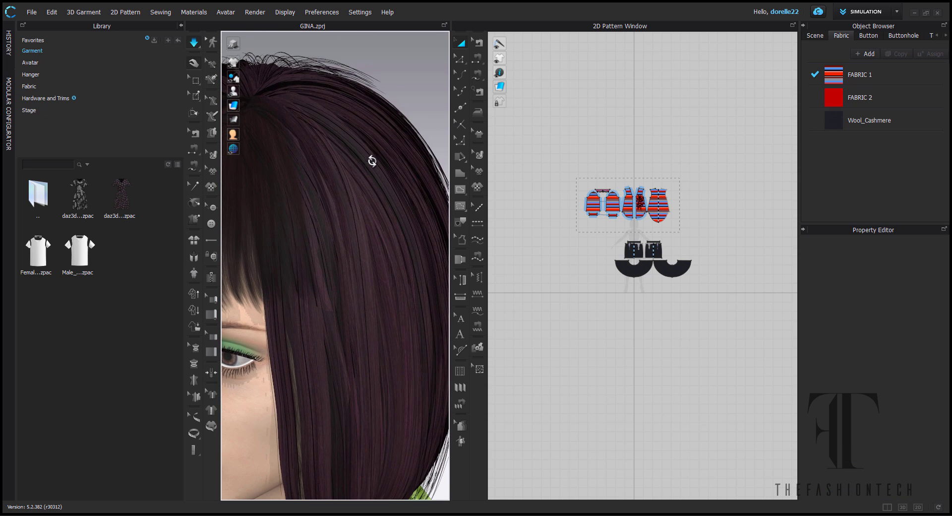
pyautogui.click(357, 201)
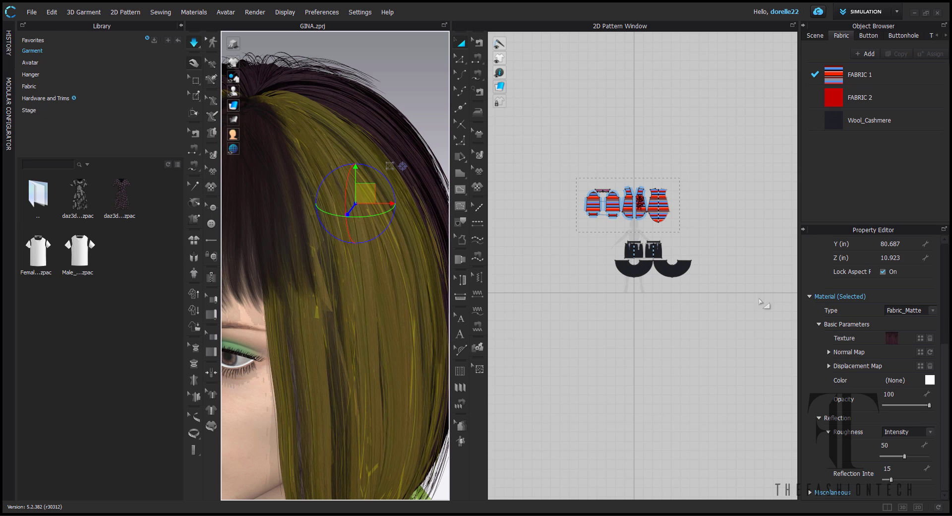
pyautogui.click(930, 380)
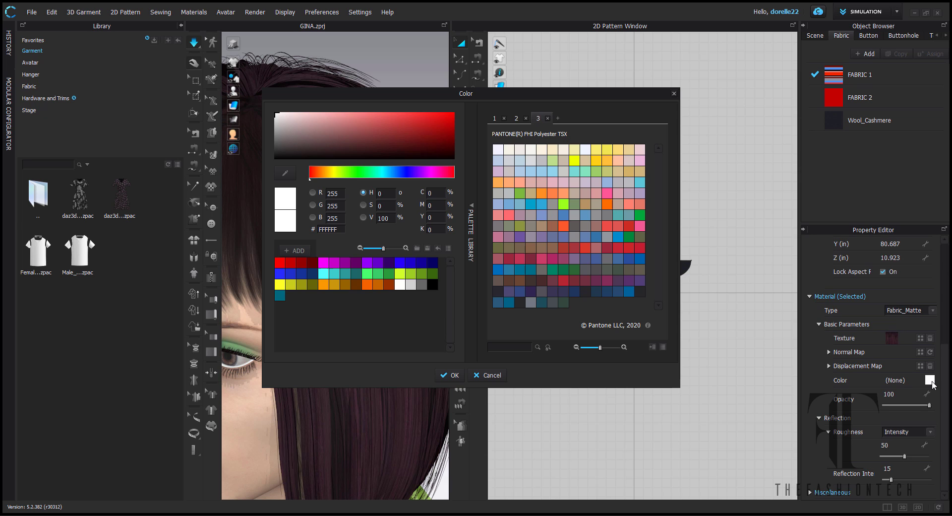
pyautogui.click(255, 178)
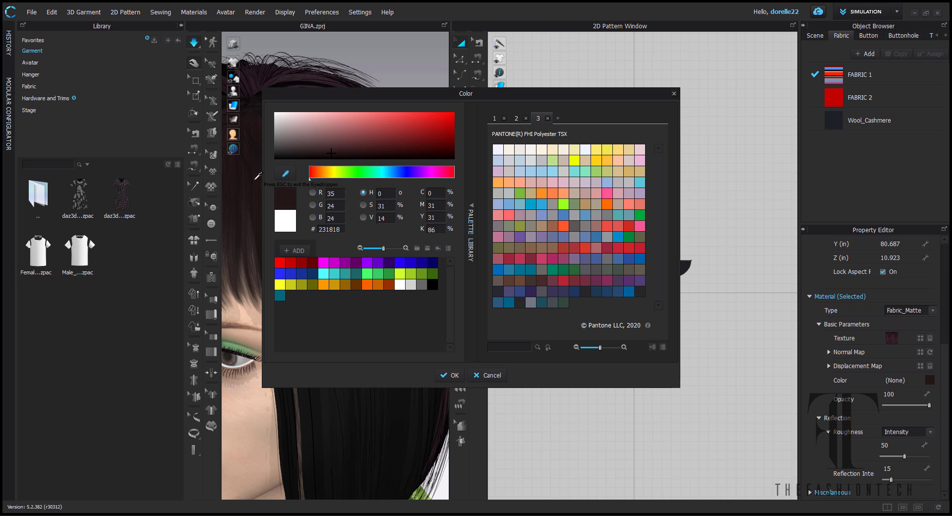
pyautogui.click(454, 376)
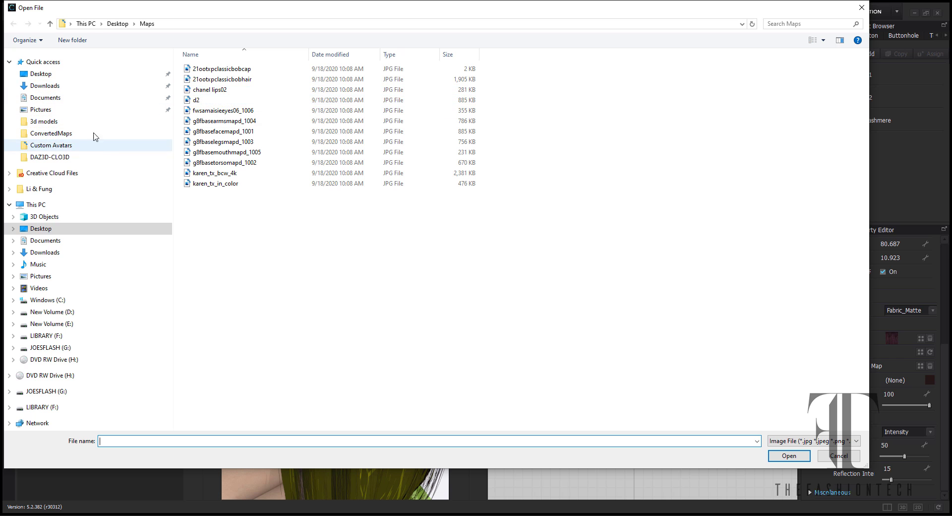
# - Load ootutilityclassicbobhairt from ConvertedMaps as the texture of the hair section beside the fringe, and deselect it
pyautogui.click(94, 135)
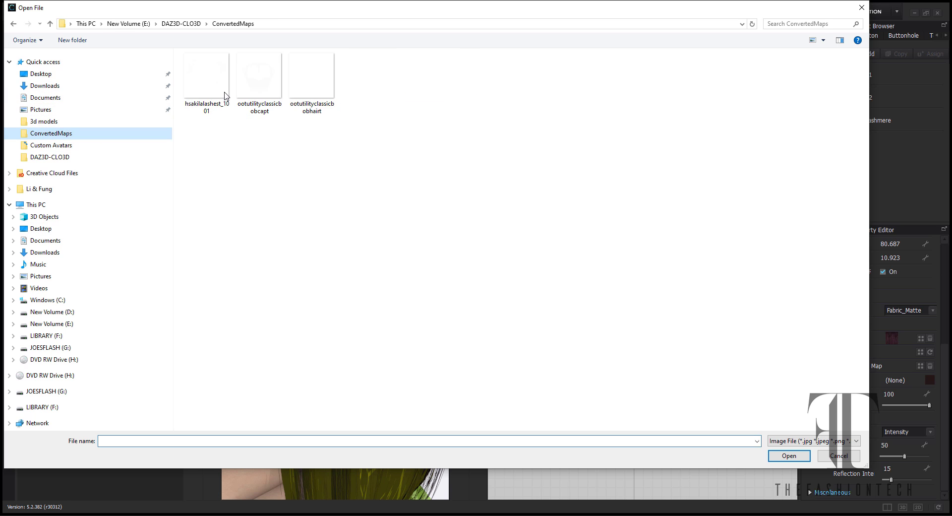
pyautogui.doubleClick(312, 75)
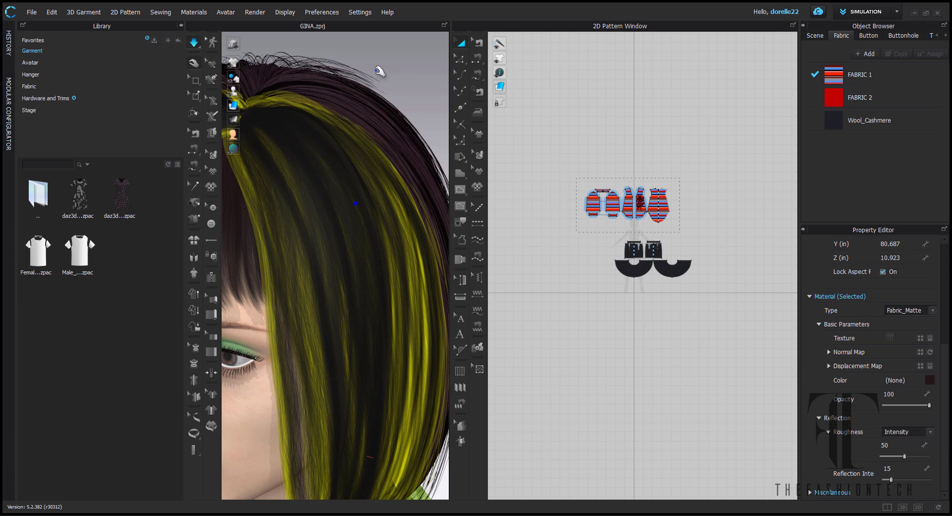
pyautogui.click(398, 76)
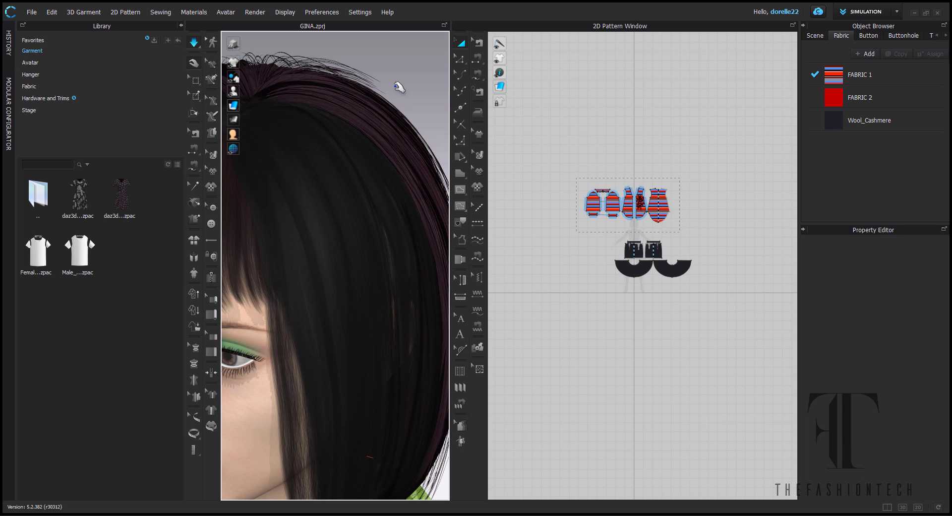
# - Set the color of the hair section behind the black side strands to a dark shade sampled from the hair with the eyedropper
pyautogui.scroll(-5, 400, 92)
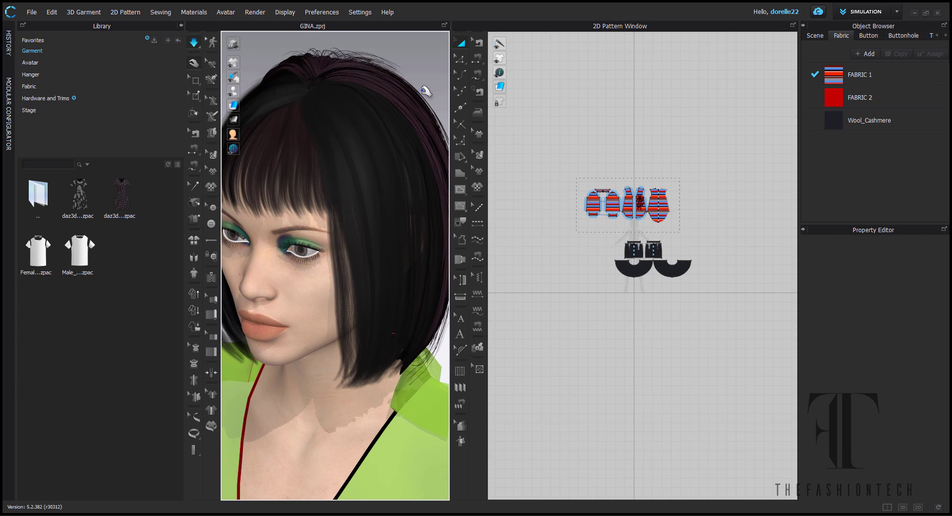
pyautogui.moveTo(427, 92); pyautogui.dragTo(358, 96, button='right')
pyautogui.click(381, 238)
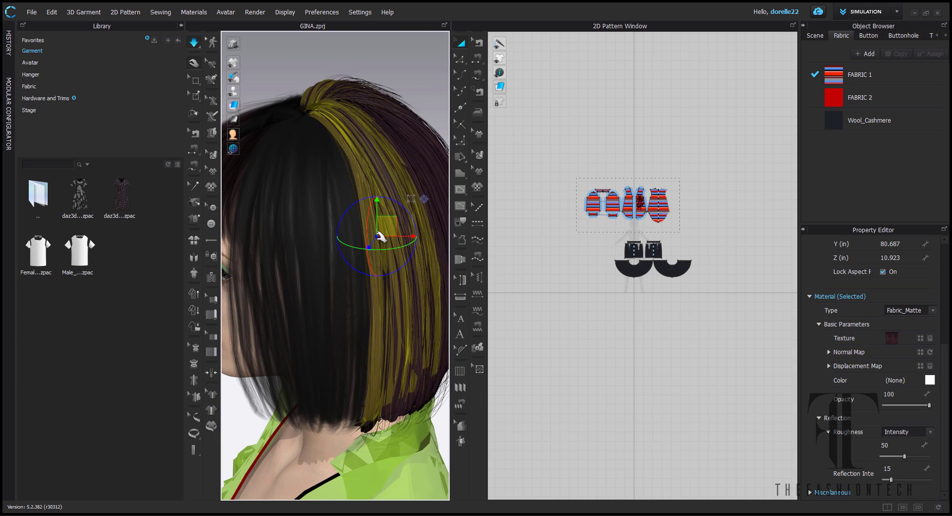
pyautogui.click(930, 380)
pyautogui.click(290, 174)
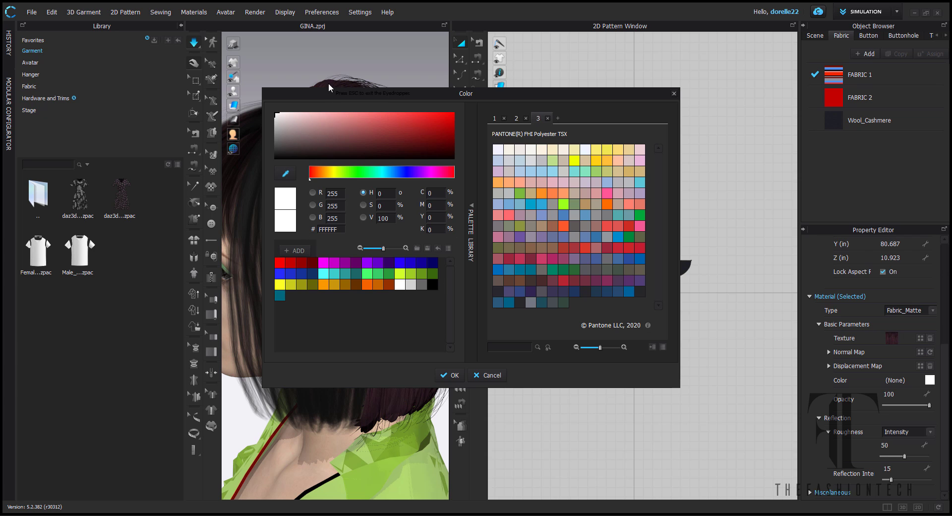
pyautogui.click(376, 391)
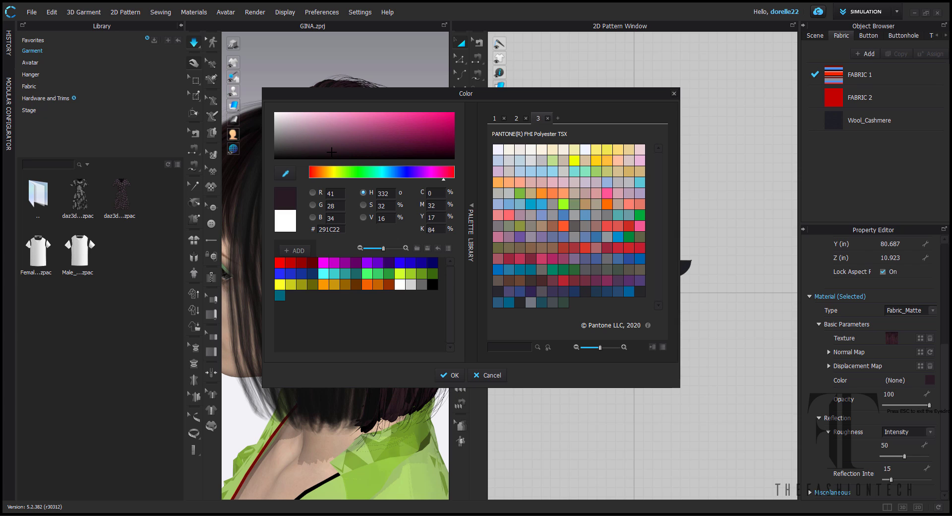
pyautogui.click(922, 336)
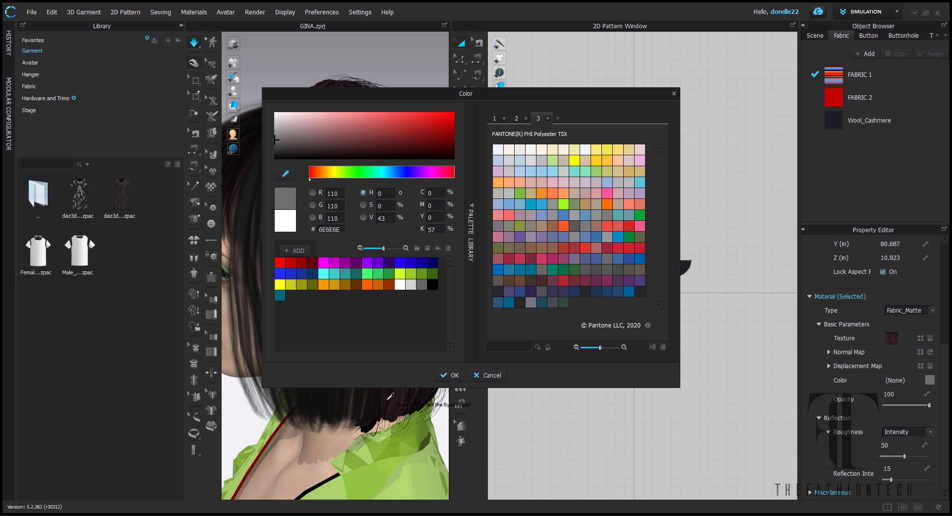
pyautogui.click(398, 410)
pyautogui.click(450, 375)
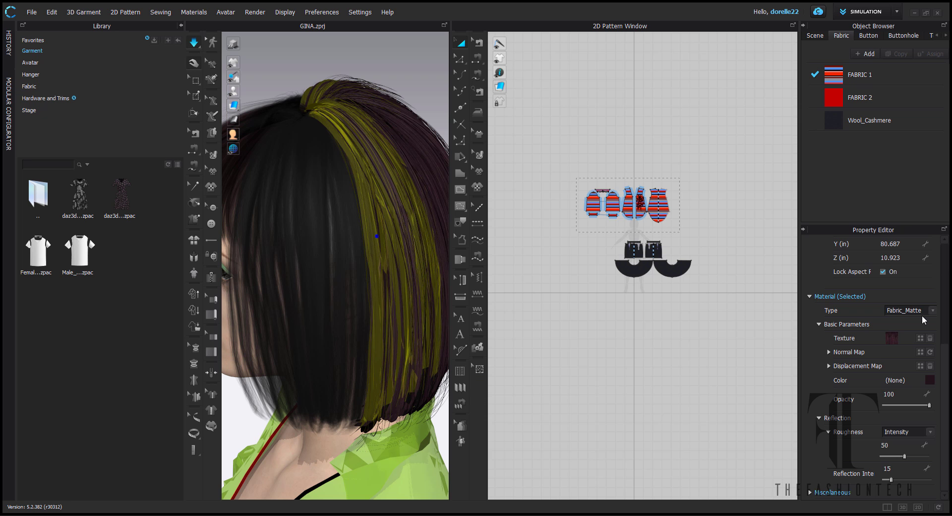
# - Replace the texture of the hair section behind the side strands with ootutilityclassicbobhairt from ConvertedMaps
pyautogui.click(922, 338)
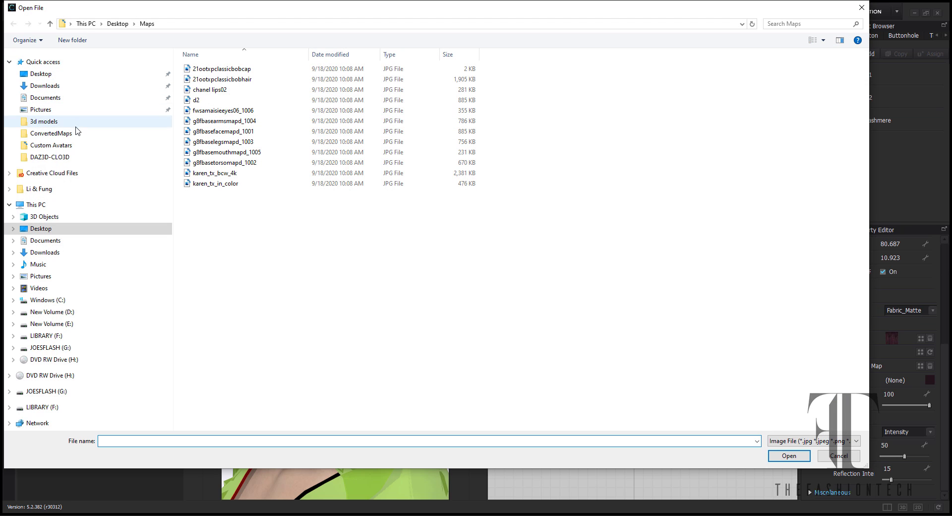
pyautogui.click(80, 133)
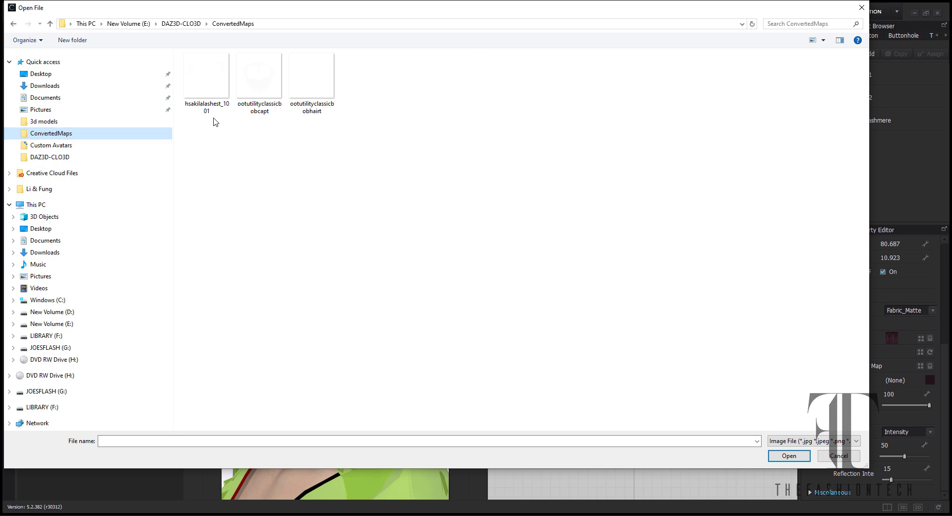
pyautogui.doubleClick(298, 70)
# - Select the wide remaining hair section above the collar and replace its texture with ootutilityclassicbobhairt from ConvertedMaps
pyautogui.scroll(-2, 378, 103)
pyautogui.moveTo(376, 101); pyautogui.dragTo(306, 20, button='middle')
pyautogui.scroll(3, 349, 113)
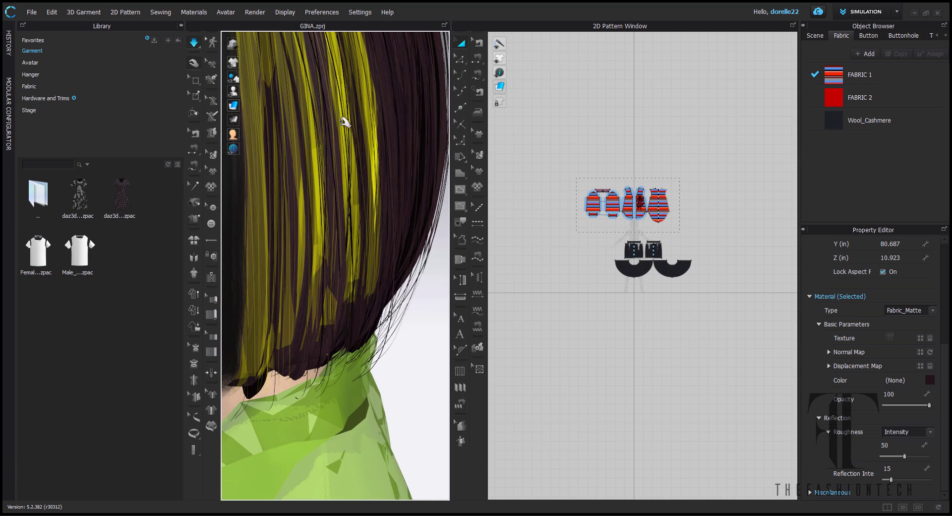
pyautogui.moveTo(345, 121); pyautogui.dragTo(397, 72, button='middle')
pyautogui.click(350, 300)
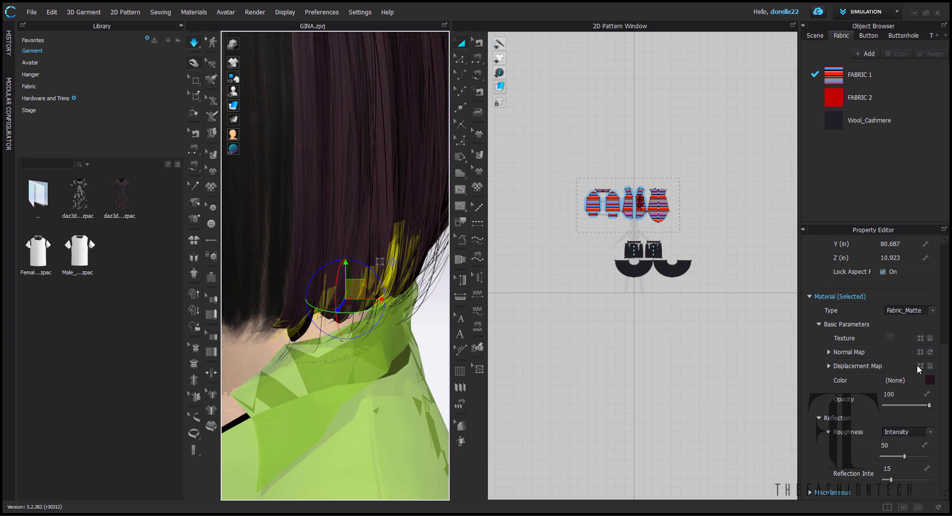
pyautogui.click(370, 204)
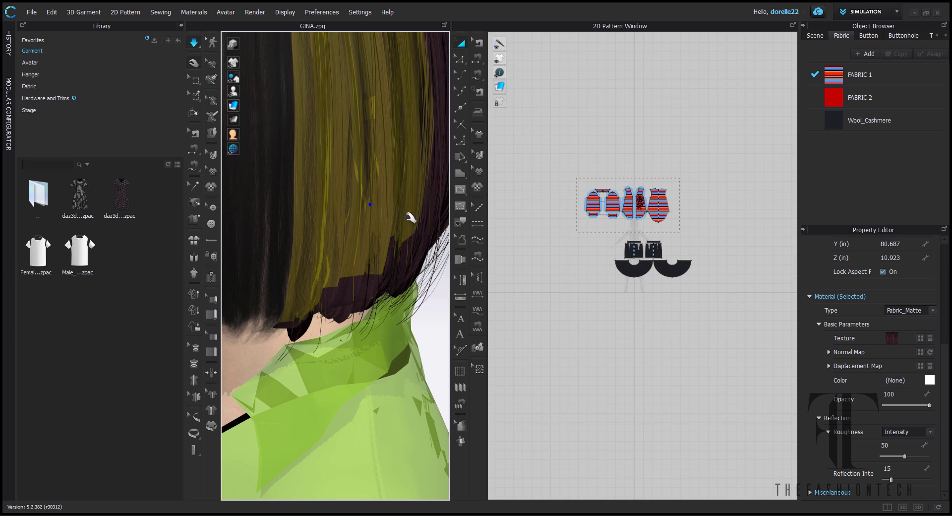
pyautogui.click(921, 339)
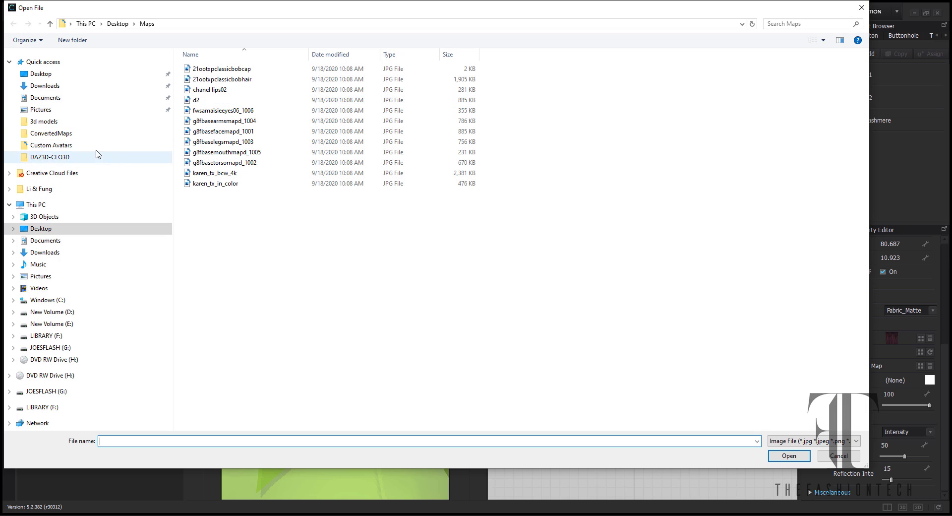
pyautogui.click(92, 135)
pyautogui.doubleClick(299, 88)
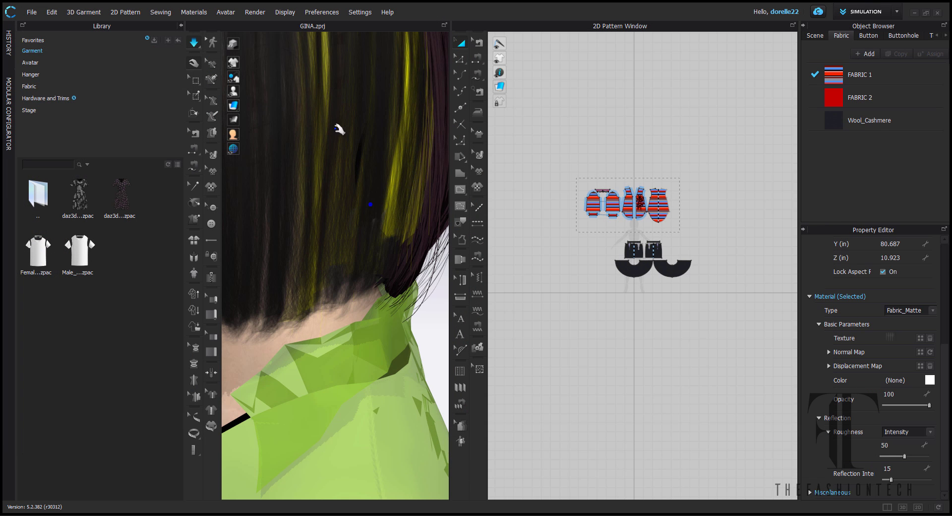
# - Set the color of the wide hair section above the collar to the dark brown Chocolate Drizzle swatch (#482A28) from the Pantone palette
pyautogui.click(930, 380)
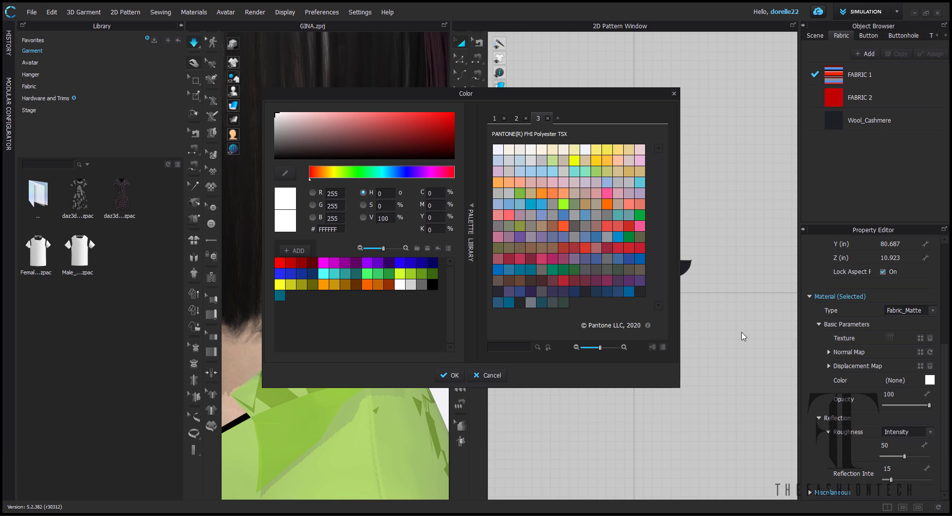
pyautogui.click(542, 280)
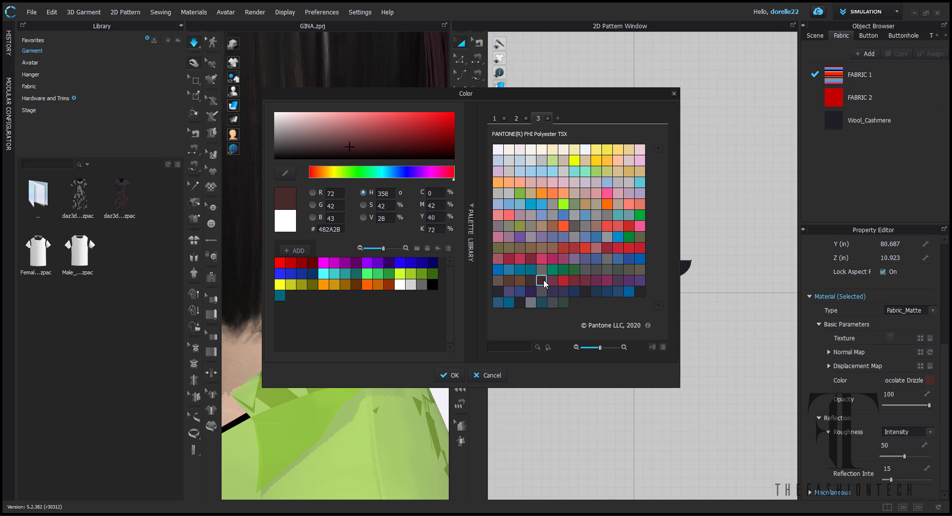
pyautogui.click(455, 375)
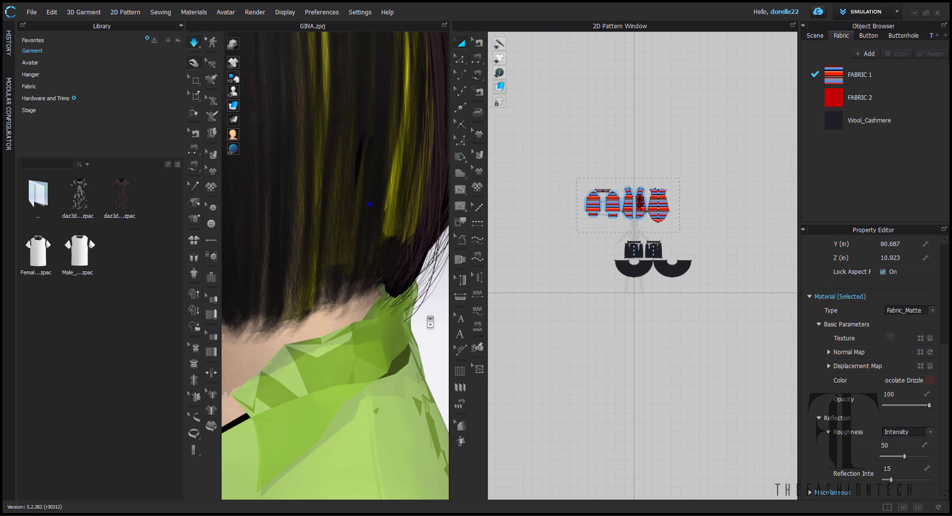
# - Select the long hair section at the back of the head and replace its texture with ootutilityclassicbobhairt from ConvertedMaps
pyautogui.scroll(-5, 429, 310)
pyautogui.moveTo(425, 303); pyautogui.dragTo(297, 227, button='right')
pyautogui.click(304, 212)
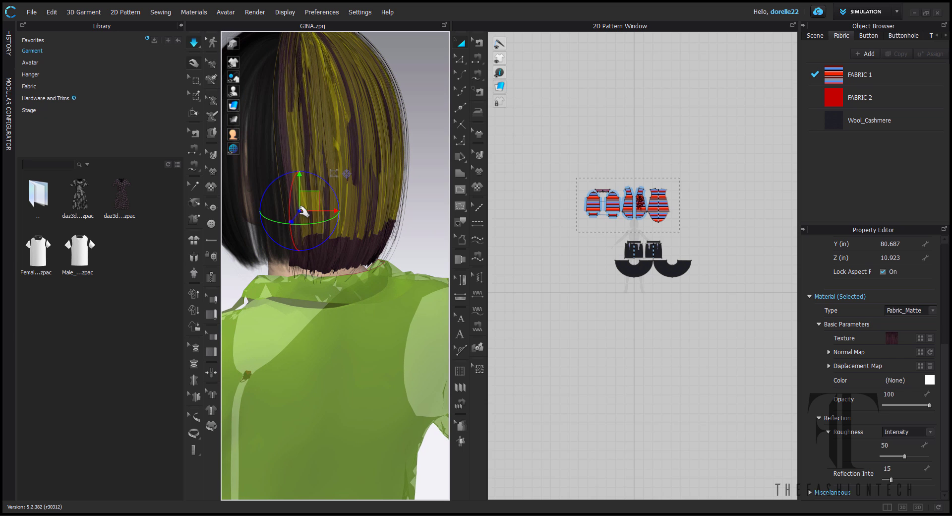
pyautogui.click(919, 337)
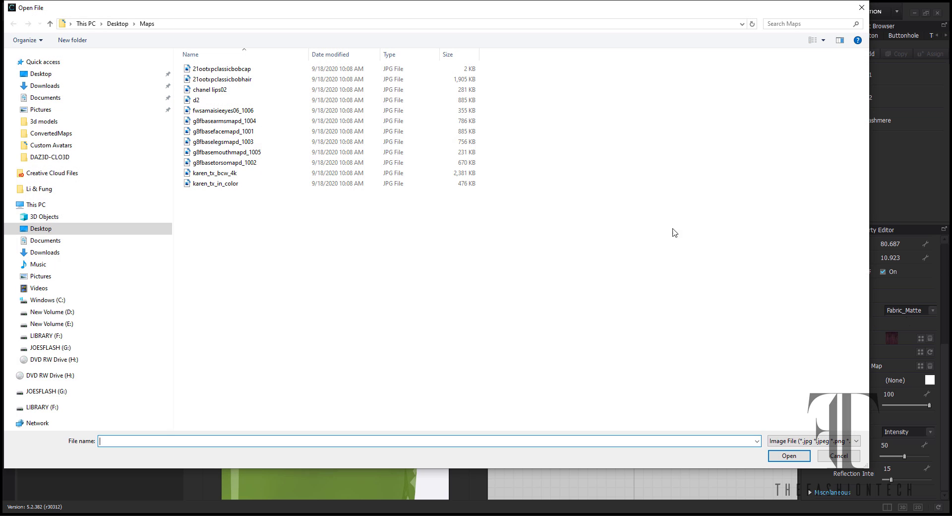
pyautogui.click(78, 135)
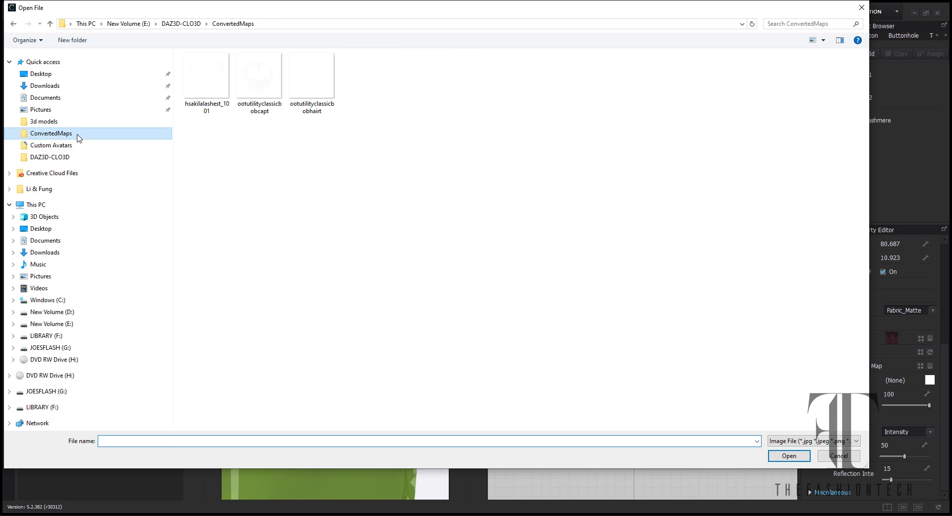
pyautogui.doubleClick(312, 79)
# - Select the short hair strands at the nape and replace their texture with ootutilityclassicbobhairt from ConvertedMaps
pyautogui.scroll(3, 399, 158)
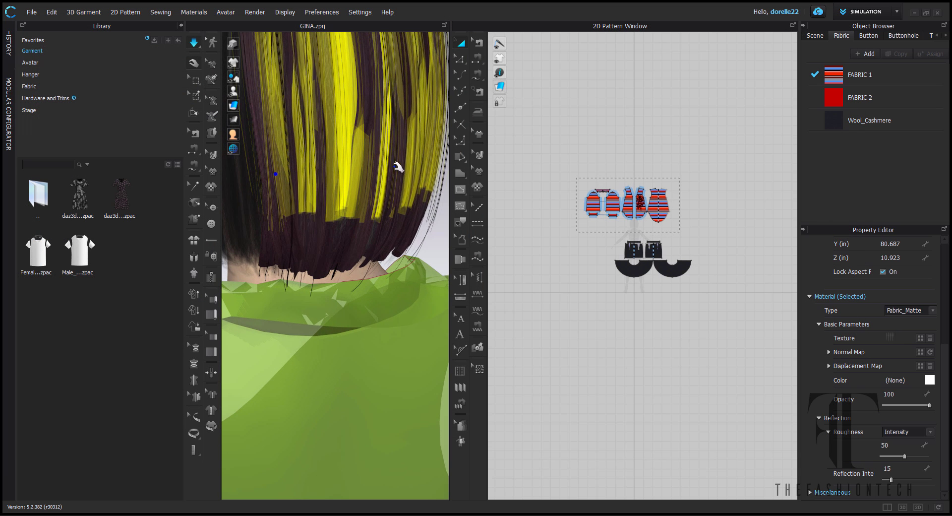
pyautogui.click(322, 242)
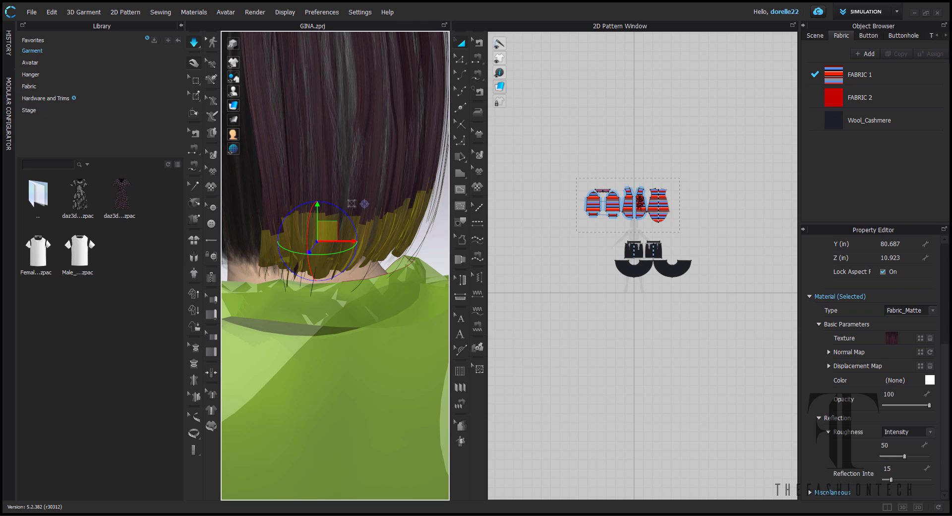
pyautogui.click(921, 339)
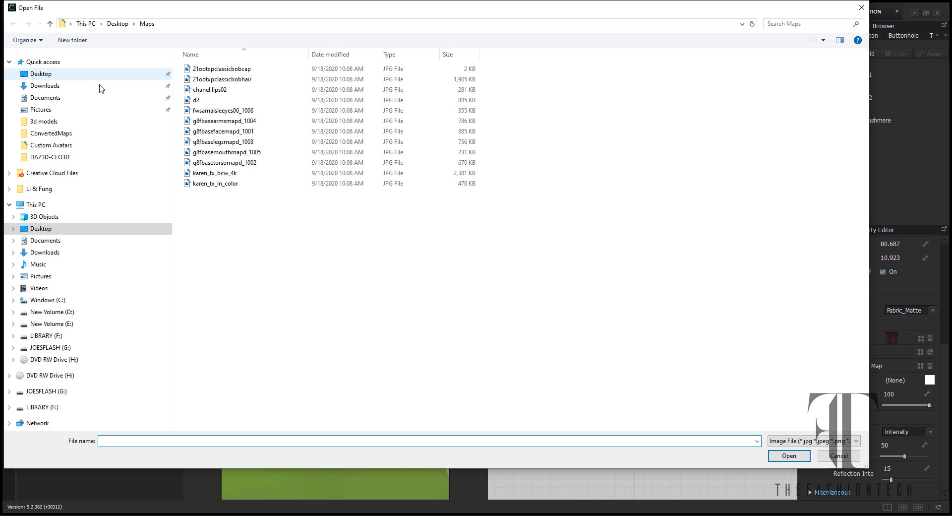
pyautogui.click(85, 134)
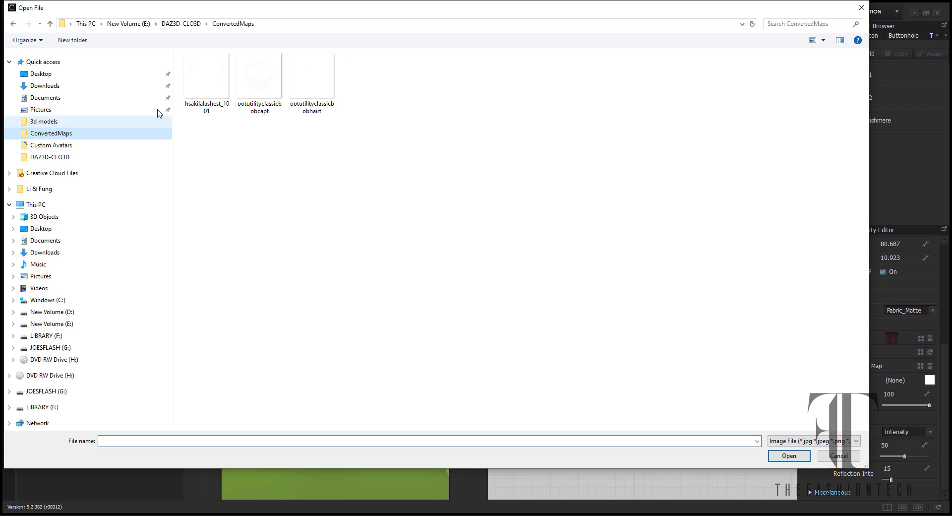
pyautogui.click(324, 85)
pyautogui.doubleClick(325, 86)
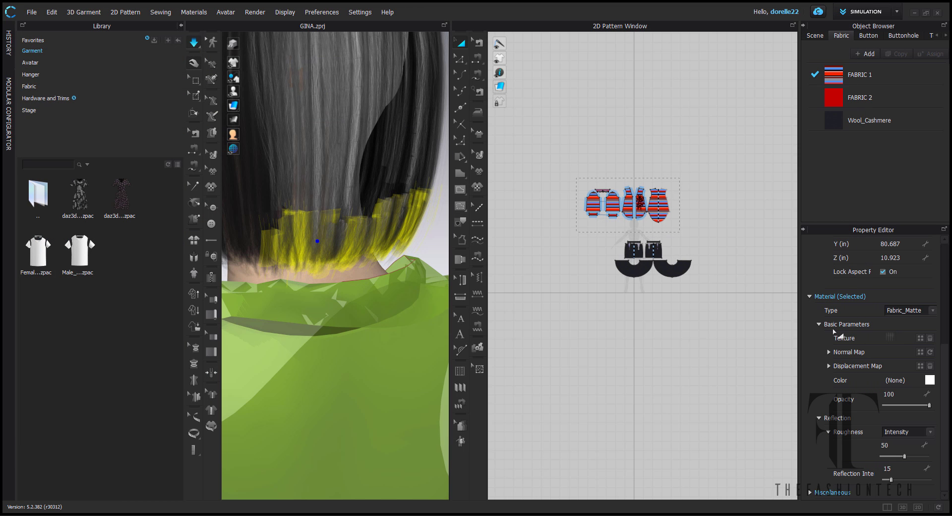
# - Set the color of the nape strands to the Chocolate Drizzle swatch from the Pantone palette
pyautogui.click(931, 381)
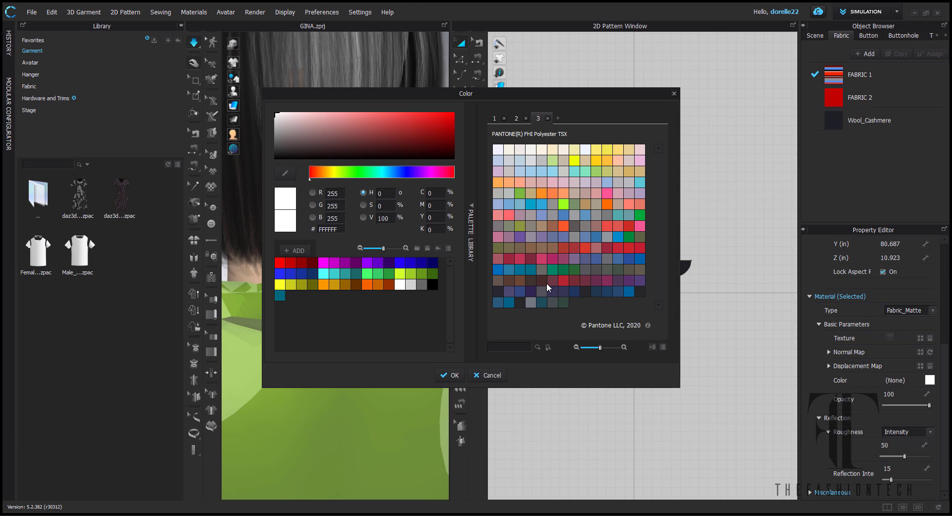
pyautogui.click(547, 282)
pyautogui.click(453, 375)
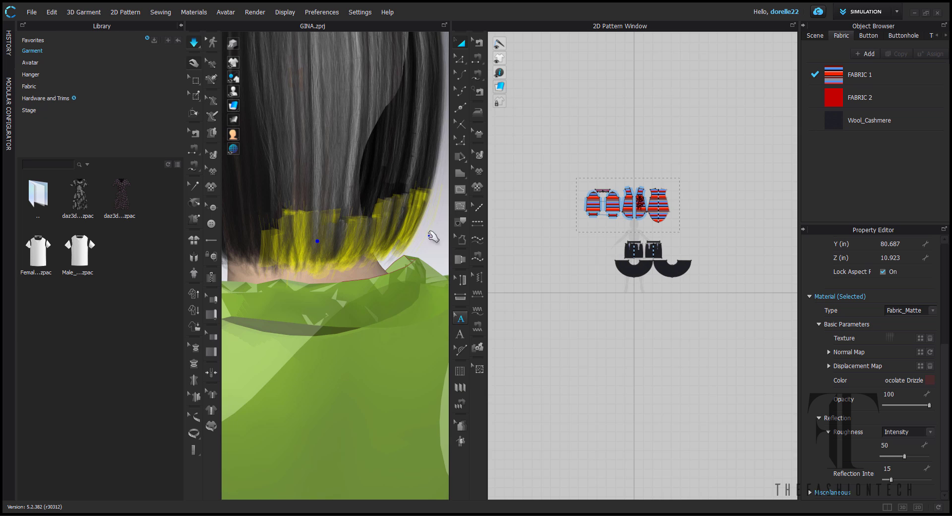
# - Select the long grey hair section above the nape strands and set its color to Chocolate Drizzle (#482A28)
pyautogui.click(334, 92)
pyautogui.click(931, 380)
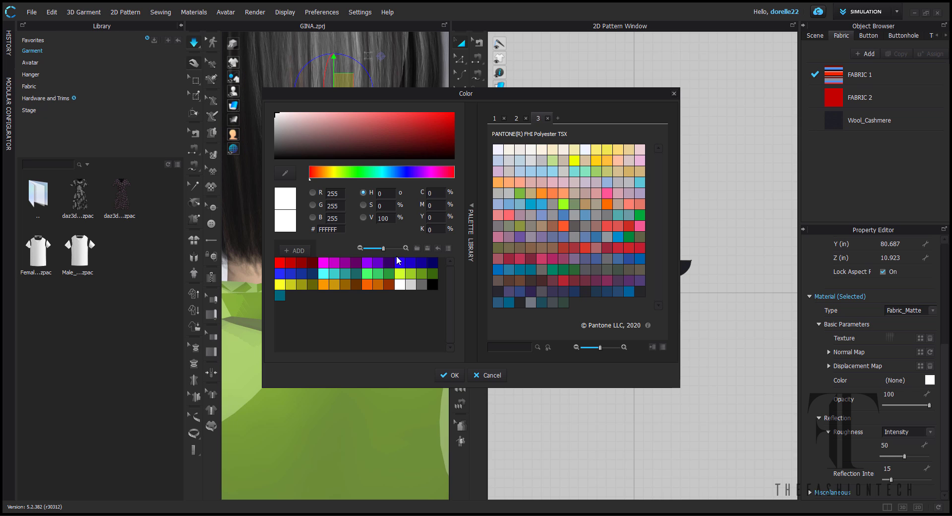
pyautogui.click(543, 281)
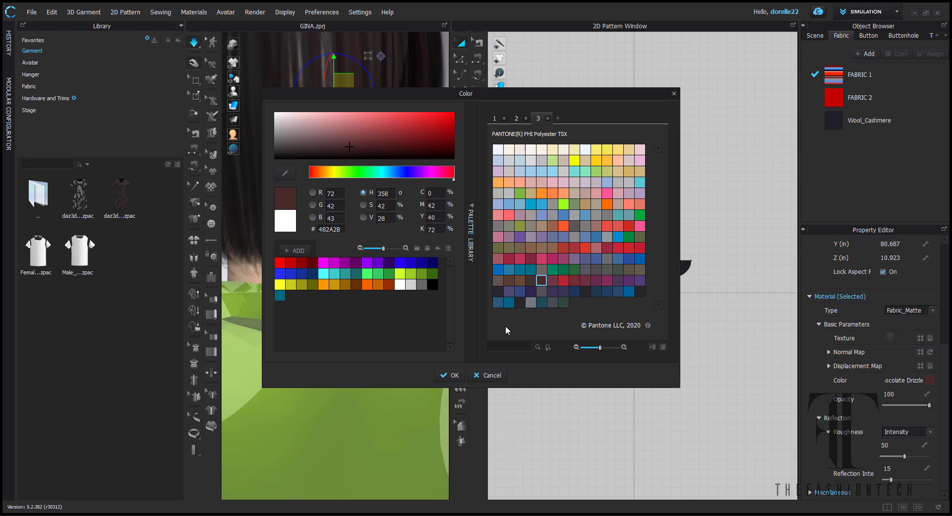
pyautogui.click(454, 373)
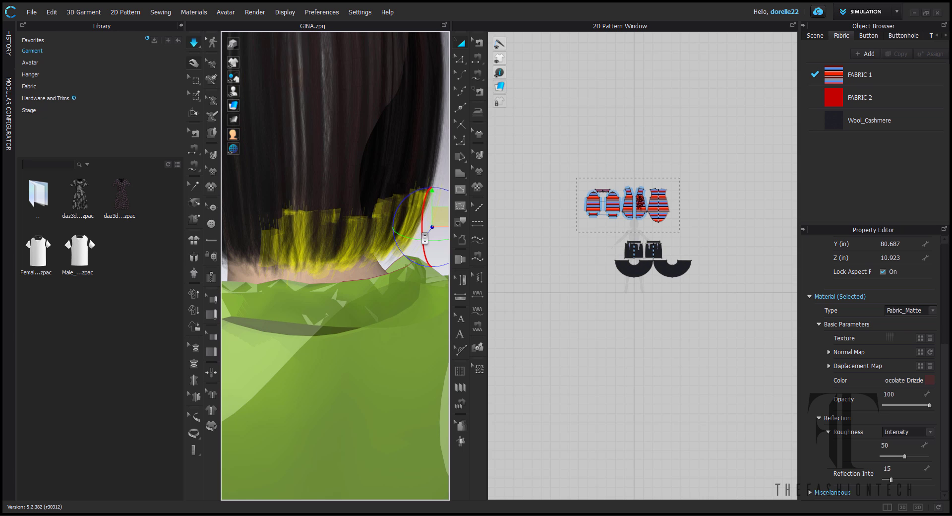
# - Select the hair cap on the scalp beneath the fringe and set its color to Chocolate Drizzle from the Pantone palette
pyautogui.scroll(-3, 397, 228)
pyautogui.scroll(3, 364, 145)
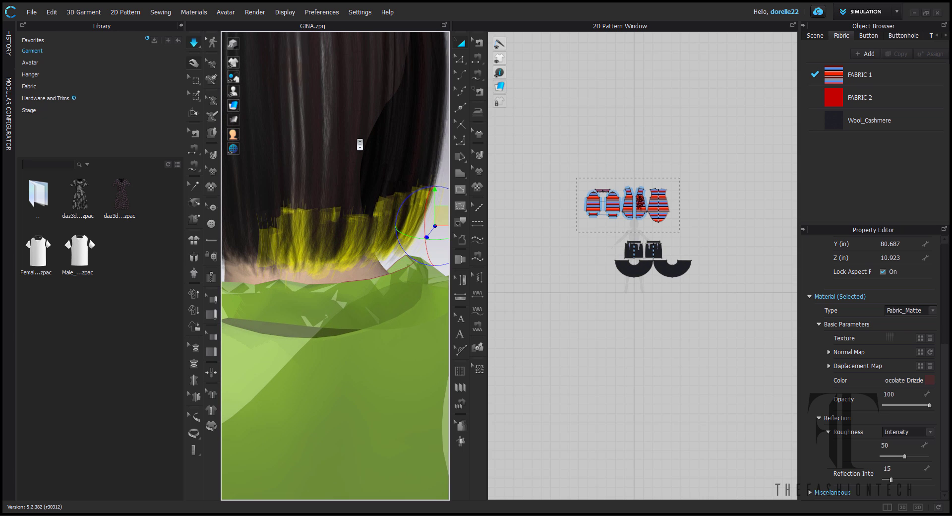
pyautogui.scroll(-3, 397, 248)
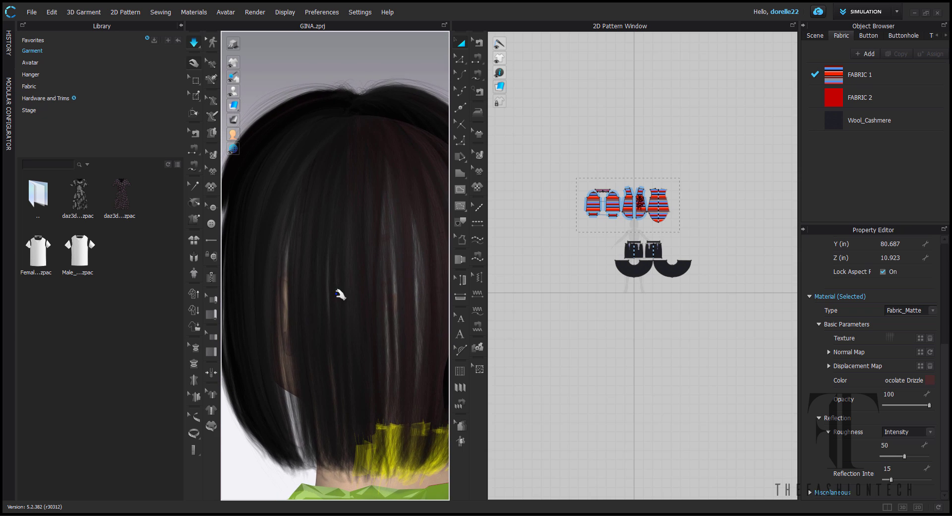
pyautogui.moveTo(340, 289); pyautogui.dragTo(284, 217, button='right')
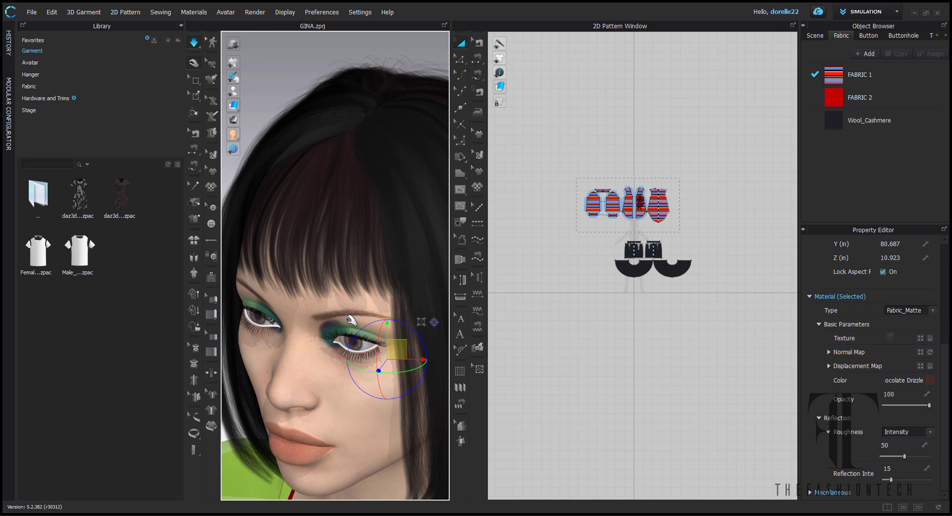
pyautogui.click(341, 299)
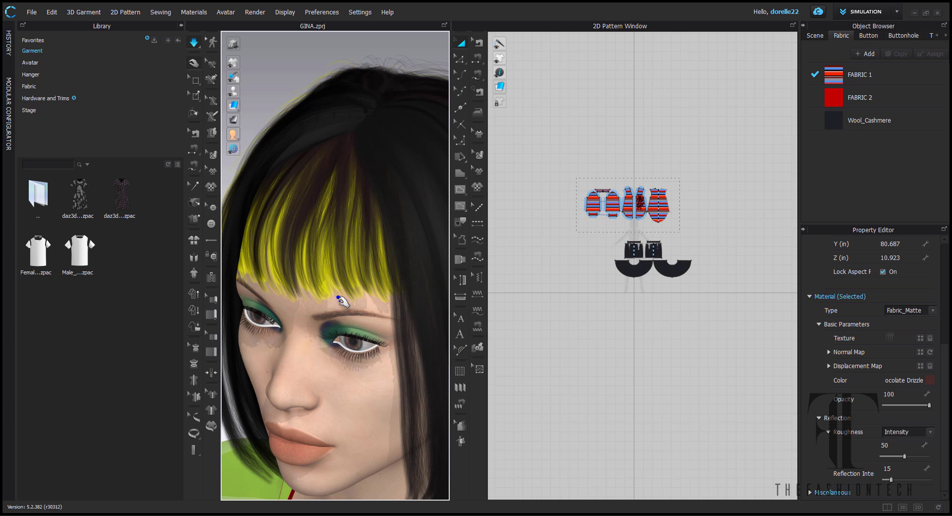
pyautogui.click(339, 303)
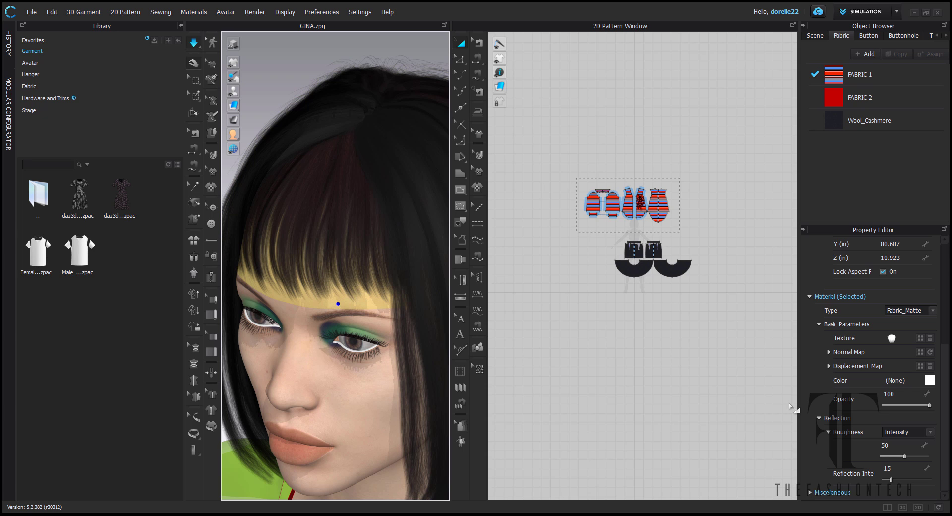
pyautogui.click(929, 381)
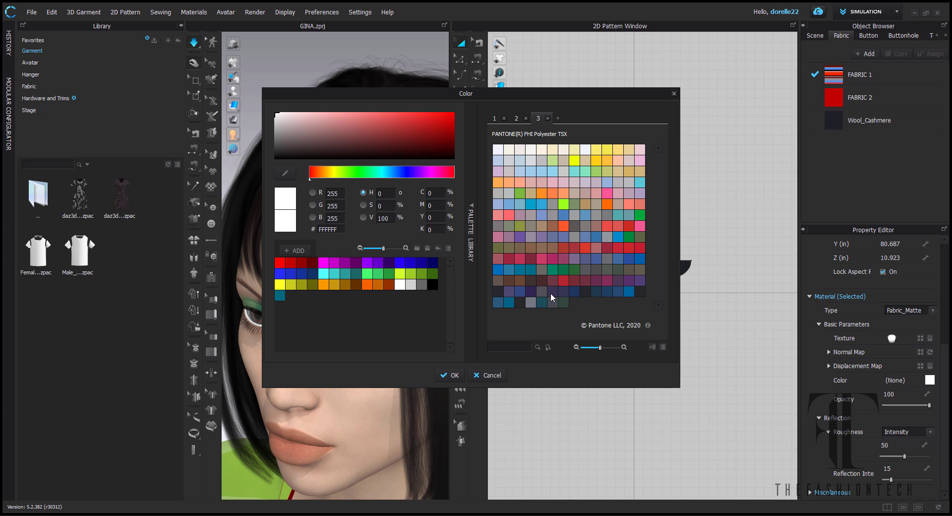
pyautogui.click(542, 281)
pyautogui.click(450, 375)
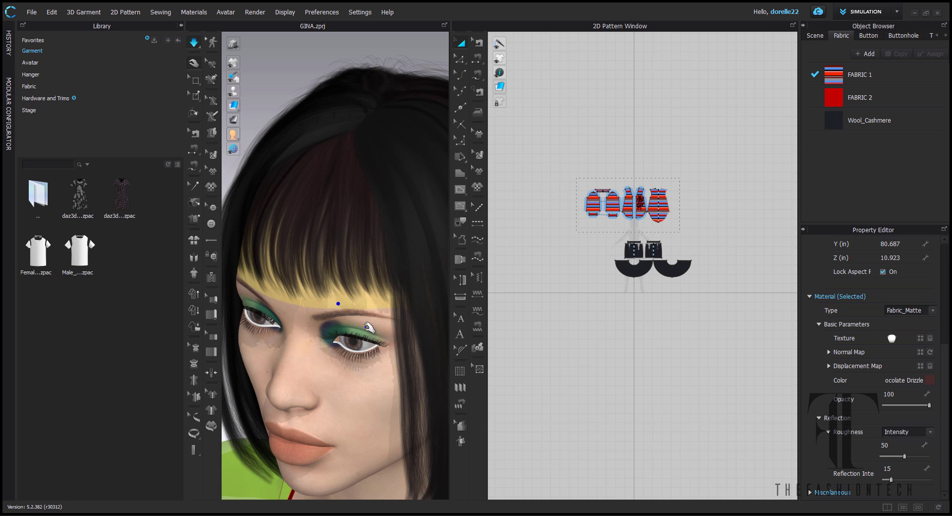
# - Select the transparent outer surface of the eye, change its material type to Glass (Render Only) and lower its opacity to about 35
pyautogui.scroll(-5, 425, 202)
pyautogui.moveTo(425, 202); pyautogui.dragTo(238, 198, button='right')
pyautogui.moveTo(310, 199); pyautogui.dragTo(411, 168, button='right')
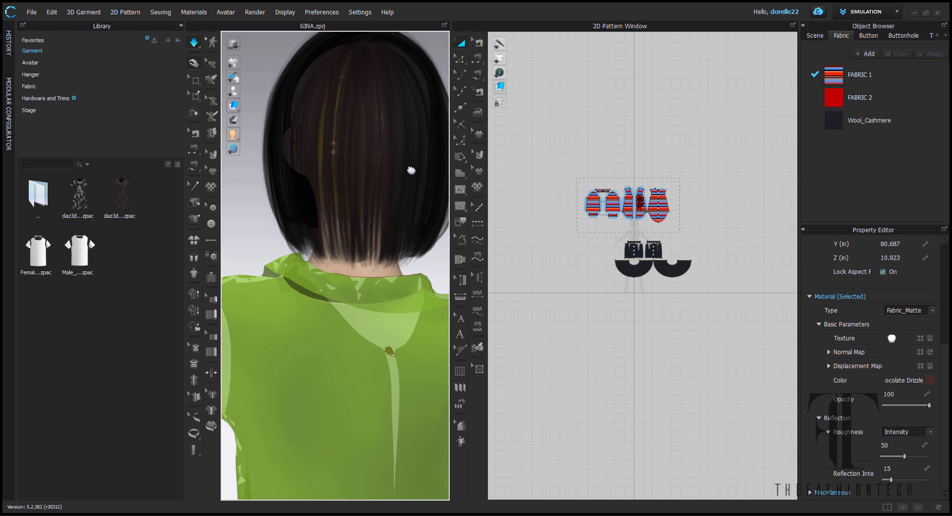
pyautogui.moveTo(370, 214); pyautogui.dragTo(599, 207, button='right')
pyautogui.scroll(5, 437, 200)
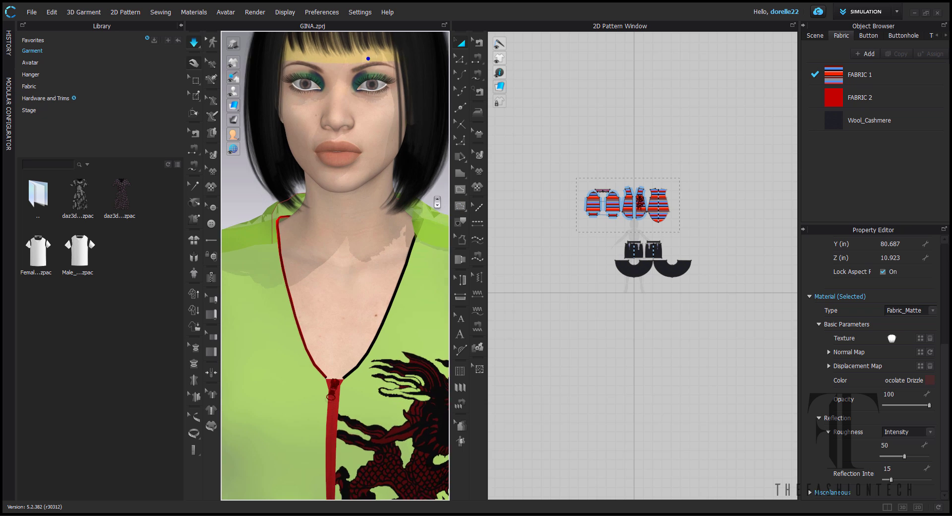
pyautogui.scroll(5, 372, 160)
pyautogui.moveTo(376, 164); pyautogui.dragTo(263, 208, button='middle')
pyautogui.scroll(6, 380, 304)
pyautogui.click(418, 223)
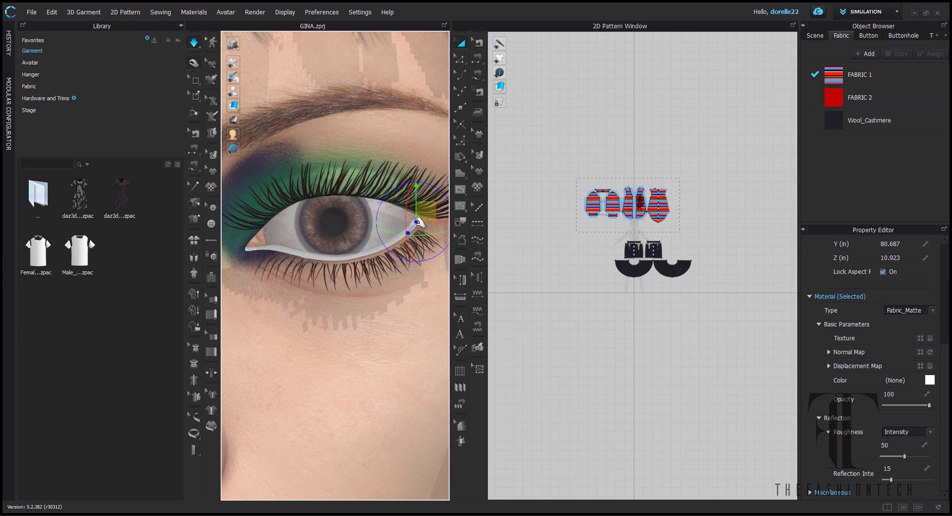
pyautogui.click(933, 311)
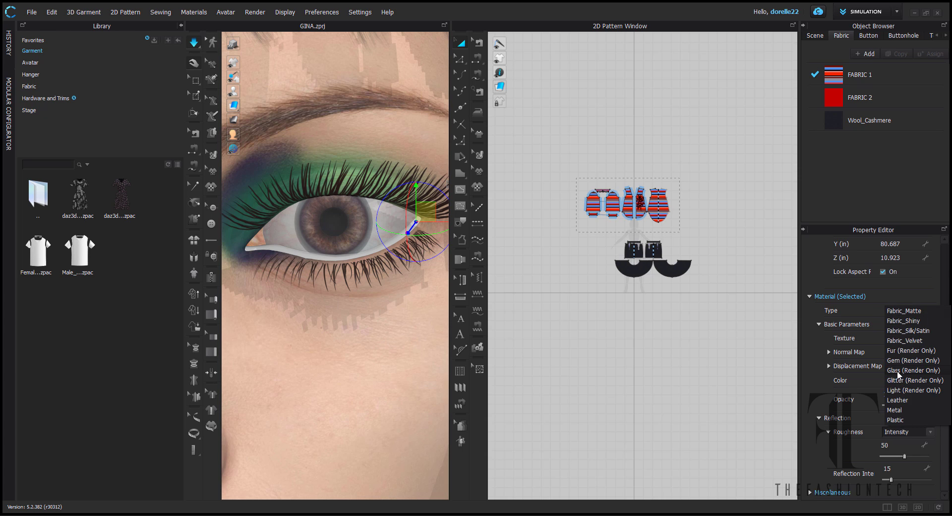
pyautogui.click(887, 371)
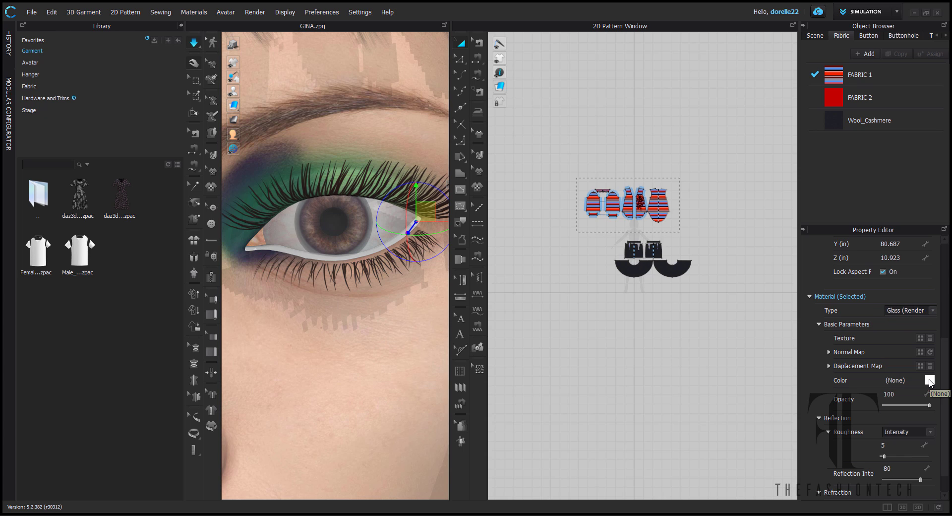
pyautogui.moveTo(929, 406); pyautogui.dragTo(890, 409)
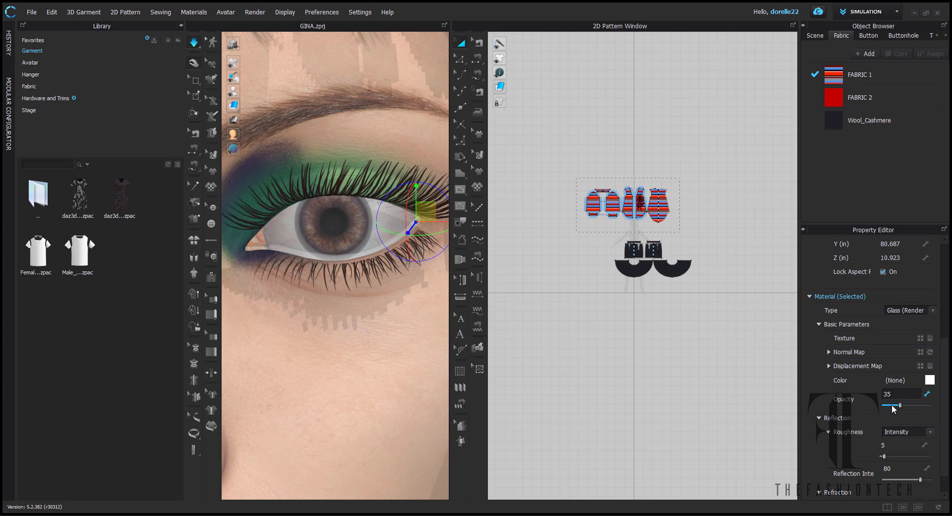
# - Select the avatar's lips, change their material type to Plastic, and clear the selection
pyautogui.click(416, 323)
pyautogui.scroll(-6, 416, 317)
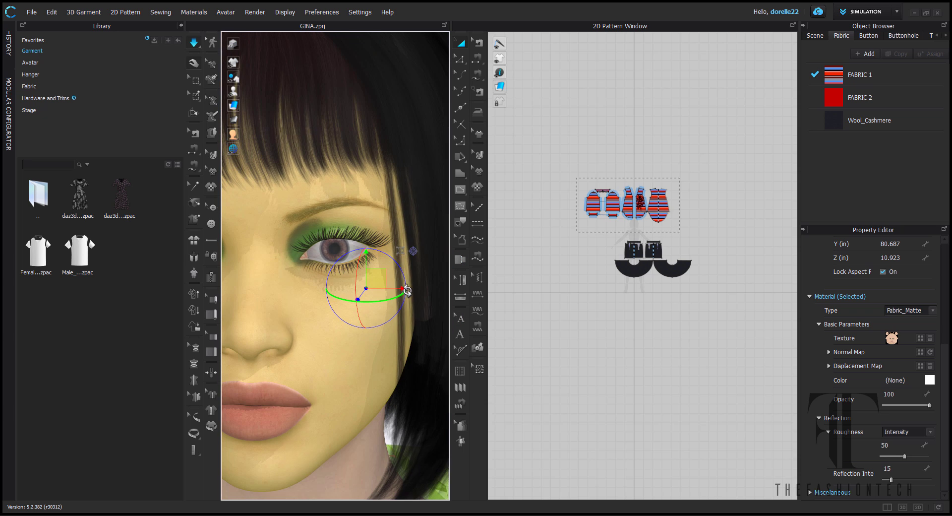
pyautogui.scroll(-6, 407, 290)
pyautogui.click(304, 341)
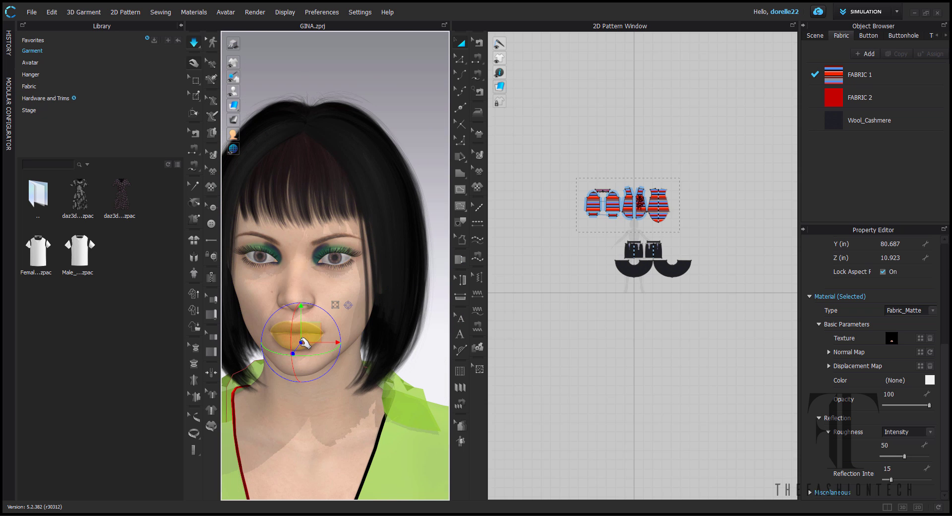
pyautogui.click(933, 311)
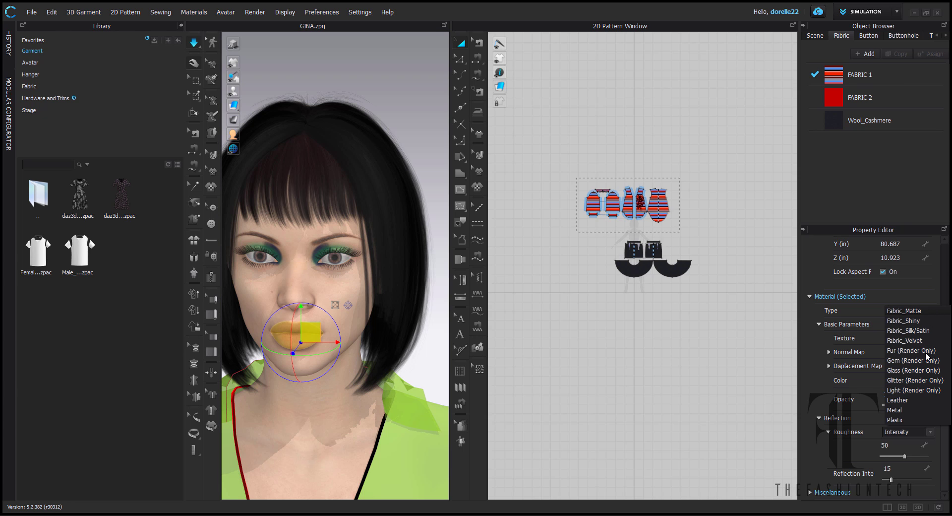
pyautogui.click(895, 420)
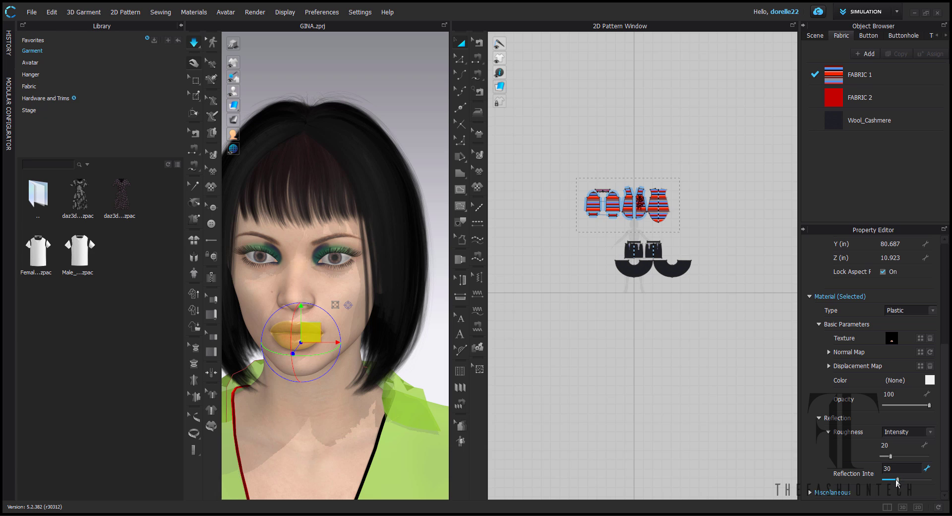
pyautogui.click(718, 421)
pyautogui.scroll(-2, 424, 349)
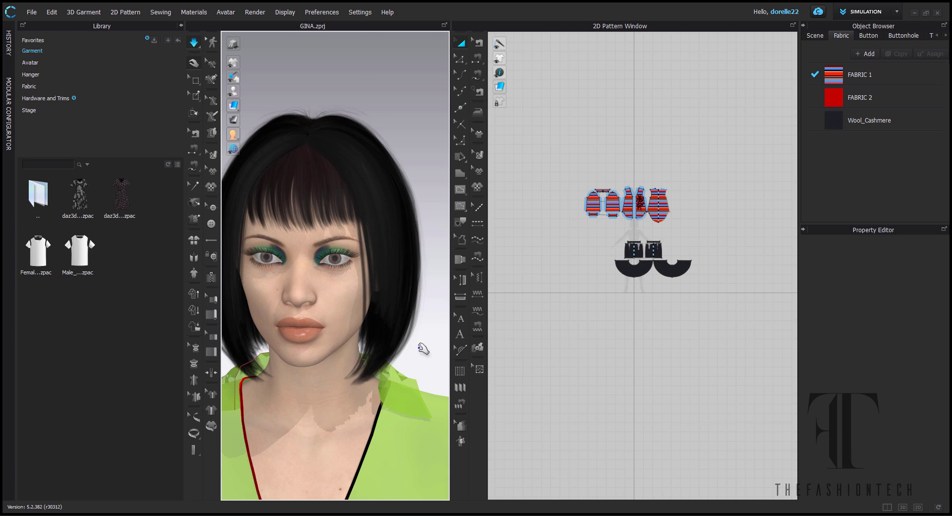
pyautogui.moveTo(423, 349); pyautogui.dragTo(439, 267, button='middle')
pyautogui.scroll(4, 421, 267)
pyautogui.scroll(4, 420, 267)
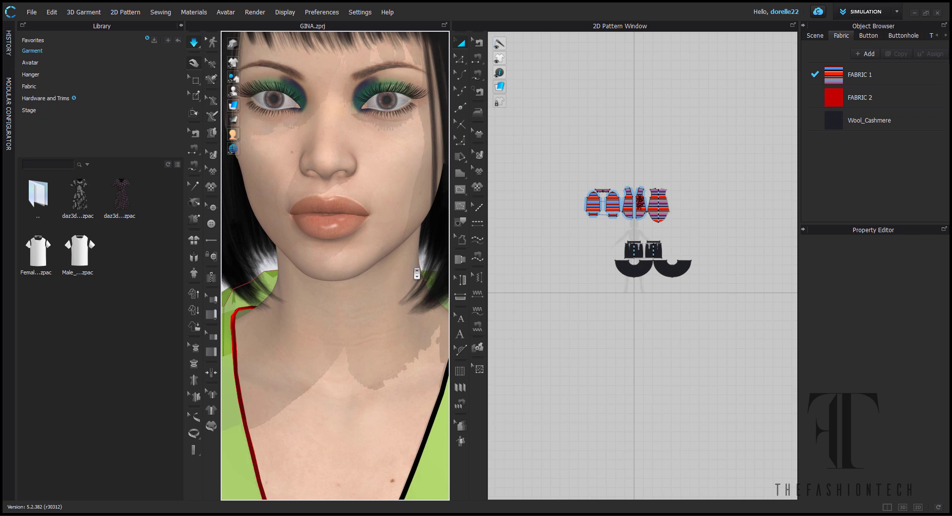
# - Pull the shirt's collar down at the side of the neck with the simulation running and clear the selection
pyautogui.scroll(2, 390, 277)
pyautogui.scroll(-6, 391, 276)
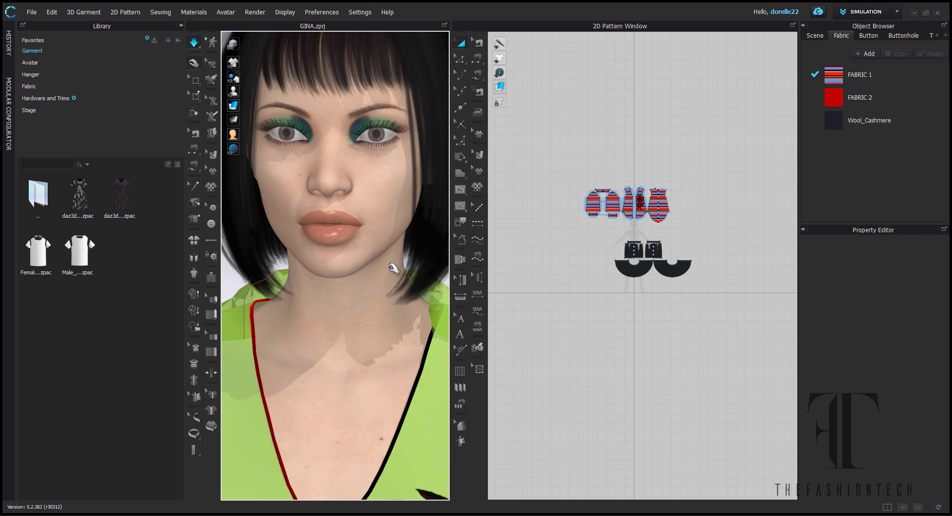
pyautogui.scroll(-1, 393, 267)
pyautogui.moveTo(456, 252); pyautogui.dragTo(443, 258, button='middle')
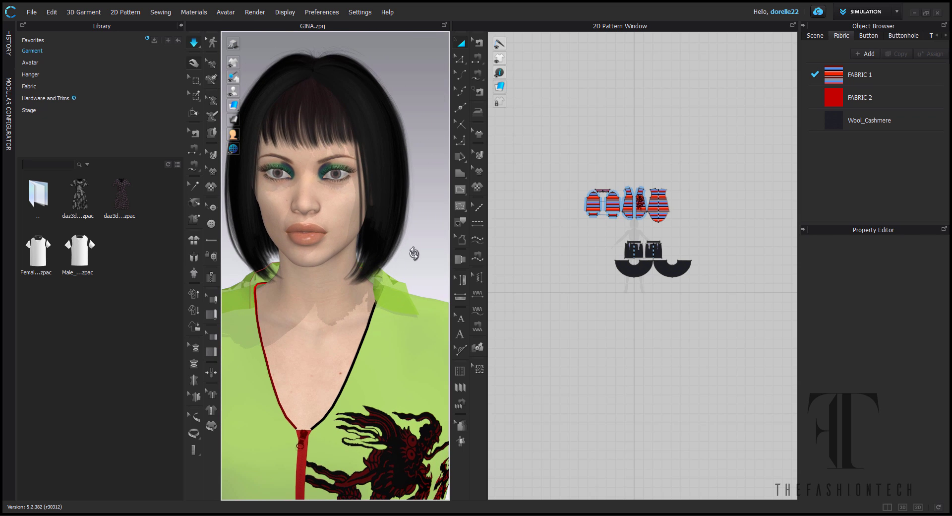
pyautogui.moveTo(414, 254); pyautogui.dragTo(315, 294, button='right')
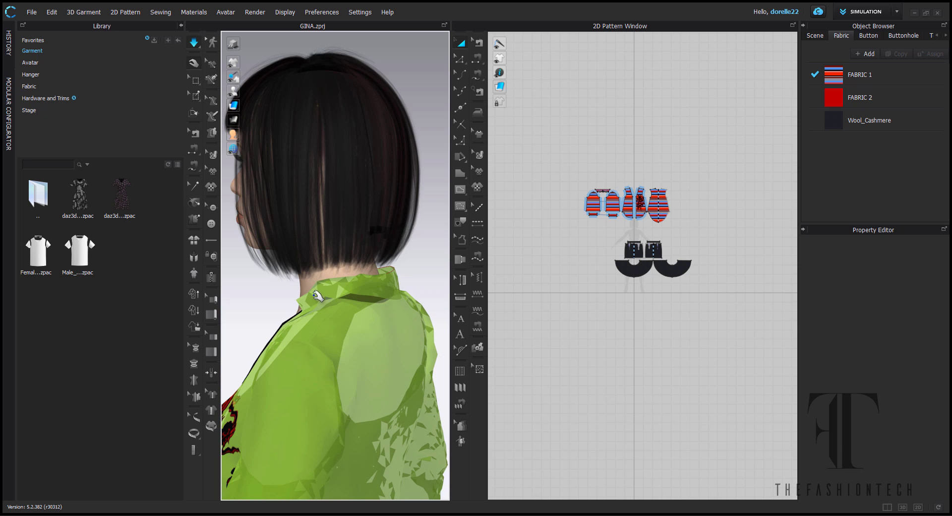
pyautogui.click(310, 303)
pyautogui.moveTo(298, 313); pyautogui.dragTo(278, 333)
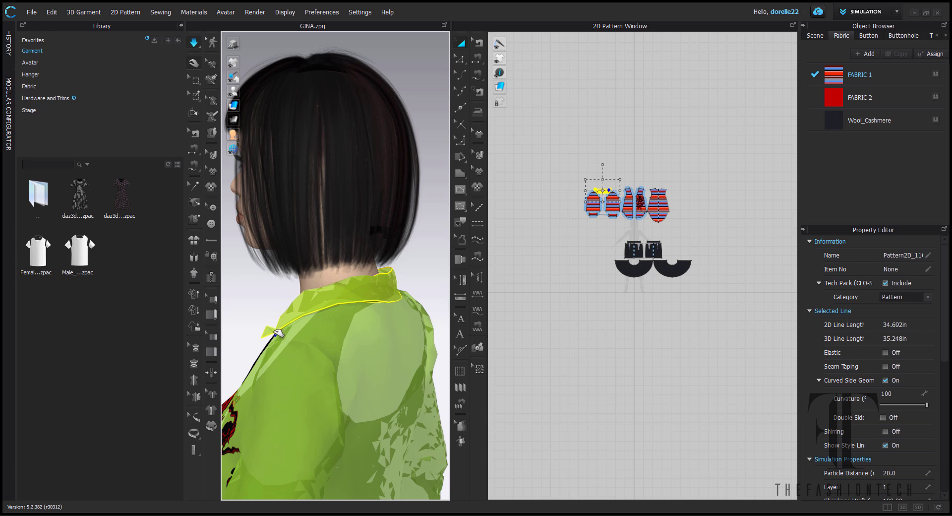
pyautogui.click(532, 322)
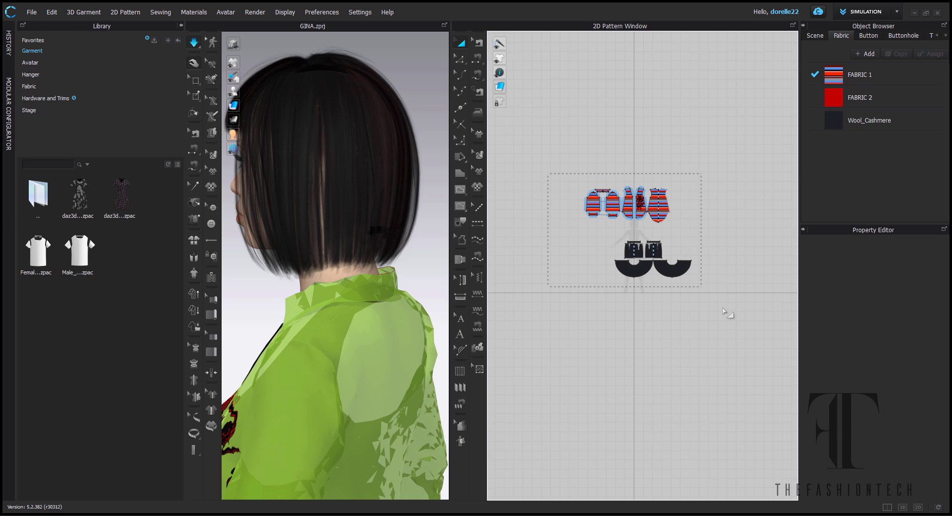
# - Select all pattern pieces, set their particle distance to 7, clear the selection and run the simulation again
pyautogui.hotkey('ctrl', 'a')
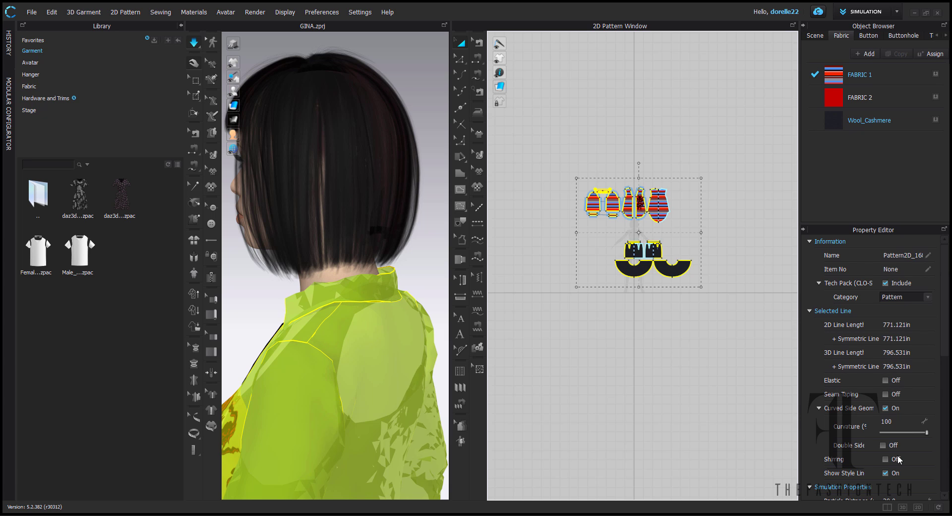
pyautogui.scroll(-3, 910, 431)
pyautogui.click(897, 323)
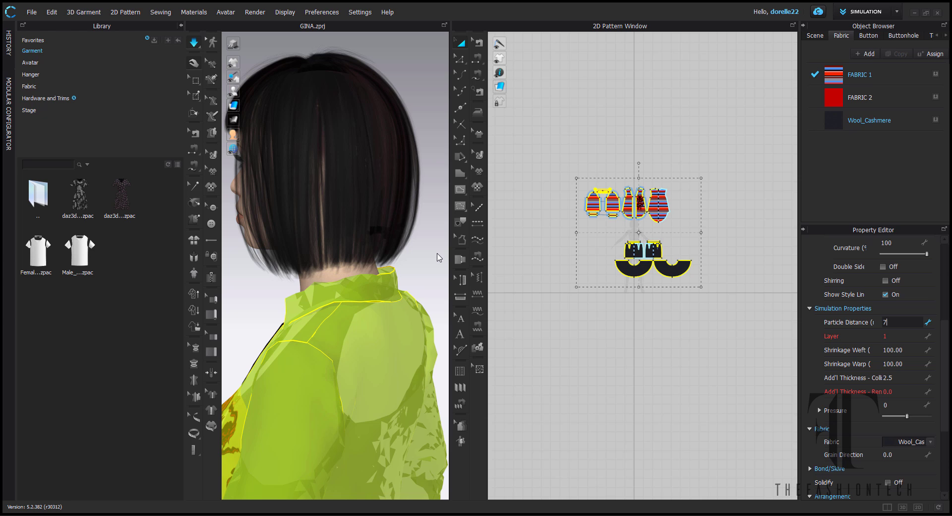
pyautogui.press('Return')
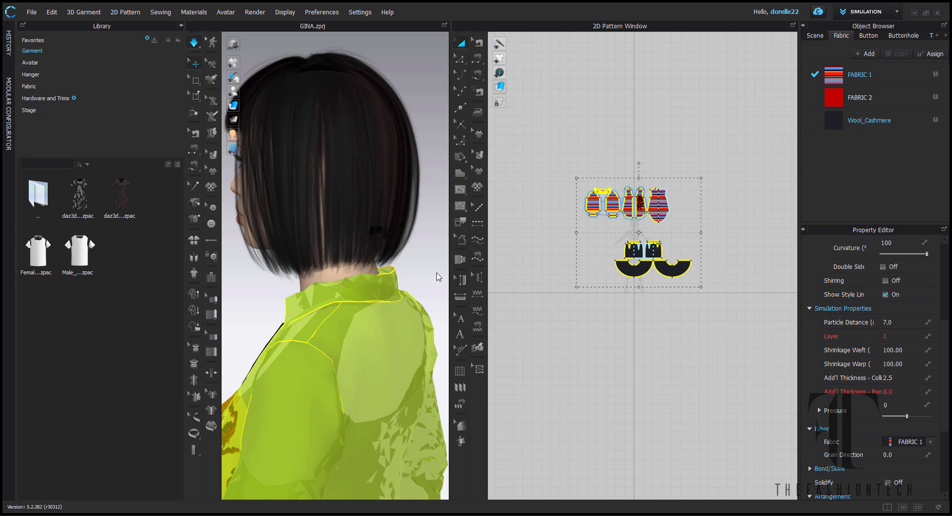
pyautogui.click(439, 276)
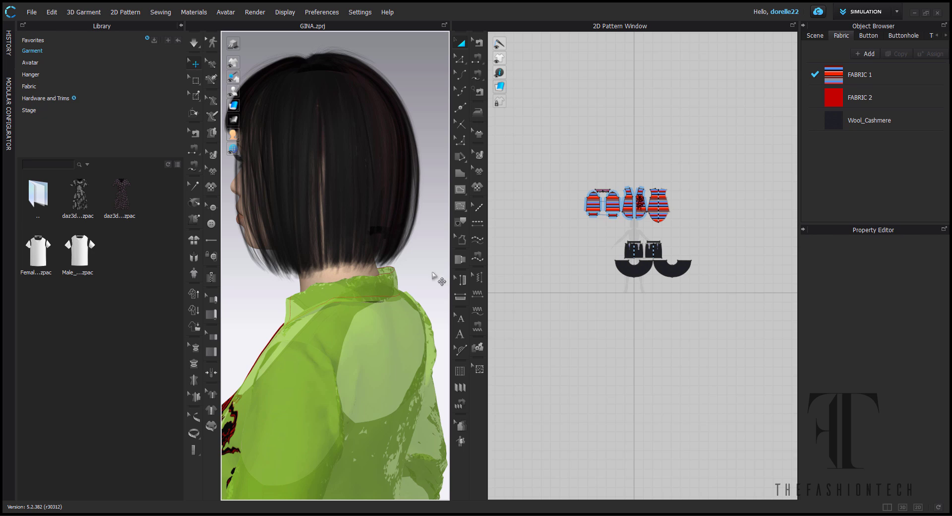
pyautogui.press('space')
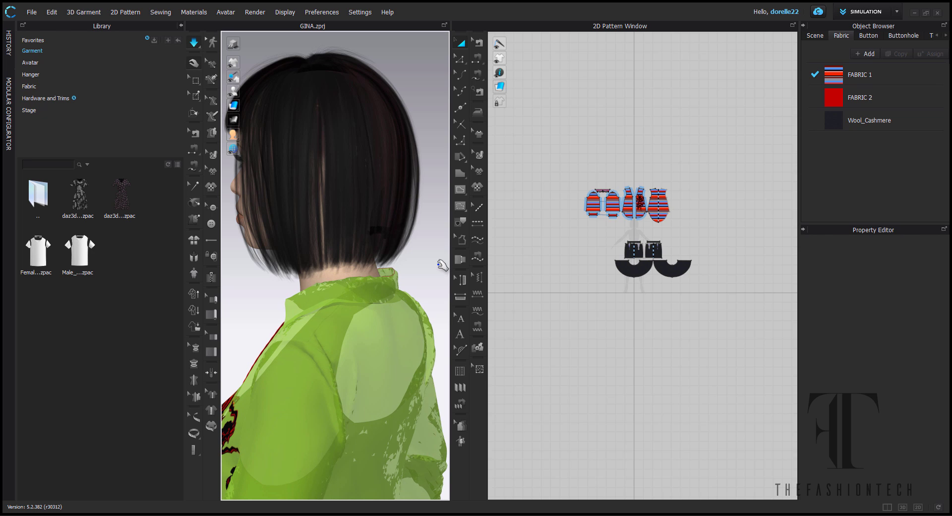
# - Select all of the shirt's pattern pieces and hide them on the avatar
pyautogui.scroll(-2, 423, 276)
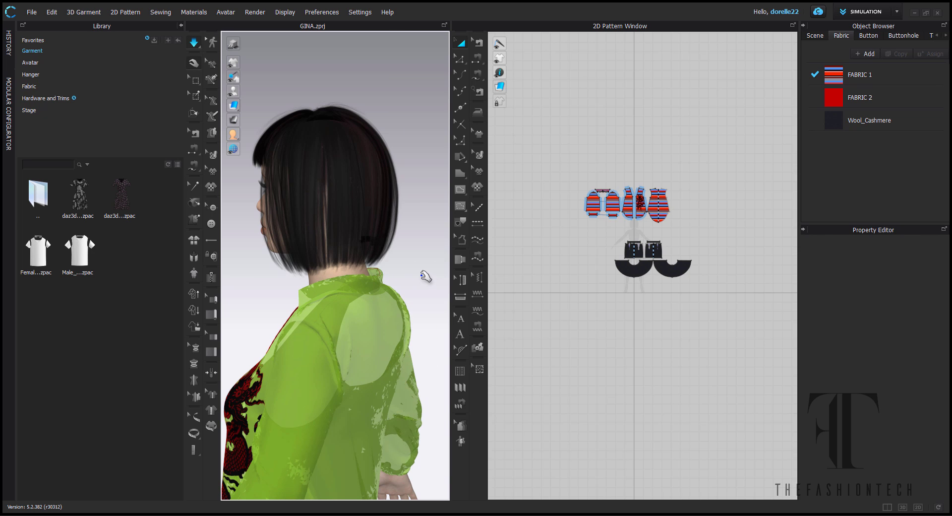
pyautogui.moveTo(426, 276); pyautogui.dragTo(410, 240, button='right')
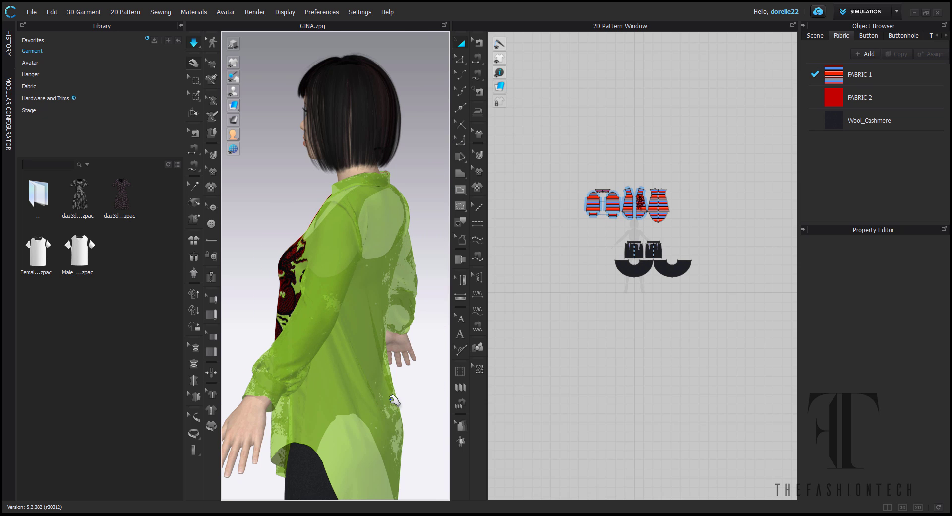
pyautogui.moveTo(394, 402); pyautogui.dragTo(495, 396, button='right')
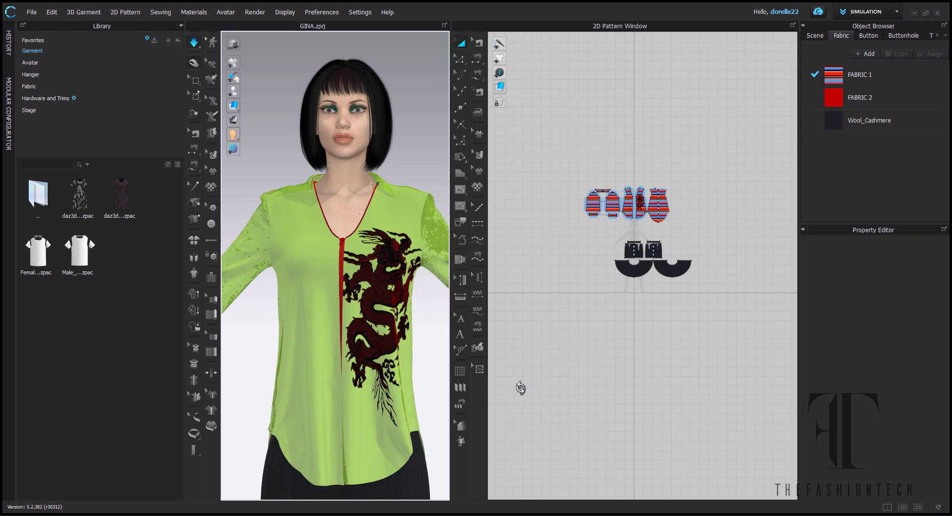
pyautogui.click(575, 186)
pyautogui.moveTo(575, 186); pyautogui.dragTo(712, 236)
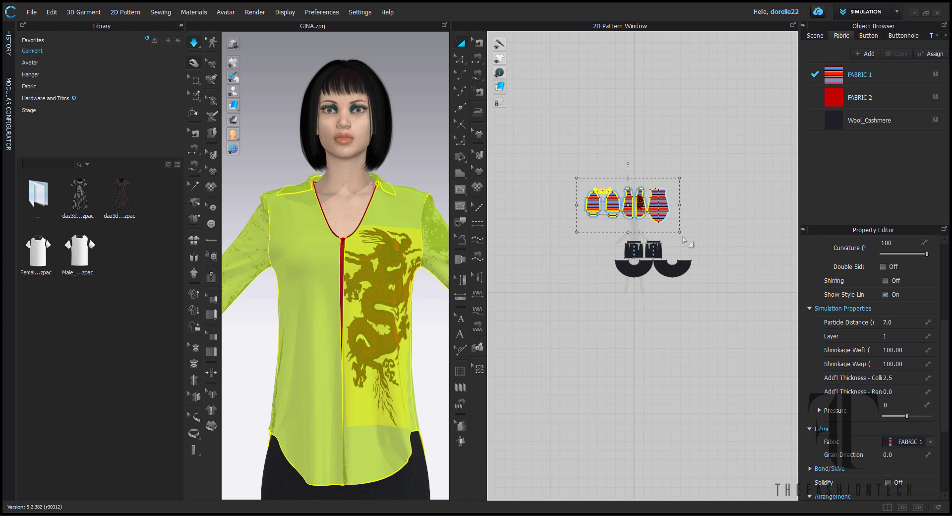
pyautogui.rightClick(635, 203)
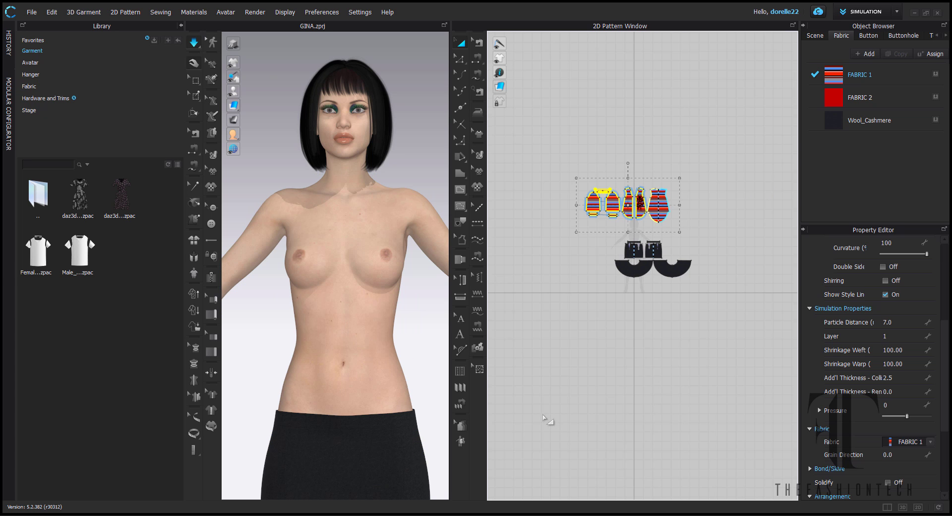
# - Stop the simulation, select all skirt pattern pieces and move the skirt straight up to the avatar's waist
pyautogui.scroll(3, 397, 262)
pyautogui.moveTo(397, 262); pyautogui.dragTo(415, 164, button='middle')
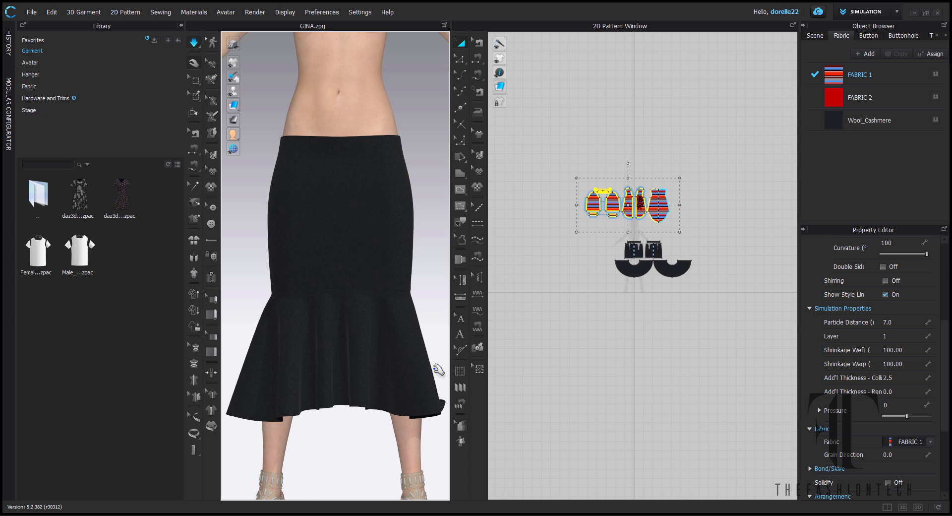
pyautogui.press('space')
pyautogui.click(592, 289)
pyautogui.moveTo(716, 308); pyautogui.dragTo(584, 234)
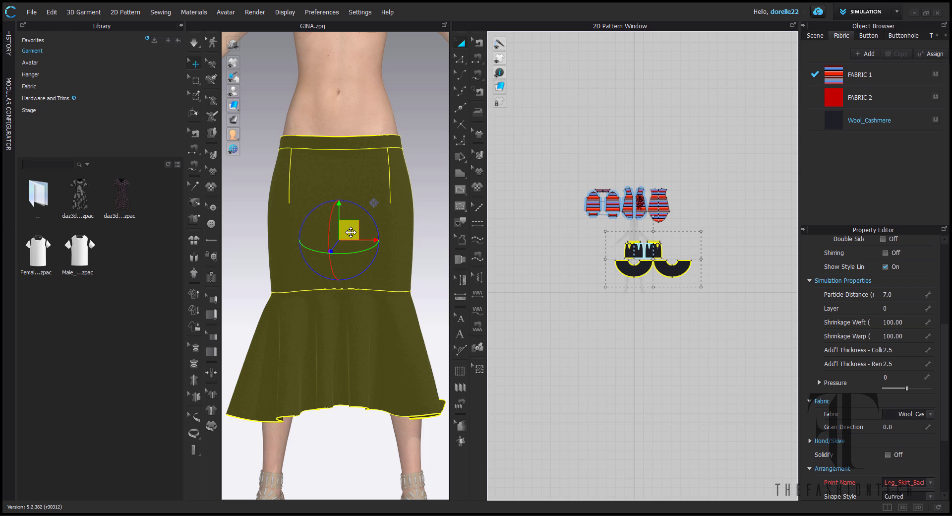
pyautogui.moveTo(351, 232); pyautogui.dragTo(351, 172)
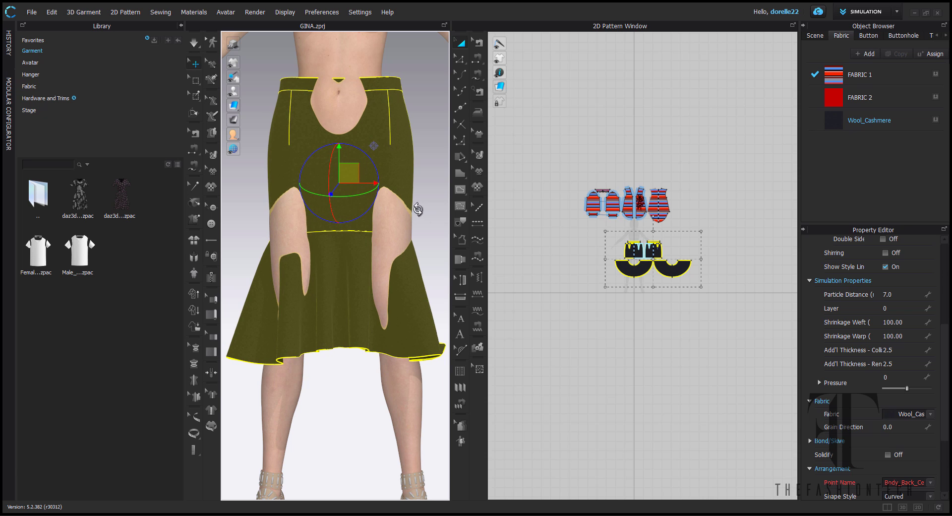
# - Run the simulation and pull the skirt's fabric at the side and back until it settles around the hips
pyautogui.moveTo(419, 209); pyautogui.dragTo(320, 216, button='right')
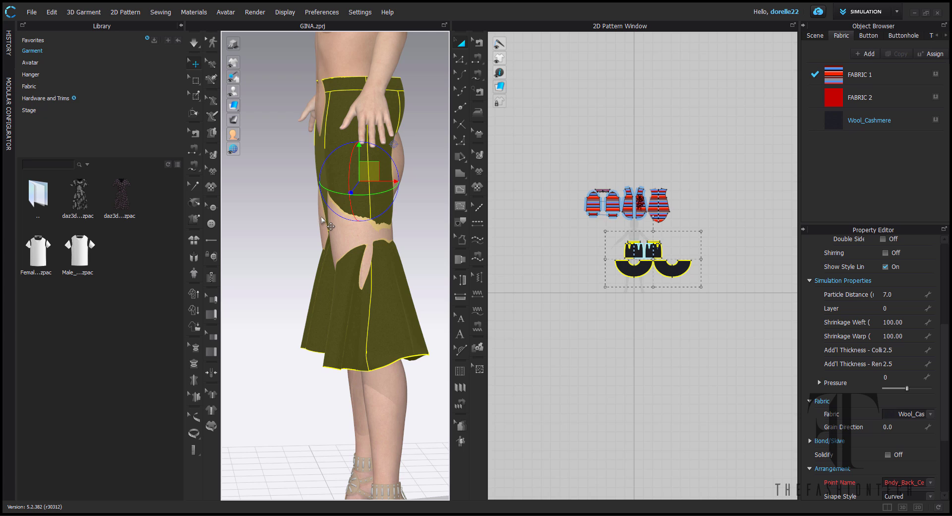
pyautogui.press('space')
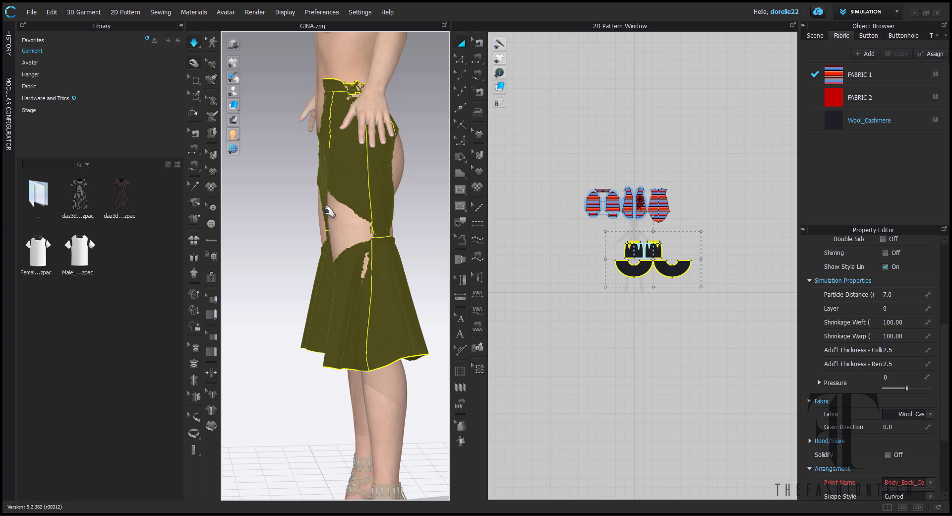
pyautogui.moveTo(327, 211); pyautogui.dragTo(354, 228)
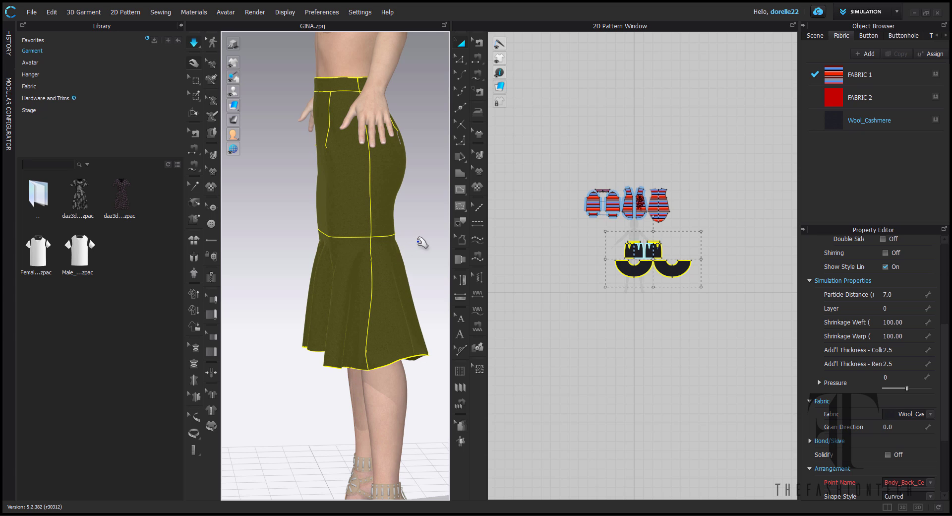
pyautogui.press('2')
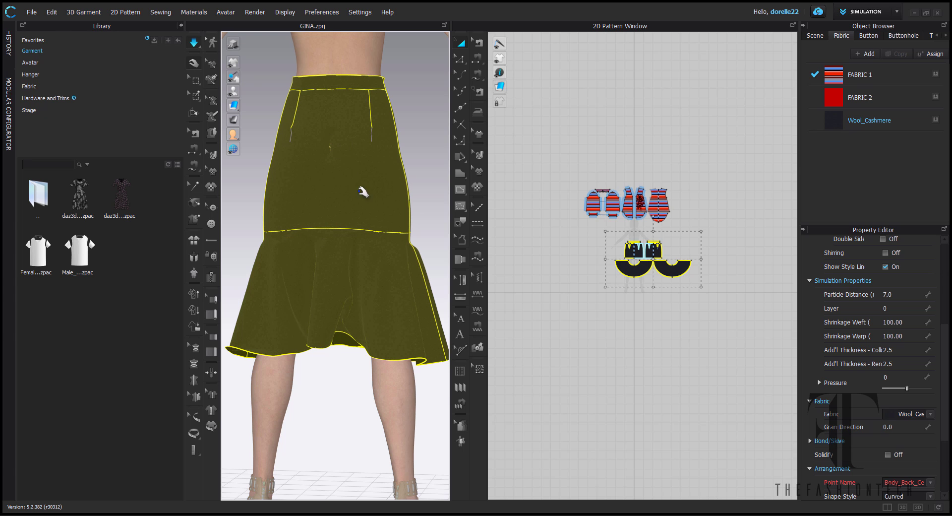
pyautogui.moveTo(363, 191); pyautogui.dragTo(401, 181, button='right')
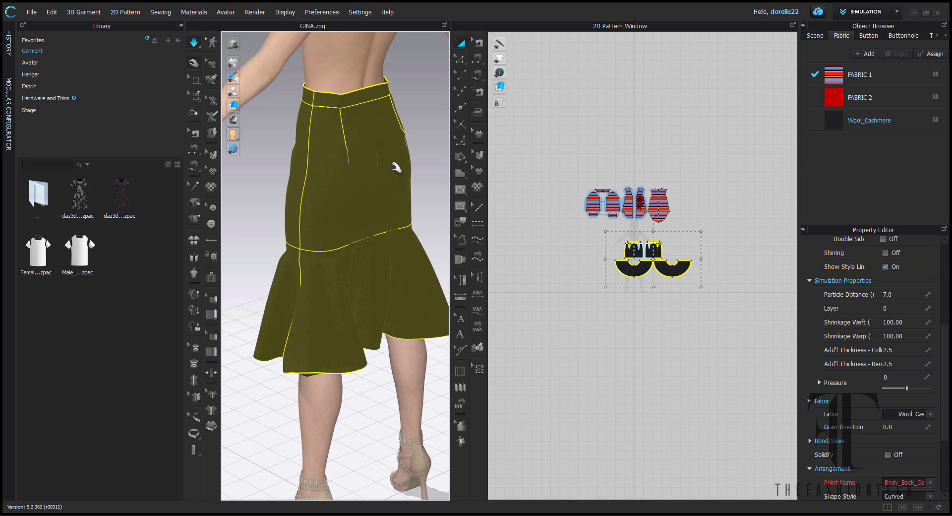
pyautogui.click(392, 165)
pyautogui.moveTo(412, 174); pyautogui.dragTo(447, 186)
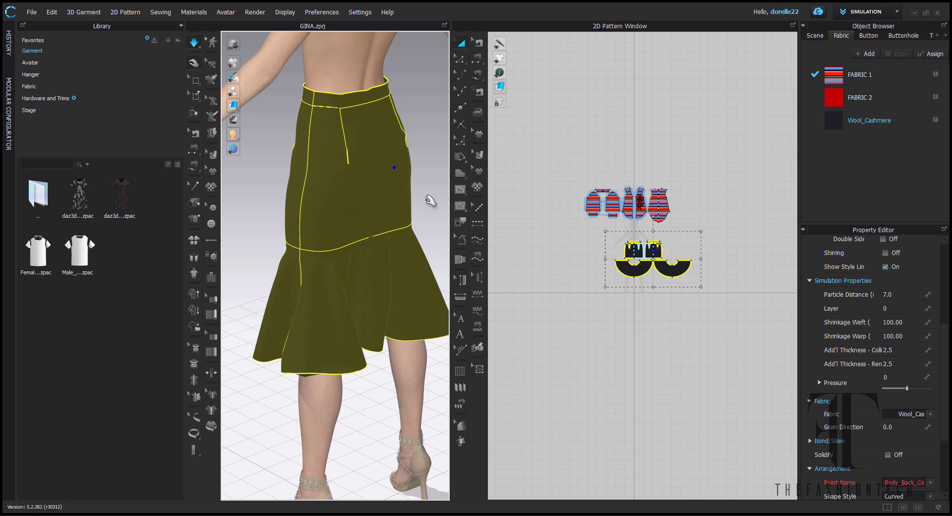
# - Pull the folded corner of the skirt's hem outward so the flounce unfolds, and clear the selection
pyautogui.moveTo(355, 198); pyautogui.dragTo(174, 198, button='right')
pyautogui.moveTo(286, 216); pyautogui.dragTo(162, 213, button='middle')
pyautogui.moveTo(363, 313); pyautogui.dragTo(314, 350, button='right')
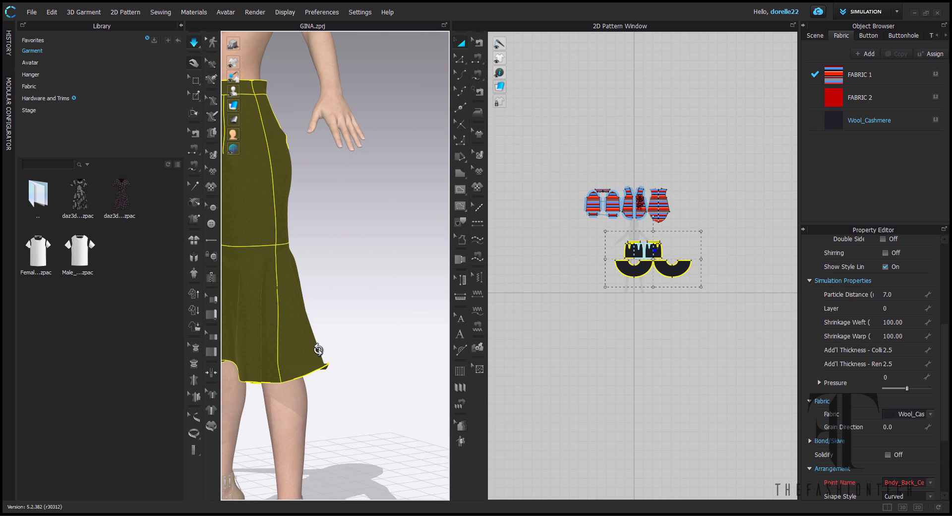
pyautogui.moveTo(330, 366); pyautogui.dragTo(338, 372)
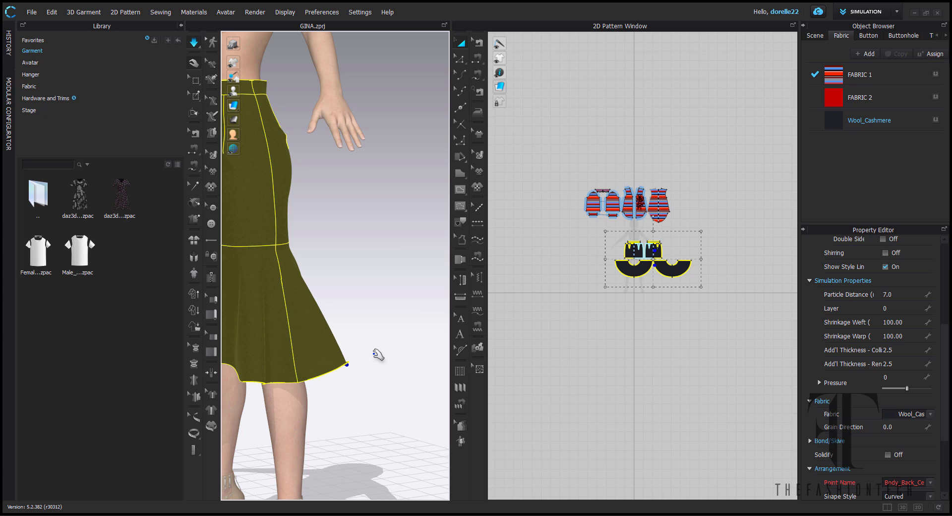
pyautogui.click(379, 355)
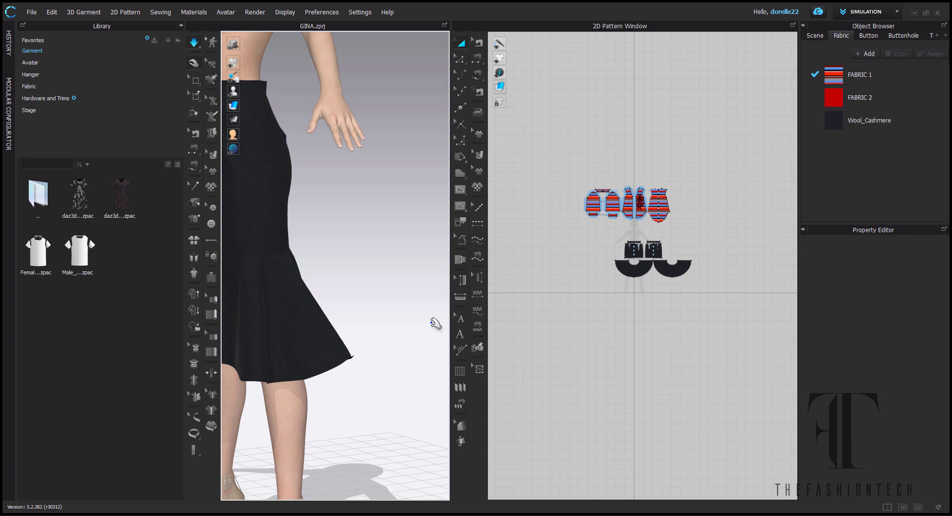
# - Show the shirt's pattern pieces on the avatar again, clear the selection and let the shirt drape over the skirt
pyautogui.click(600, 202)
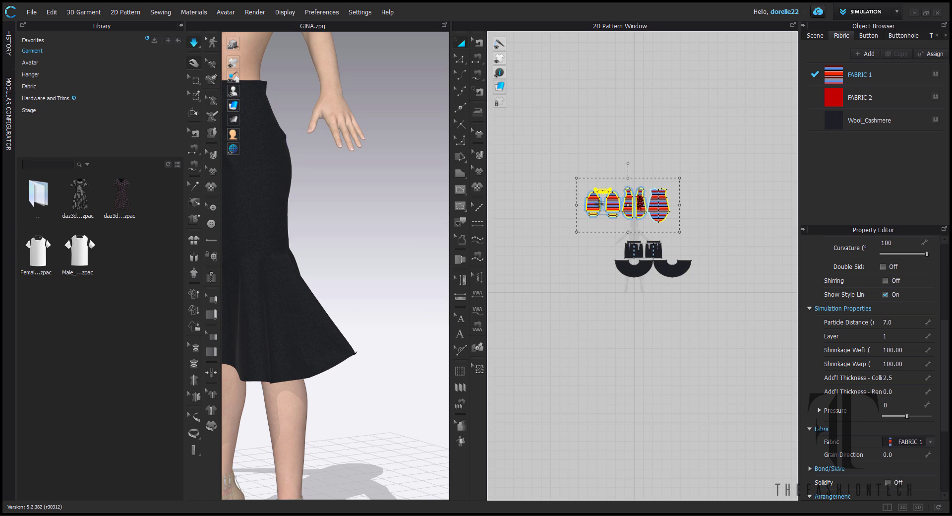
pyautogui.rightClick(600, 202)
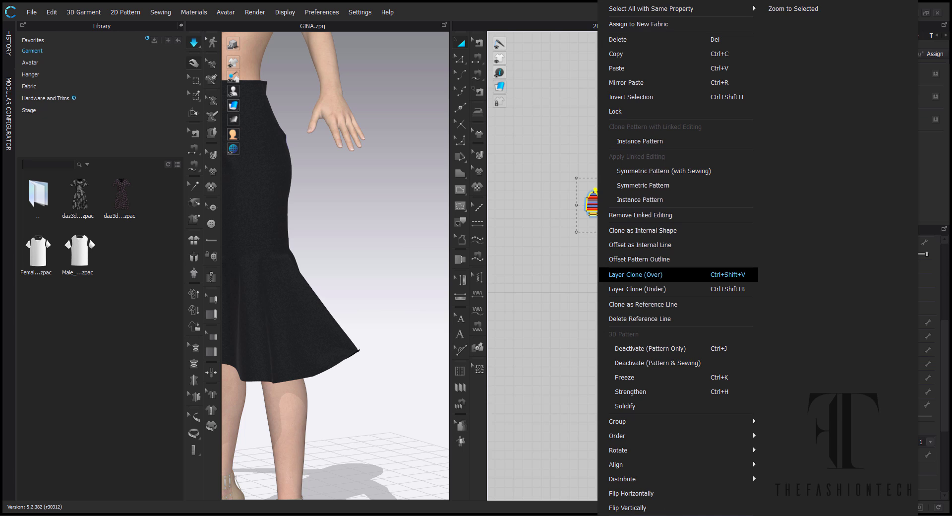
pyautogui.click(645, 275)
pyautogui.click(541, 378)
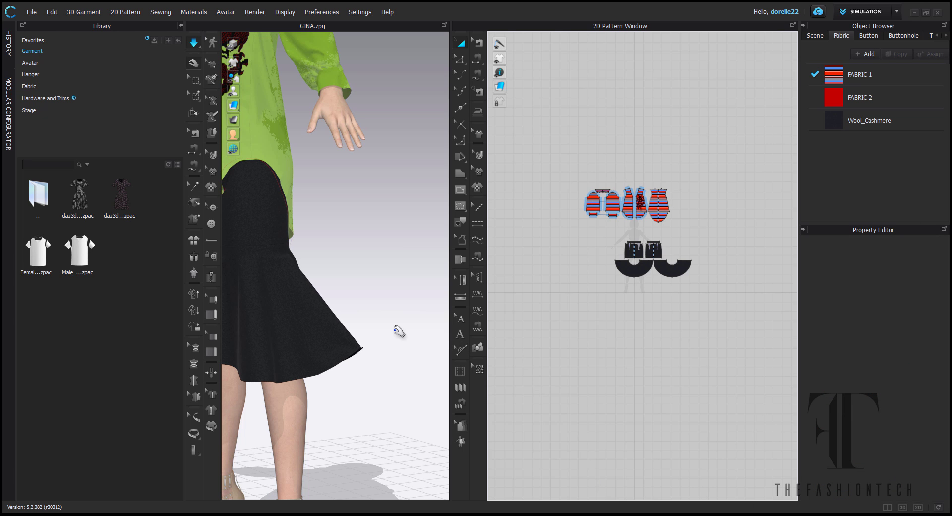
pyautogui.scroll(-2, 389, 337)
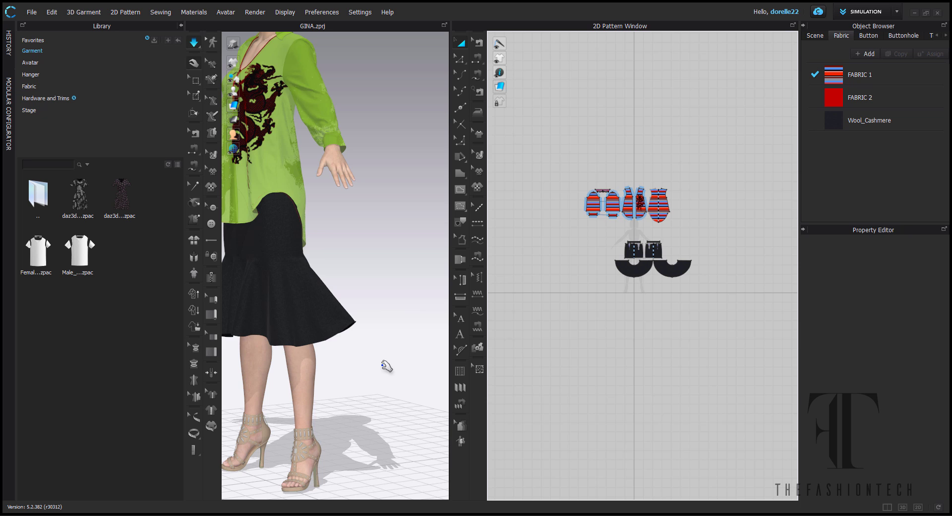
pyautogui.scroll(-3, 387, 363)
pyautogui.moveTo(392, 364); pyautogui.dragTo(442, 362, button='right')
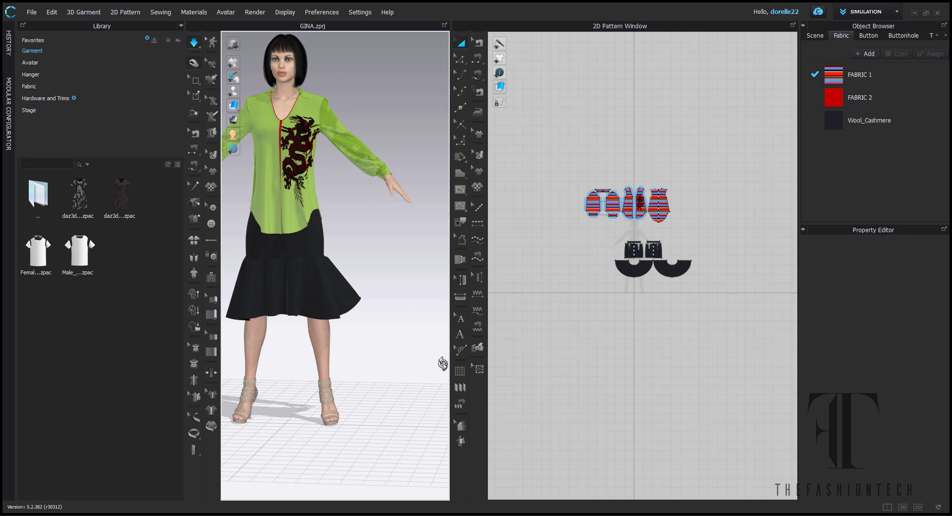
pyautogui.moveTo(435, 400)
pyautogui.mouseDown(button='middle')
pyautogui.moveTo(451, 404)
pyautogui.moveTo(445, 398)
pyautogui.mouseUp(button='middle')
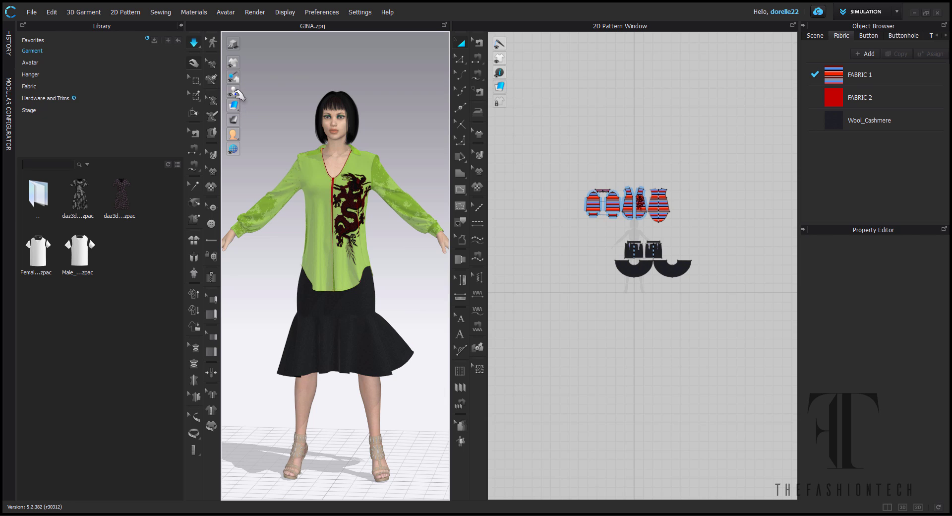
# - Stop the simulation and switch an avatar display option on and off
pyautogui.moveTo(234, 91)
pyautogui.press('space')
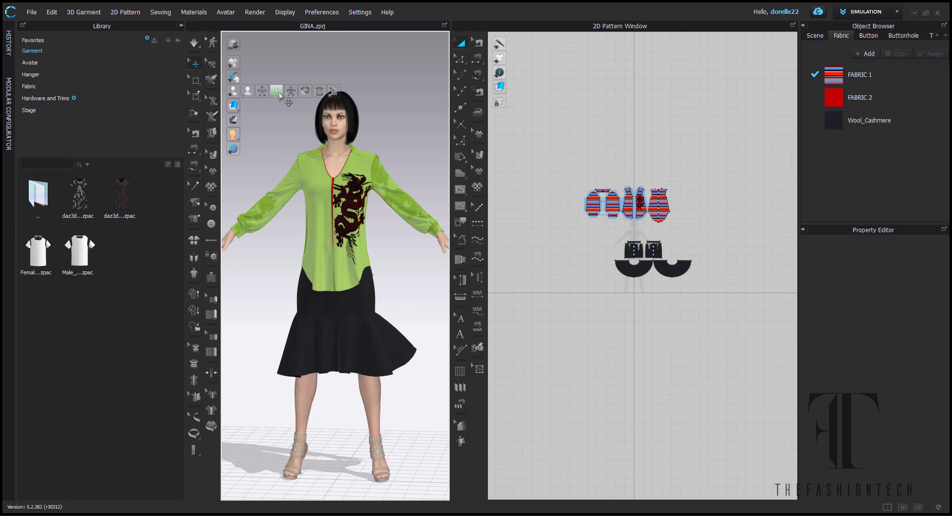
pyautogui.click(290, 91)
pyautogui.click(287, 92)
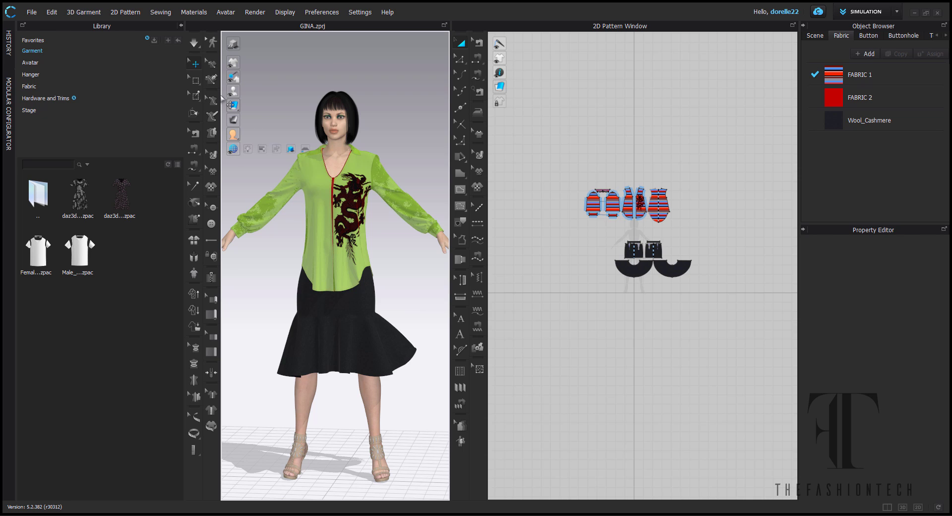
# - Import the gina-99obj file from the Desktop as an added OBJ, loaded as a morph target in cm (DAZ Studio) scale
pyautogui.click(32, 12)
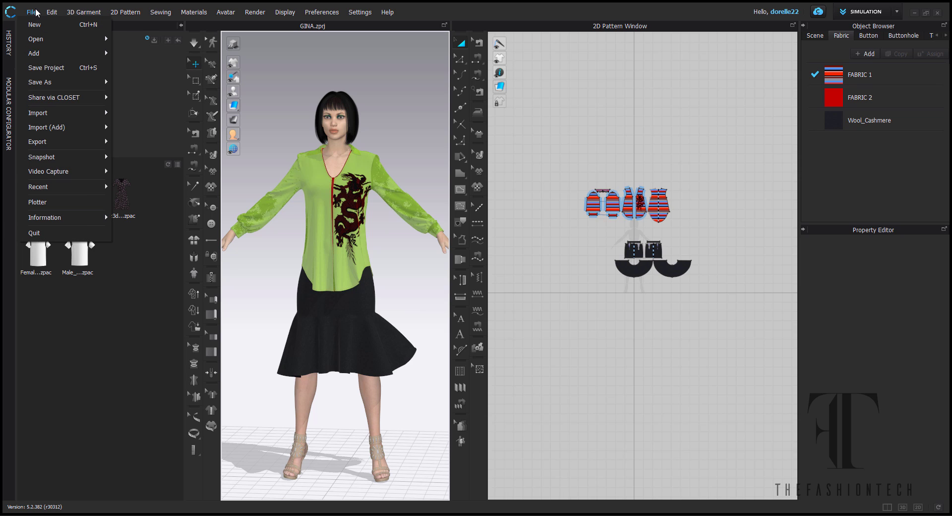
pyautogui.moveTo(41, 13)
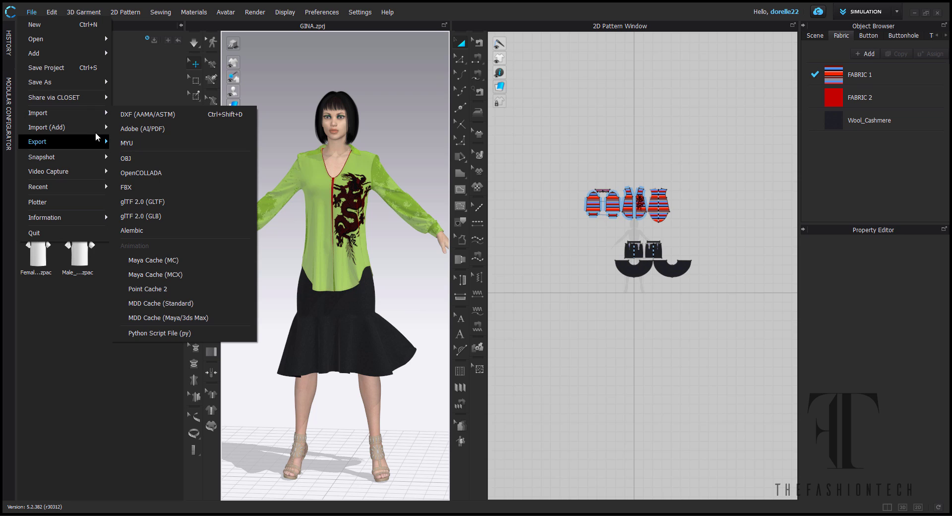
pyautogui.moveTo(91, 131)
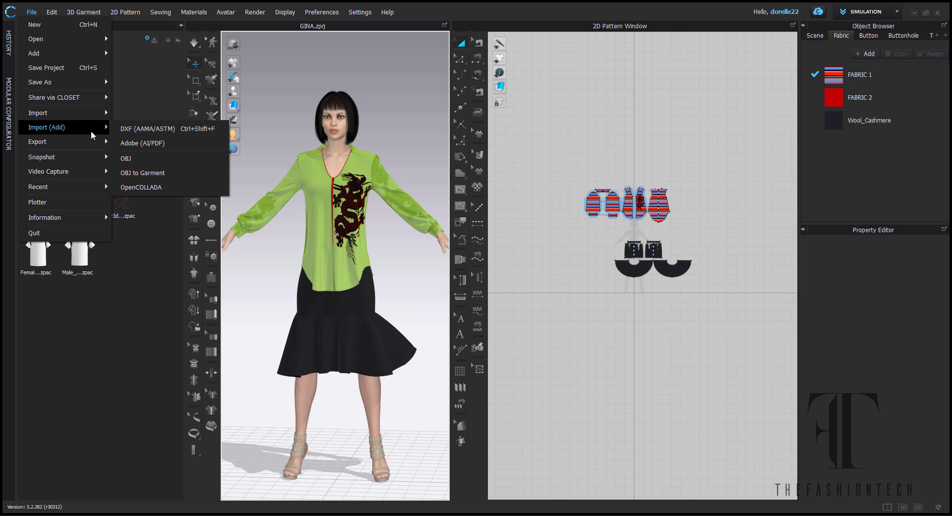
pyautogui.click(128, 159)
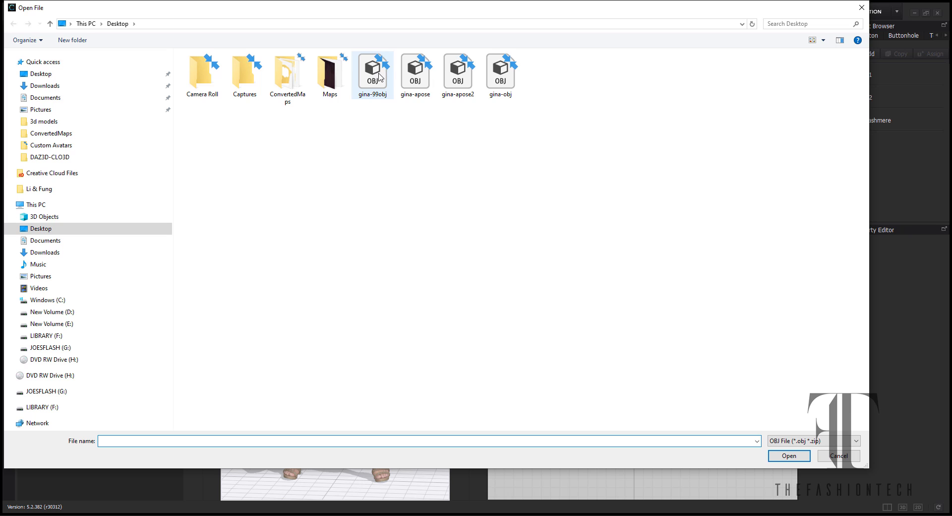
pyautogui.click(379, 77)
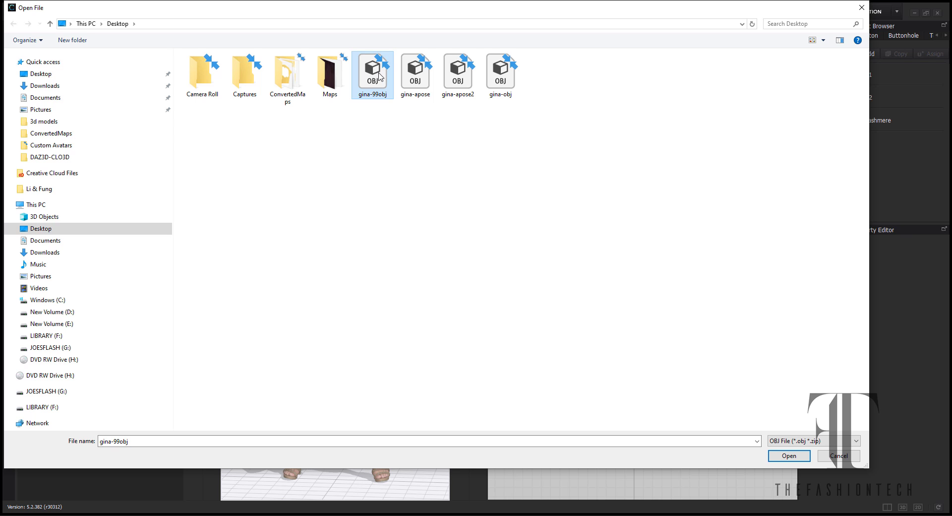
pyautogui.doubleClick(379, 76)
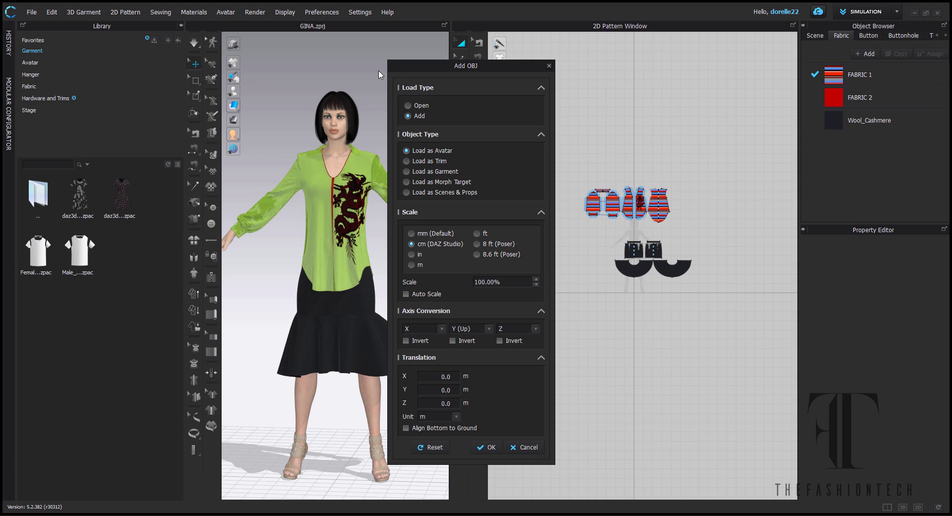
pyautogui.click(441, 180)
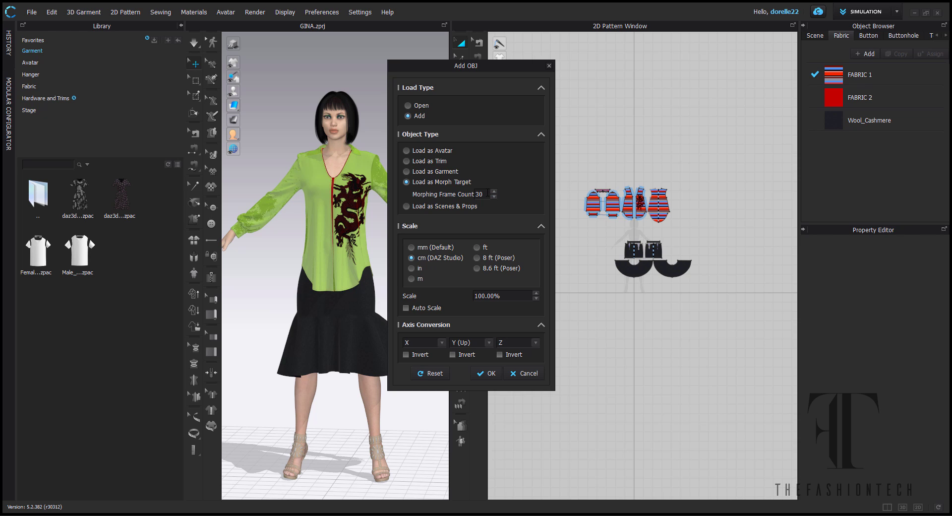
pyautogui.doubleClick(486, 193)
pyautogui.click(490, 374)
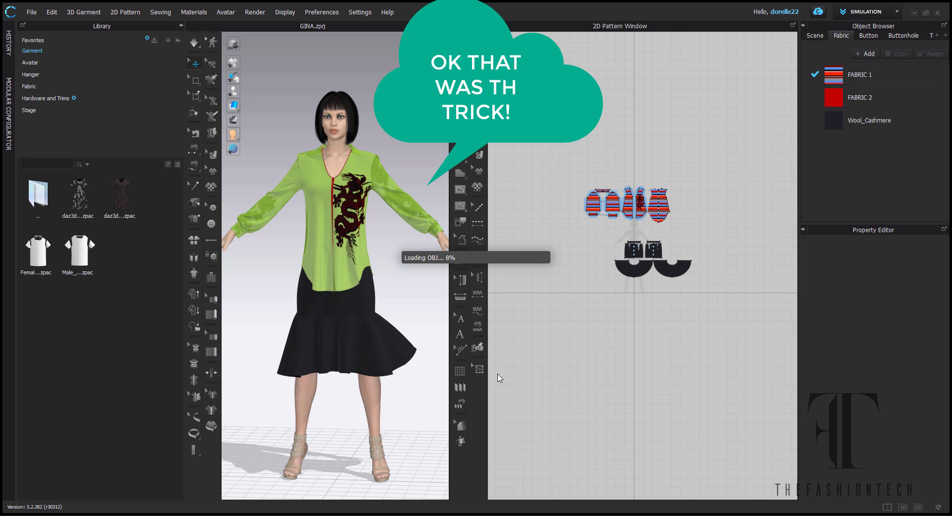
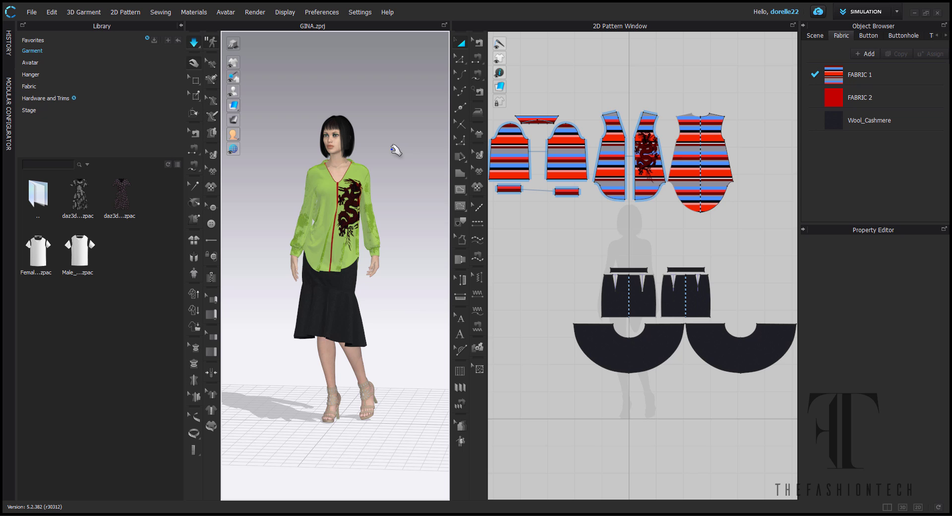
# - Display the list of saved custom views for the 3D window
pyautogui.moveTo(361, 148); pyautogui.dragTo(406, 151, button='right')
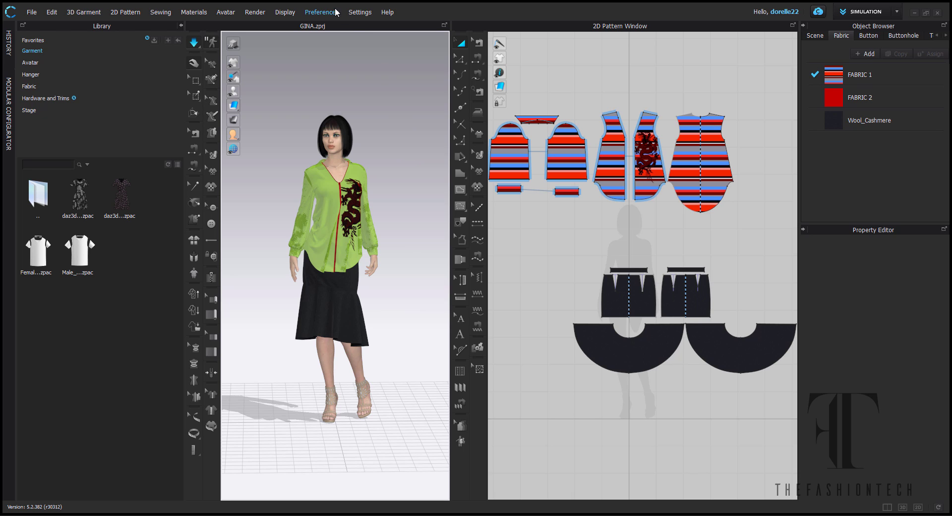
pyautogui.click(283, 12)
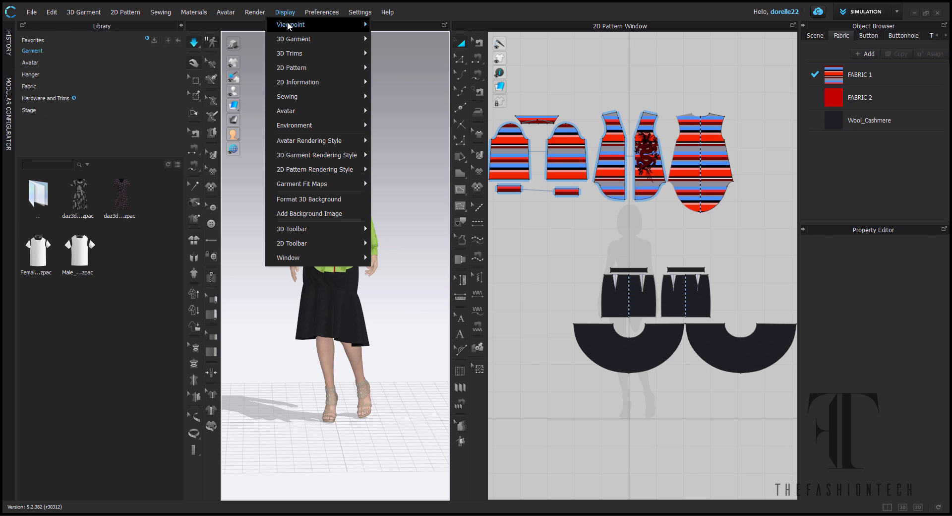
pyautogui.moveTo(292, 25)
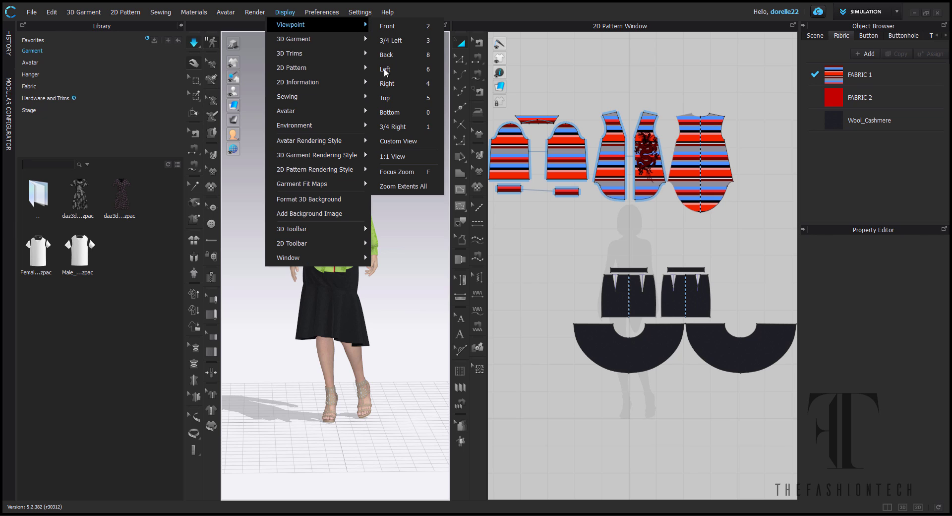
pyautogui.click(411, 142)
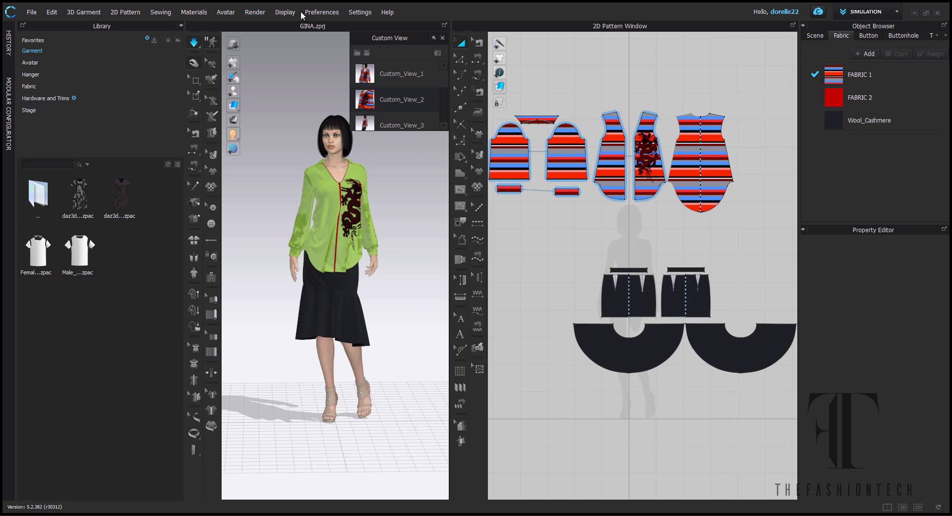
# - Stop the simulation and start an interactive render of the posed avatar in the render window
pyautogui.click(285, 14)
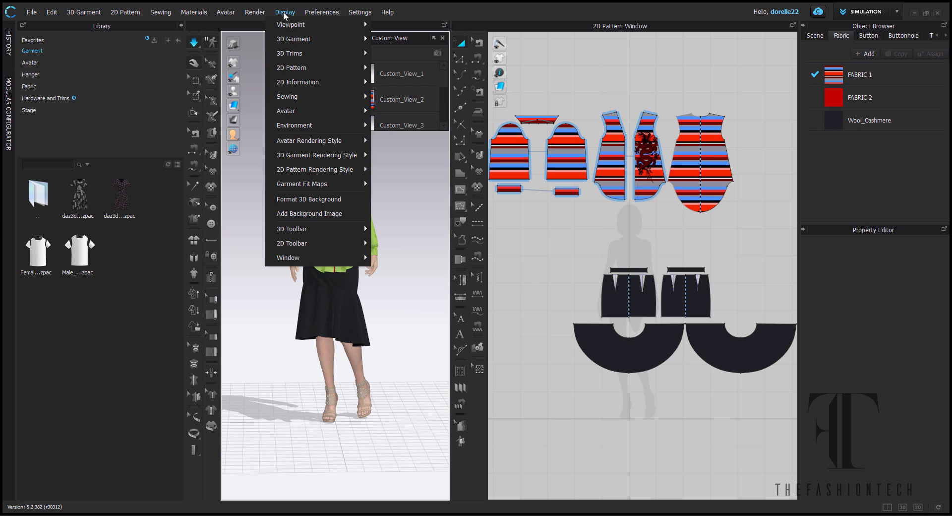
pyautogui.moveTo(254, 12)
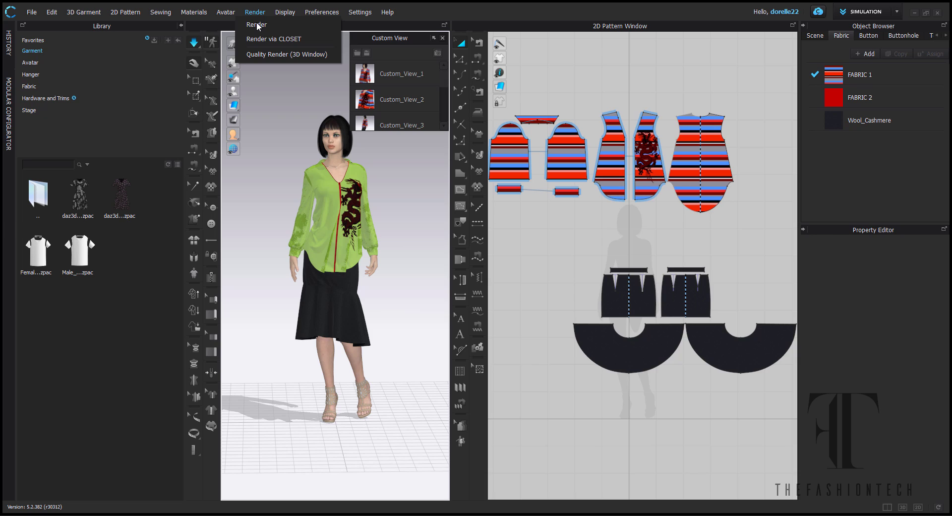
pyautogui.click(257, 24)
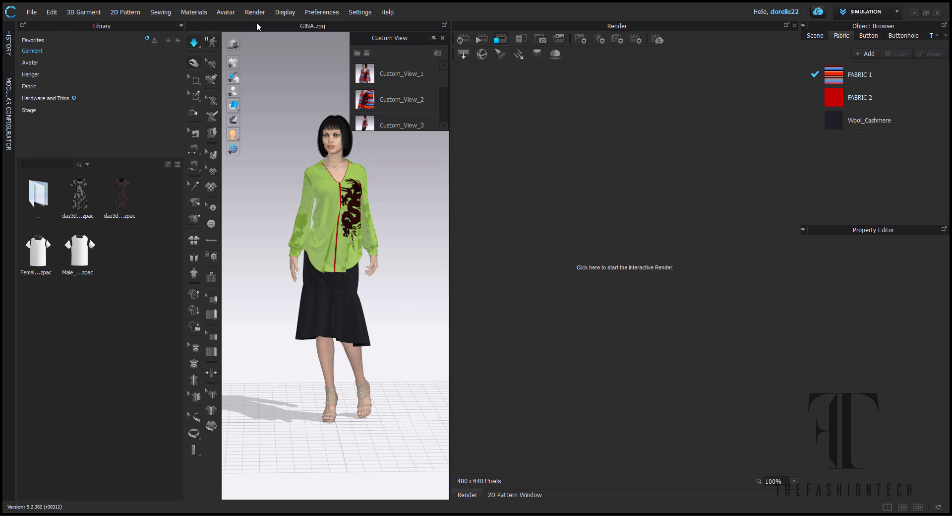
pyautogui.click(562, 169)
pyautogui.click(476, 295)
pyautogui.click(192, 44)
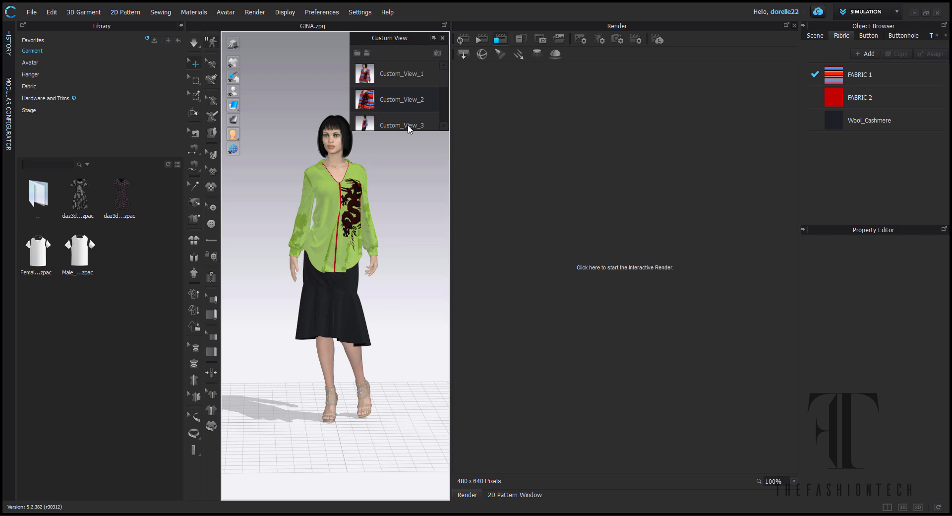
pyautogui.click(537, 174)
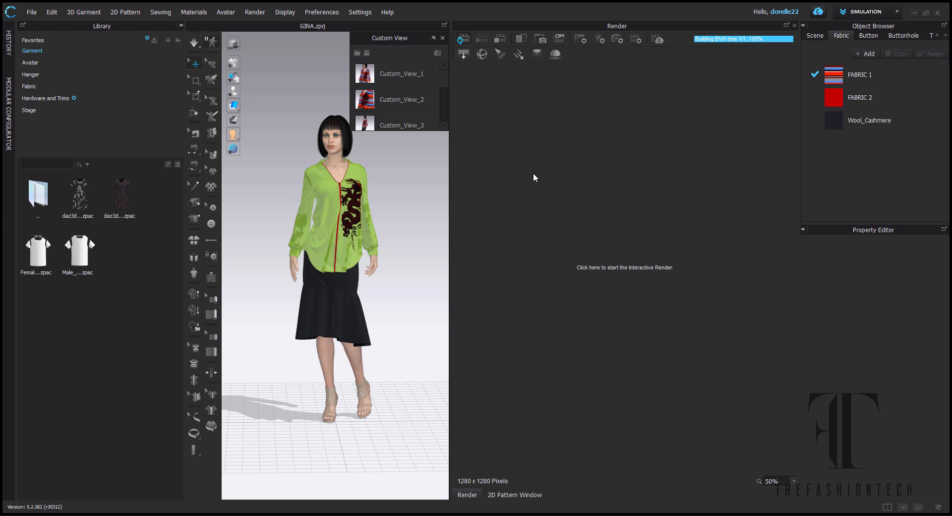
pyautogui.click(534, 172)
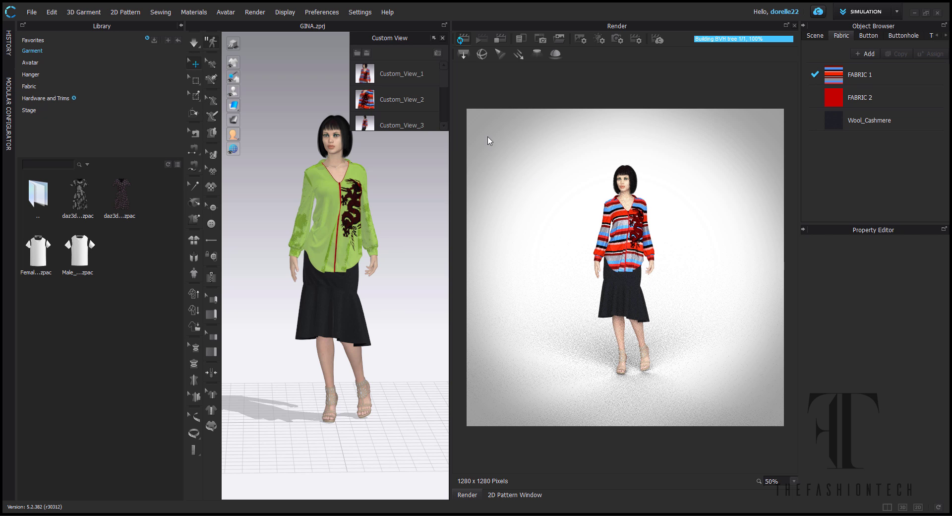
# - Examine the rendered outfit from the saved views Custom_View_1 through Custom_View_6 and Custom_View_9
pyautogui.click(399, 73)
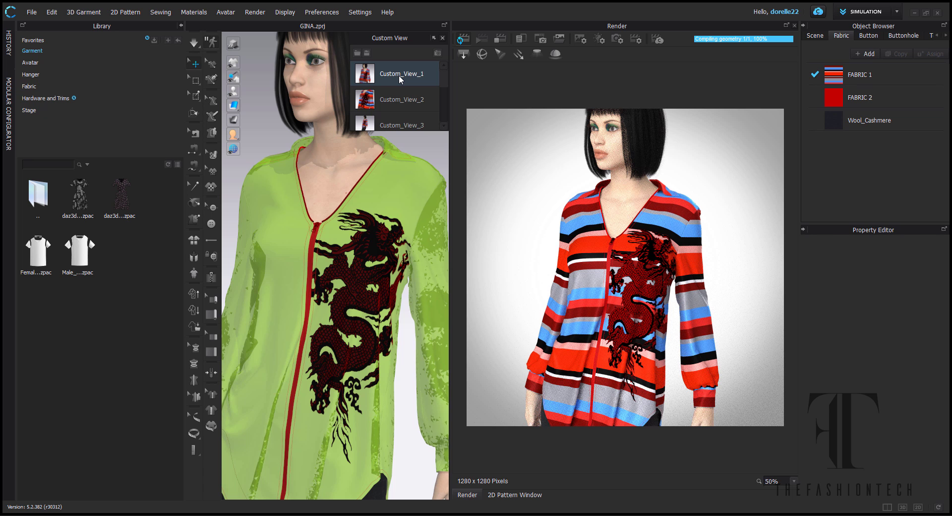
pyautogui.click(401, 98)
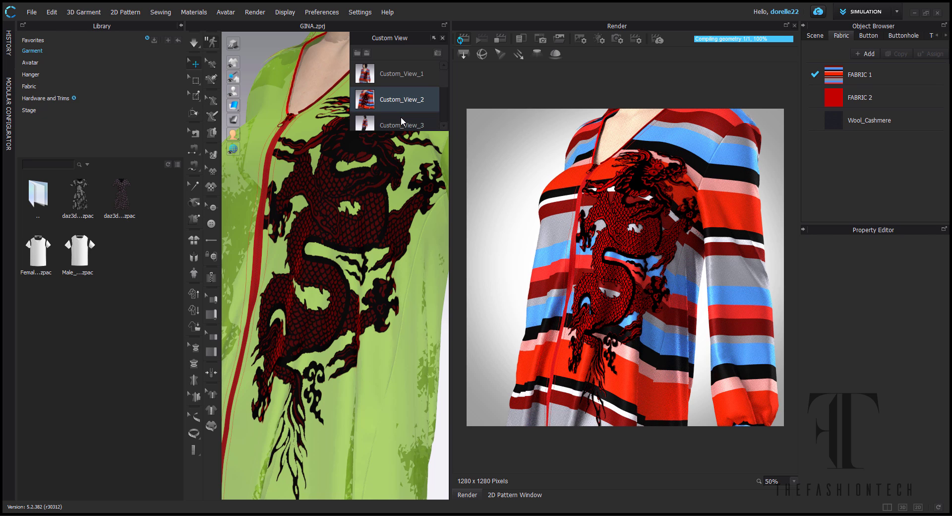
pyautogui.click(401, 118)
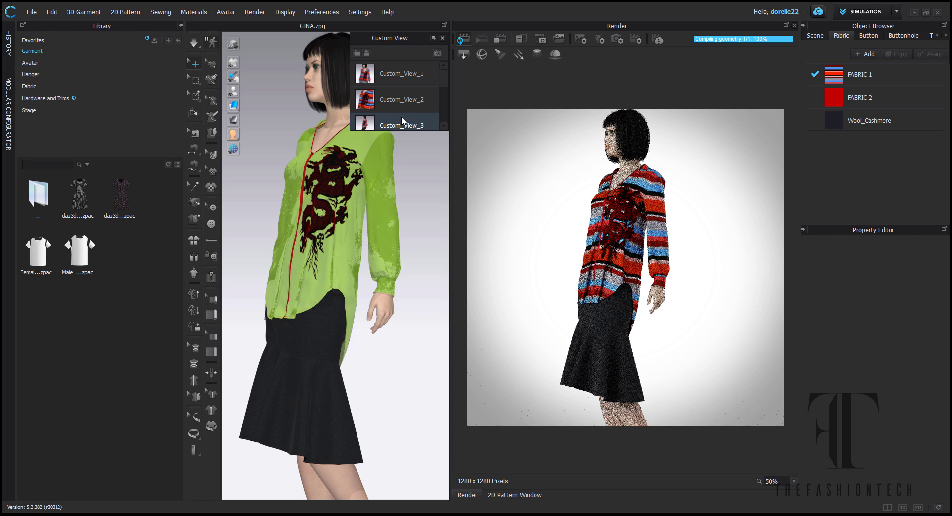
pyautogui.scroll(-1, 401, 111)
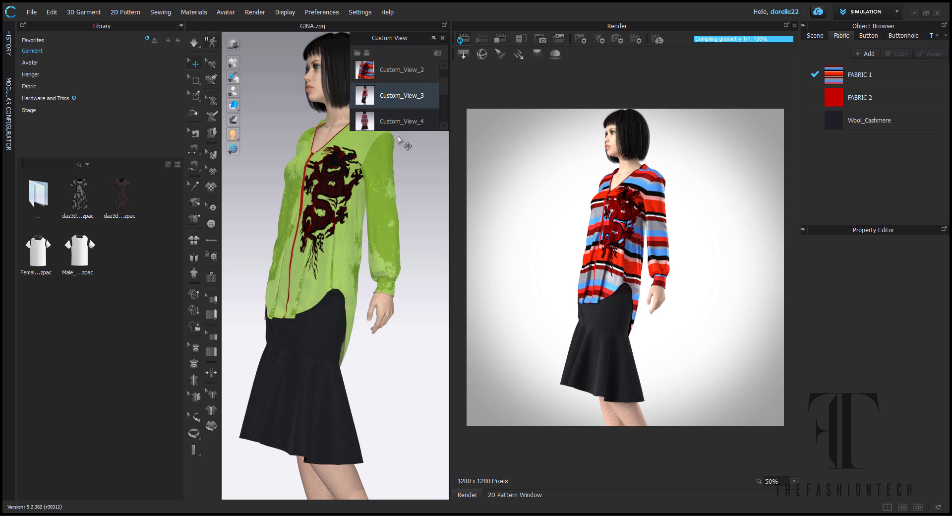
pyautogui.click(399, 120)
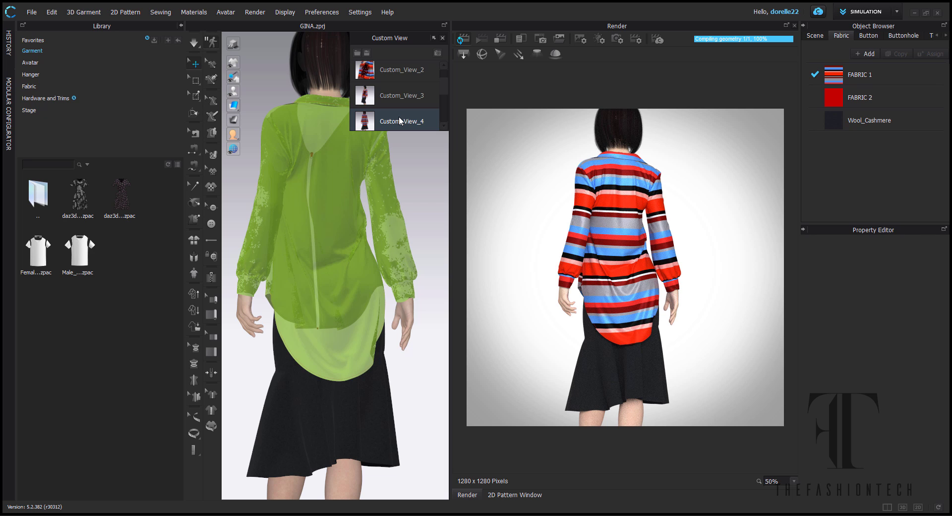
pyautogui.scroll(-1, 402, 117)
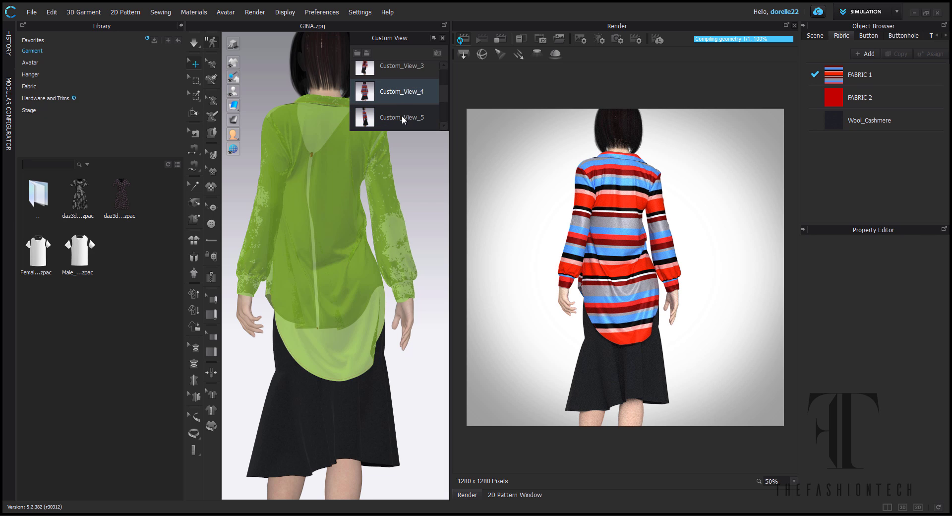
pyautogui.click(402, 117)
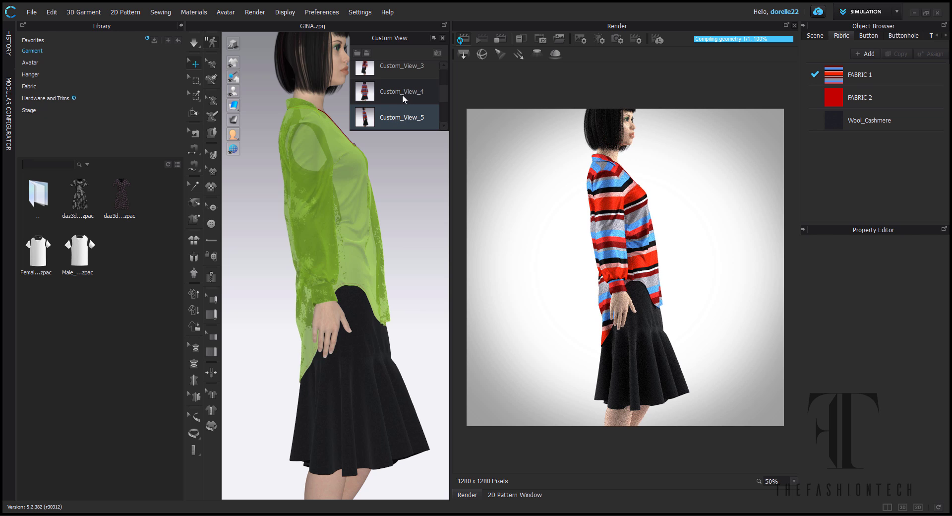
pyautogui.scroll(-2, 403, 91)
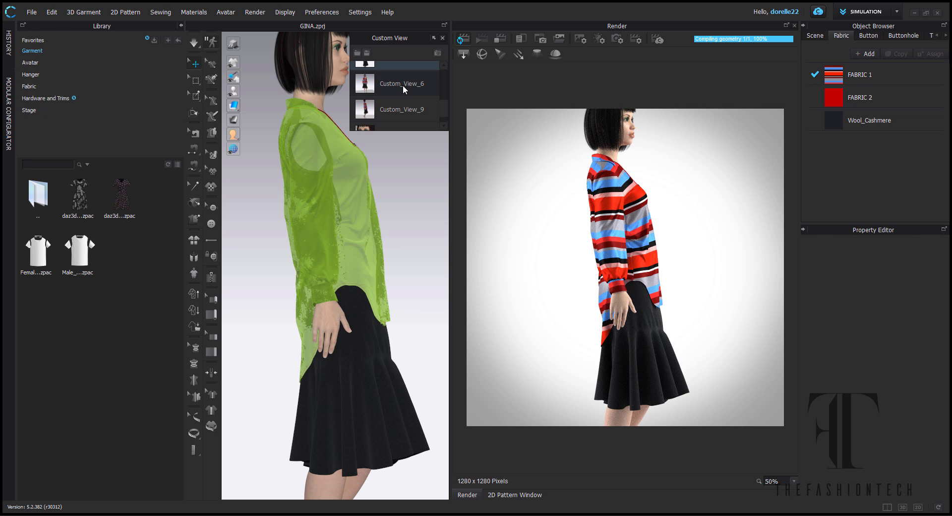
pyautogui.click(402, 85)
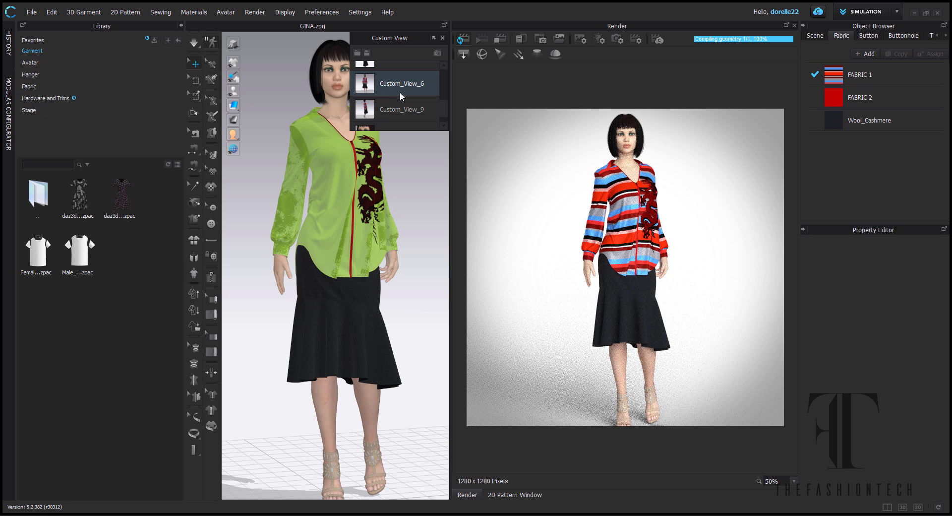
pyautogui.click(402, 110)
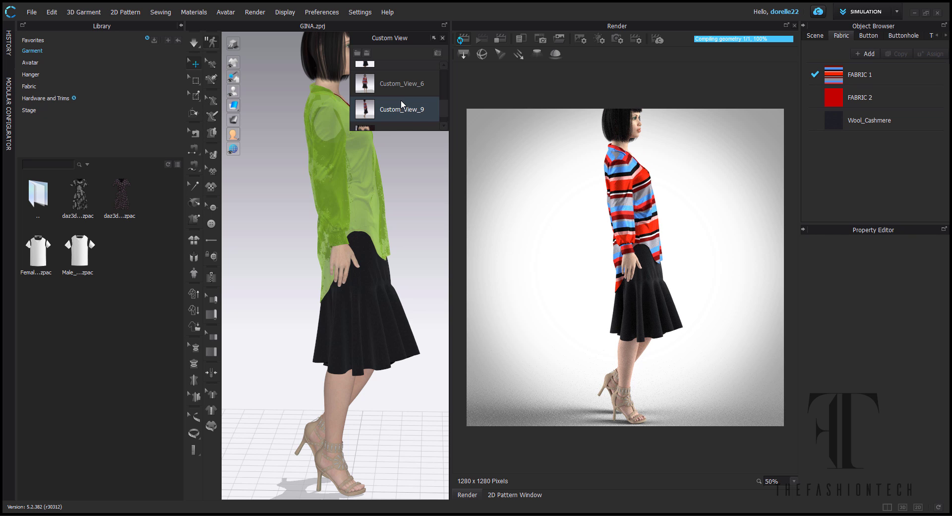
# - Switch to the face close-up Custom_View_10 and set the opacity of the eye's outer surface material to 0
pyautogui.scroll(-1, 400, 101)
pyautogui.click(400, 113)
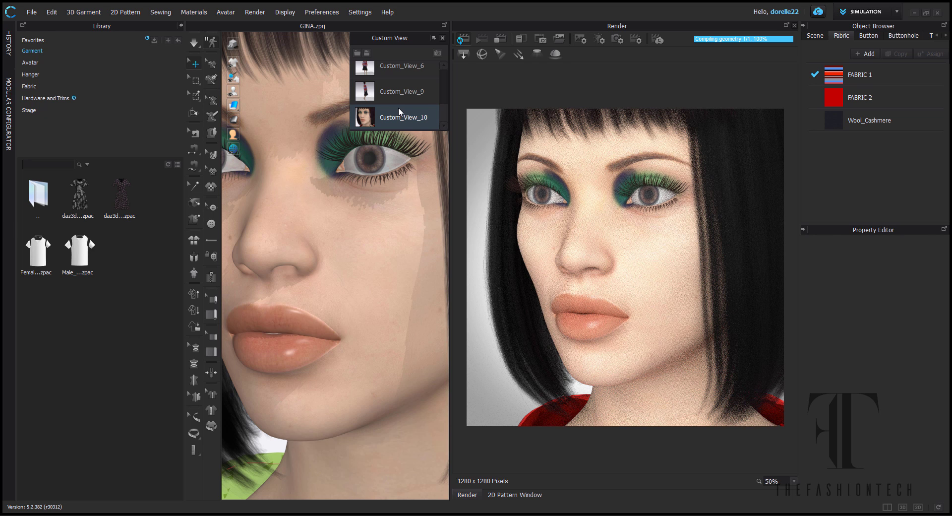
pyautogui.click(377, 158)
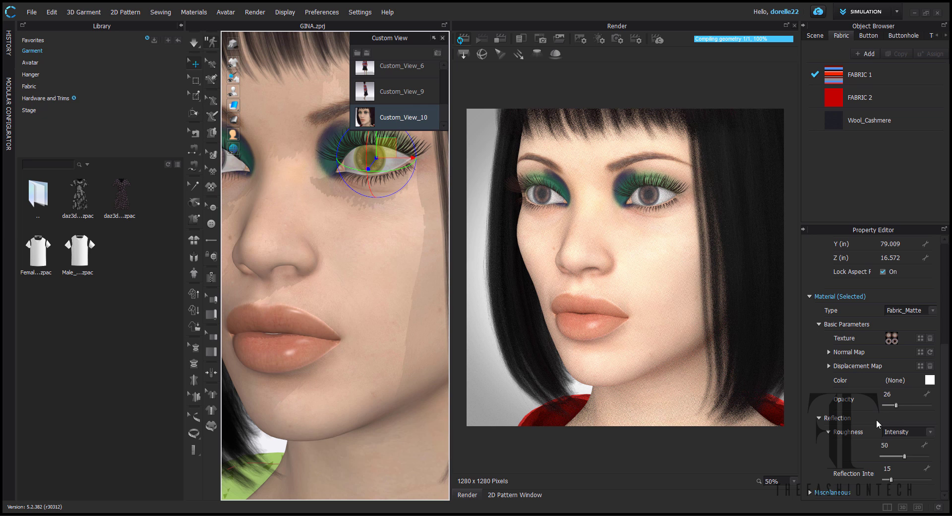
pyautogui.moveTo(896, 405); pyautogui.dragTo(871, 406)
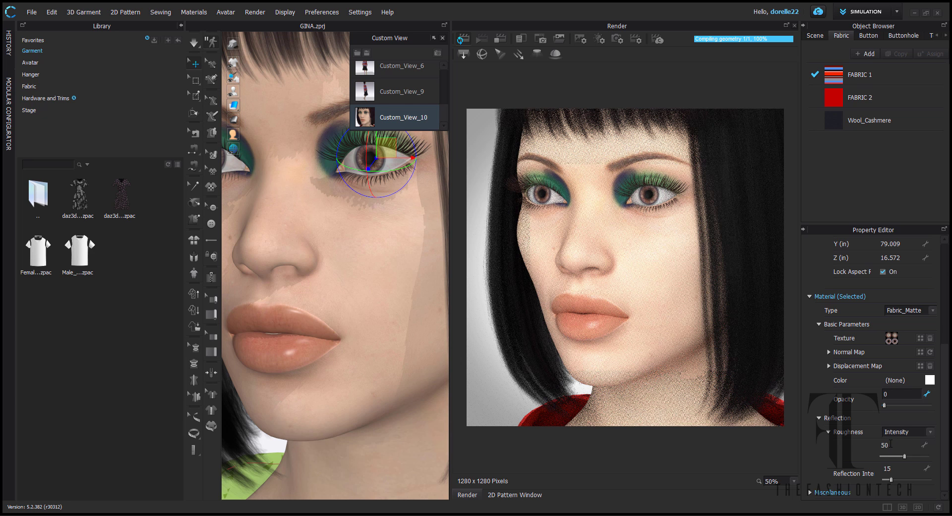
# - Set the colour of the eye's outer surface material to the Pantone swatch Terrarium Moss
pyautogui.click(930, 380)
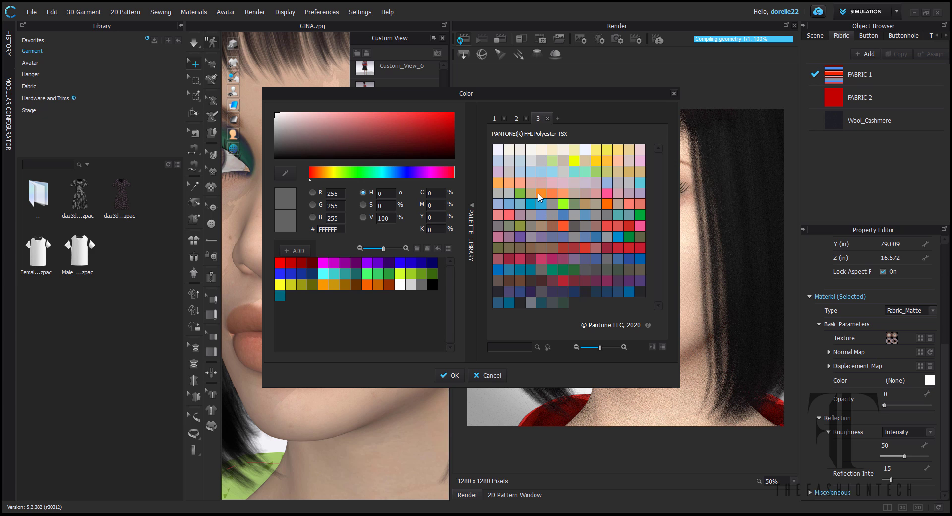
pyautogui.click(640, 171)
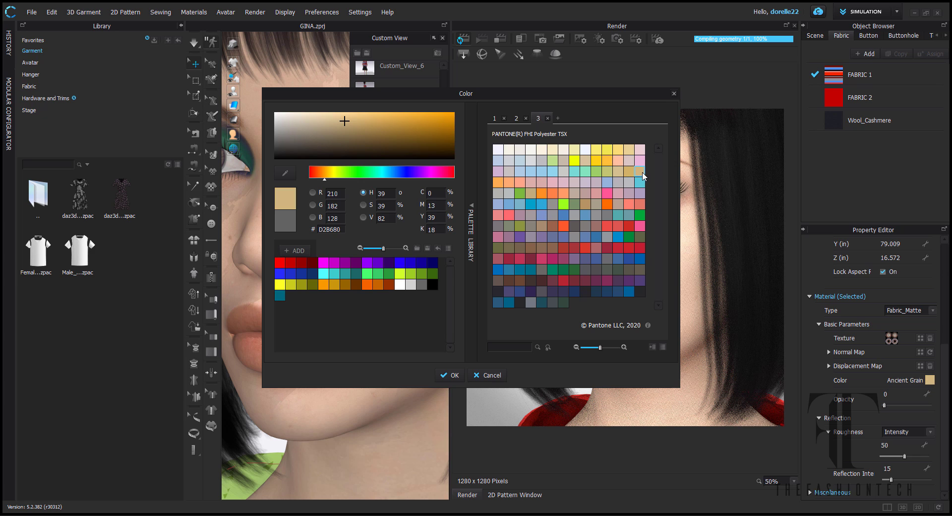
pyautogui.moveTo(499, 99); pyautogui.dragTo(355, 91)
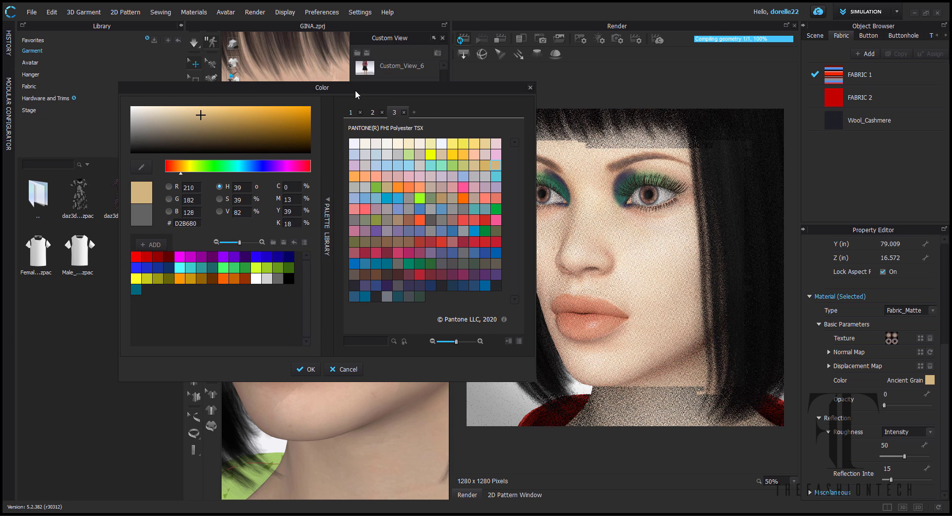
pyautogui.click(494, 229)
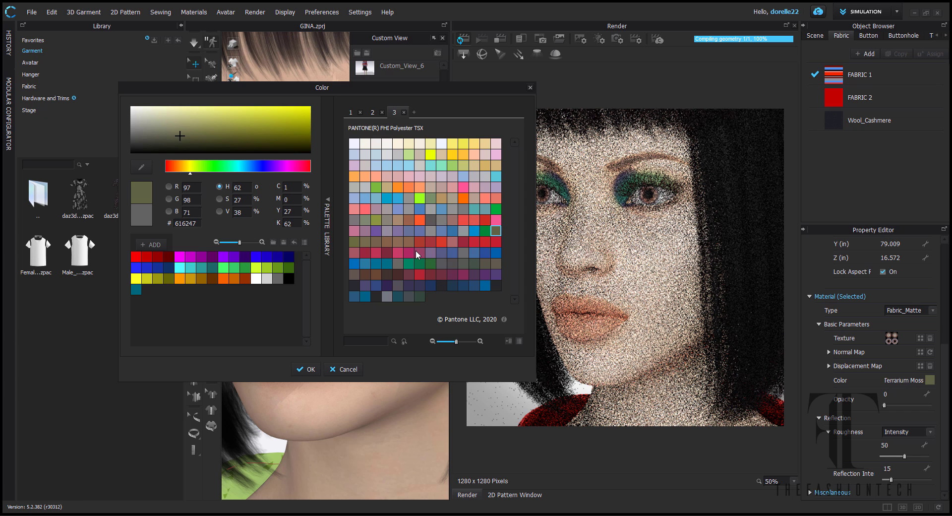
pyautogui.click(308, 370)
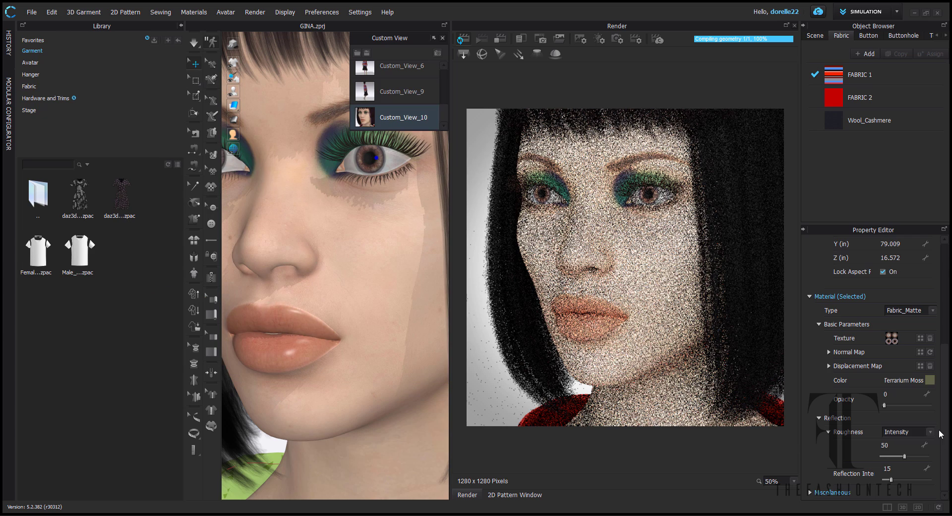
# - Adjust the opacity of the eye's outer surface material to 27 so the moss colour tints the iris
pyautogui.click(885, 405)
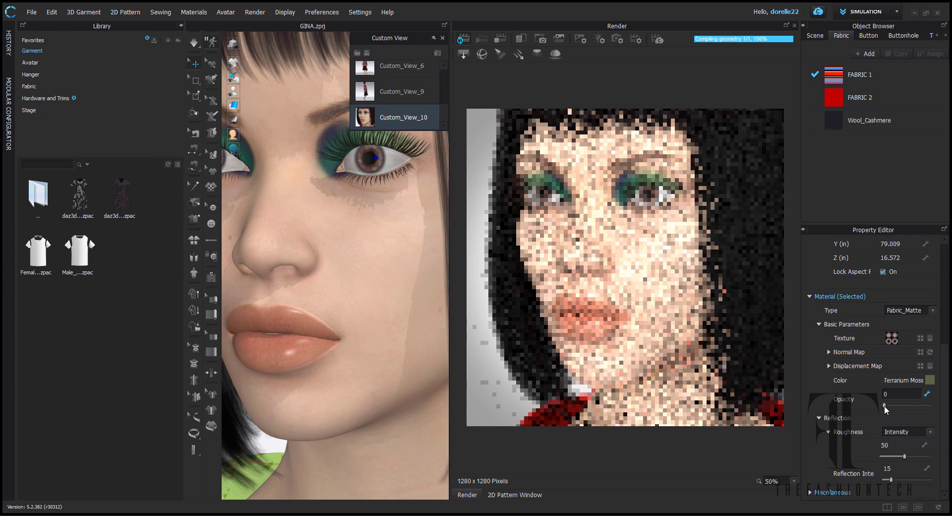
pyautogui.moveTo(885, 405); pyautogui.dragTo(892, 406)
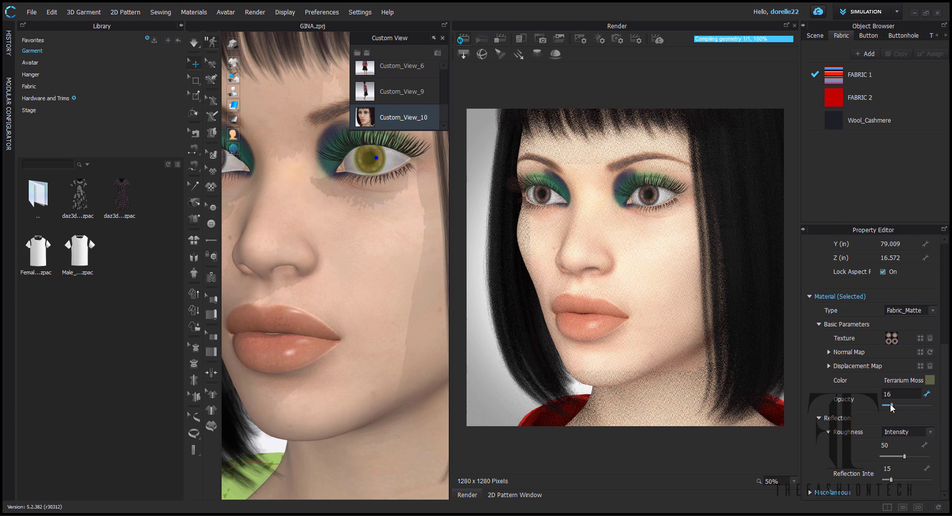
pyautogui.moveTo(892, 405)
pyautogui.mouseDown()
pyautogui.moveTo(918, 406)
pyautogui.moveTo(906, 402)
pyautogui.mouseUp()
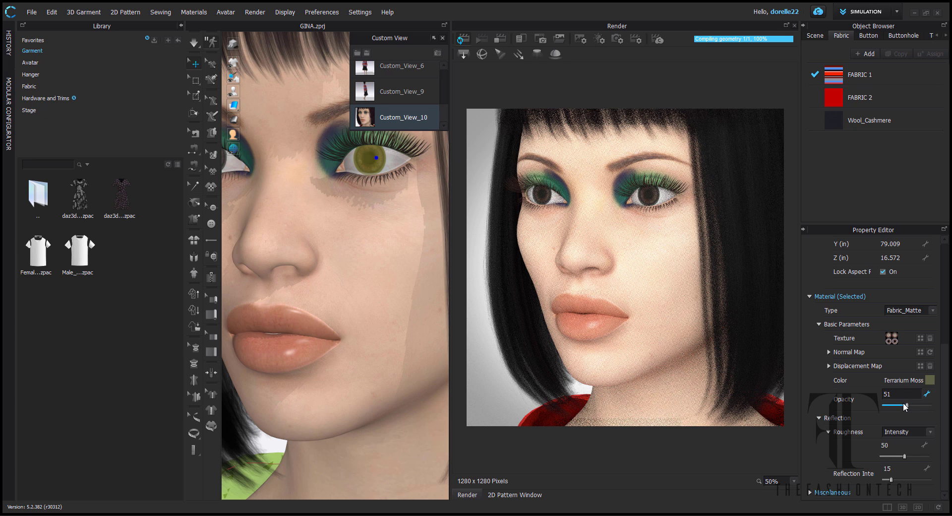
pyautogui.moveTo(906, 403); pyautogui.dragTo(901, 405)
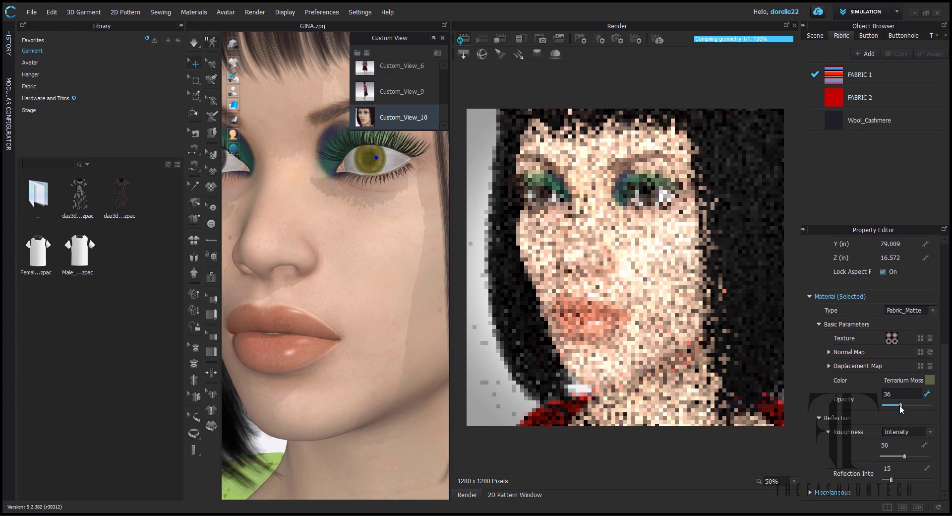
pyautogui.moveTo(899, 404); pyautogui.dragTo(897, 404)
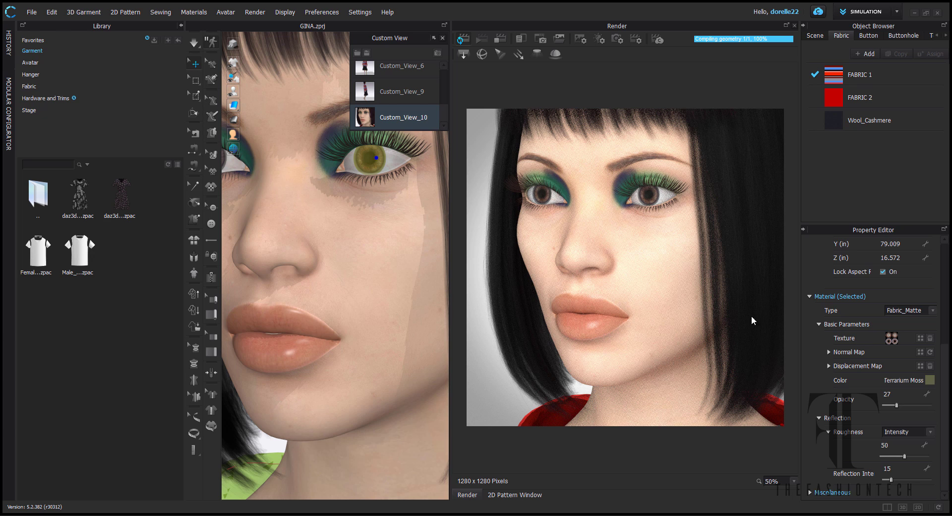
# - Try several Pantone pinks and corals on the lips material, and set its colour to the muted pink #C28283
pyautogui.click(297, 347)
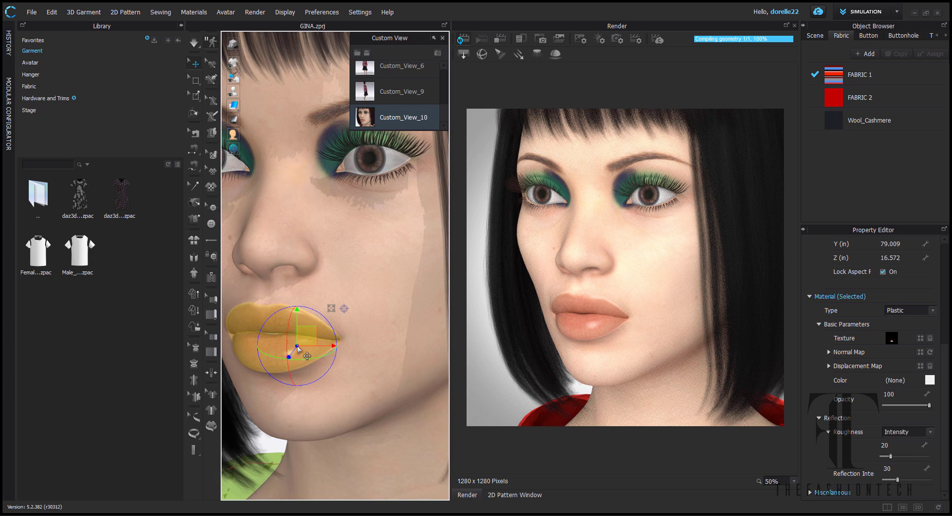
pyautogui.click(930, 380)
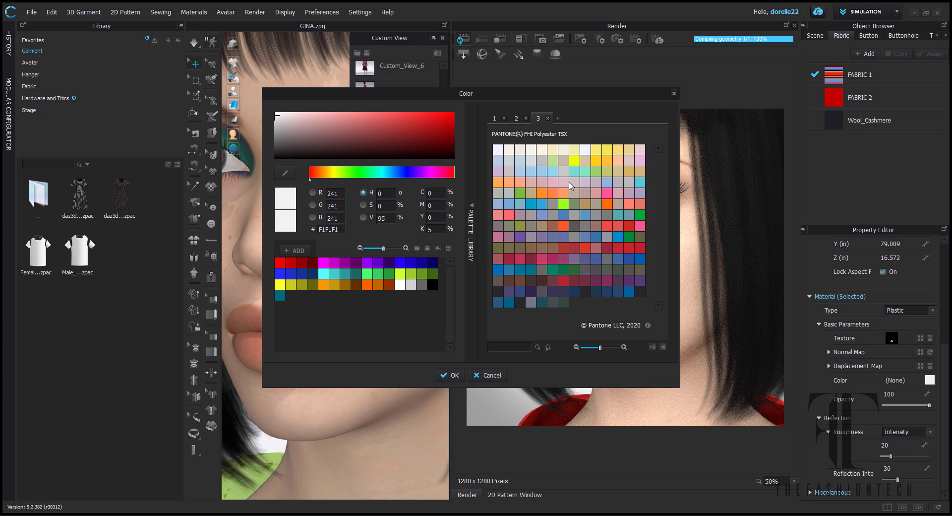
pyautogui.click(640, 160)
pyautogui.moveTo(529, 93); pyautogui.dragTo(421, 88)
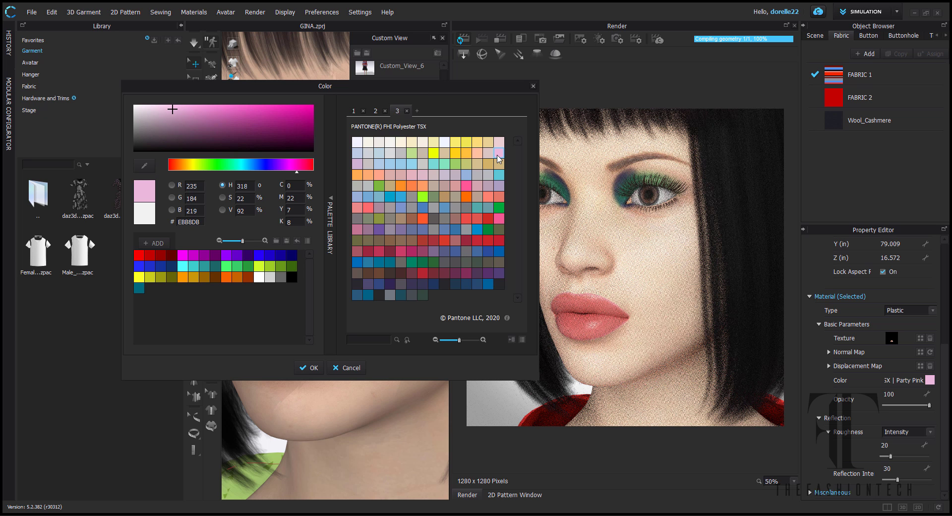
pyautogui.click(500, 196)
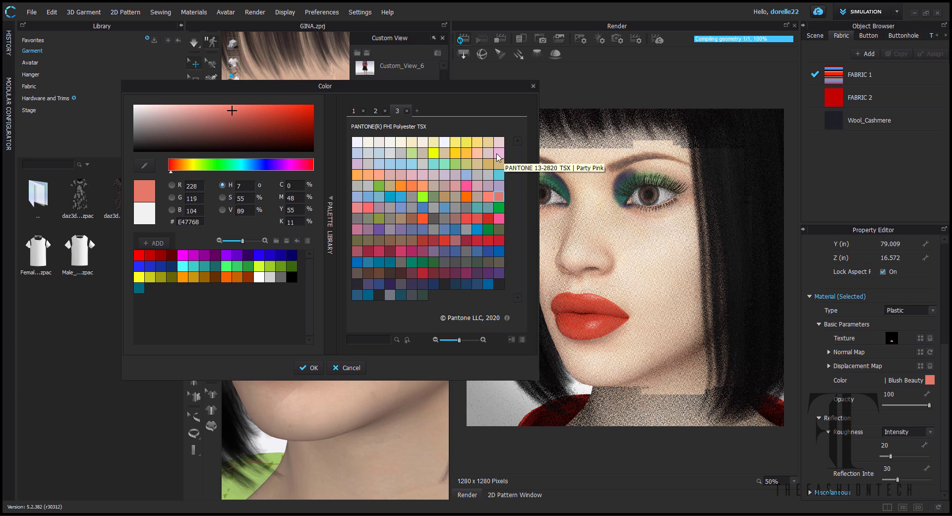
pyautogui.click(476, 155)
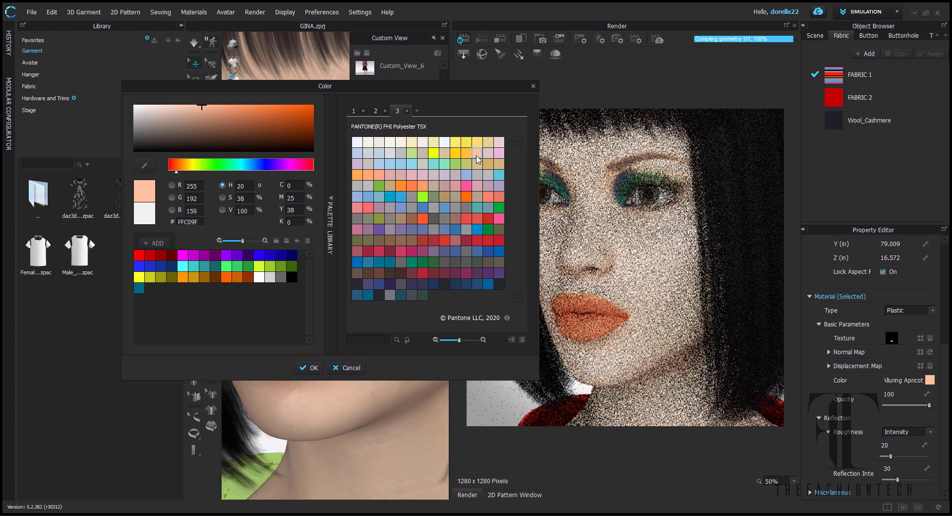
pyautogui.click(499, 155)
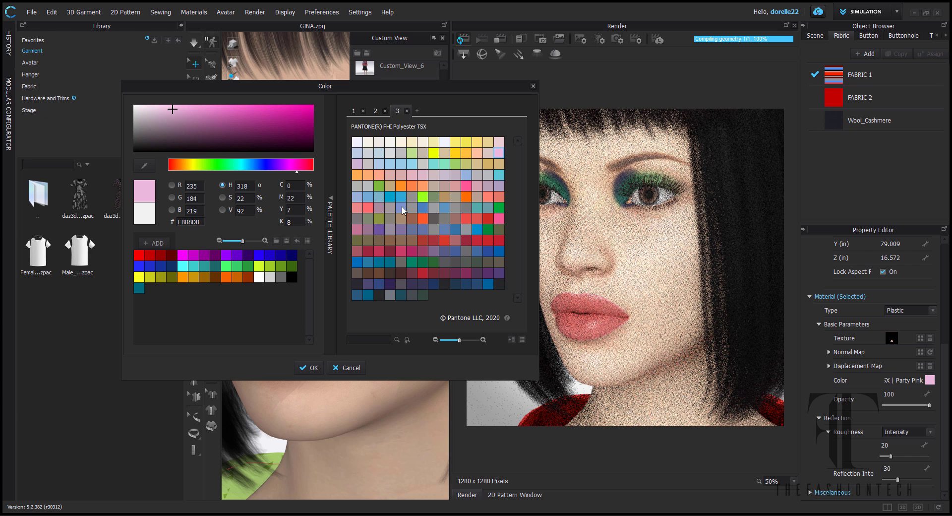
pyautogui.click(357, 208)
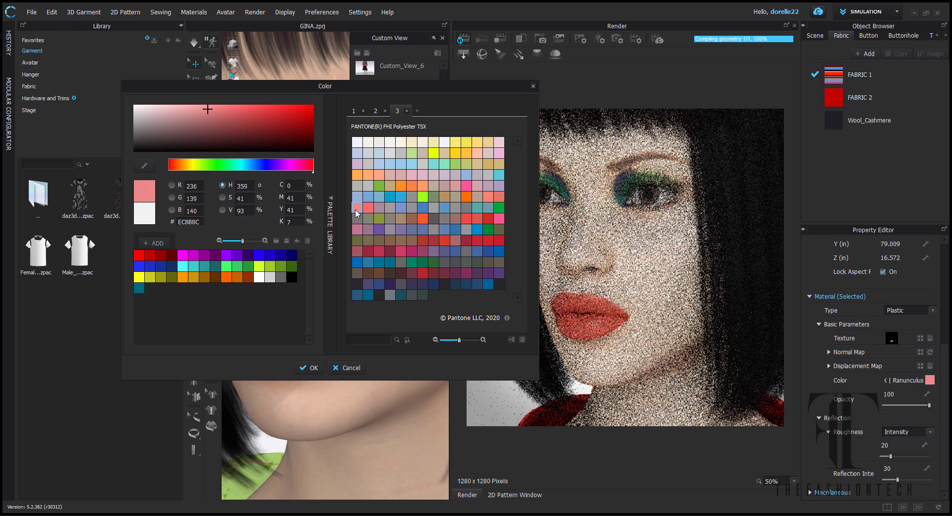
pyautogui.click(198, 118)
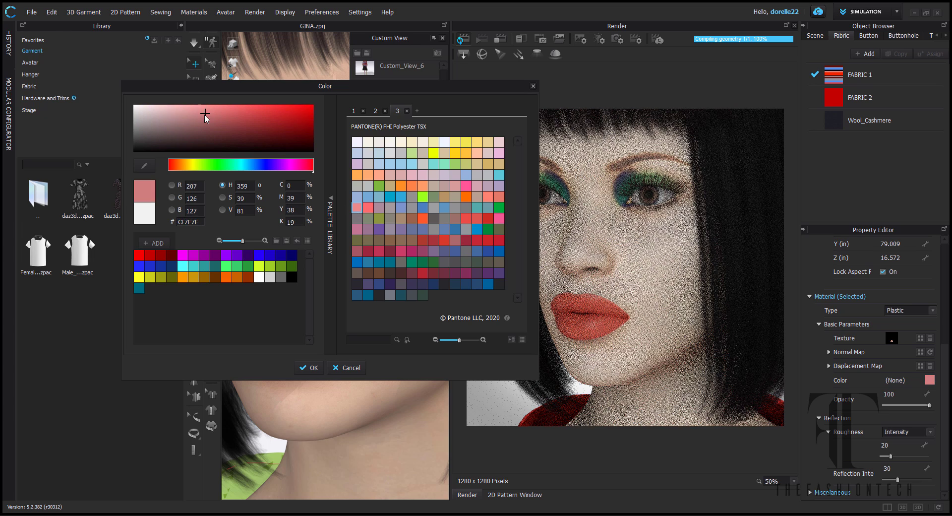
pyautogui.click(193, 116)
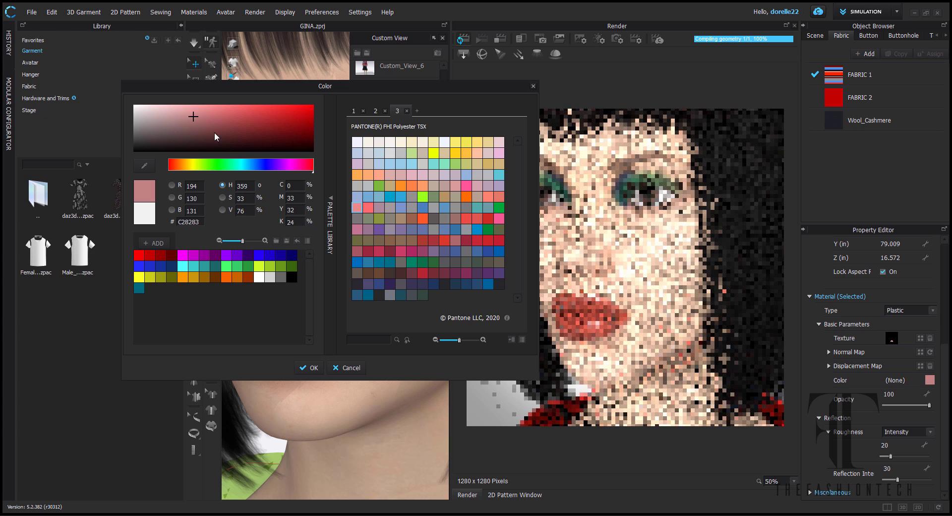
pyautogui.click(309, 367)
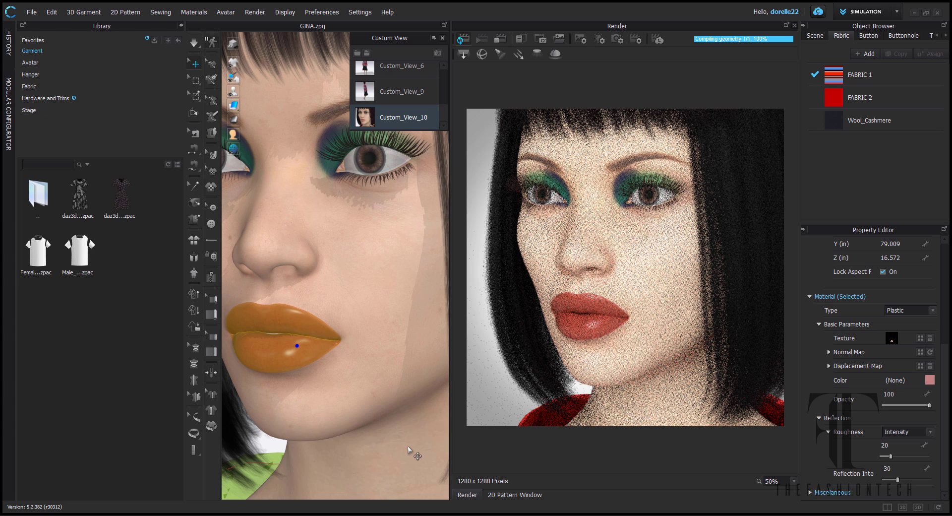
pyautogui.click(406, 447)
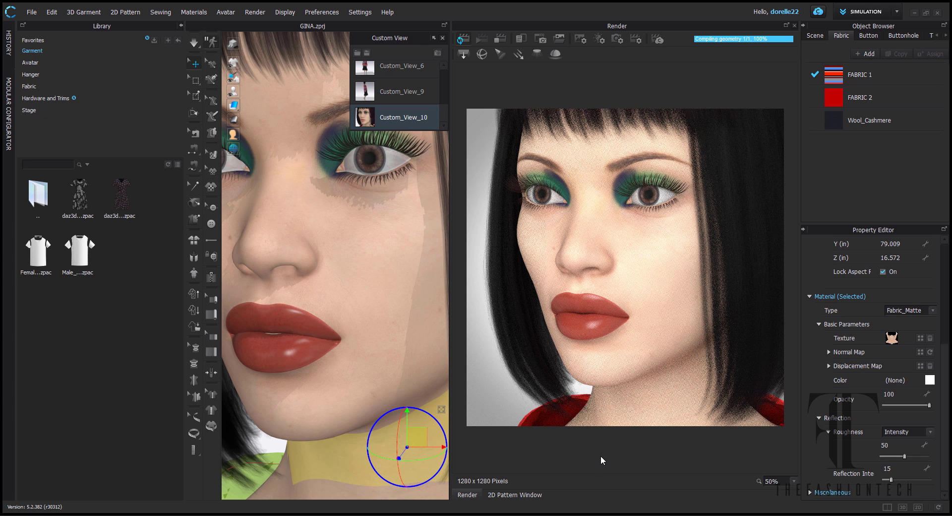
# - Try stronger reflections on the lips material and set its reflection intensity to 24
pyautogui.click(297, 338)
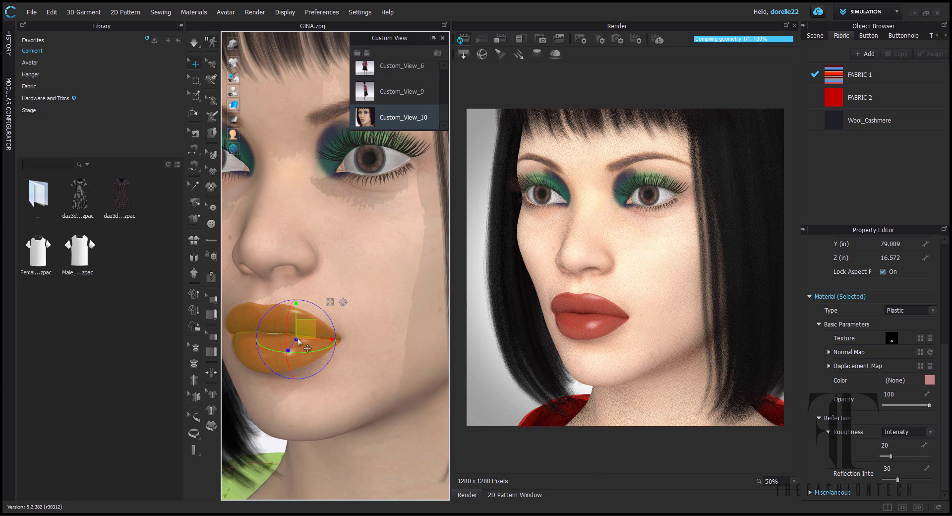
pyautogui.moveTo(931, 406)
pyautogui.mouseDown()
pyautogui.moveTo(862, 403)
pyautogui.moveTo(932, 404)
pyautogui.mouseUp()
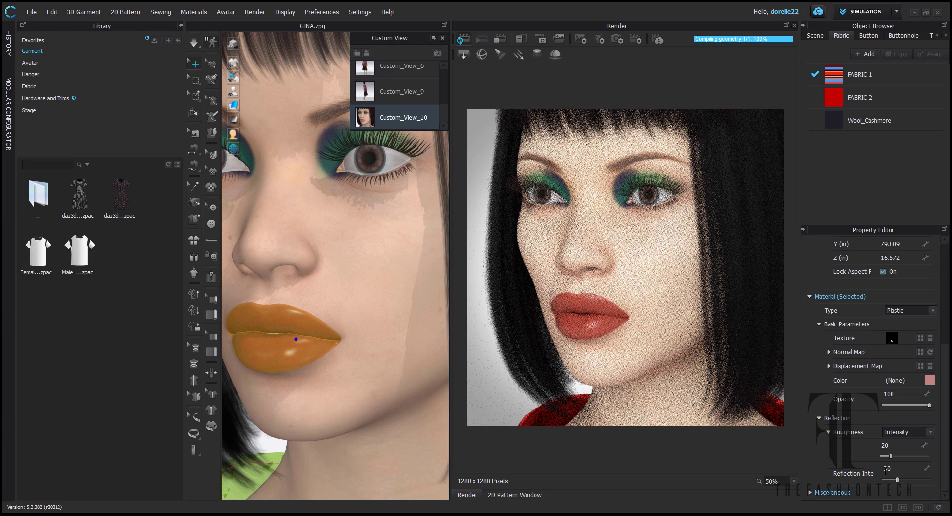
pyautogui.moveTo(900, 478)
pyautogui.mouseDown()
pyautogui.moveTo(892, 480)
pyautogui.moveTo(918, 479)
pyautogui.mouseUp()
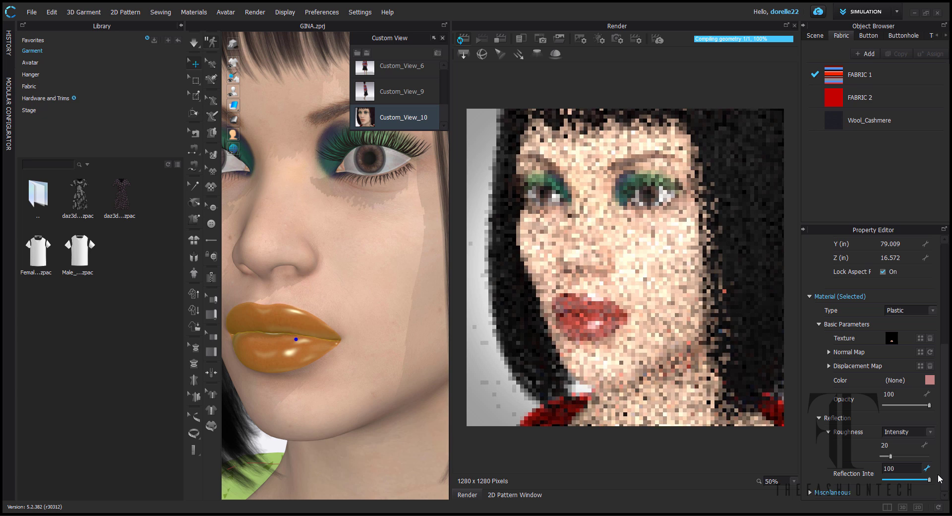
pyautogui.click(908, 480)
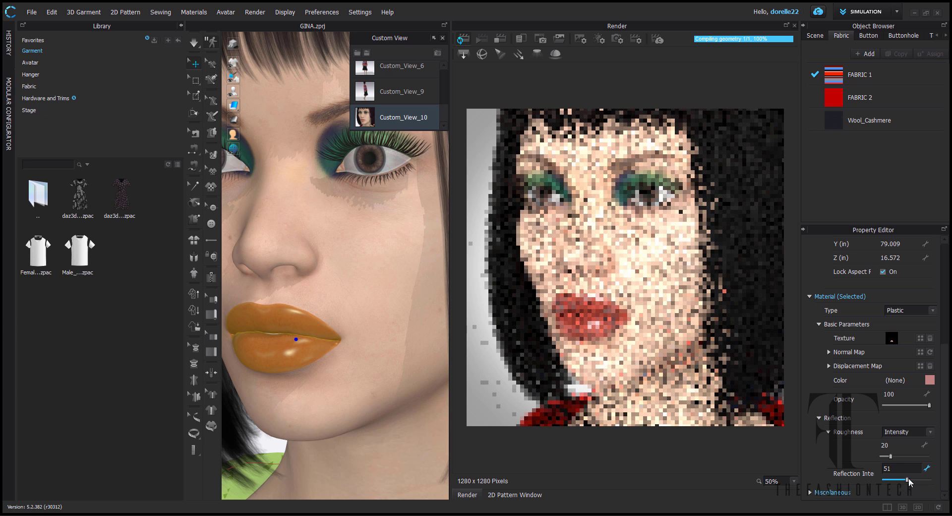
pyautogui.moveTo(909, 479); pyautogui.dragTo(895, 480)
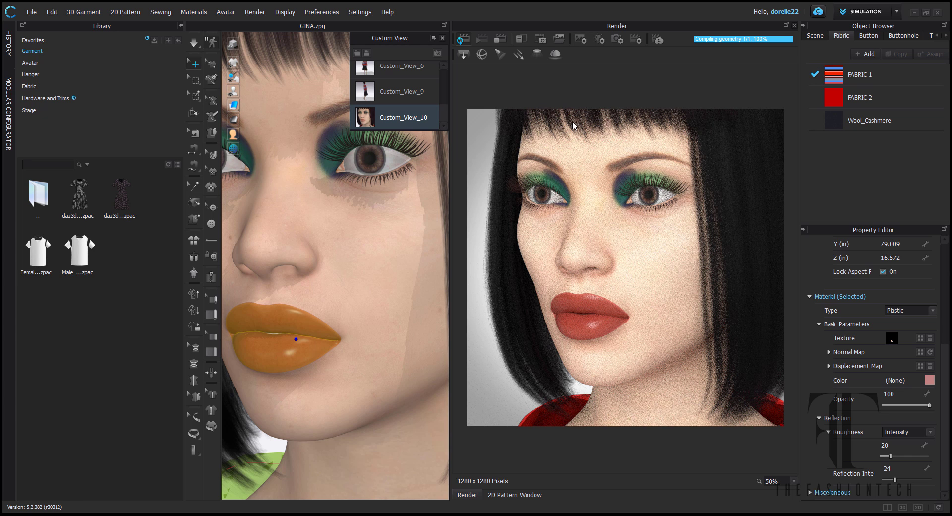
# - Set the render's light and material quality to High, and replace the interactive render with a final render
pyautogui.click(638, 40)
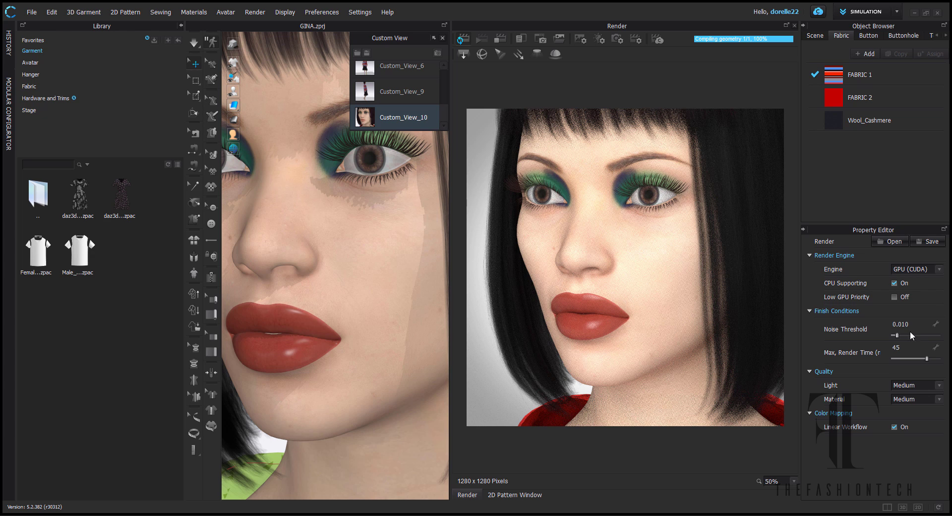
pyautogui.click(938, 385)
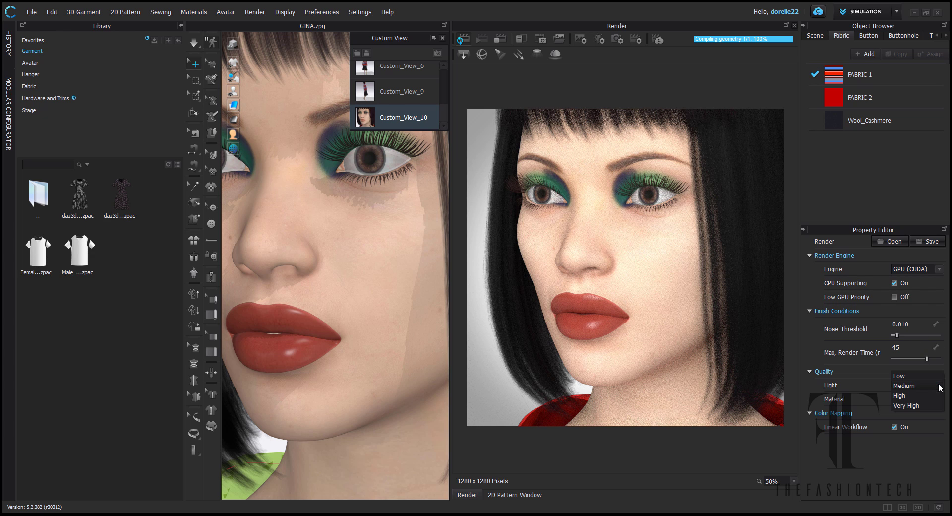
pyautogui.click(921, 394)
pyautogui.click(938, 401)
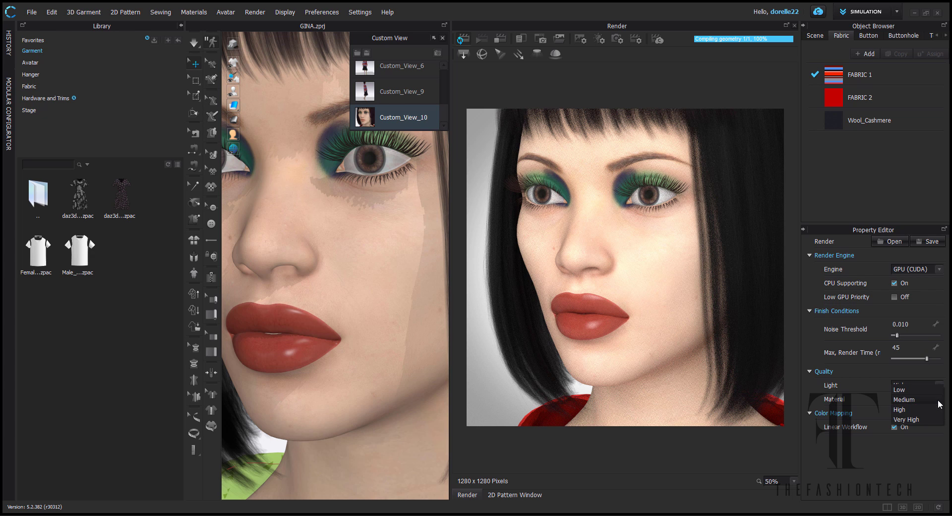
pyautogui.click(915, 410)
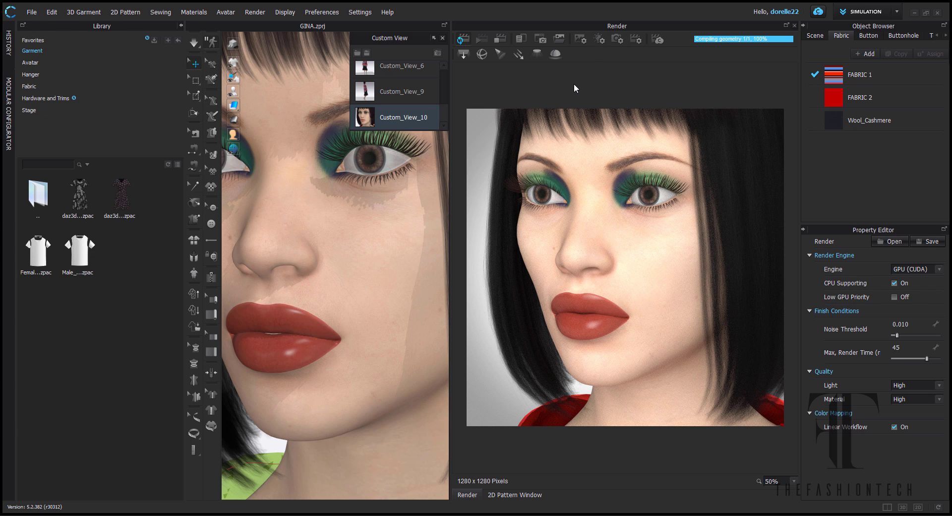
pyautogui.click(499, 41)
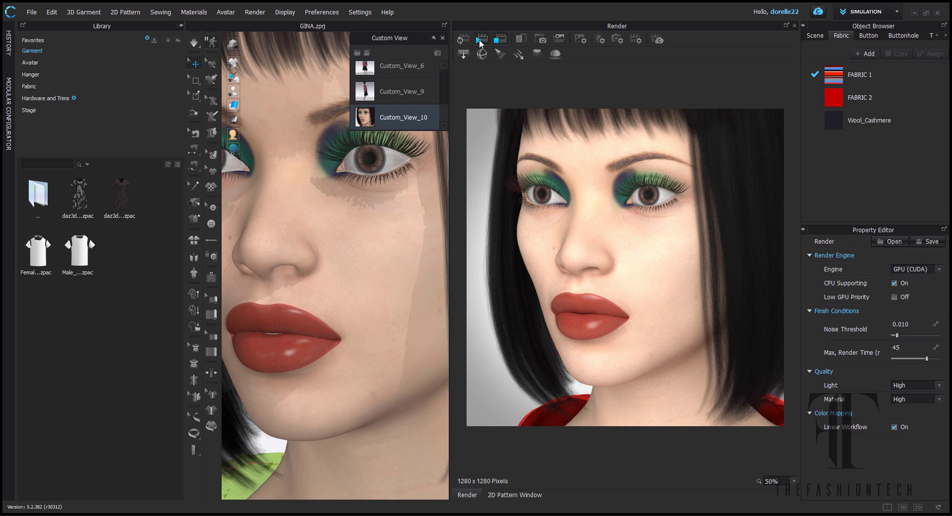
pyautogui.click(479, 40)
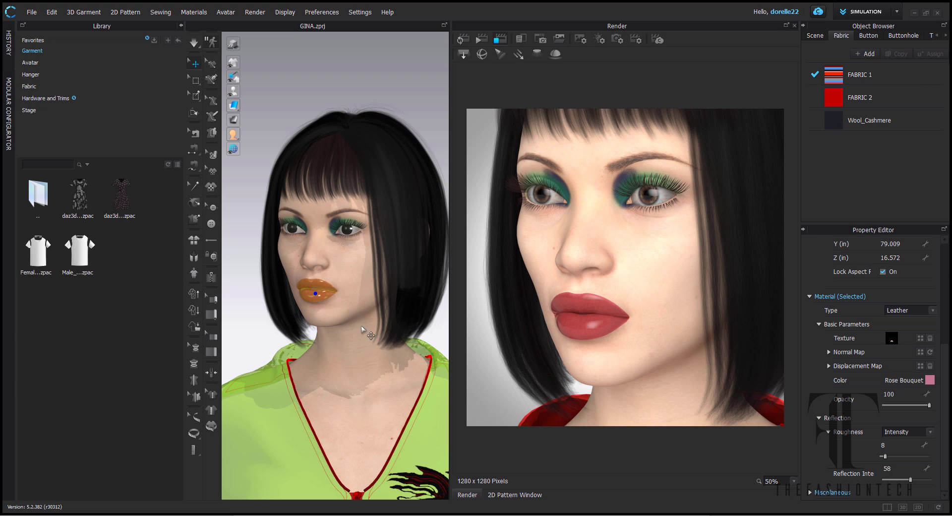
pyautogui.scroll(8, 419, 263)
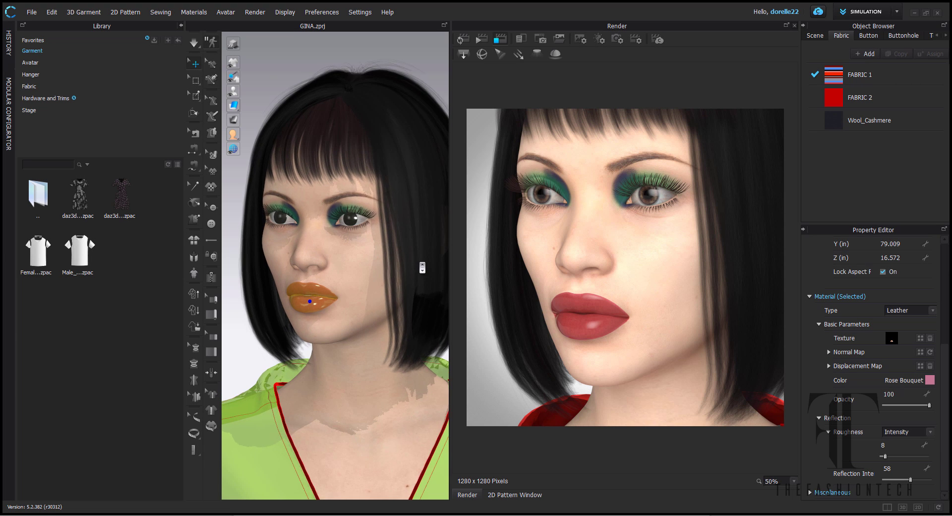
pyautogui.scroll(4, 421, 267)
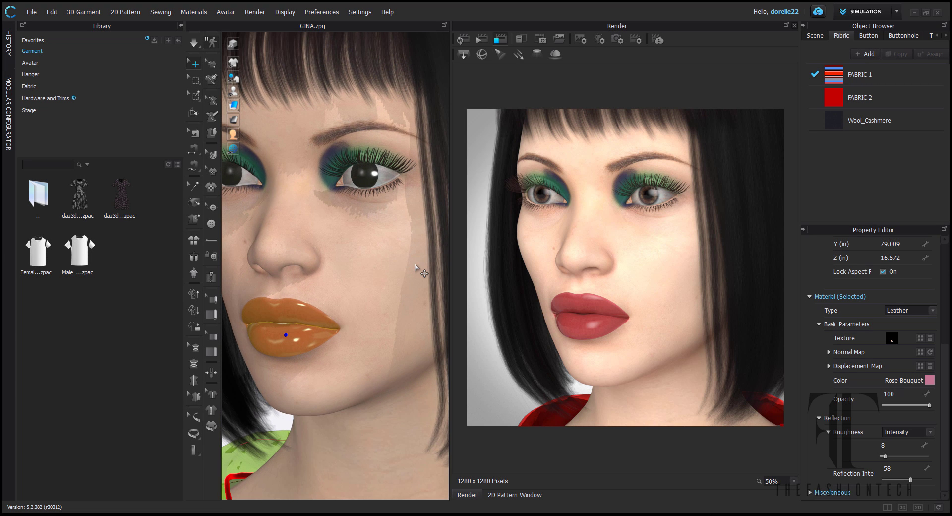
pyautogui.scroll(-10, 416, 267)
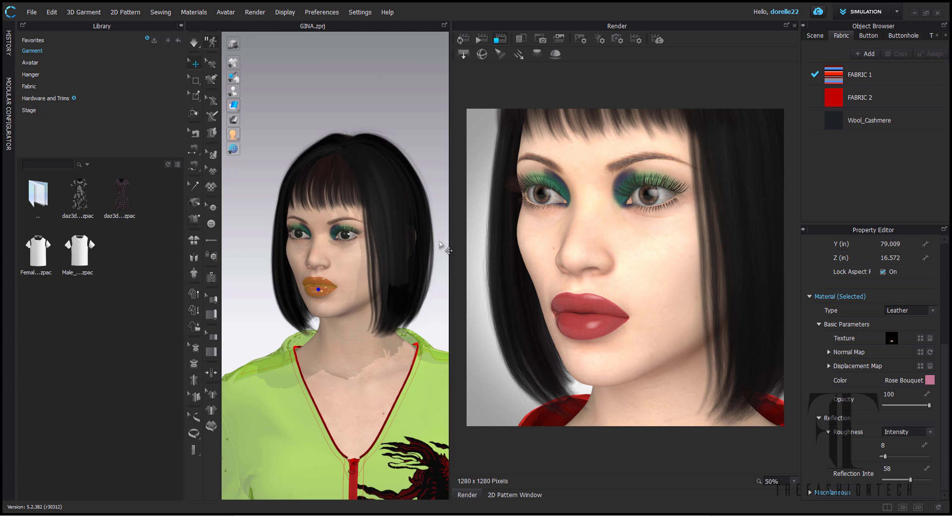
# - Close the render view and select all the dark skirt pattern pieces in the 2D pattern layout
pyautogui.click(404, 112)
pyautogui.moveTo(389, 214); pyautogui.dragTo(375, 125, button='middle')
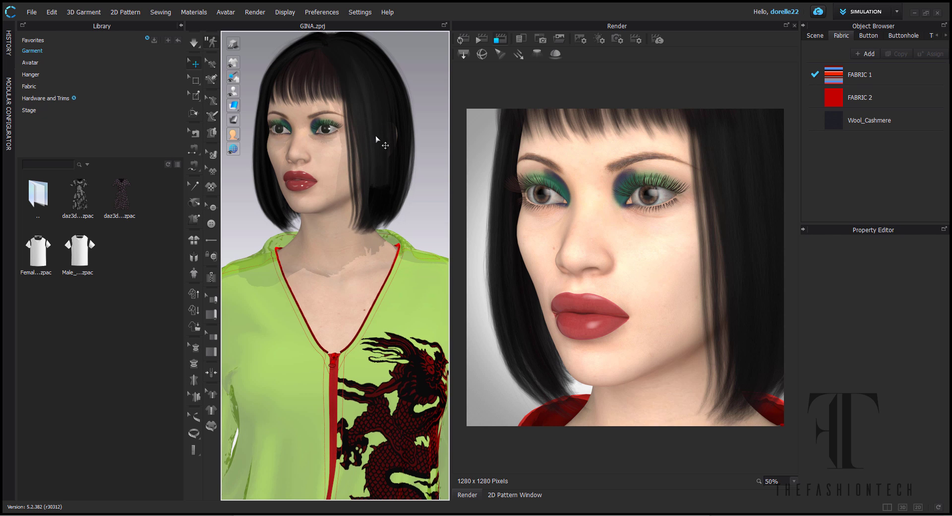
pyautogui.moveTo(425, 214); pyautogui.dragTo(426, 159, button='middle')
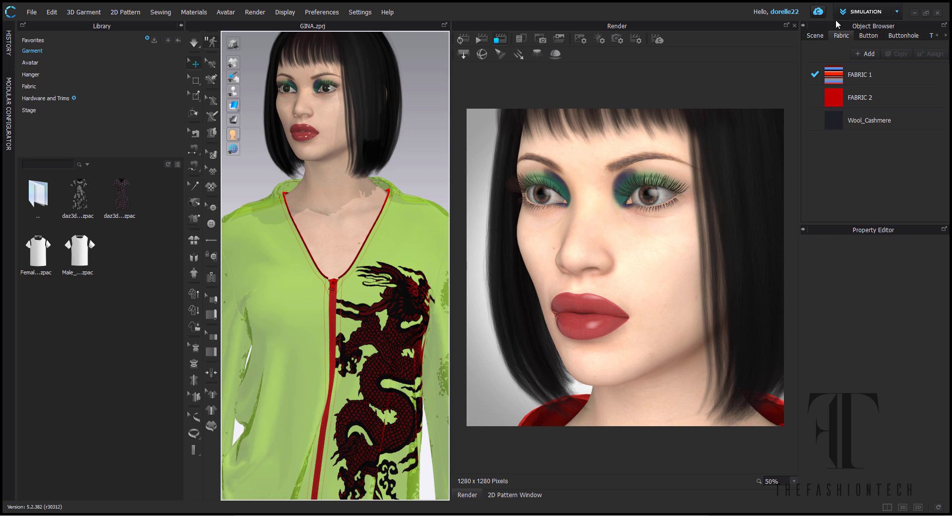
pyautogui.click(794, 25)
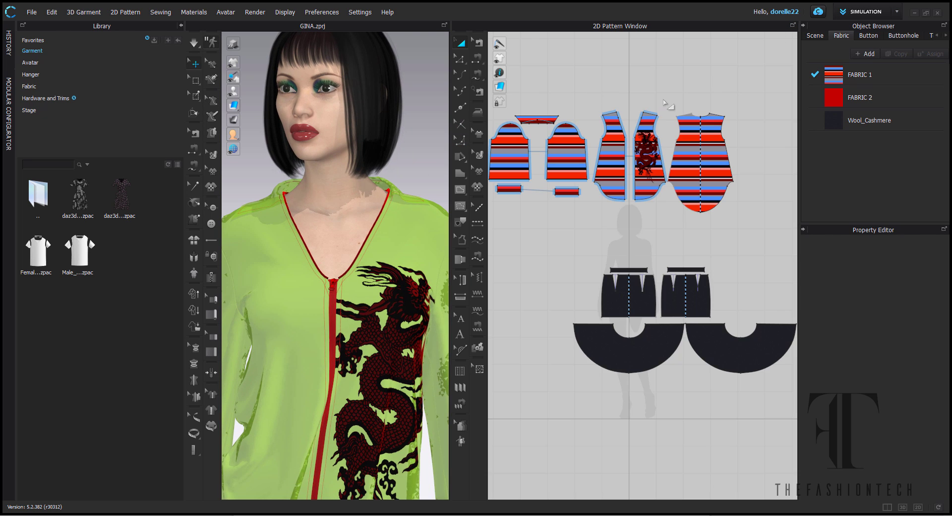
pyautogui.scroll(-3, 672, 100)
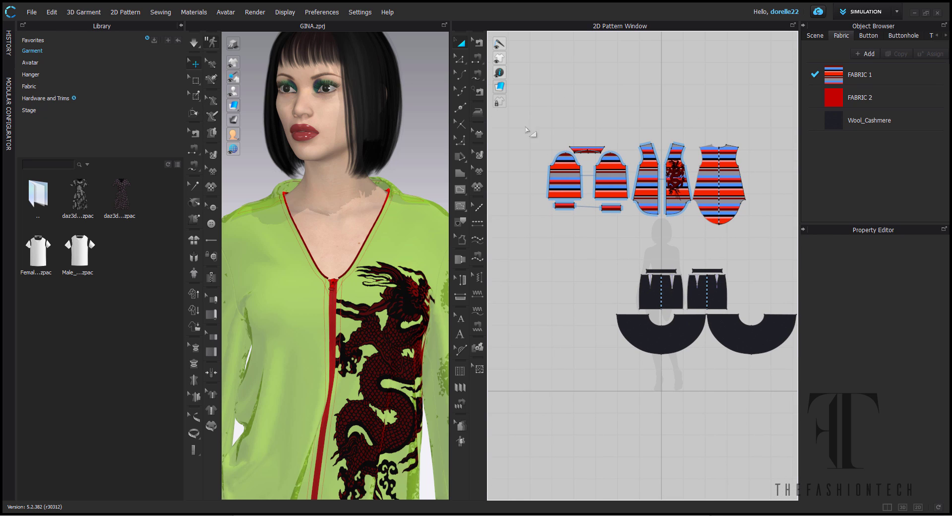
pyautogui.moveTo(582, 268); pyautogui.dragTo(848, 405)
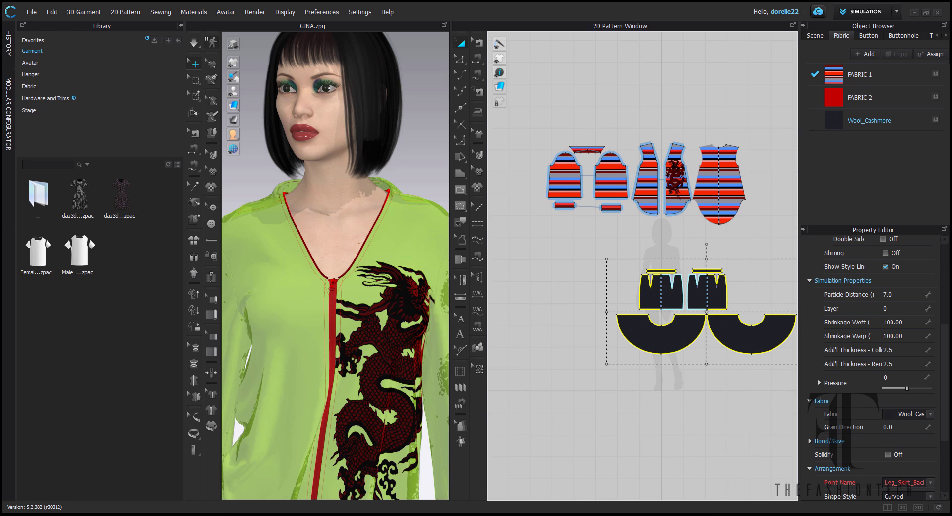
# - Export the selected skirt pieces as an OBJ at cm (DAZ Studio) scale, overwriting gina-skirt in the DAZ3D-CLO3D folder
pyautogui.click(31, 12)
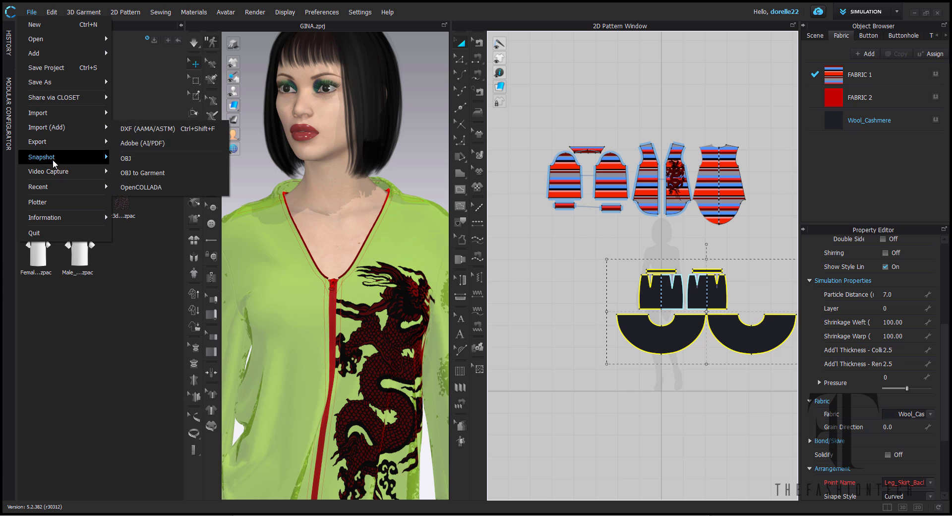
pyautogui.moveTo(64, 145)
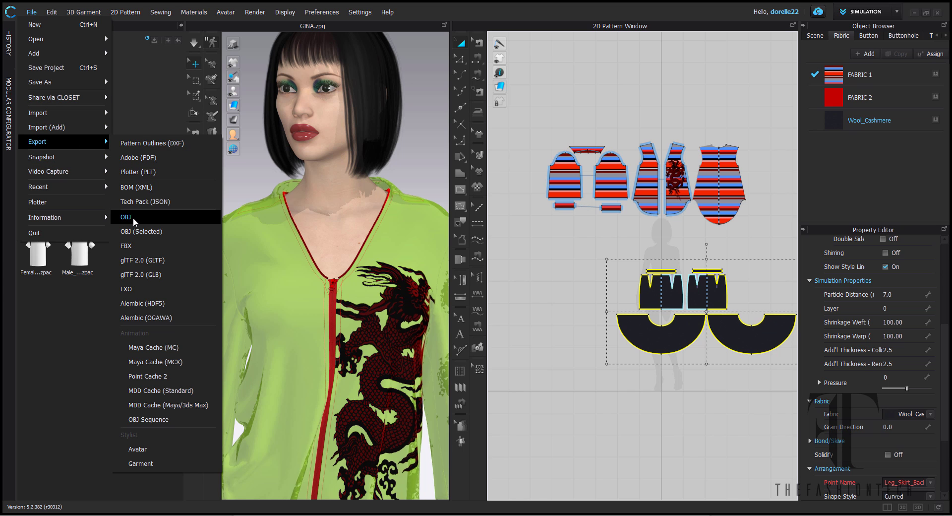
pyautogui.click(136, 230)
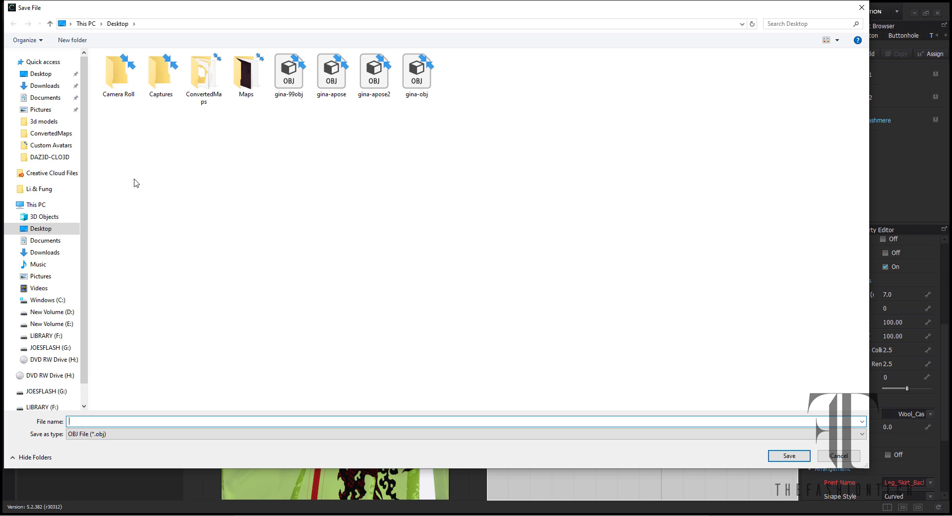
pyautogui.click(52, 157)
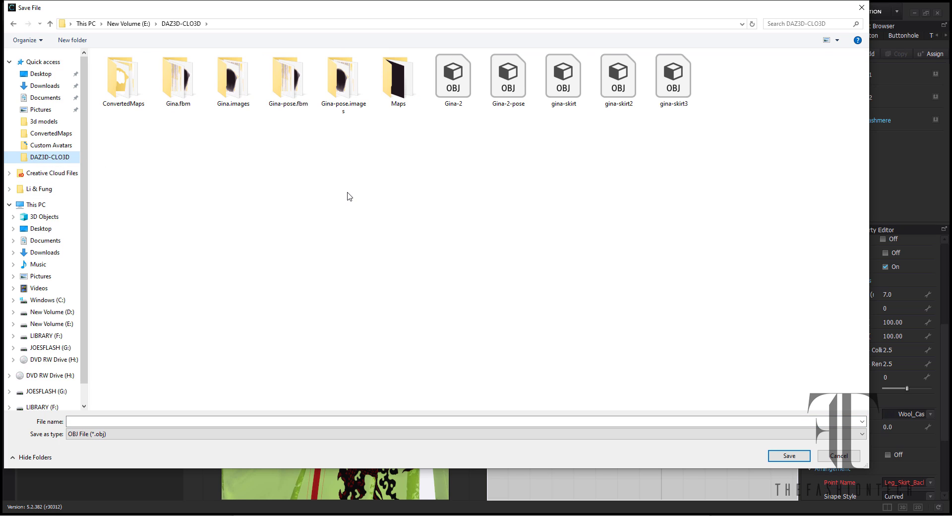
pyautogui.click(563, 79)
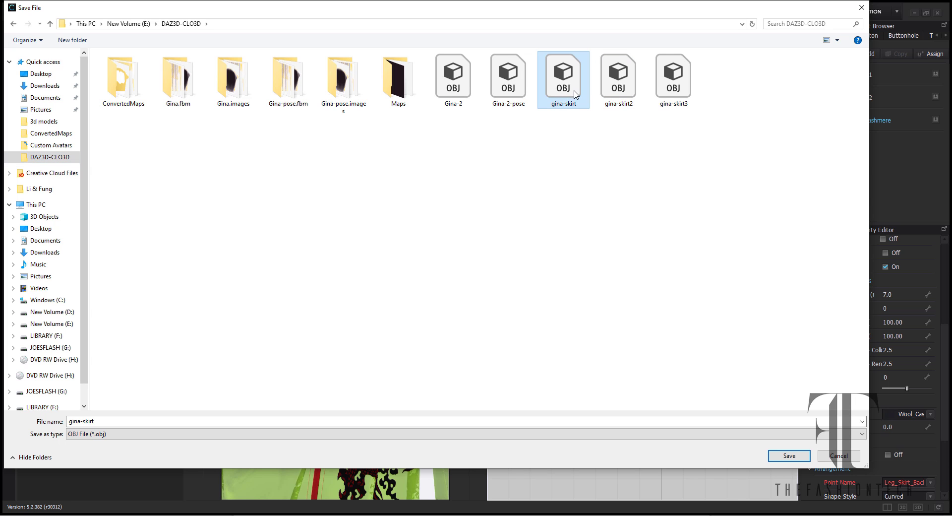
pyautogui.click(790, 456)
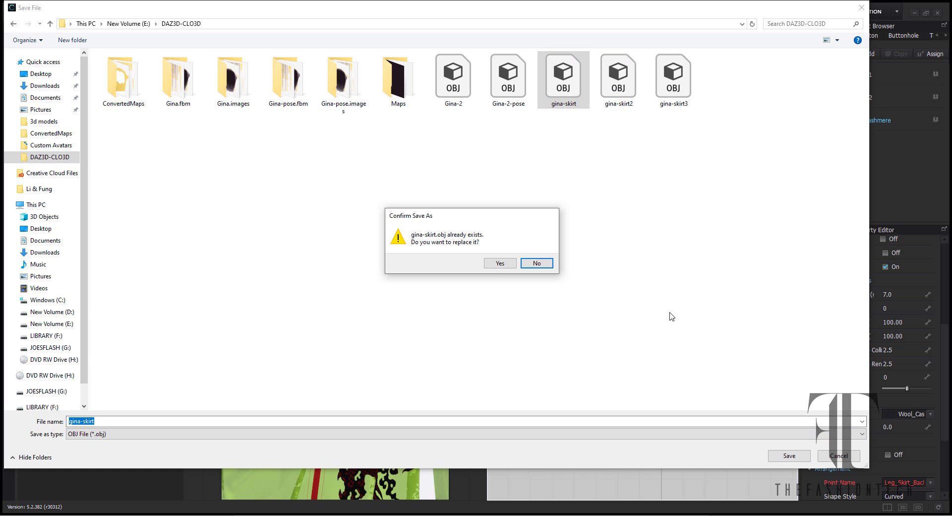
pyautogui.click(495, 264)
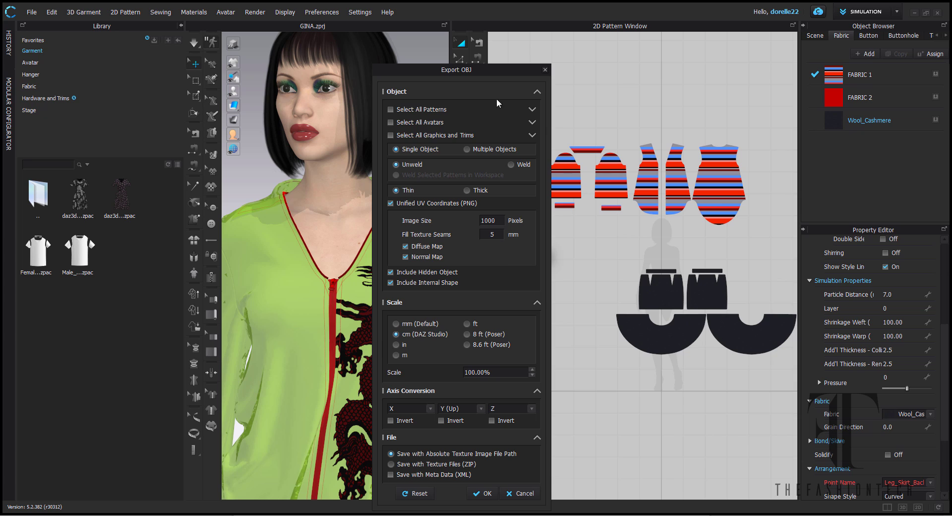
pyautogui.moveTo(473, 69); pyautogui.dragTo(353, 33)
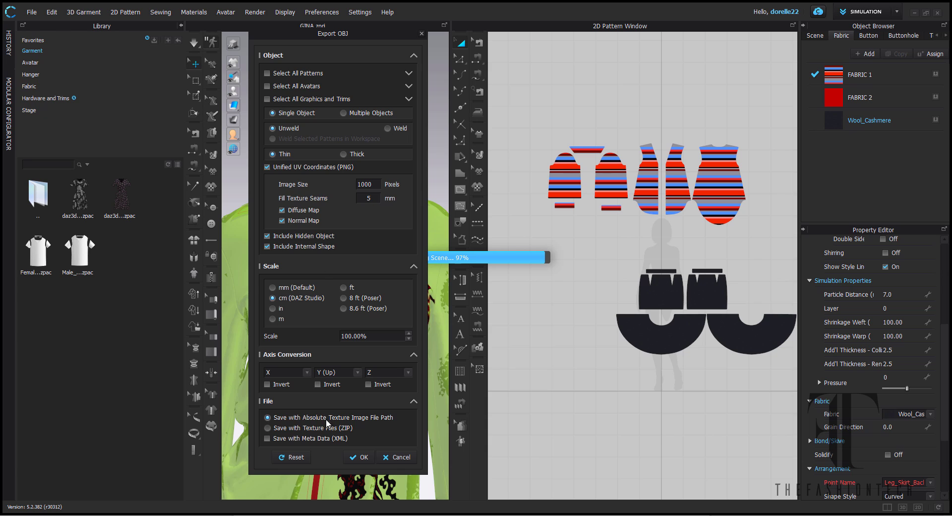
pyautogui.click(363, 457)
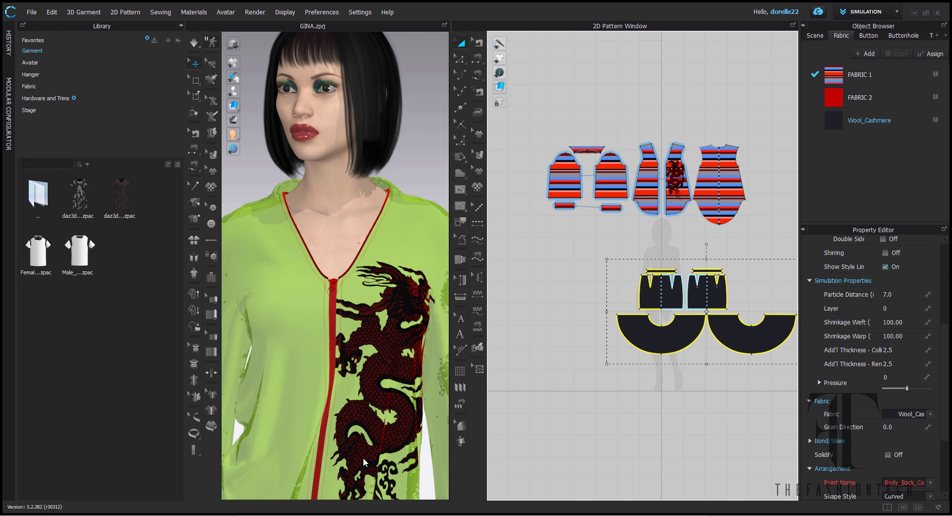
# - Select all the striped shirt pattern pieces and export only them as an OBJ named gina-shirt at cm (DAZ Studio) scale
pyautogui.click(617, 341)
pyautogui.moveTo(534, 114); pyautogui.dragTo(768, 257)
pyautogui.click(31, 12)
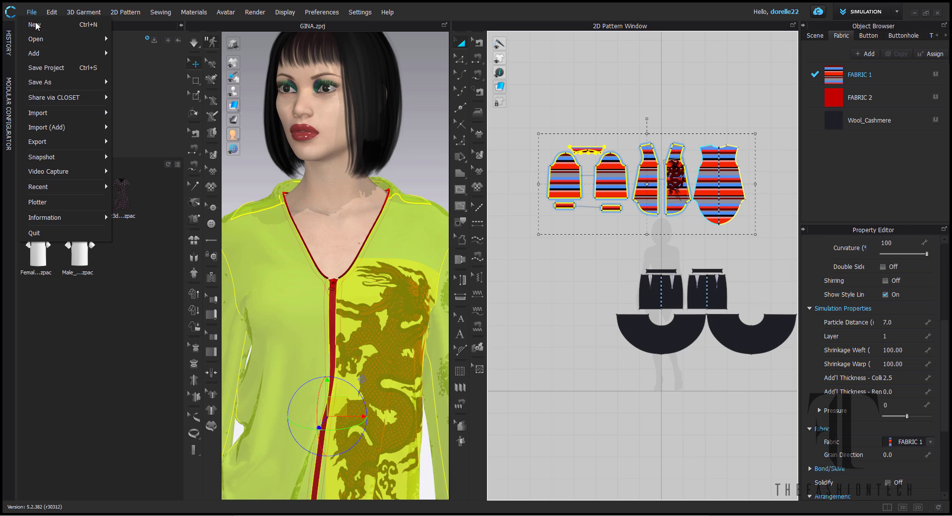
pyautogui.moveTo(40, 141)
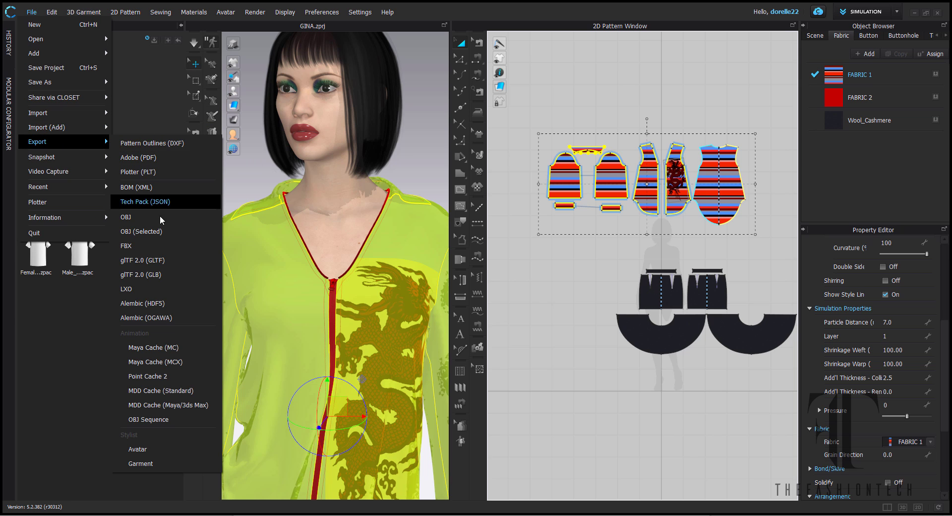
pyautogui.click(162, 232)
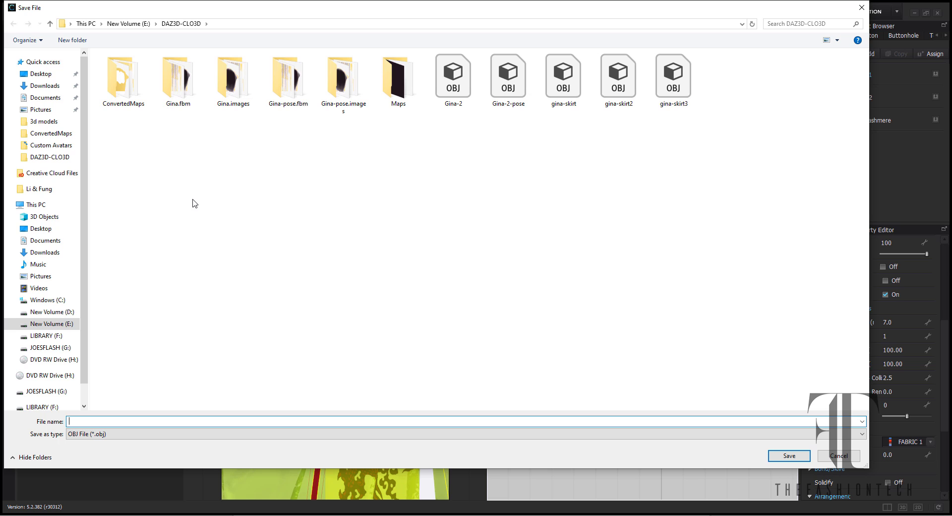
pyautogui.click(559, 77)
pyautogui.click(106, 422)
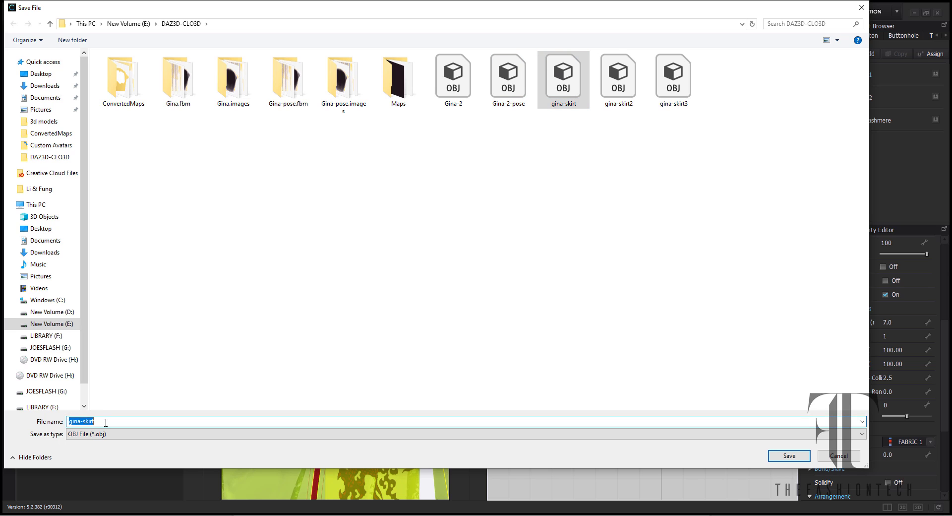
pyautogui.click(106, 422)
pyautogui.press('BackSpace')
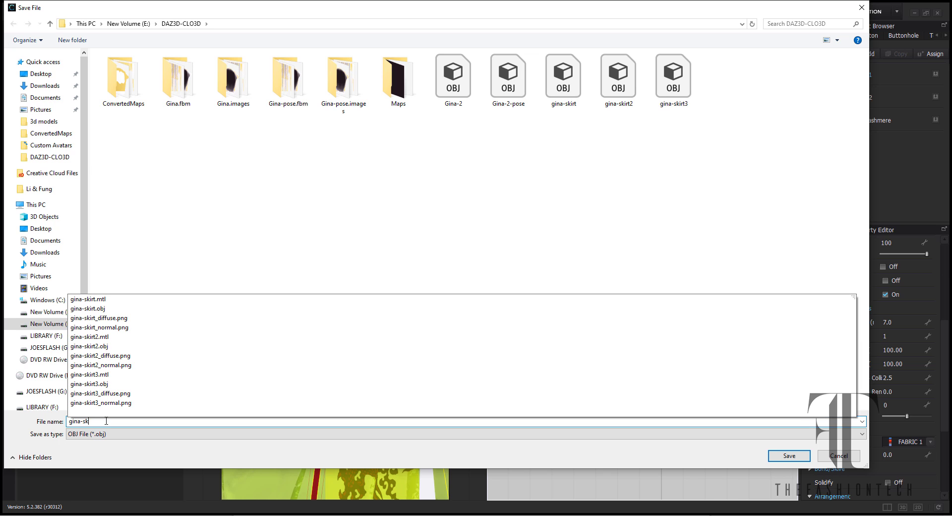
pyautogui.write('hirt')
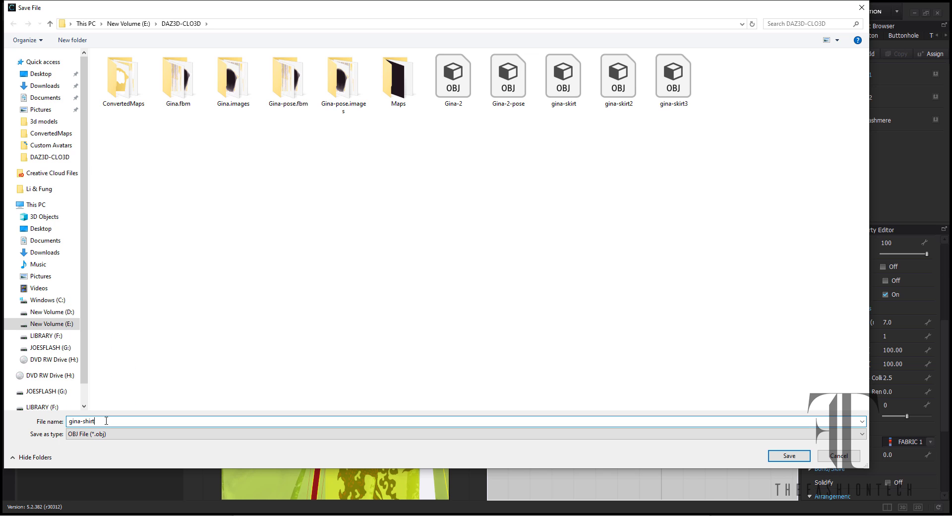
pyautogui.press('Return')
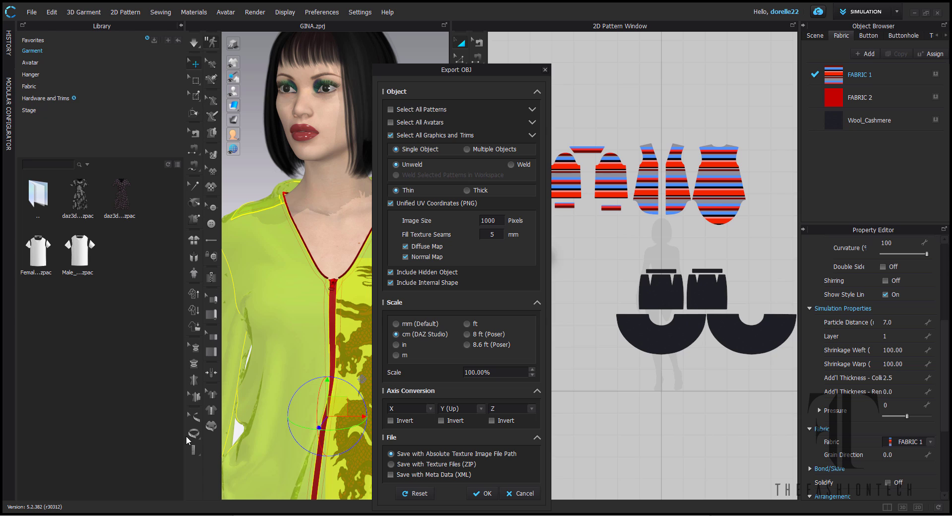
pyautogui.click(485, 497)
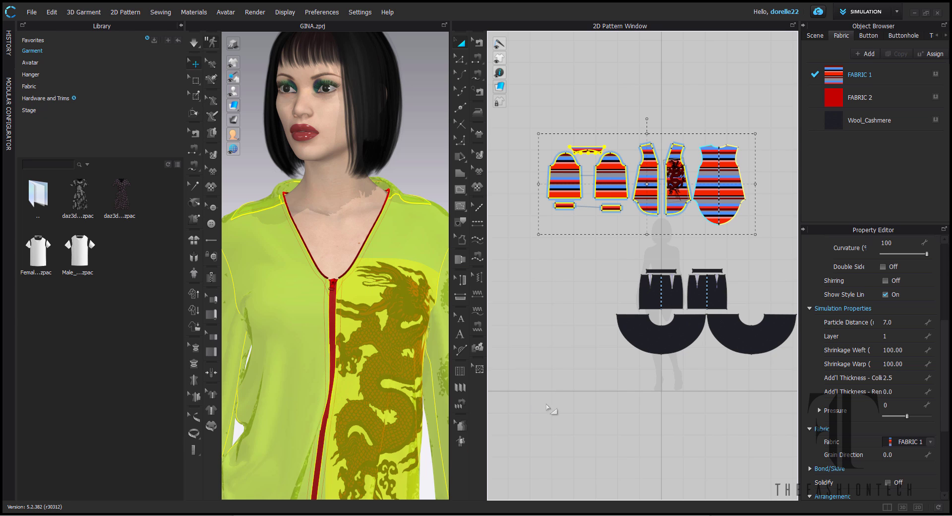
# - Switch to DAZ Studio and display the avatar in the Smooth Shaded draw style
pyautogui.click(591, 393)
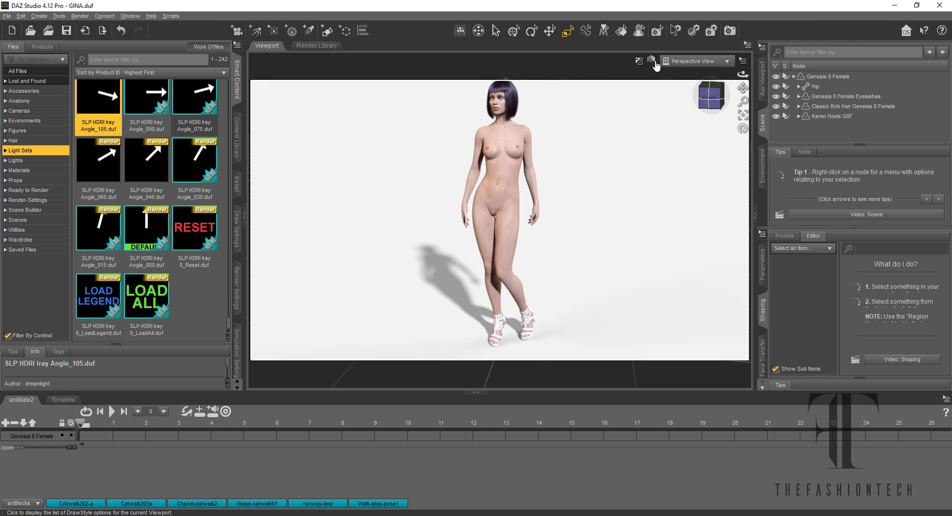
pyautogui.click(652, 61)
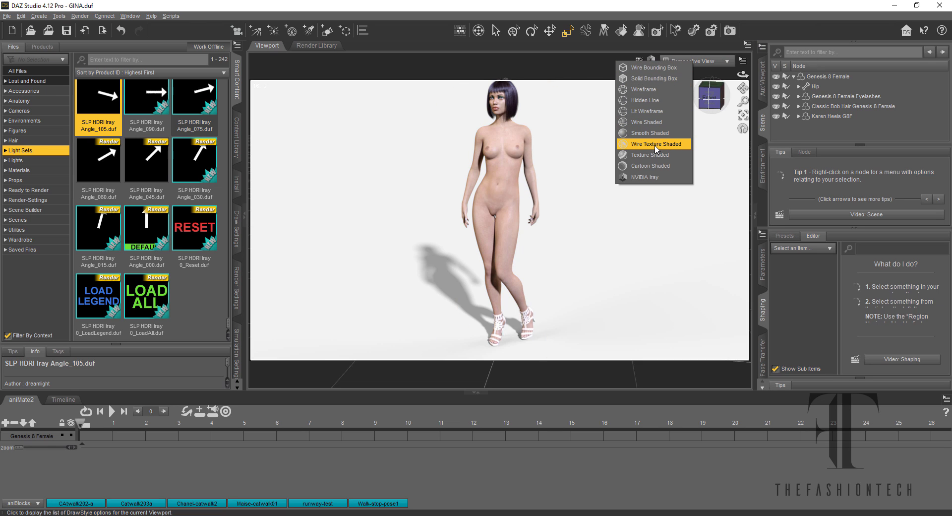
pyautogui.click(656, 133)
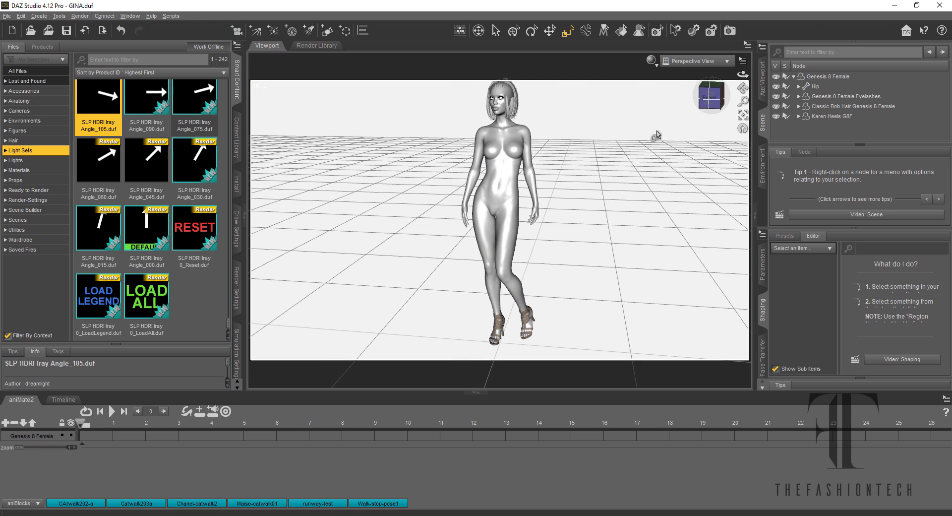
# - Import the gina-skirt OBJ at 100% scale with the Custom preset and inspect the skirt on the avatar from several angles
pyautogui.click(7, 16)
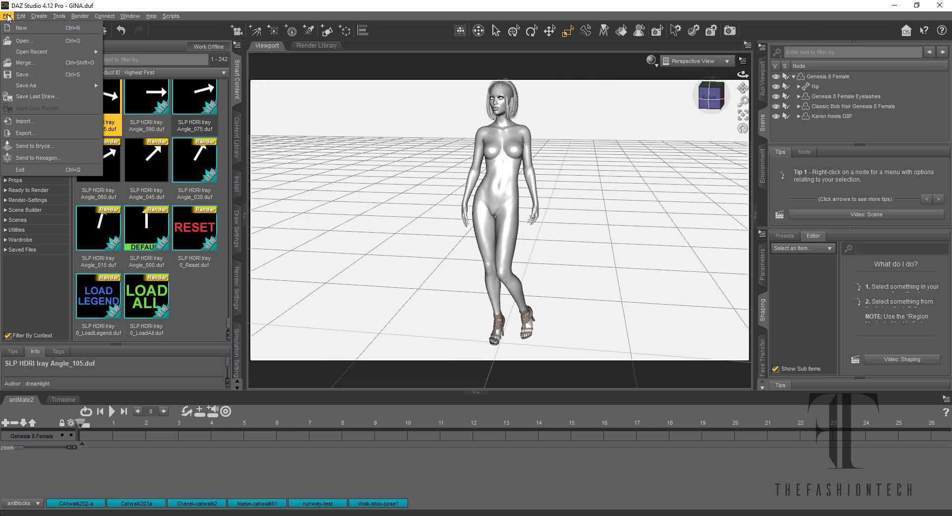
pyautogui.click(23, 122)
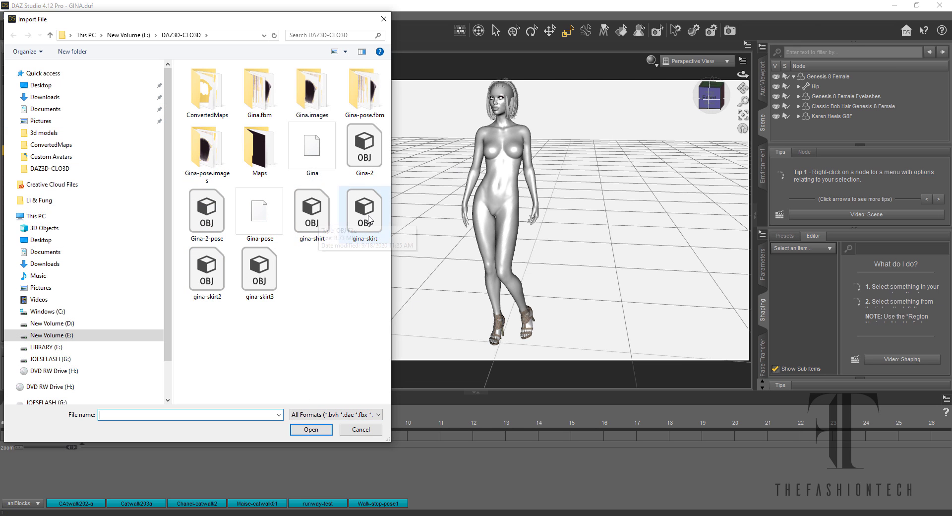
pyautogui.doubleClick(317, 221)
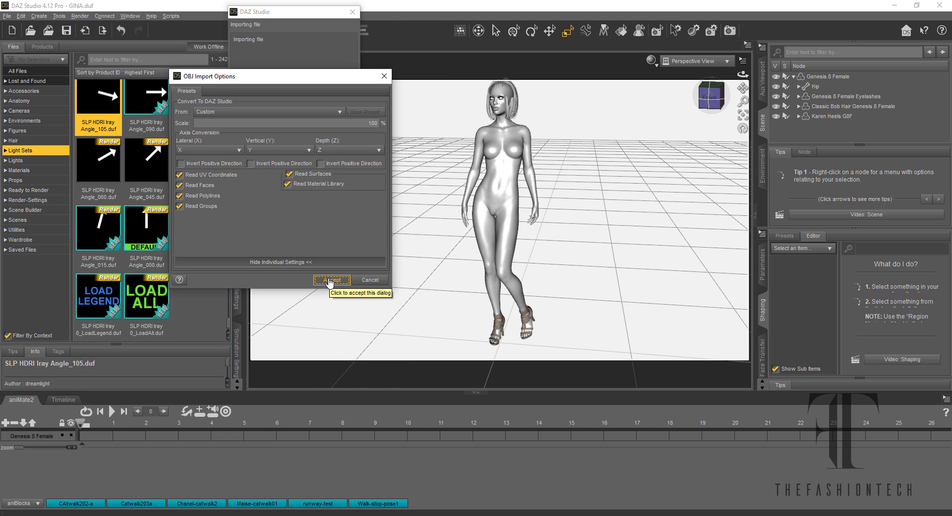
pyautogui.click(330, 276)
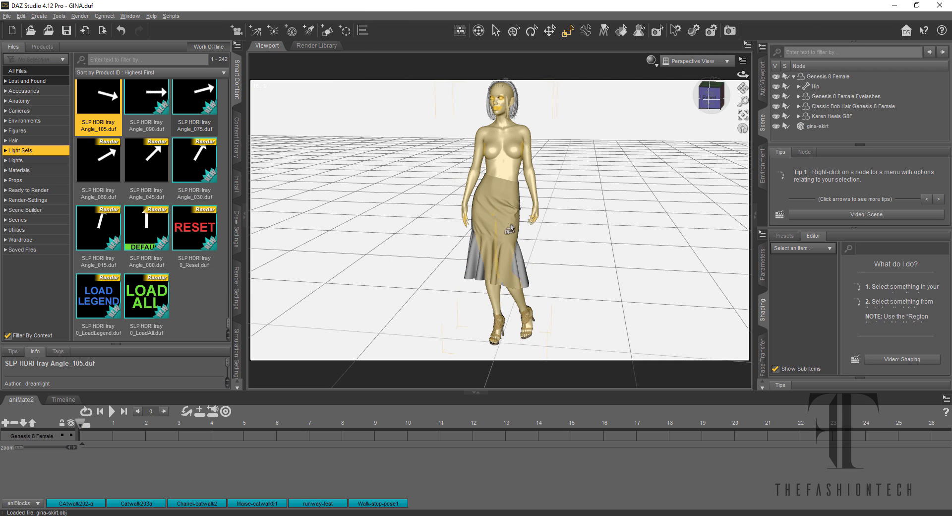
pyautogui.click(718, 98)
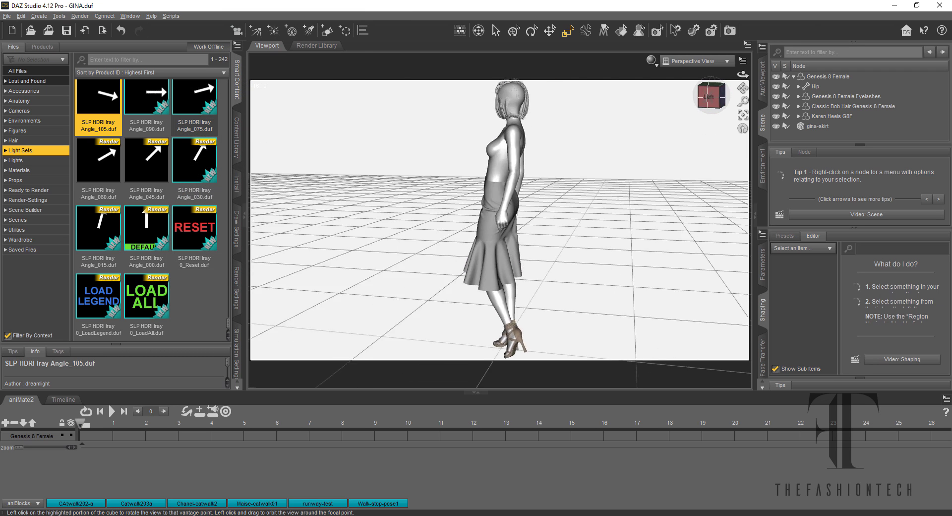
pyautogui.moveTo(719, 98); pyautogui.dragTo(773, 107)
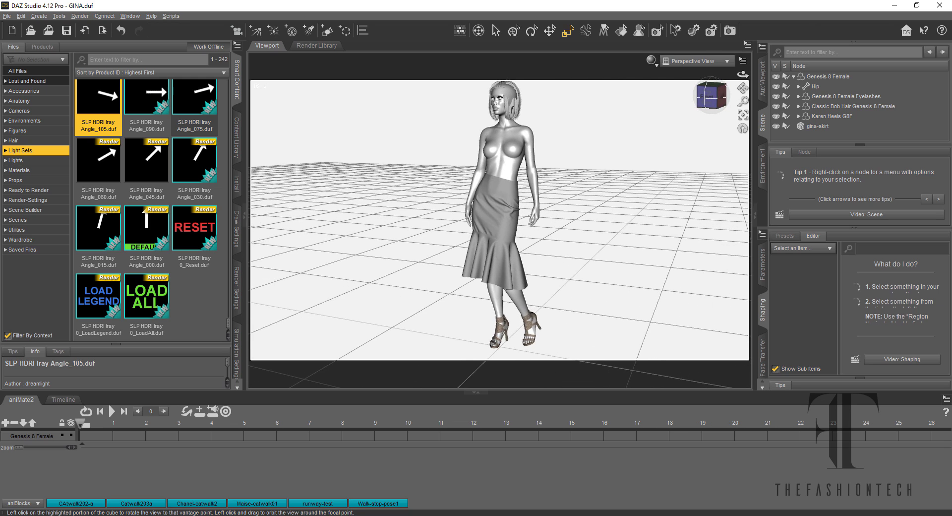
pyautogui.moveTo(713, 97); pyautogui.dragTo(733, 97)
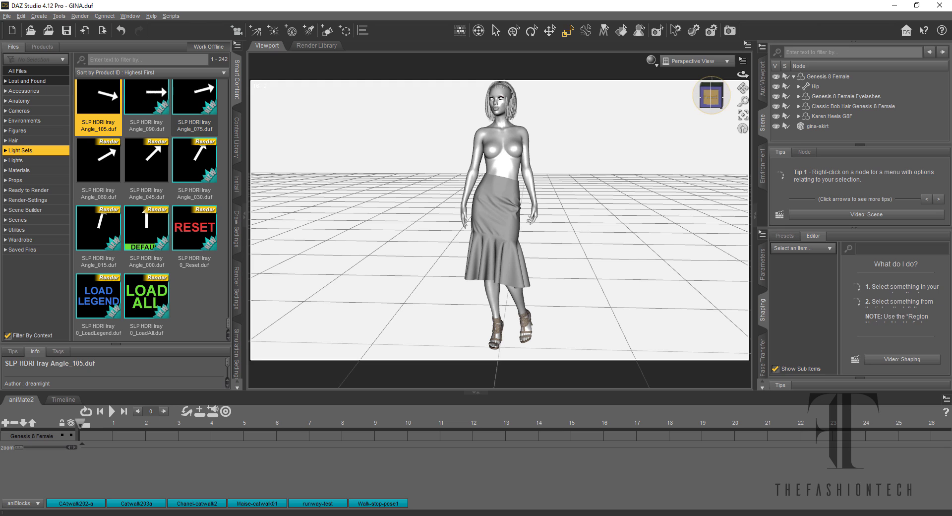
# - Import the gina-shirt OBJ from the DAZ3D-CLO3D folder at 100% scale with the Custom preset
pyautogui.click(7, 16)
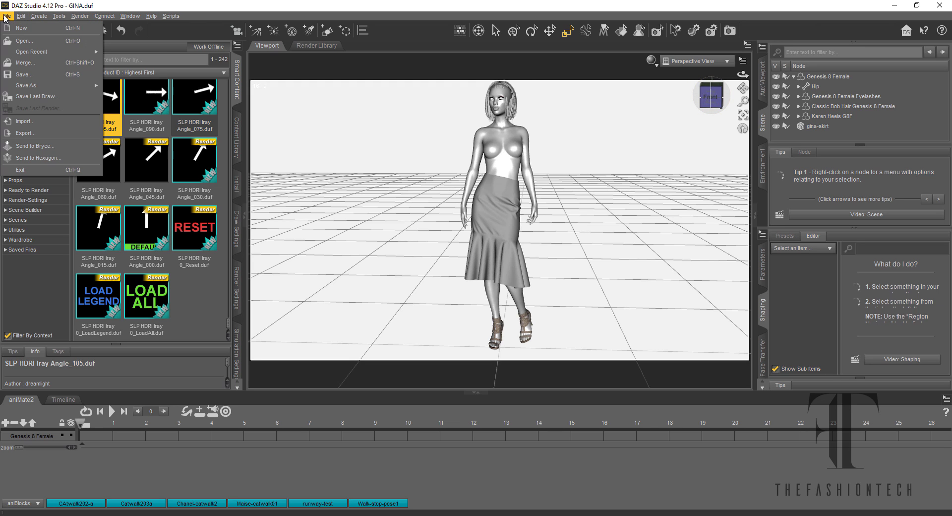
pyautogui.click(24, 122)
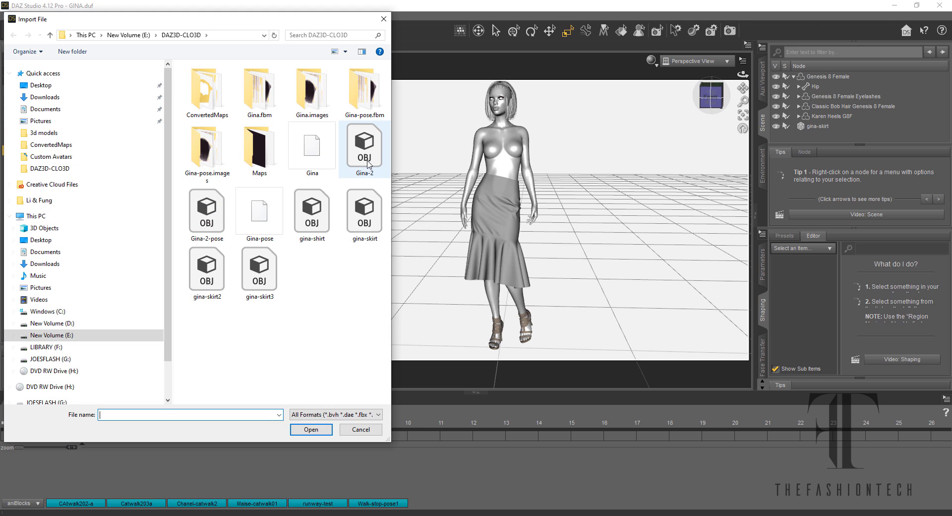
pyautogui.doubleClick(316, 224)
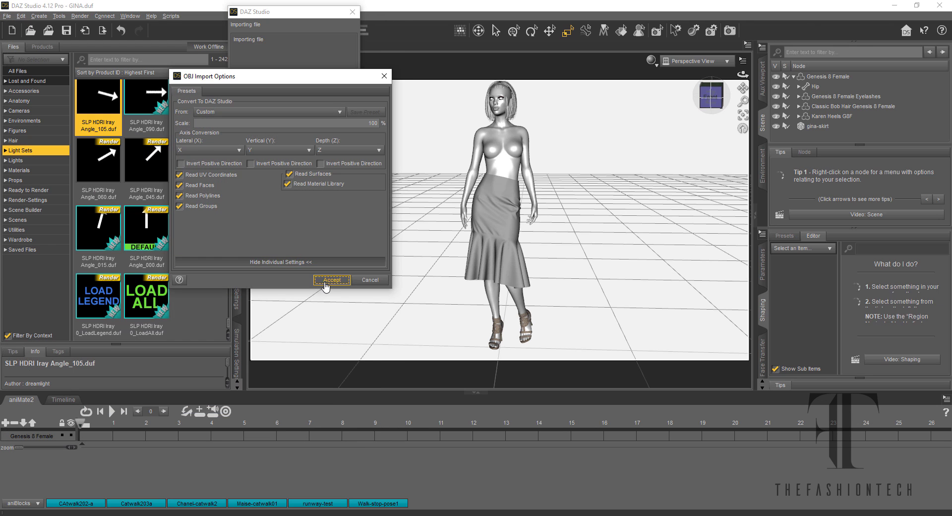
pyautogui.click(329, 279)
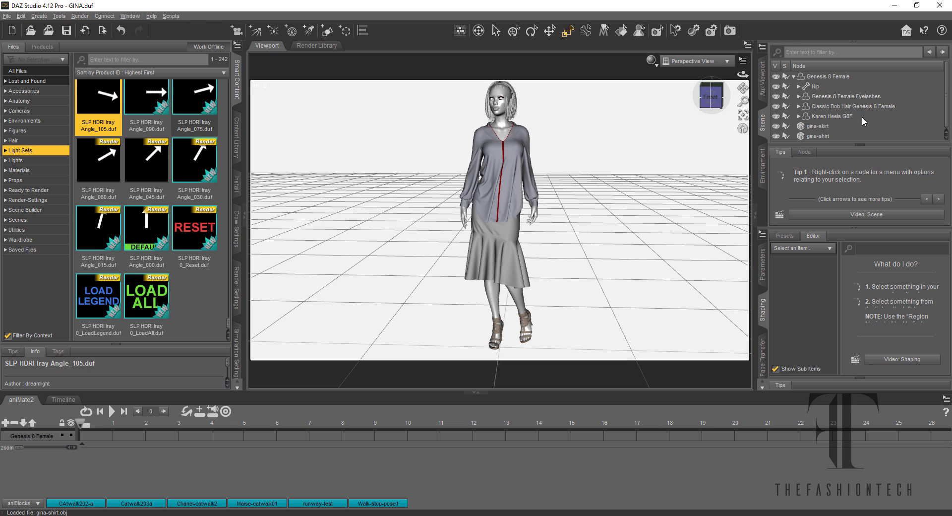
# - Display the dressed avatar in Perspective View with the Texture Shaded draw style, then with NVIDIA Iray
pyautogui.click(674, 60)
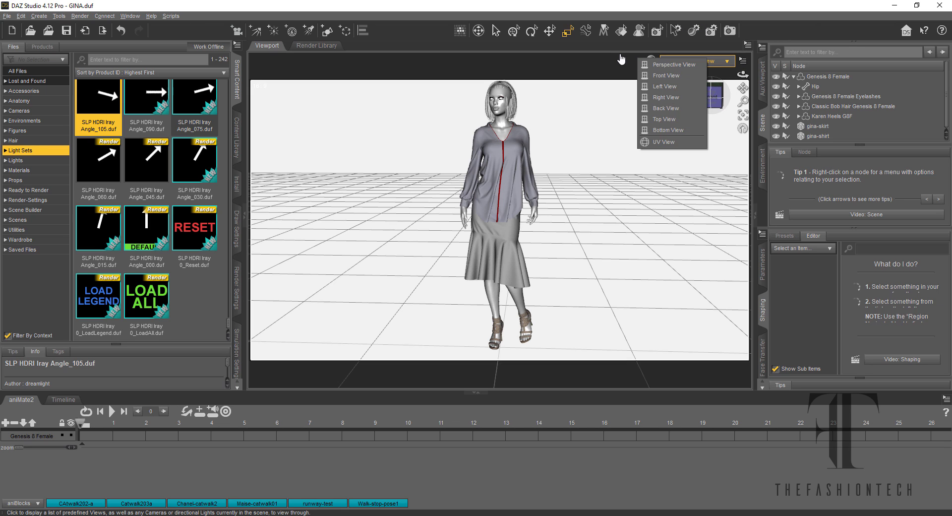
pyautogui.click(672, 65)
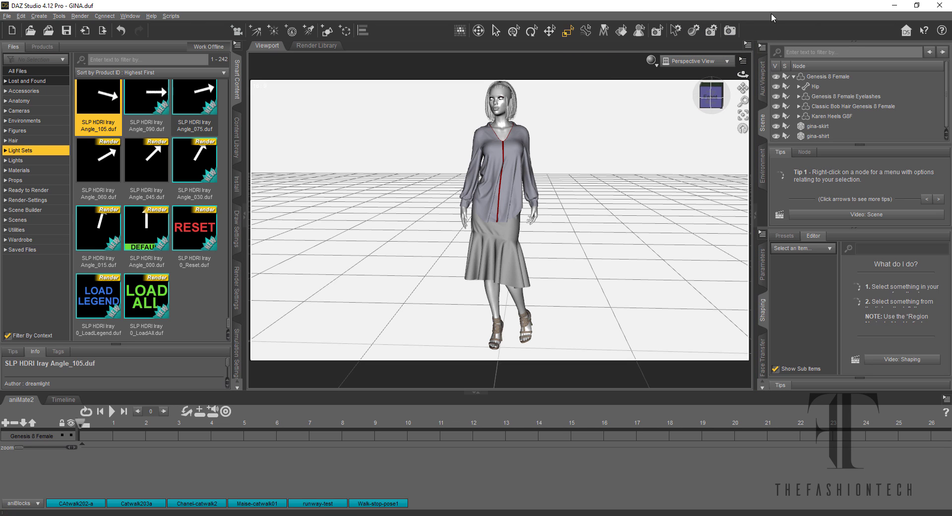
pyautogui.click(651, 60)
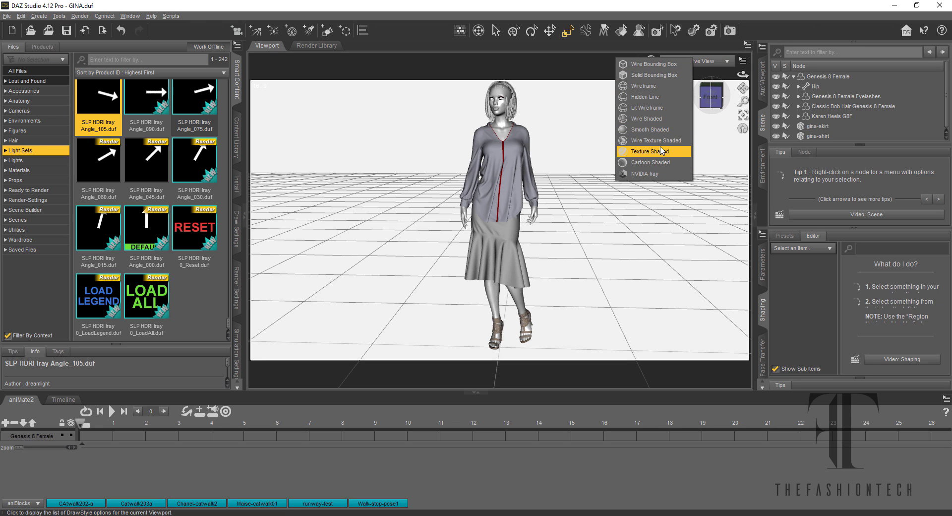
pyautogui.click(663, 153)
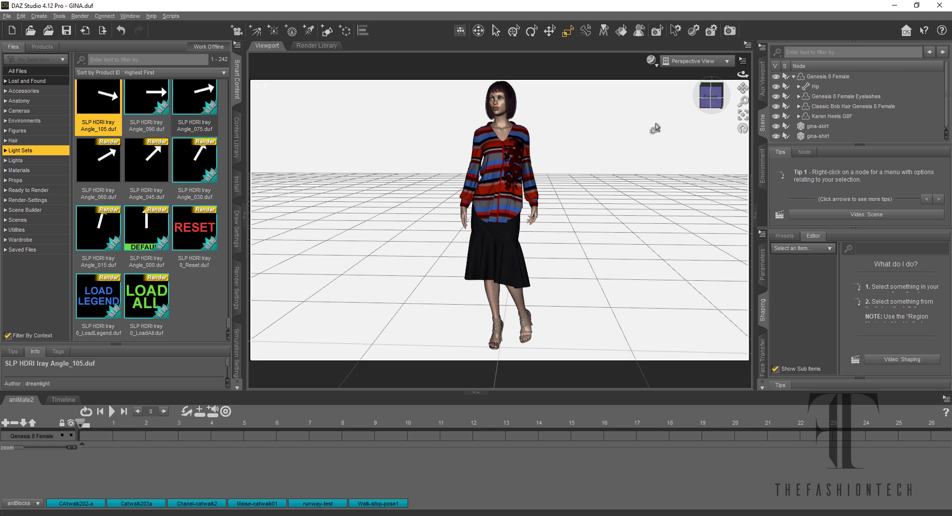
pyautogui.click(652, 60)
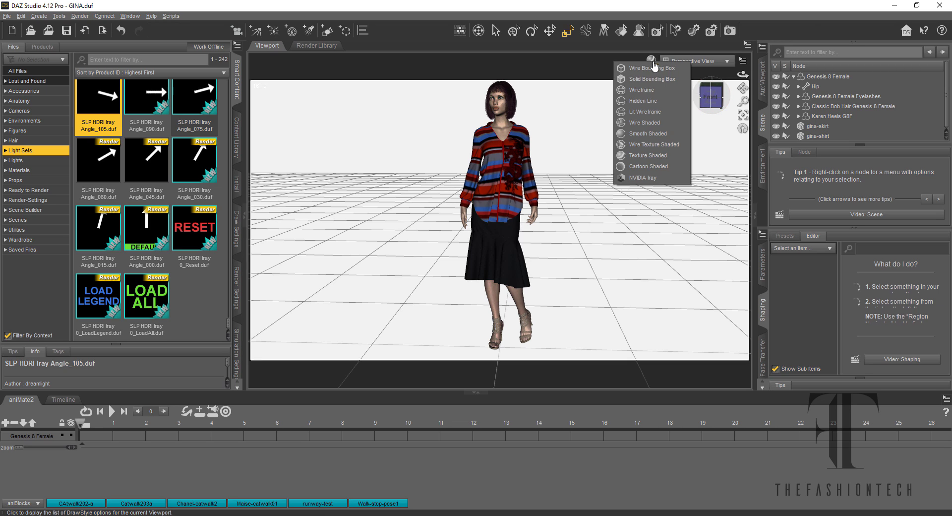
pyautogui.click(651, 176)
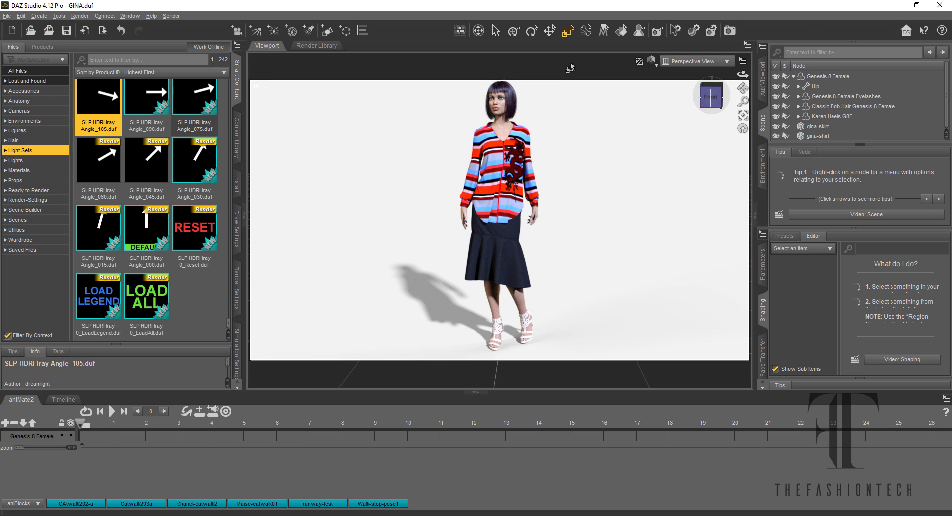
# - Examine the striped shirt on the avatar from the front, back and side in the Iray preview
pyautogui.scroll(3, 576, 137)
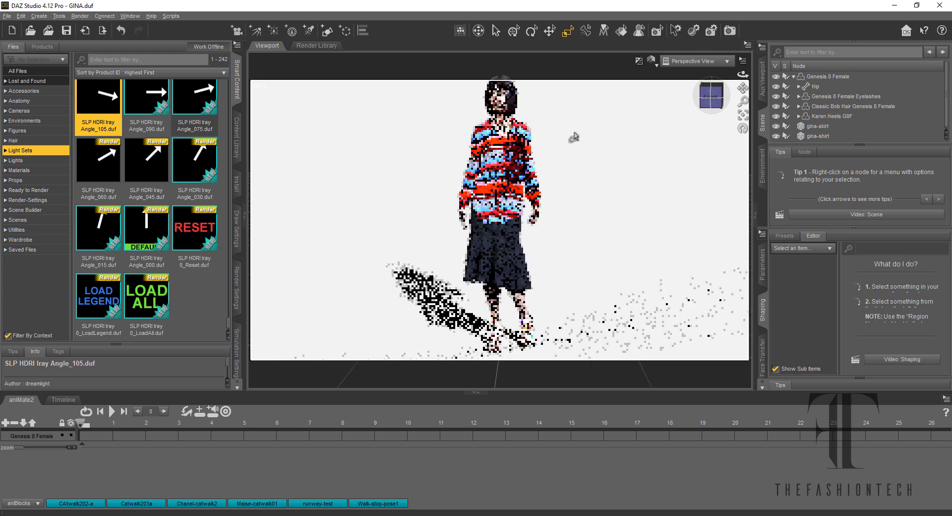
pyautogui.scroll(4, 574, 137)
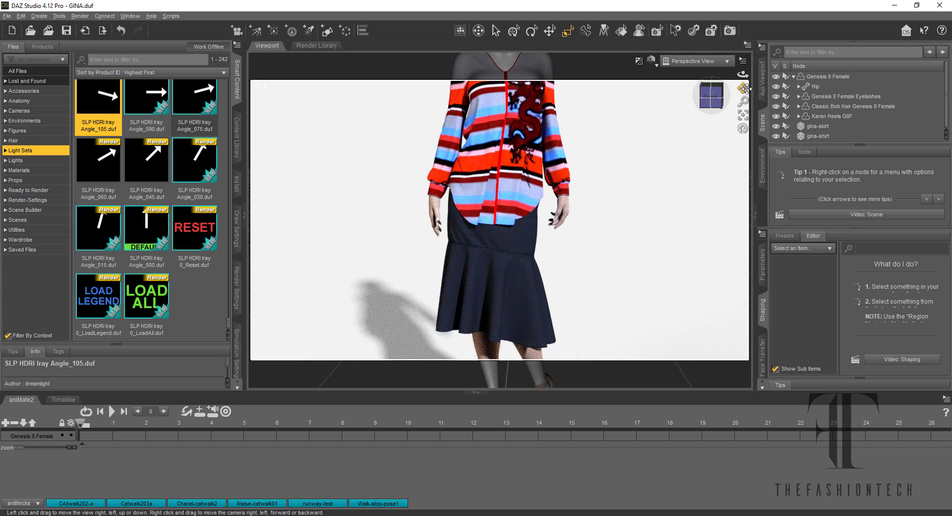
pyautogui.moveTo(743, 88); pyautogui.dragTo(745, 206)
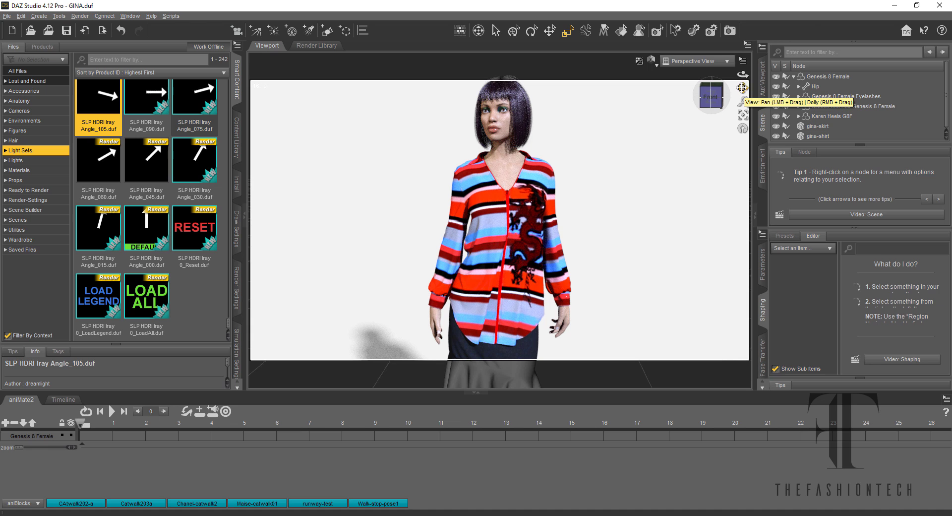
pyautogui.click(124, 31)
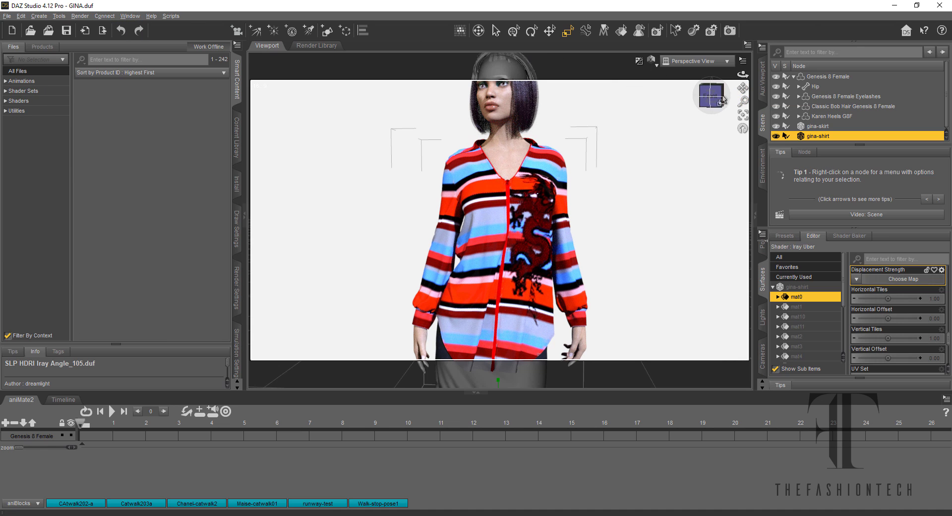
pyautogui.click(722, 100)
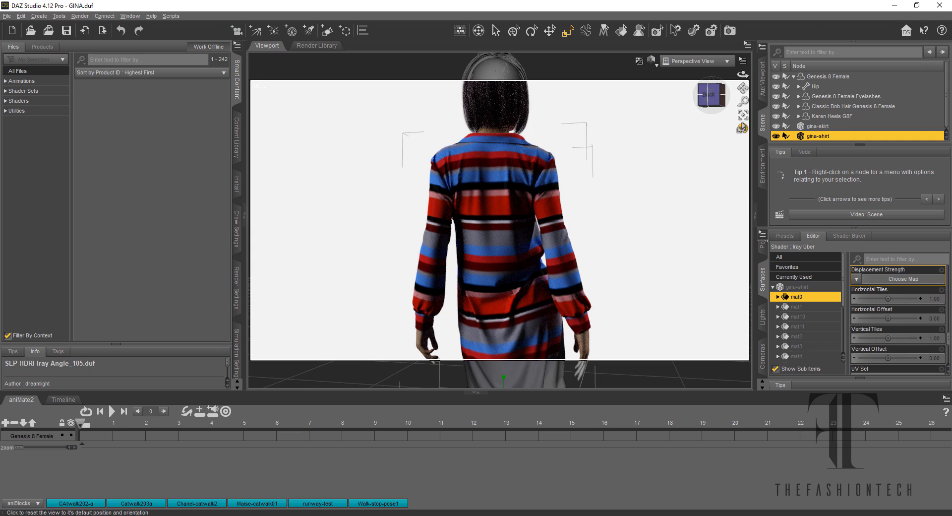
pyautogui.click(706, 95)
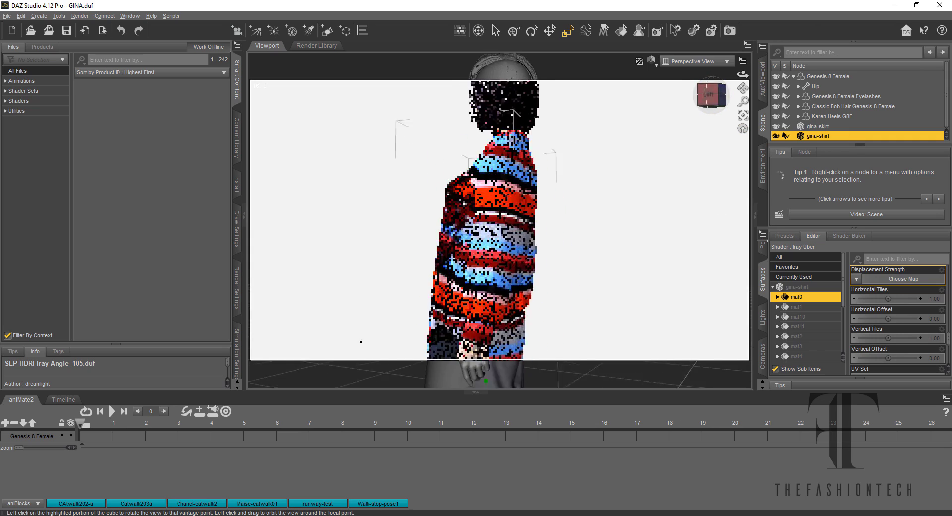
pyautogui.click(700, 94)
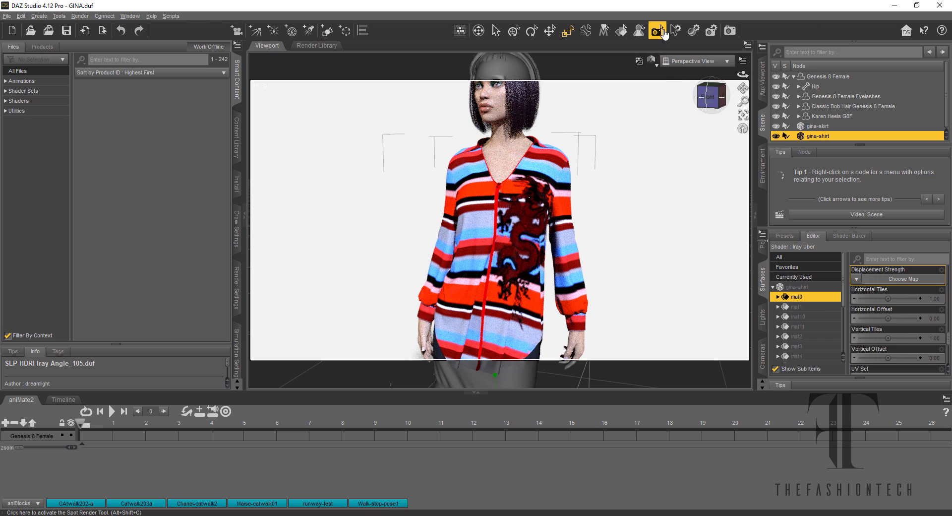
# - Examine the shirt's dragon graphic and the avatar at close range in the Iray preview
pyautogui.click(657, 31)
pyautogui.click(514, 241)
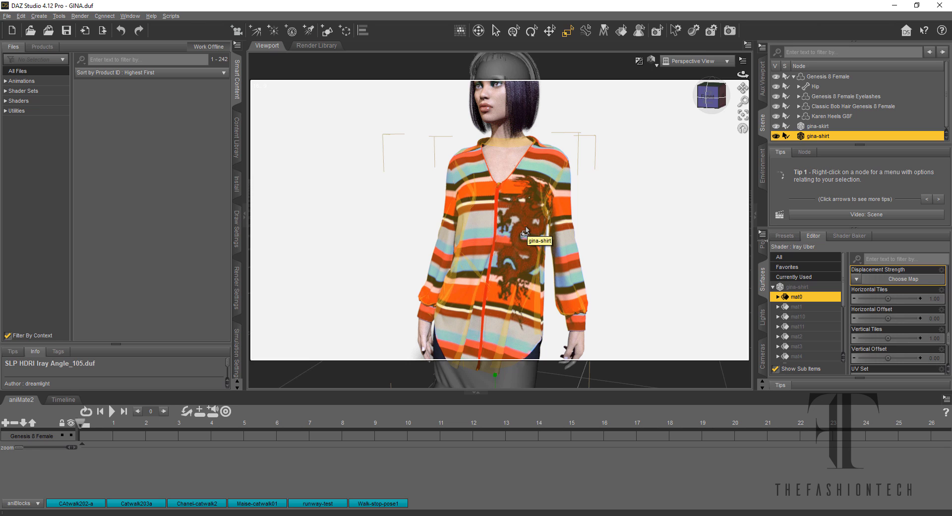
pyautogui.click(525, 231)
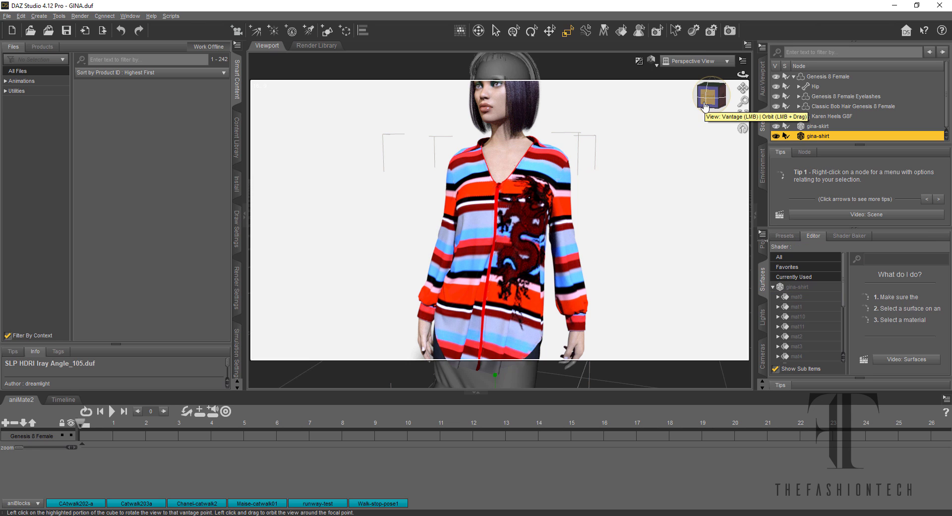
pyautogui.click(706, 106)
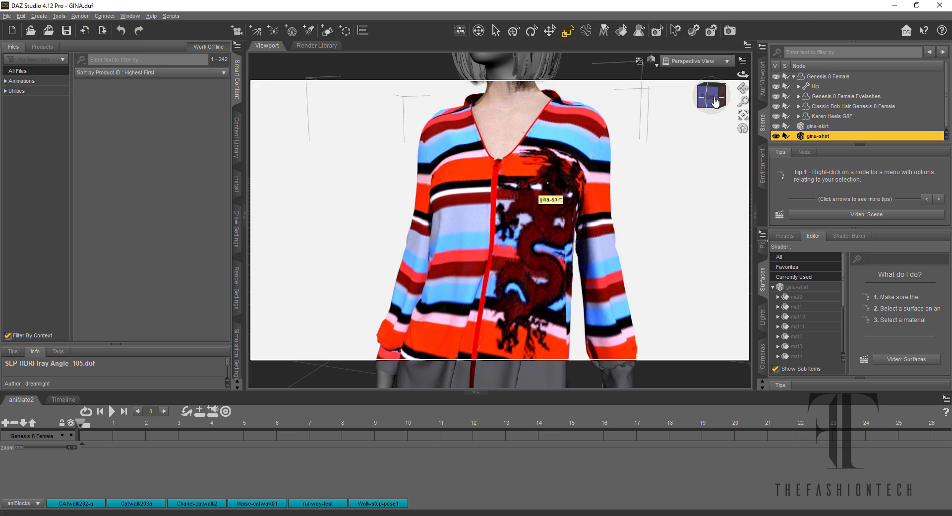
pyautogui.click(710, 97)
pyautogui.click(713, 102)
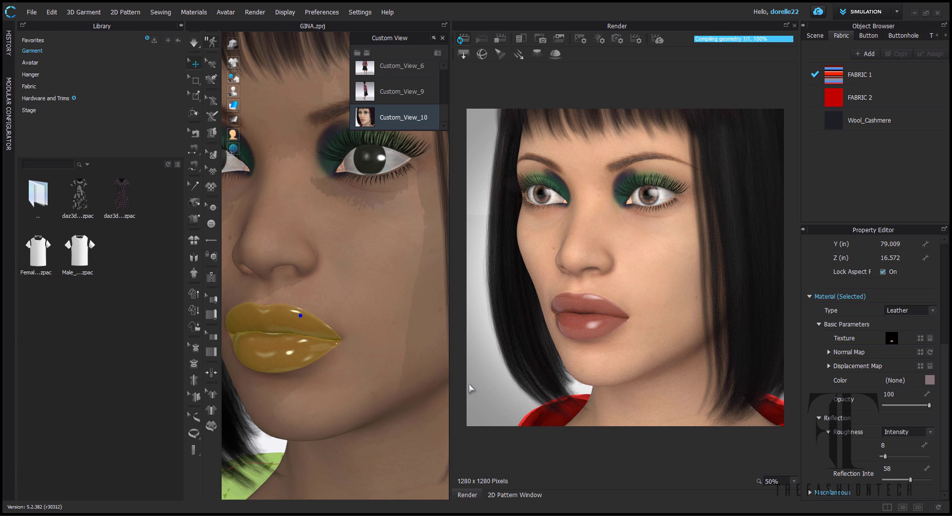
# - Switch between CLO and DAZ Studio to compare the rendered faces, then try to start the garment simulation in CLO
pyautogui.moveTo(717, 514)
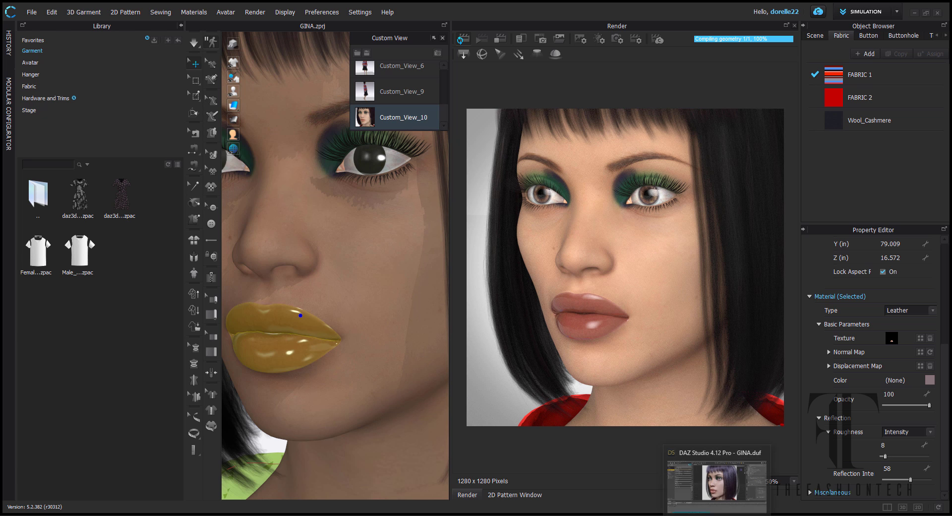
pyautogui.click(718, 480)
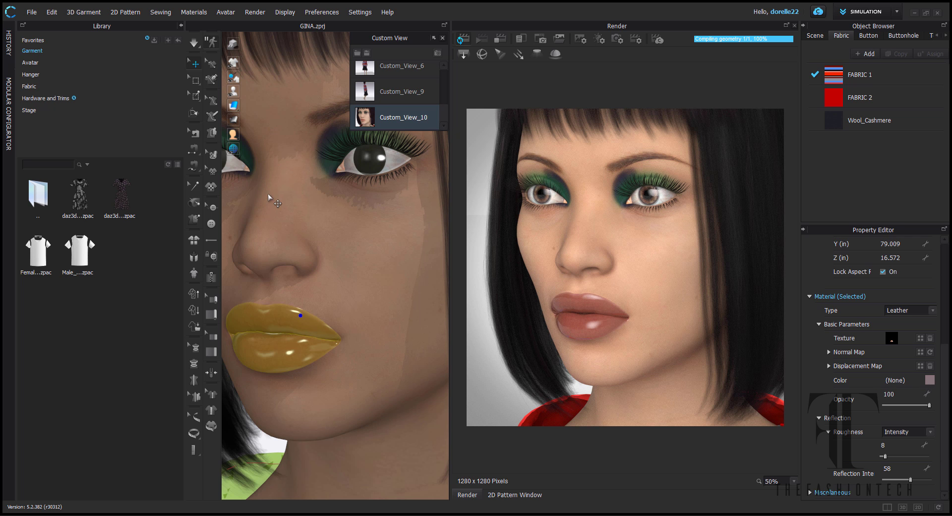
pyautogui.click(194, 42)
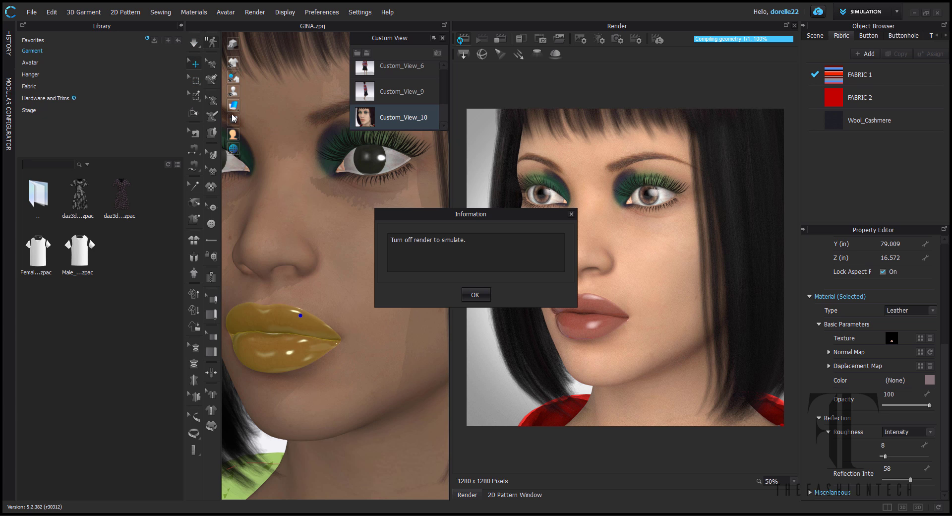
pyautogui.click(476, 296)
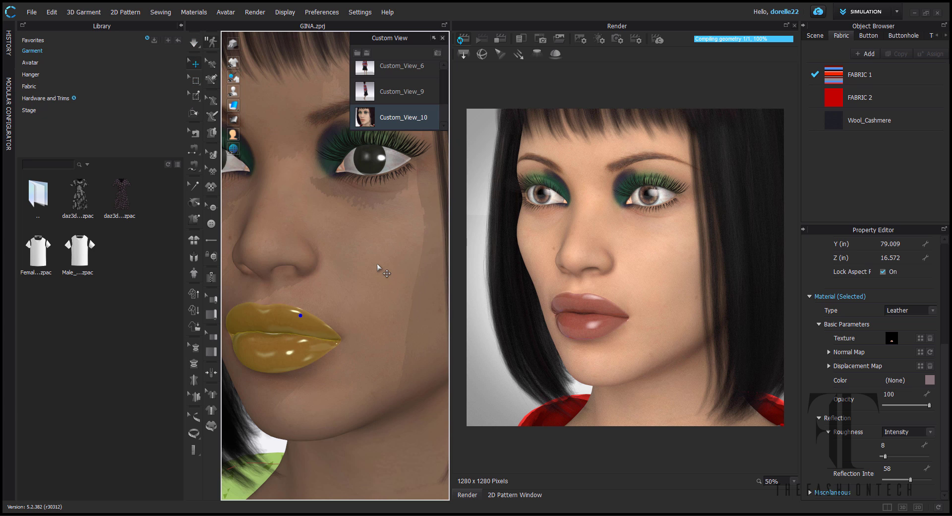
# - Select the avatar's face skin and check its material color, leaving the color unchanged
pyautogui.click(378, 268)
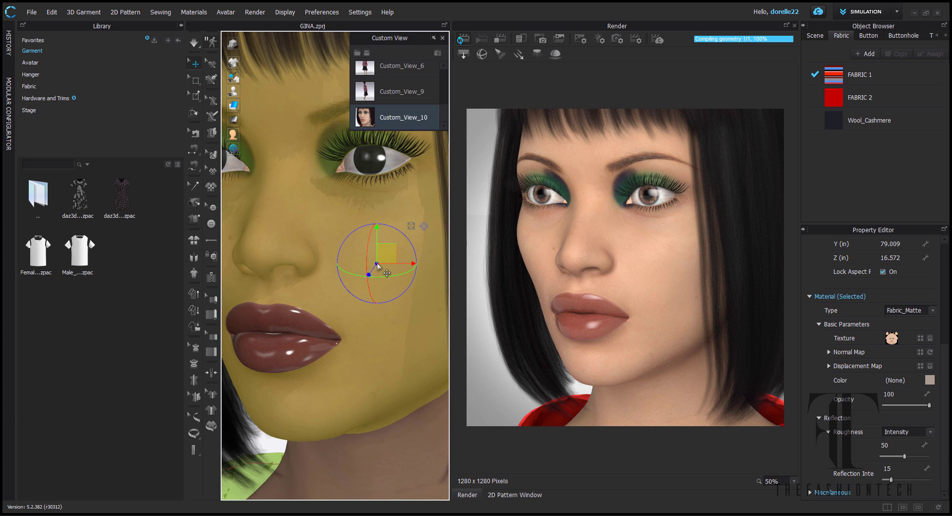
pyautogui.click(930, 380)
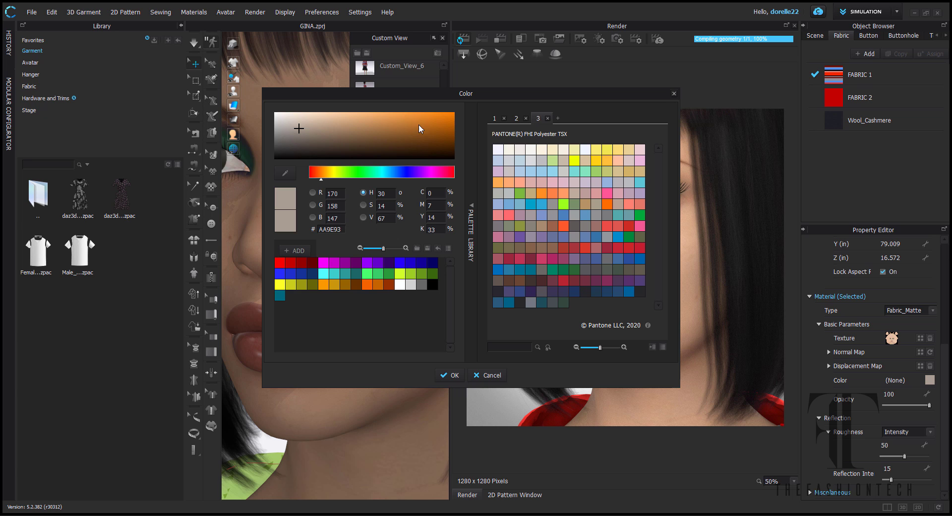
pyautogui.click(493, 375)
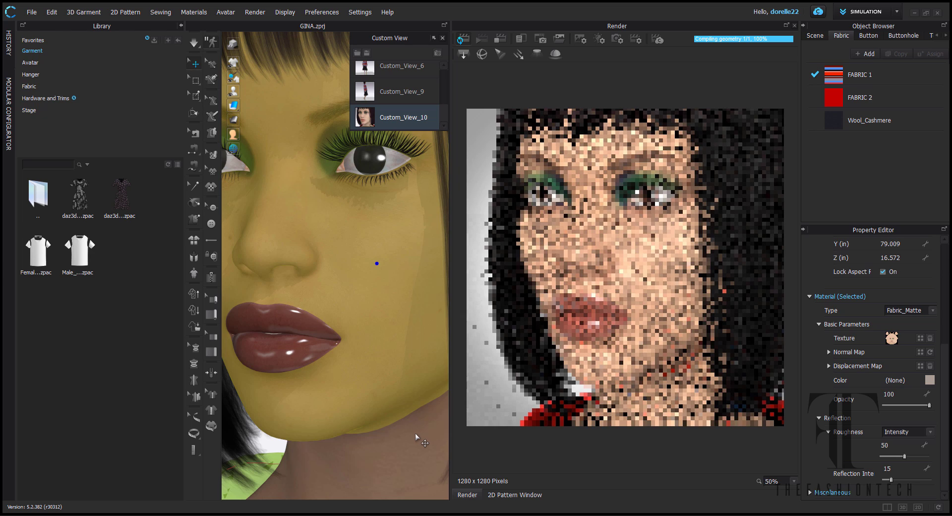
# - Check the neck and hair in a wider render view, then restore the Custom_View_10 close-up
pyautogui.click(416, 434)
pyautogui.scroll(-3, 395, 431)
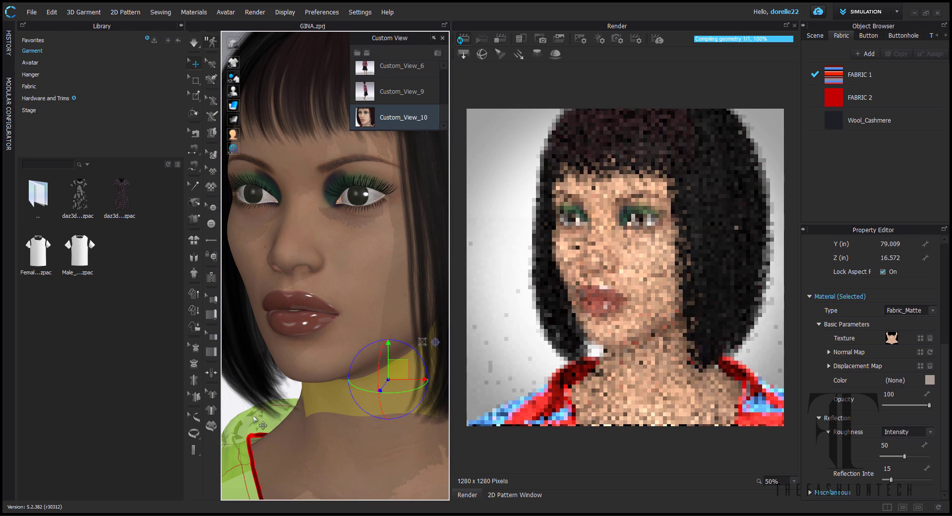
pyautogui.click(423, 281)
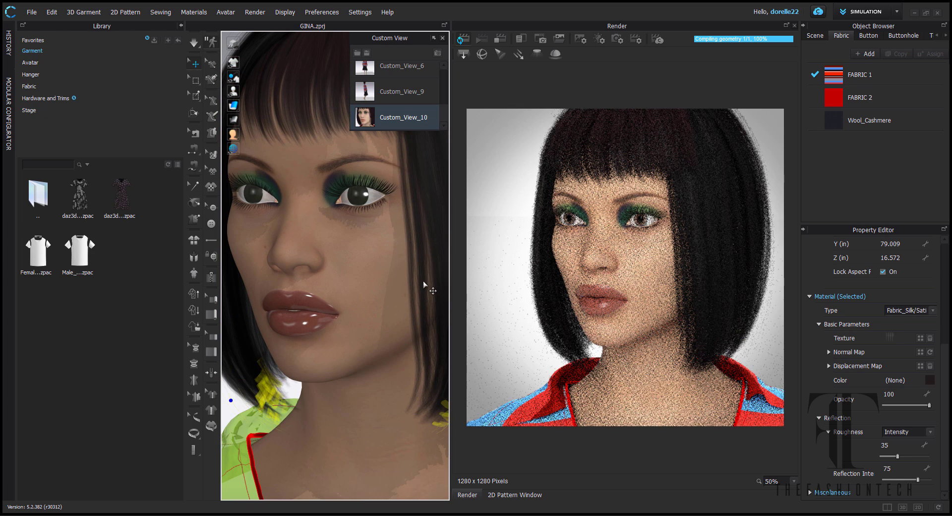
pyautogui.doubleClick(365, 115)
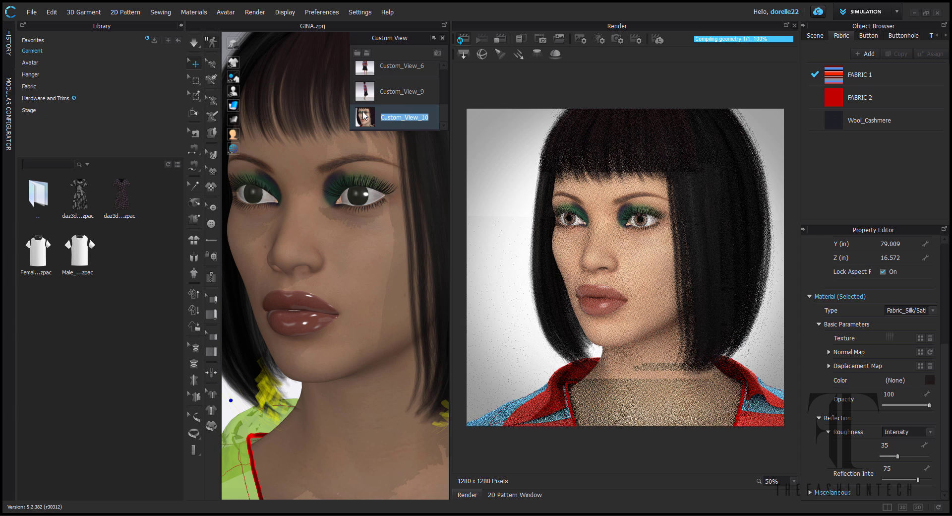
pyautogui.click(365, 115)
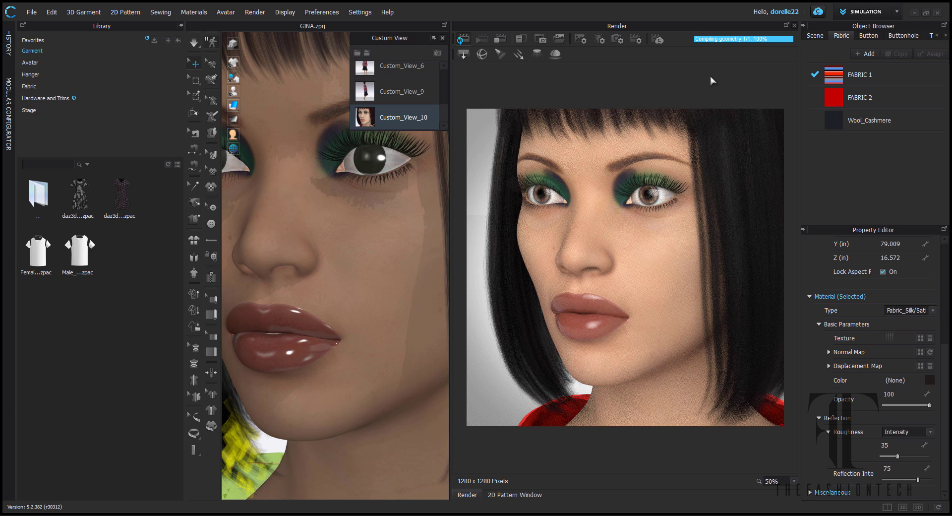
# - Open the image render properties and rerun the render of the avatar's face close-up
pyautogui.click(581, 39)
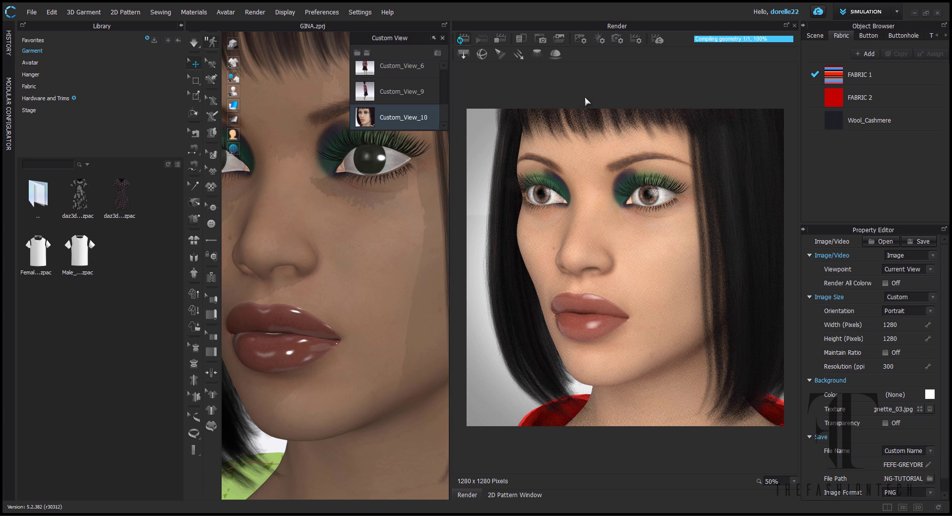
pyautogui.click(461, 39)
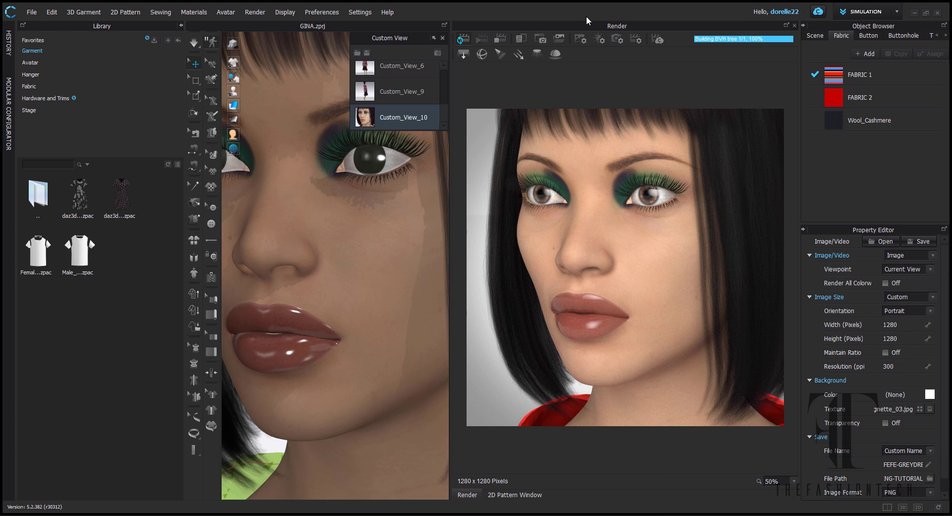
pyautogui.click(501, 39)
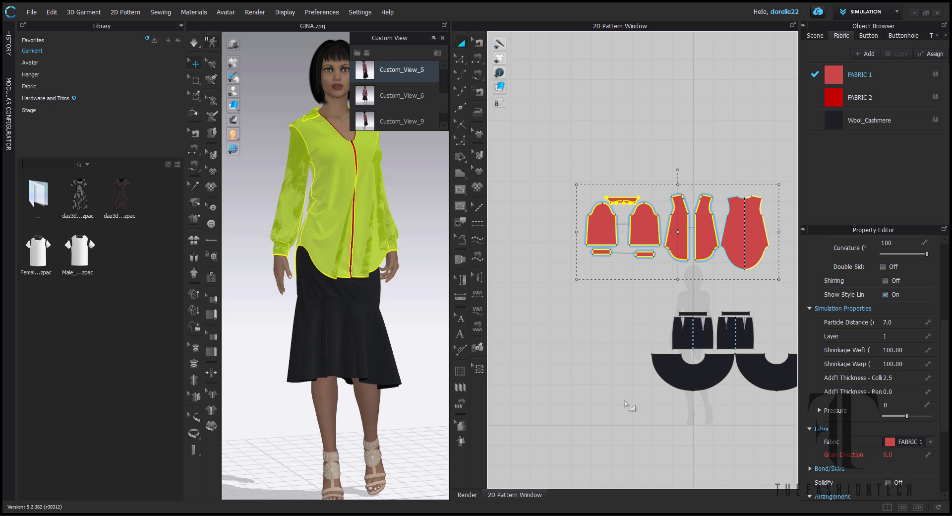
# - Deselect the shirt patterns, render the full-body avatar view as a 1280 x 1280 pixel image, and dismiss the save notice
pyautogui.click(403, 214)
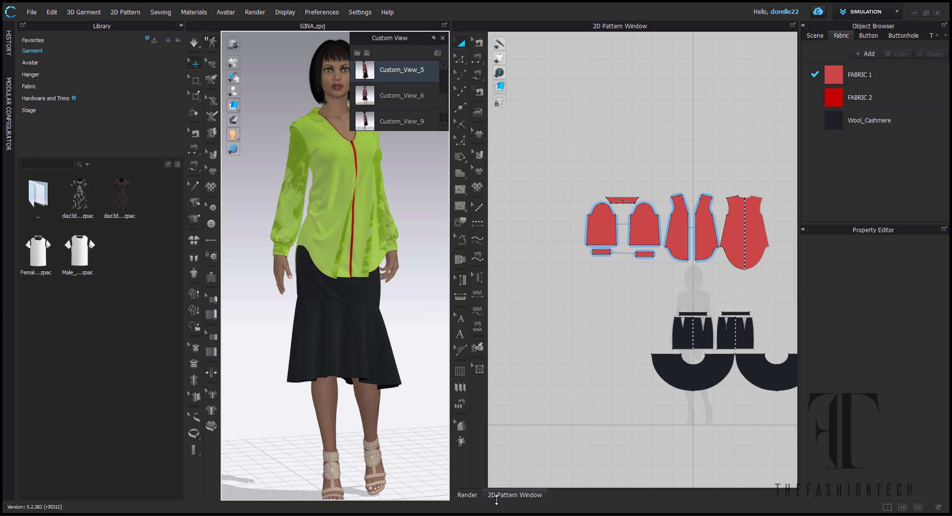
pyautogui.click(468, 494)
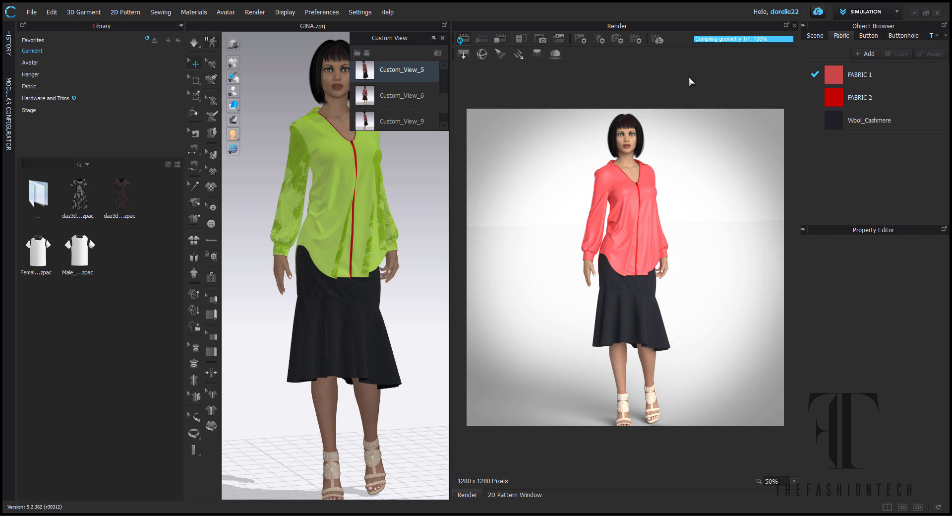
pyautogui.click(585, 43)
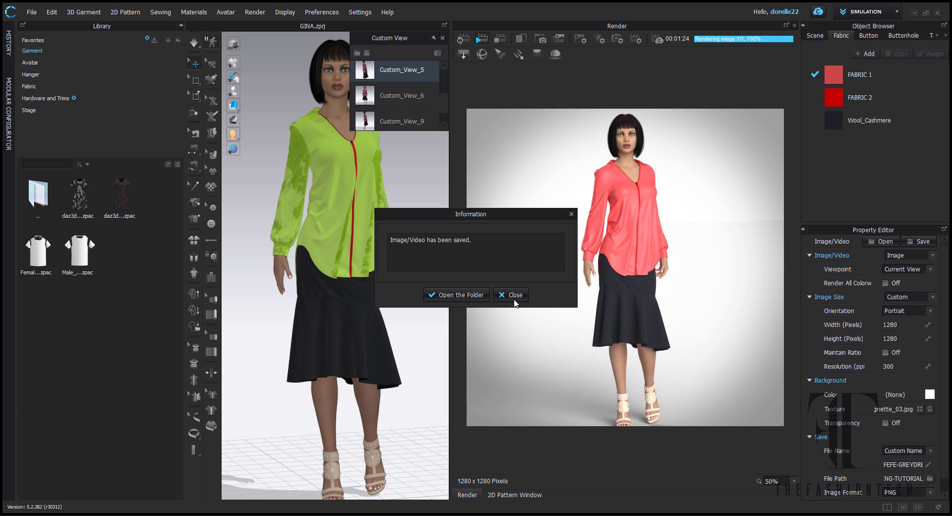
pyautogui.click(515, 295)
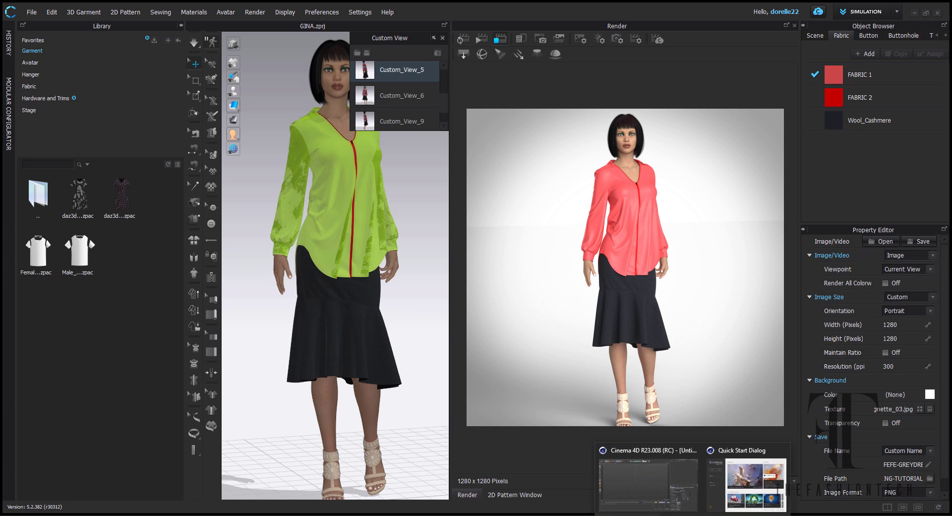
# - Switch to DAZ Studio and examine the shirt's hem up close from the front and left side in the Iray preview
pyautogui.rightClick(693, 515)
pyautogui.click(701, 506)
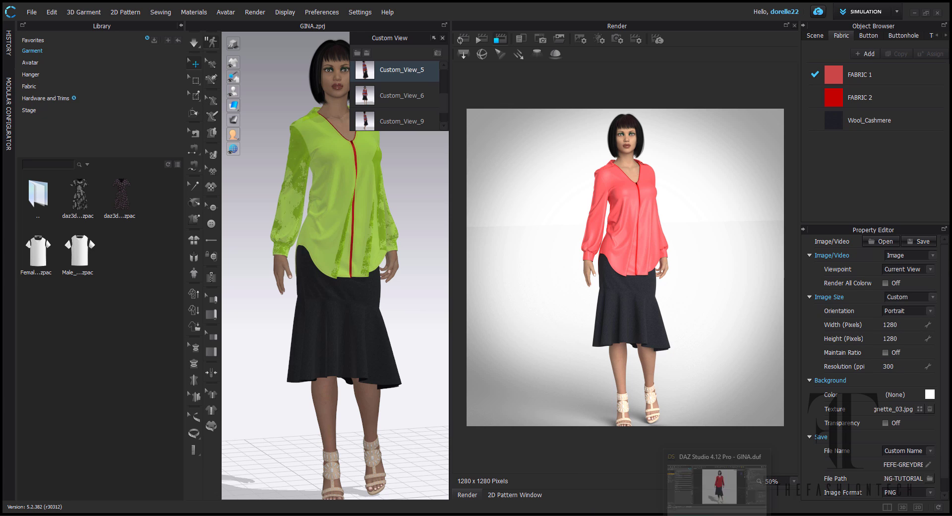
pyautogui.click(717, 515)
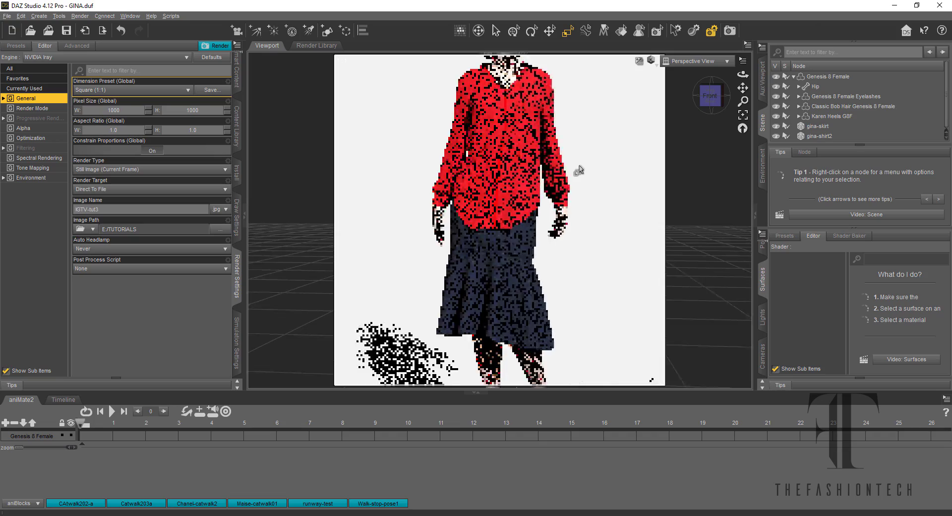
pyautogui.scroll(6, 578, 172)
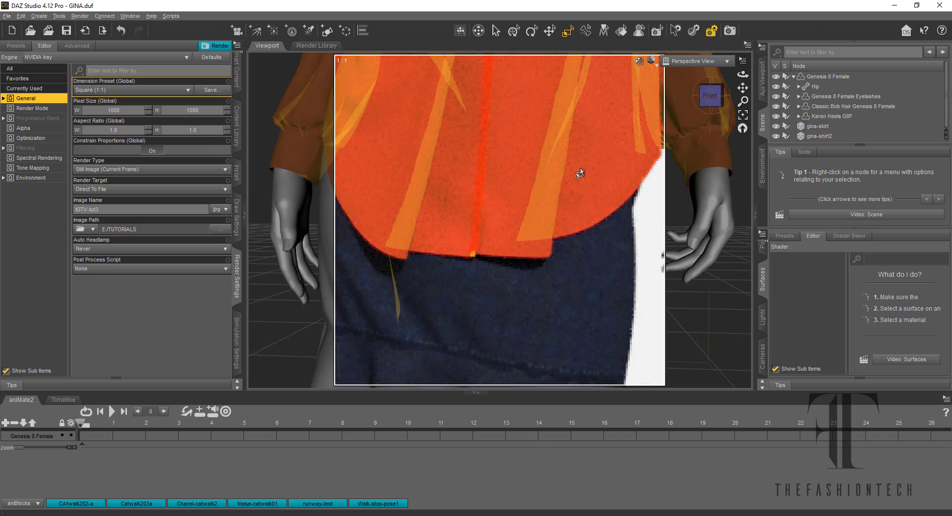
pyautogui.scroll(4, 579, 172)
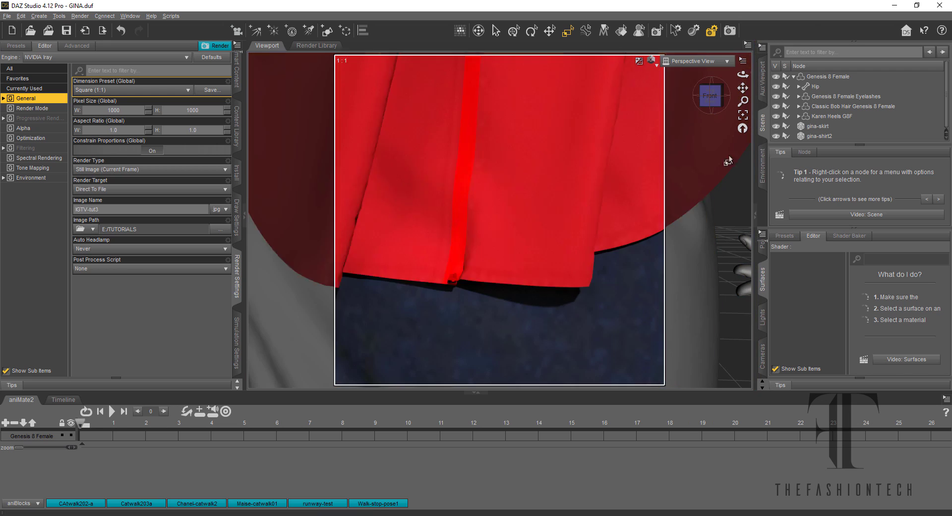
pyautogui.click(714, 95)
pyautogui.click(719, 97)
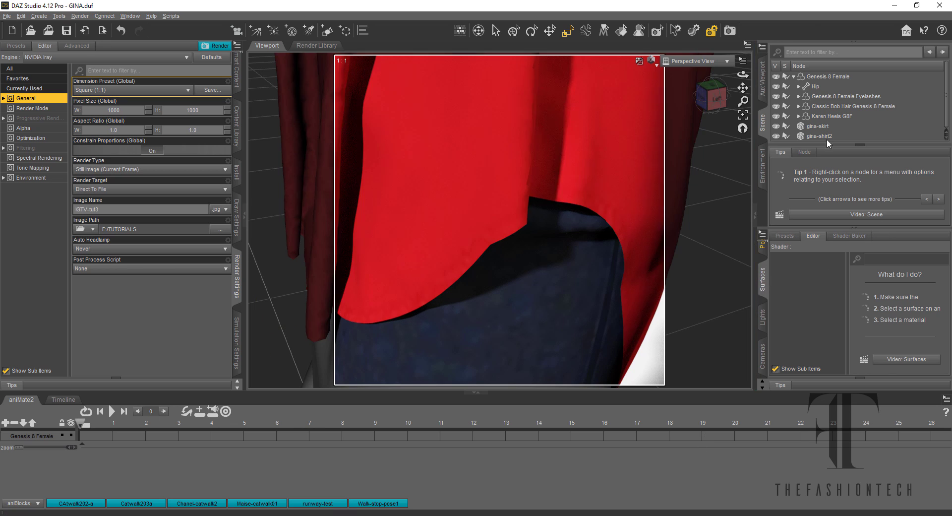
# - Set the base color of gina-shirt2's mat0 surface to light red (RGB 255, 128, 128)
pyautogui.click(821, 136)
pyautogui.click(810, 298)
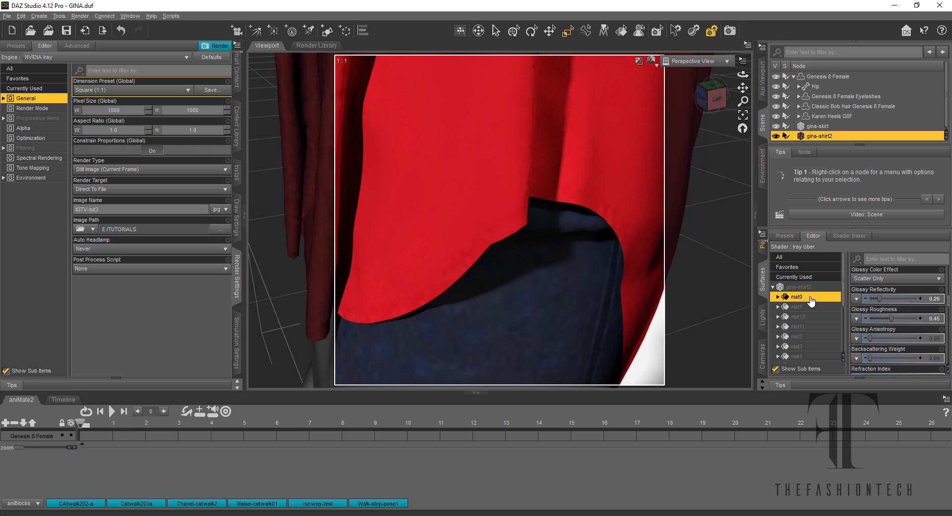
pyautogui.scroll(10, 888, 317)
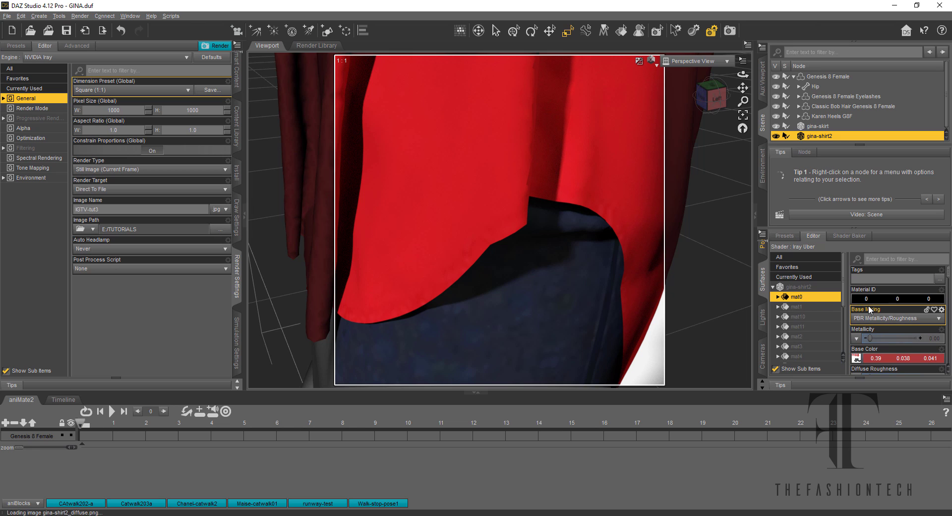
pyautogui.click(887, 358)
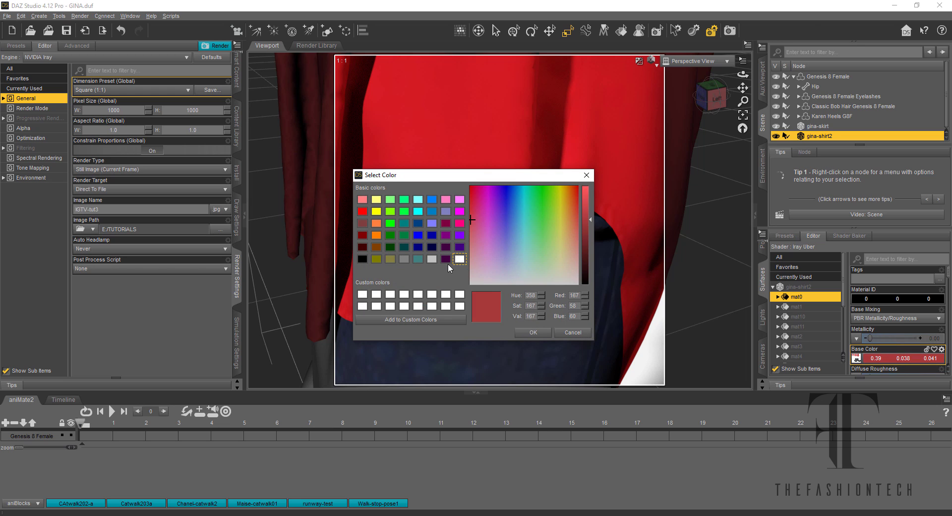
pyautogui.click(362, 200)
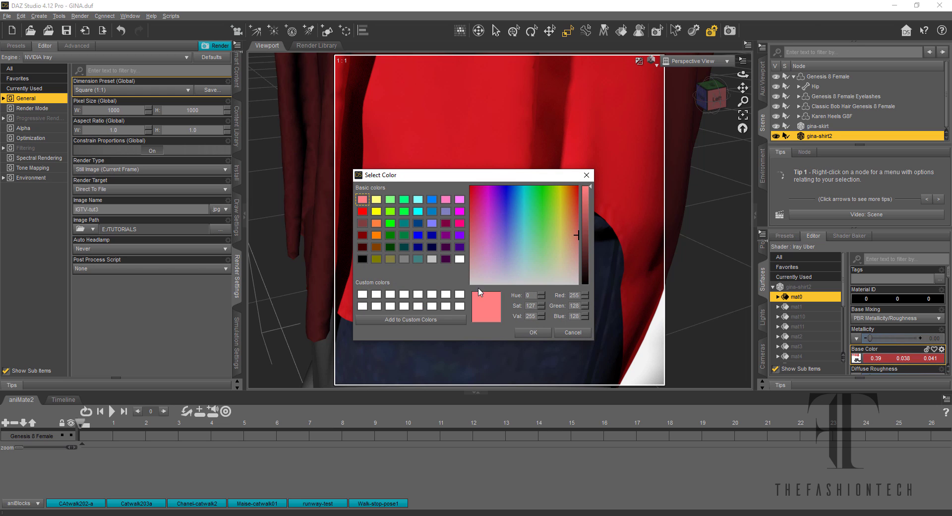
pyautogui.click(535, 331)
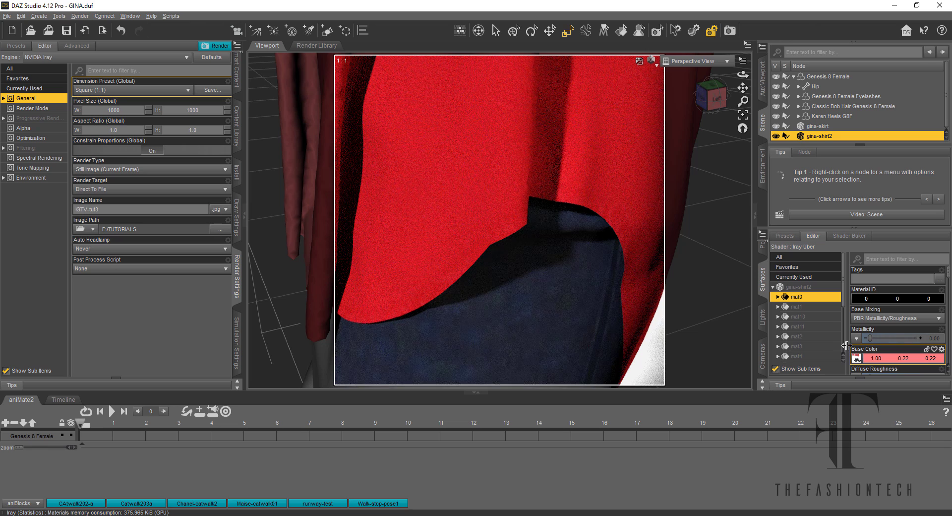
# - Set the base color of gina-shirt2's mat1 surface to the same light red
pyautogui.click(823, 308)
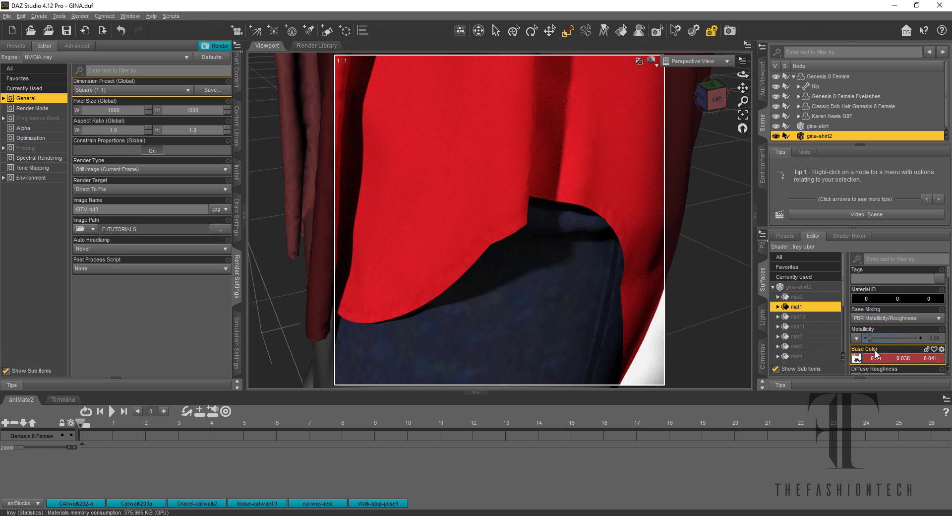
pyautogui.click(857, 358)
pyautogui.click(362, 199)
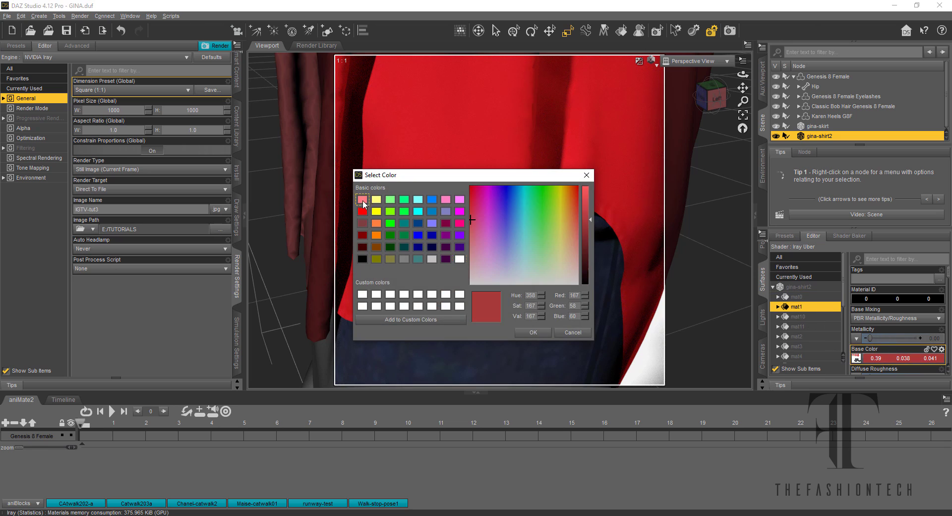
pyautogui.click(534, 332)
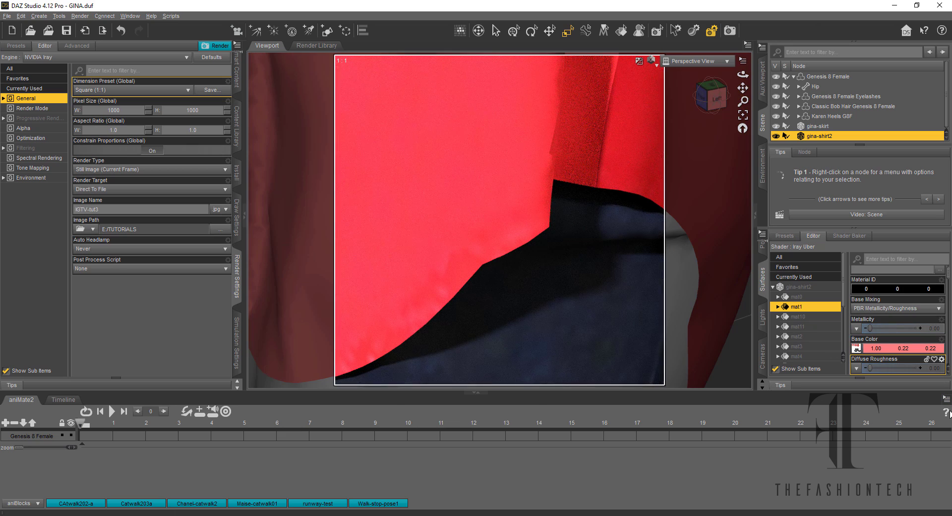
# - Skip the darker mat10 and mat11 trim surfaces and set mat2's base color to light red (RGB 255, 128, 128)
pyautogui.click(818, 317)
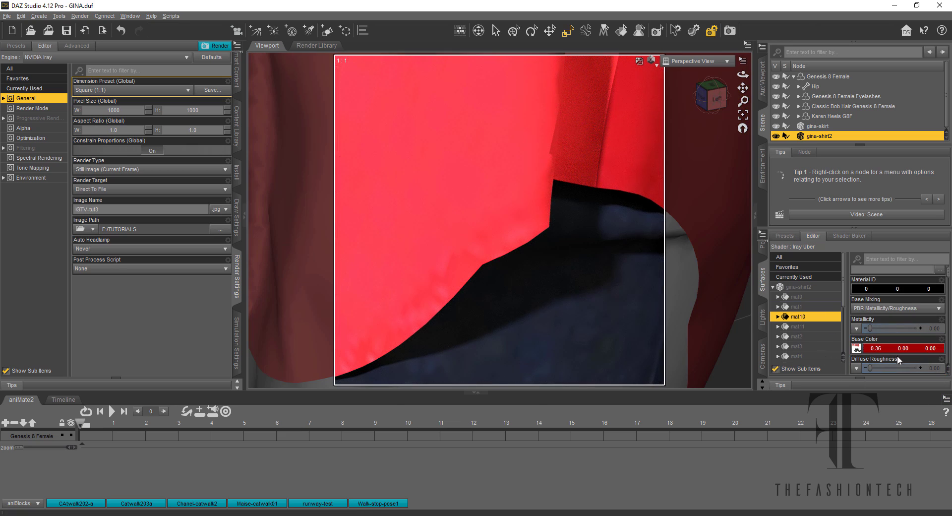
pyautogui.click(804, 327)
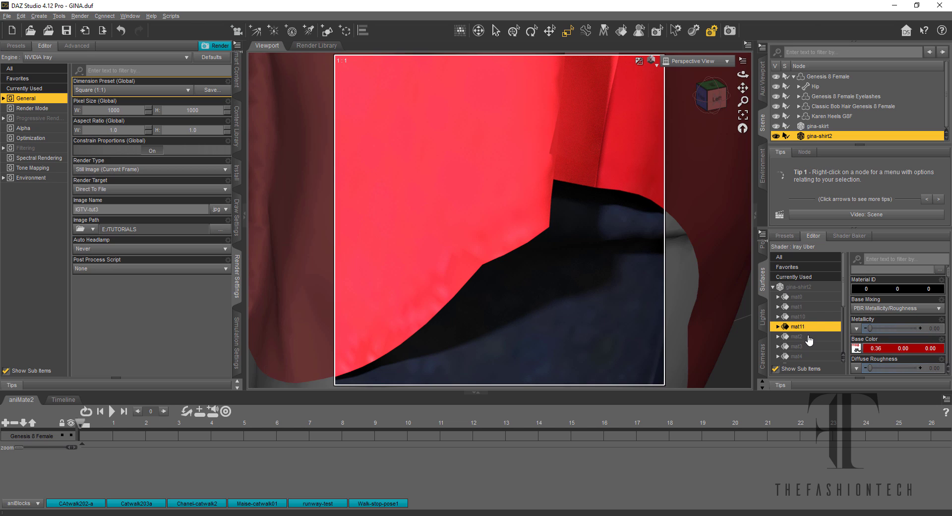
pyautogui.click(810, 337)
pyautogui.click(893, 348)
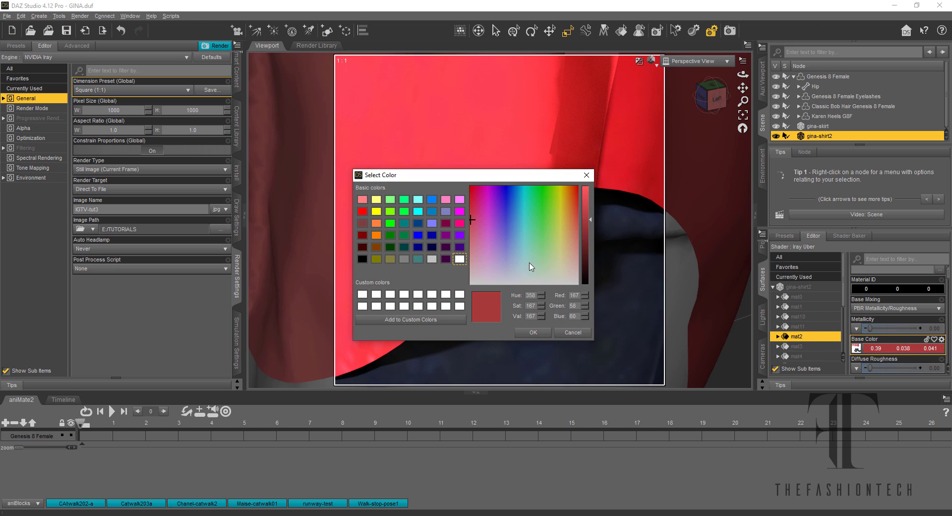
pyautogui.click(363, 200)
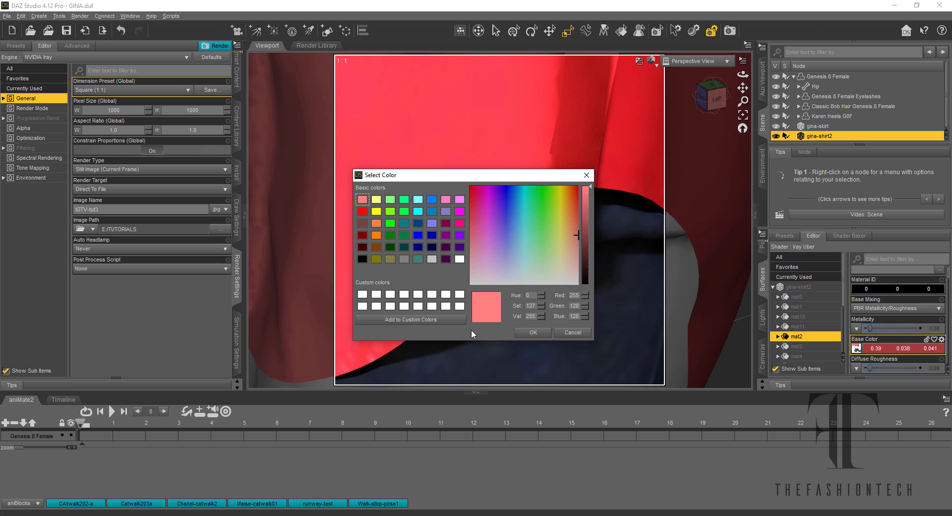
pyautogui.click(545, 330)
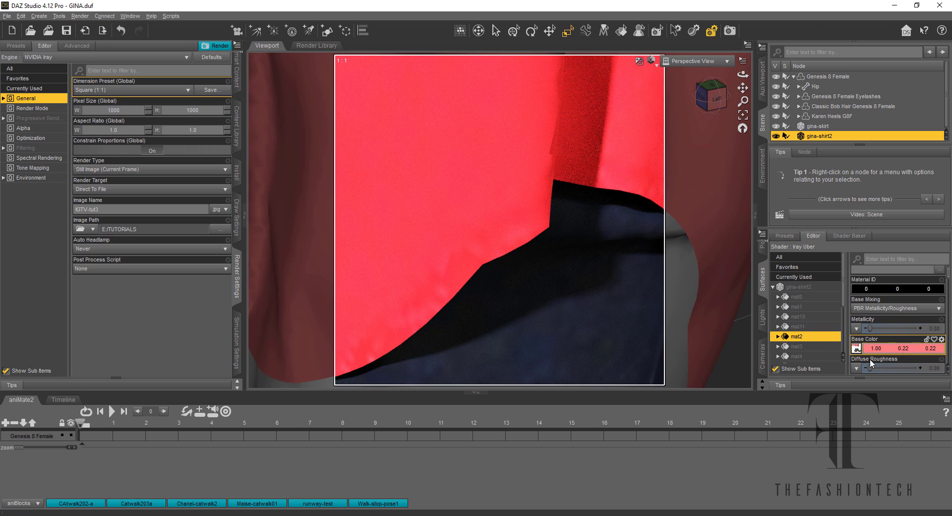
# - Set the base color of the shirt's mat3 surface to the same light red
pyautogui.click(796, 346)
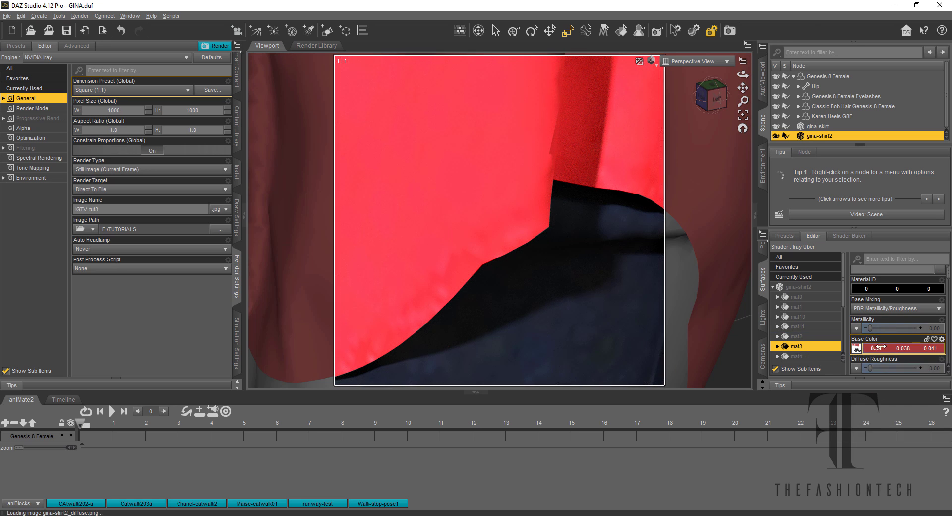
pyautogui.click(856, 348)
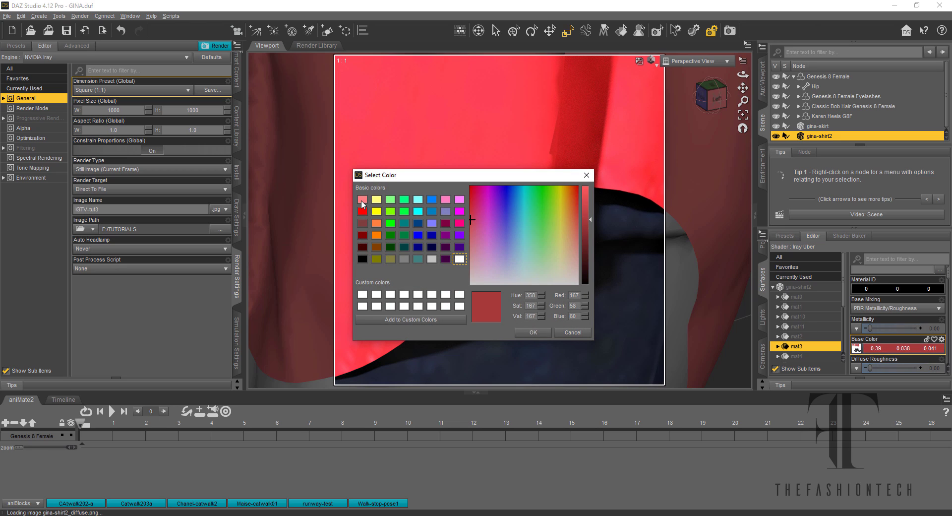
pyautogui.click(363, 200)
pyautogui.click(534, 331)
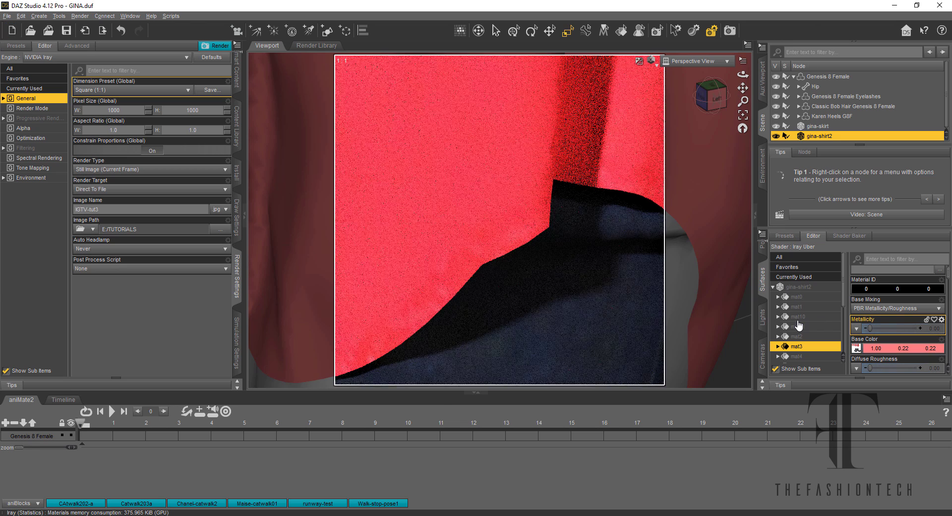
# - Skip the shirt's mat4 and mat5 surfaces and set mat6's base color to the light red
pyautogui.scroll(-3, 799, 324)
pyautogui.click(799, 330)
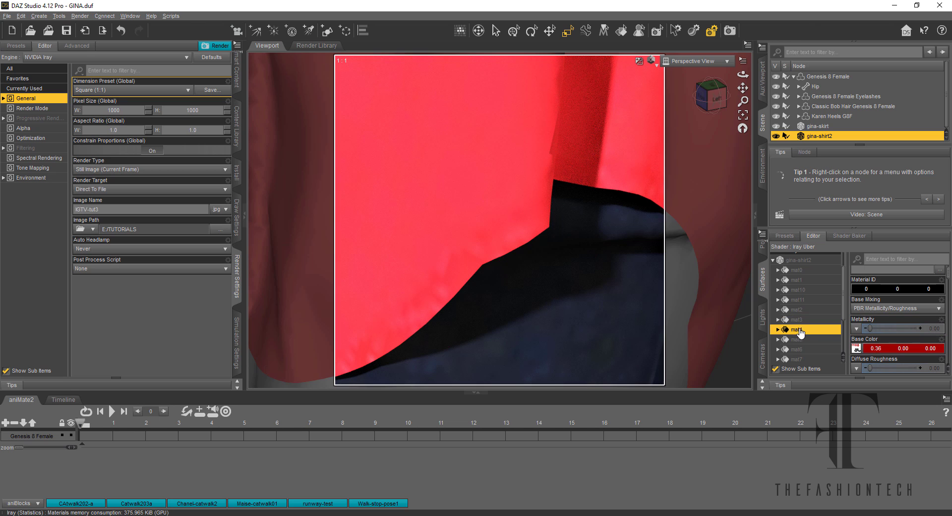
pyautogui.click(801, 339)
pyautogui.click(804, 349)
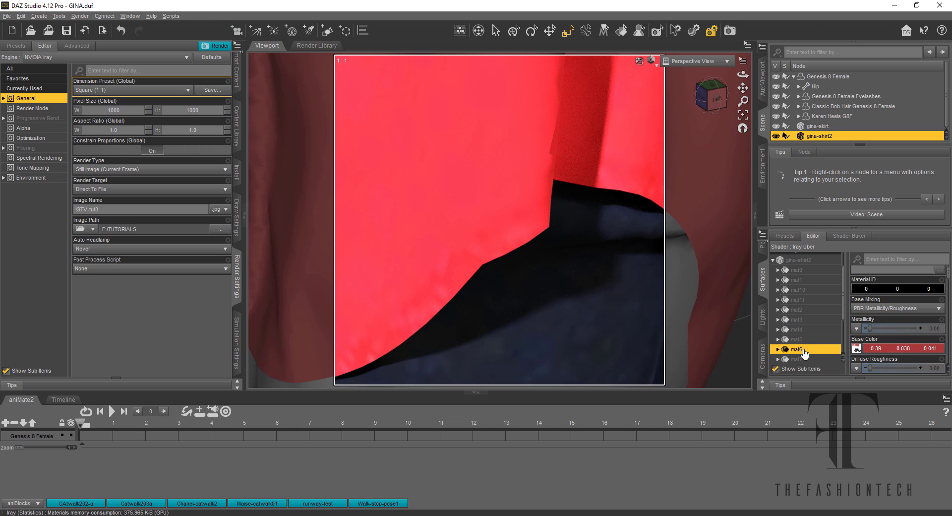
pyautogui.click(887, 349)
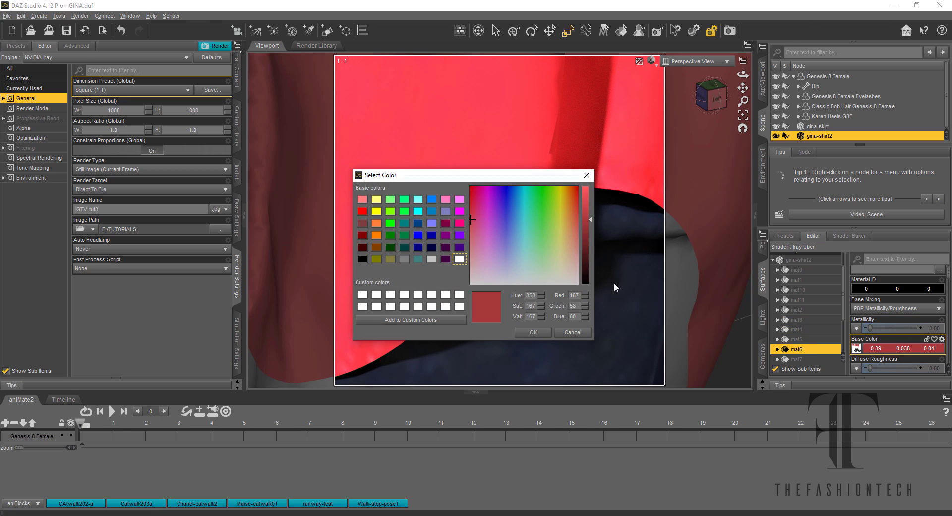
pyautogui.click(362, 200)
pyautogui.click(533, 332)
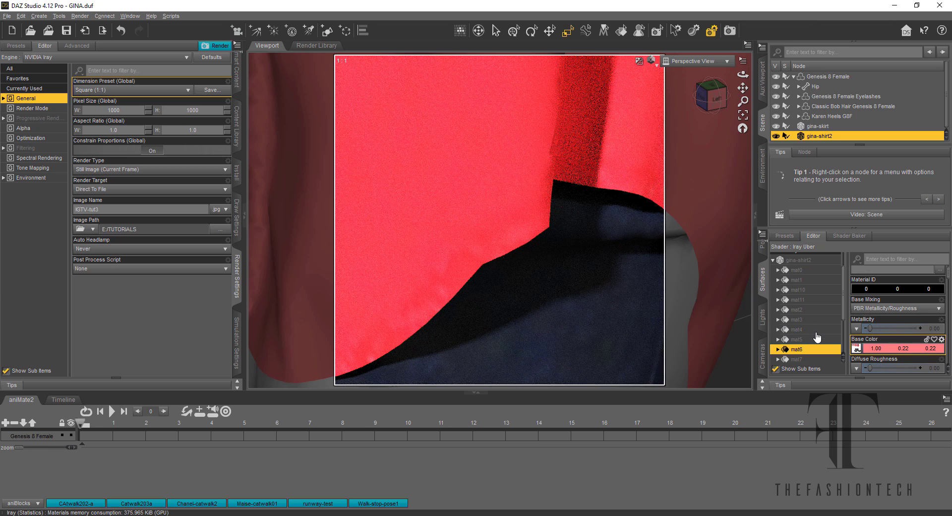
# - Set the base color of the shirt's mat7 surface to light red (RGB 255, 128, 128)
pyautogui.scroll(-3, 818, 337)
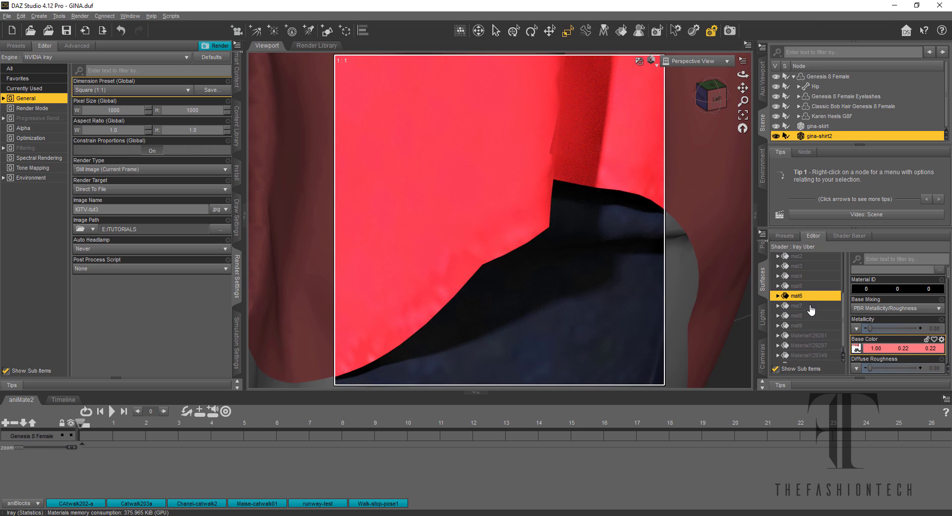
pyautogui.click(812, 306)
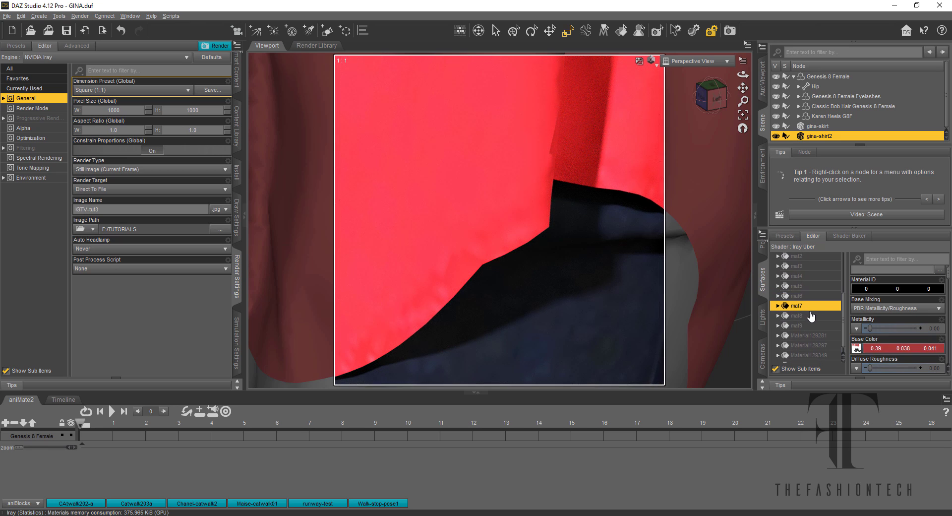
pyautogui.click(884, 347)
pyautogui.click(363, 200)
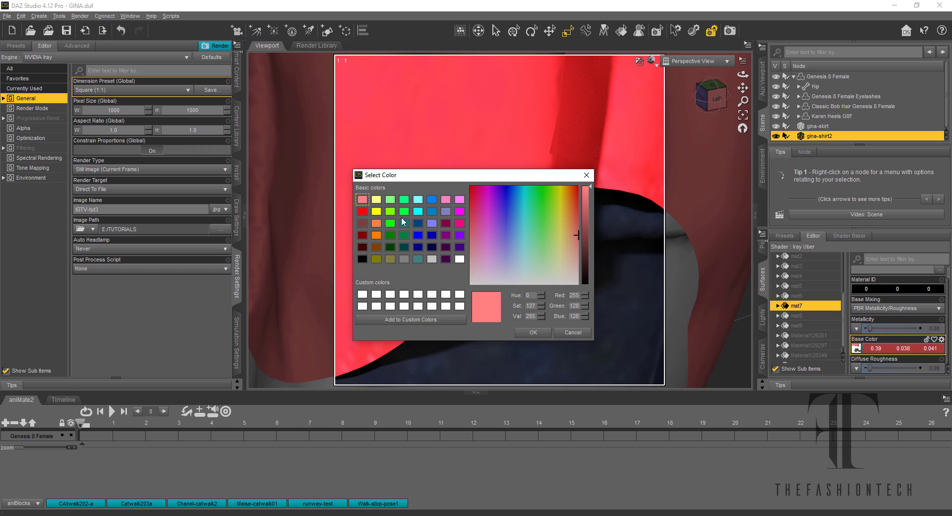
pyautogui.click(572, 333)
# - Set the base color of the shirt's mat8 surface to the same light red
pyautogui.click(797, 315)
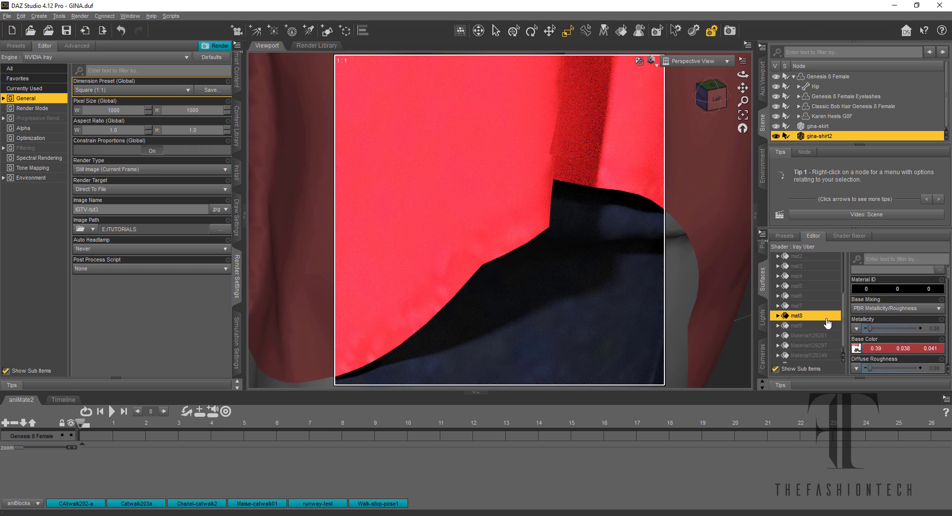
pyautogui.click(884, 348)
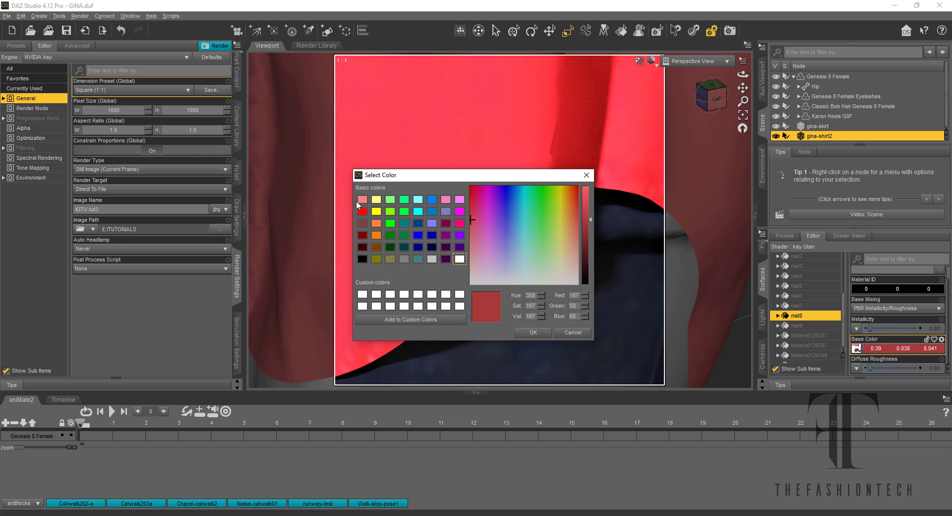
pyautogui.click(365, 202)
pyautogui.click(548, 336)
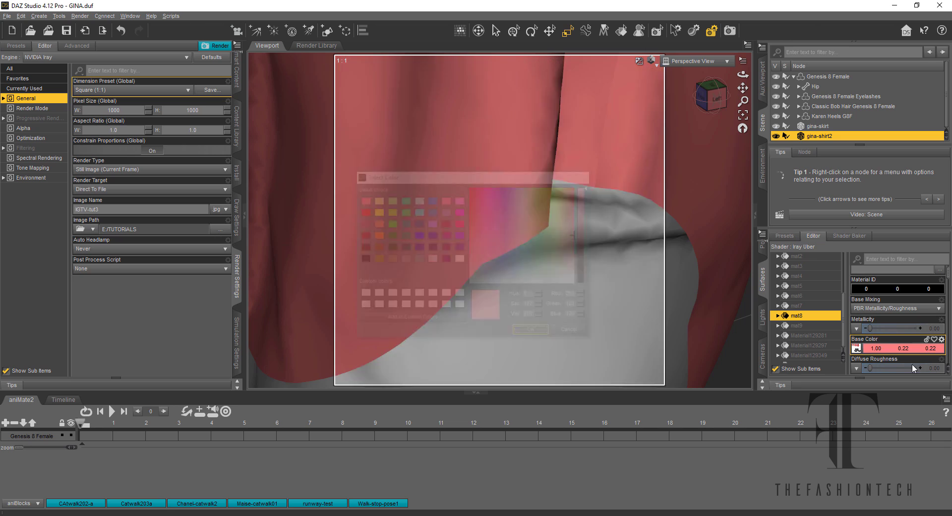
# - Set the base color of the shirt's mat9 surface to light red (RGB 255, 128, 128)
pyautogui.click(808, 327)
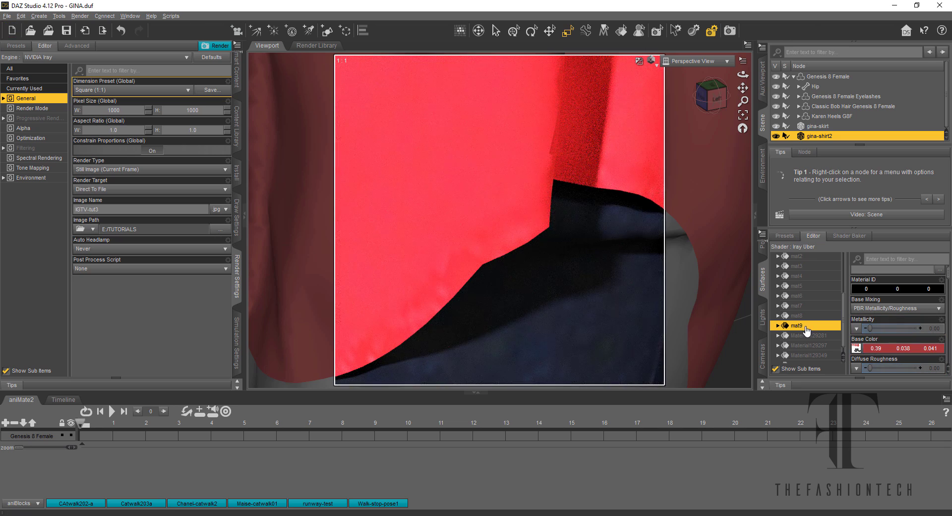
pyautogui.click(888, 348)
pyautogui.click(363, 201)
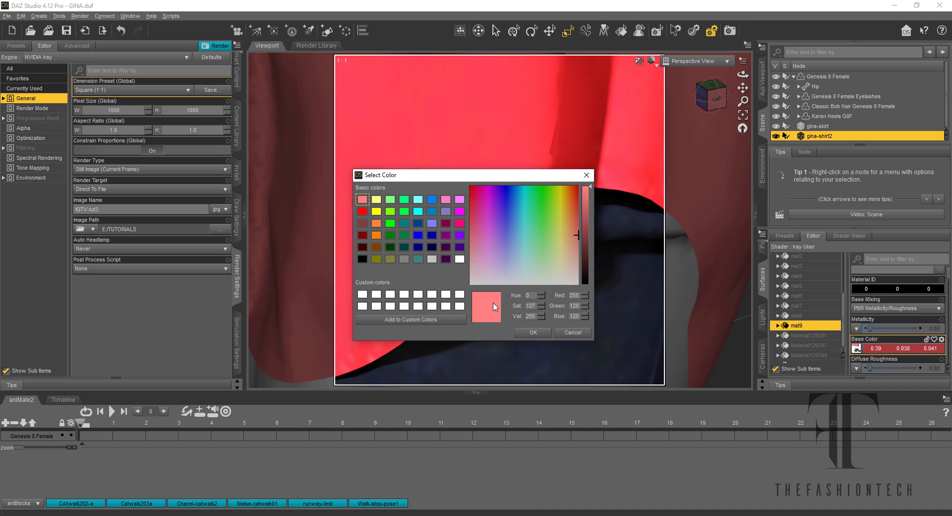
pyautogui.click(533, 332)
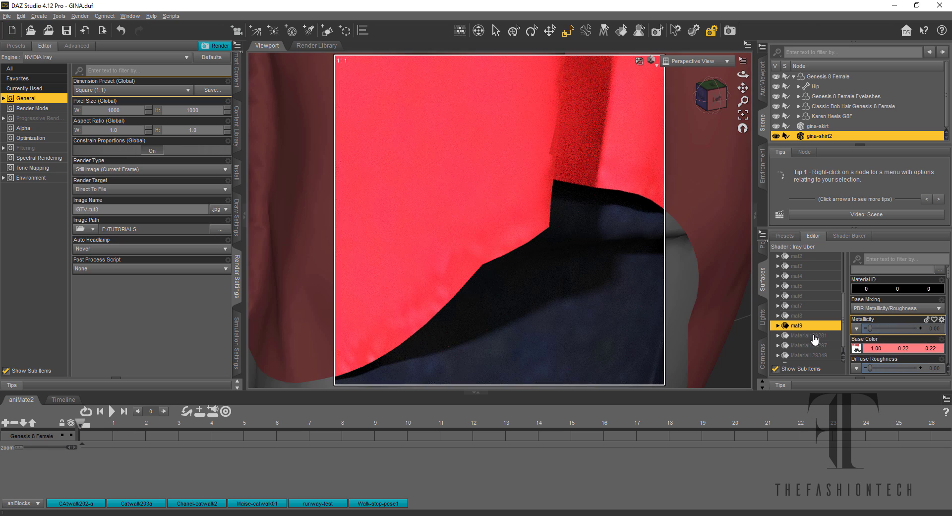
# - Check the shirt's remaining numbered Material surfaces below mat9 and deselect the shirt
pyautogui.click(815, 336)
pyautogui.click(813, 347)
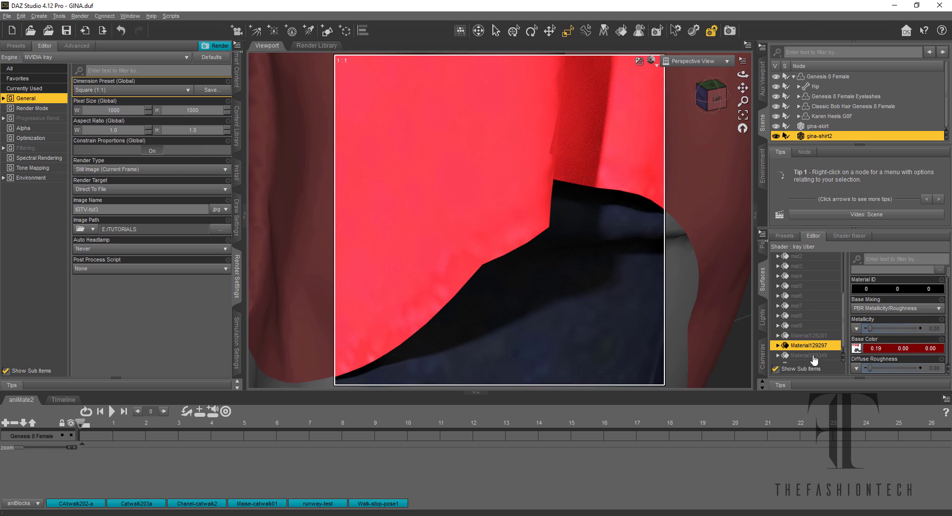
pyautogui.click(813, 355)
pyautogui.click(812, 358)
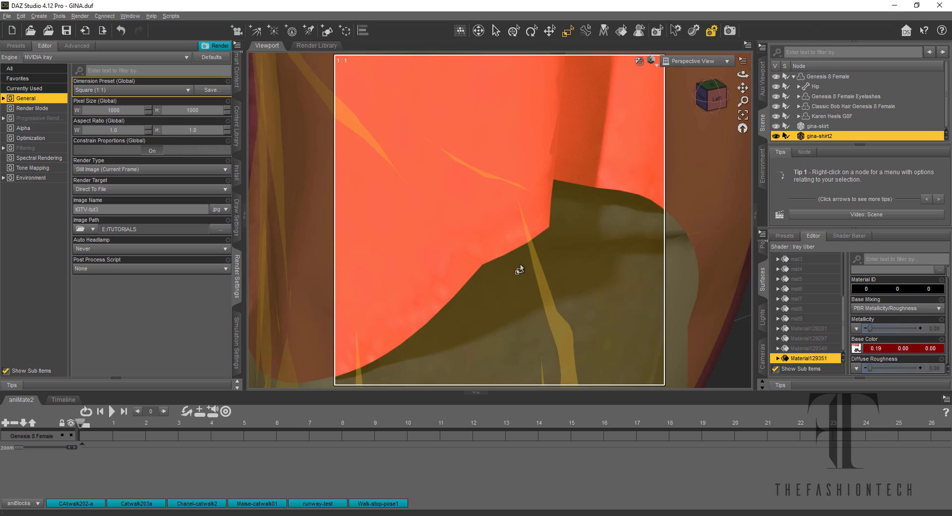
pyautogui.scroll(-5, 518, 270)
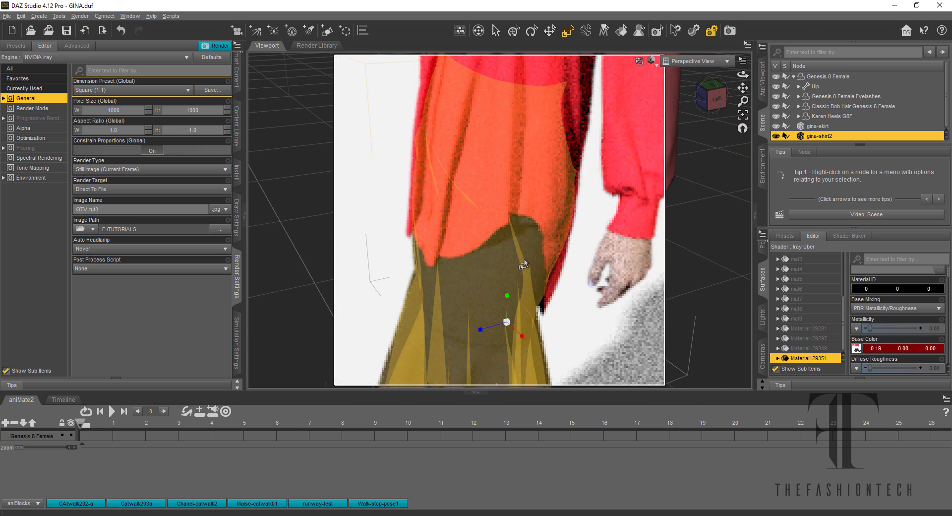
pyautogui.click(554, 219)
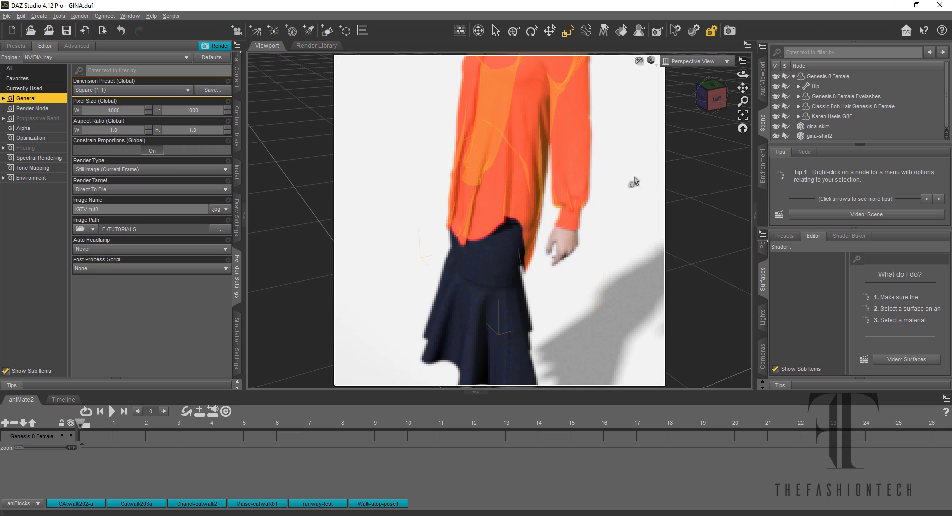
# - Inspect the recolored shirt's hem and zipper from the front and frame the figure's head and upper body in the viewport
pyautogui.scroll(-2, 641, 183)
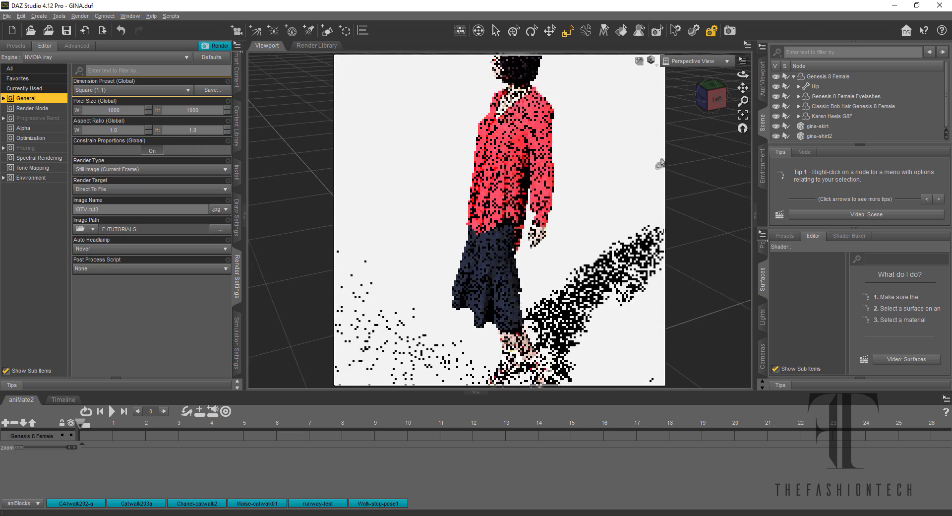
pyautogui.click(712, 97)
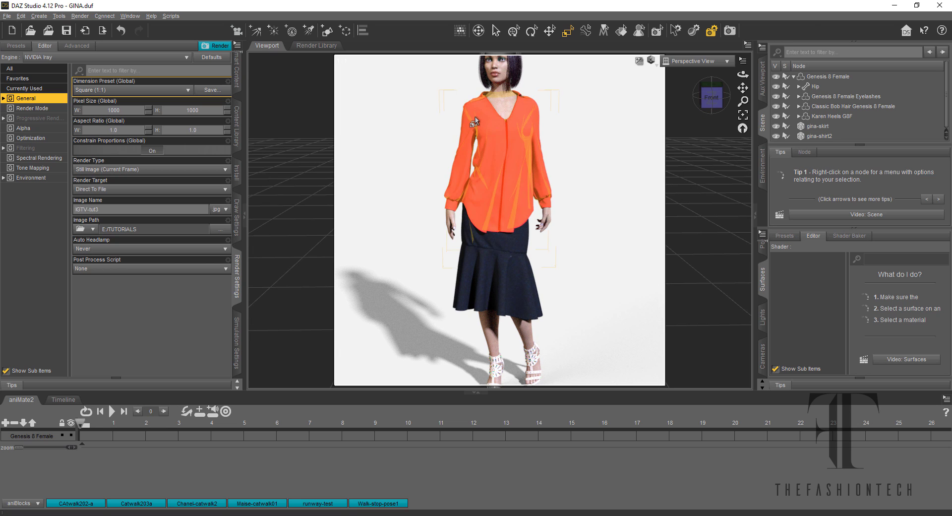
pyautogui.scroll(4, 504, 99)
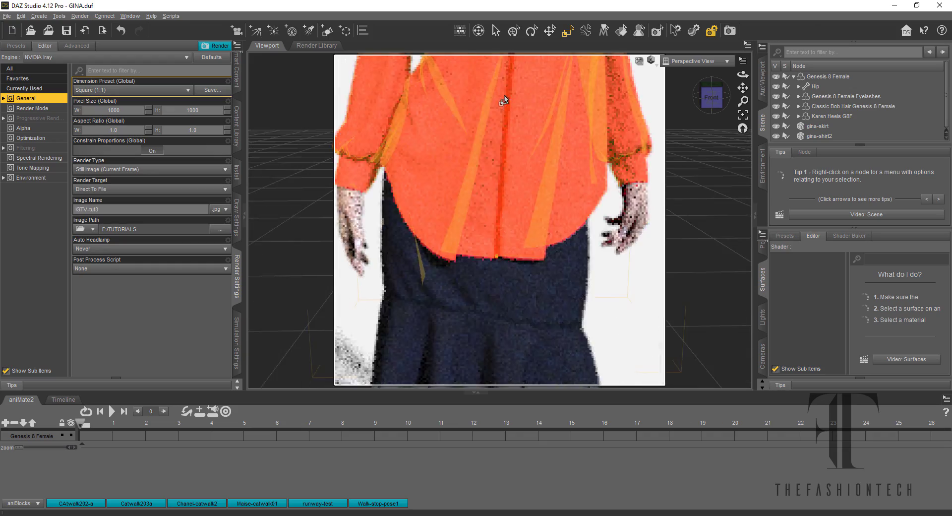
pyautogui.scroll(5, 504, 99)
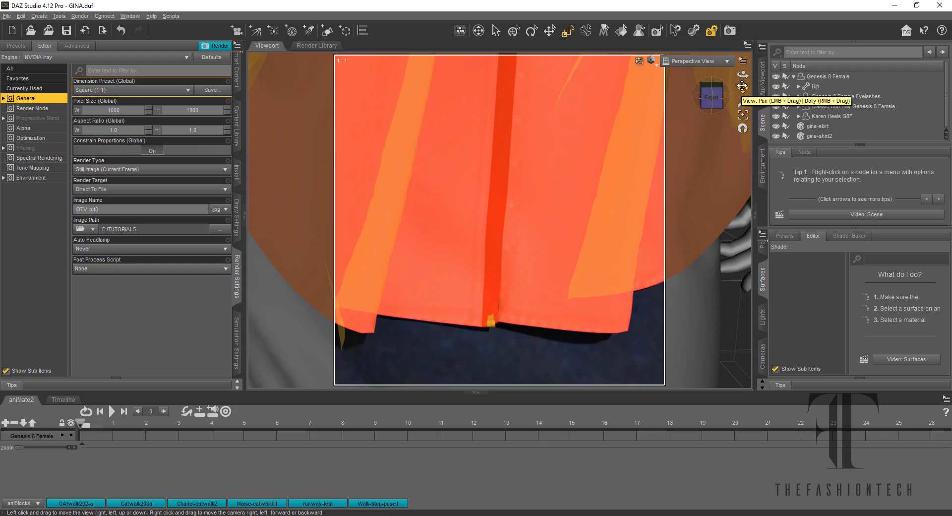
pyautogui.moveTo(743, 88)
pyautogui.mouseDown()
pyautogui.moveTo(720, 115)
pyautogui.moveTo(750, 123)
pyautogui.moveTo(736, 99)
pyautogui.moveTo(744, 90)
pyautogui.mouseUp()
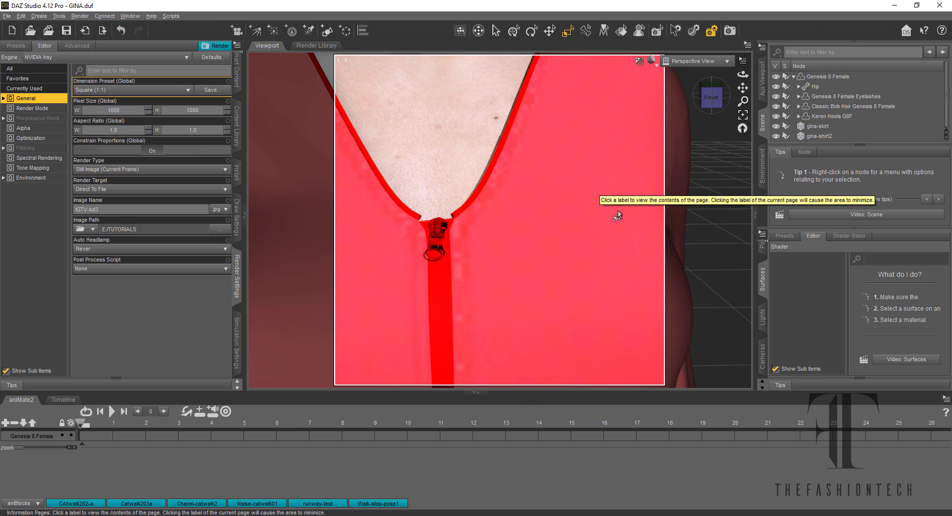
pyautogui.scroll(-5, 617, 212)
pyautogui.scroll(-3, 579, 233)
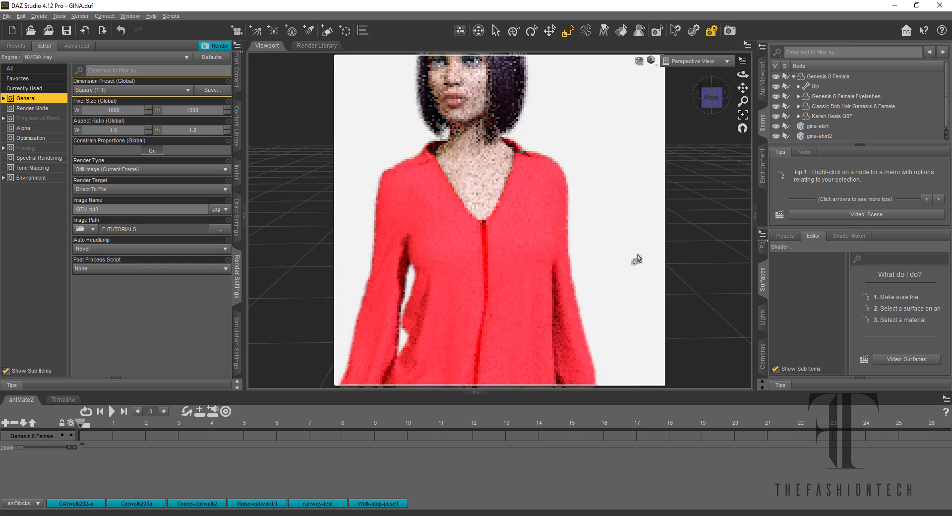
pyautogui.moveTo(742, 88); pyautogui.dragTo(762, 127)
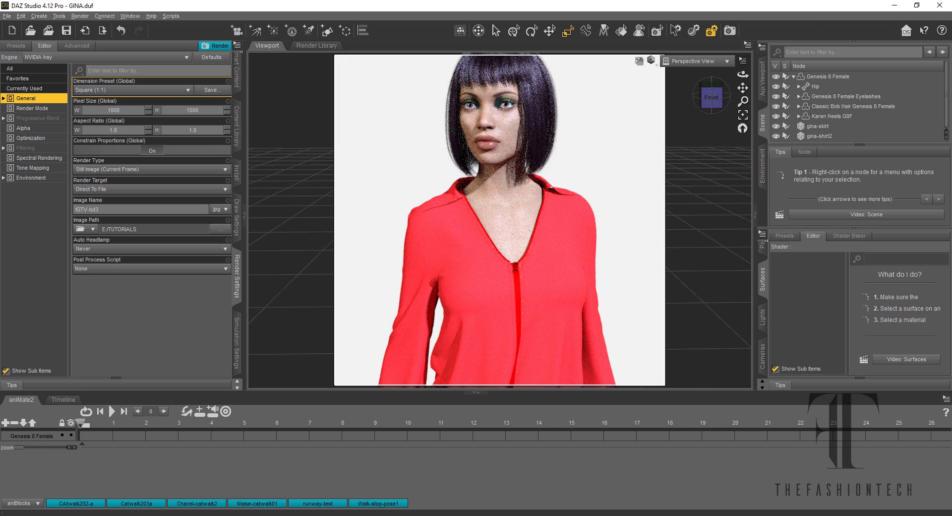
# - Switch to CLO, frame the avatar's head and upper body, start the interactive render and close the Custom View list
pyautogui.moveTo(668, 515)
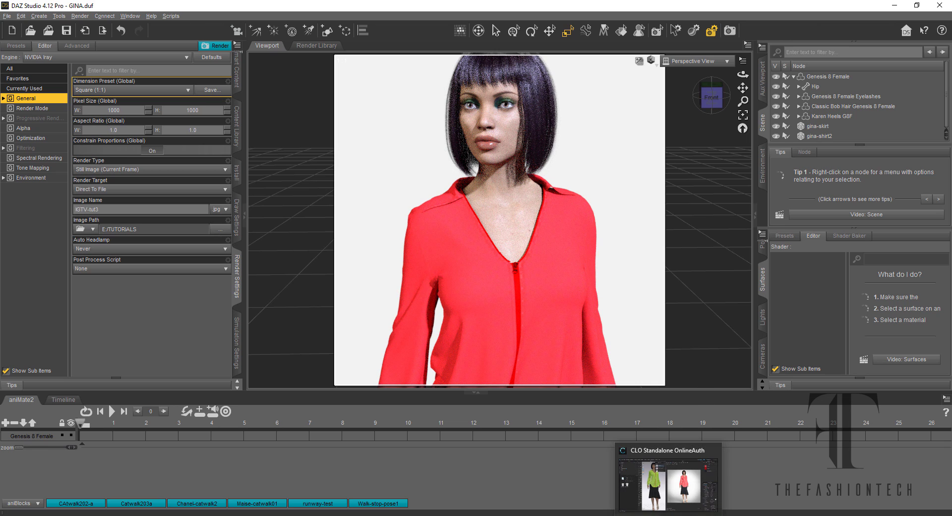
pyautogui.click(669, 515)
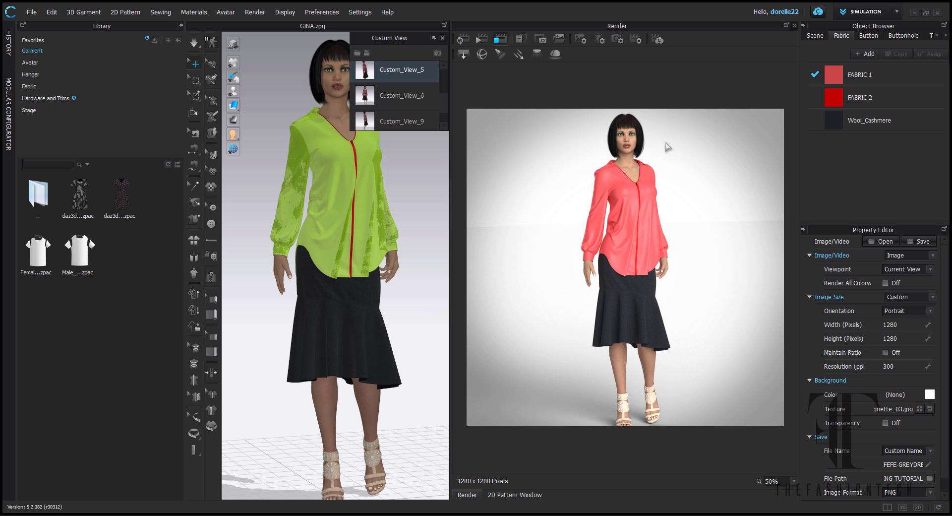
pyautogui.scroll(8, 360, 163)
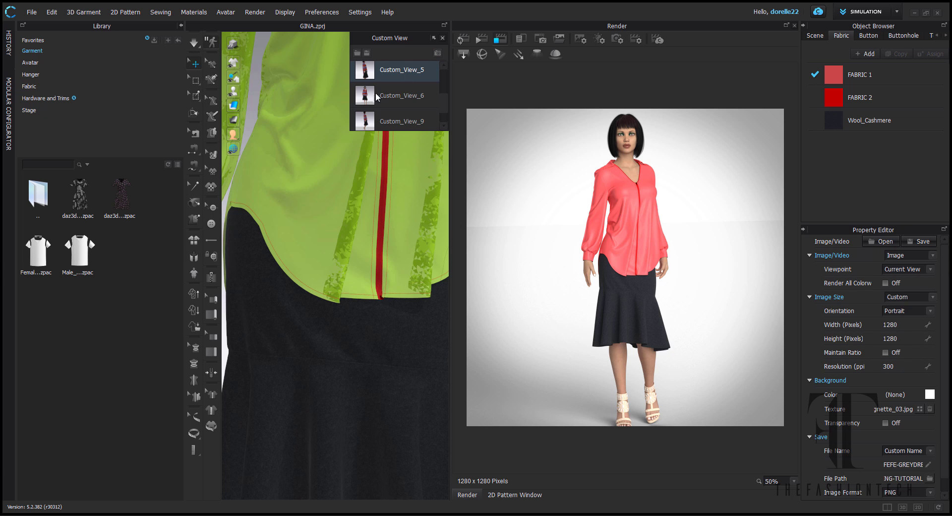
pyautogui.moveTo(294, 71); pyautogui.dragTo(268, 416, button='middle')
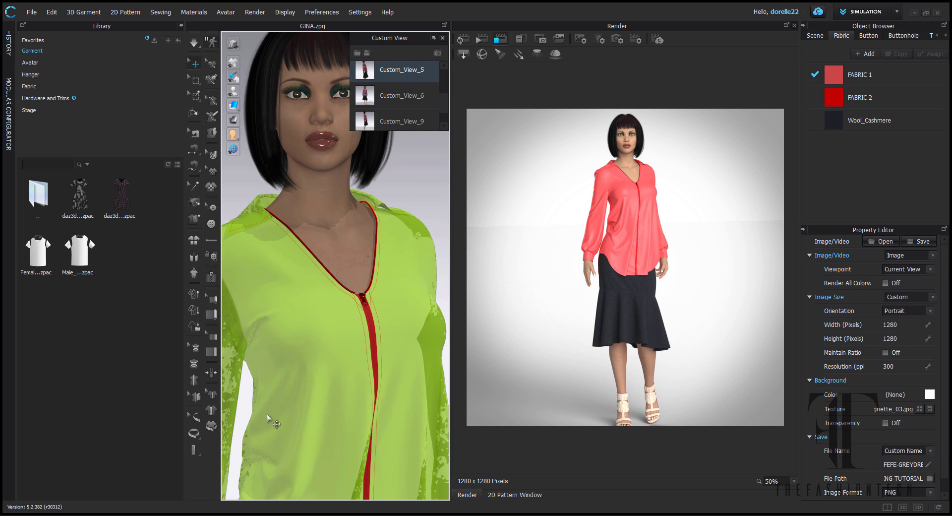
pyautogui.moveTo(228, 408); pyautogui.dragTo(231, 414, button='right')
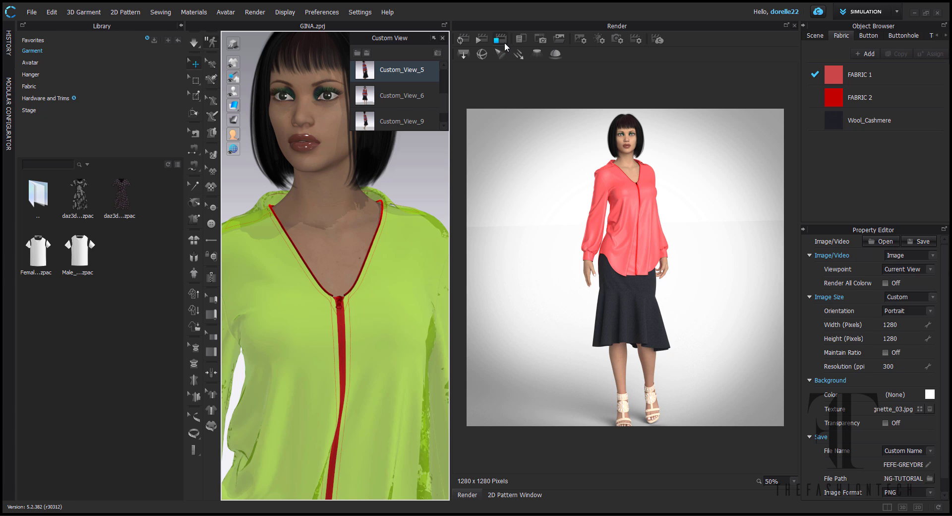
pyautogui.click(463, 41)
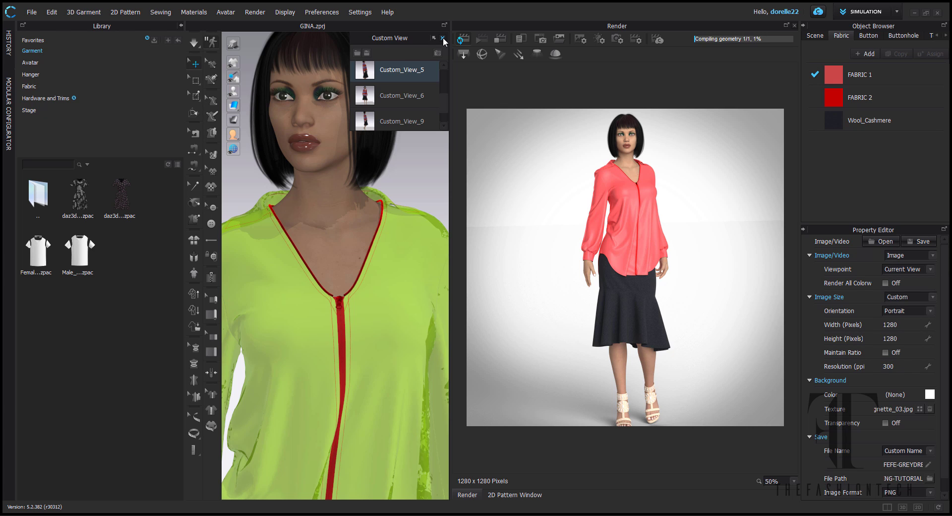
pyautogui.click(443, 38)
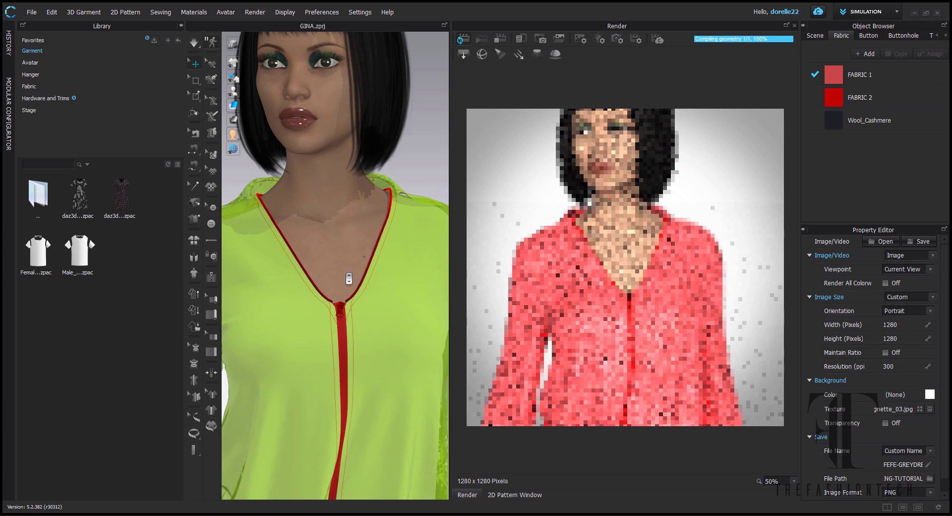
# - Fine-tune the 3D view so the avatar's head and chest fill the render frame
pyautogui.scroll(3, 344, 273)
pyautogui.scroll(-2, 342, 273)
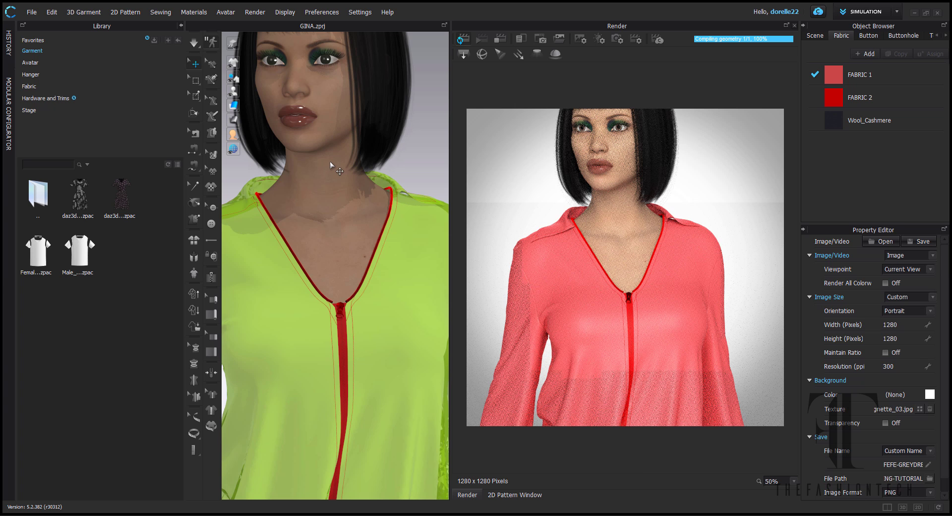
pyautogui.scroll(3, 331, 164)
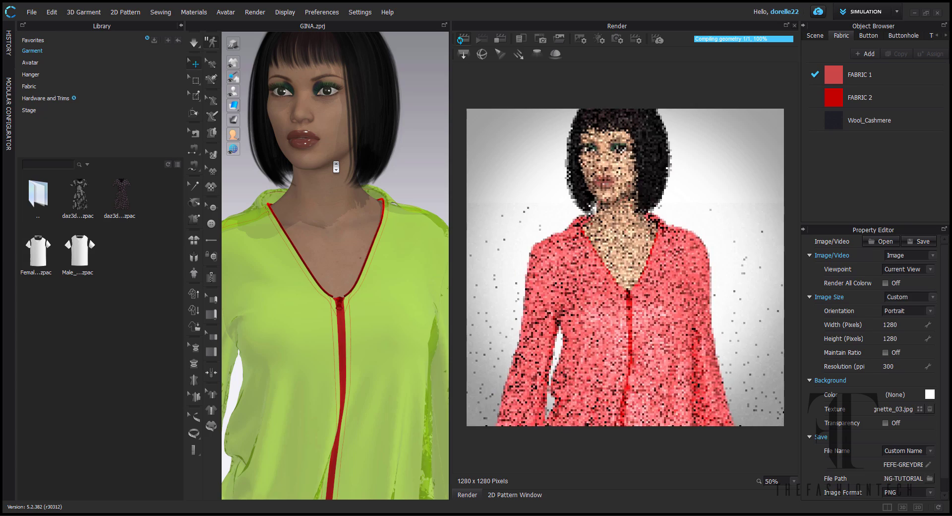
pyautogui.scroll(-2, 333, 160)
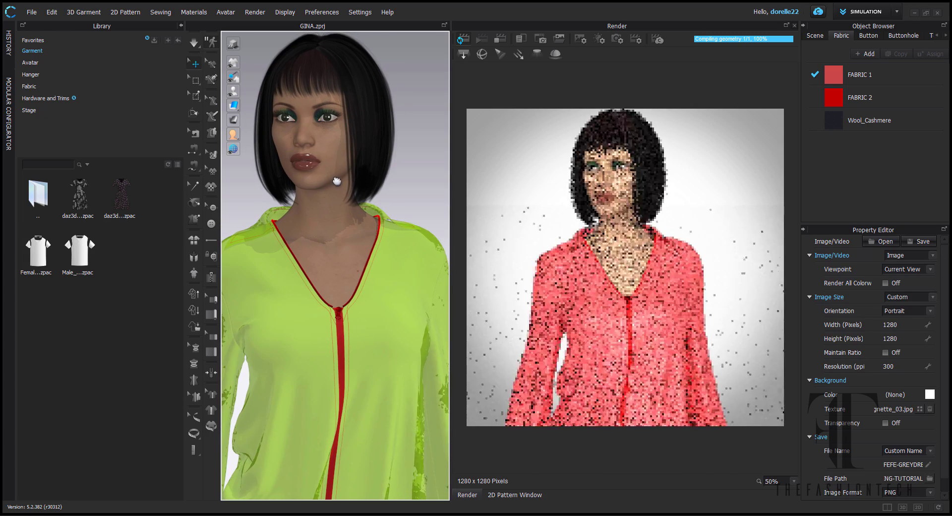
pyautogui.scroll(1, 329, 186)
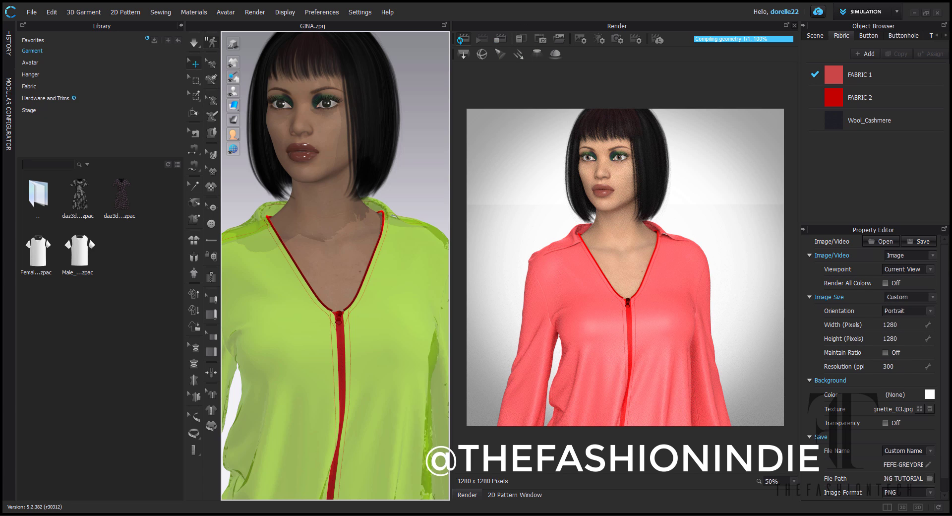
# - Switch from the interactive render to the final image render of the close-up
pyautogui.click(463, 41)
pyautogui.click(464, 42)
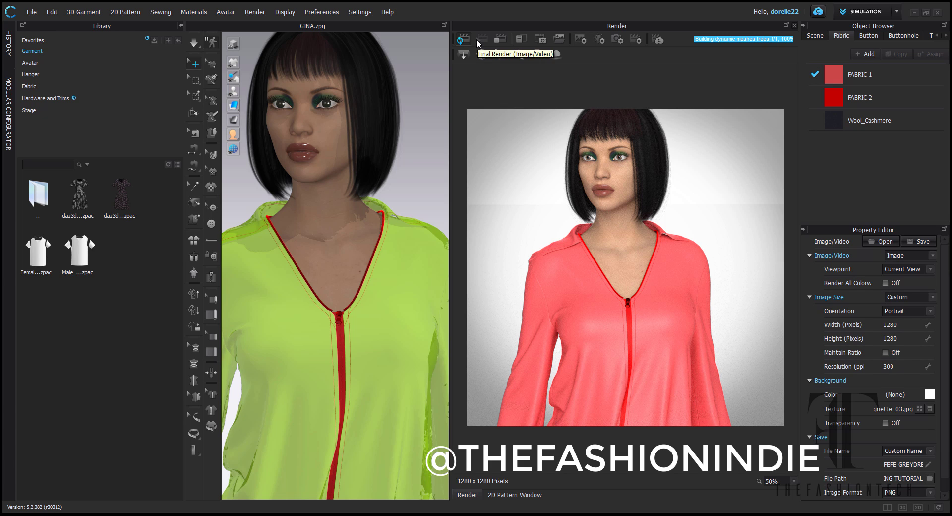
pyautogui.click(479, 39)
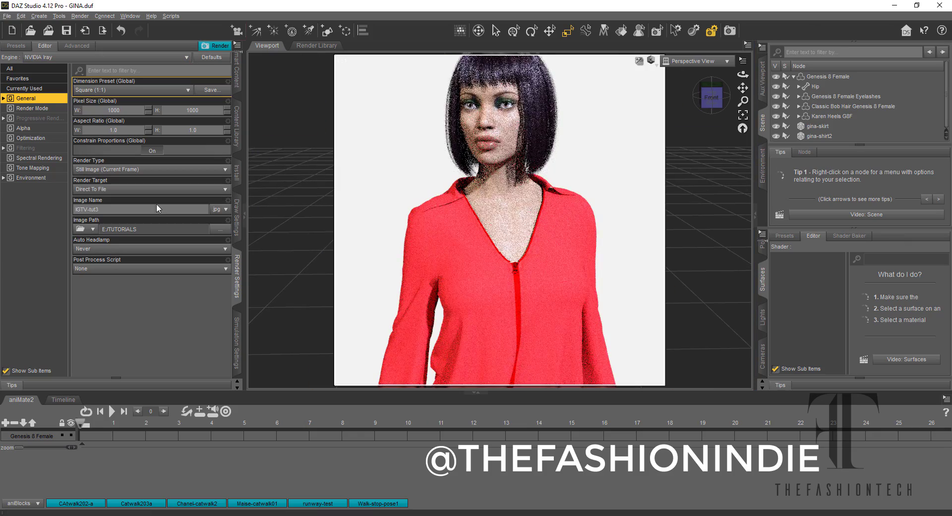
# - Switch to DAZ Studio, open the output image name for editing and start the Iray render
pyautogui.moveTo(90, 209); pyautogui.dragTo(156, 212)
pyautogui.click(215, 45)
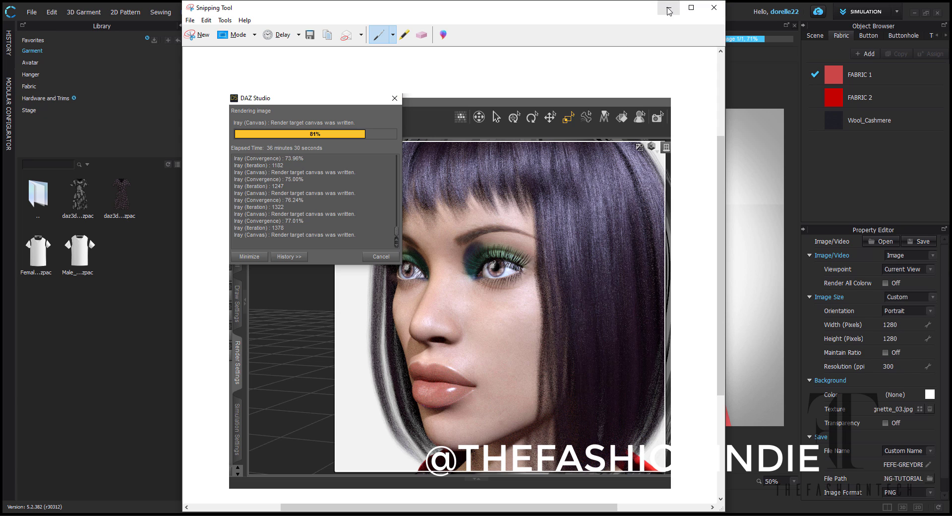
# - Close the Snipping Tool and dismiss CLO's notice about the saved image
pyautogui.click(714, 7)
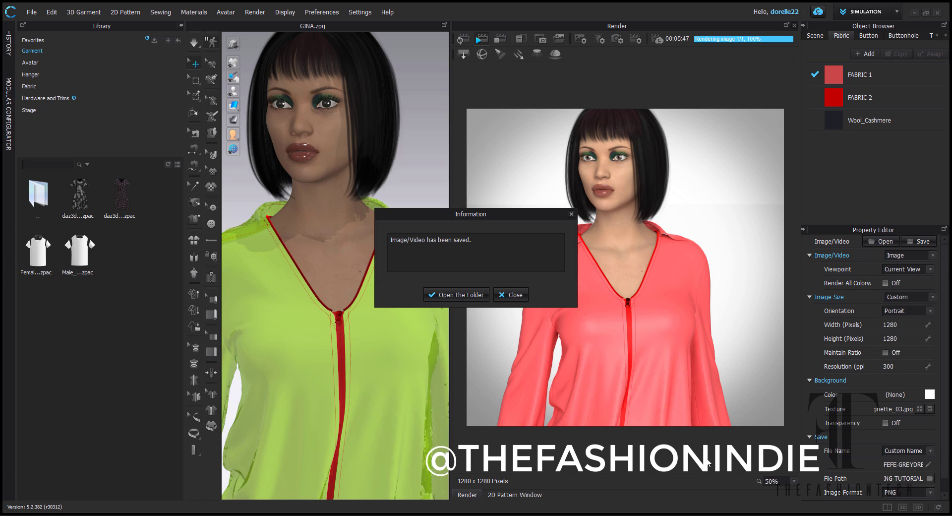
pyautogui.click(527, 293)
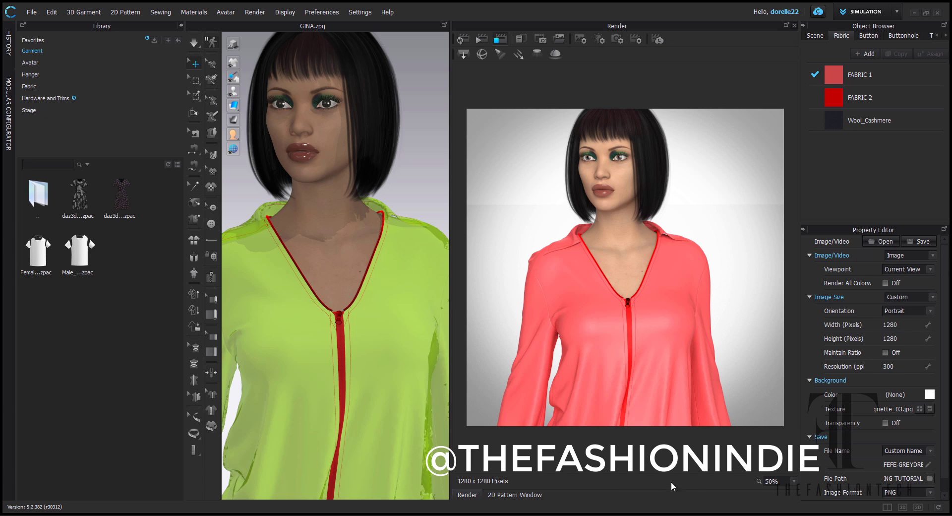